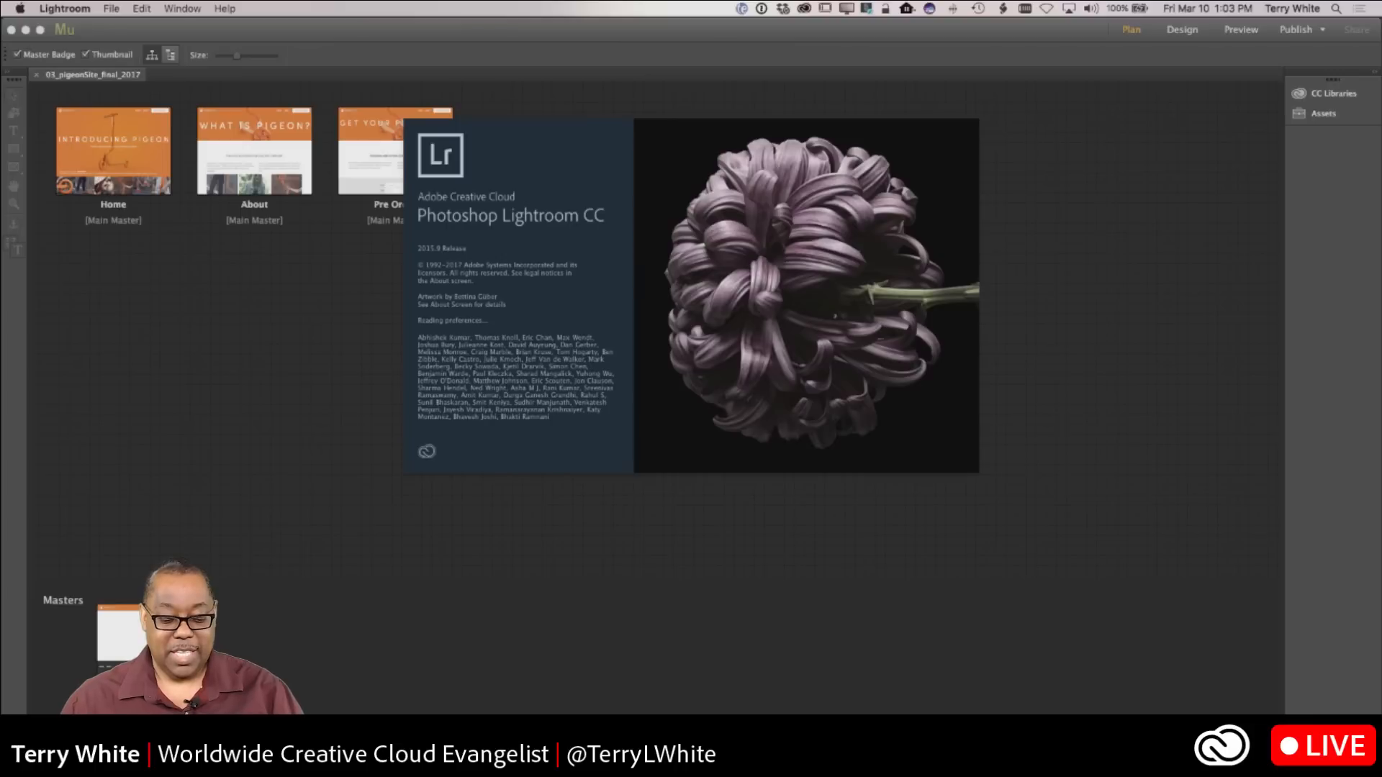
Step: Quit Lightroom and switch to Photoshop with the trestle bridge document
right_click(511, 756)
click(512, 722)
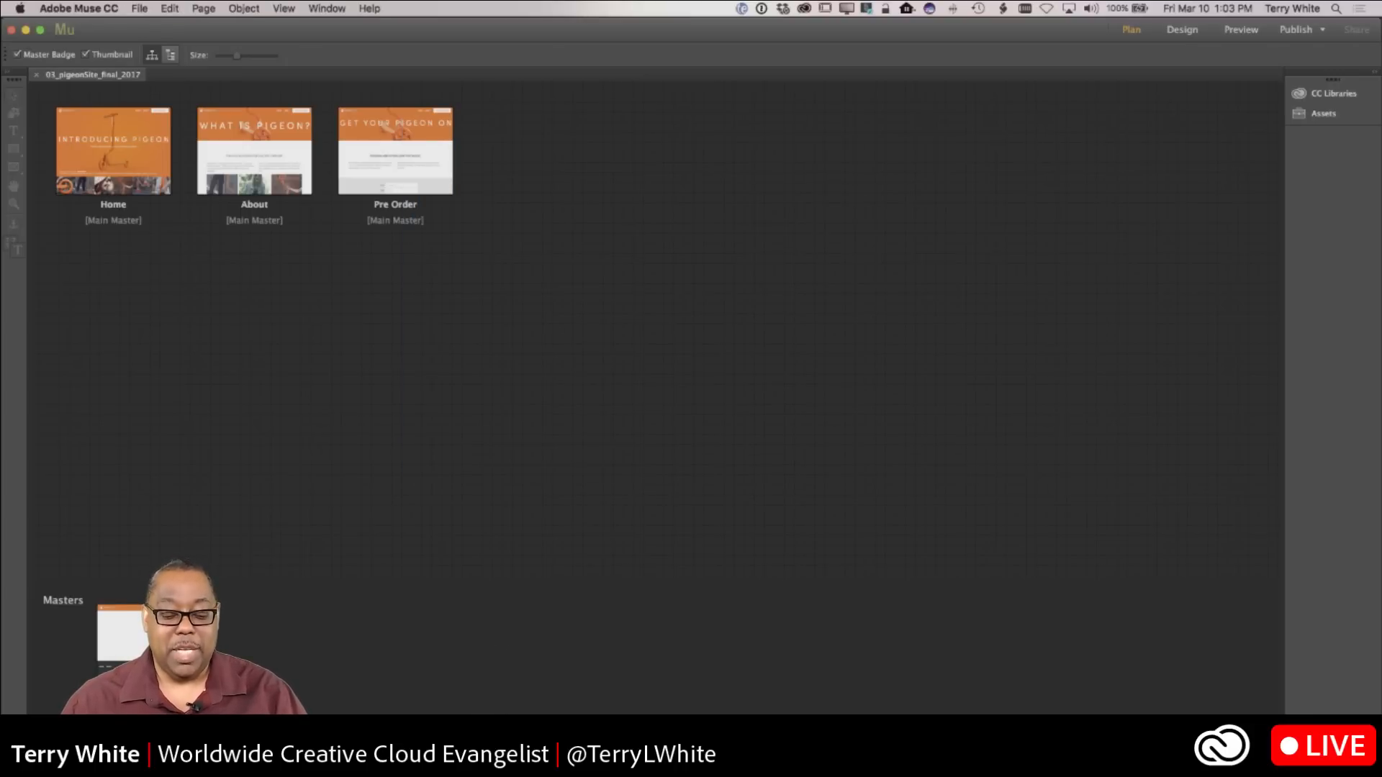
key(super+Tab)
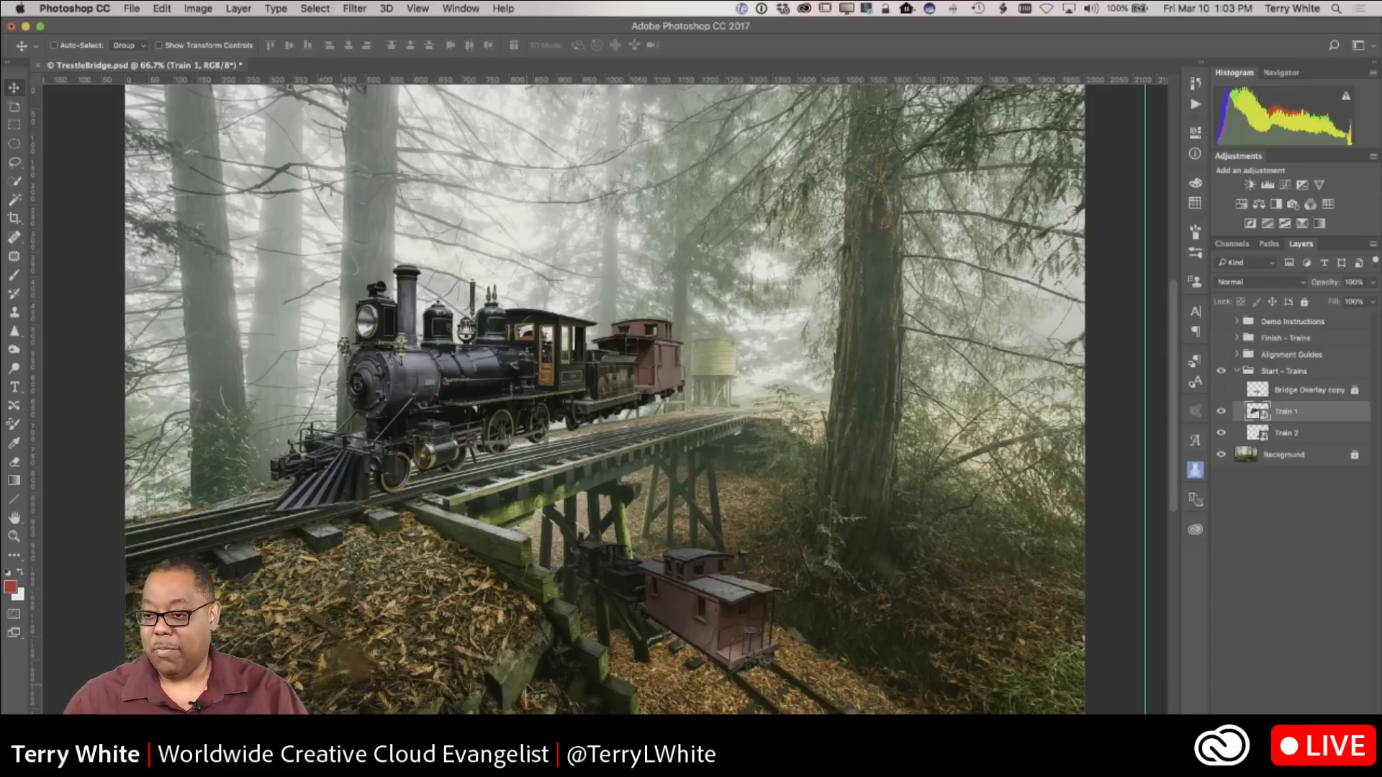
Step: Hide the Train 1 and Train 2 layers to inspect the bare bridge scene, and show both trains again
click(1221, 412)
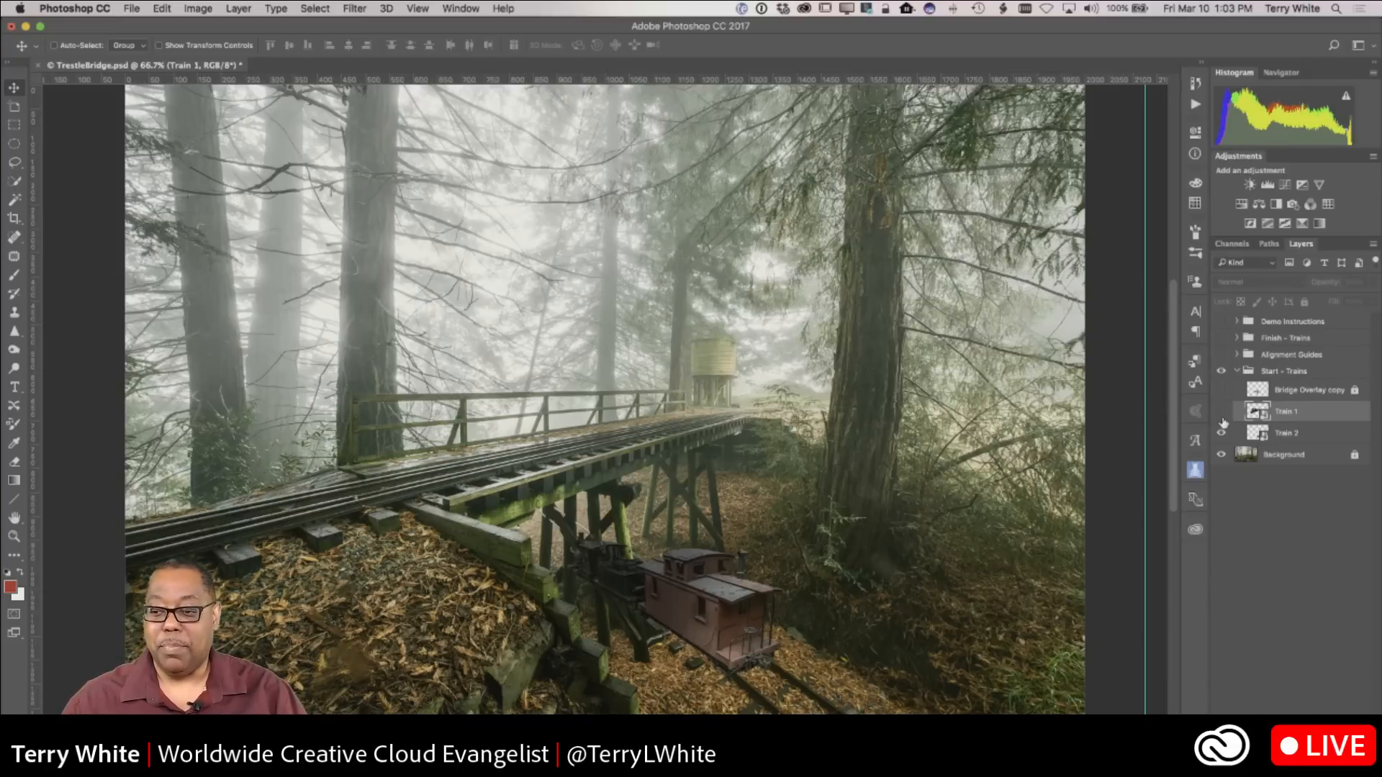
click(1222, 433)
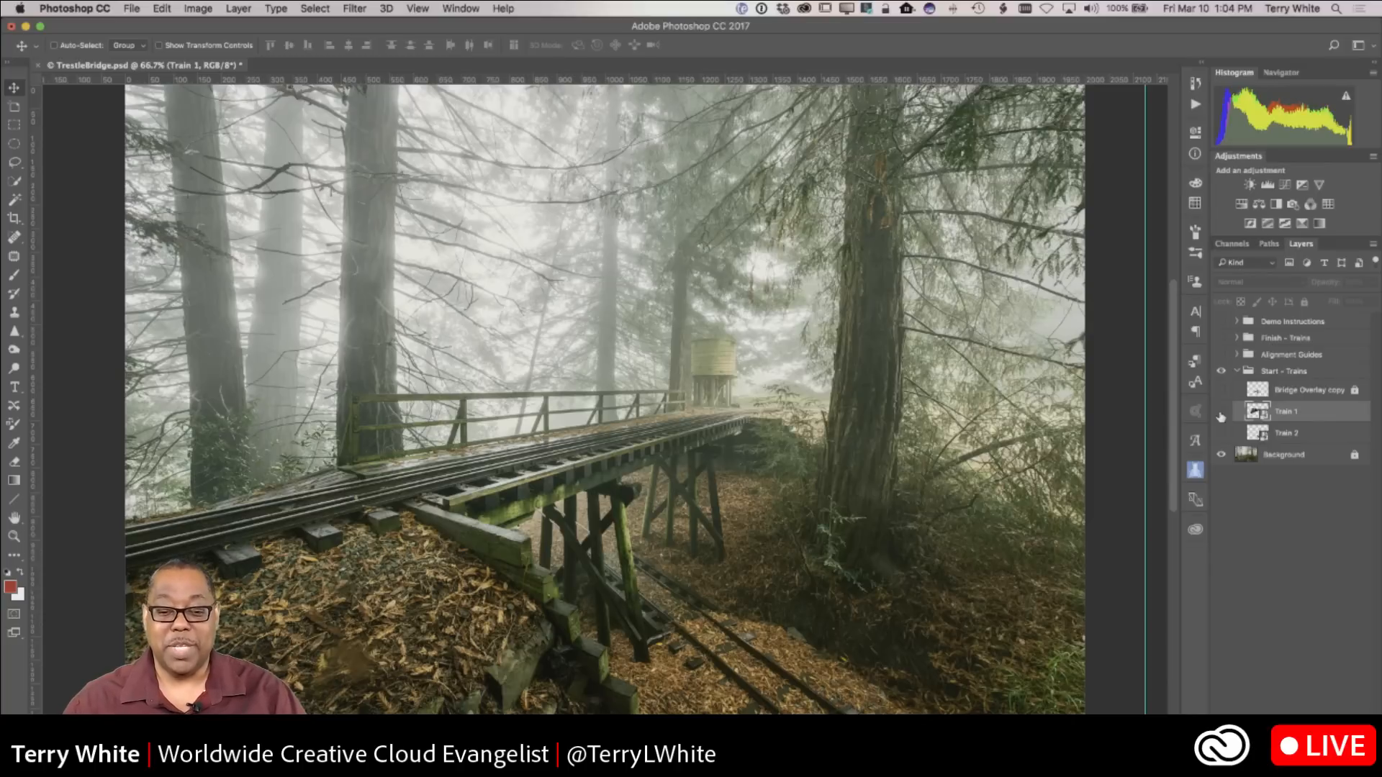
click(1221, 414)
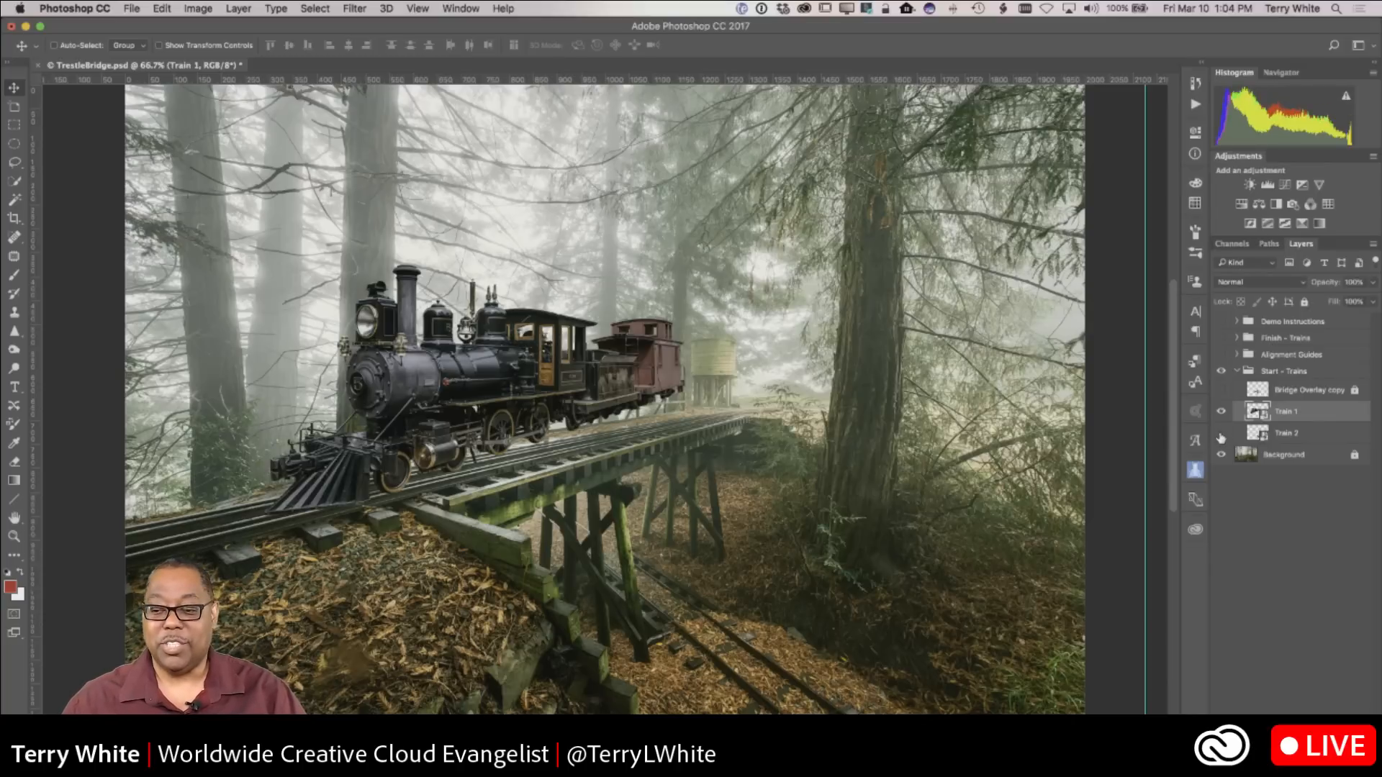
click(1220, 434)
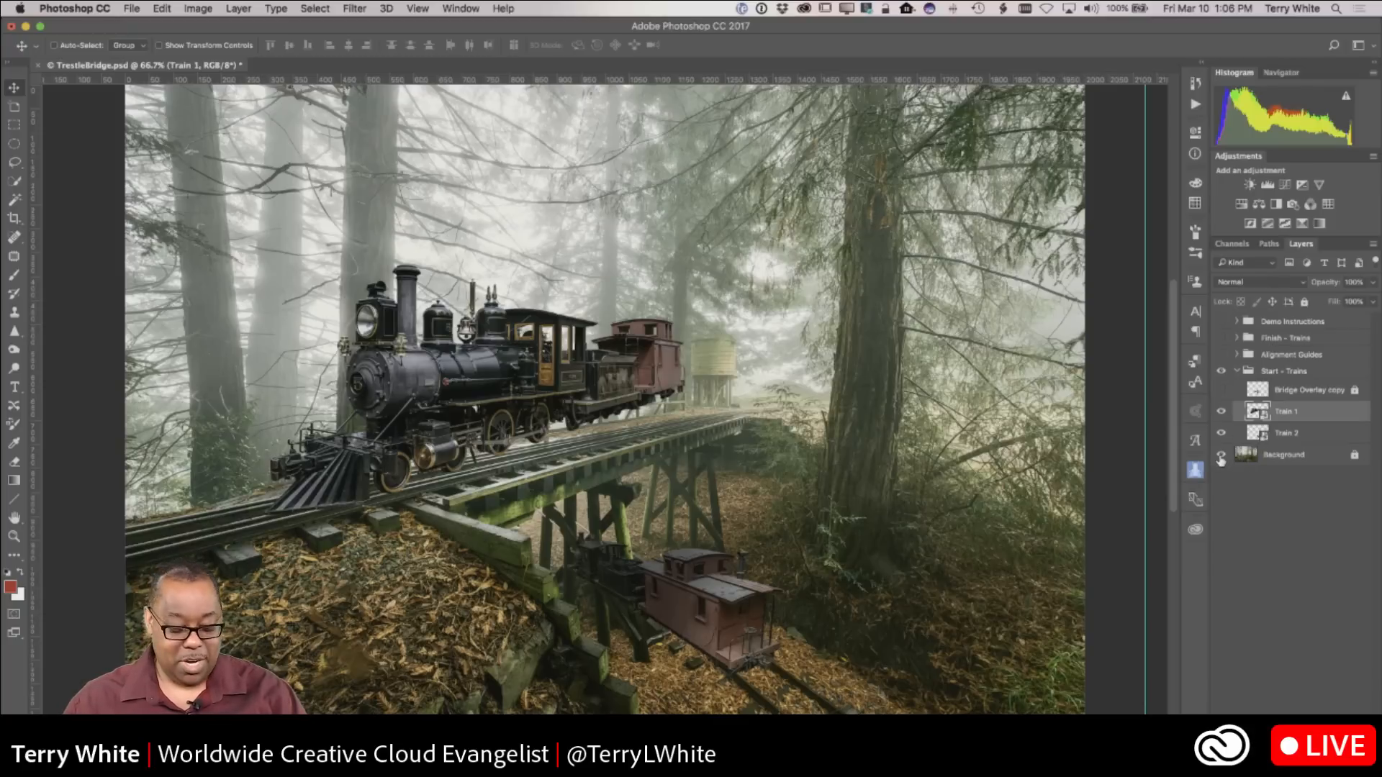
Step: Hide the Train 1 and Train 2 layers and the Start - Trains group, leaving the Background layer selected
drag(1220, 411, 1220, 434)
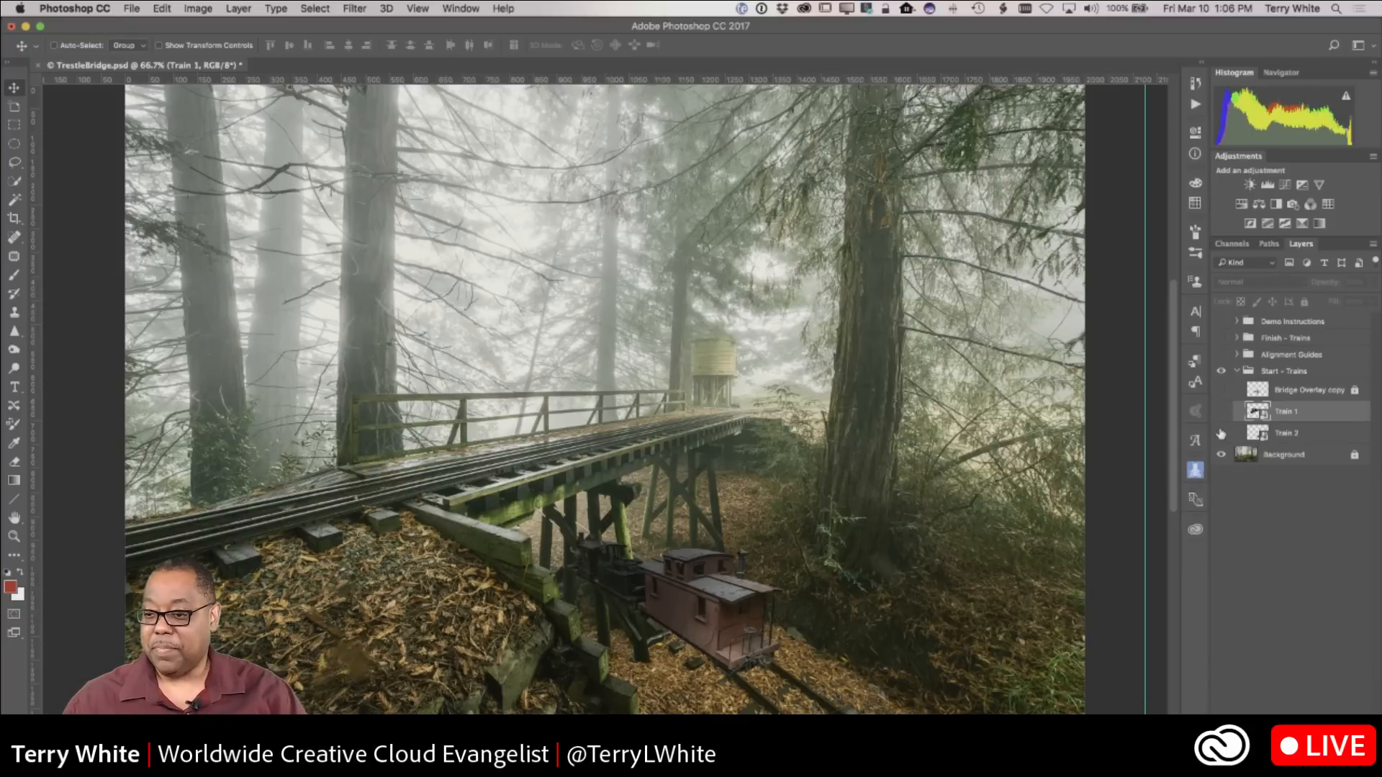
click(1221, 371)
click(1241, 460)
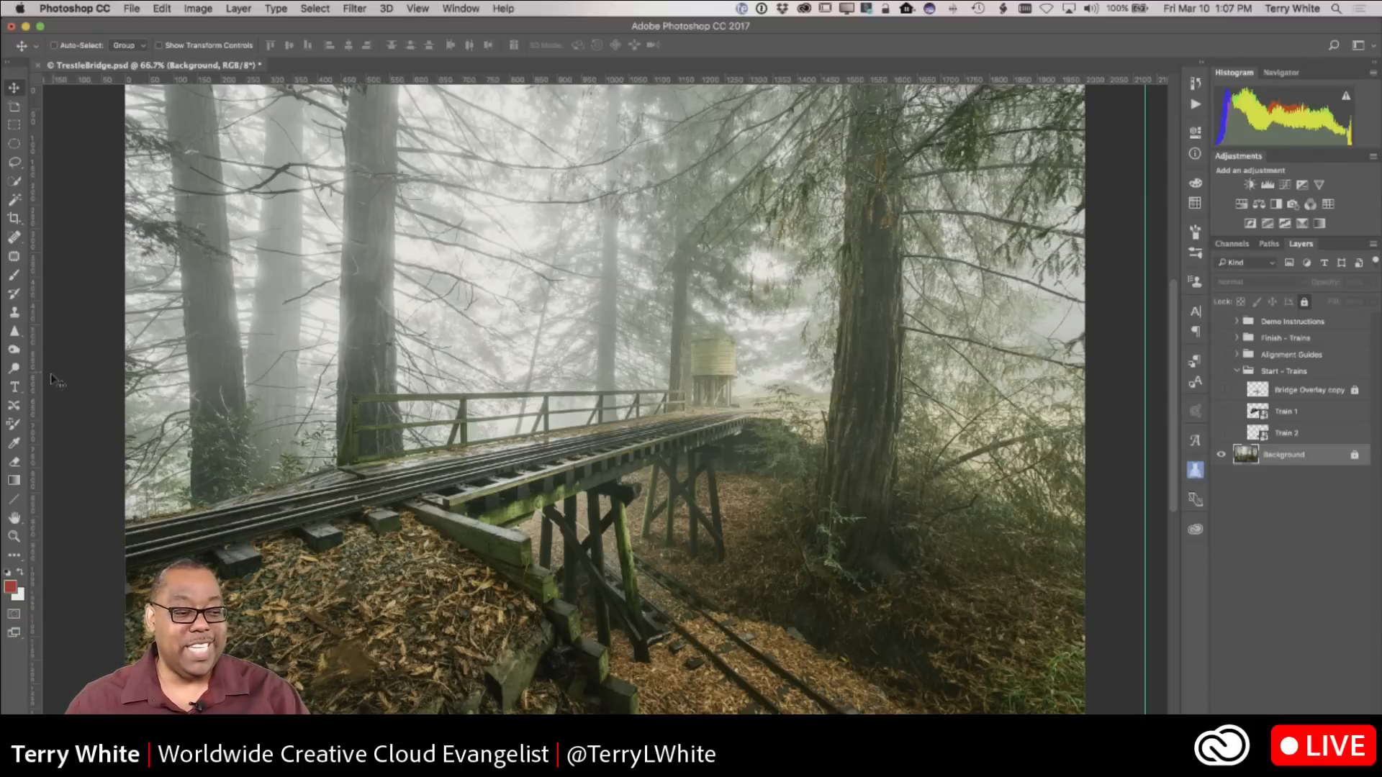
Step: Unlock the Background layer and try brushing red over the large tree trunk, undoing the paint
click(14, 276)
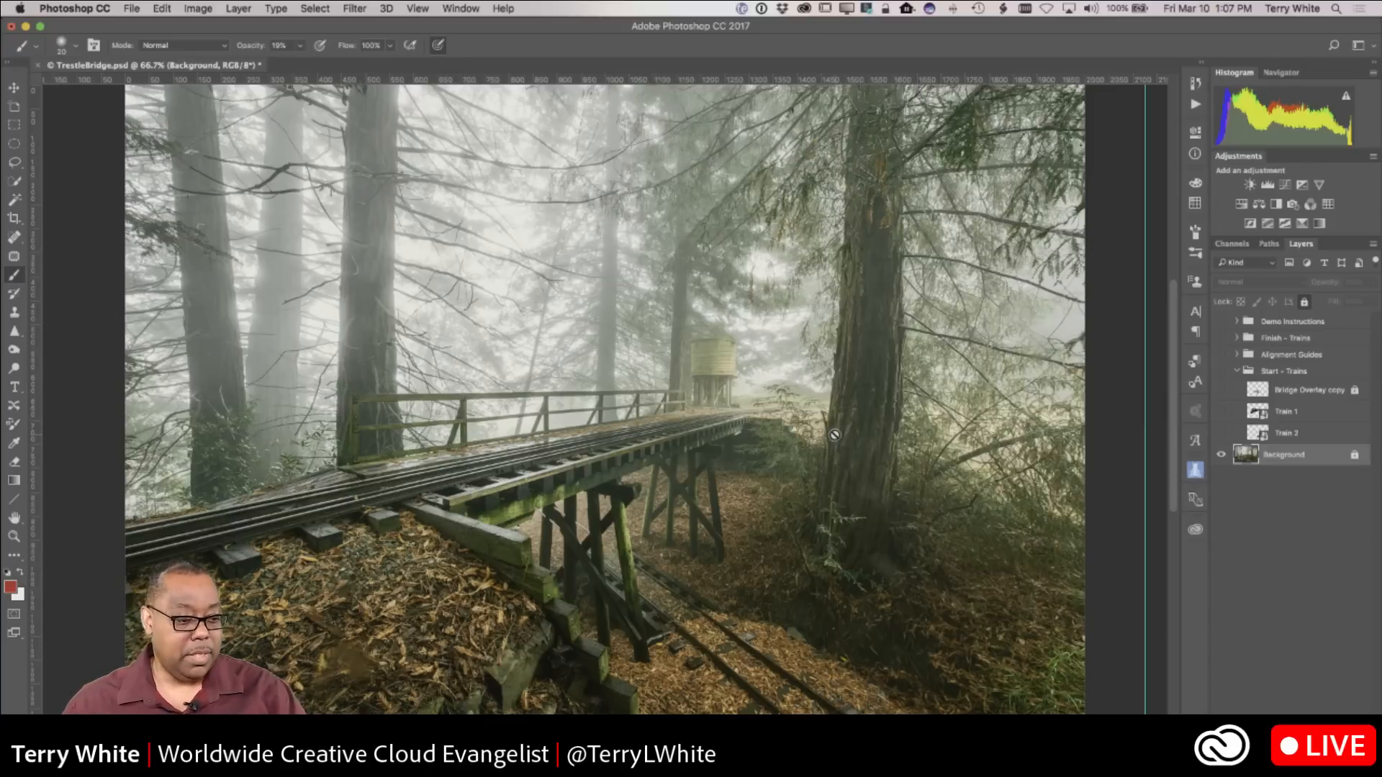
click(1303, 302)
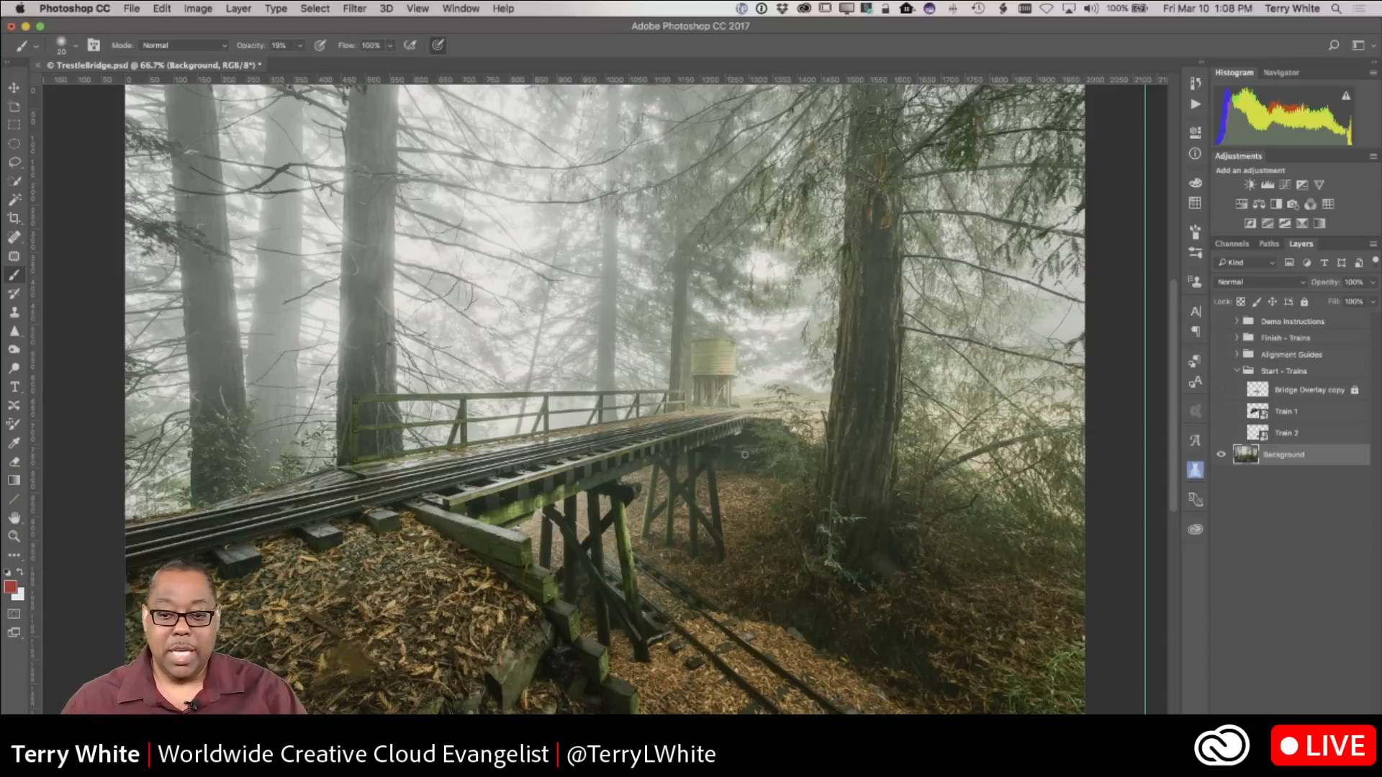
mouse_move(833, 456)
mouse_down()
mouse_move(842, 376)
mouse_move(874, 355)
mouse_move(848, 403)
mouse_move(861, 352)
mouse_move(890, 336)
mouse_move(895, 370)
mouse_move(862, 388)
mouse_move(857, 369)
mouse_move(838, 449)
mouse_move(875, 421)
mouse_up()
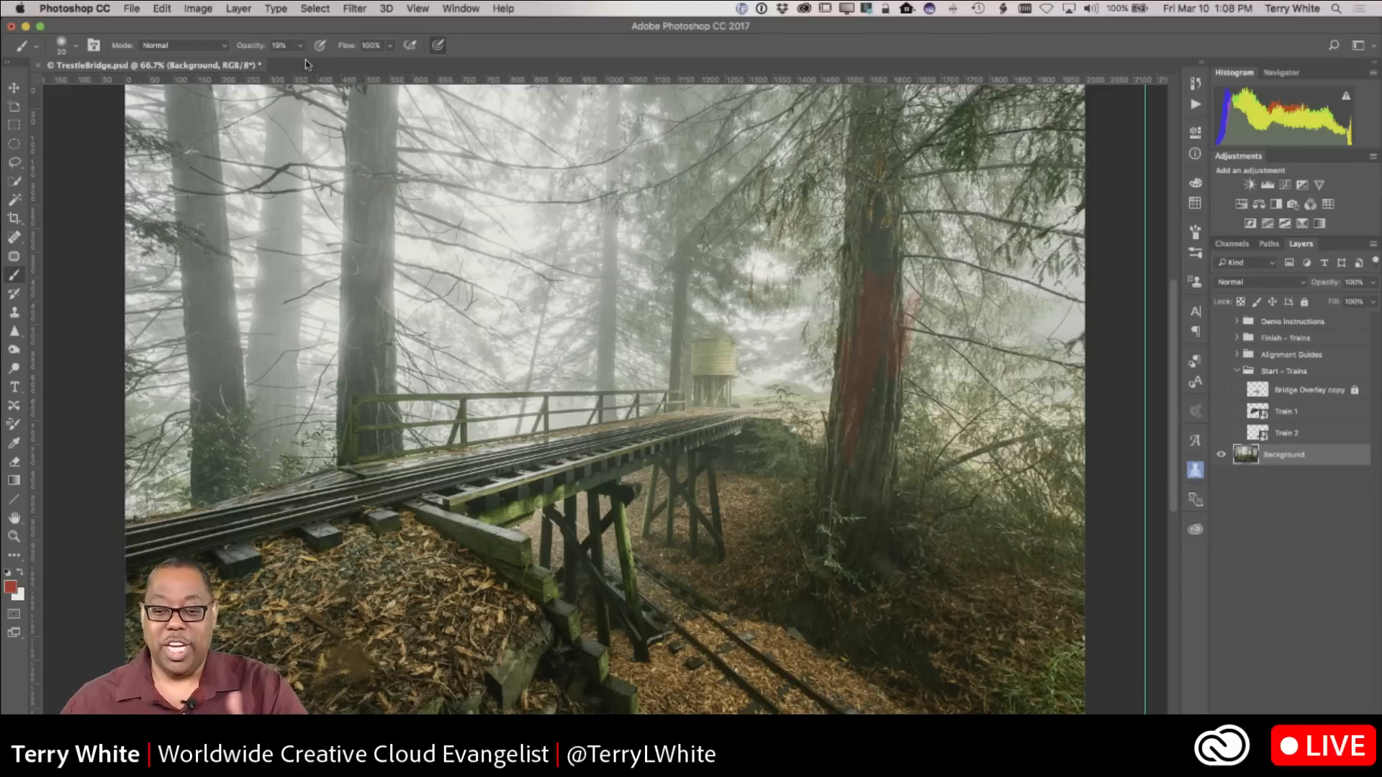
key(super+z)
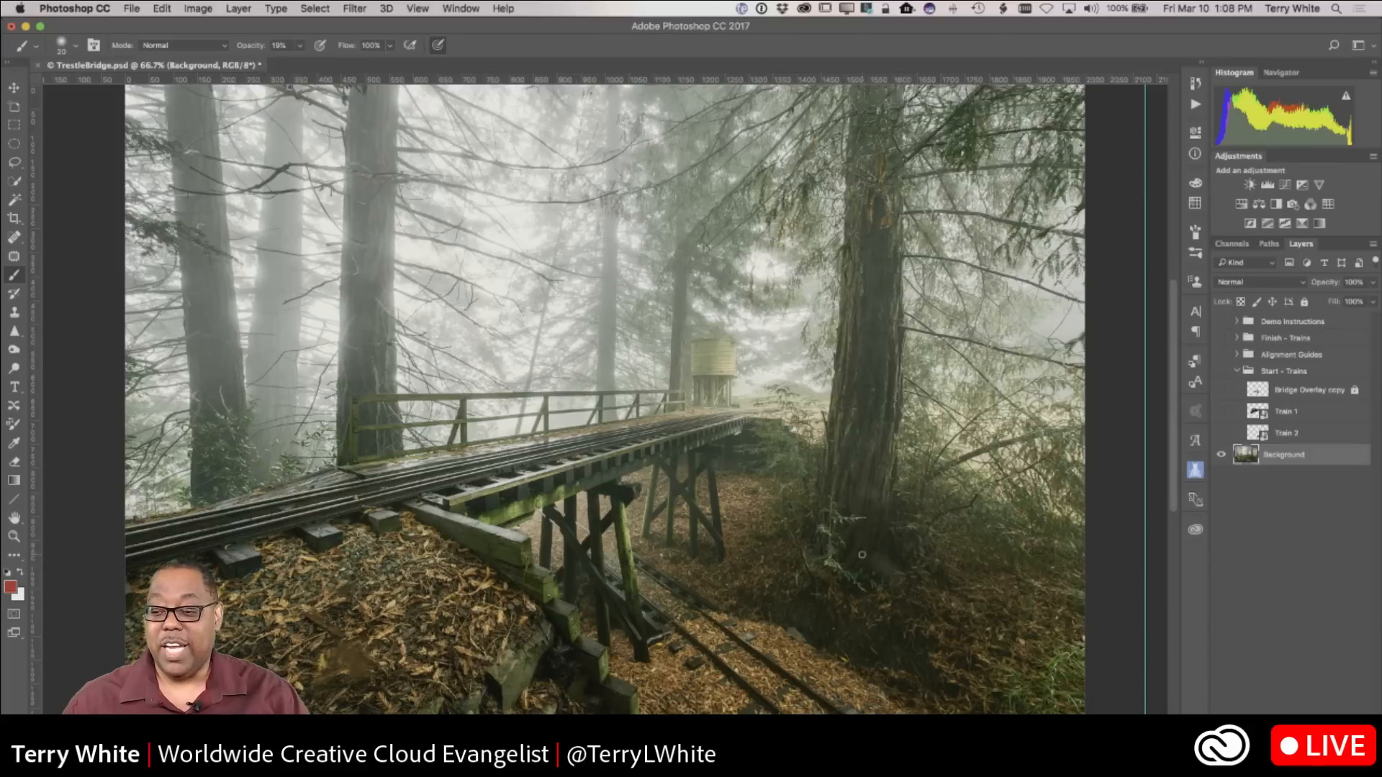
Step: Add an empty layer above the Background and brush red over the large tree trunk
key(super+shift+alt+n)
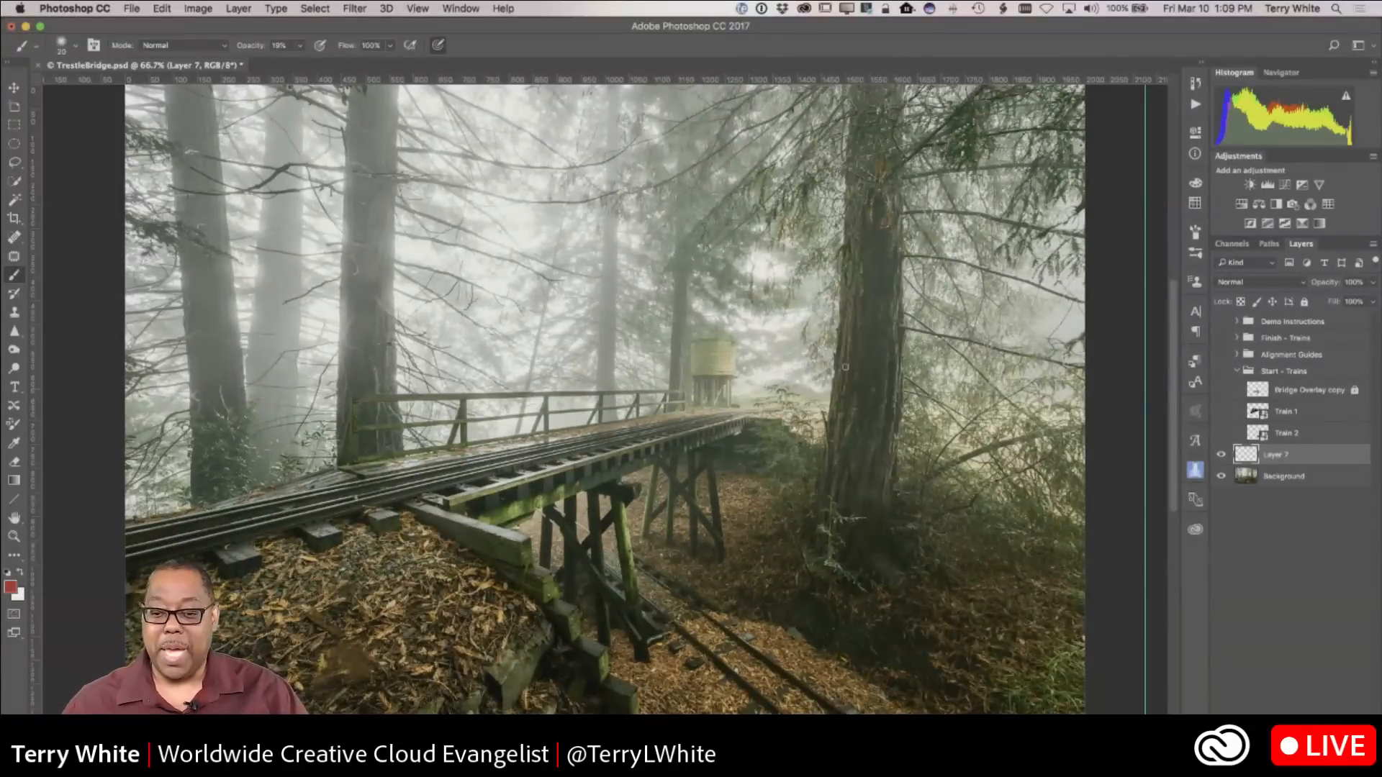
mouse_move(859, 387)
mouse_down()
mouse_move(858, 344)
mouse_move(878, 360)
mouse_move(885, 341)
mouse_move(867, 332)
mouse_move(842, 364)
mouse_move(887, 383)
mouse_move(873, 431)
mouse_move(852, 413)
mouse_move(864, 402)
mouse_move(840, 485)
mouse_move(863, 472)
mouse_move(896, 370)
mouse_move(870, 387)
mouse_move(862, 334)
mouse_move(842, 431)
mouse_move(852, 411)
mouse_move(838, 437)
mouse_move(832, 426)
mouse_move(870, 484)
mouse_up()
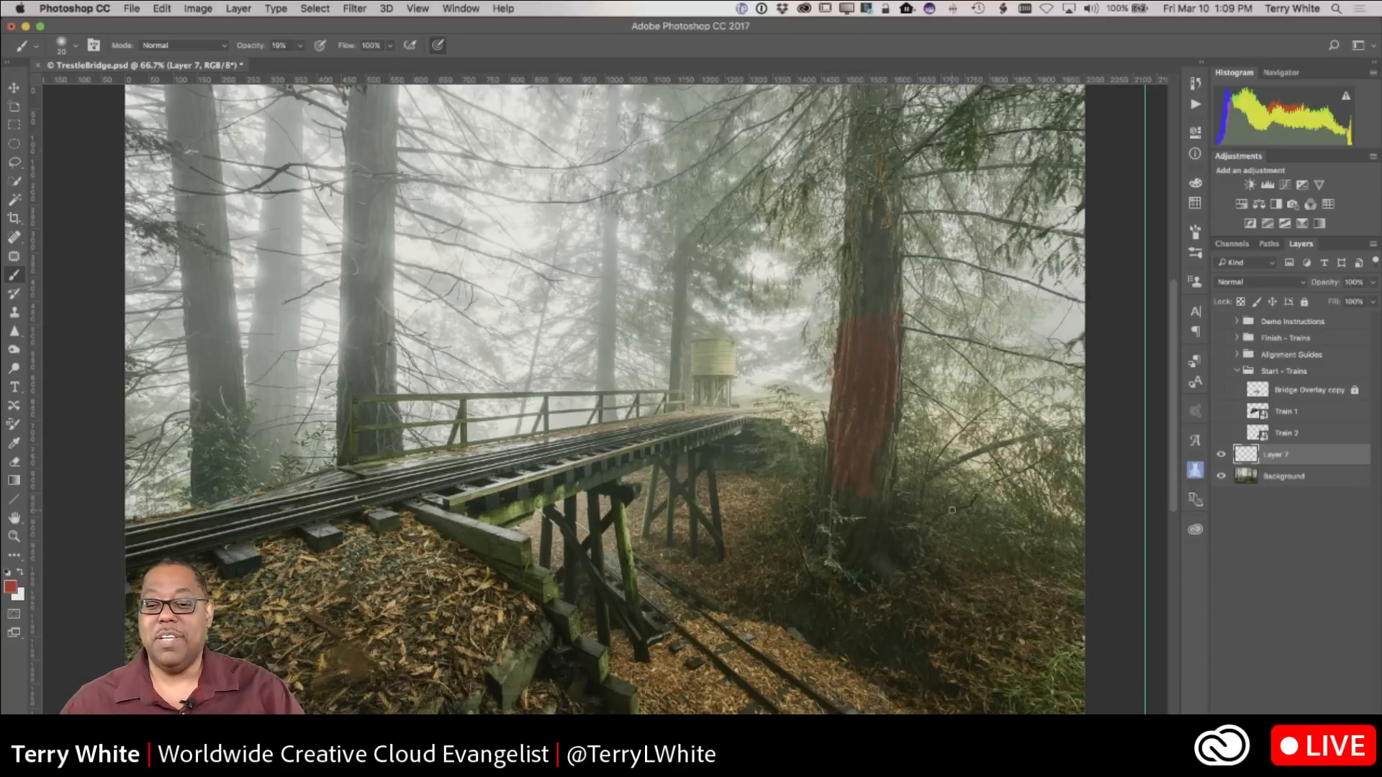
Step: Toggle the visibility of the Background and the red paint layer to inspect each separately
click(1220, 476)
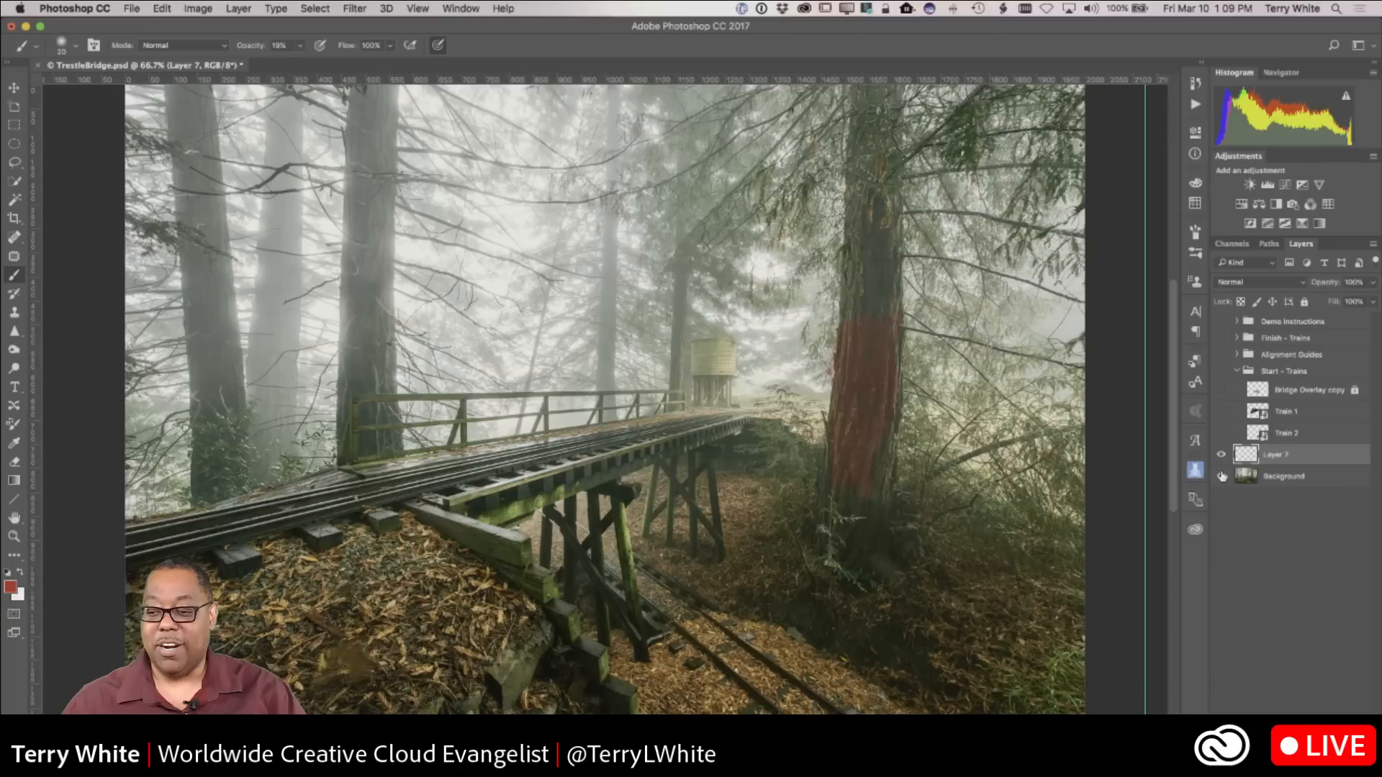
click(1220, 476)
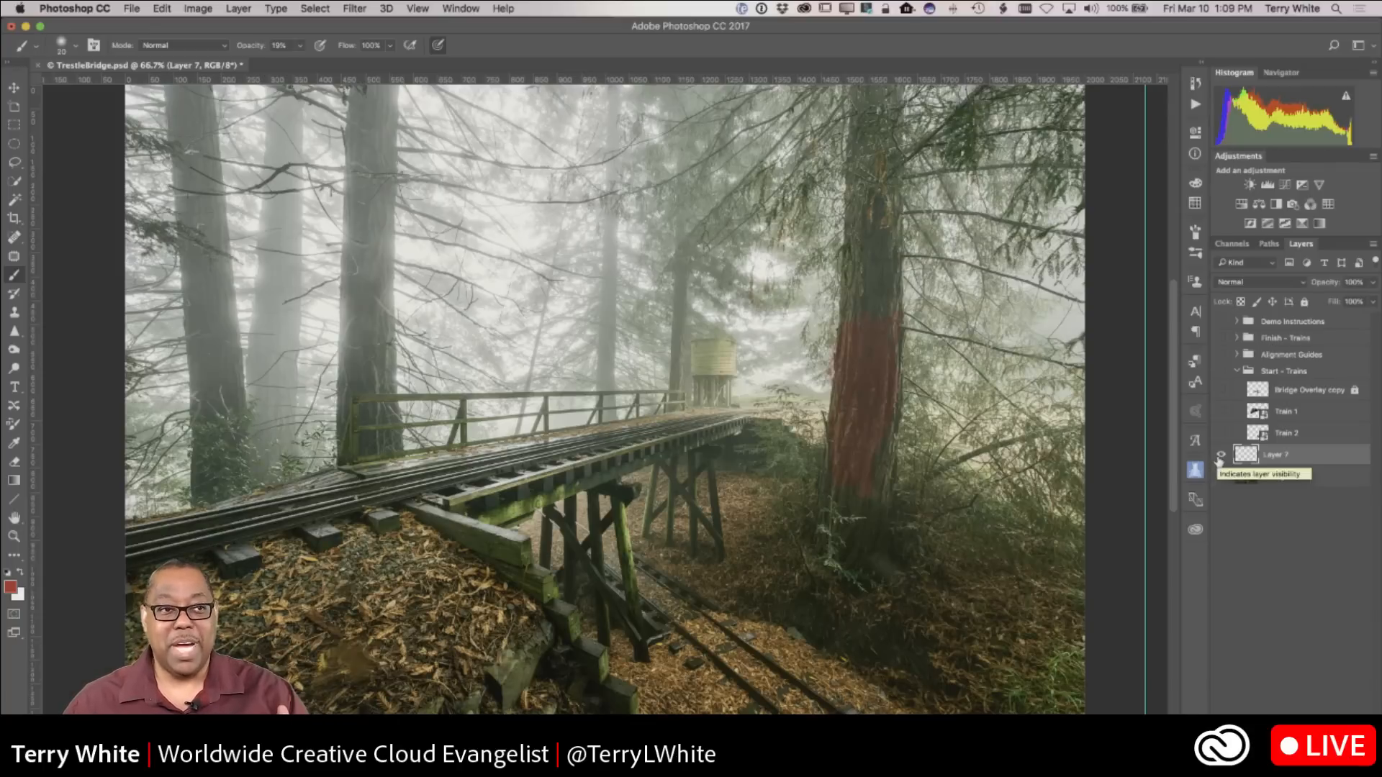
click(1220, 455)
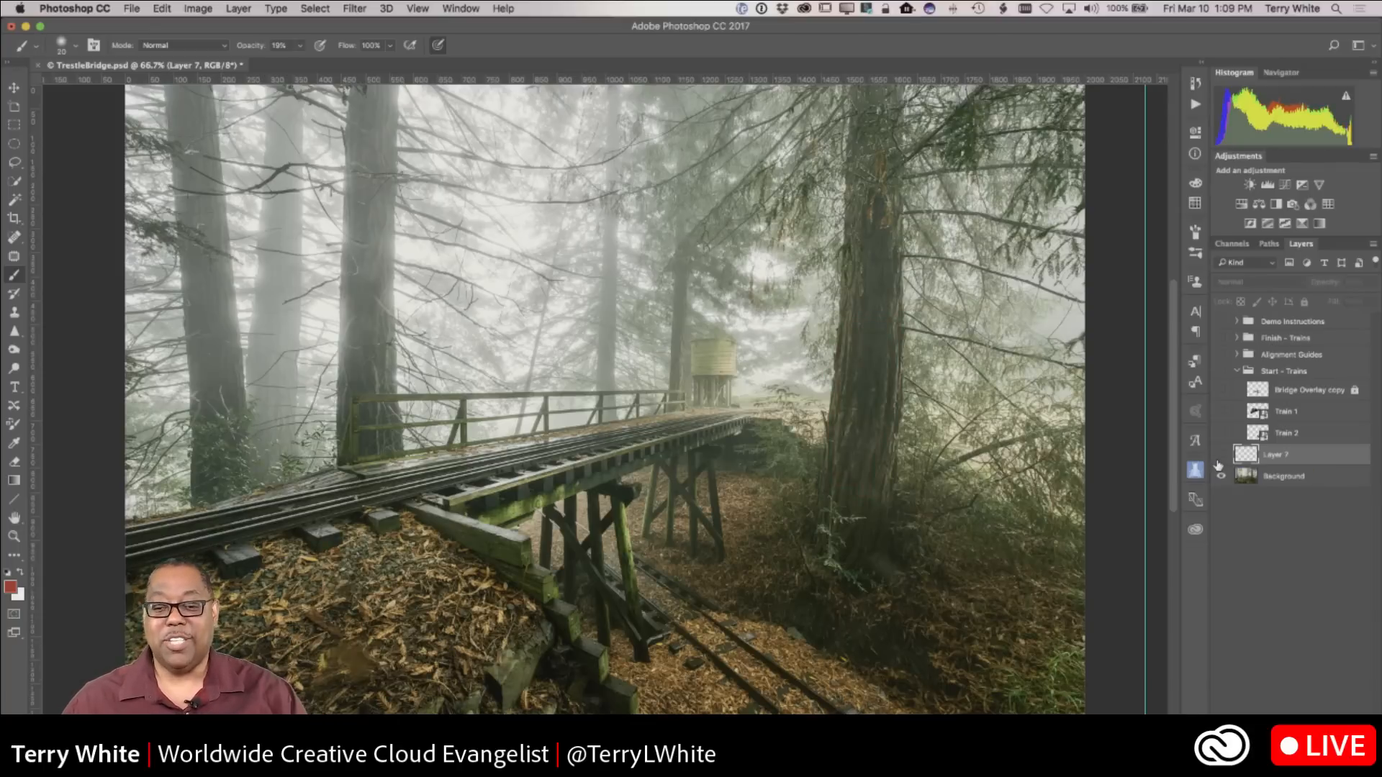
click(1220, 455)
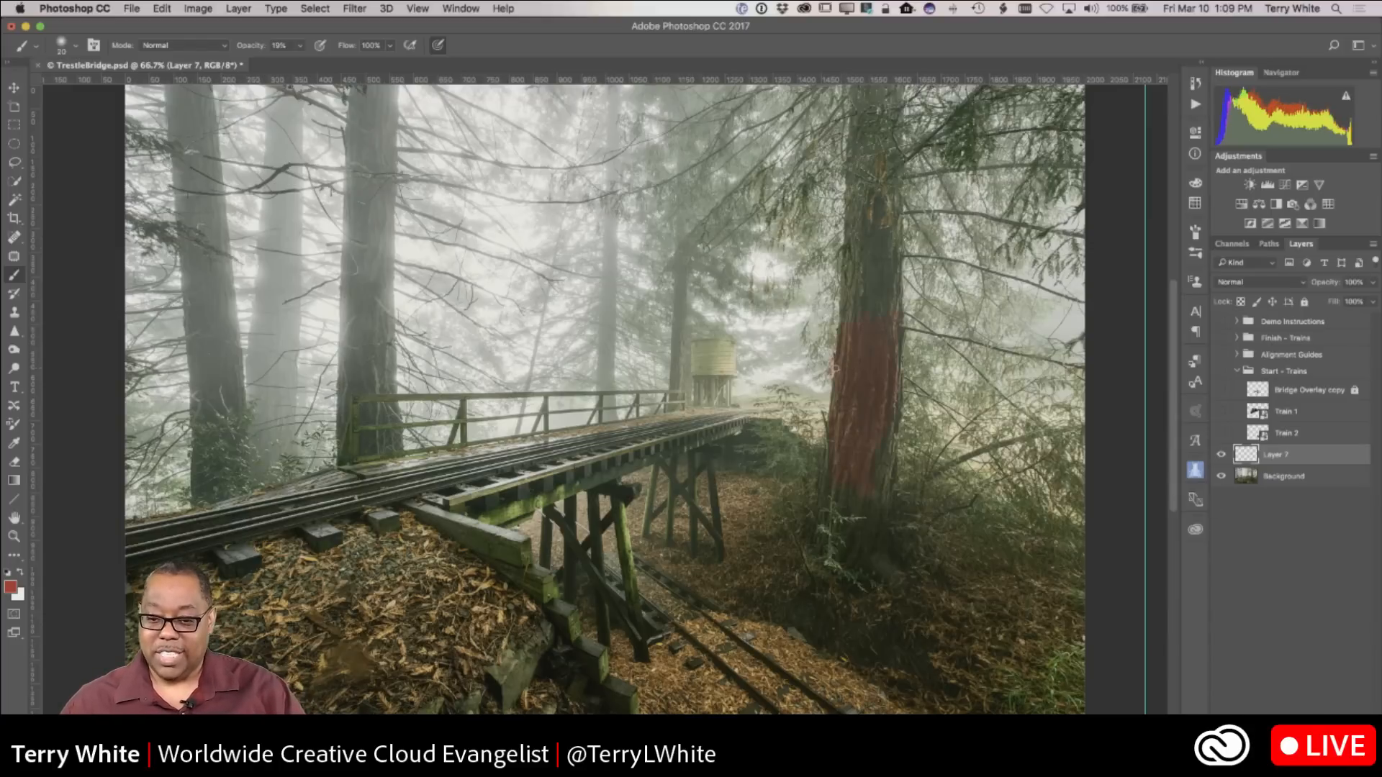
Step: Brush some red past the trunk's edge on the paint layer and remove the stray paint with the Eraser
mouse_move(827, 355)
mouse_down()
mouse_move(805, 376)
mouse_move(818, 363)
mouse_move(807, 399)
mouse_up()
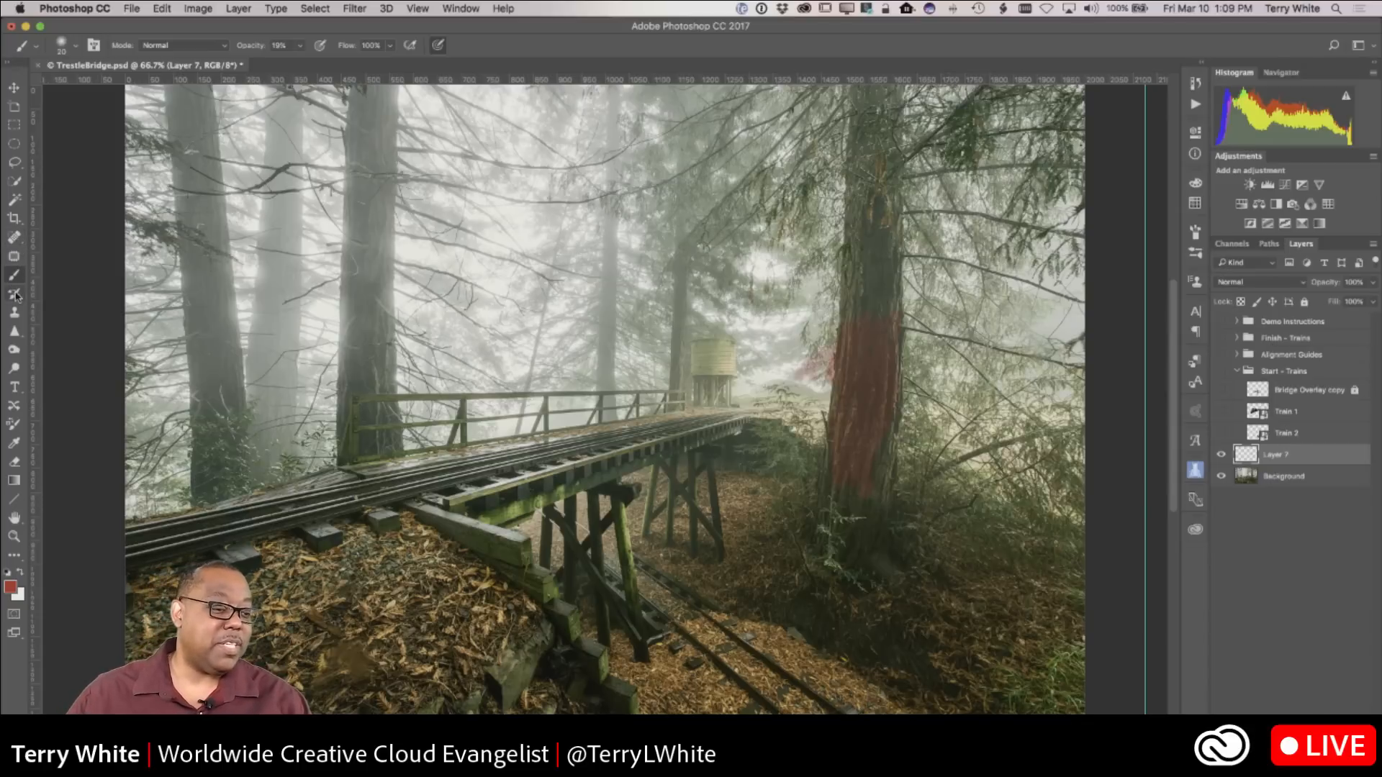
key(e)
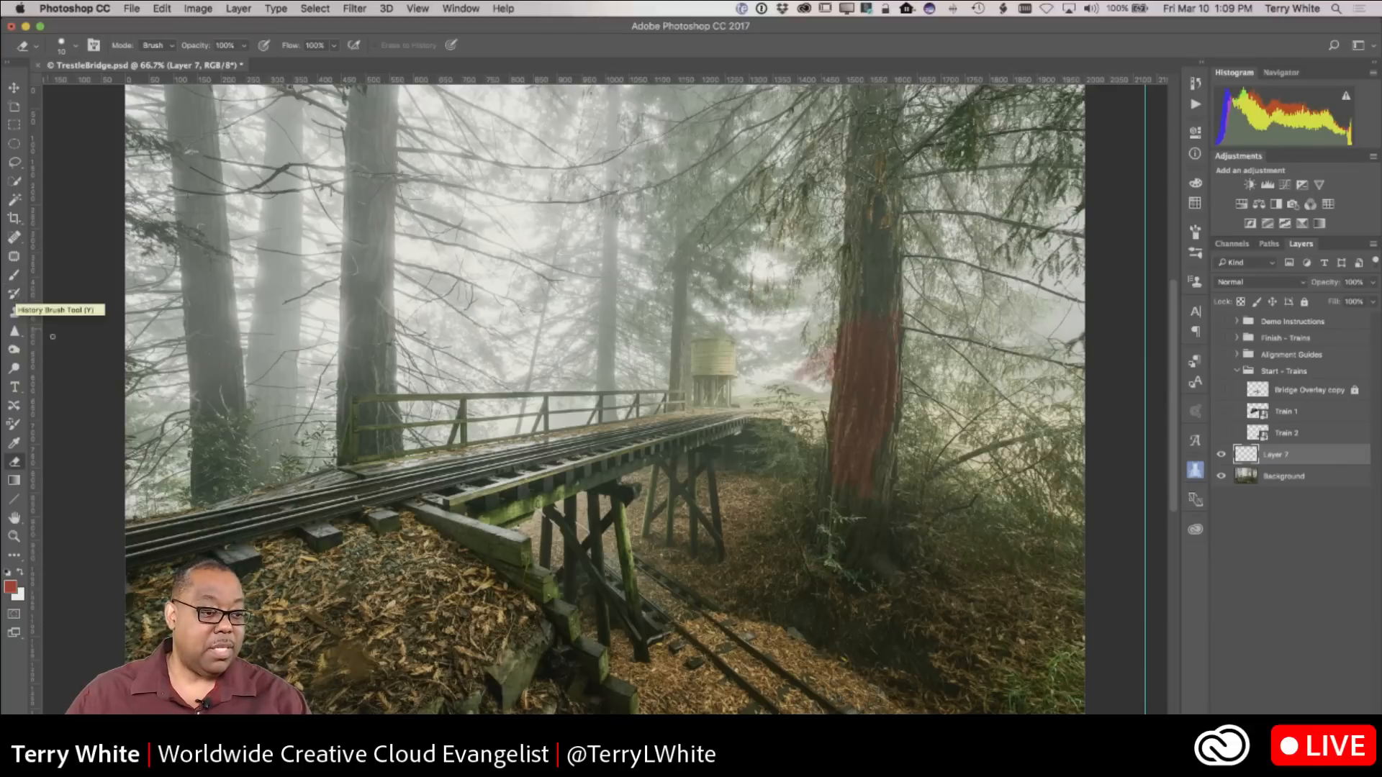
mouse_move(808, 370)
mouse_down()
mouse_move(800, 378)
mouse_move(823, 362)
mouse_move(825, 378)
mouse_move(830, 350)
mouse_up()
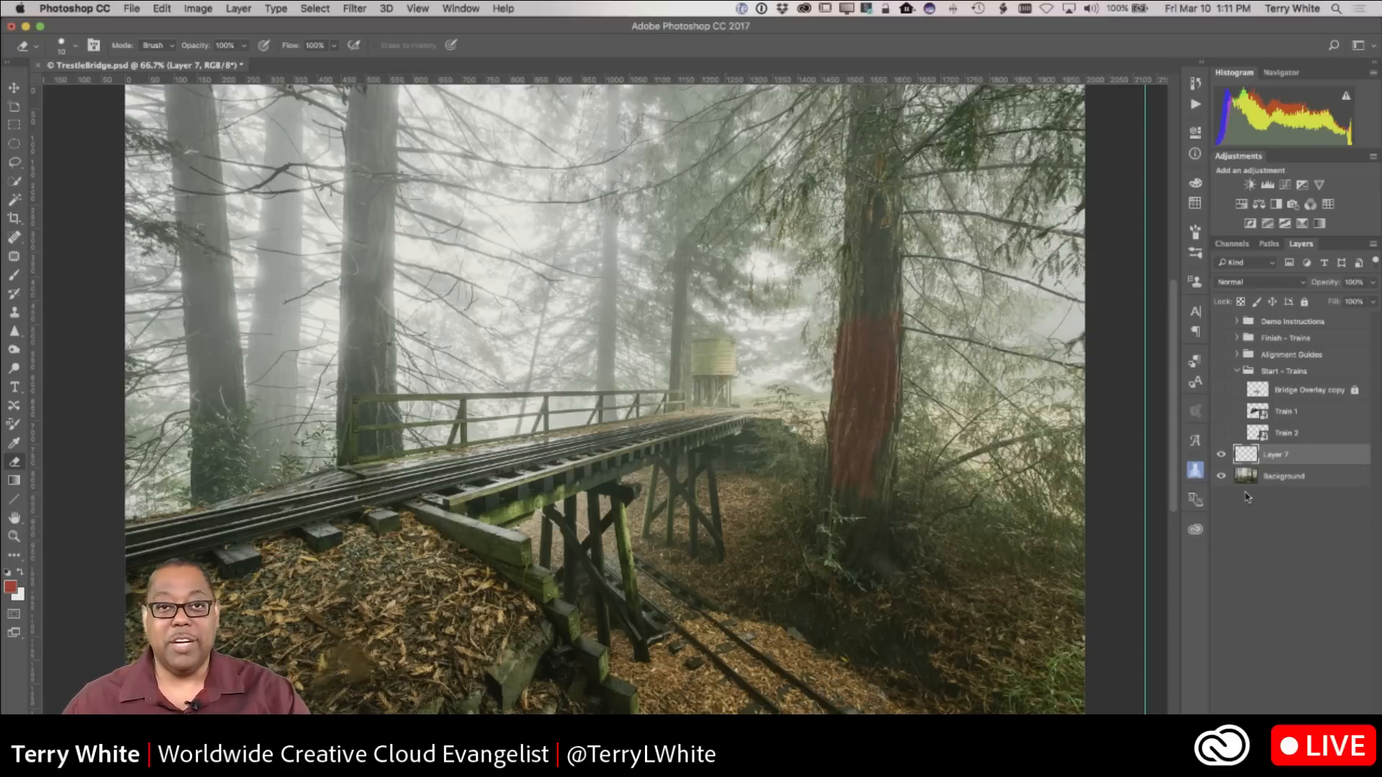
Step: Delete the red paint layer, and make and discard a duplicate of the Background layer
mouse_move(1294, 461)
mouse_down()
mouse_move(1325, 617)
mouse_move(1319, 720)
mouse_move(1362, 720)
mouse_up()
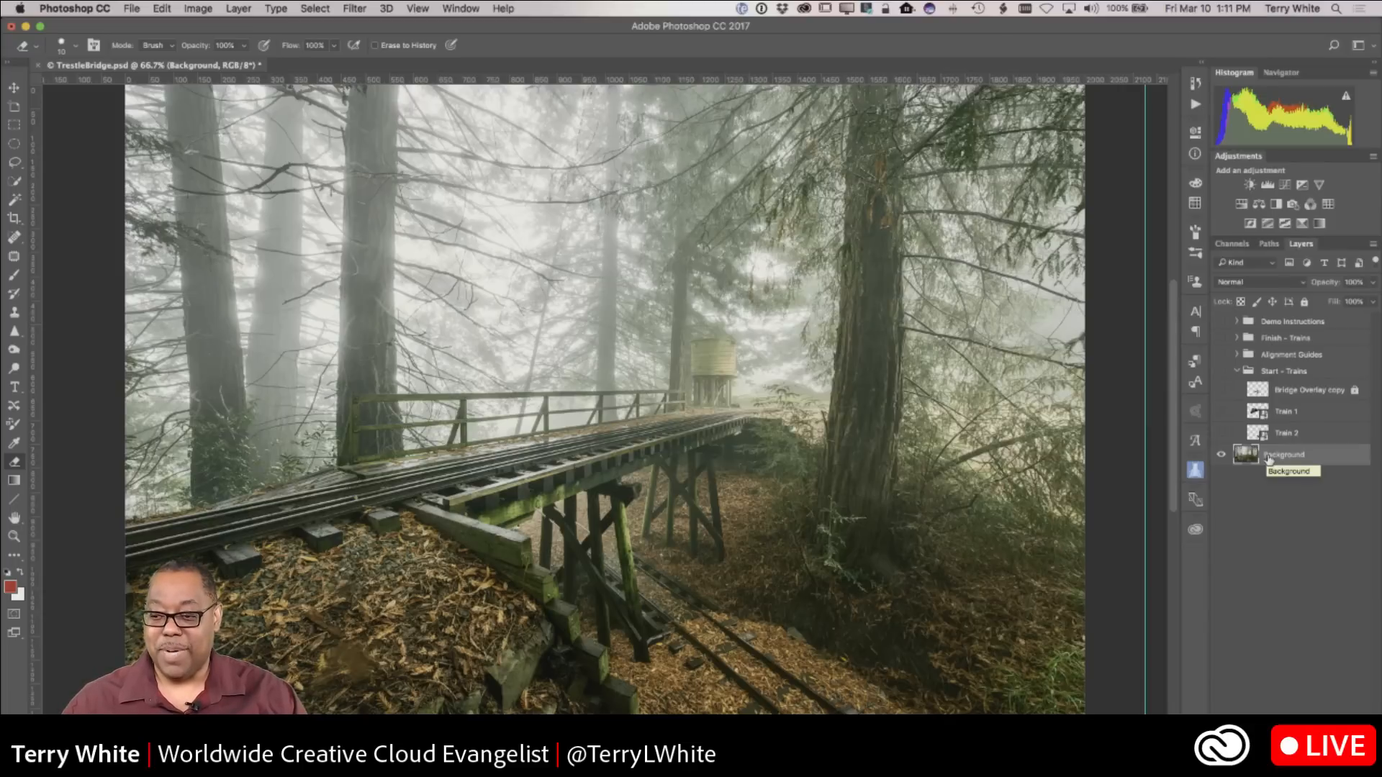
drag(1272, 459, 1333, 709)
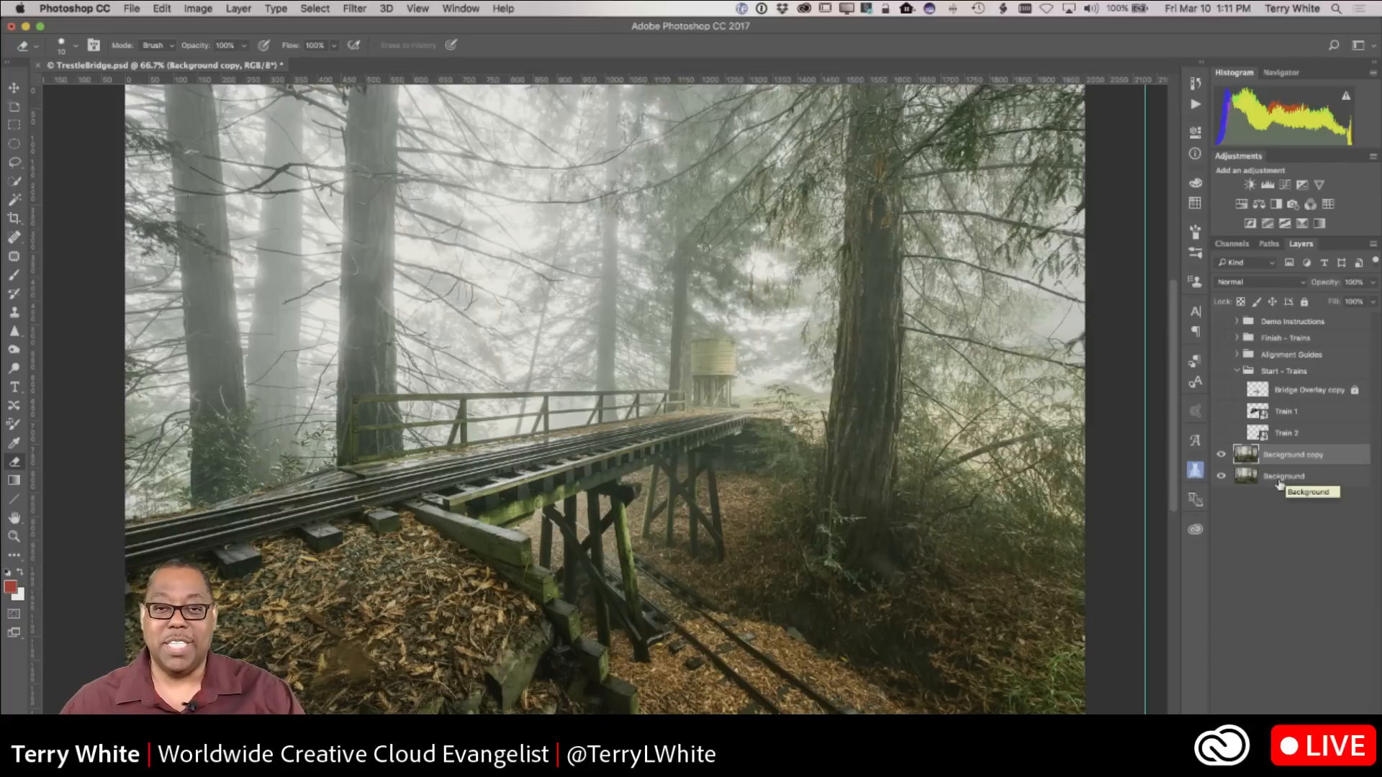
key(Delete)
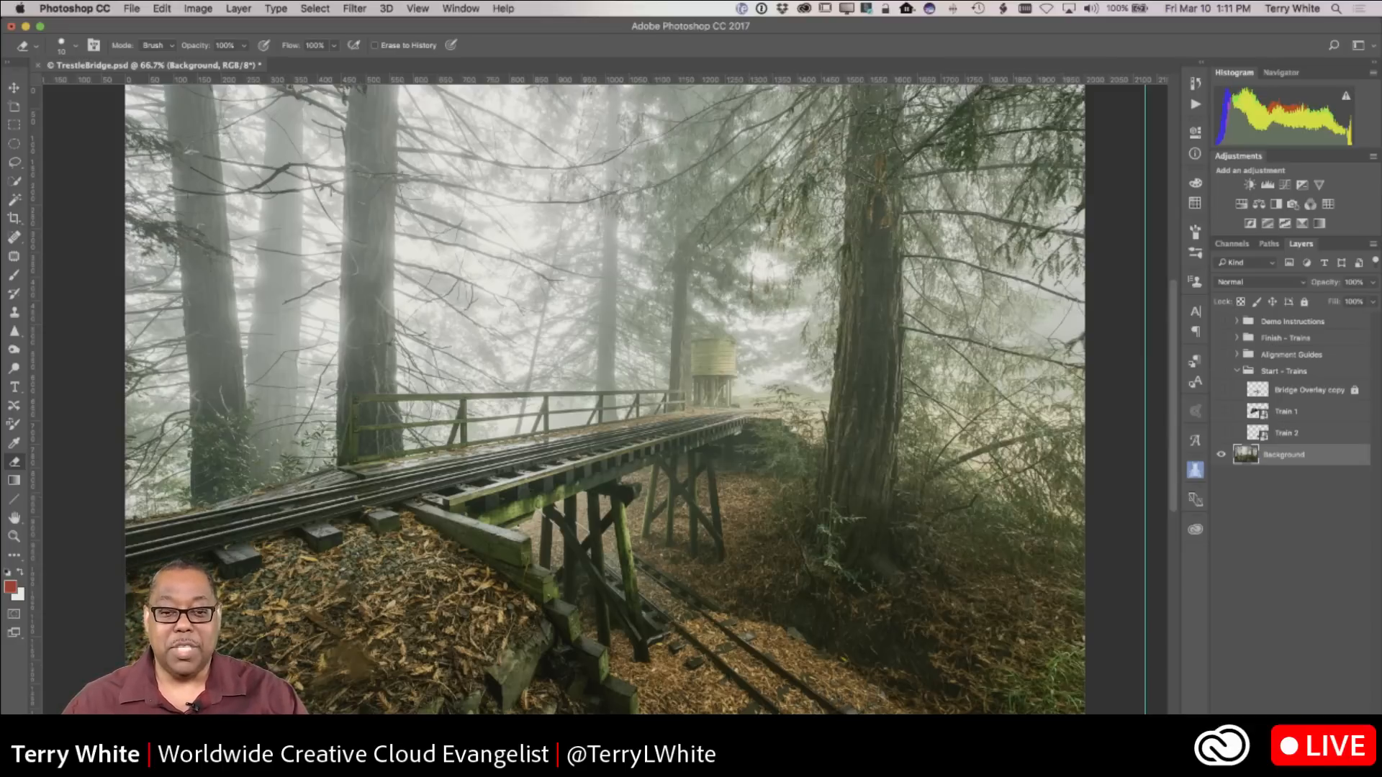
Step: Switch to Illustrator with the IkesBikes_website.ai document and float the Layers panel beside the artboard
key(super+Tab)
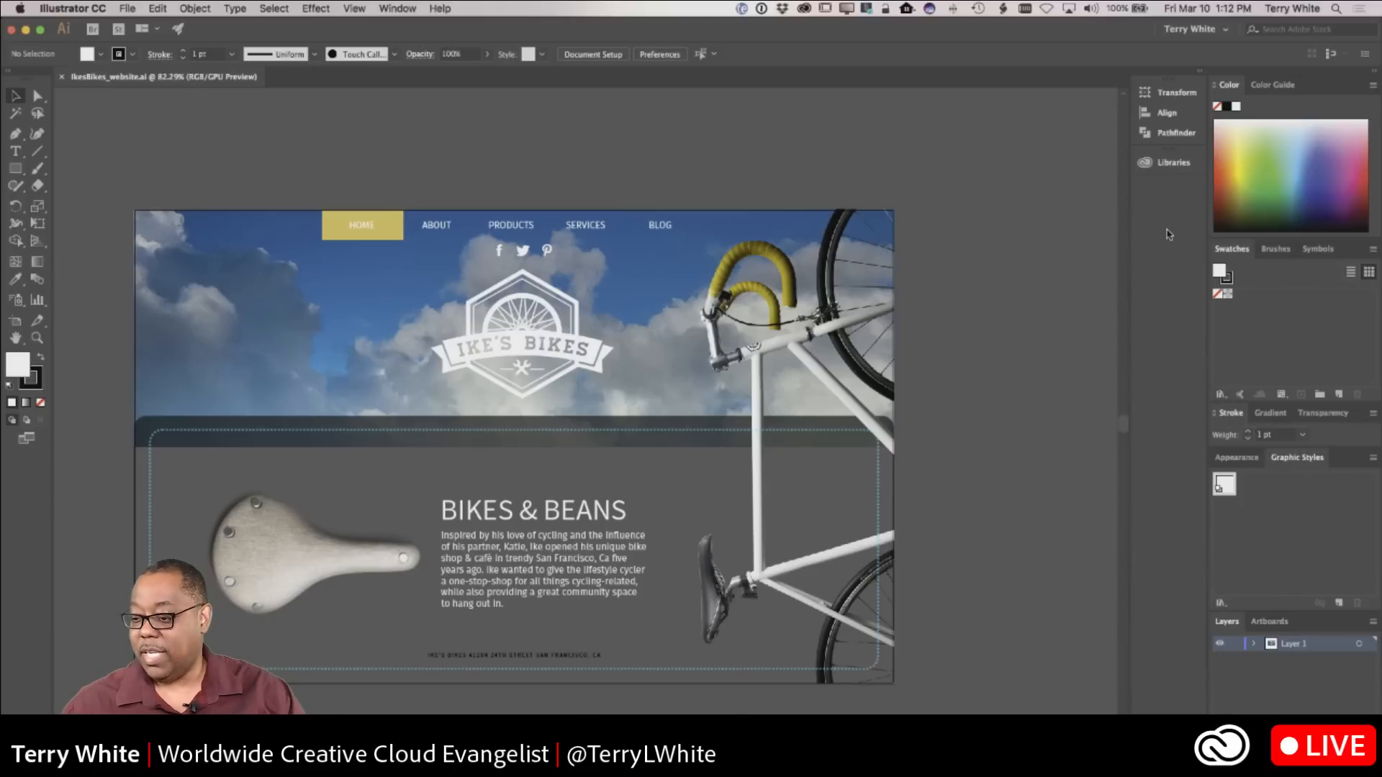
drag(1227, 621, 925, 213)
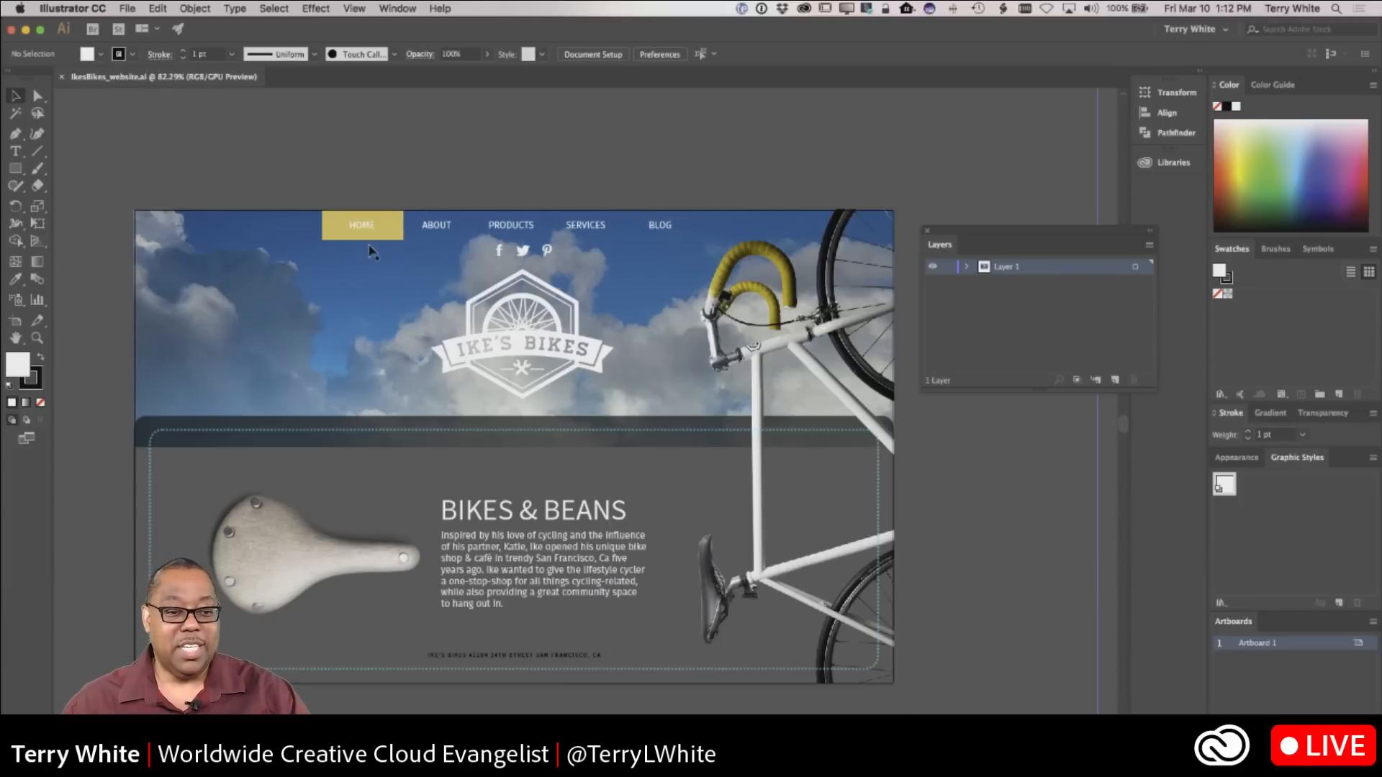
Step: Select the yellow HOME box, ABOUT label, Ike's Bikes logo and bicycle image in turn to examine the separate objects
click(381, 238)
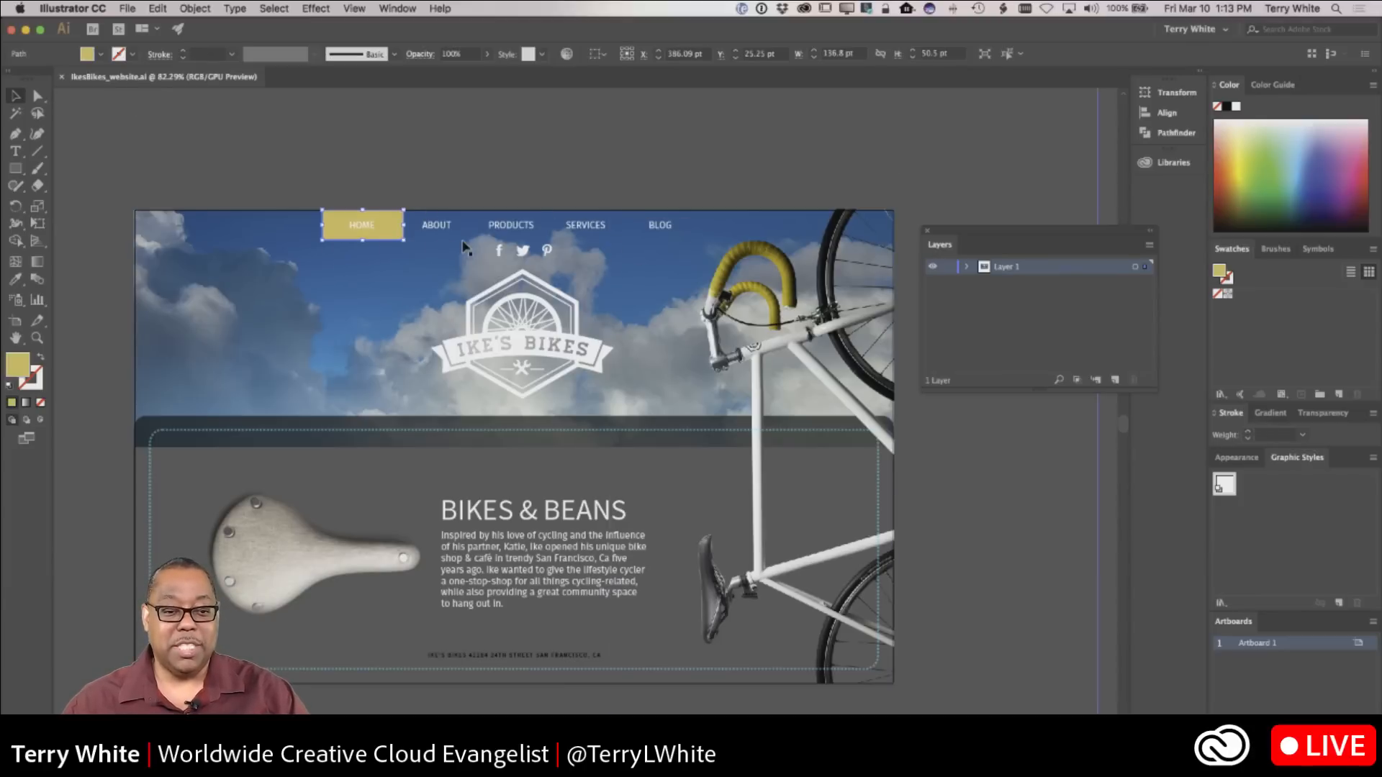
click(447, 232)
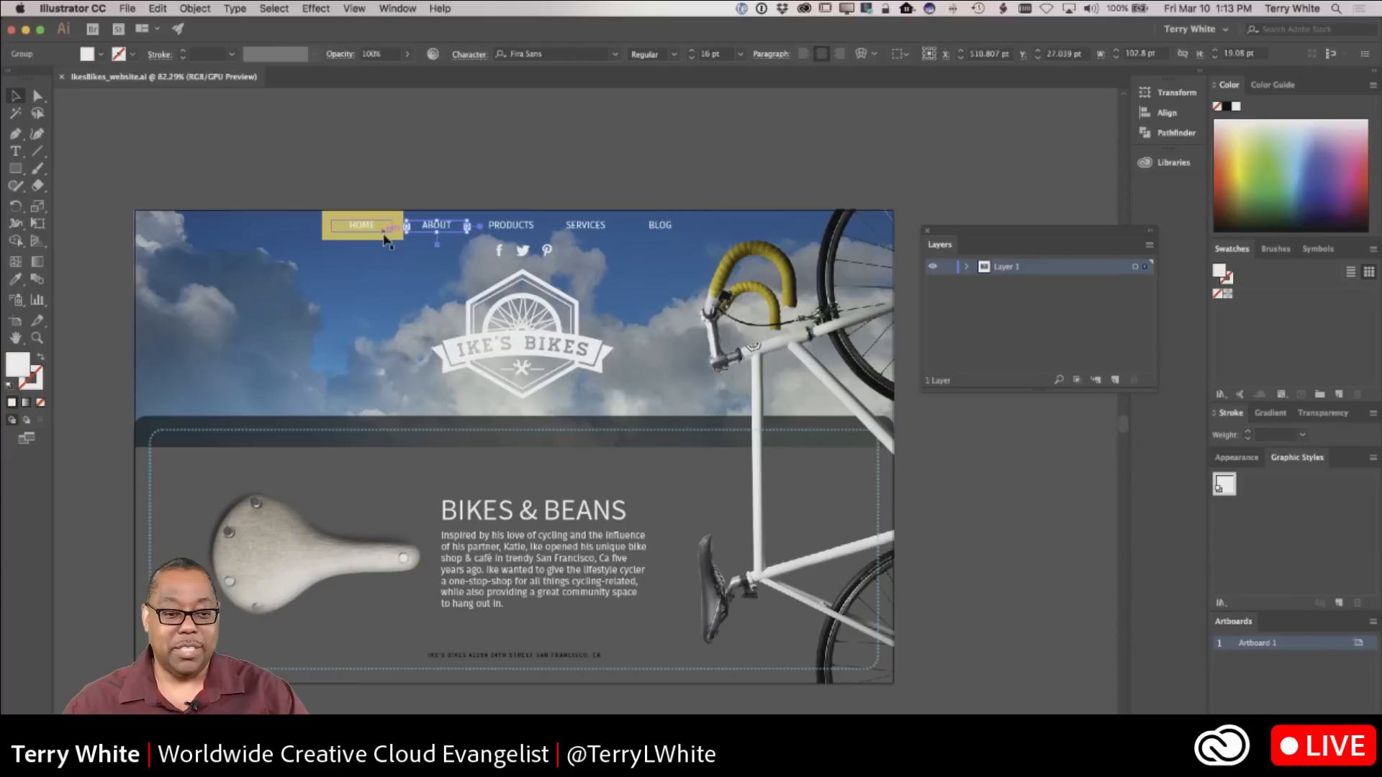
click(385, 243)
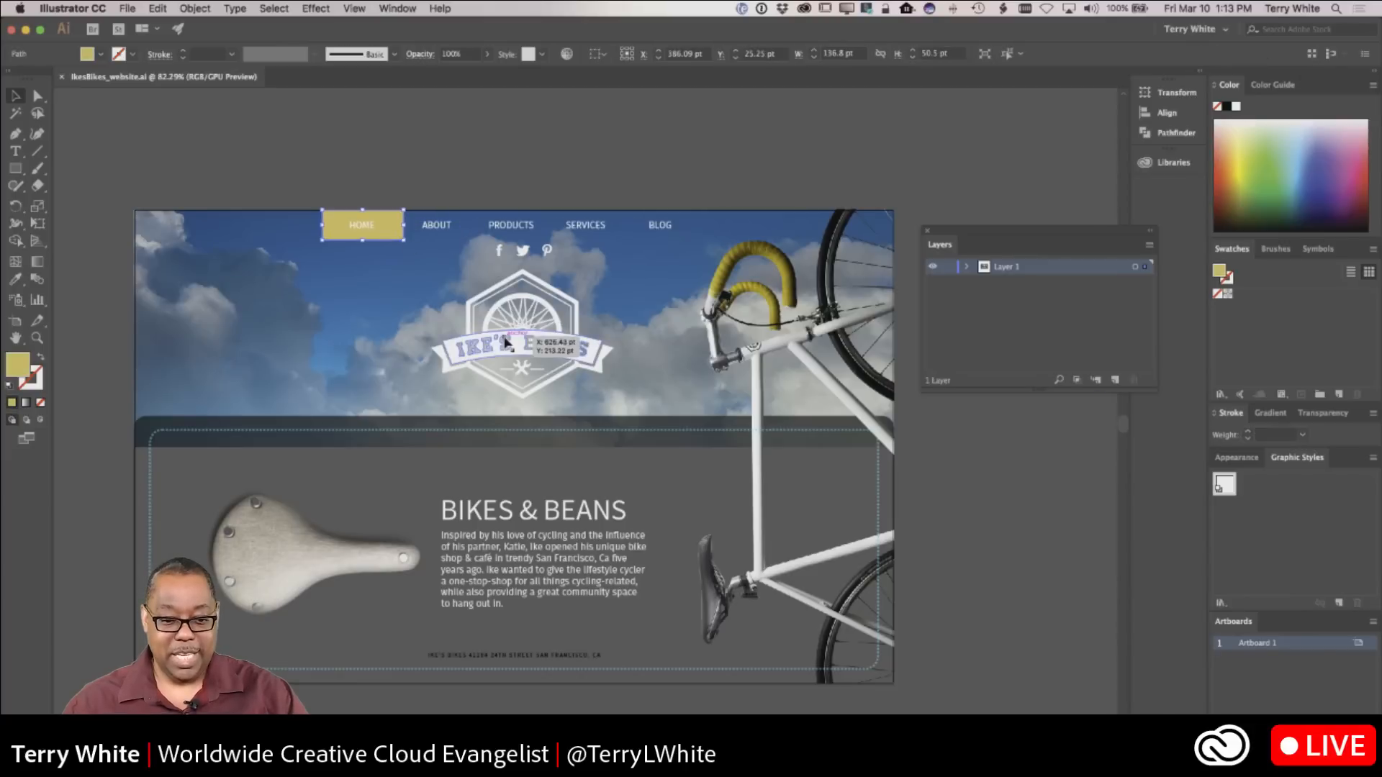
click(506, 347)
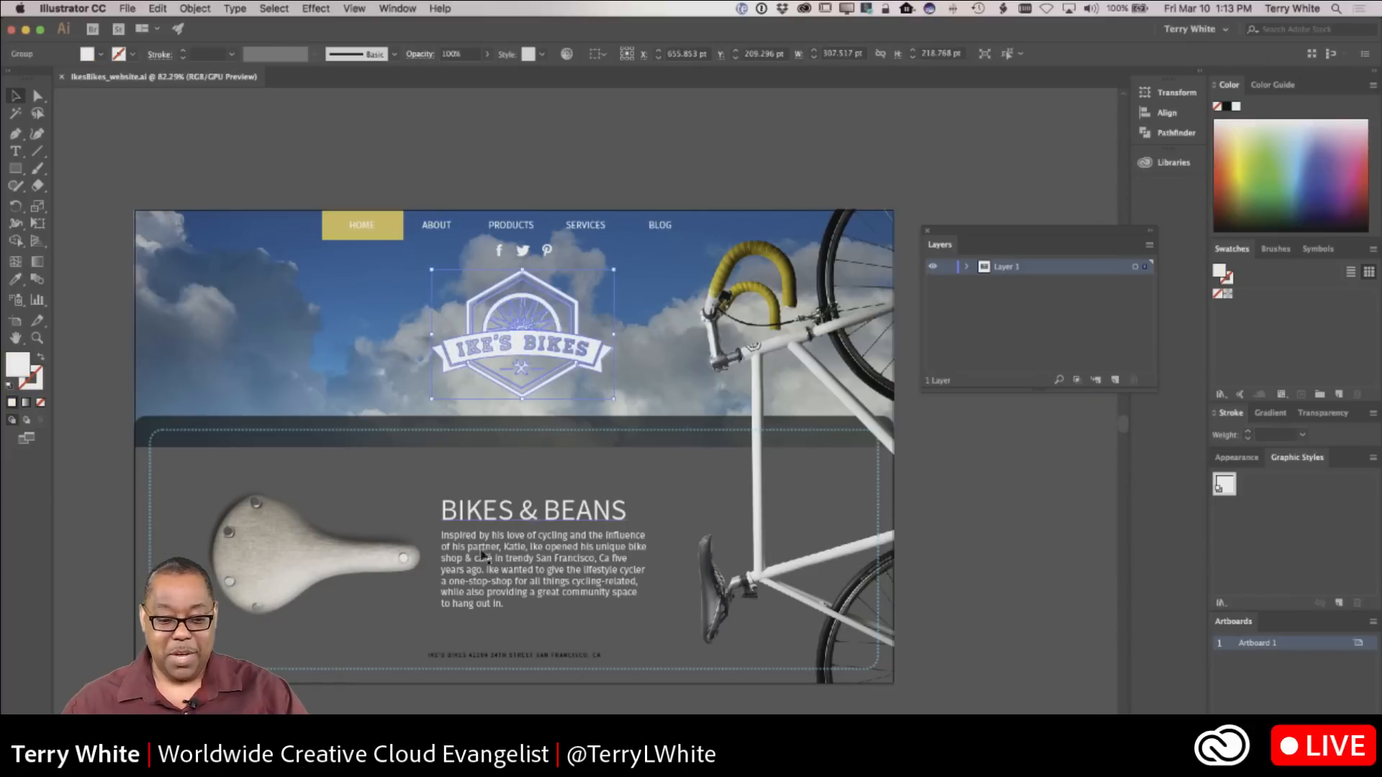
click(358, 560)
click(758, 589)
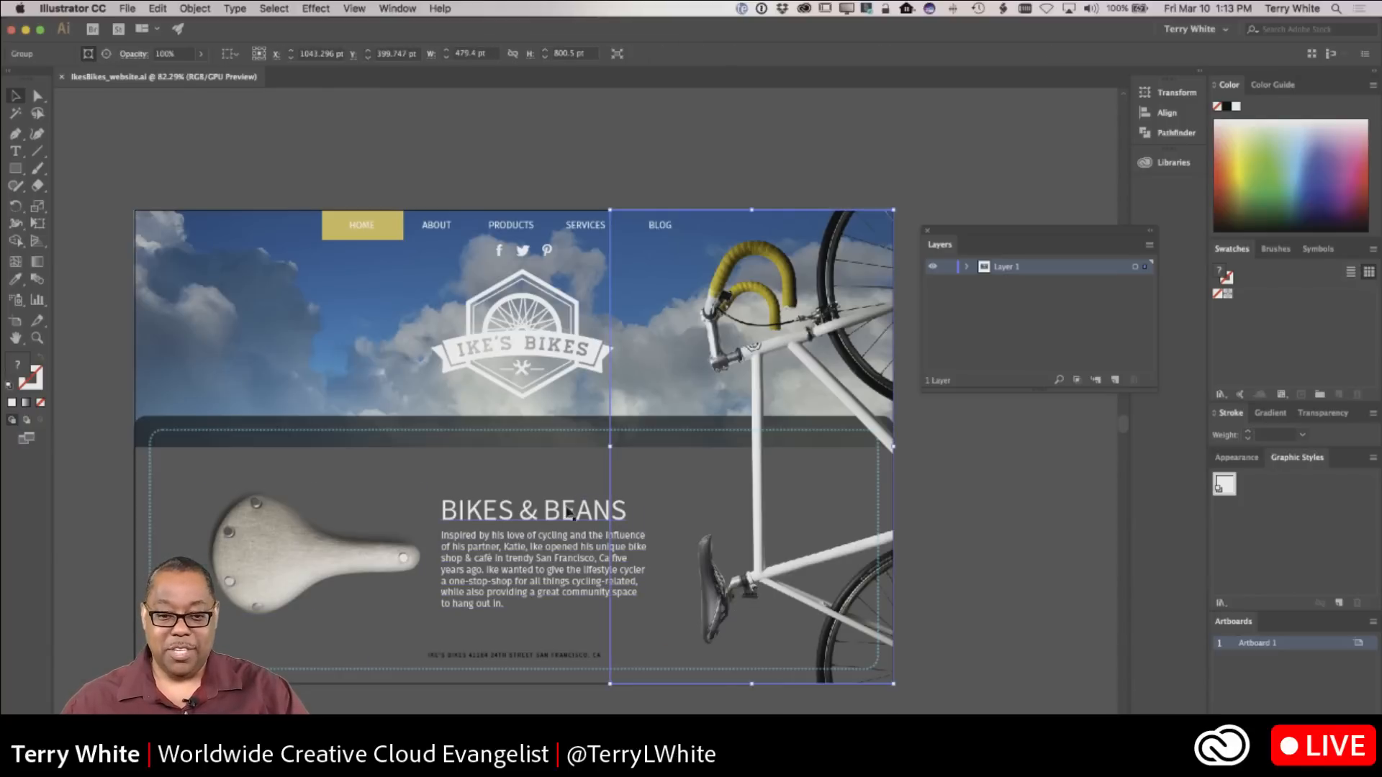
Step: Move the bike saddle image slightly left and down, away from the BIKES & BEANS text
click(314, 556)
drag(315, 557, 285, 571)
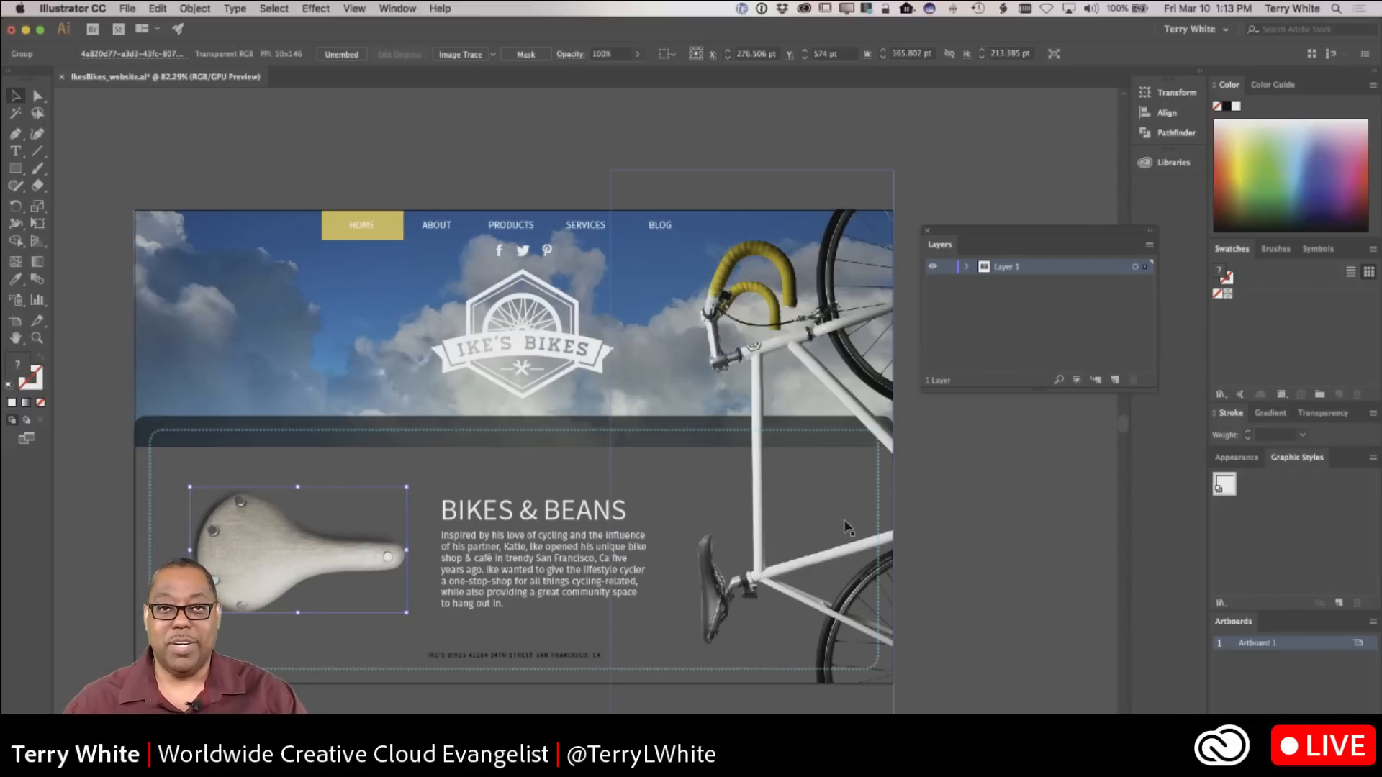
Step: Reveal all objects inside Layer 1 in a taller Layers panel, and nudge the saddle image slightly up and right
click(968, 267)
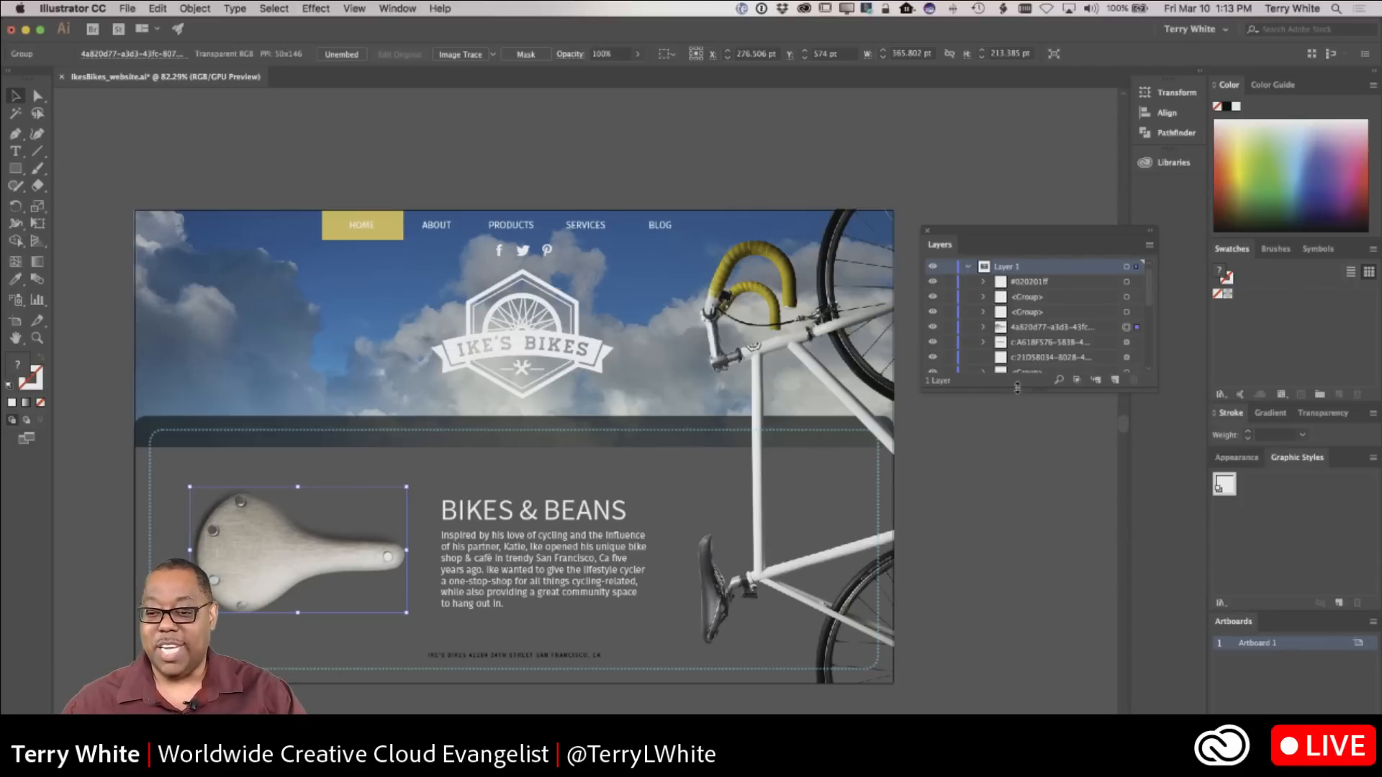
drag(1015, 388, 1036, 626)
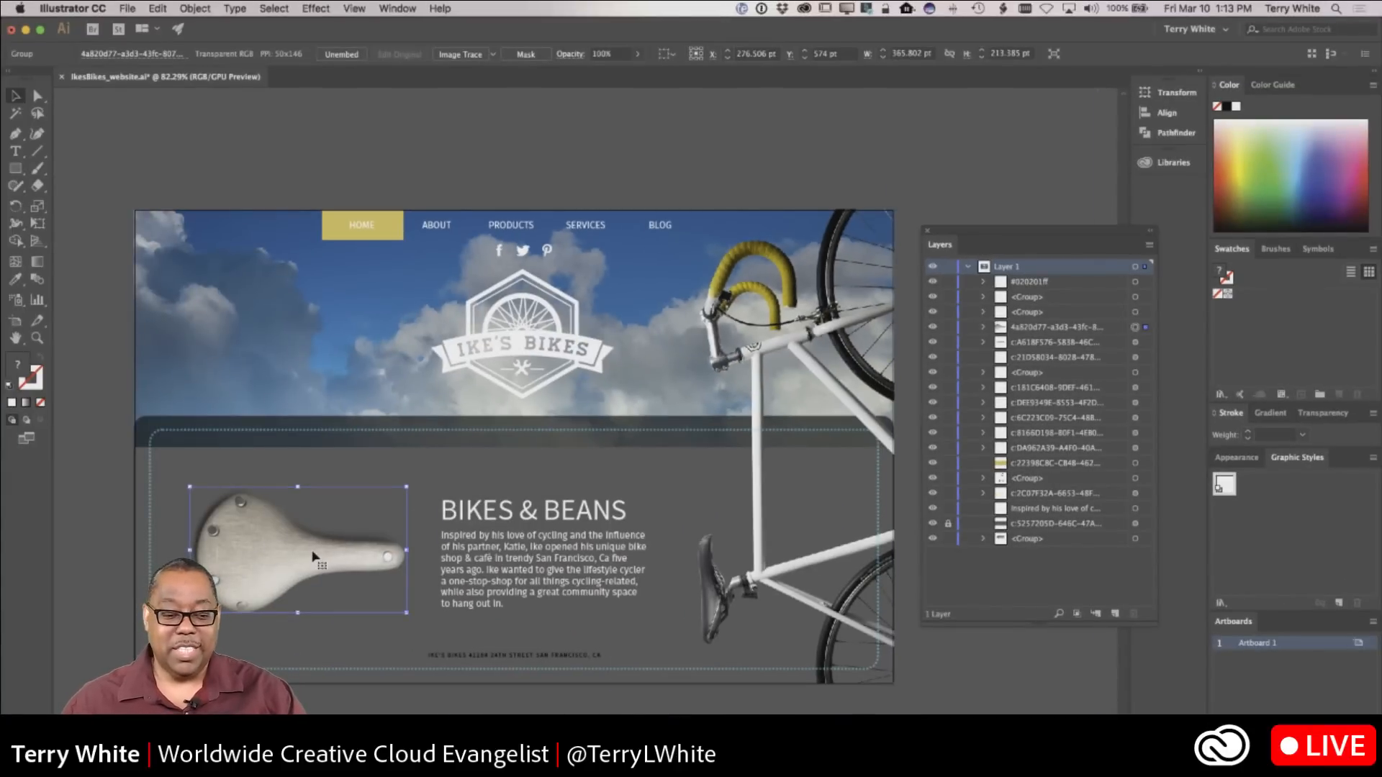
drag(313, 556, 316, 550)
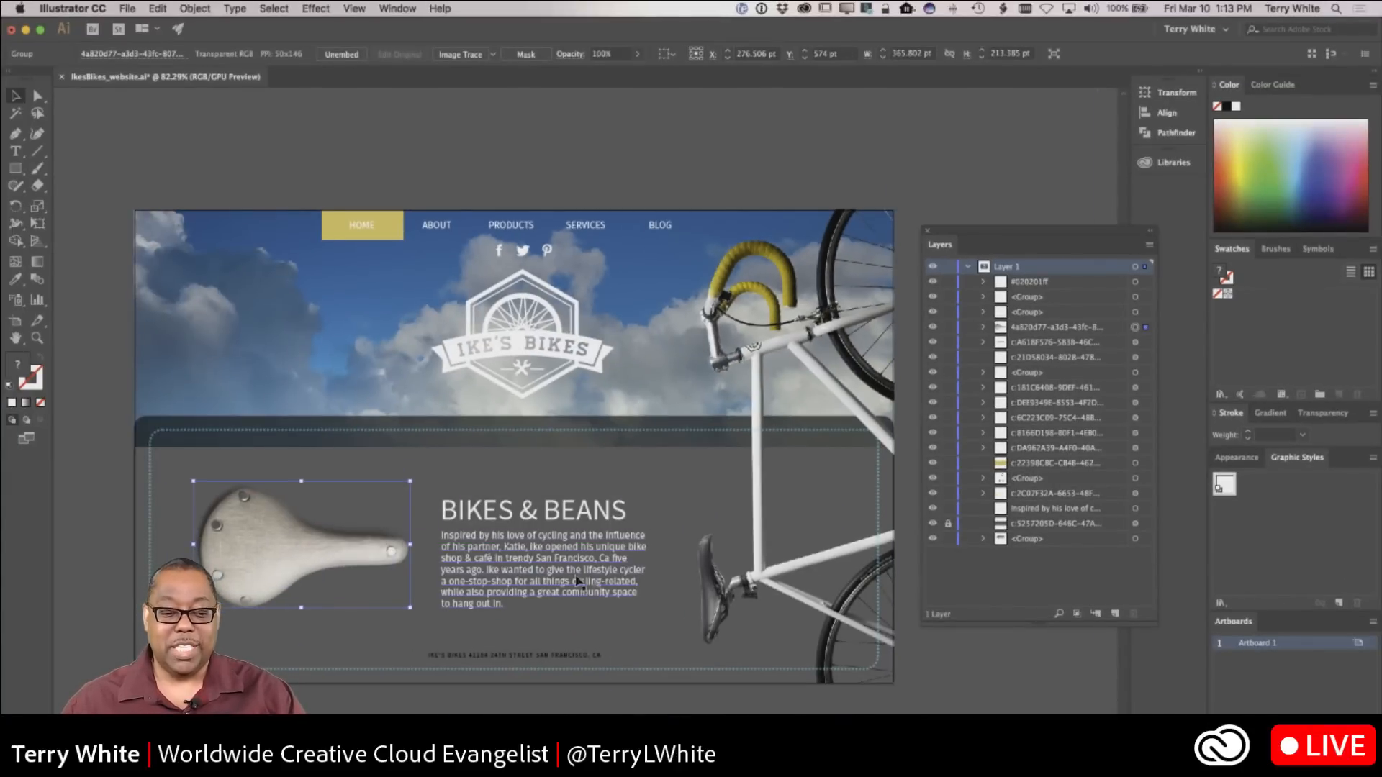
Step: Toggle the saddle image's visibility in Layer 1 off and on twice, leaving it shown
click(932, 327)
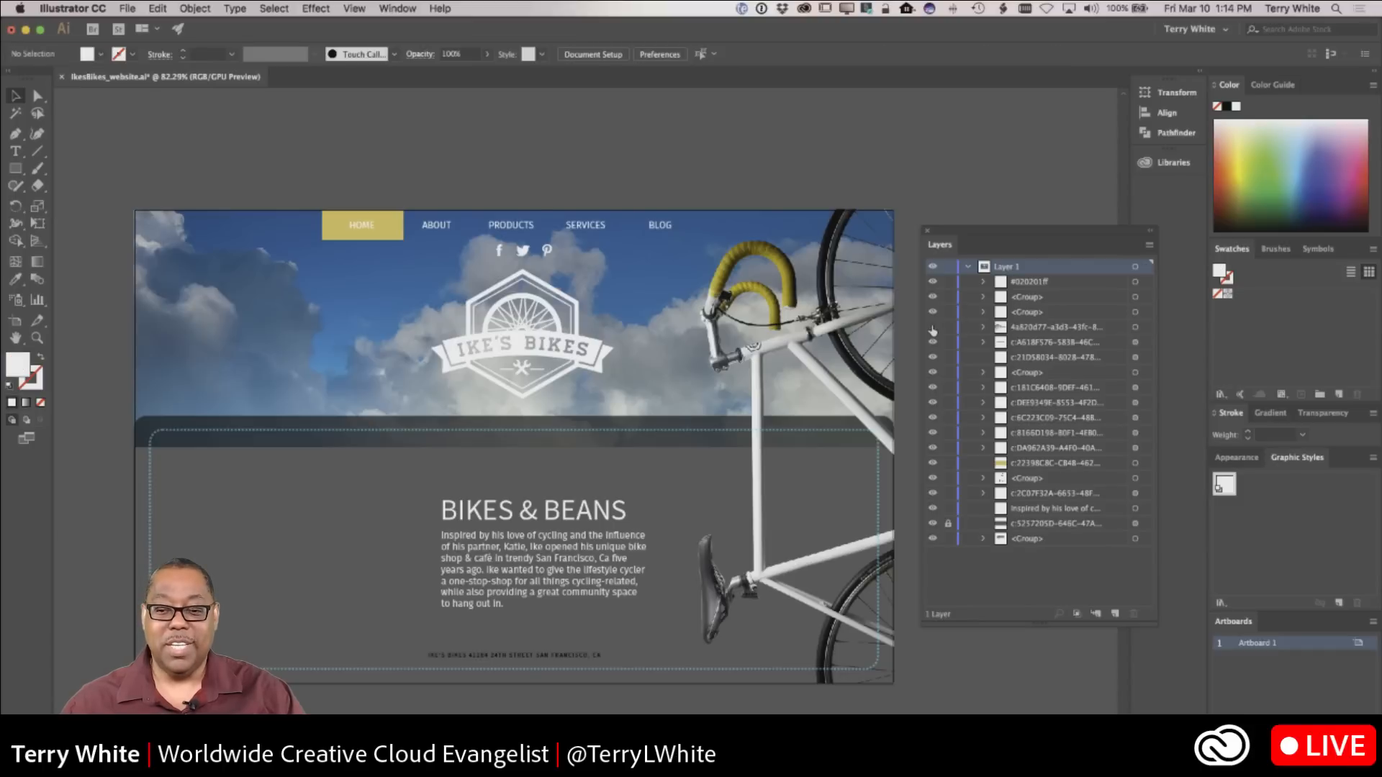
click(933, 327)
click(933, 327)
click(932, 327)
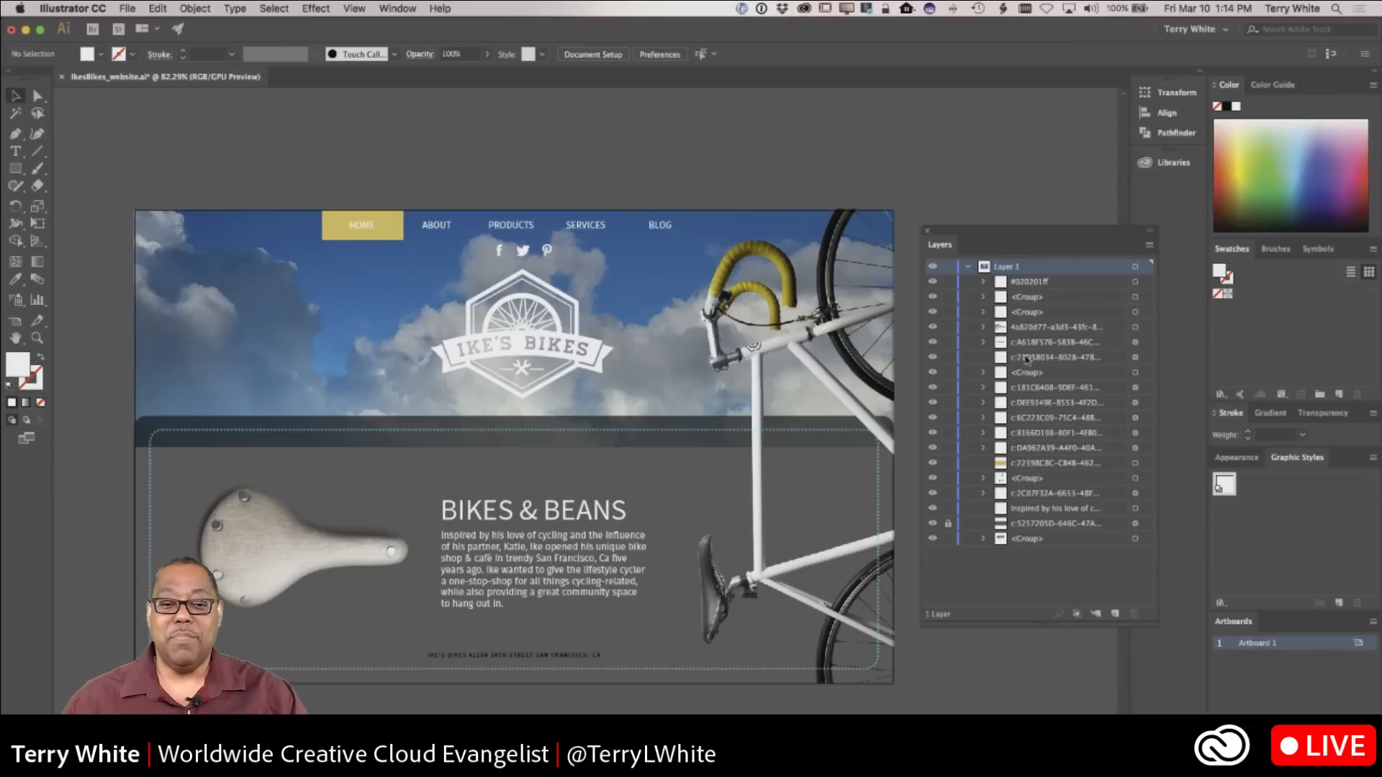
Step: Draw a white rectangle about 108 by 100 pt above the saddle's nose, and toggle its visibility off and on
click(15, 168)
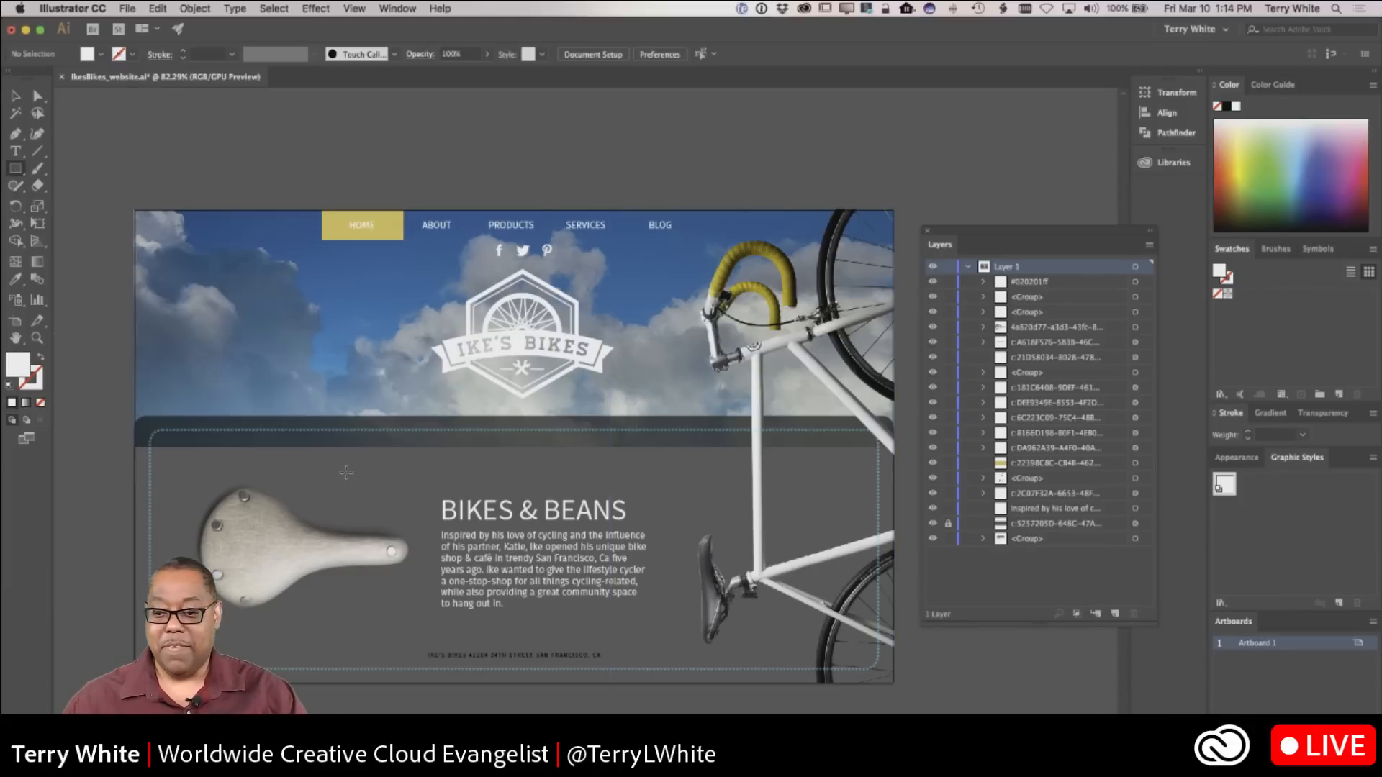
drag(343, 470, 407, 529)
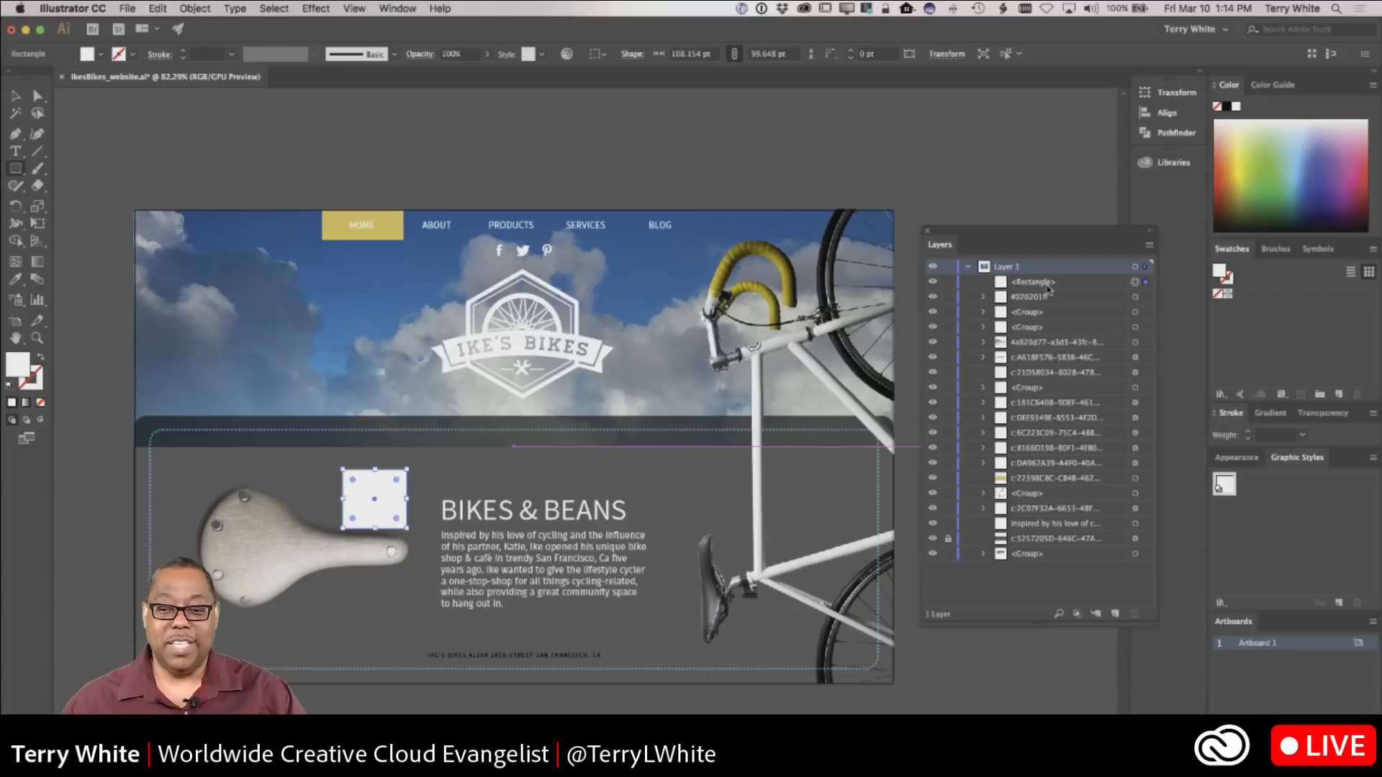
click(932, 282)
click(932, 282)
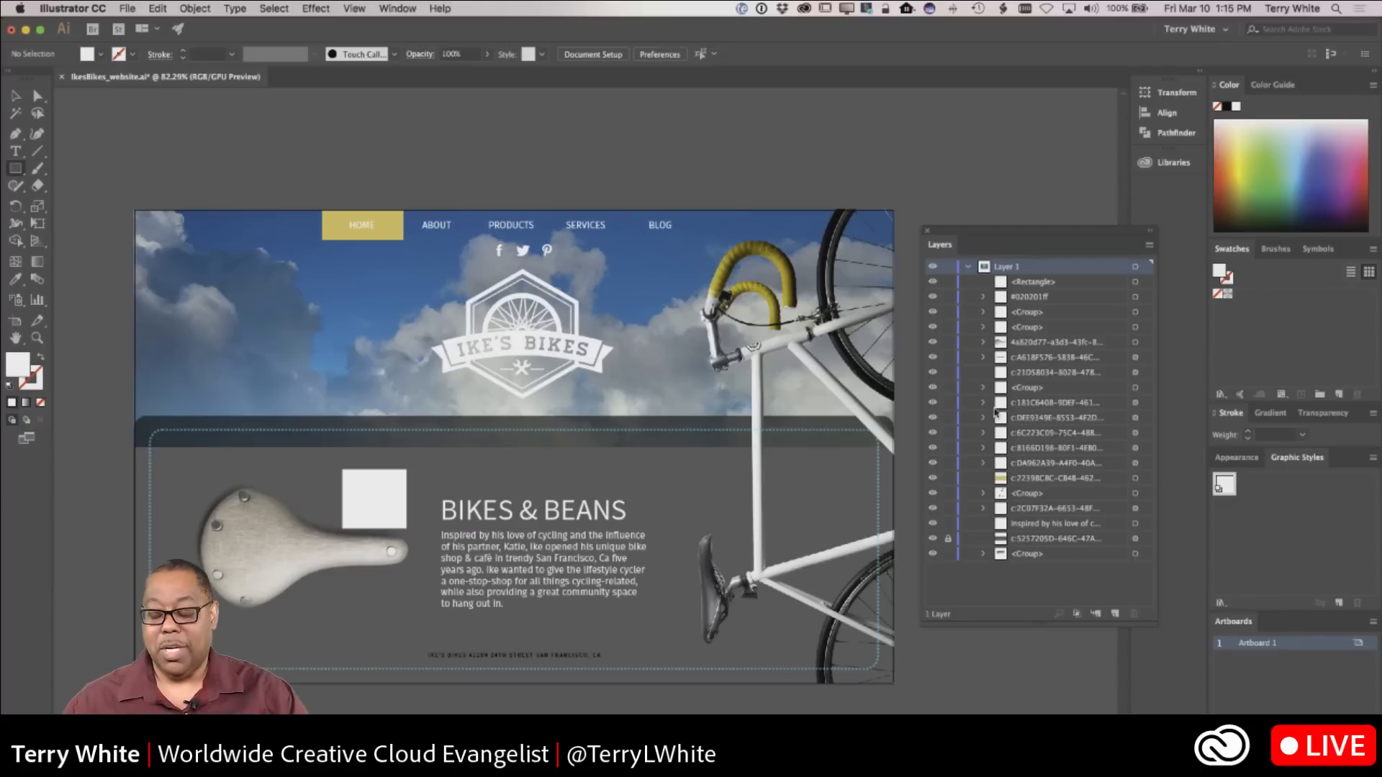
Step: Collapse Layer 1 and add a new layer named Bikes above it
click(968, 267)
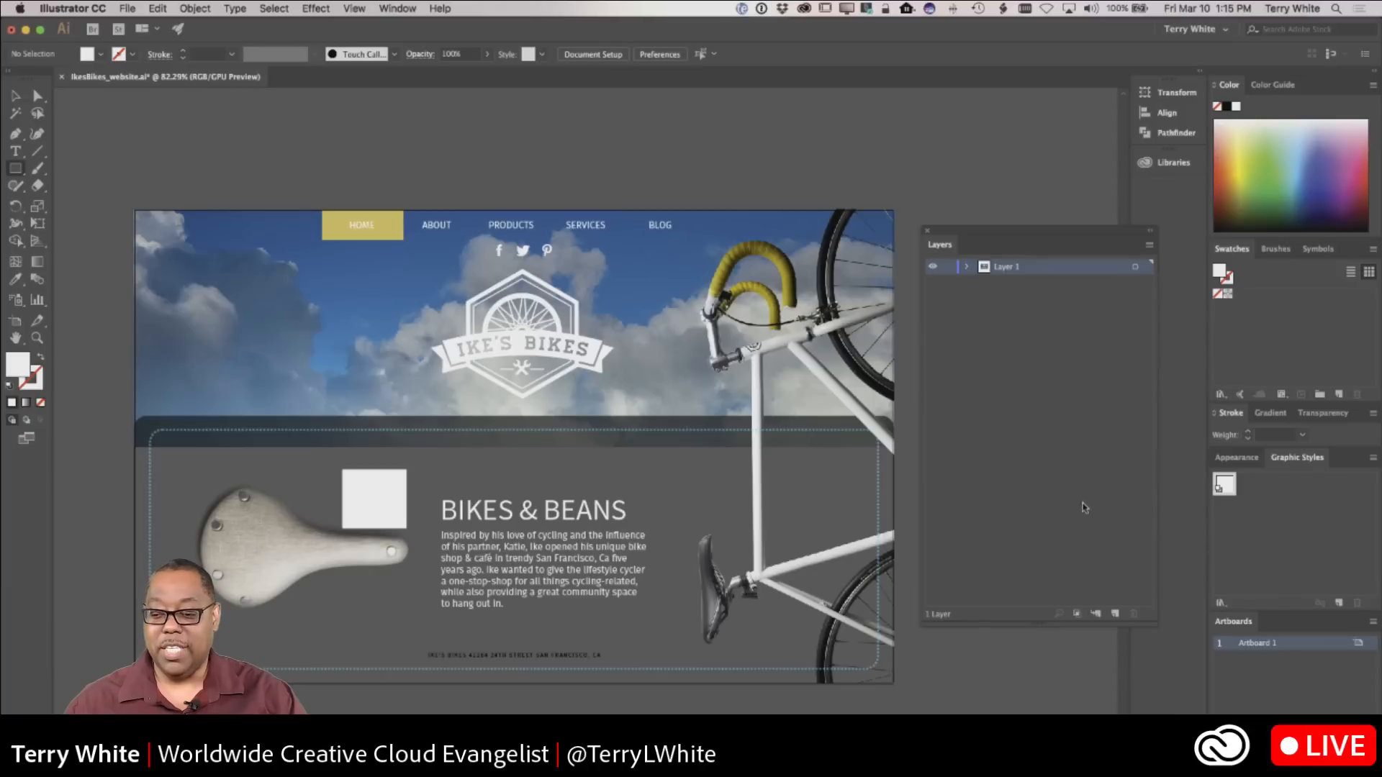
click(1115, 613)
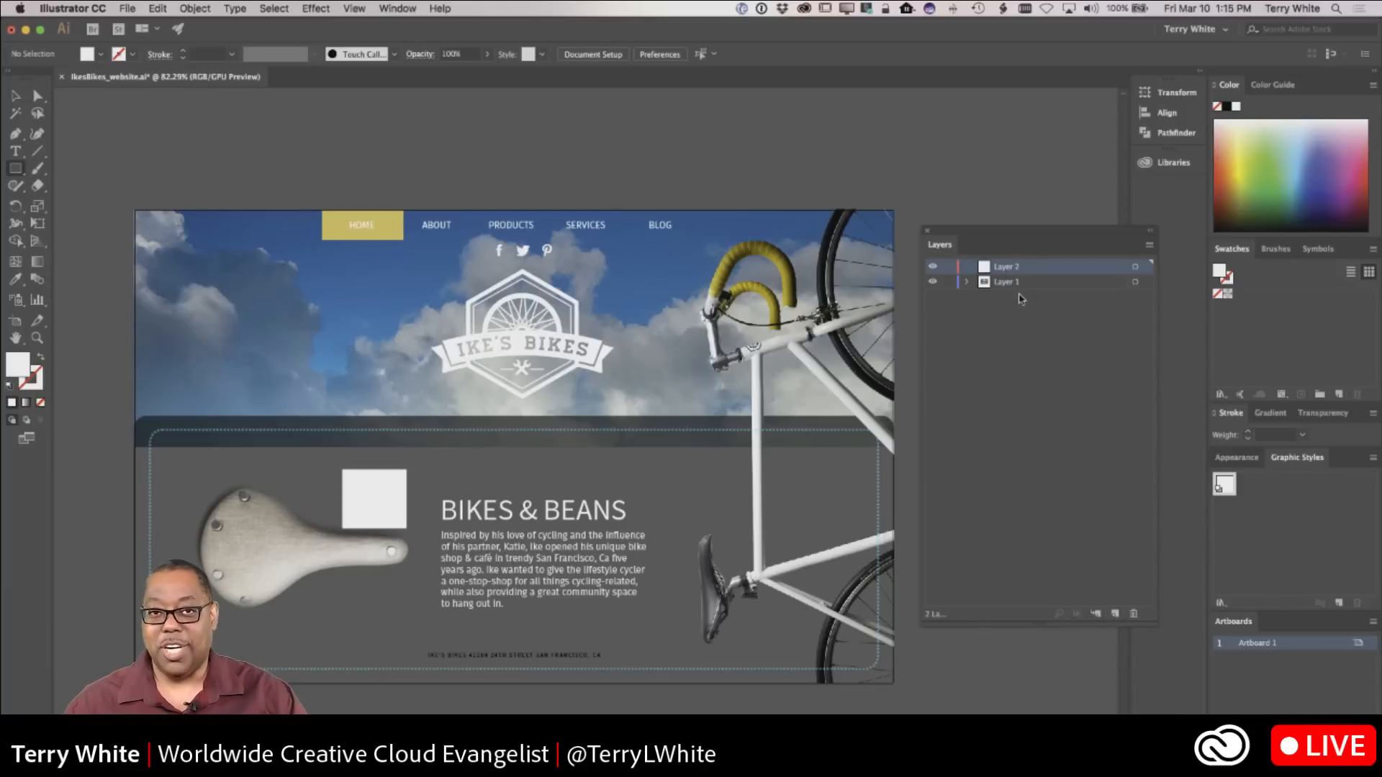
double_click(1006, 267)
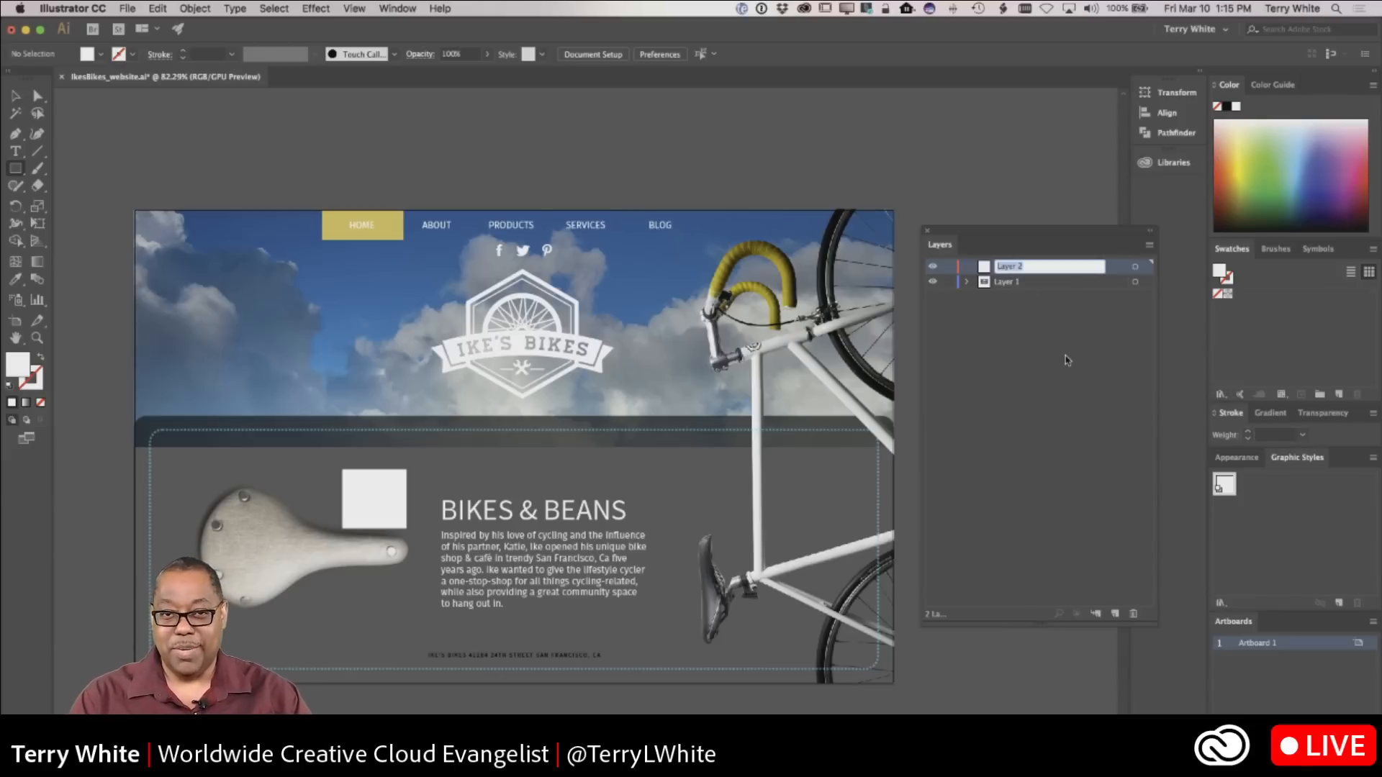
text(B)
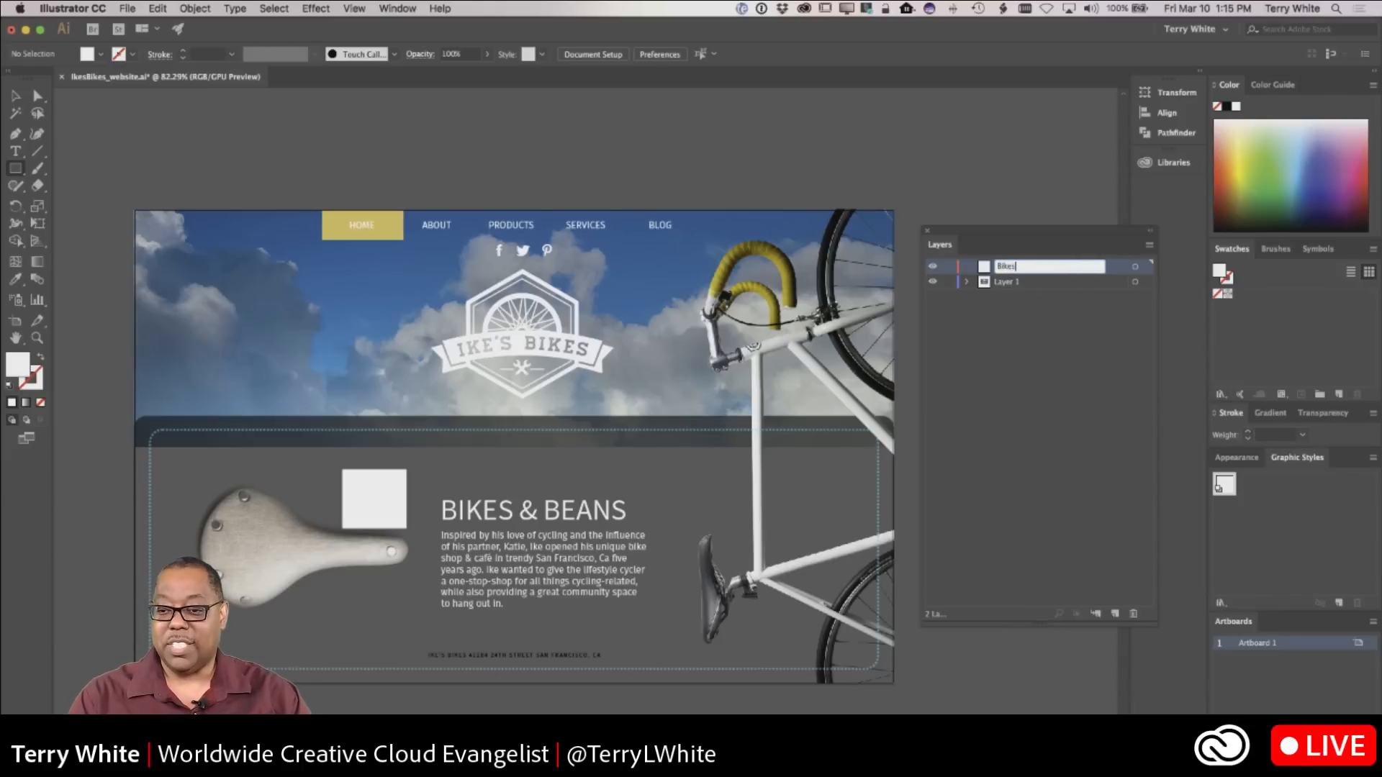
text(ikes)
key(Return)
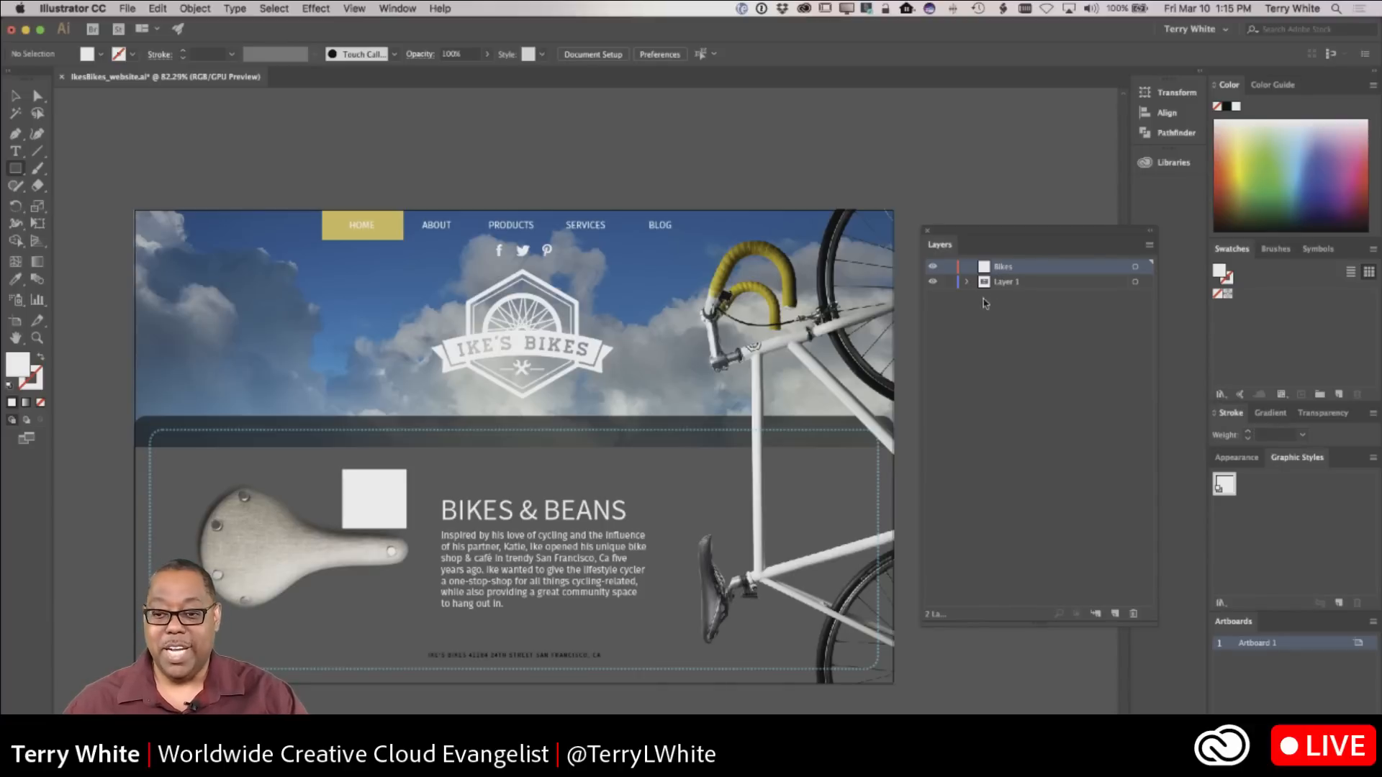
Step: Move the saddle image from Layer 1 into the Bikes layer
click(968, 284)
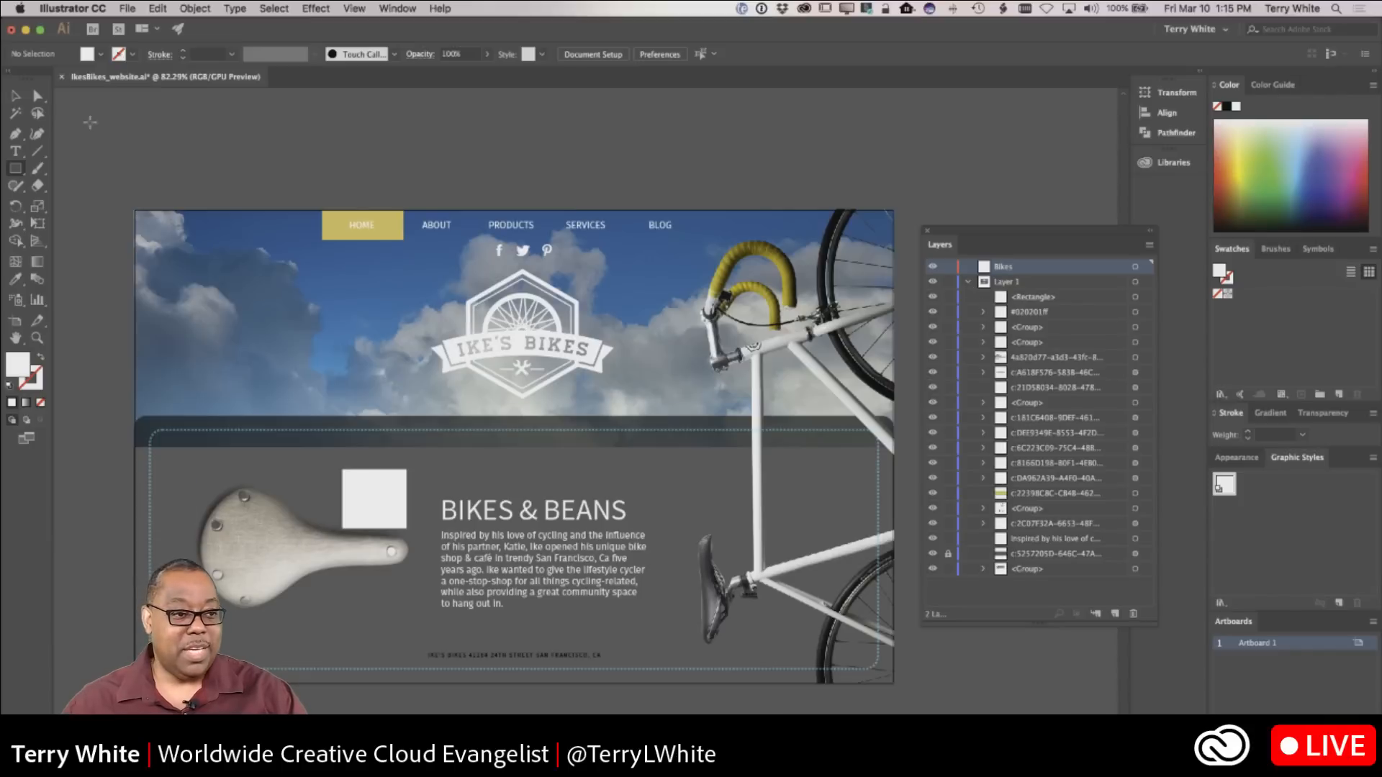
click(15, 96)
click(264, 584)
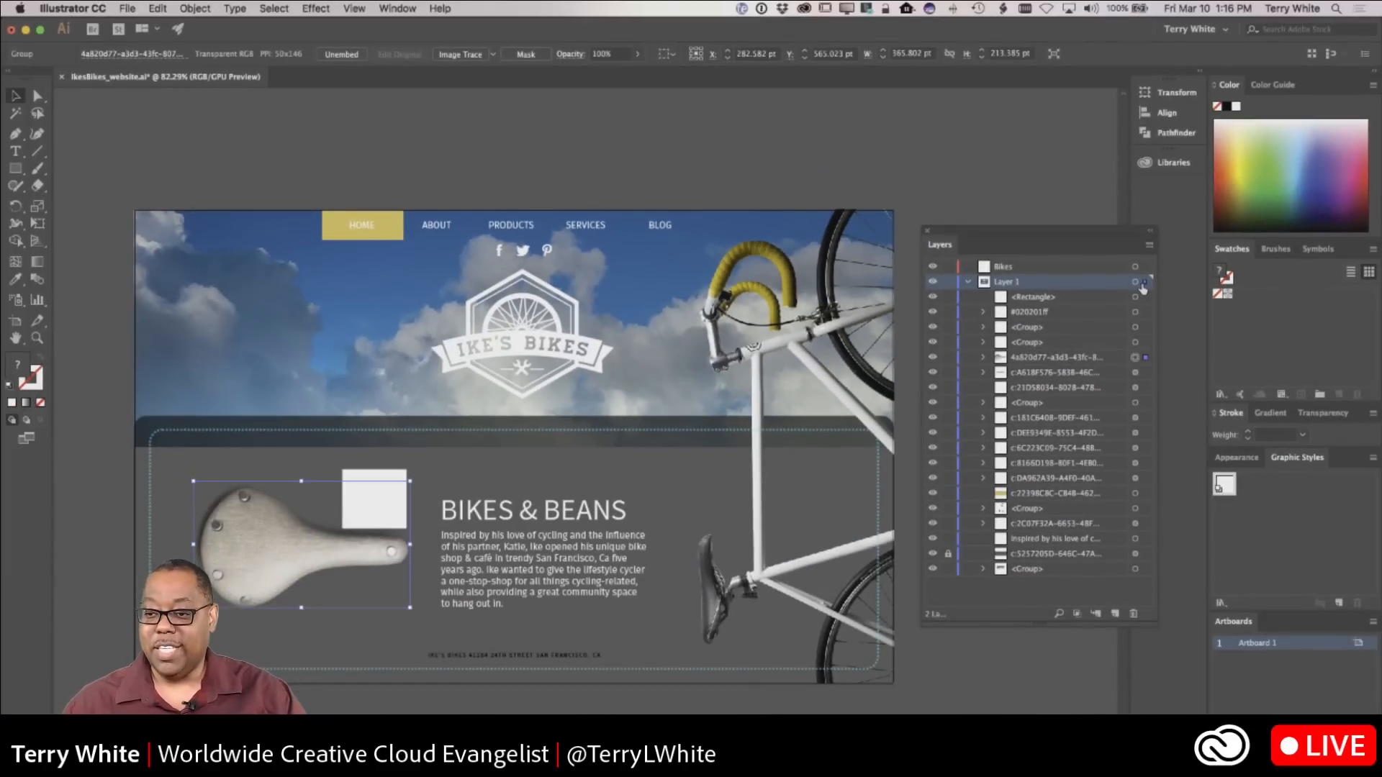
drag(1146, 270, 1145, 268)
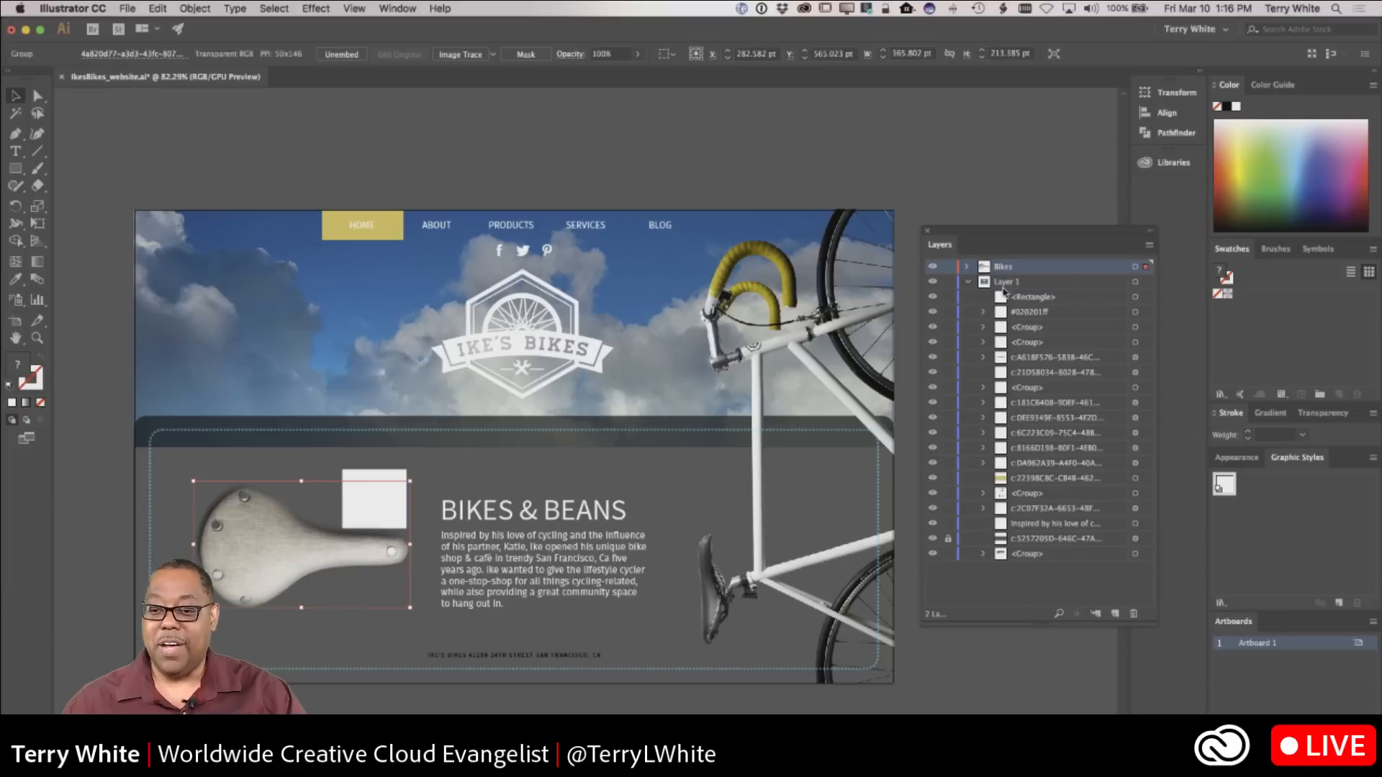
Step: Expand the Bikes layer and rename the saddle object inside it as Seat
click(968, 268)
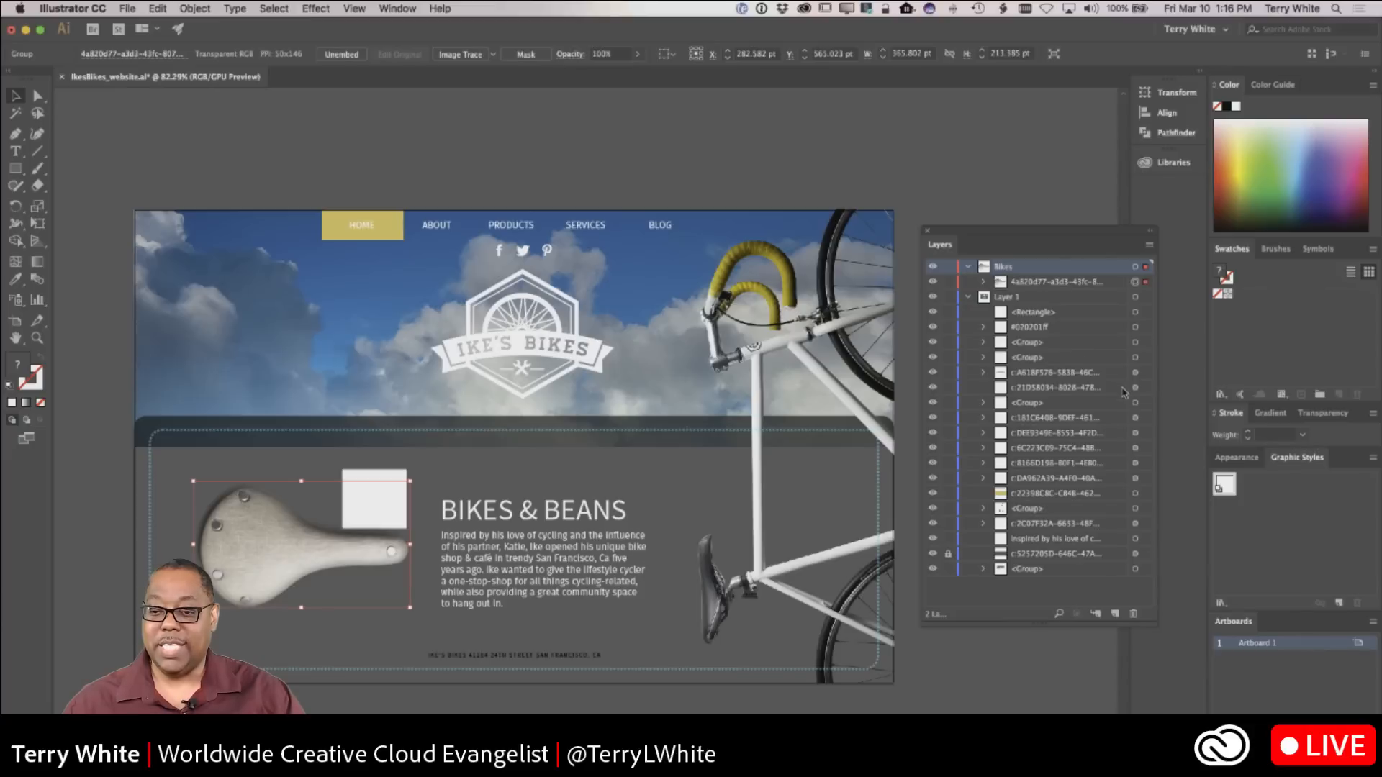
double_click(1042, 282)
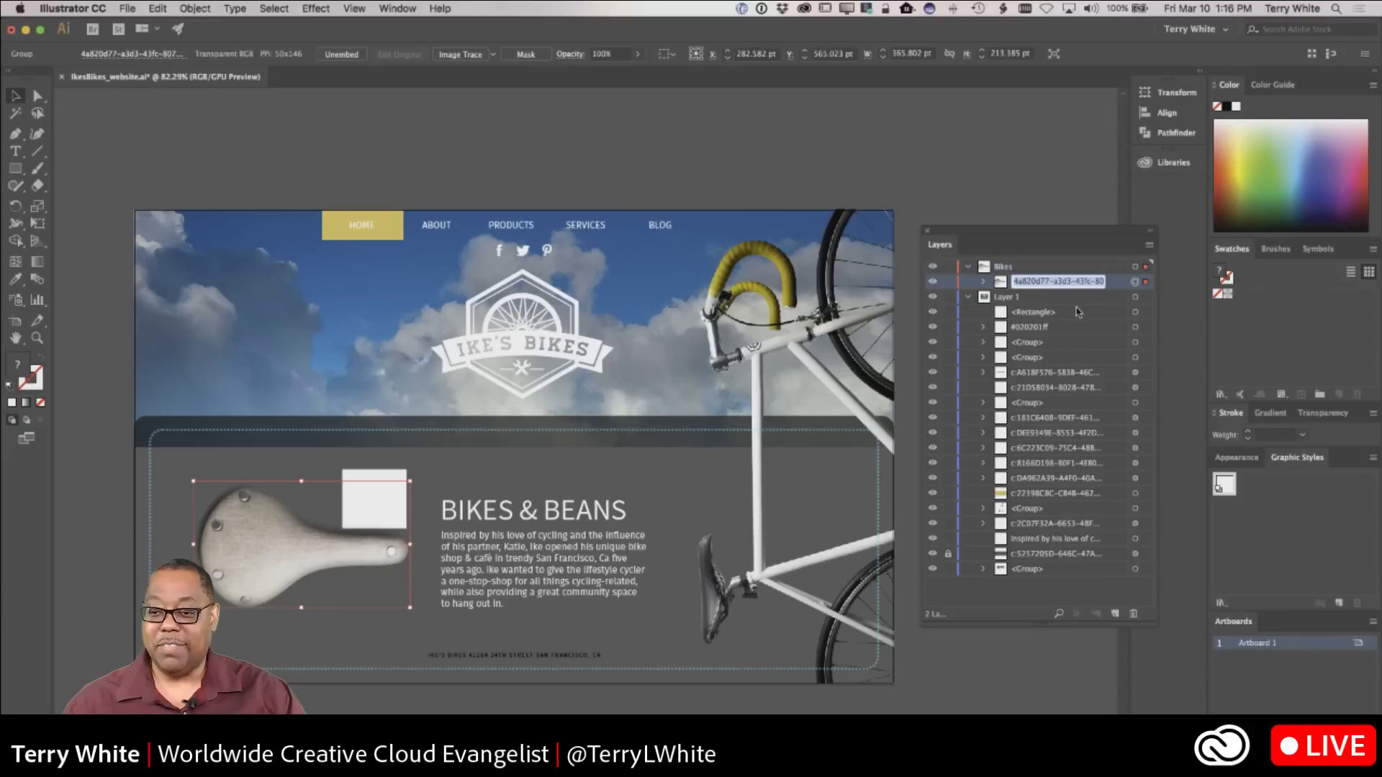
text(Seat)
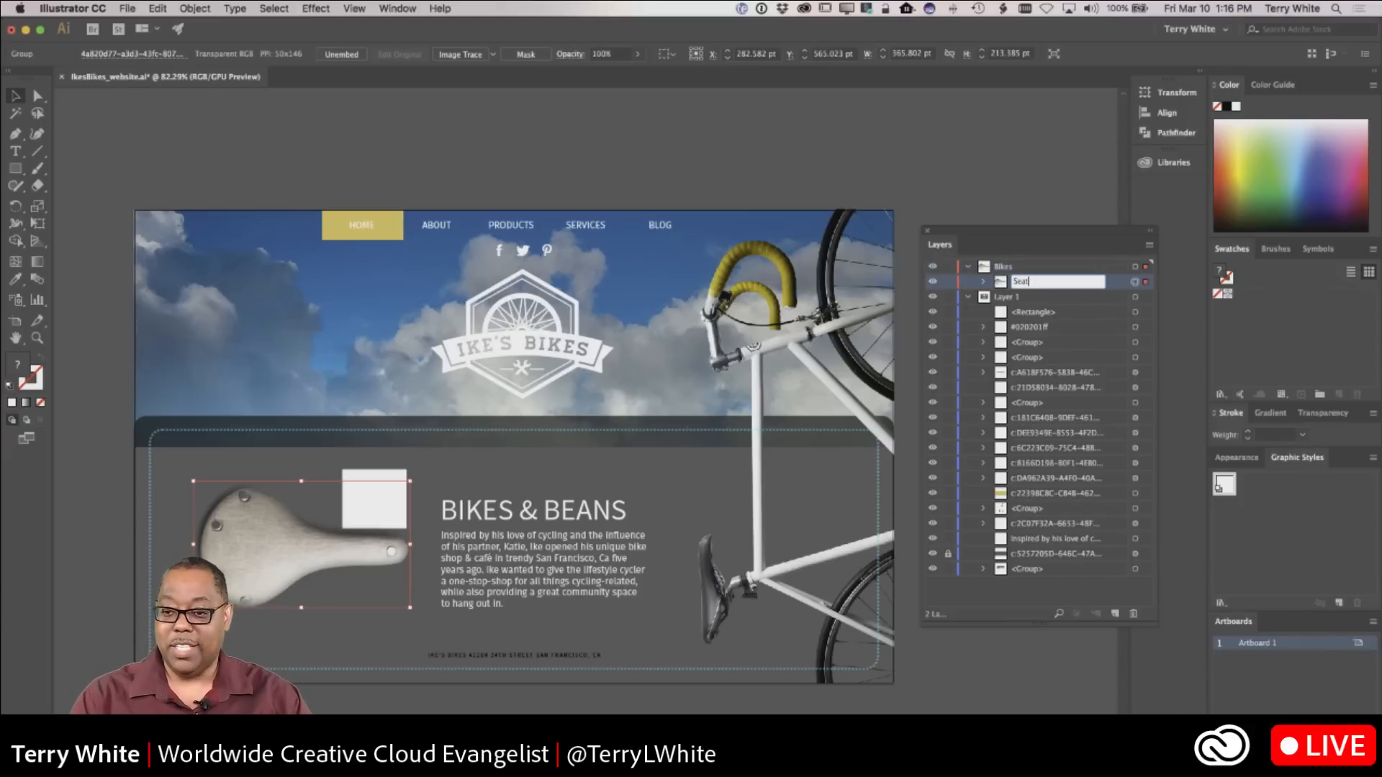
key(Return)
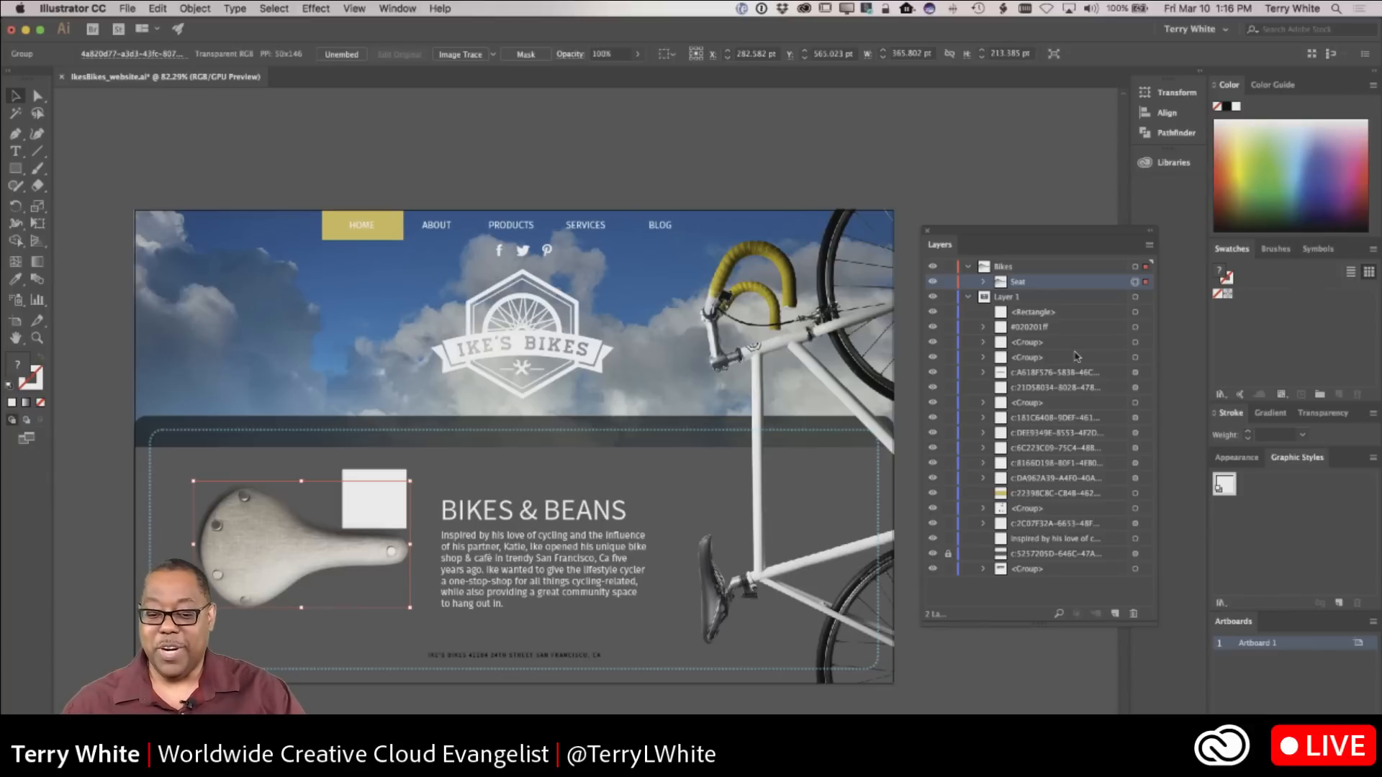
Step: Rename the bicycle image's group in Layer 1 as Bike
click(760, 586)
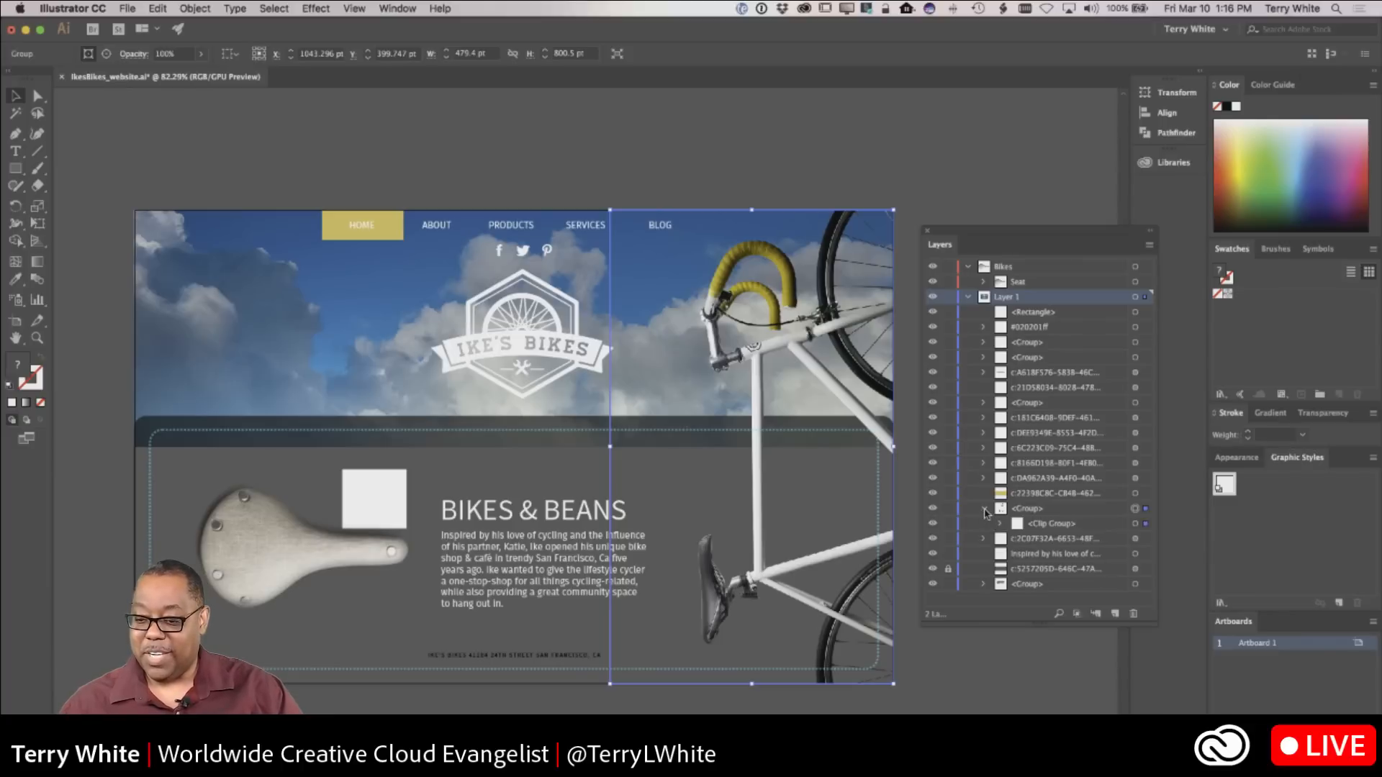
double_click(1027, 512)
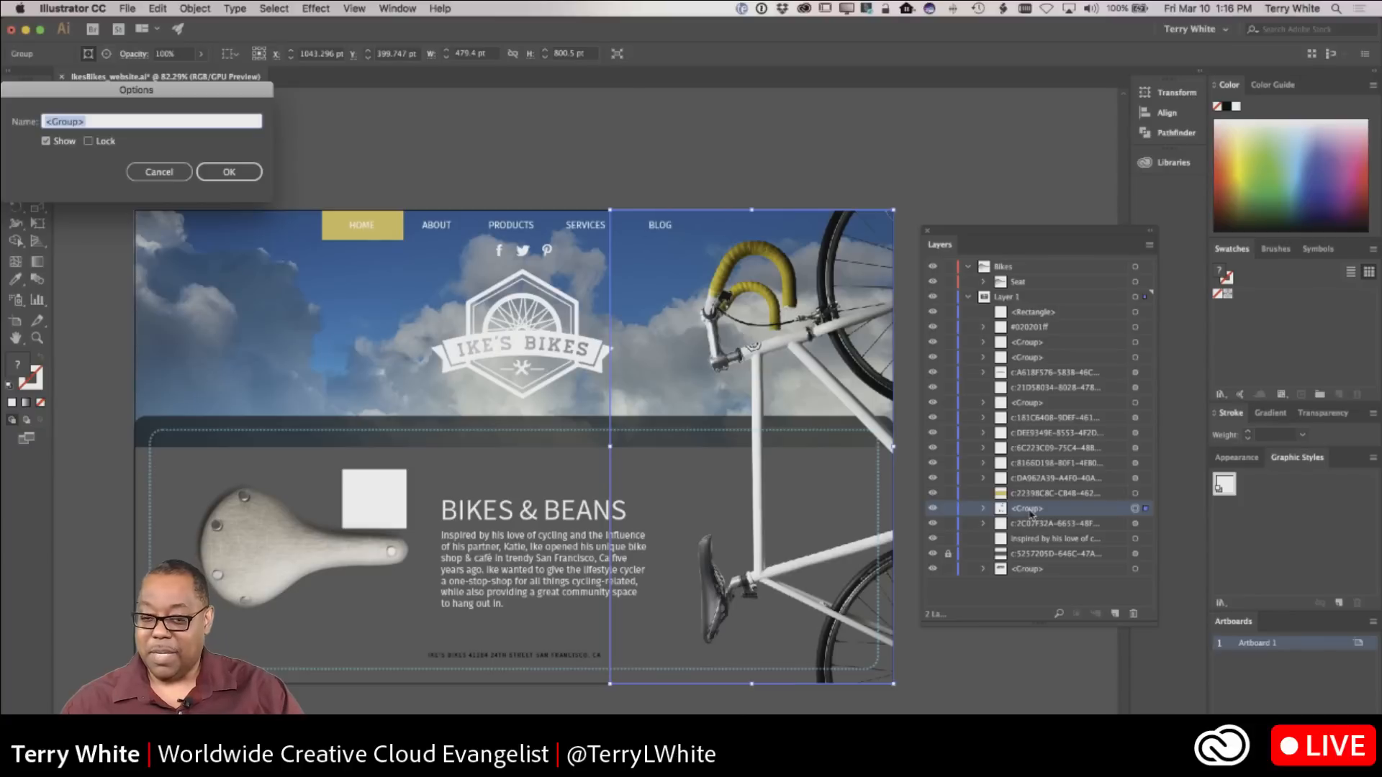
text(Bike)
click(238, 171)
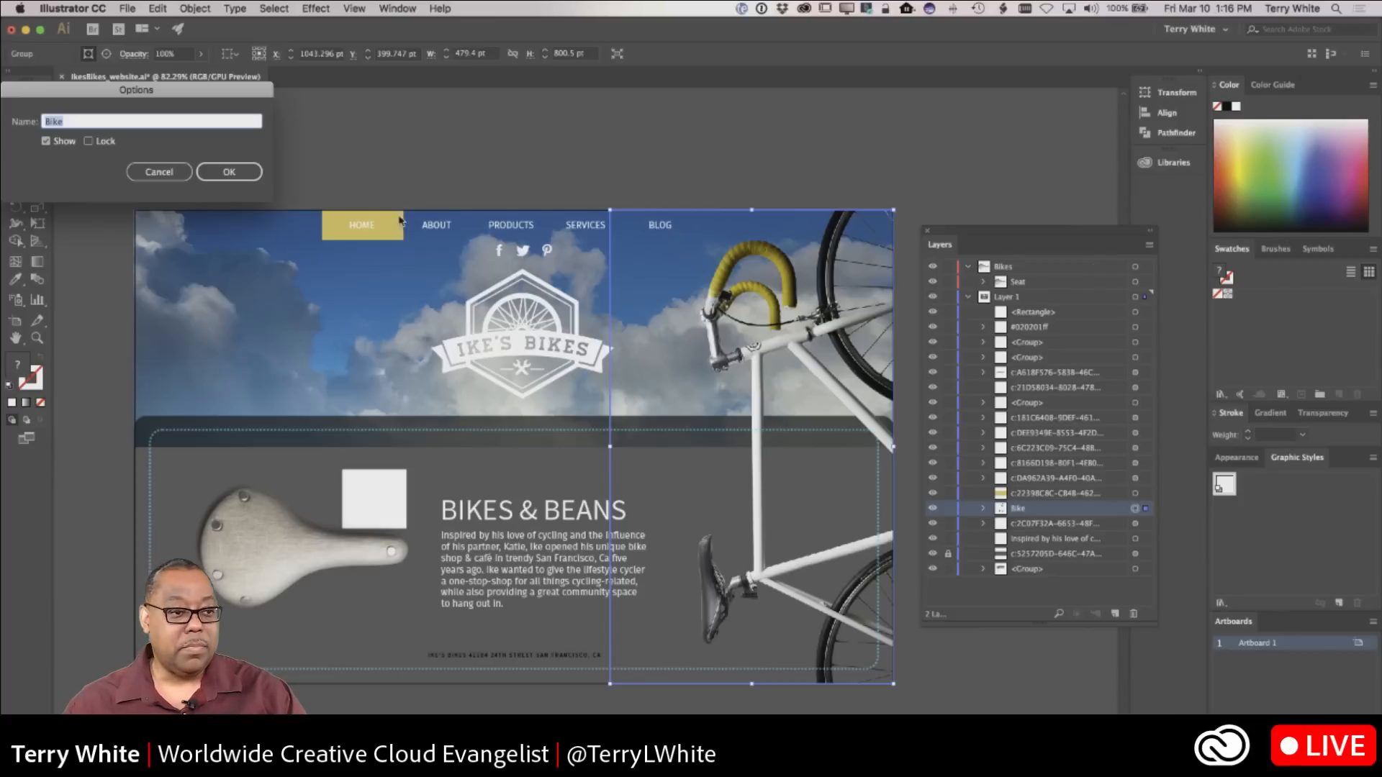
click(214, 175)
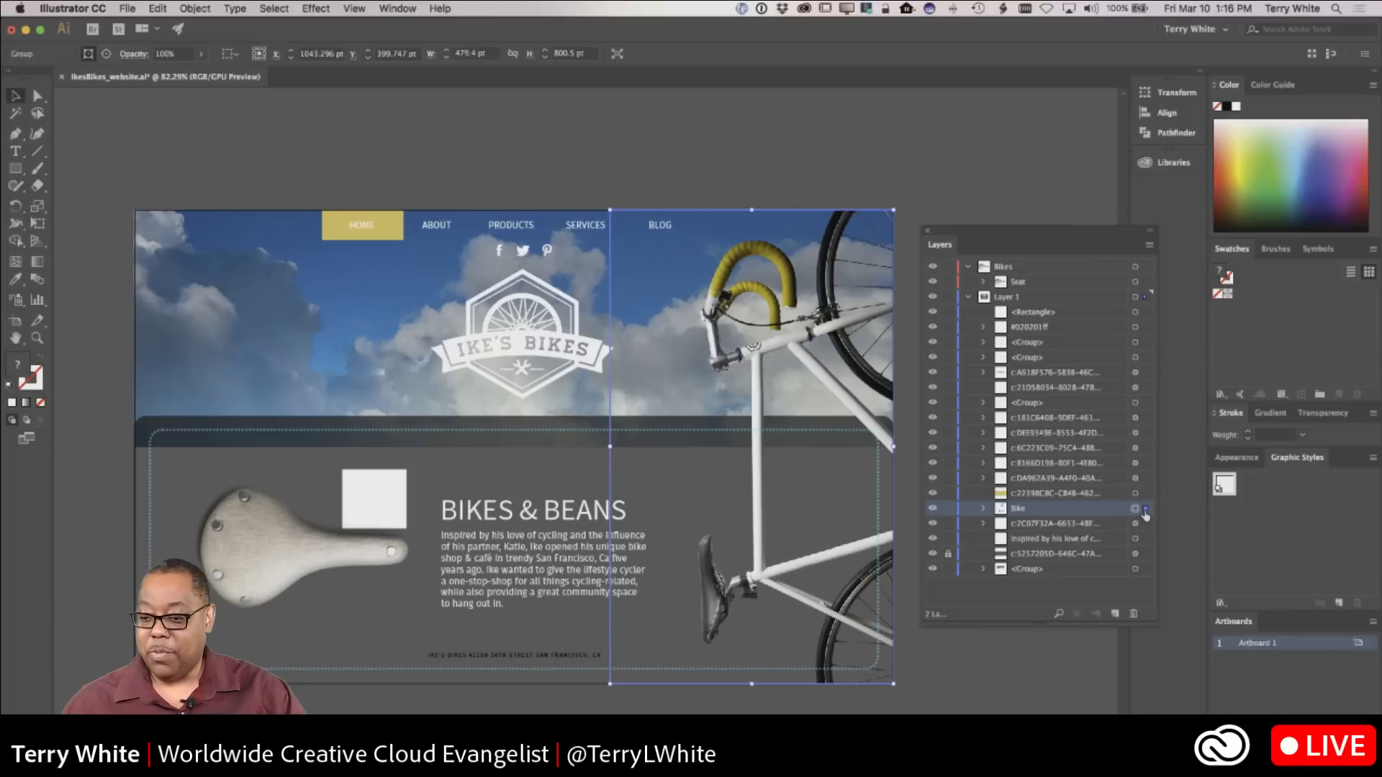
Step: Move the Bike group into the Bikes layer, then collapse both layers and clear the selection
drag(1142, 509, 1132, 291)
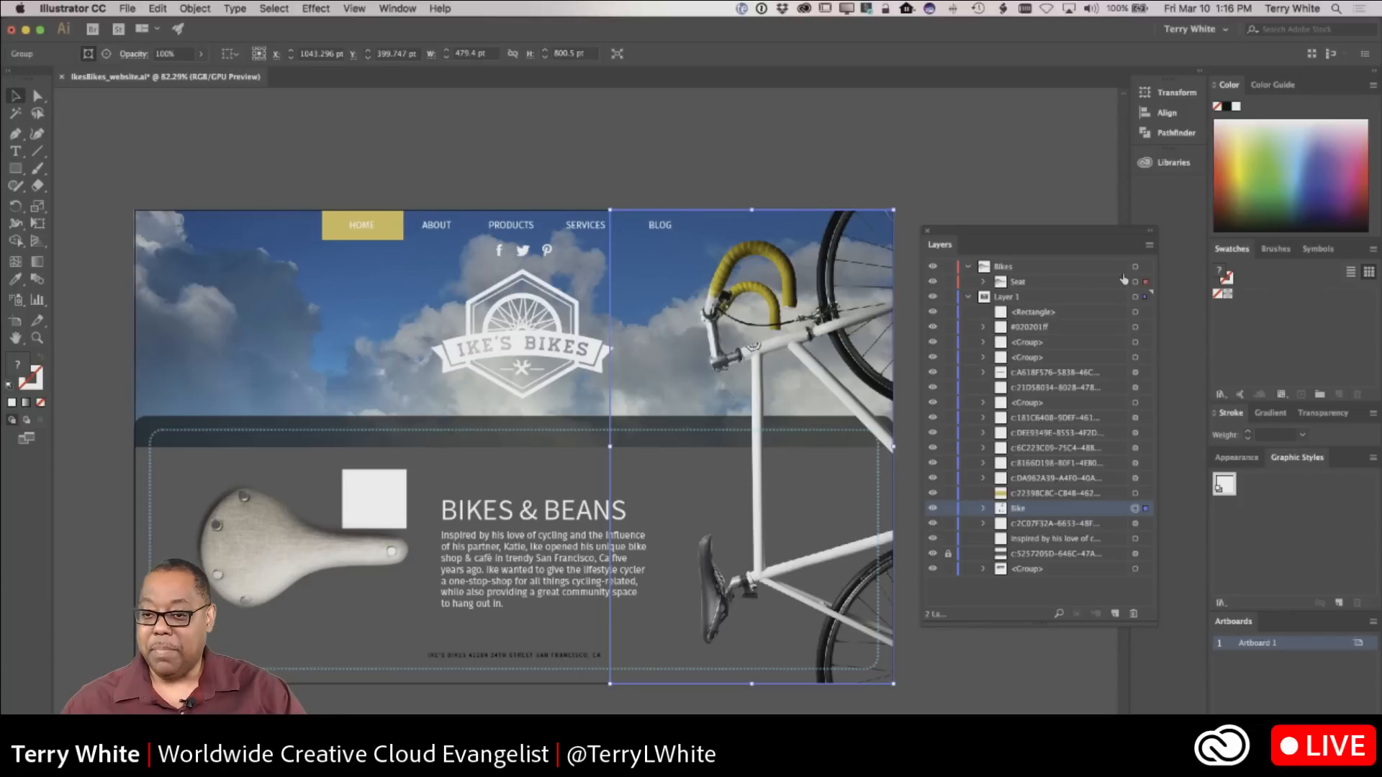
drag(1115, 272, 1115, 271)
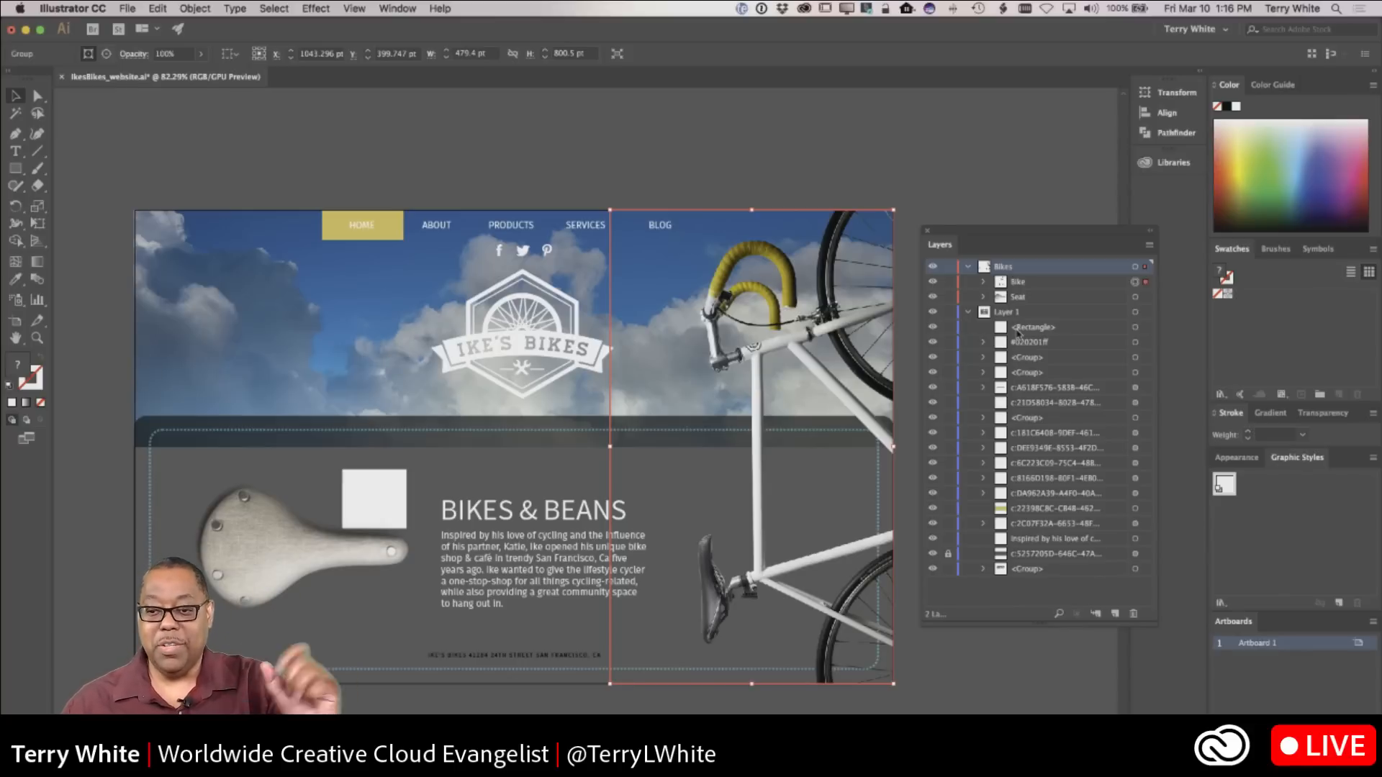
click(967, 314)
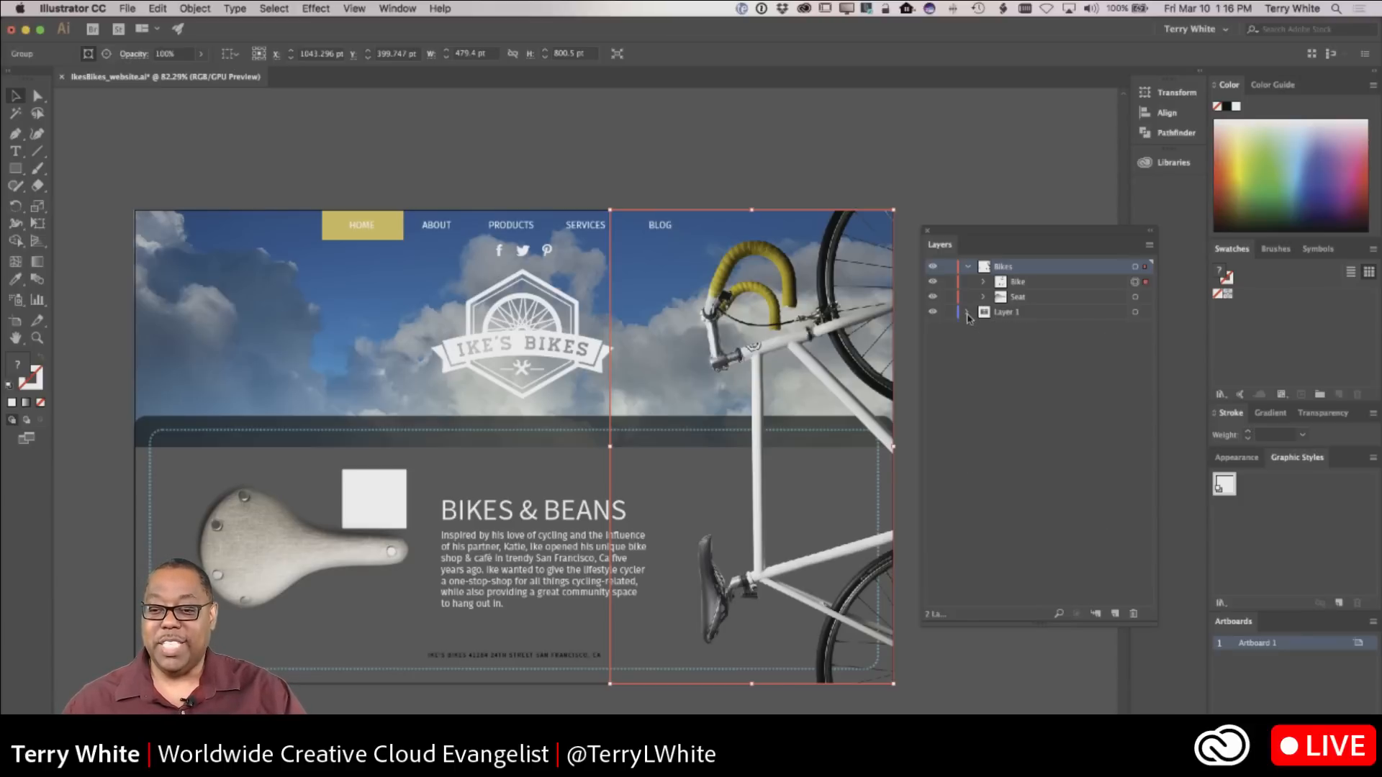
click(968, 267)
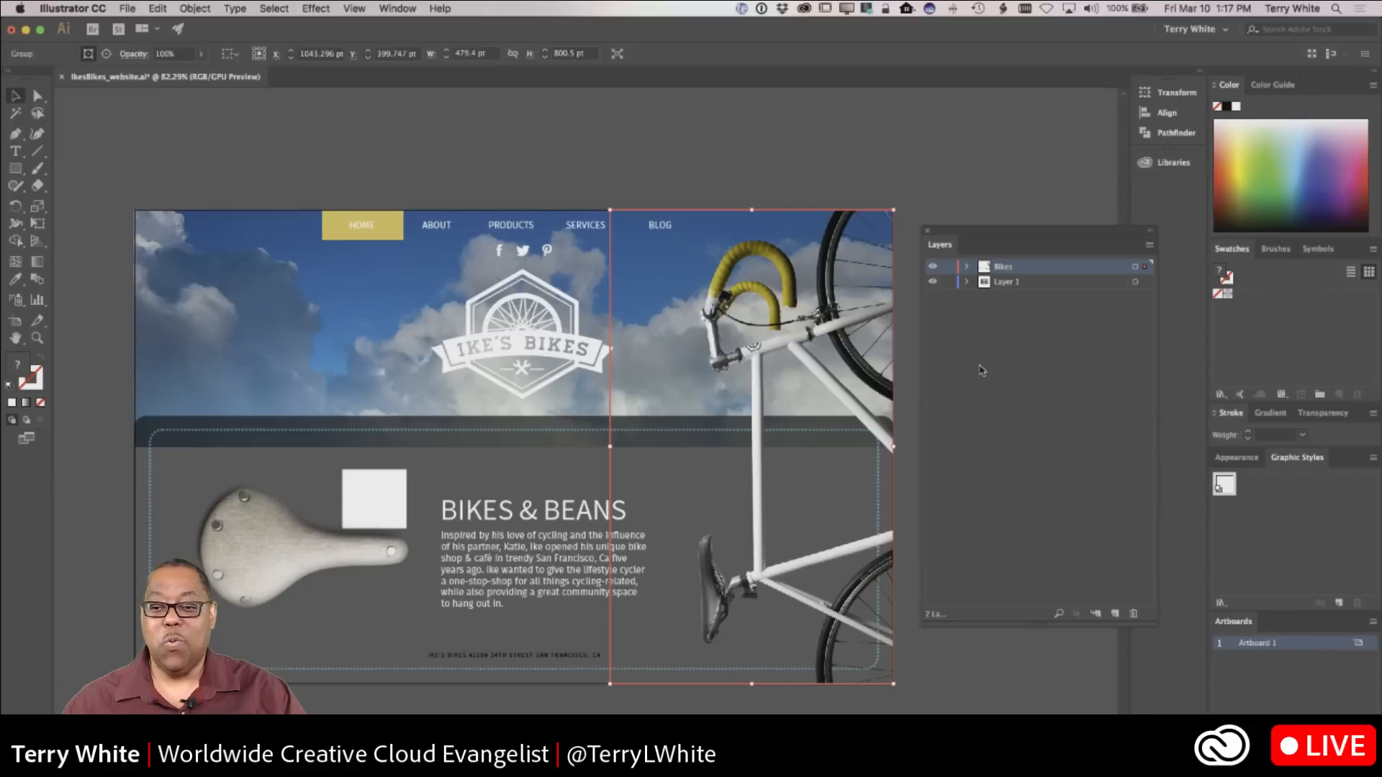
click(746, 203)
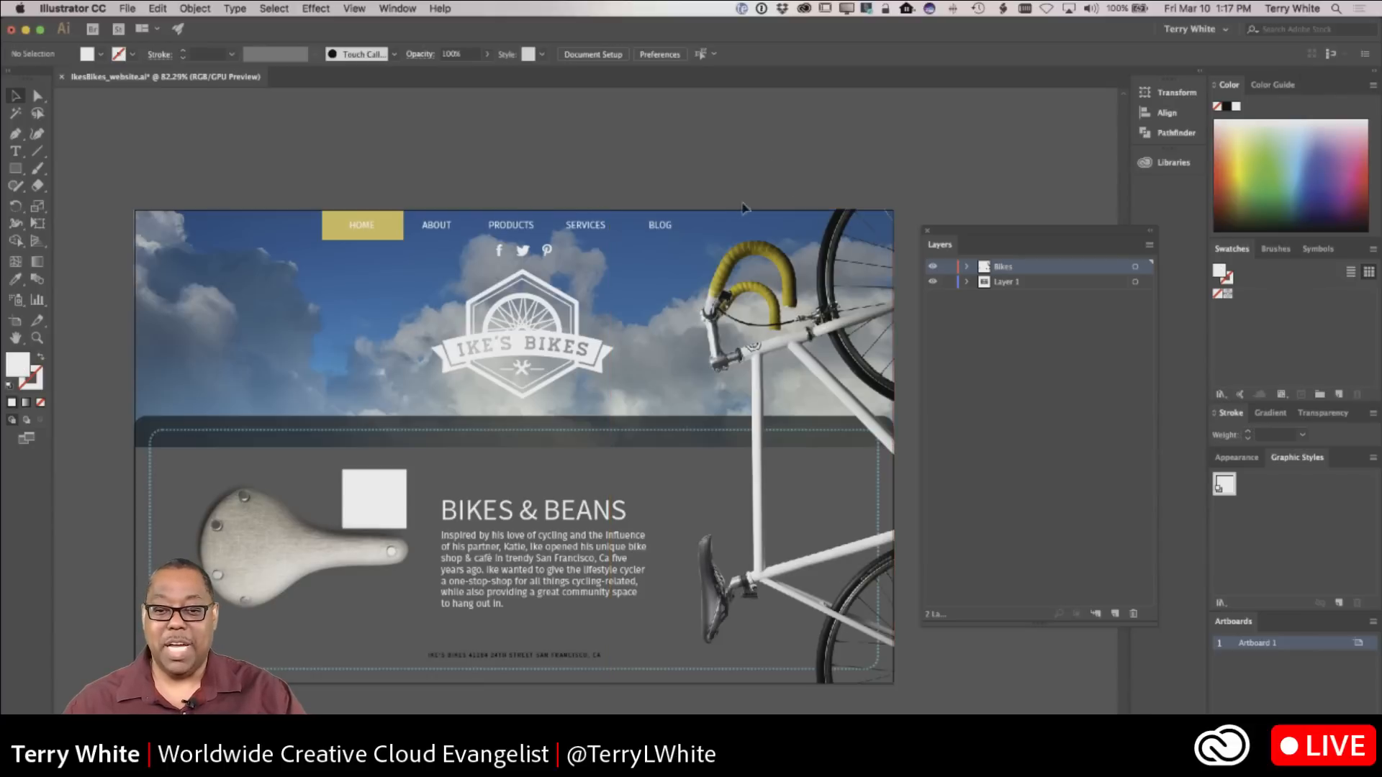
Step: Select the yellow HOME box and the saddle in turn to check which layer each belongs to, then deselect everything
click(396, 229)
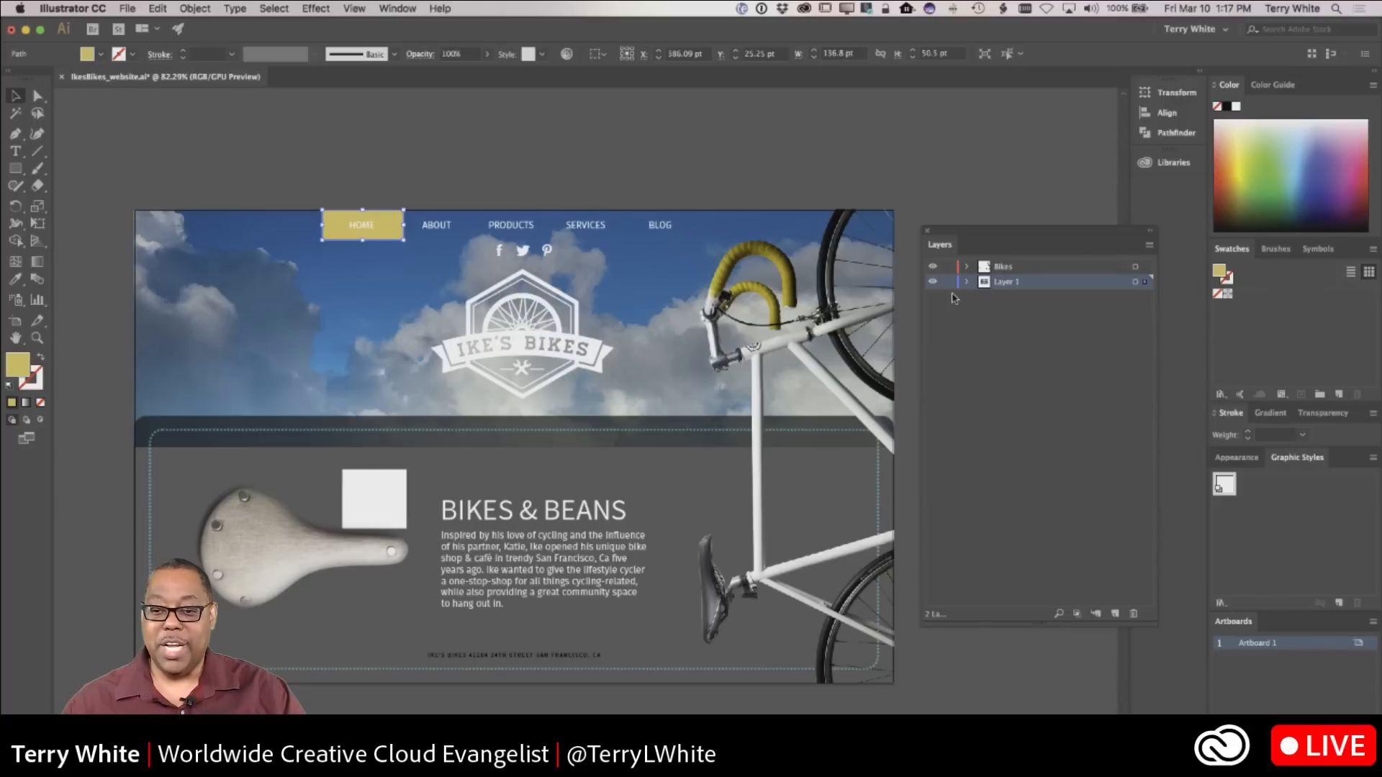
click(277, 538)
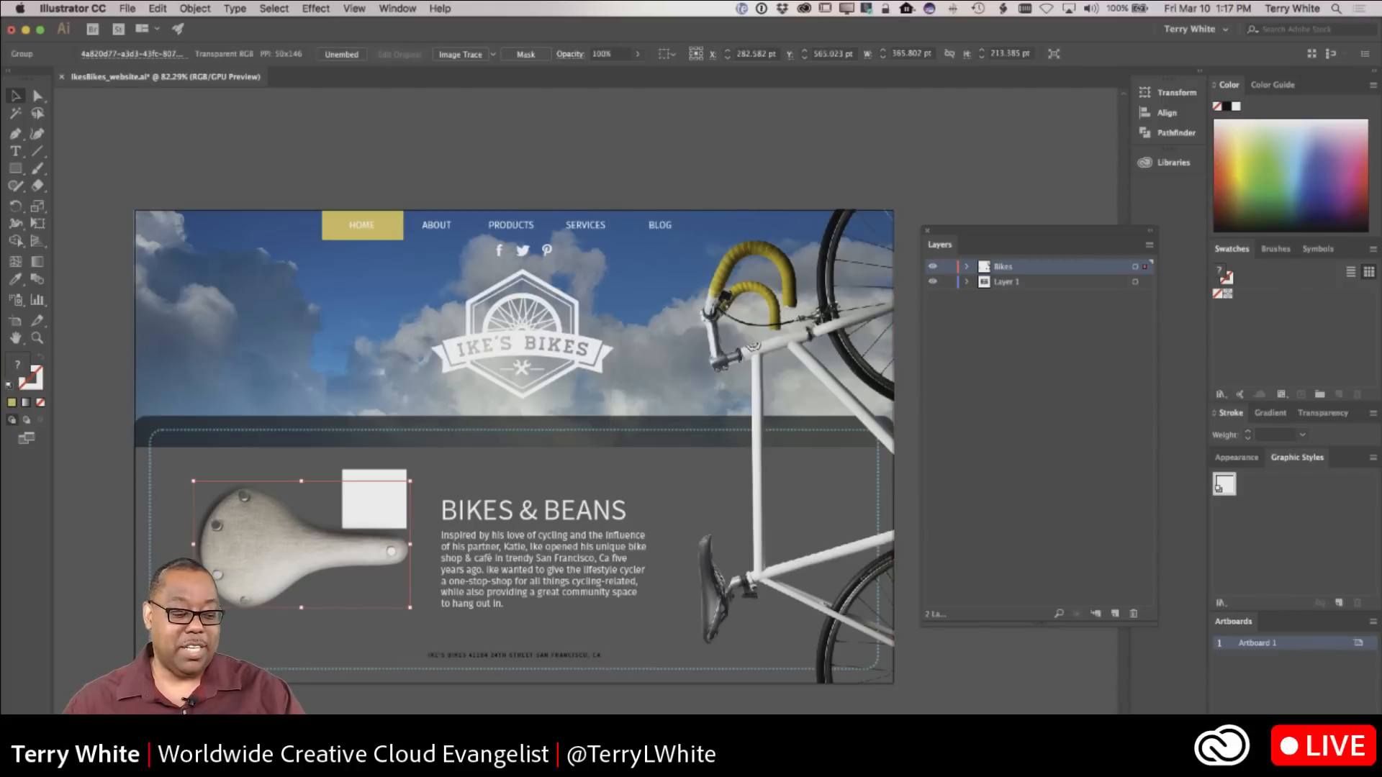
key(super+shift+a)
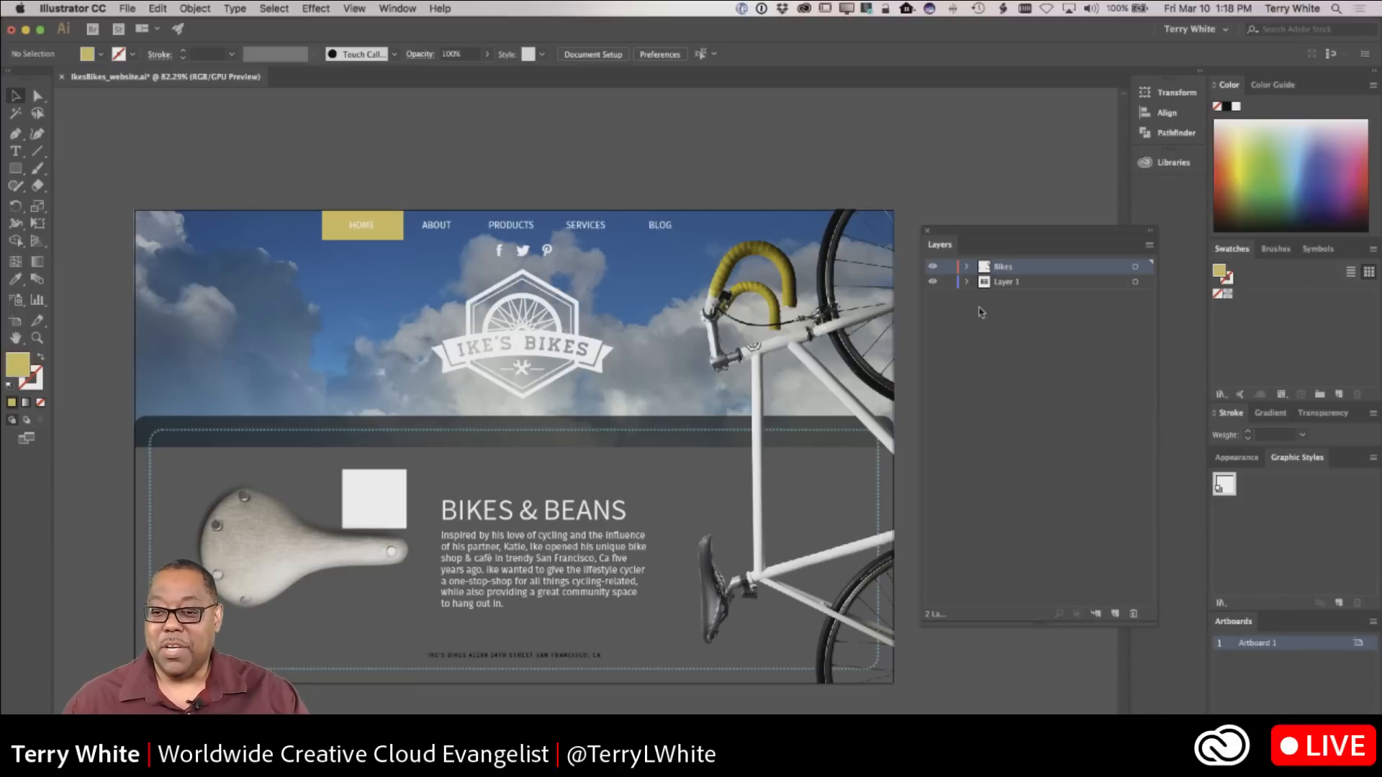
Step: Hide the whole Bikes layer and show it again
click(933, 268)
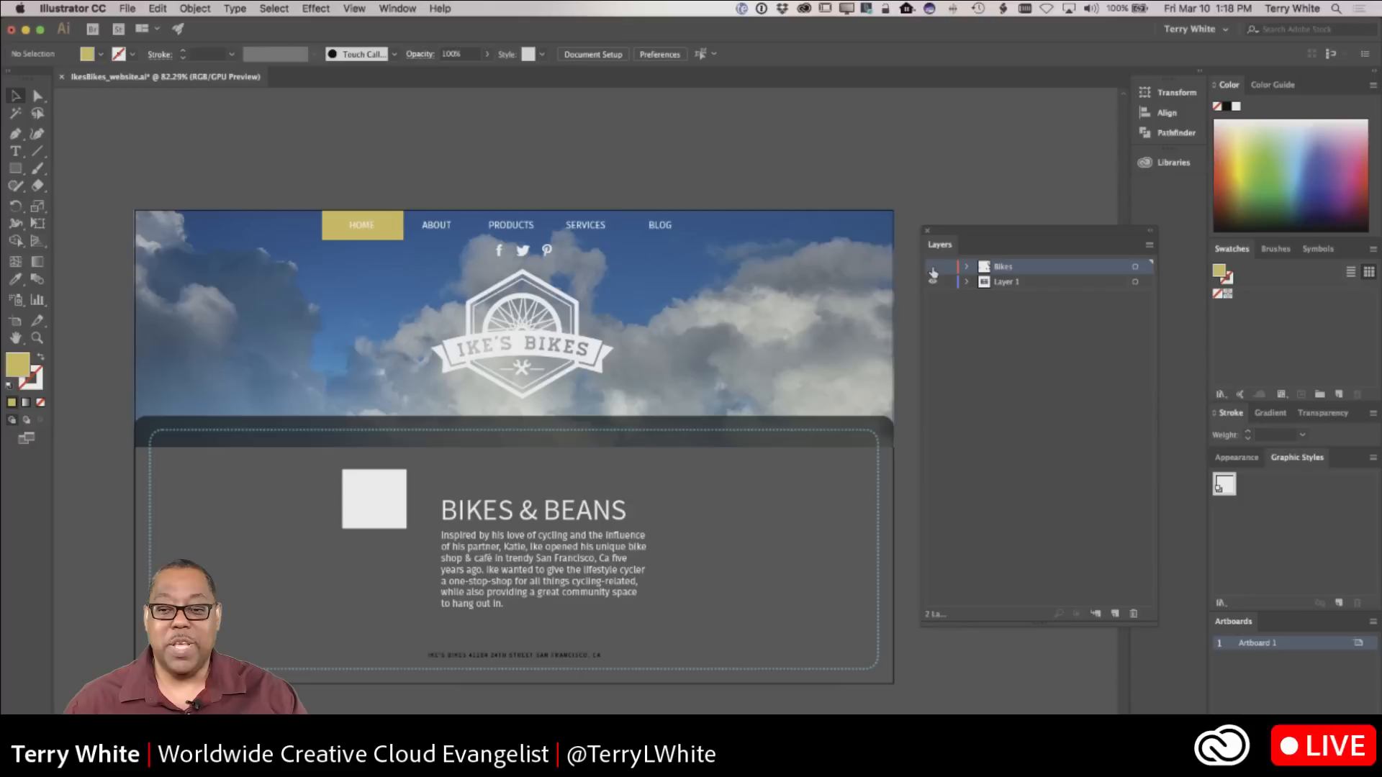
click(933, 269)
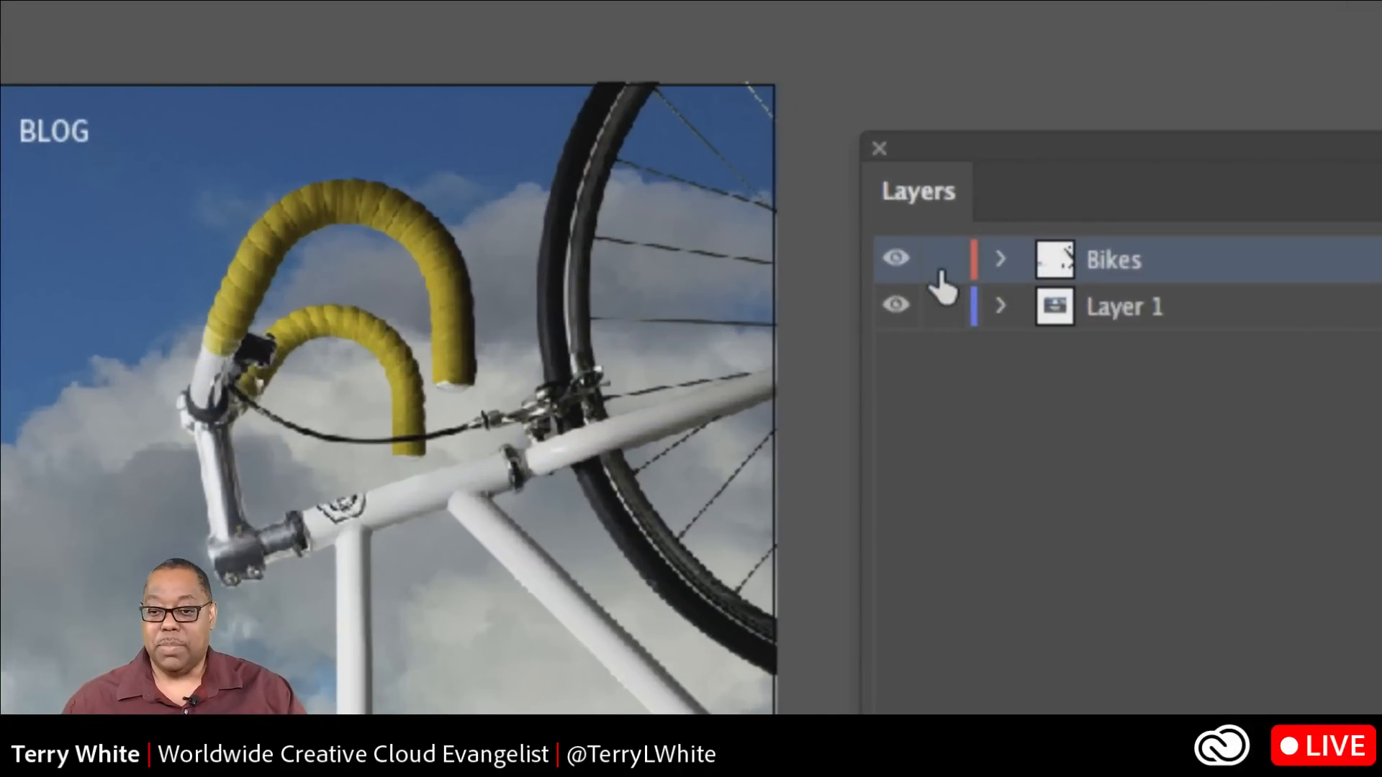
Step: Lock the Bikes layer, test selecting the white rectangle and the saddle, and unlock the layer
click(943, 260)
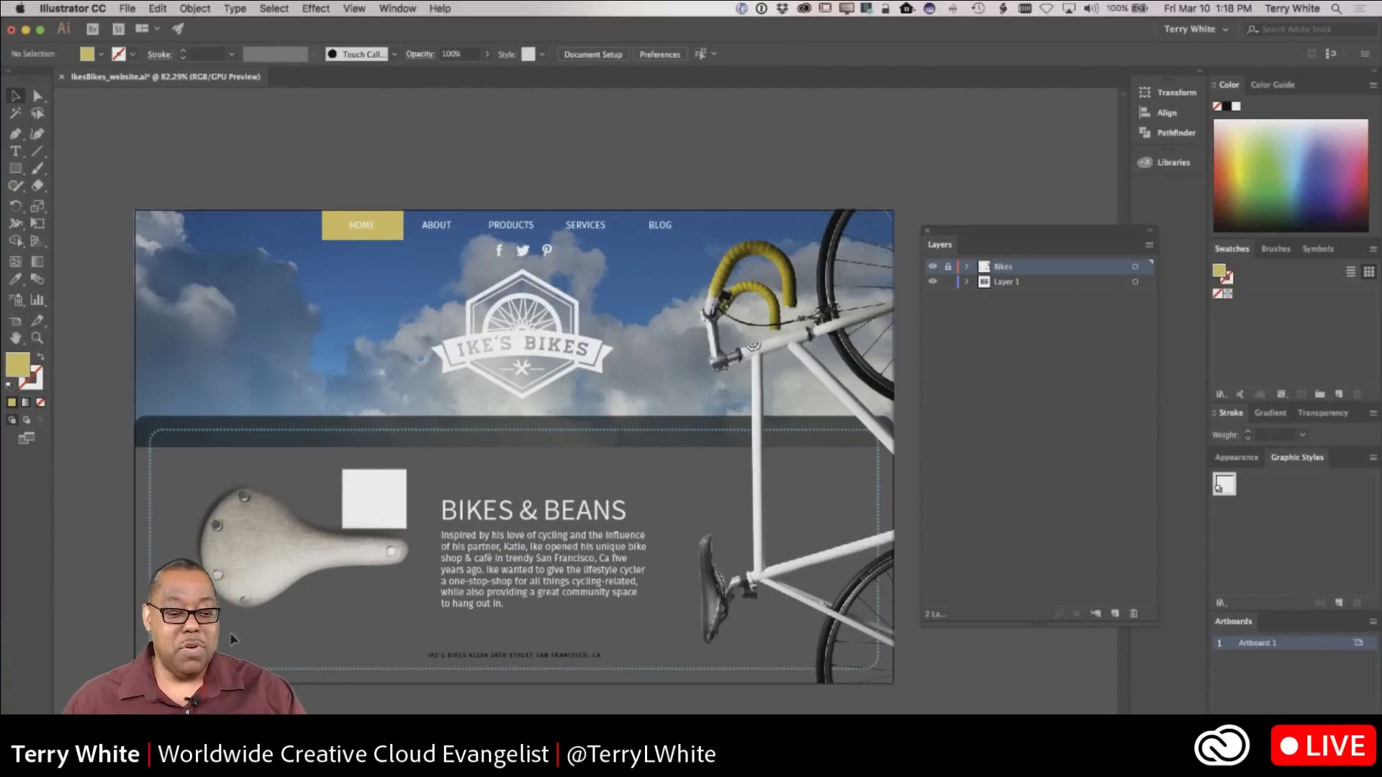
click(366, 510)
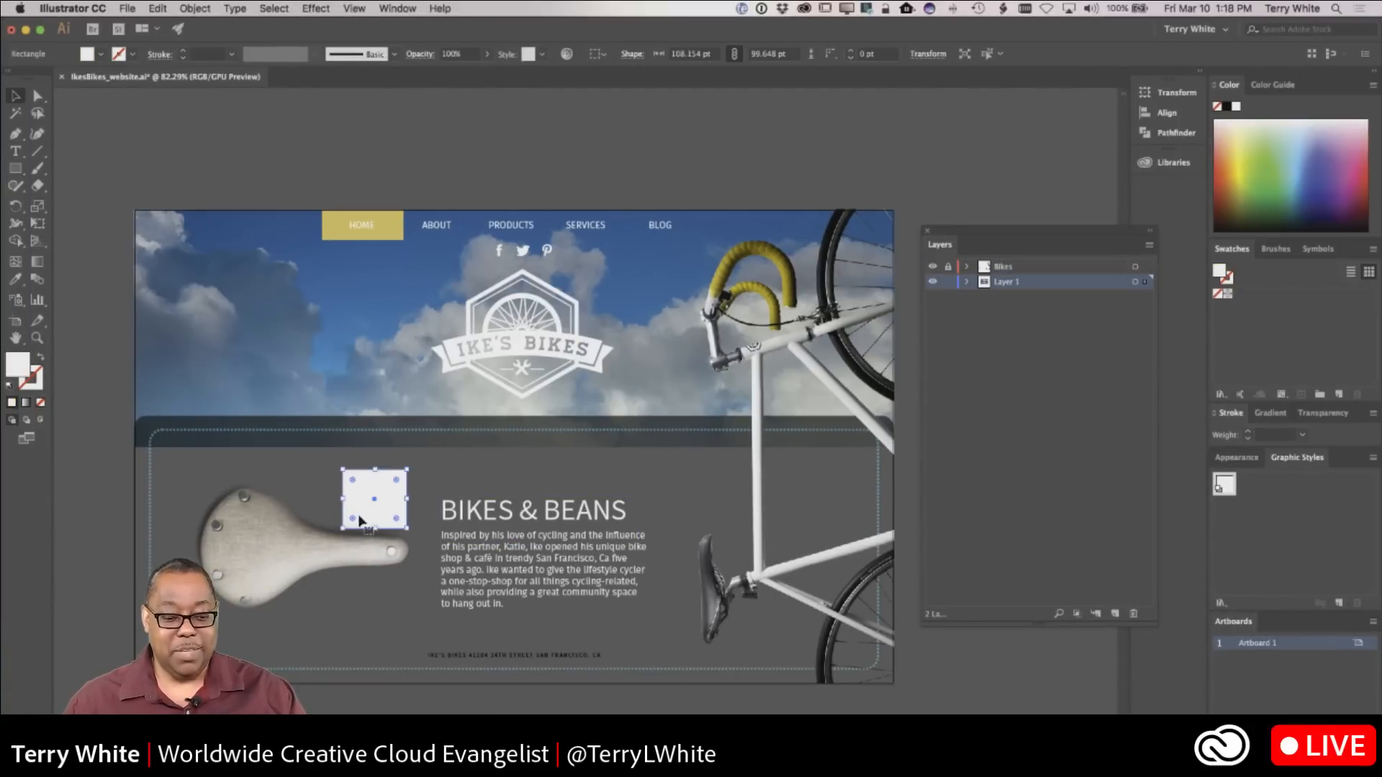
click(291, 551)
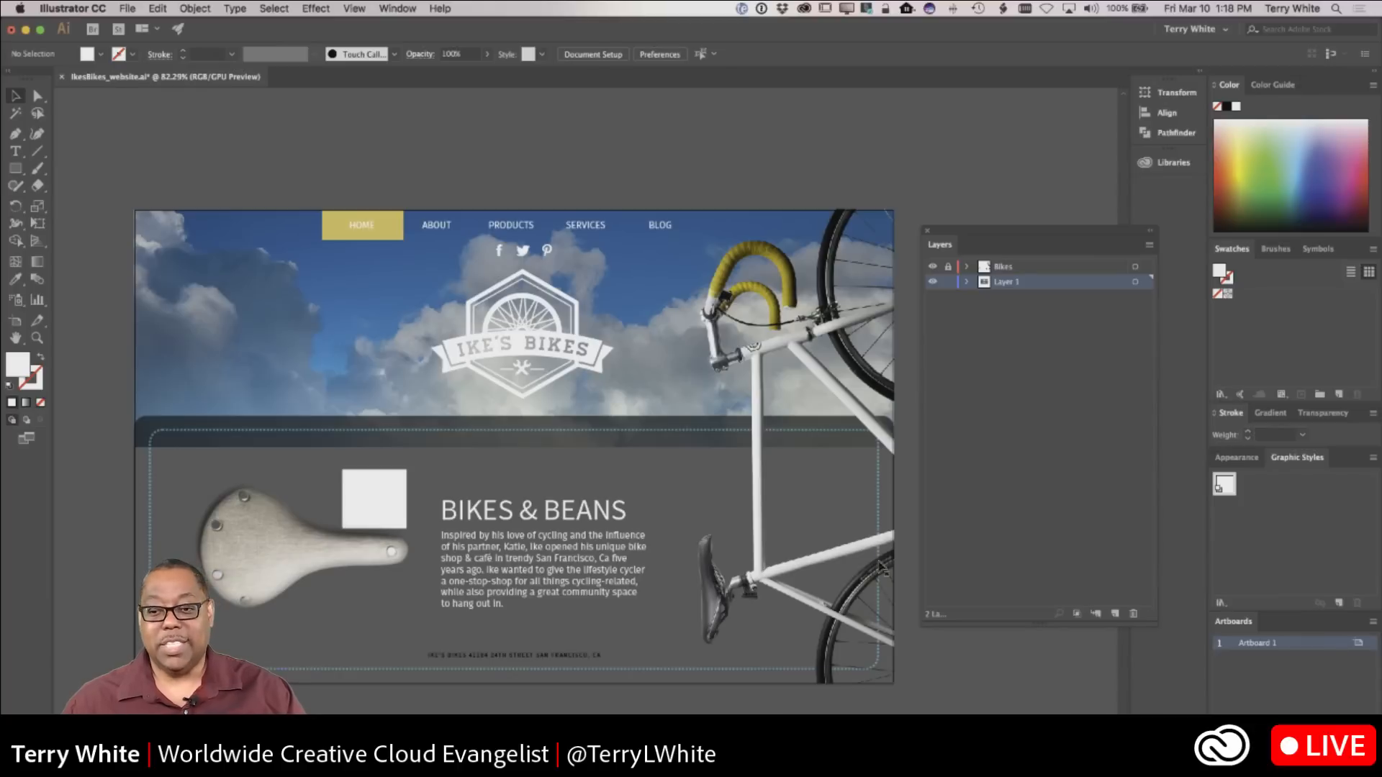
click(947, 267)
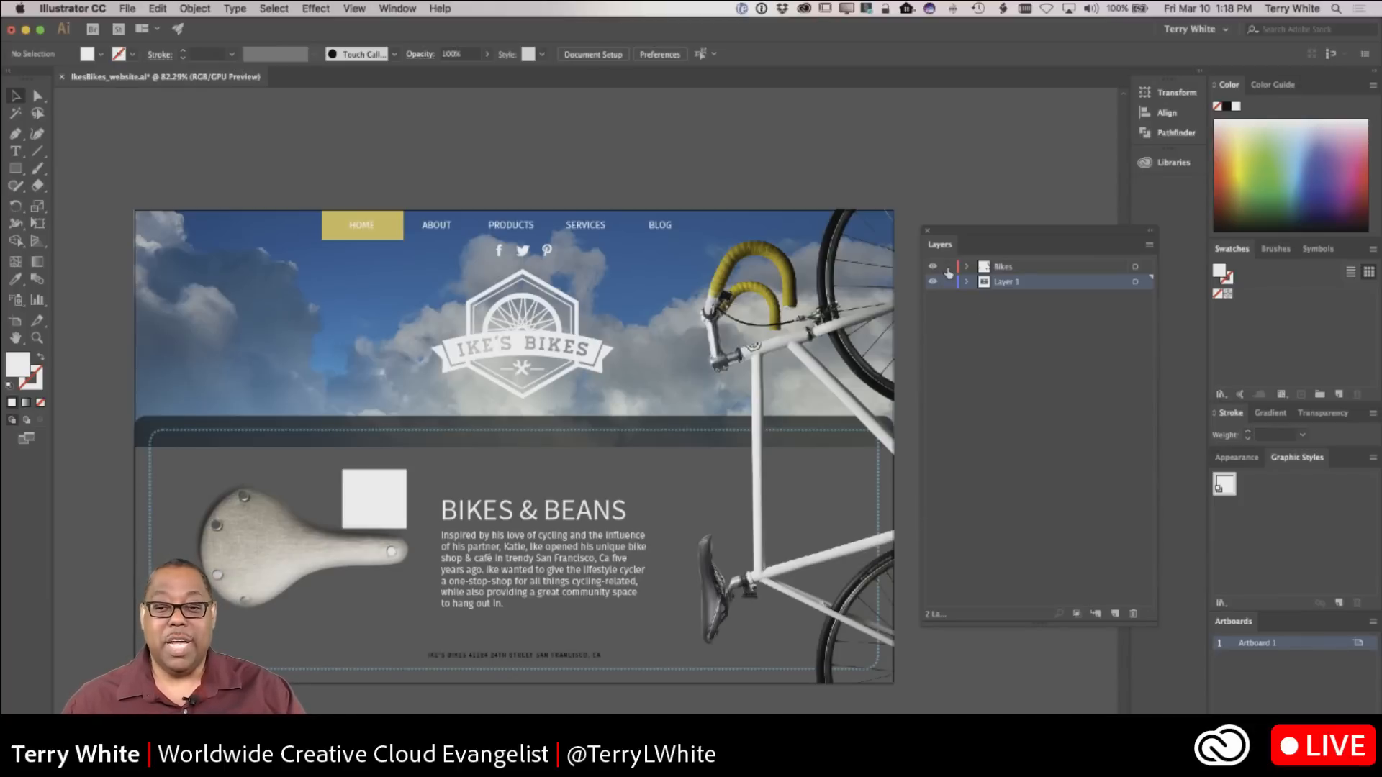
Step: Lock only the Seat group inside the Bikes layer and try to move the saddle
click(965, 267)
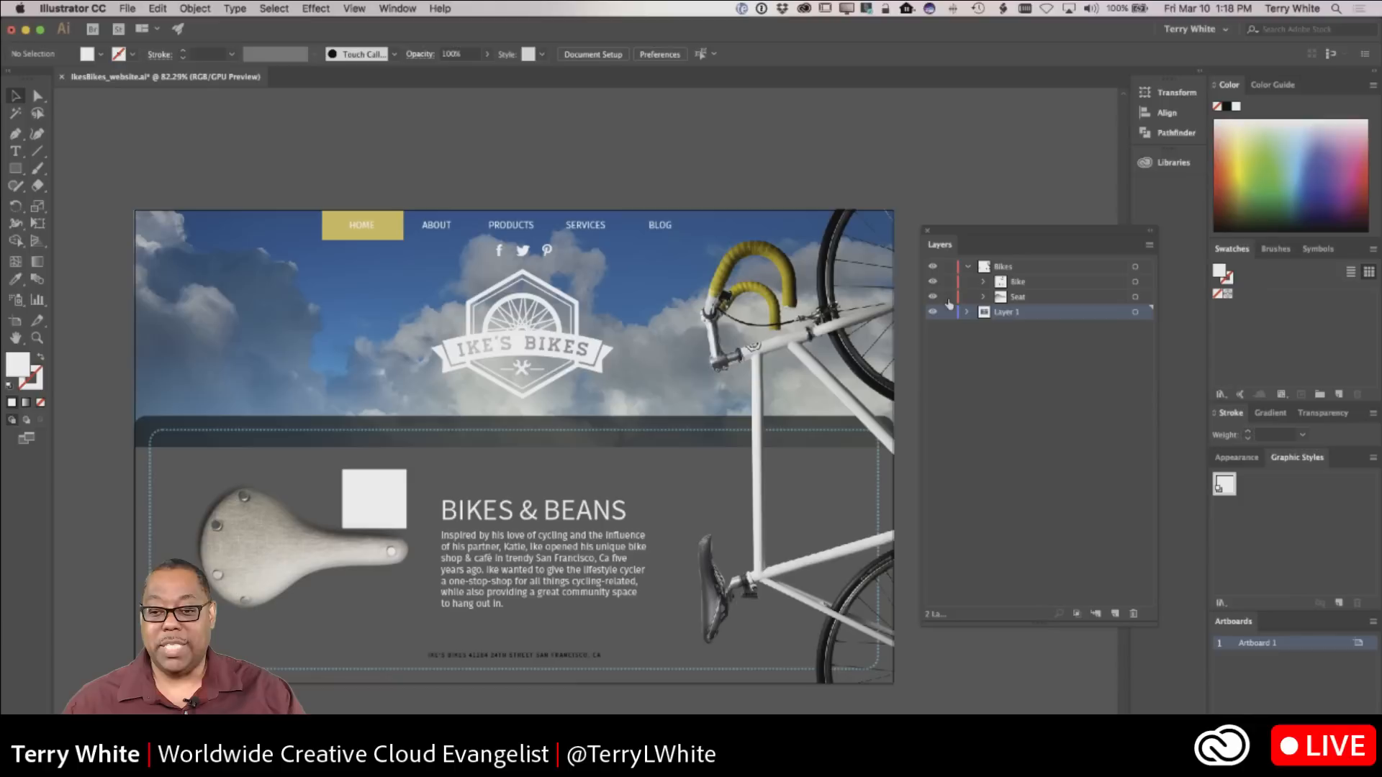
click(948, 297)
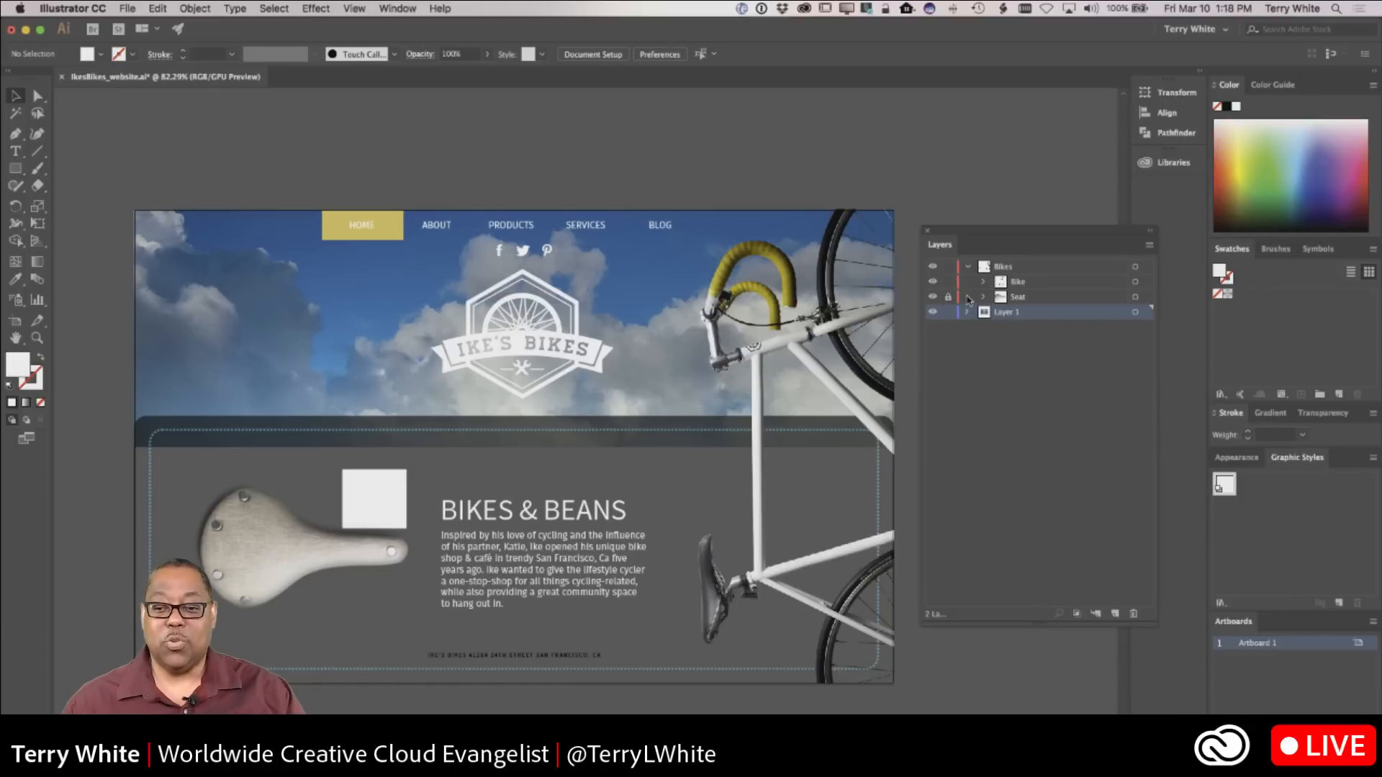
drag(273, 544, 293, 574)
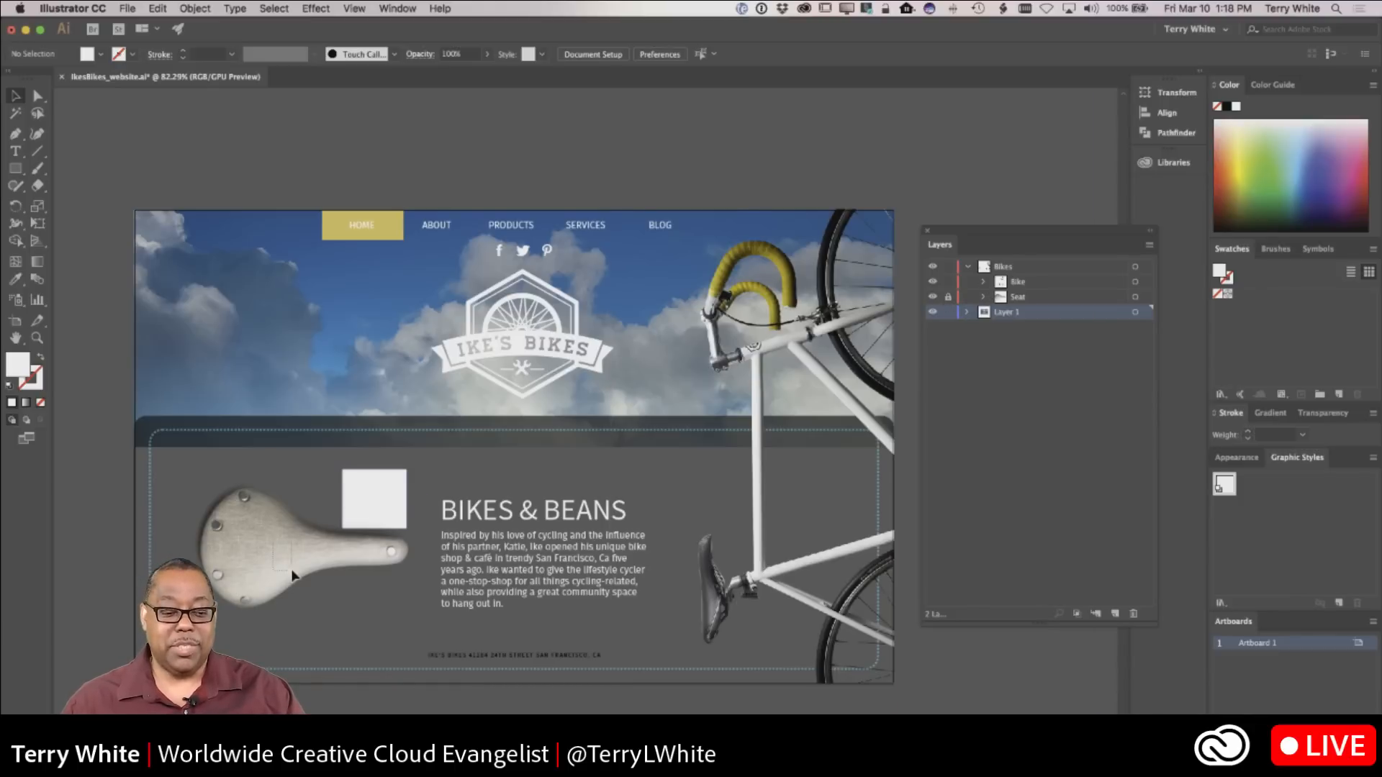
Step: Test moving the bike across the text while Seat is locked, undo the move, and unlock the Seat group
drag(749, 581, 667, 582)
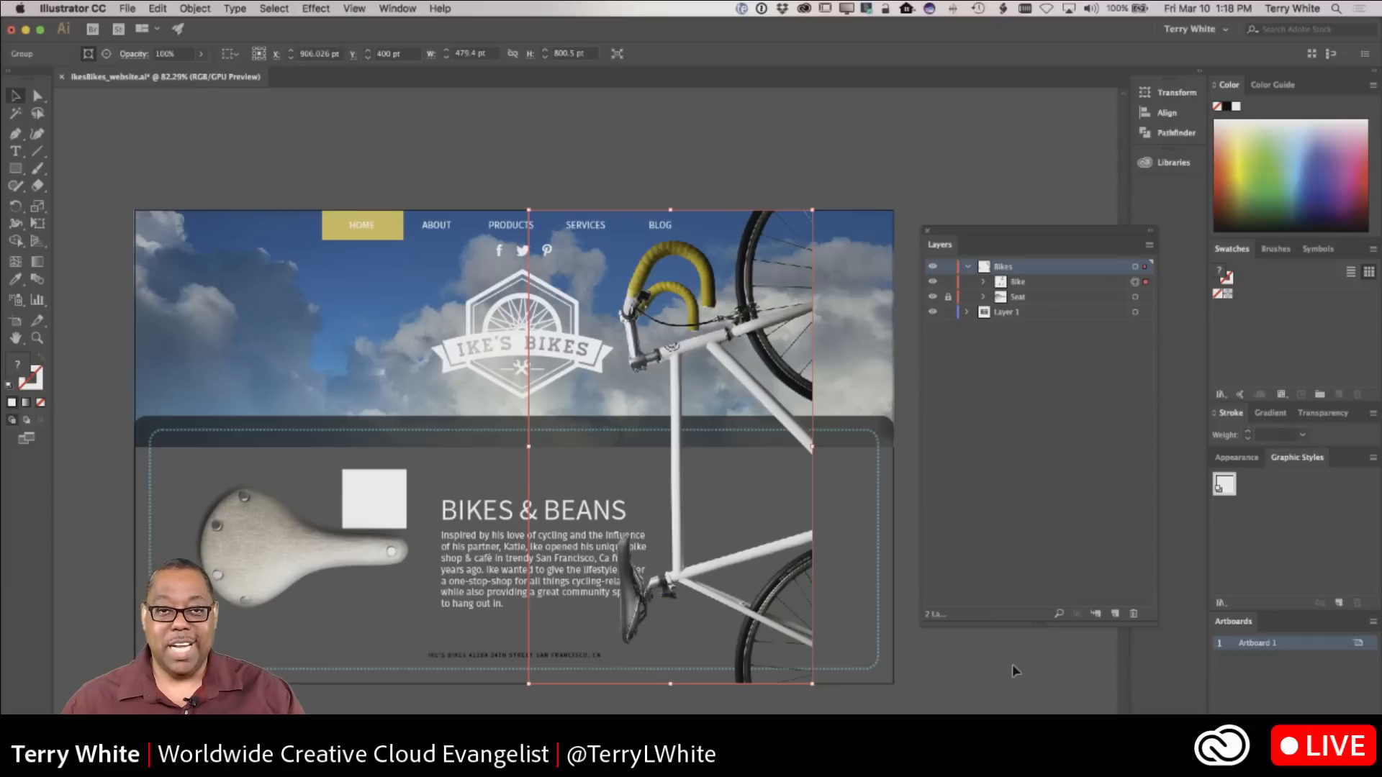
key(super+z)
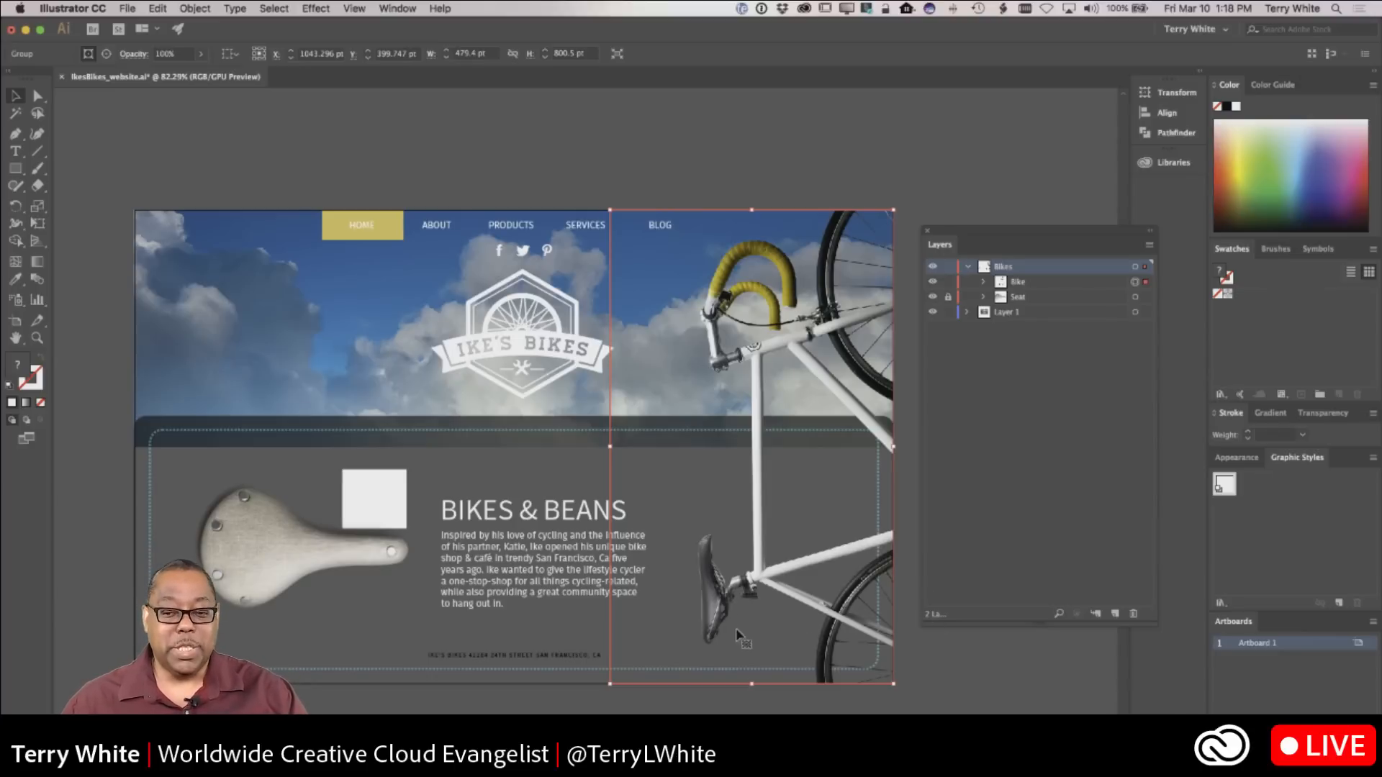
click(990, 421)
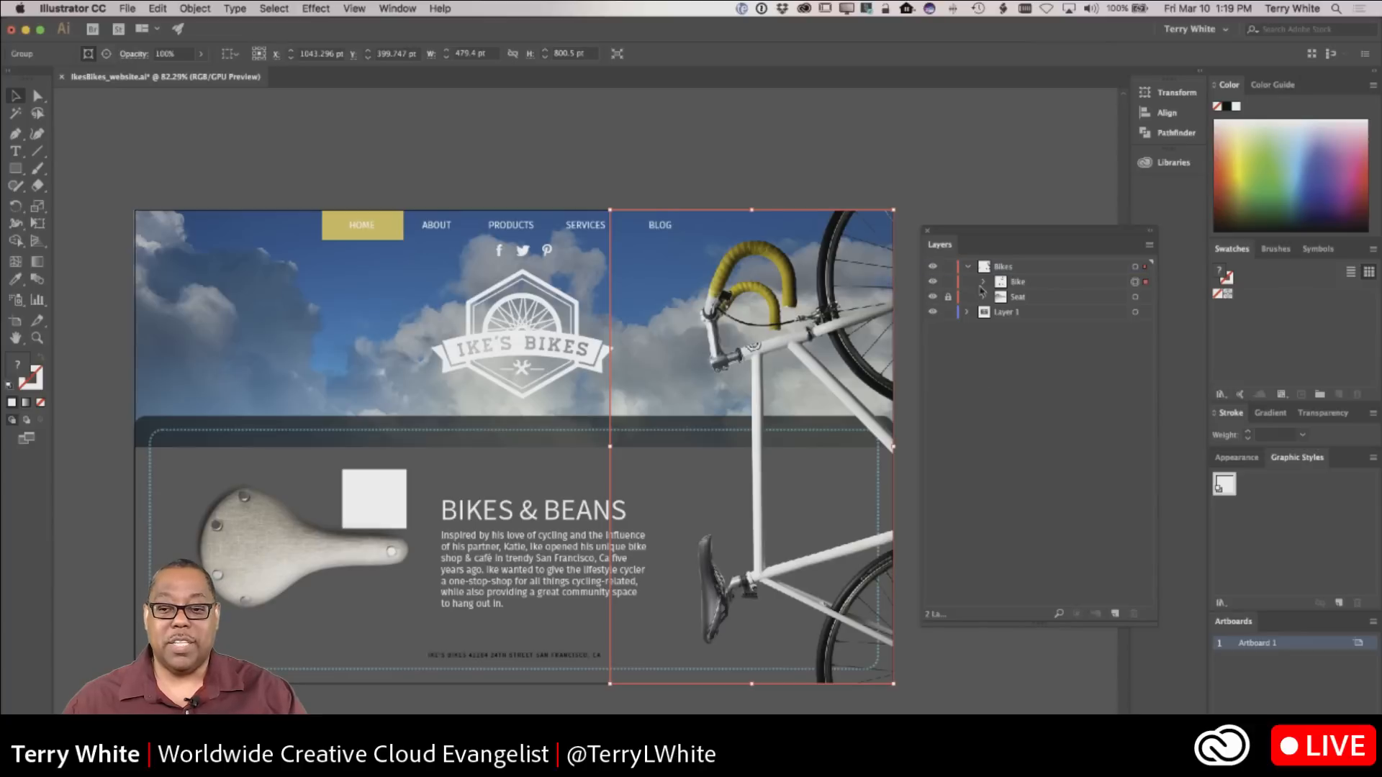
click(948, 296)
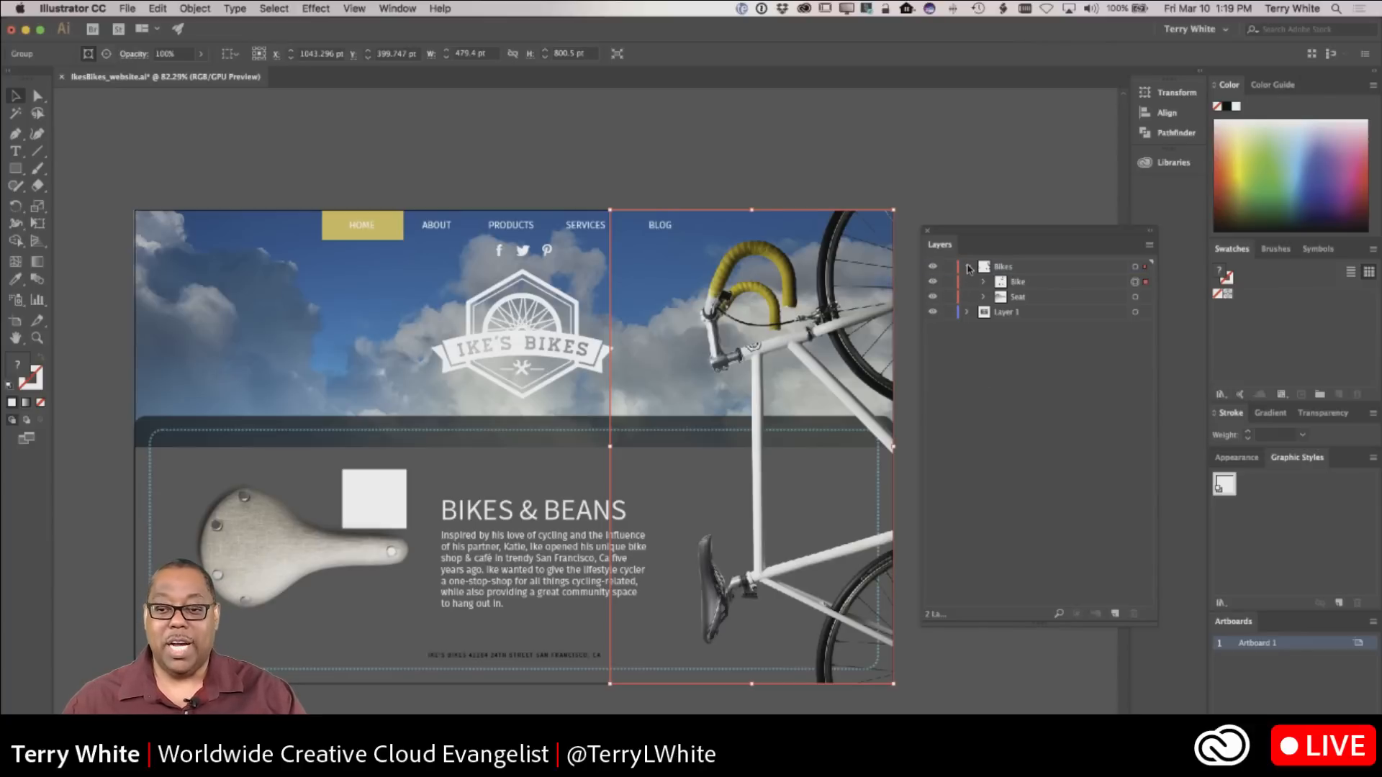
Step: Collapse the Bikes layer, then hide the whole layer and show it again
click(967, 267)
click(932, 267)
click(933, 267)
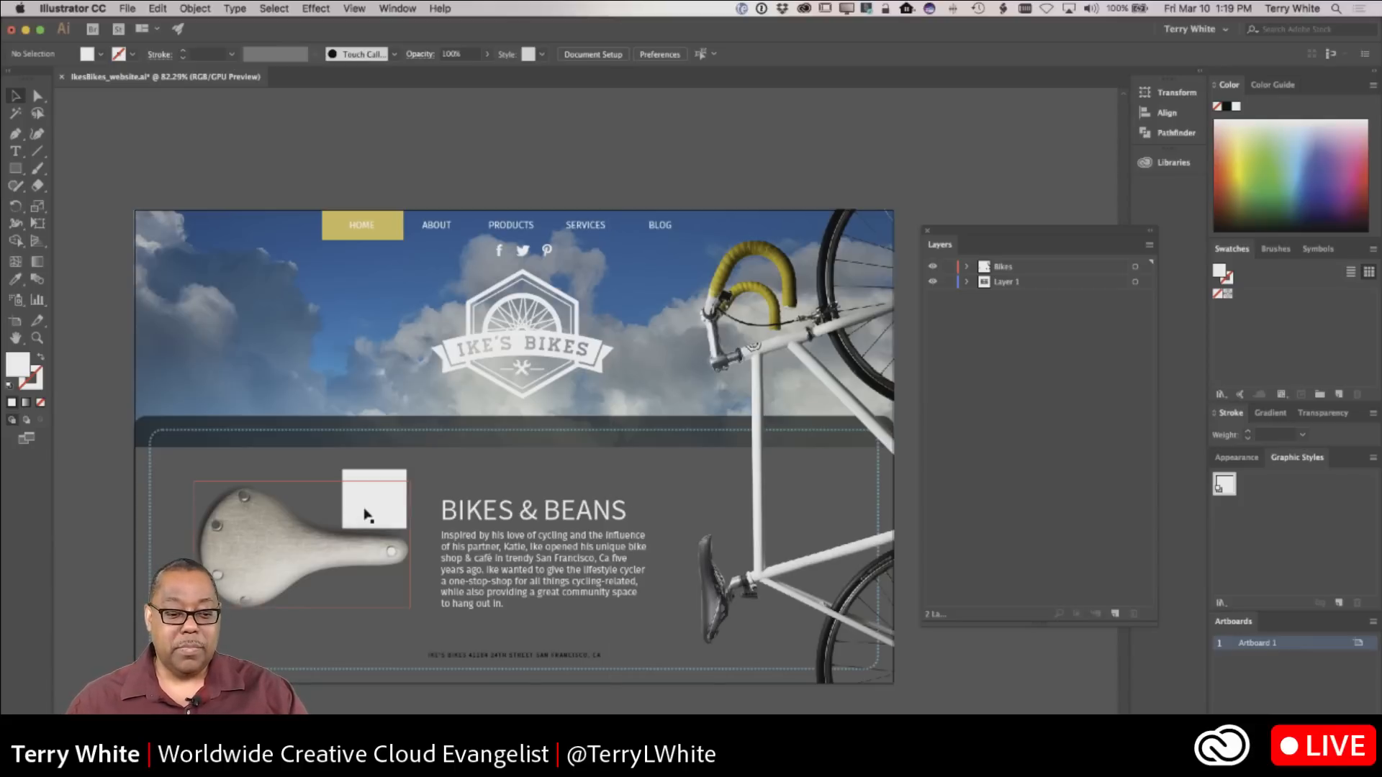
Step: Move the white rectangle over the saddle's narrow part and rename its entry in Layer 1 to My Rectangle, then collapse the layer
drag(375, 481, 364, 536)
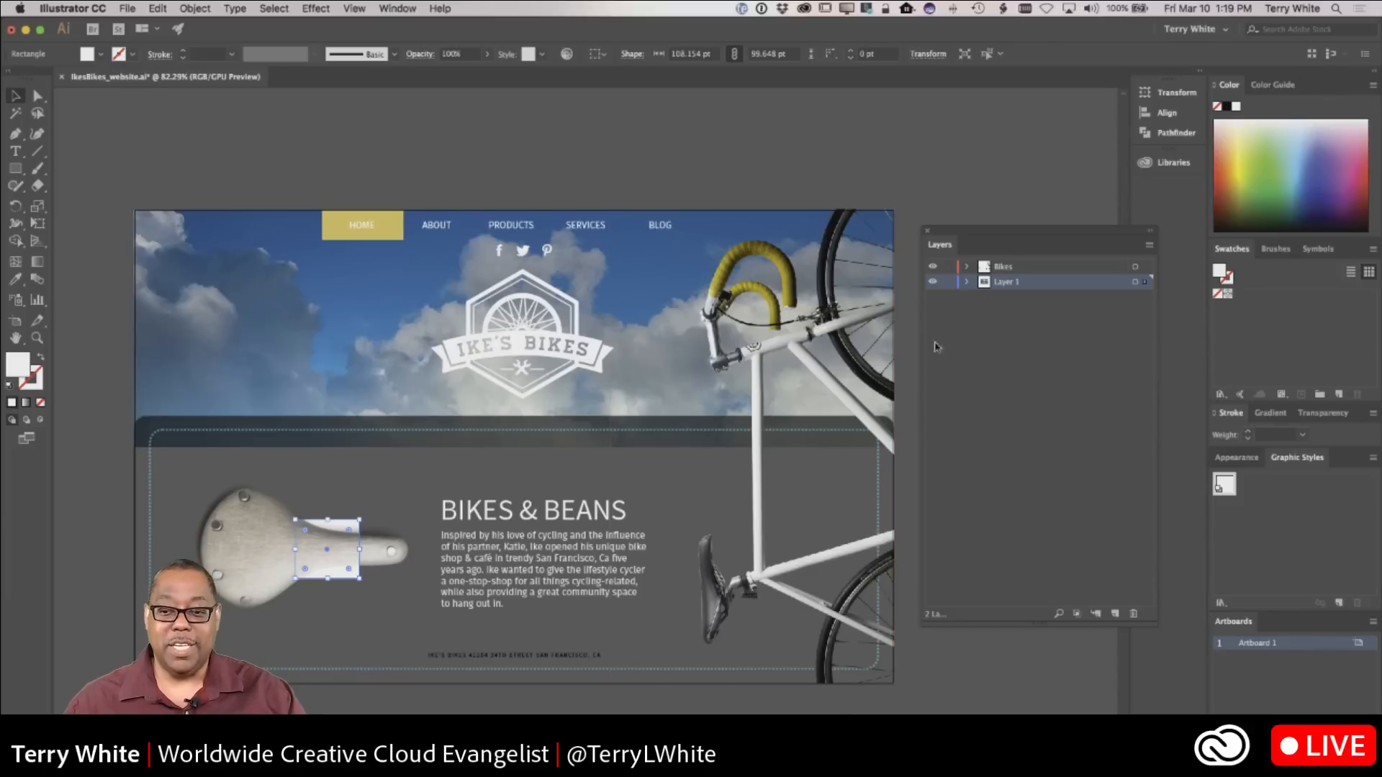
click(967, 283)
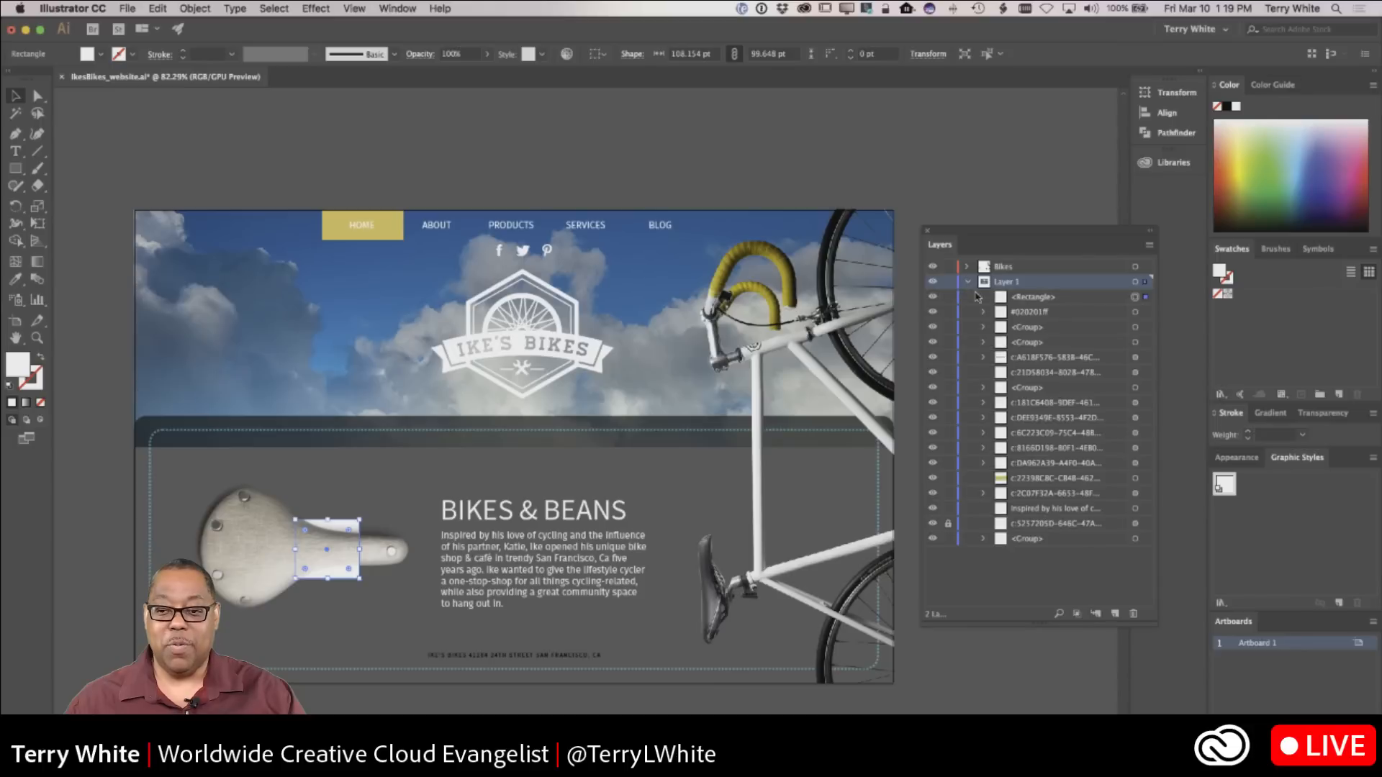
double_click(1024, 301)
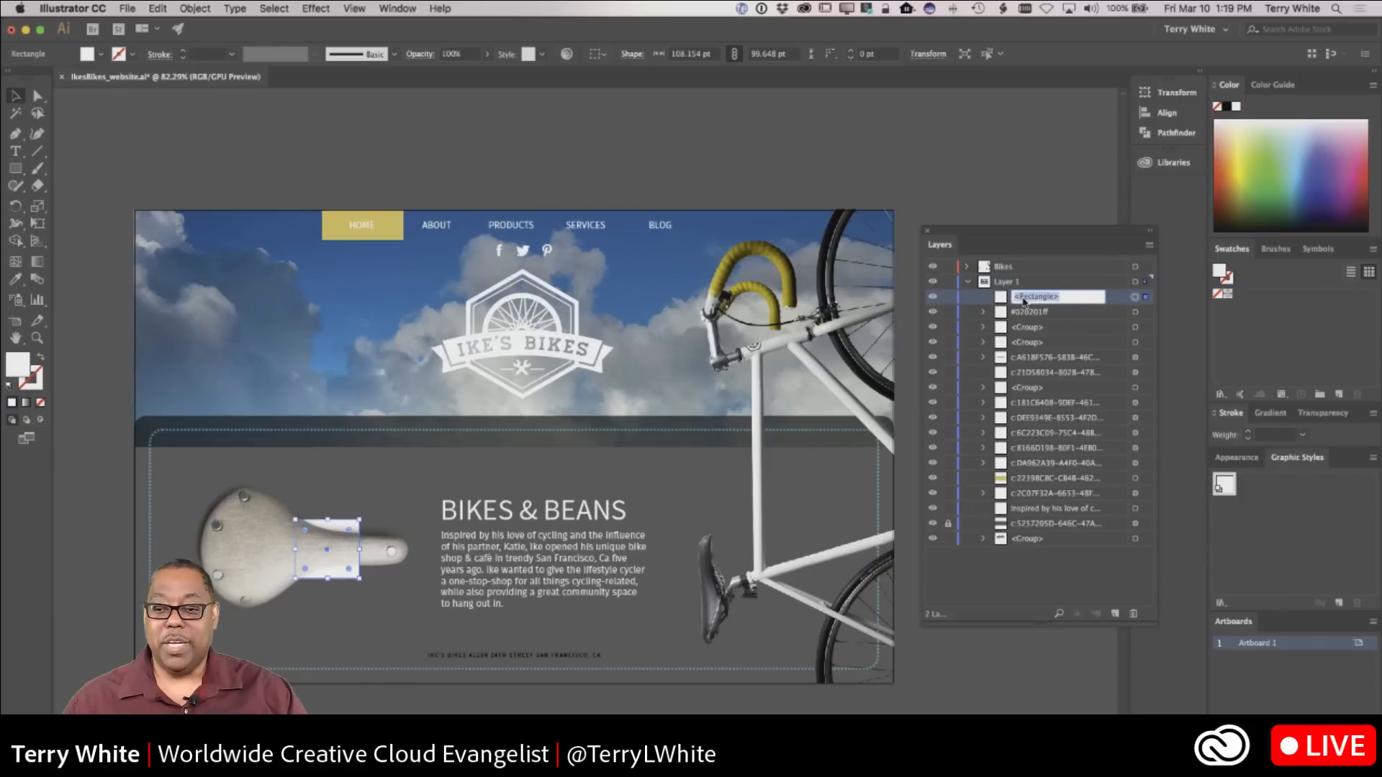
text(M)
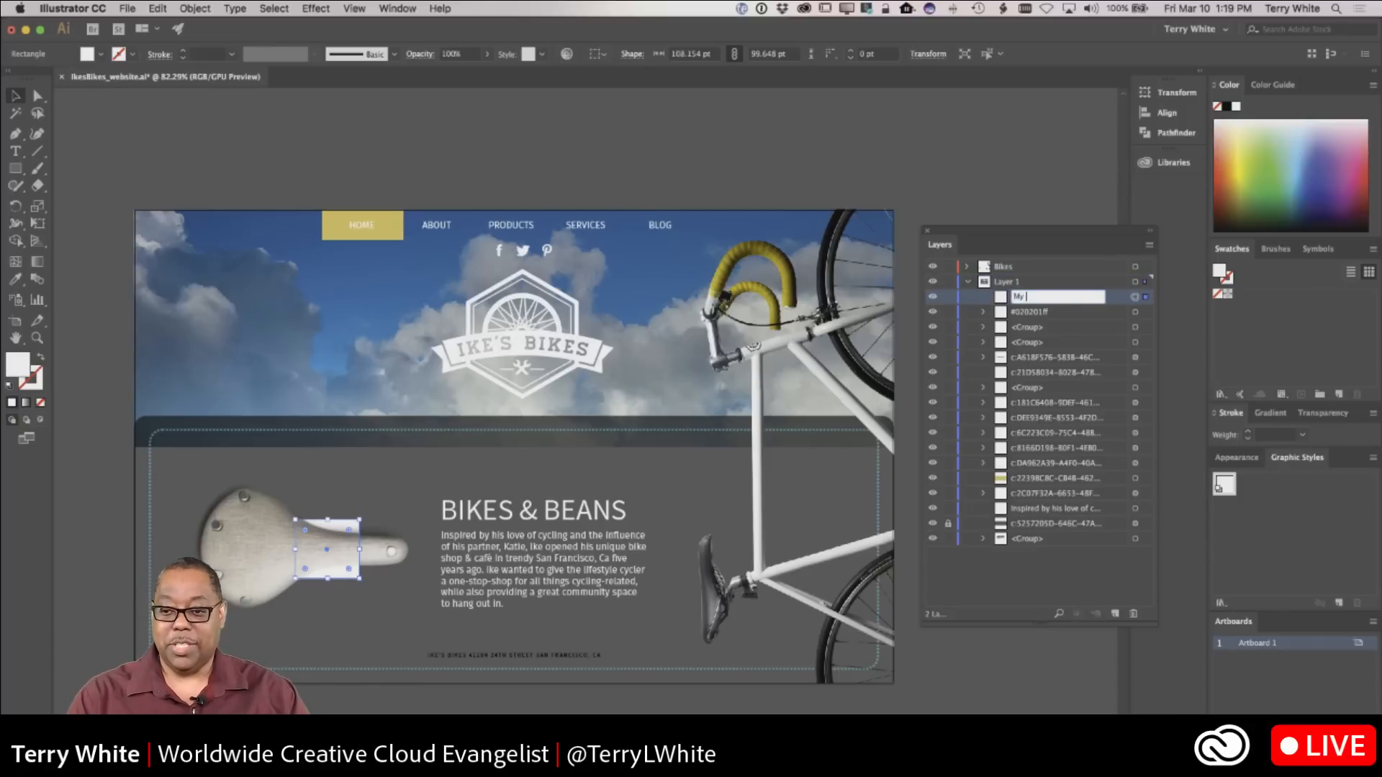
text(y Rectang)
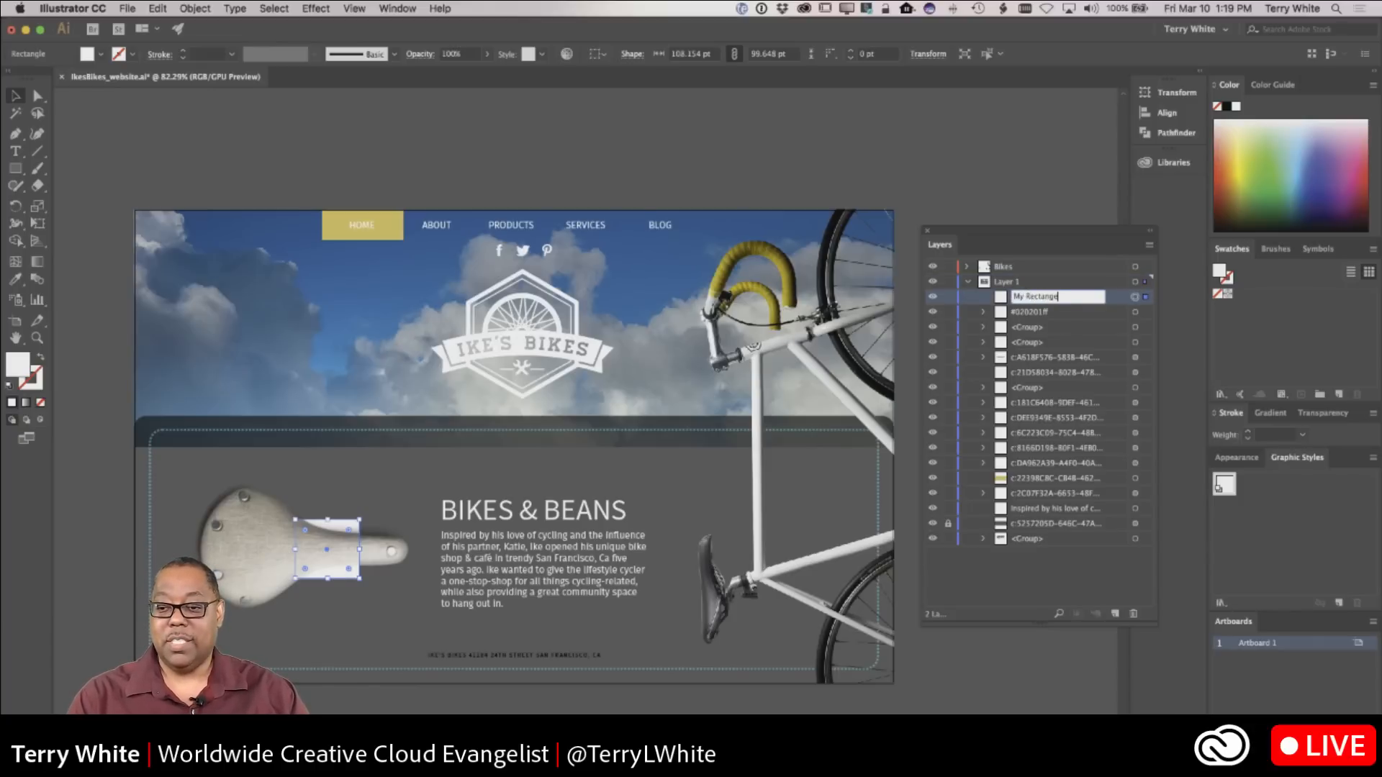
text(le)
key(Return)
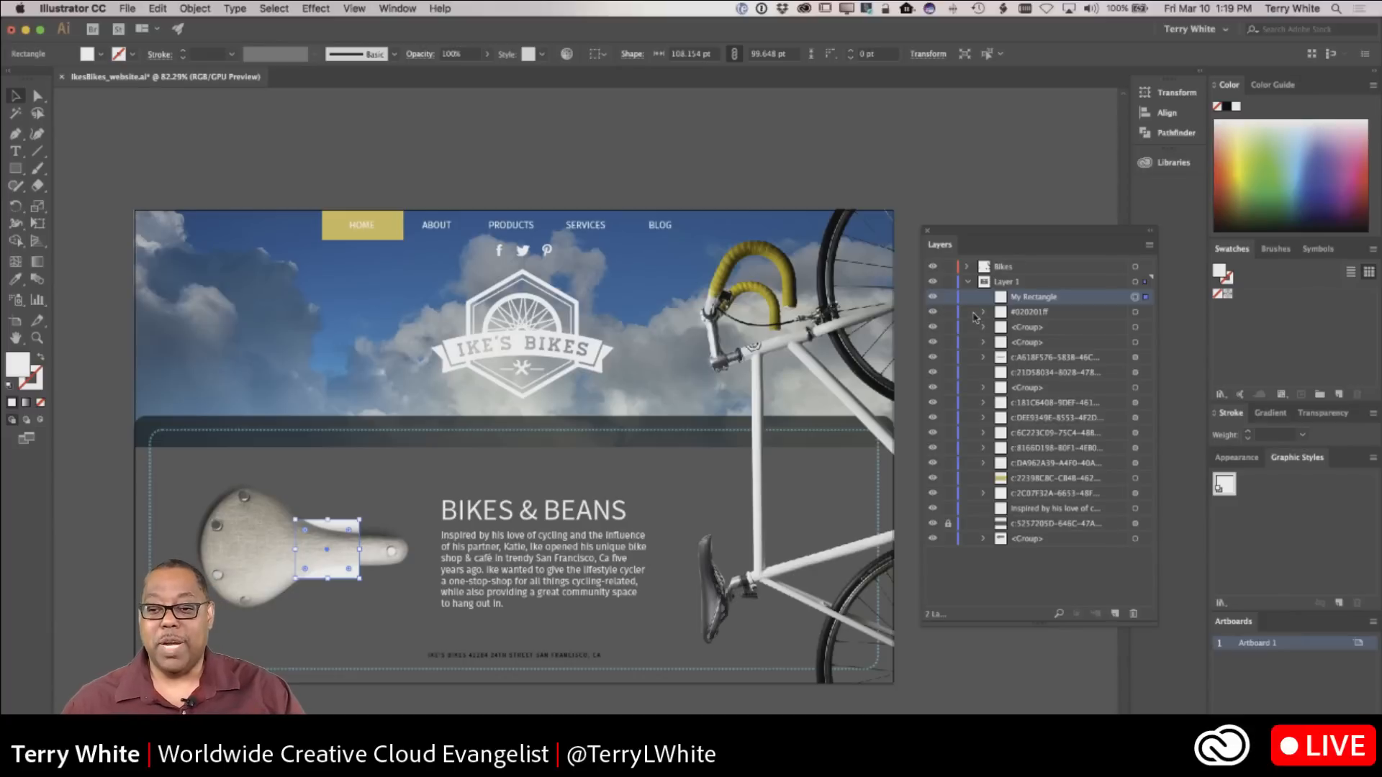
click(968, 282)
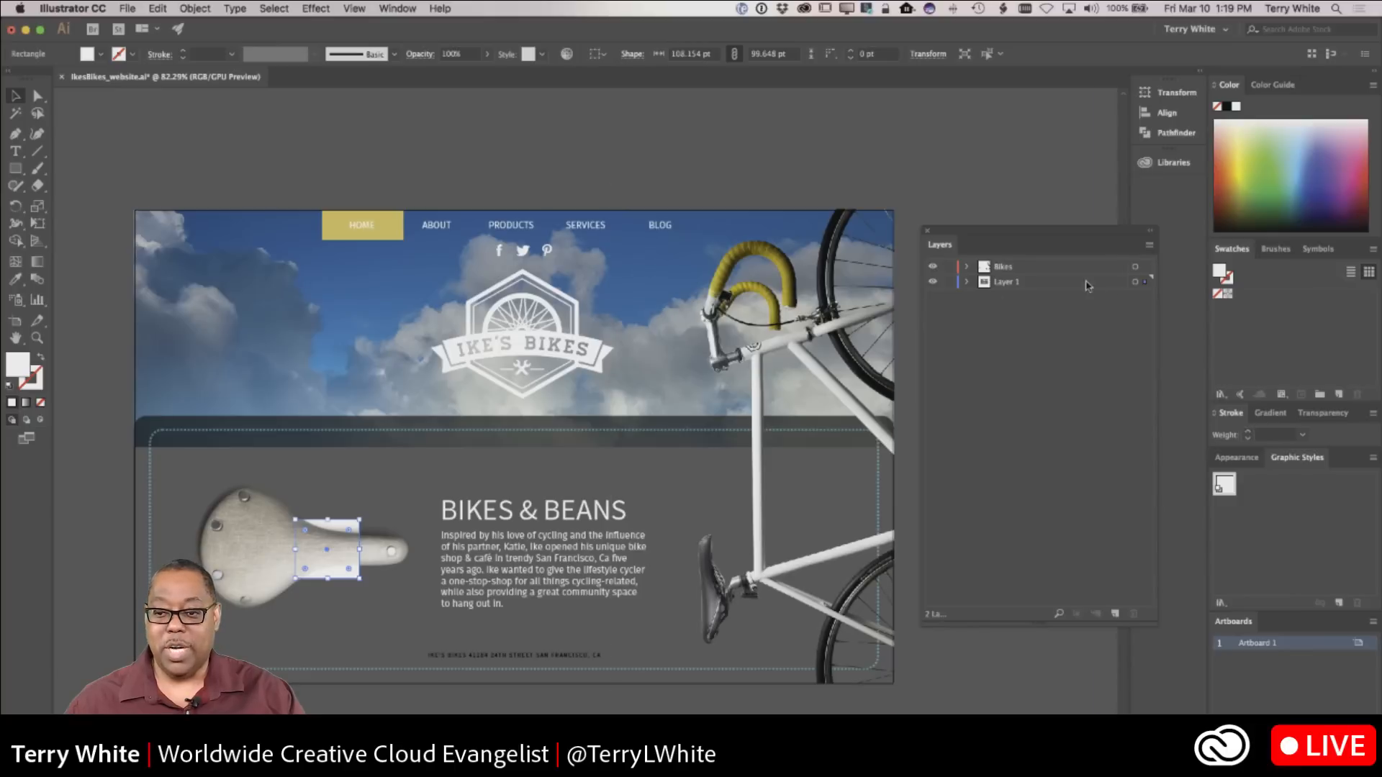
Step: Draw a circle about 160 pt wide over the wide part of the saddle with the Ellipse tool on Layer 1
click(1086, 282)
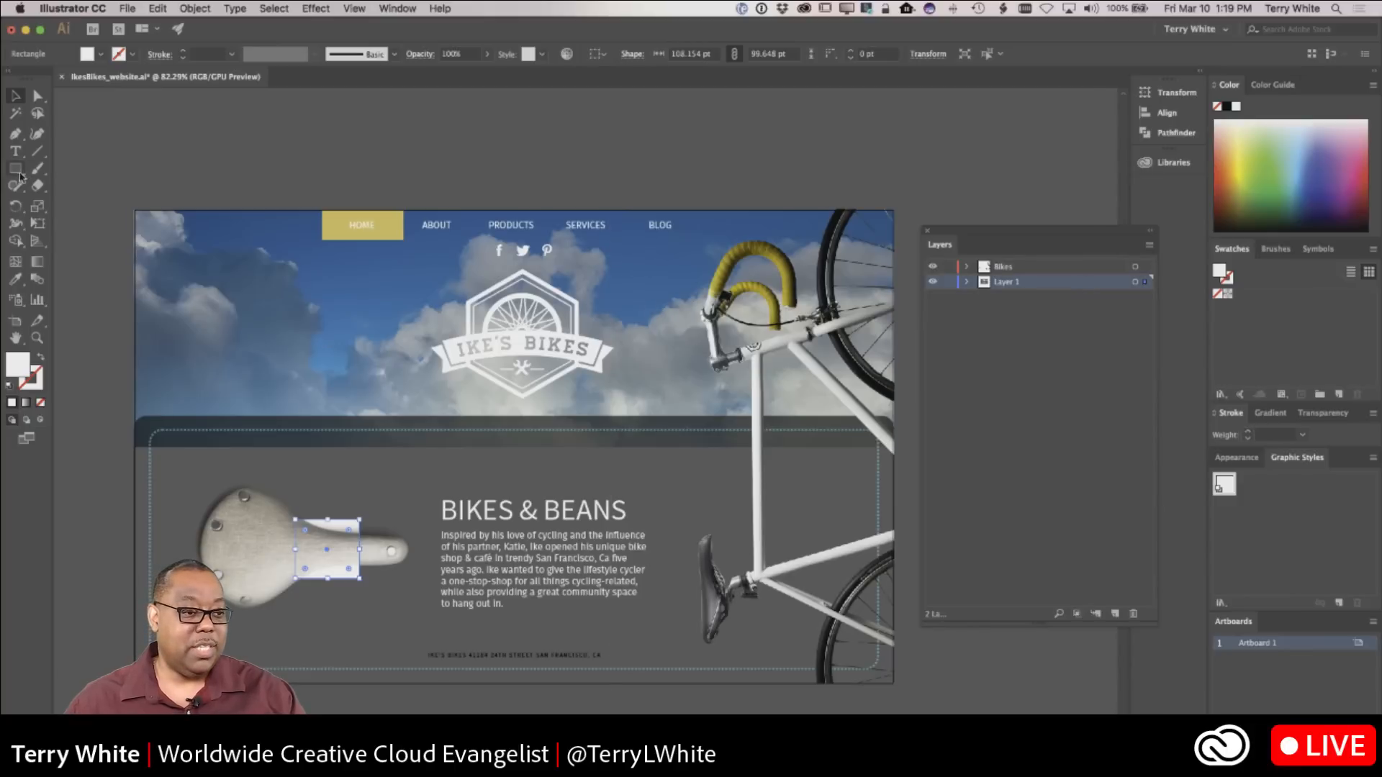
click(18, 172)
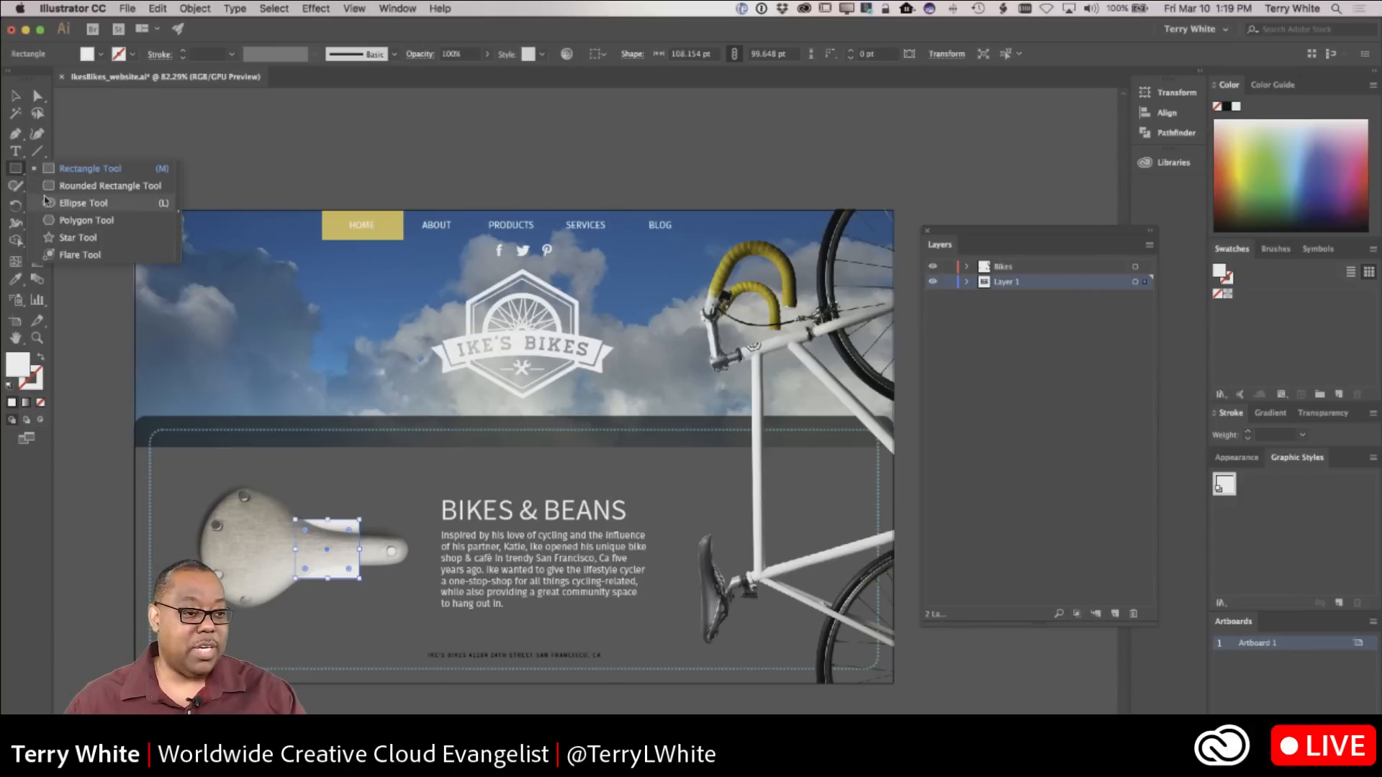
click(79, 203)
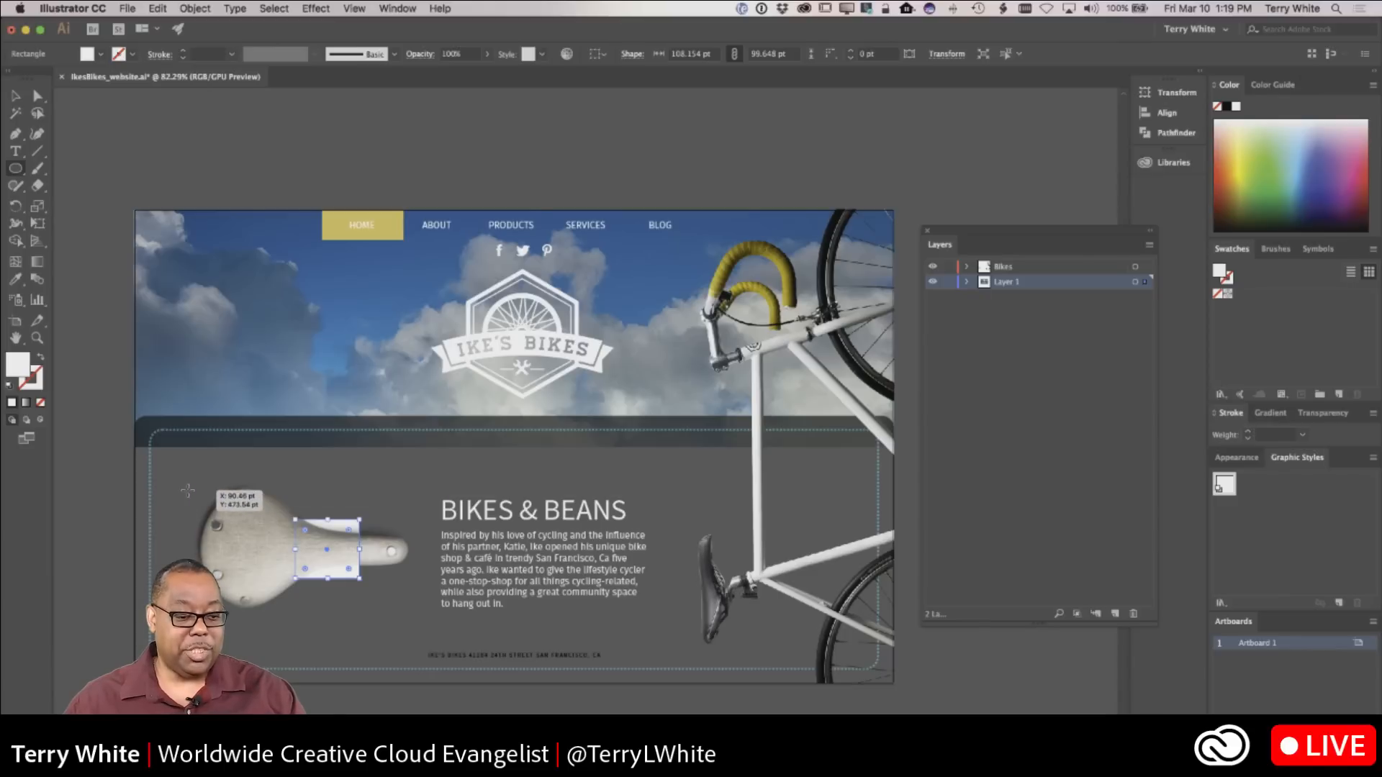
drag(188, 491, 282, 584)
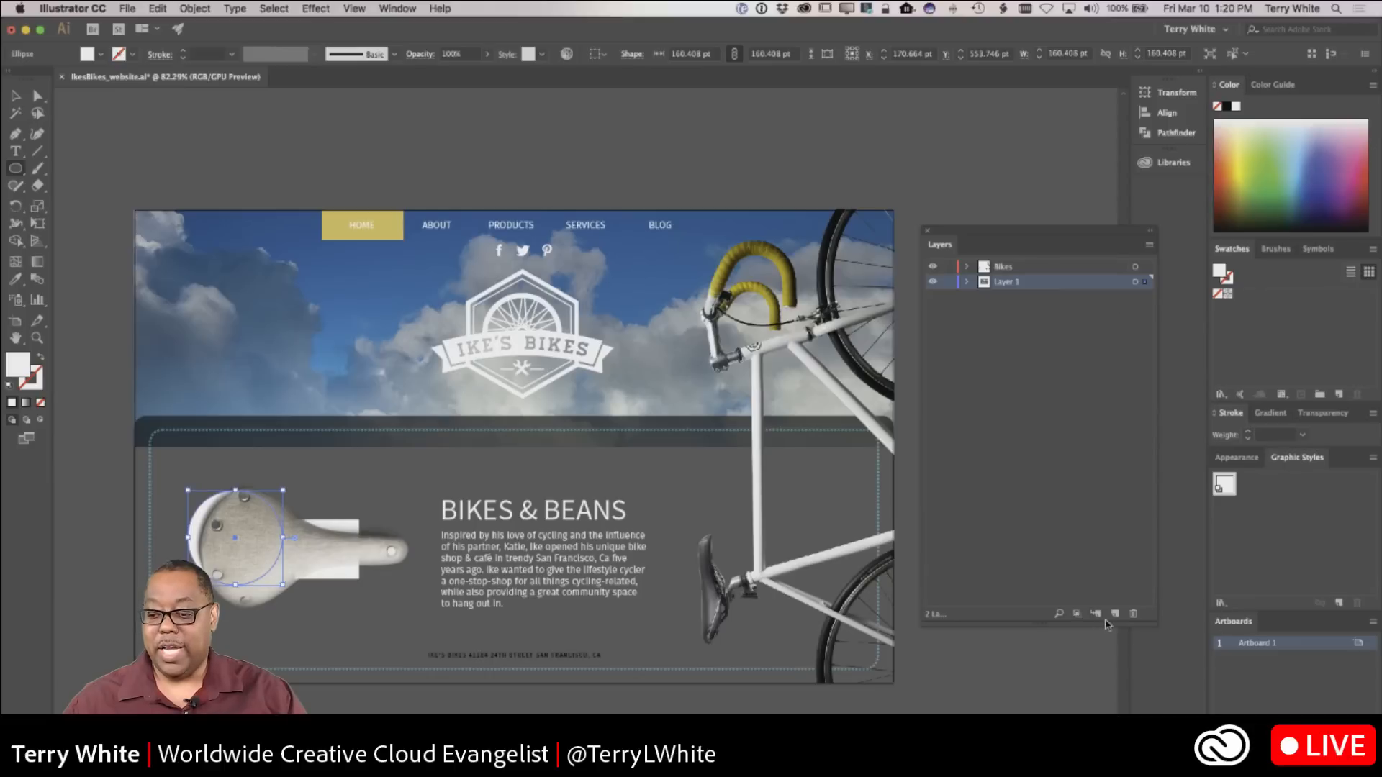
Step: Create a new layer named Logos and place it above the Bikes layer
click(1115, 613)
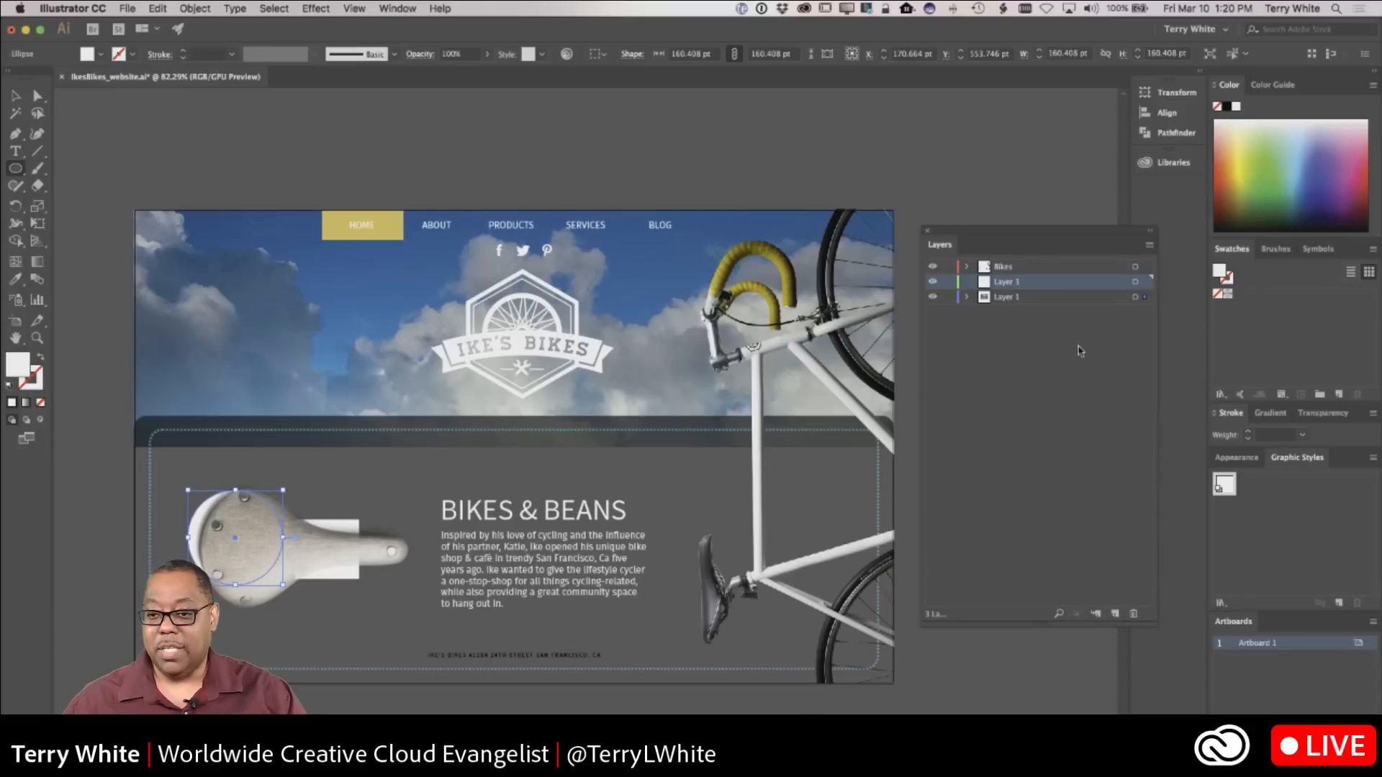
double_click(1006, 281)
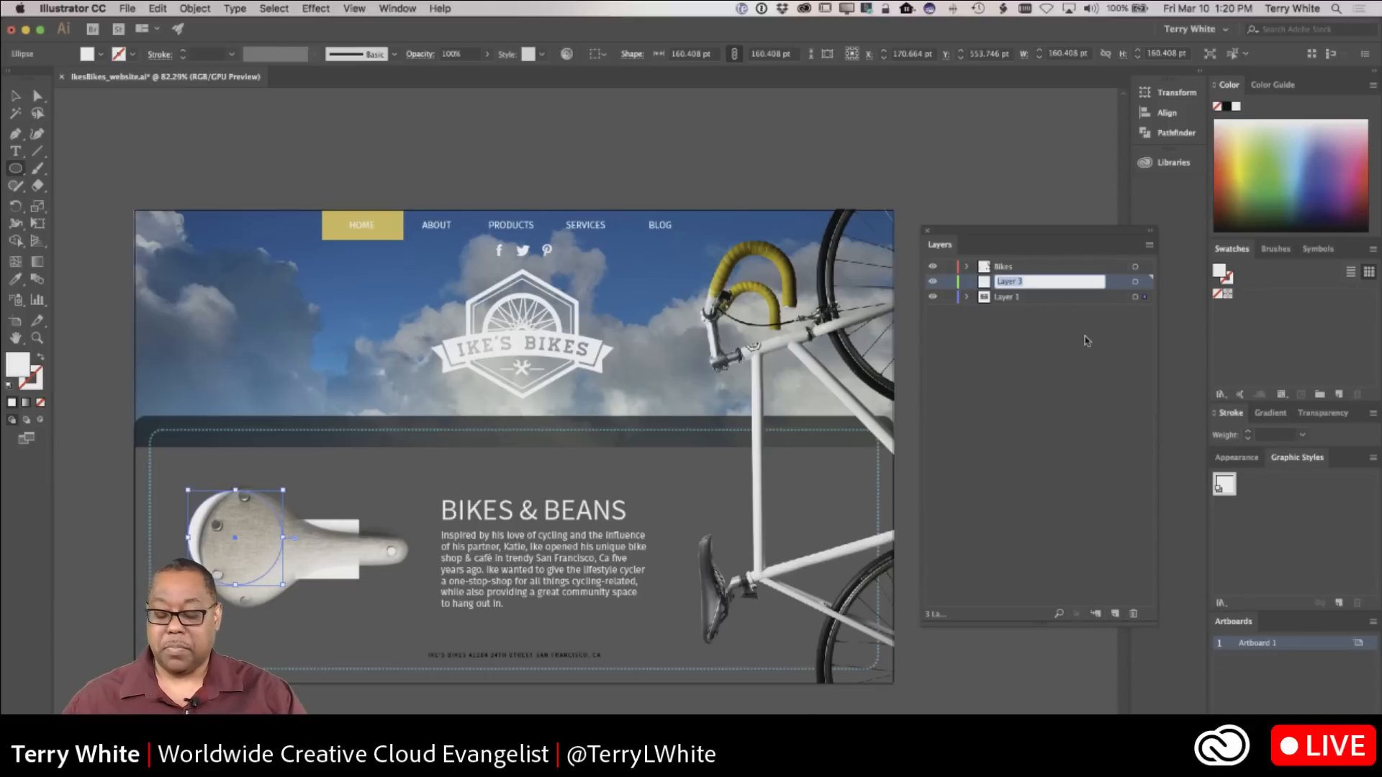
text(Logos)
key(Return)
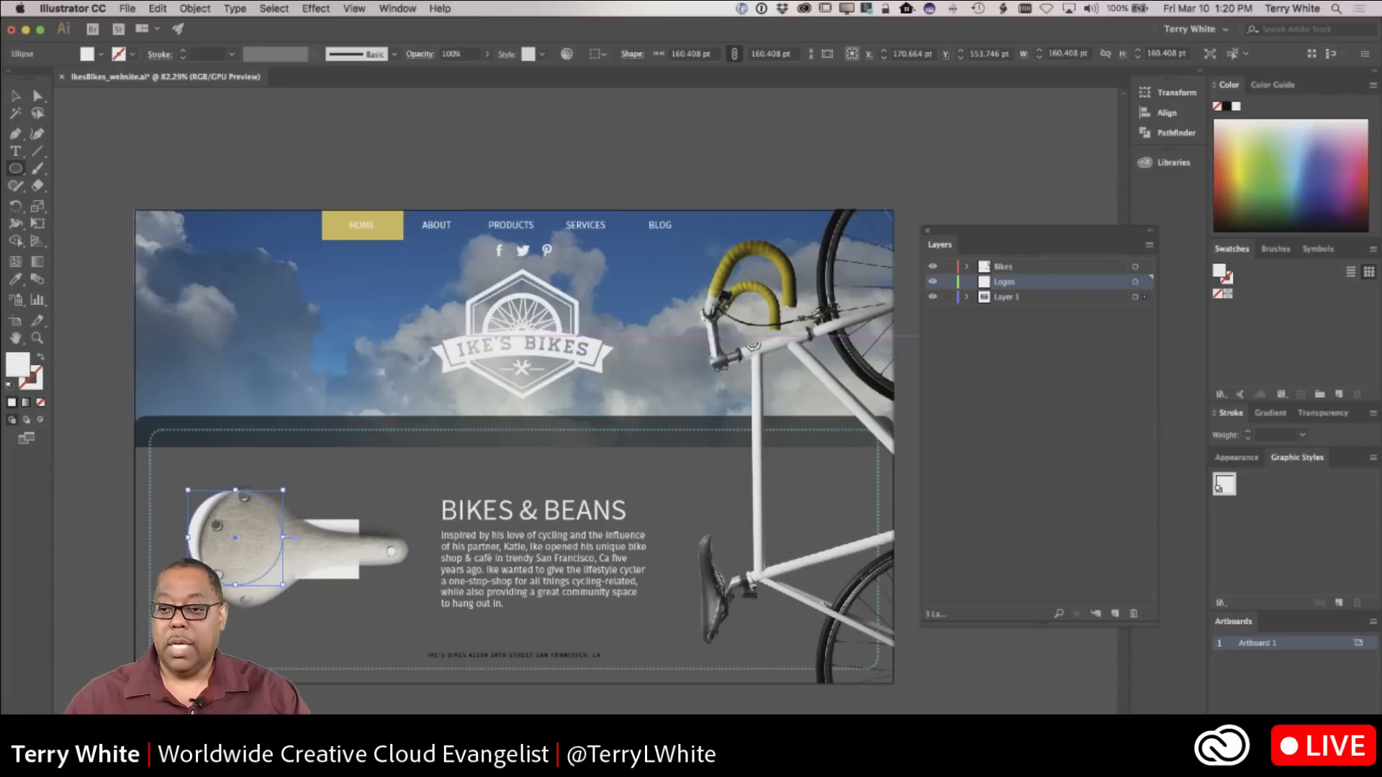
drag(1021, 283, 1027, 263)
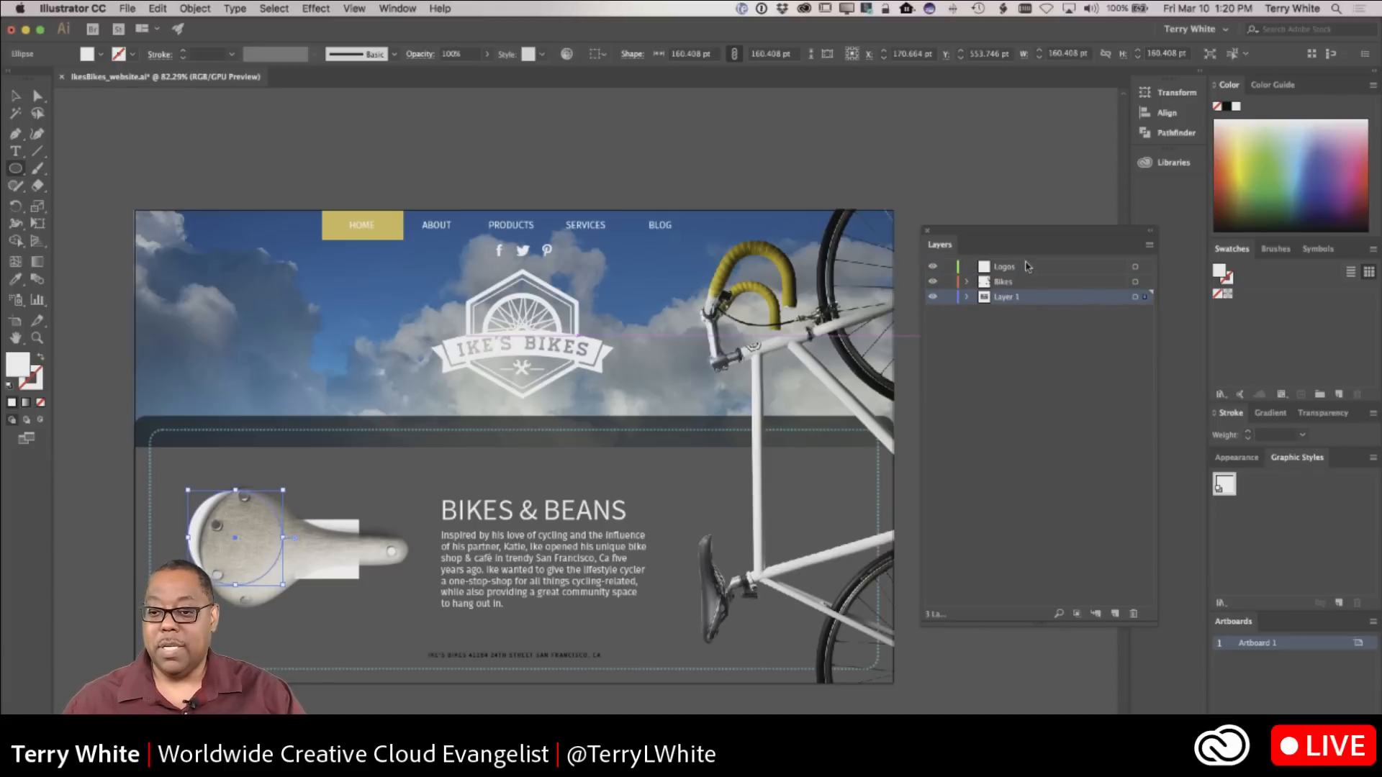
Step: Select My Rectangle within Layer 1 and transfer it to the Logos layer
click(967, 297)
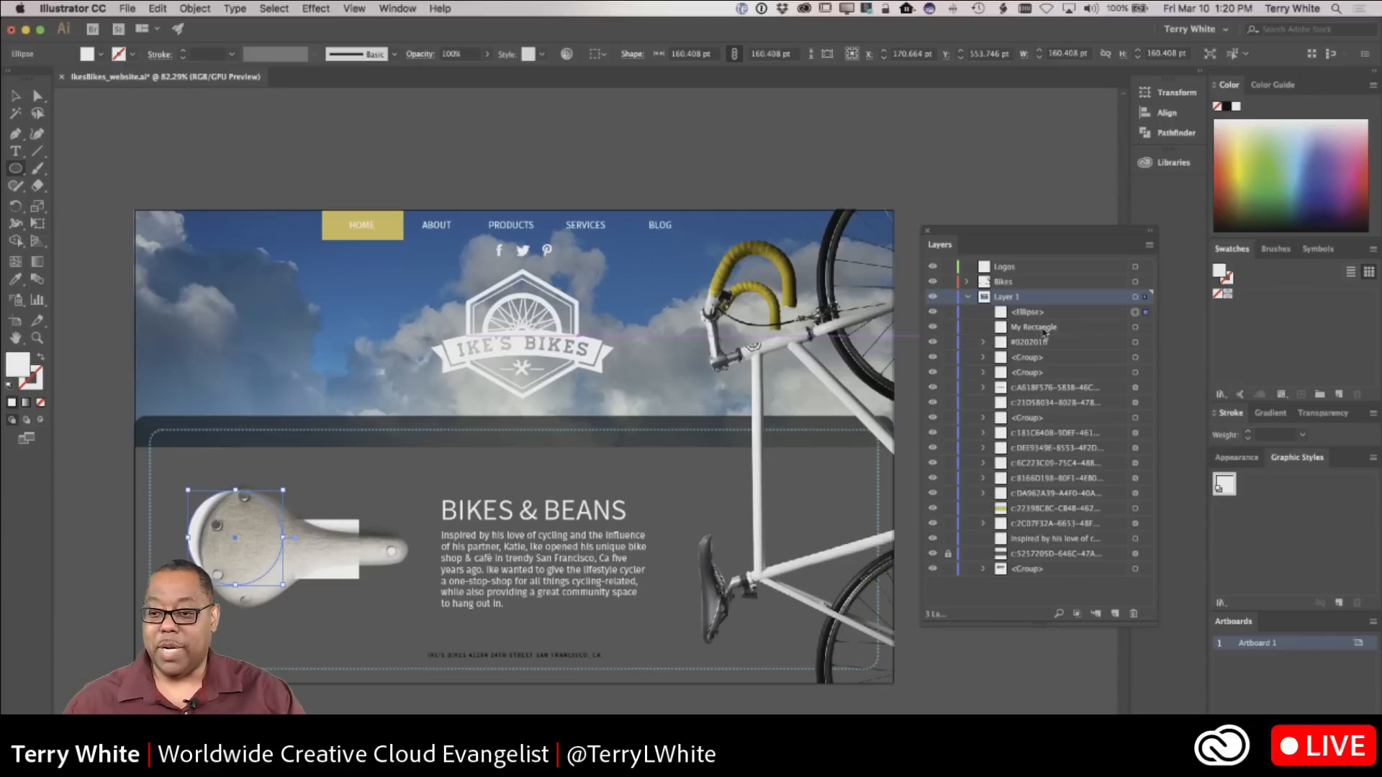
click(1108, 329)
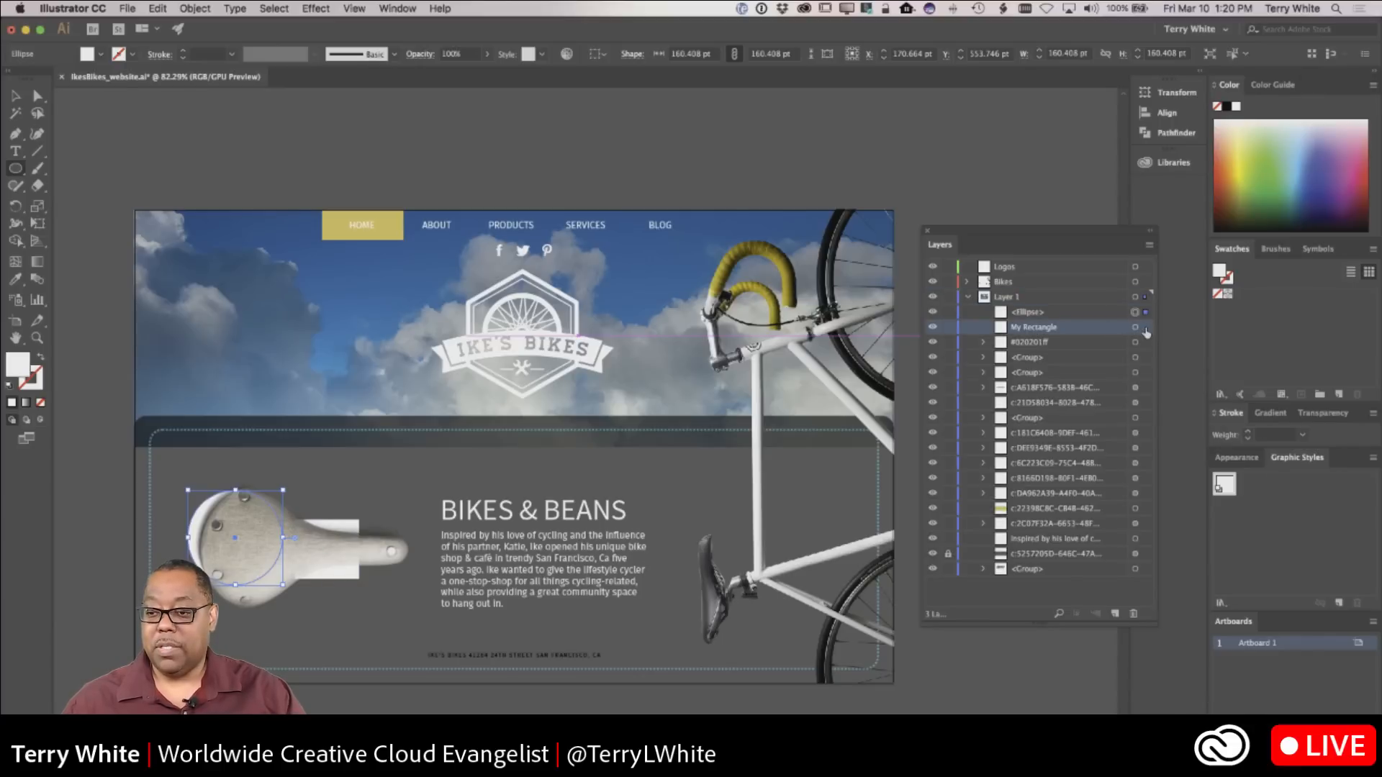
click(1145, 327)
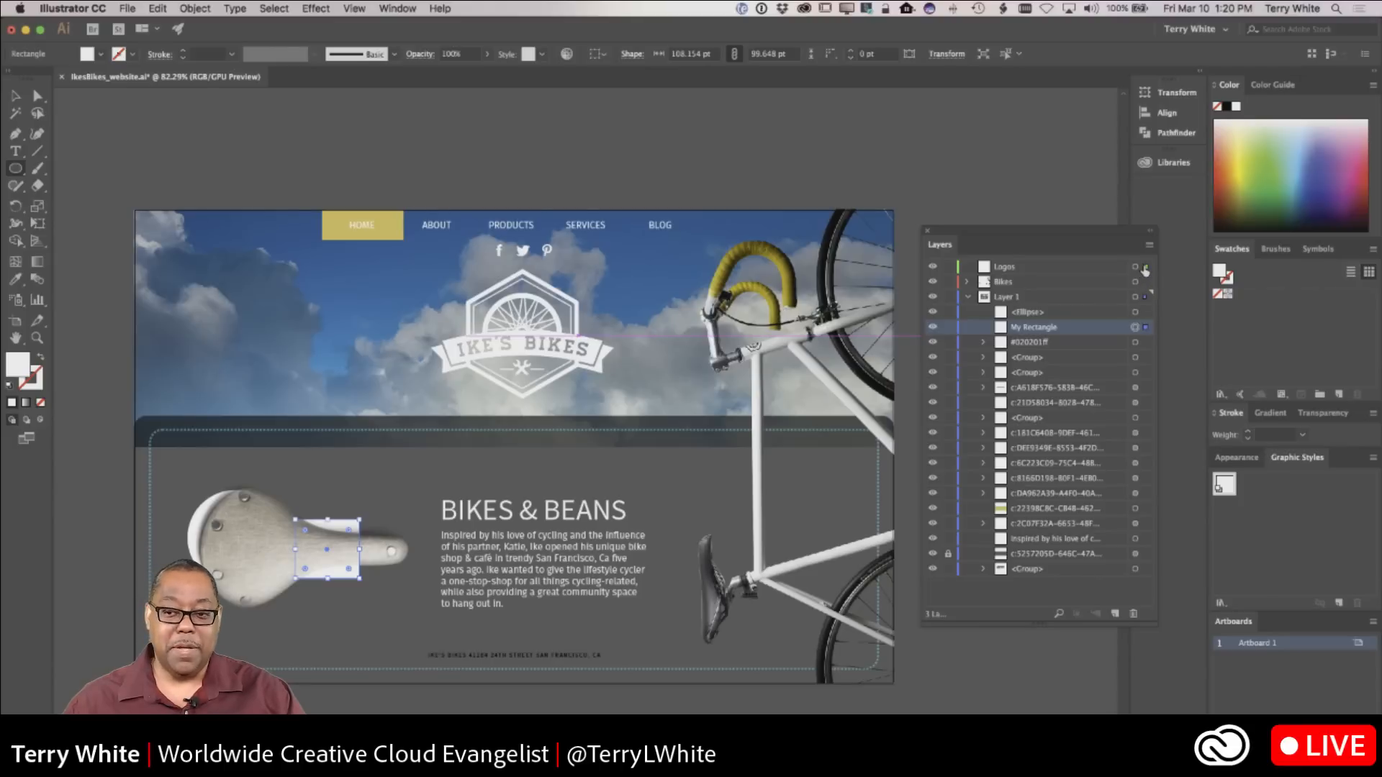
drag(1145, 270, 1145, 267)
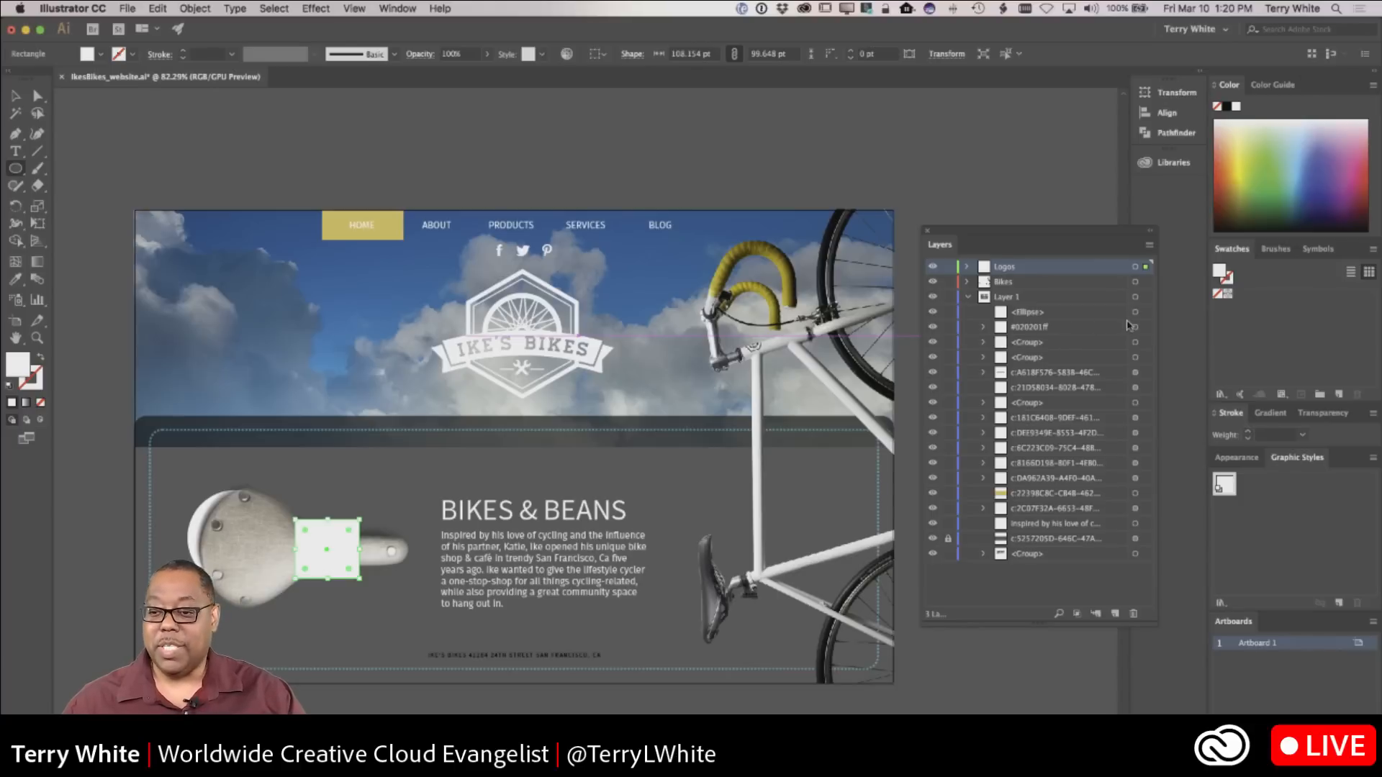
Step: Select the ellipse within Layer 1 and transfer it to the Logos layer
click(1088, 313)
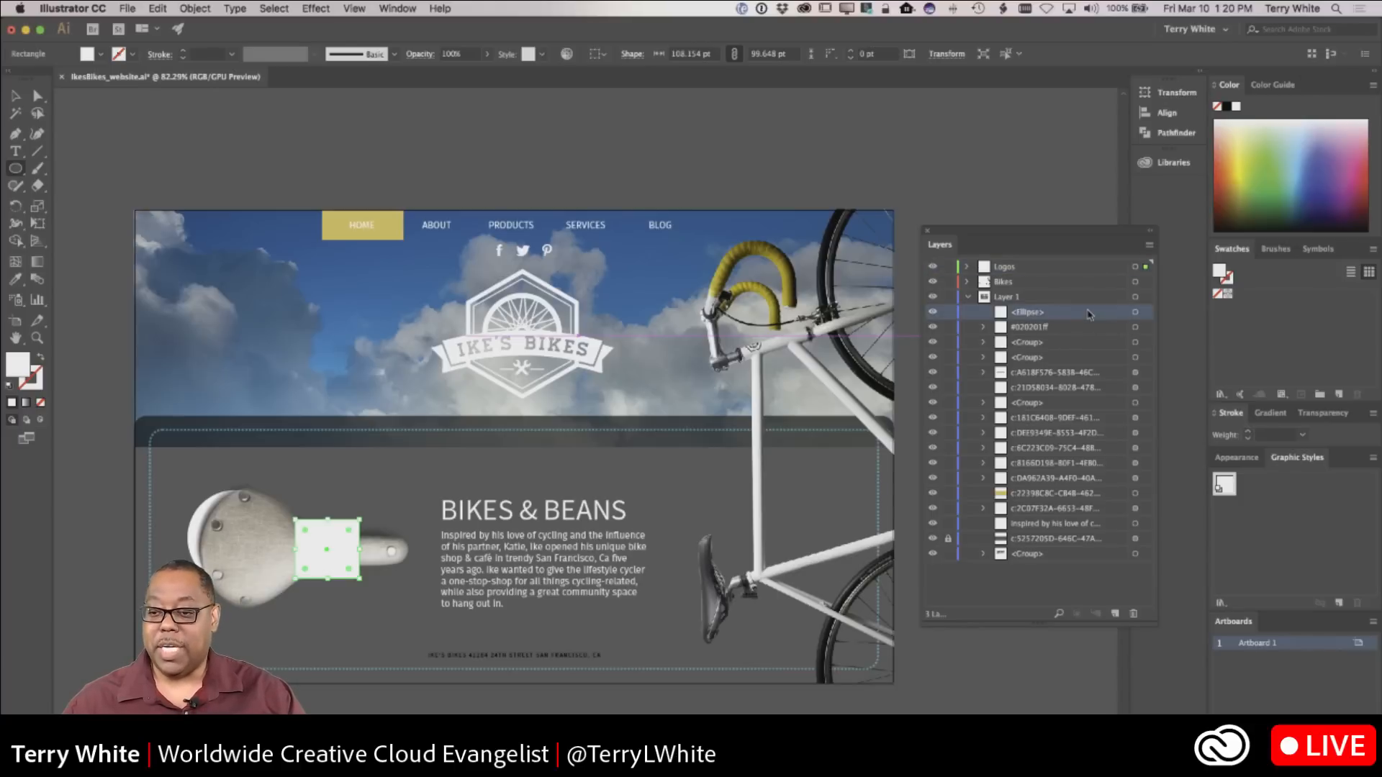
click(1144, 314)
drag(1144, 314, 1144, 268)
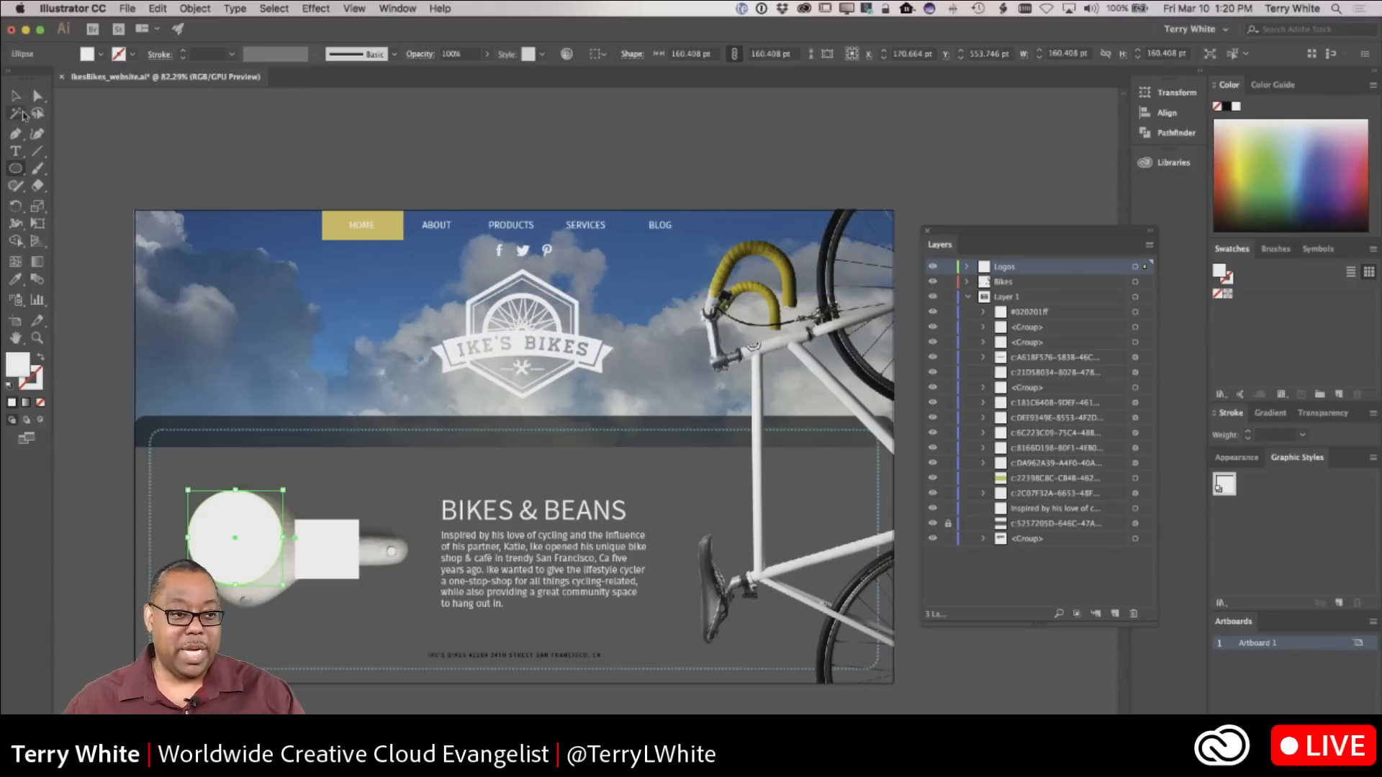
Step: Transfer the Ike's Bikes logo group from Layer 1 to the Logos layer, then collapse Layer 1 and clear the selection
click(15, 95)
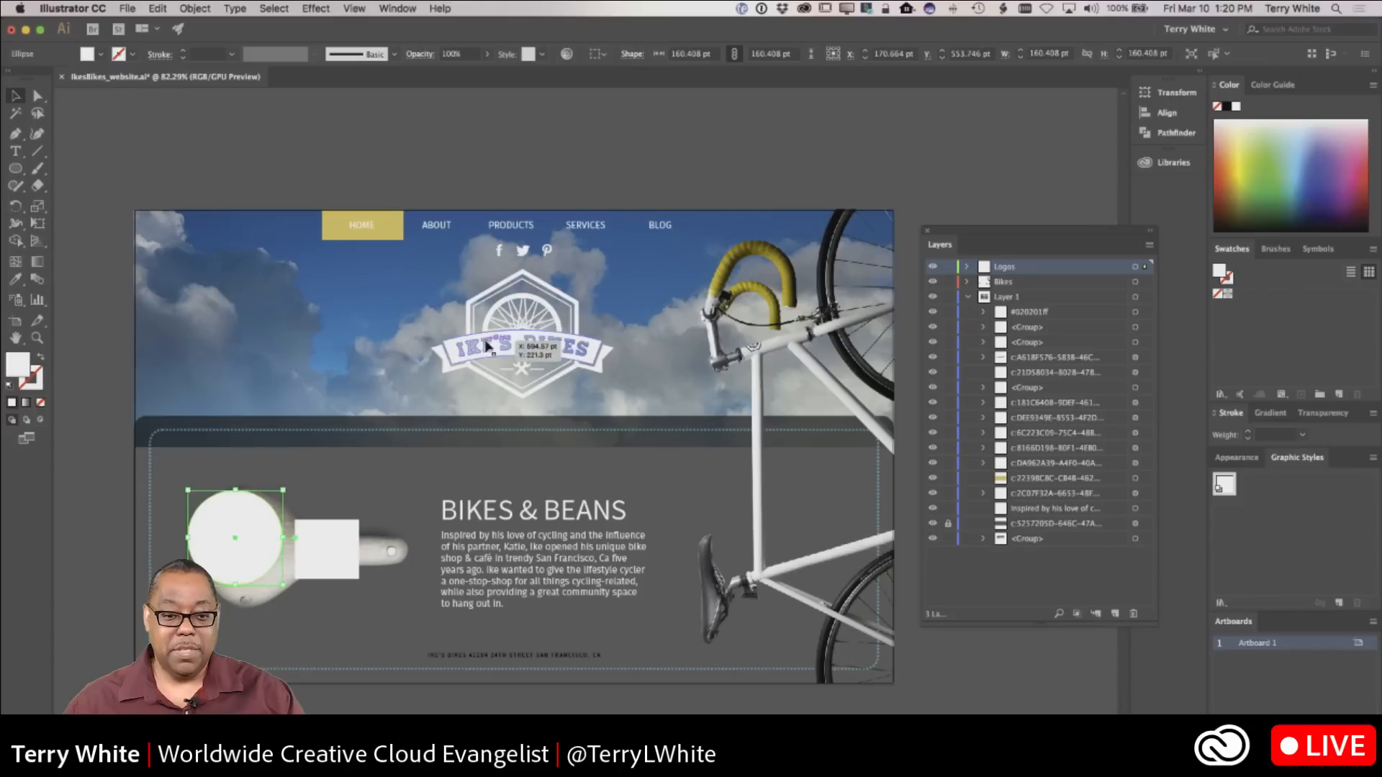
click(514, 353)
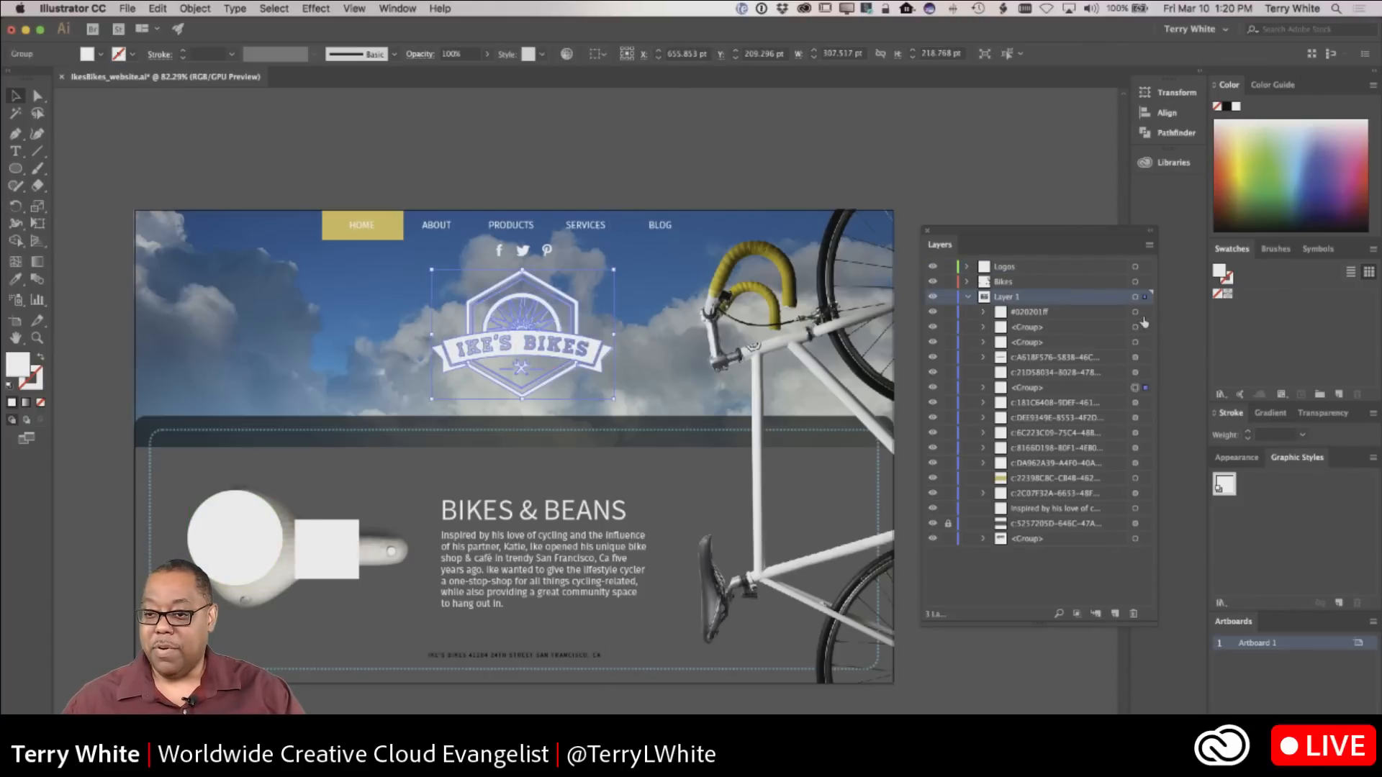
drag(1149, 265, 1147, 266)
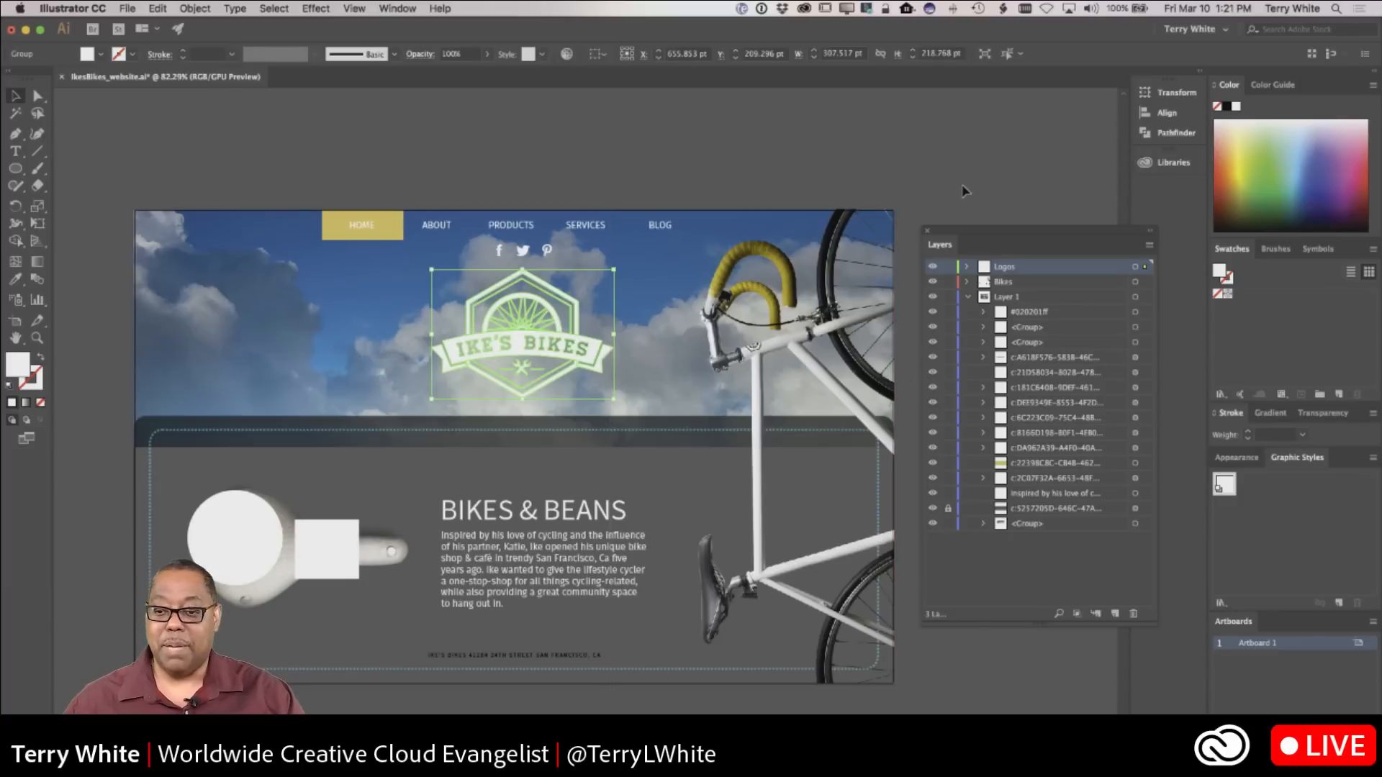
click(968, 296)
click(950, 219)
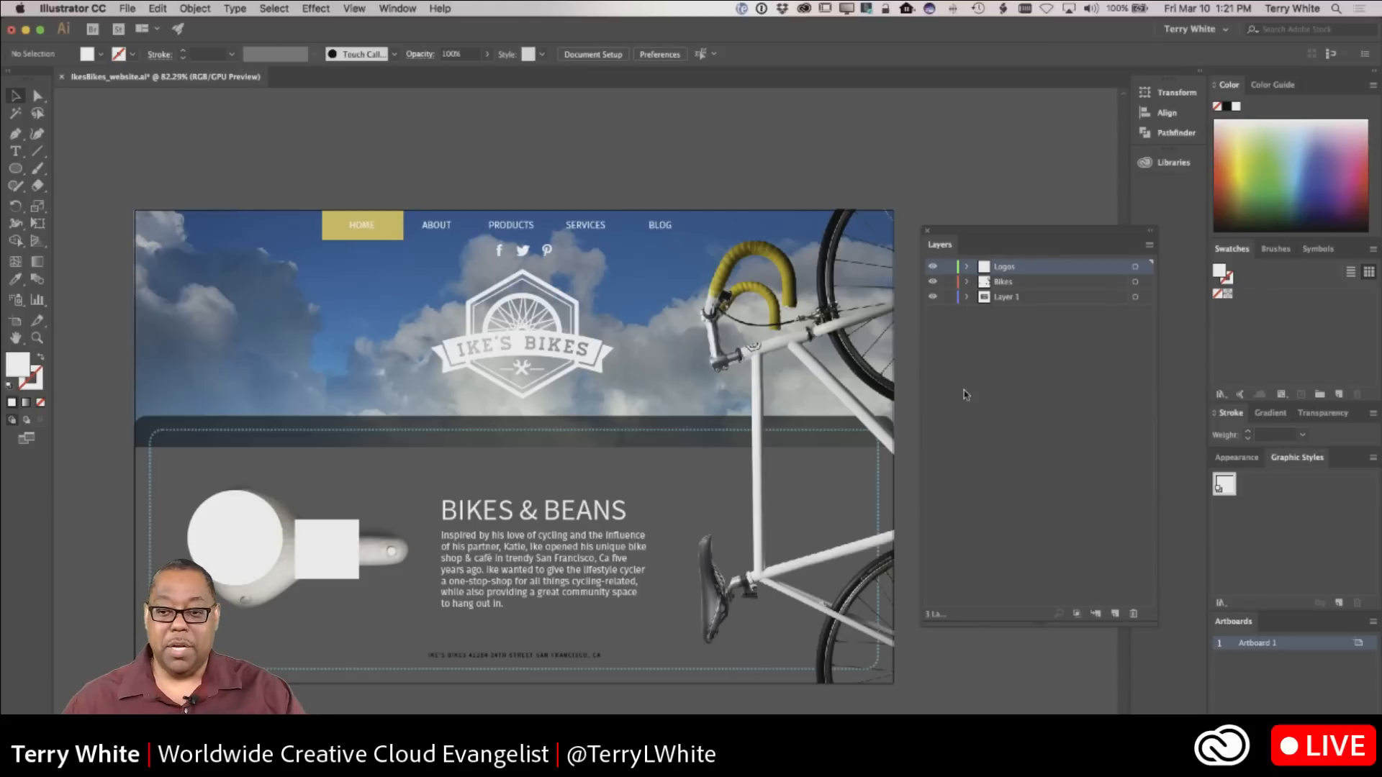
Step: Move the white rectangle over the bike's black saddle and reorder the Logos layer below Layer 1
drag(339, 568, 699, 574)
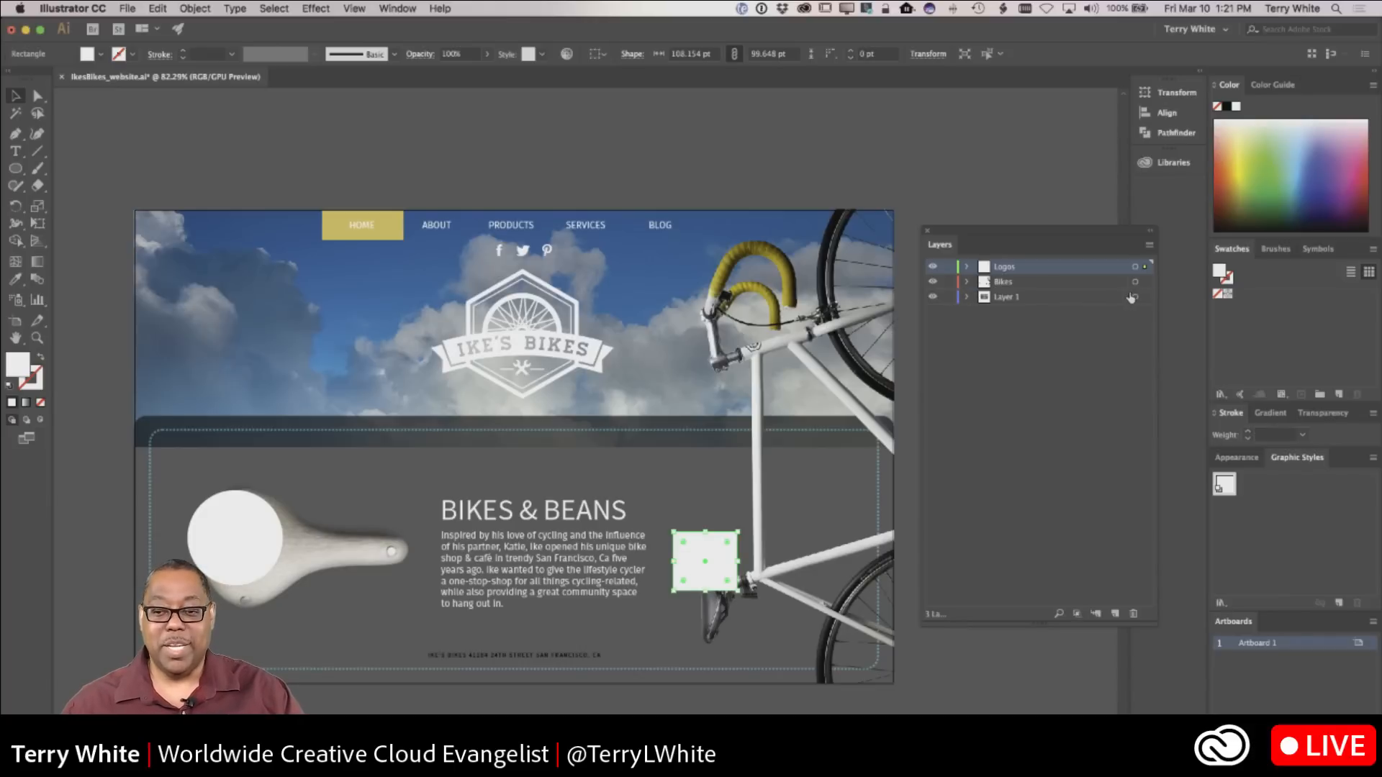
drag(1058, 273, 1064, 307)
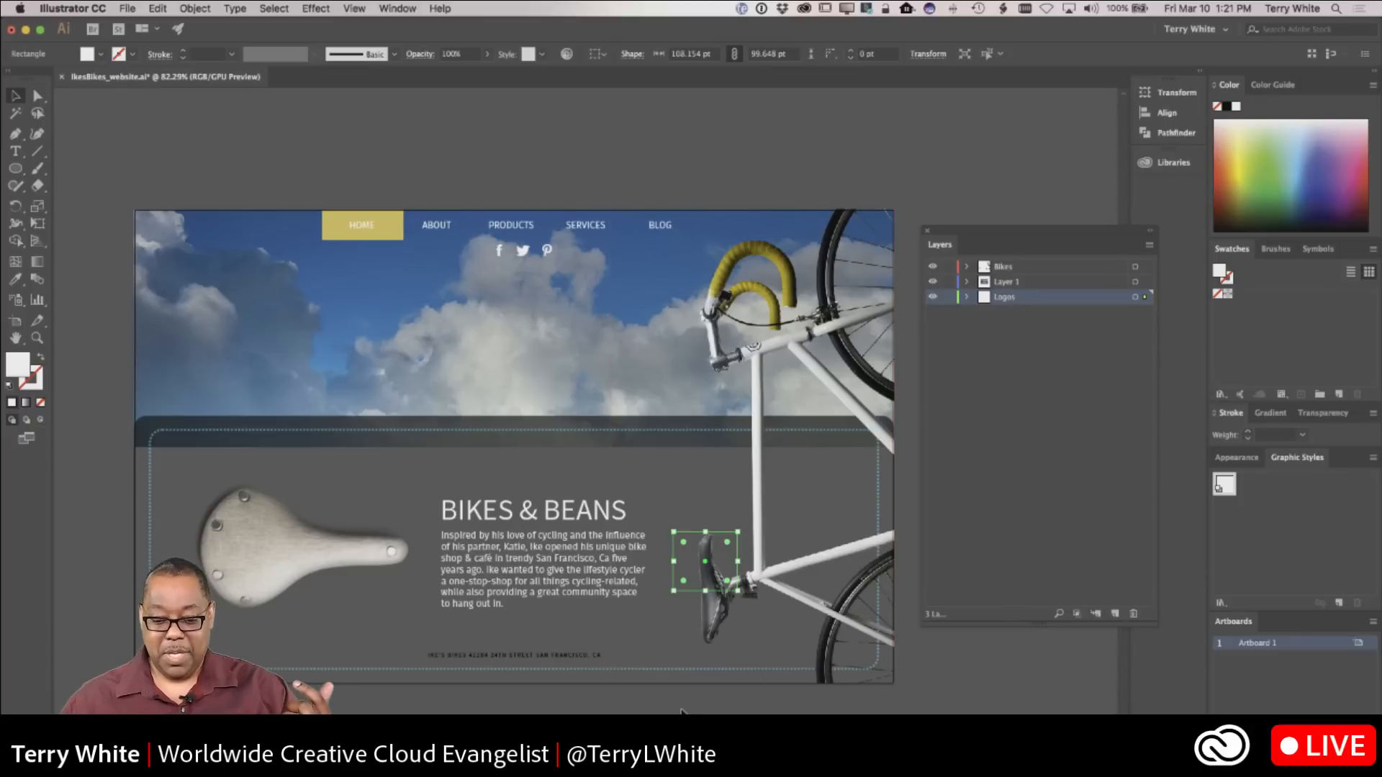
Step: Clear the rectangle selection and reorder the Logos layer above Layer 1, directly below Bikes
click(608, 712)
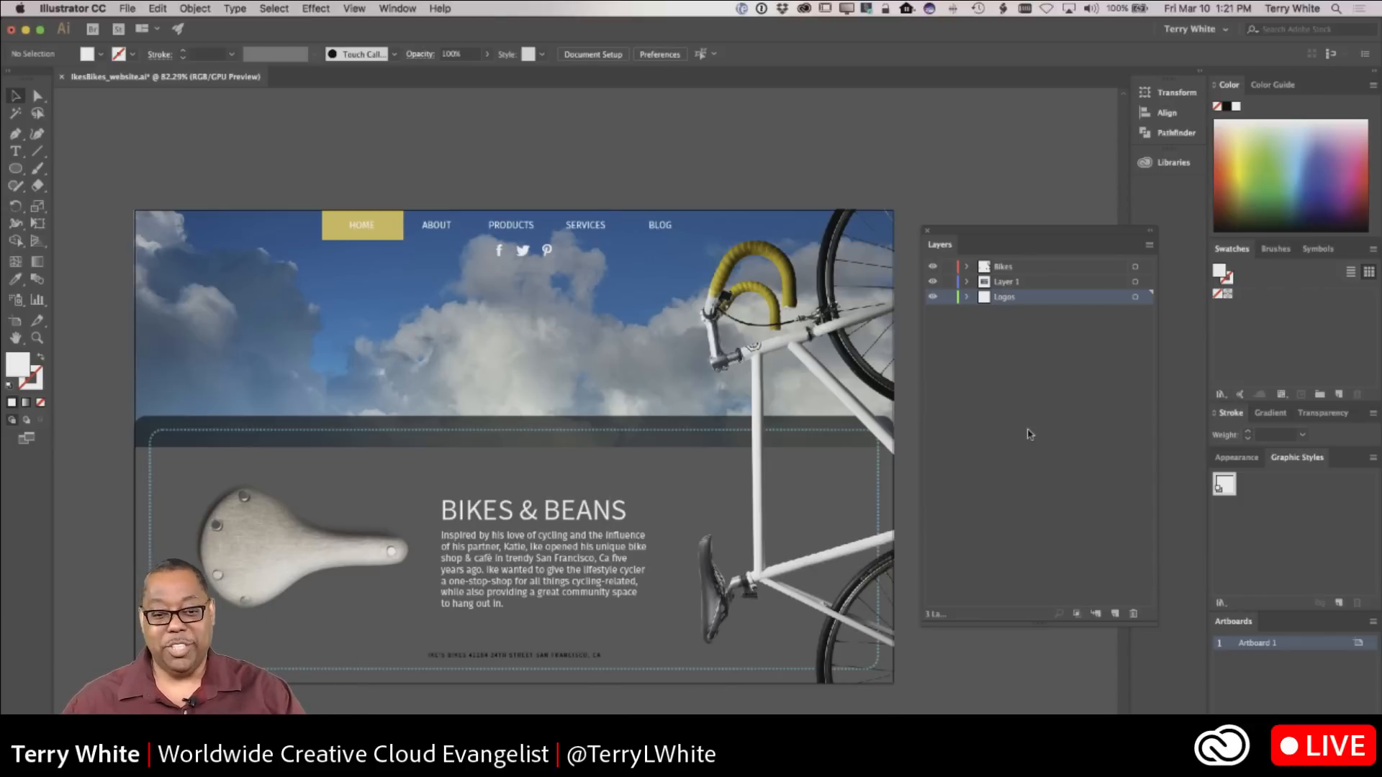
drag(1055, 300, 1052, 278)
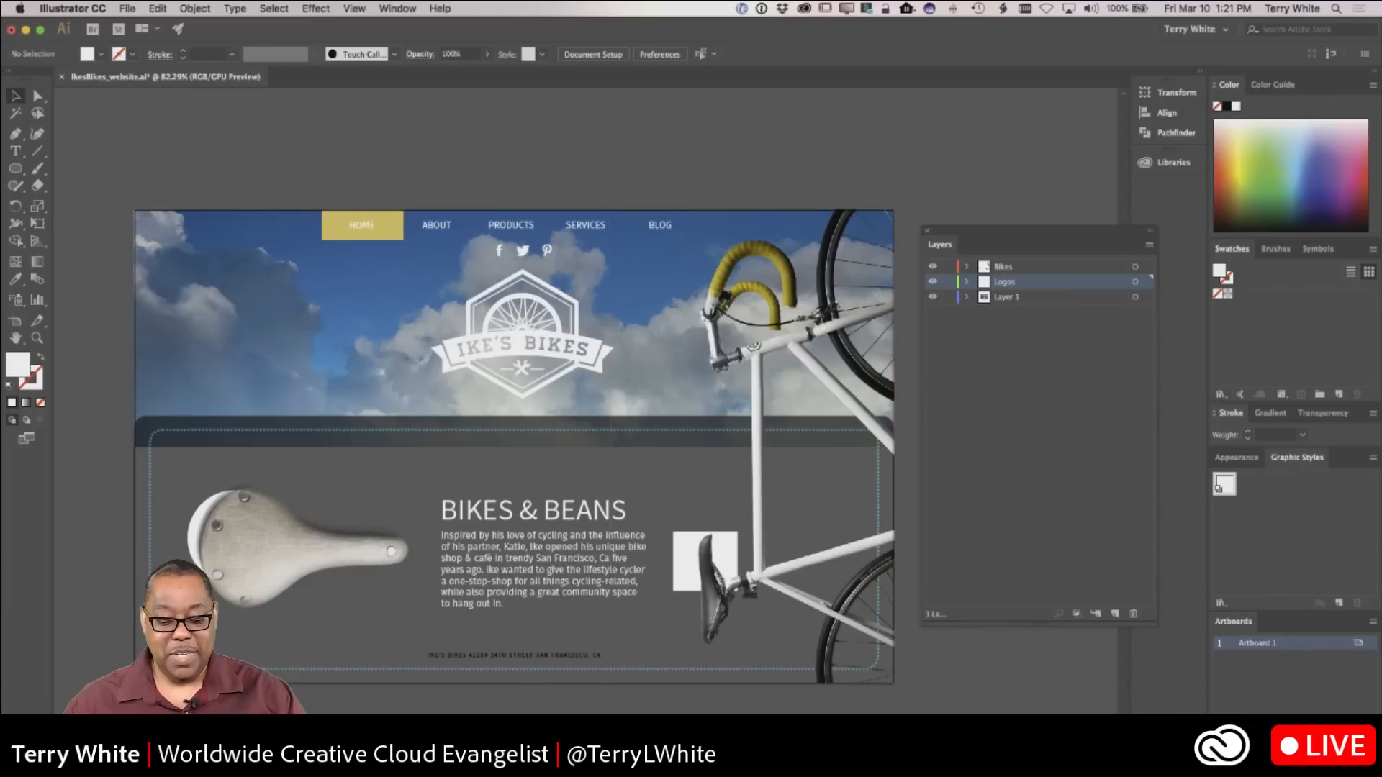
Step: Switch to the captions document in InDesign and inspect Layer 1's groups in an enlarged layer list, hiding and reshowing the first group
key(super+Tab)
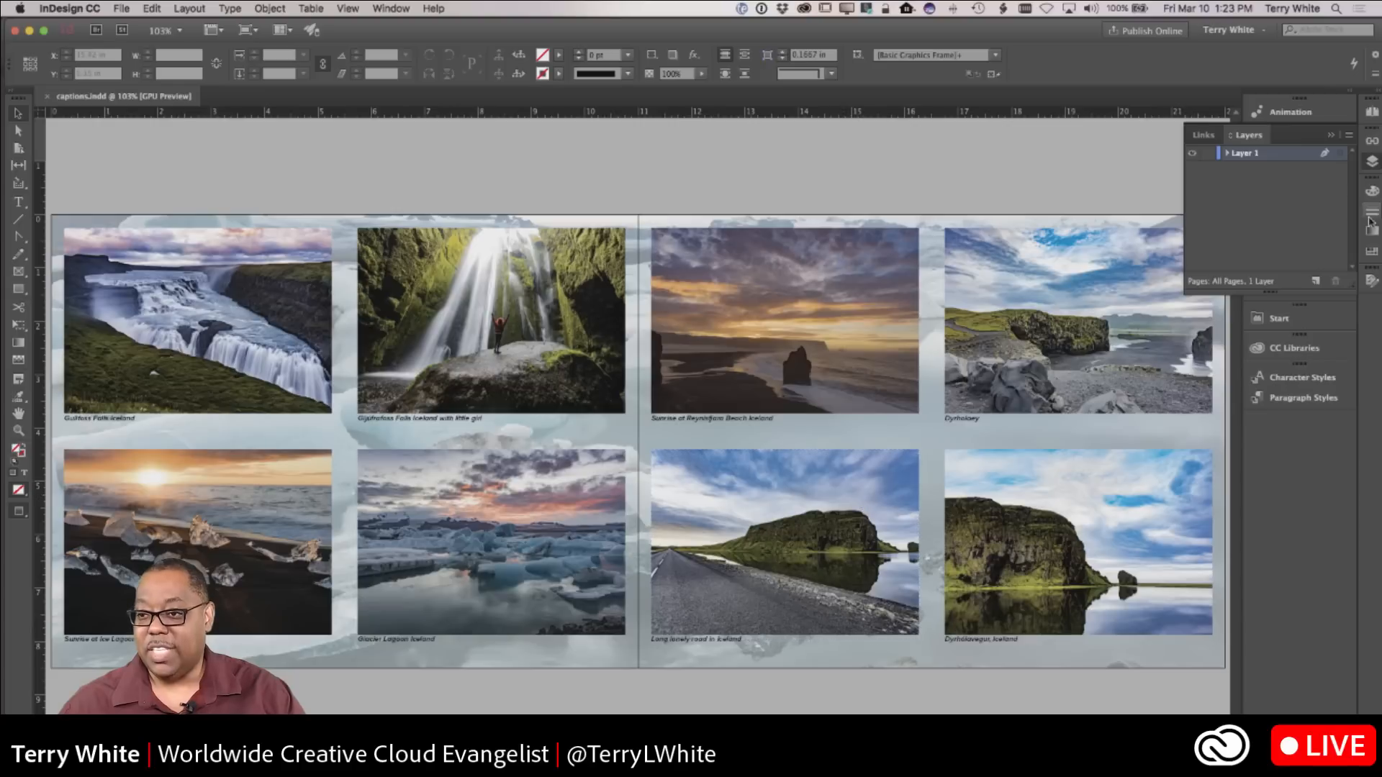
click(1228, 154)
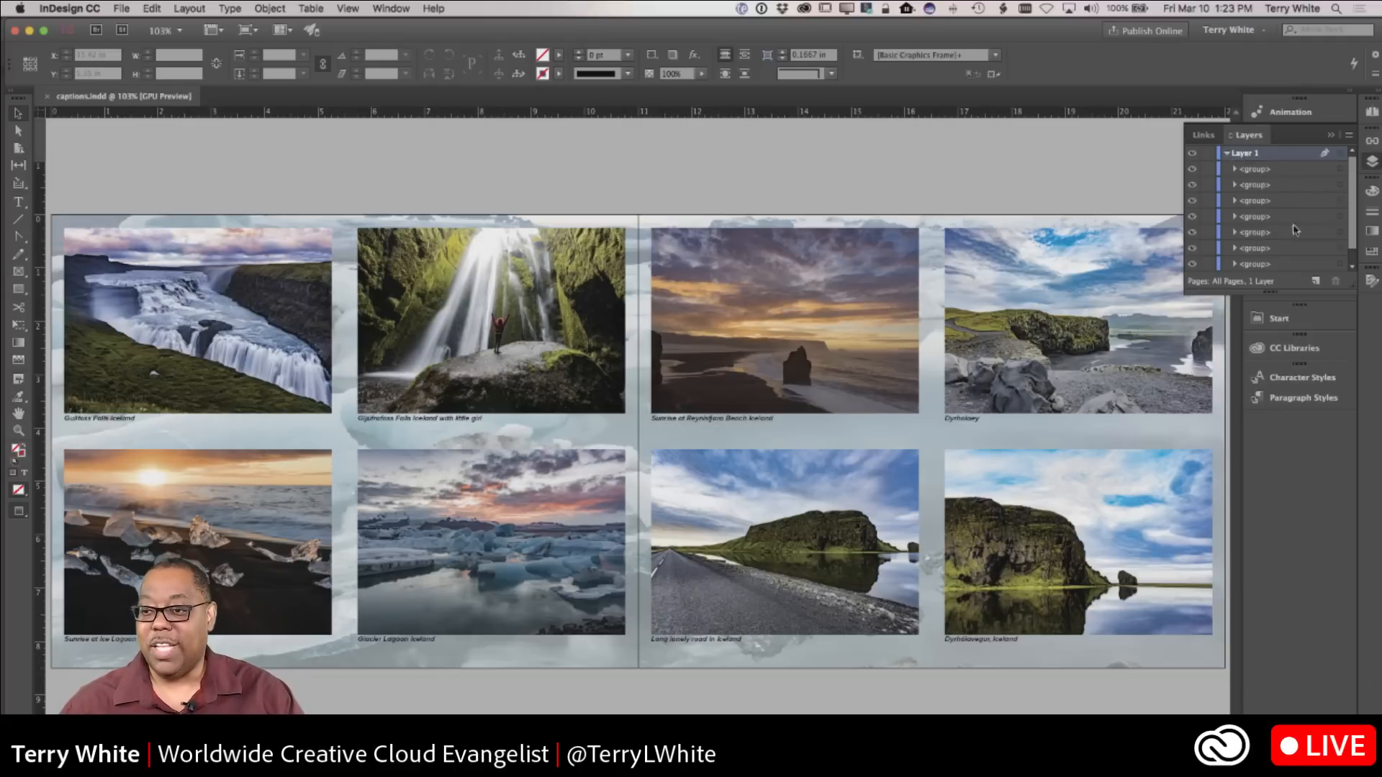
drag(1287, 289, 1287, 481)
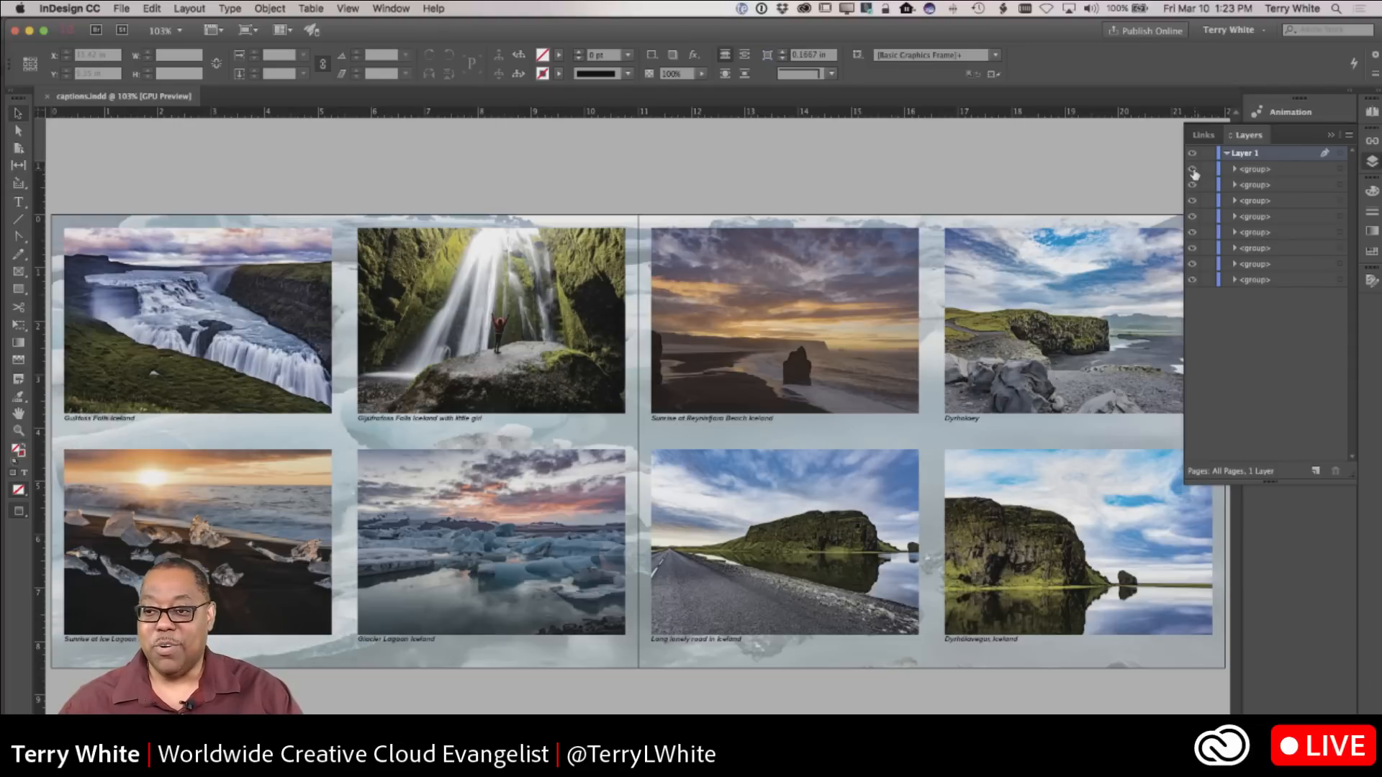
click(1192, 170)
click(1192, 170)
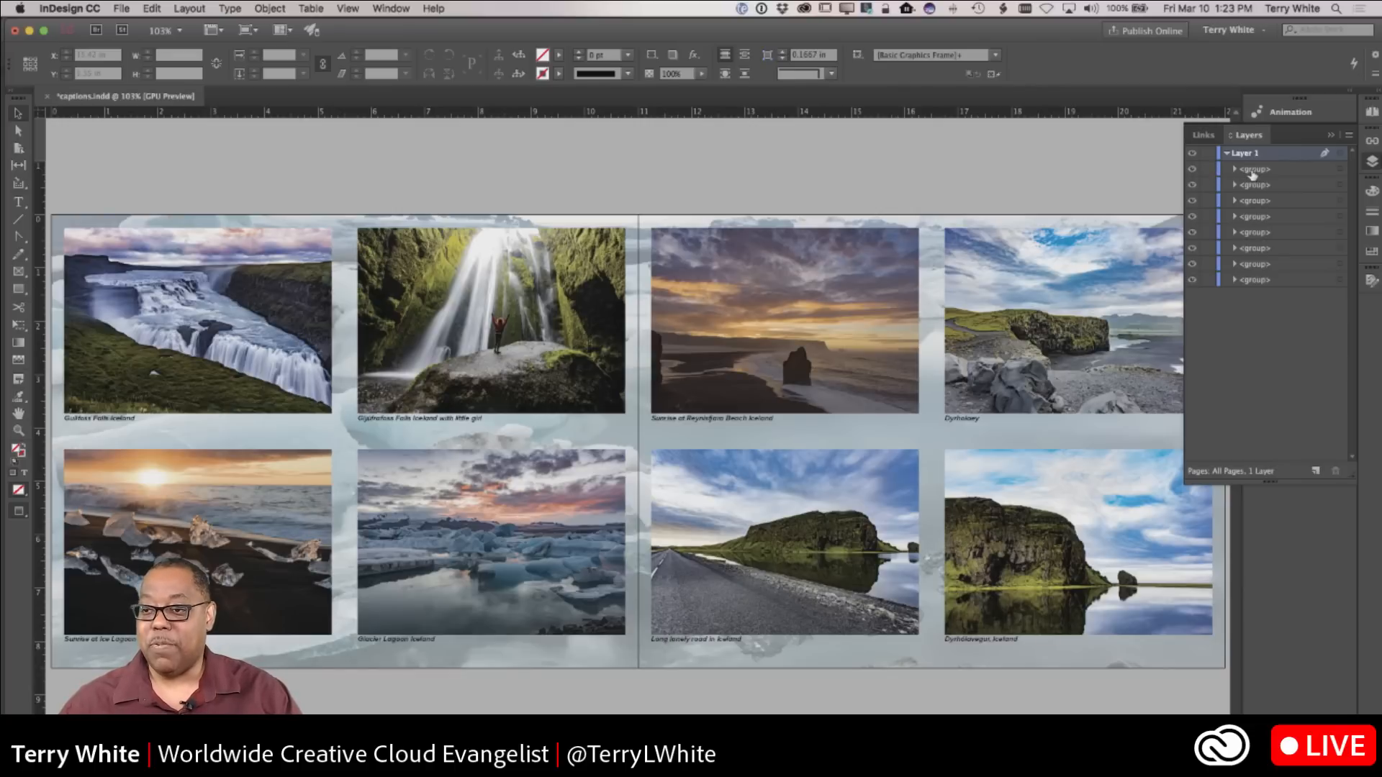
click(1227, 153)
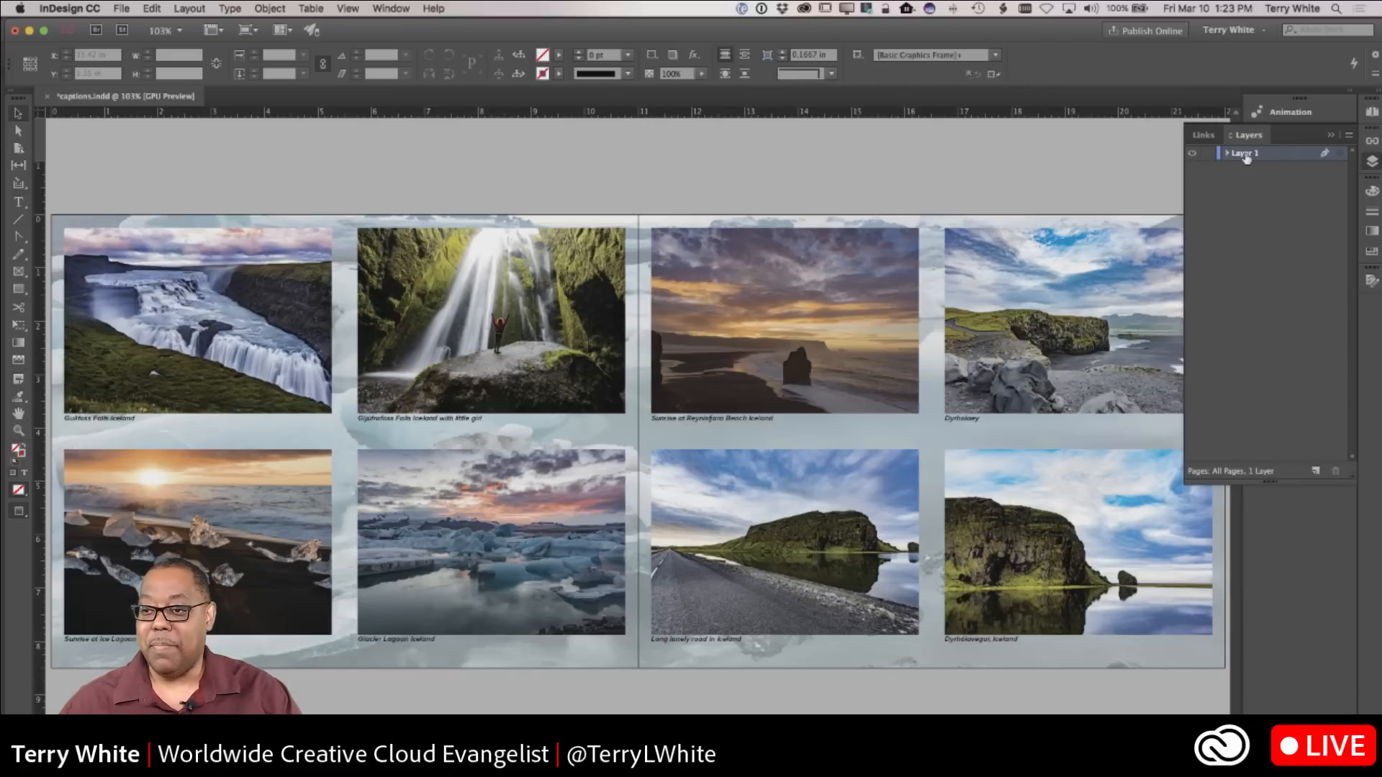
Step: Rename Layer 1 as Background
double_click(1244, 154)
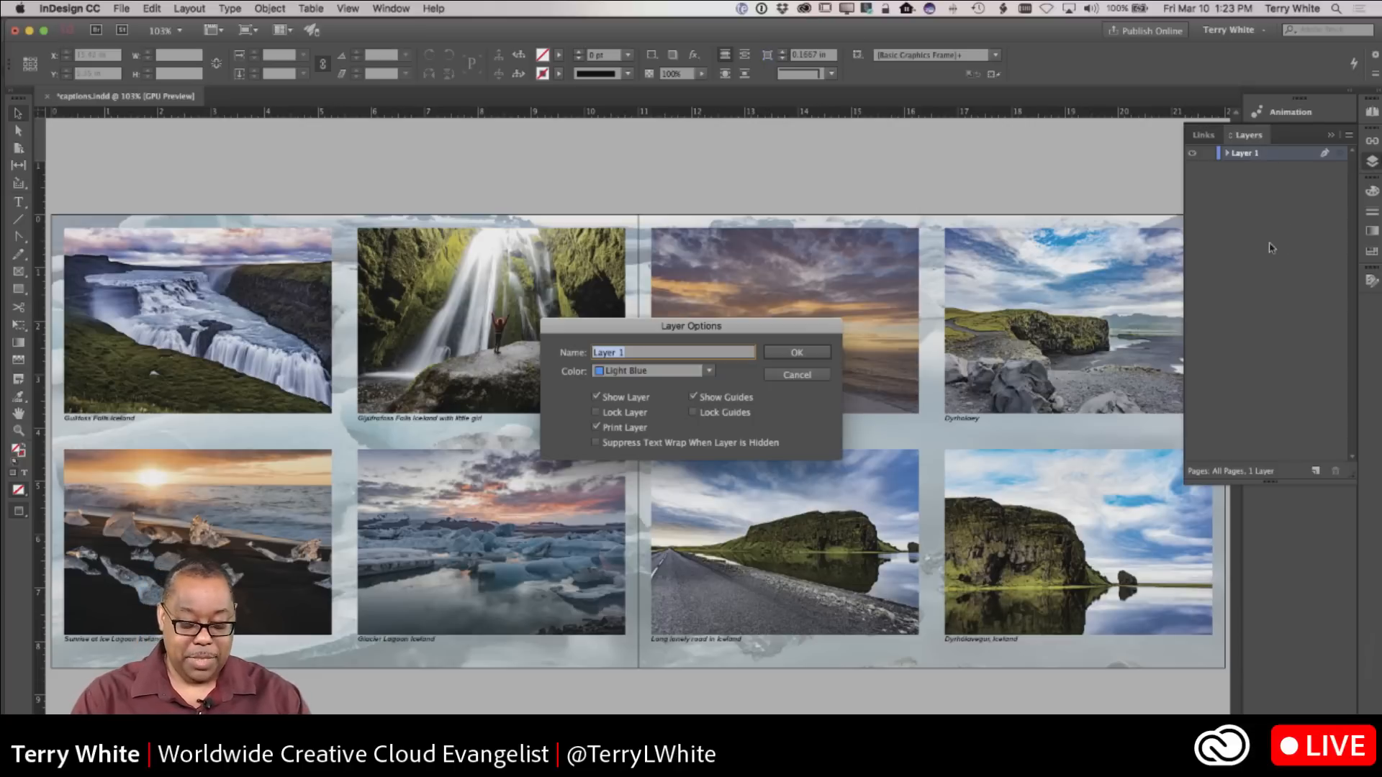
text(B)
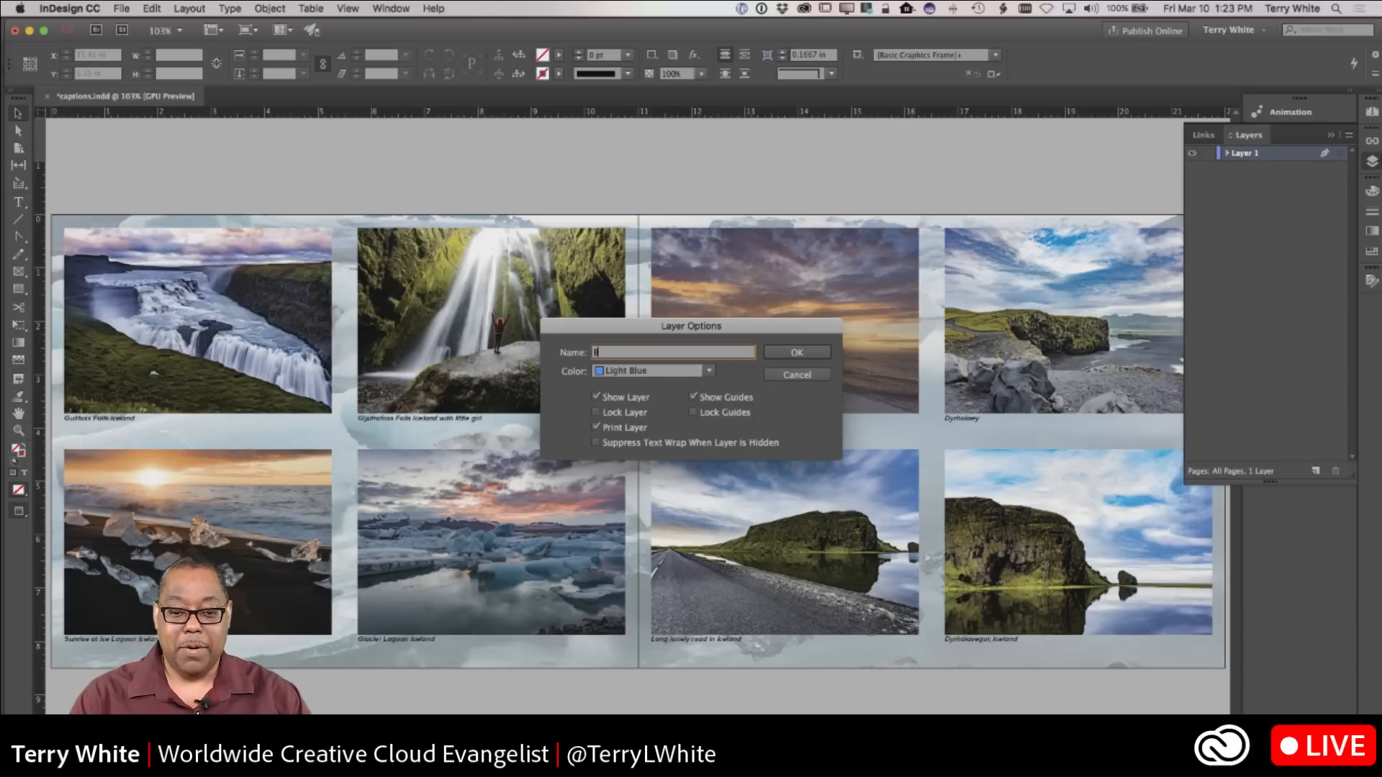
text(ackground)
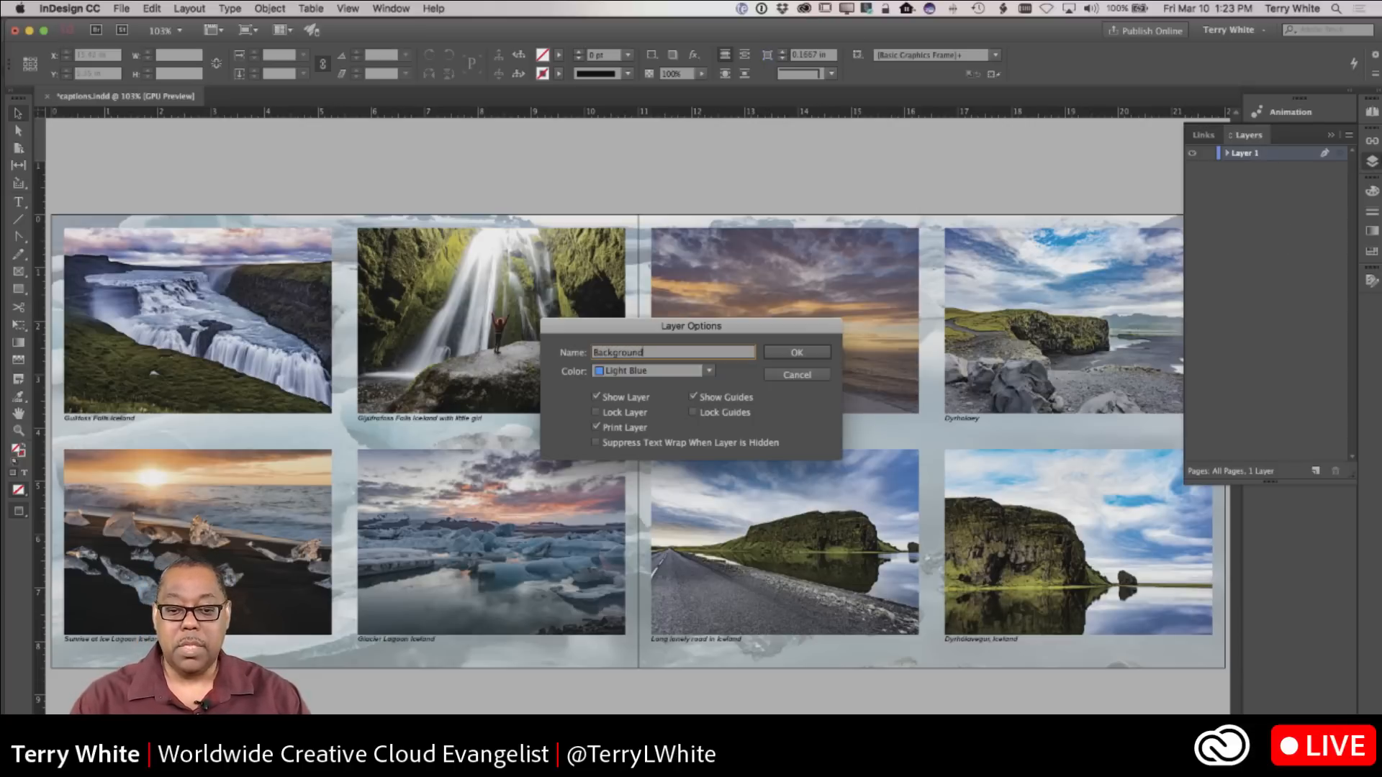
key(Return)
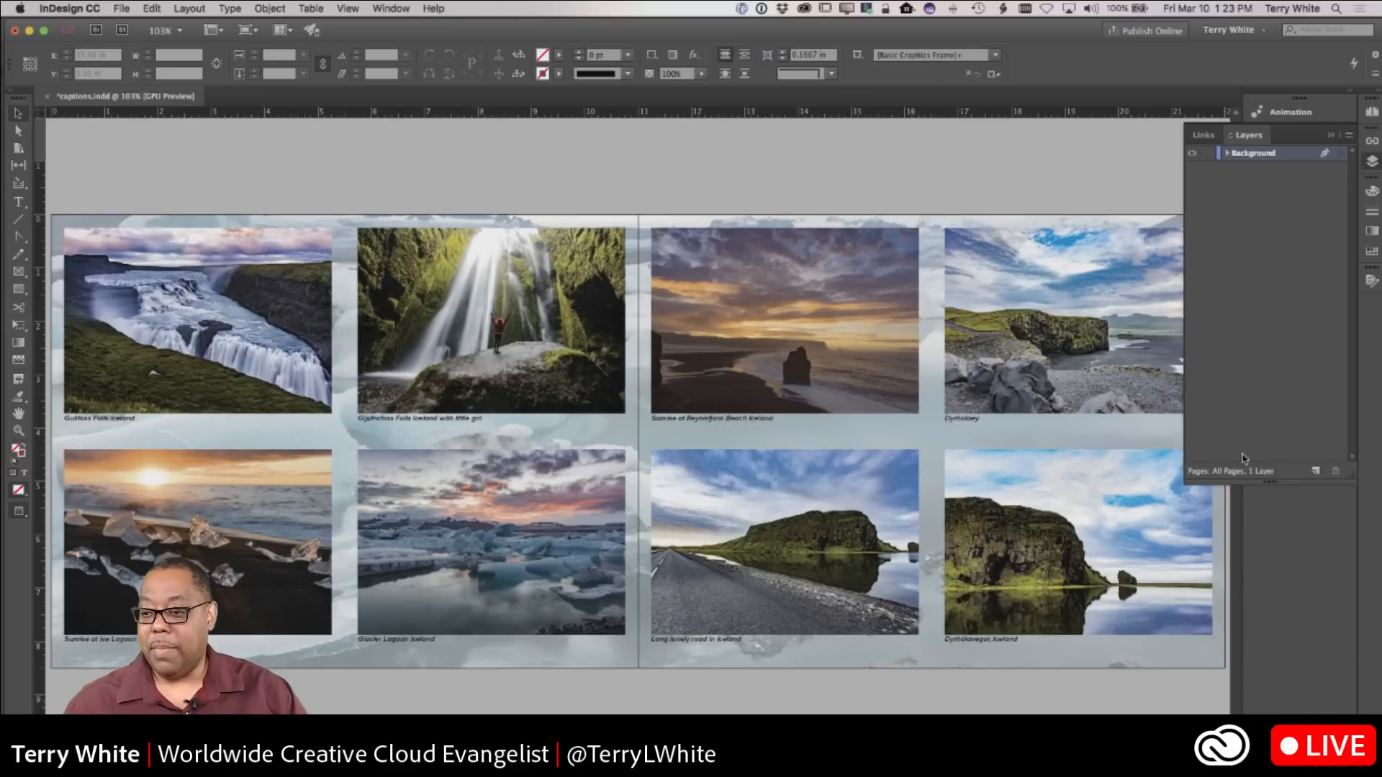
Step: Create a new layer above Background and name it Photos
click(1316, 470)
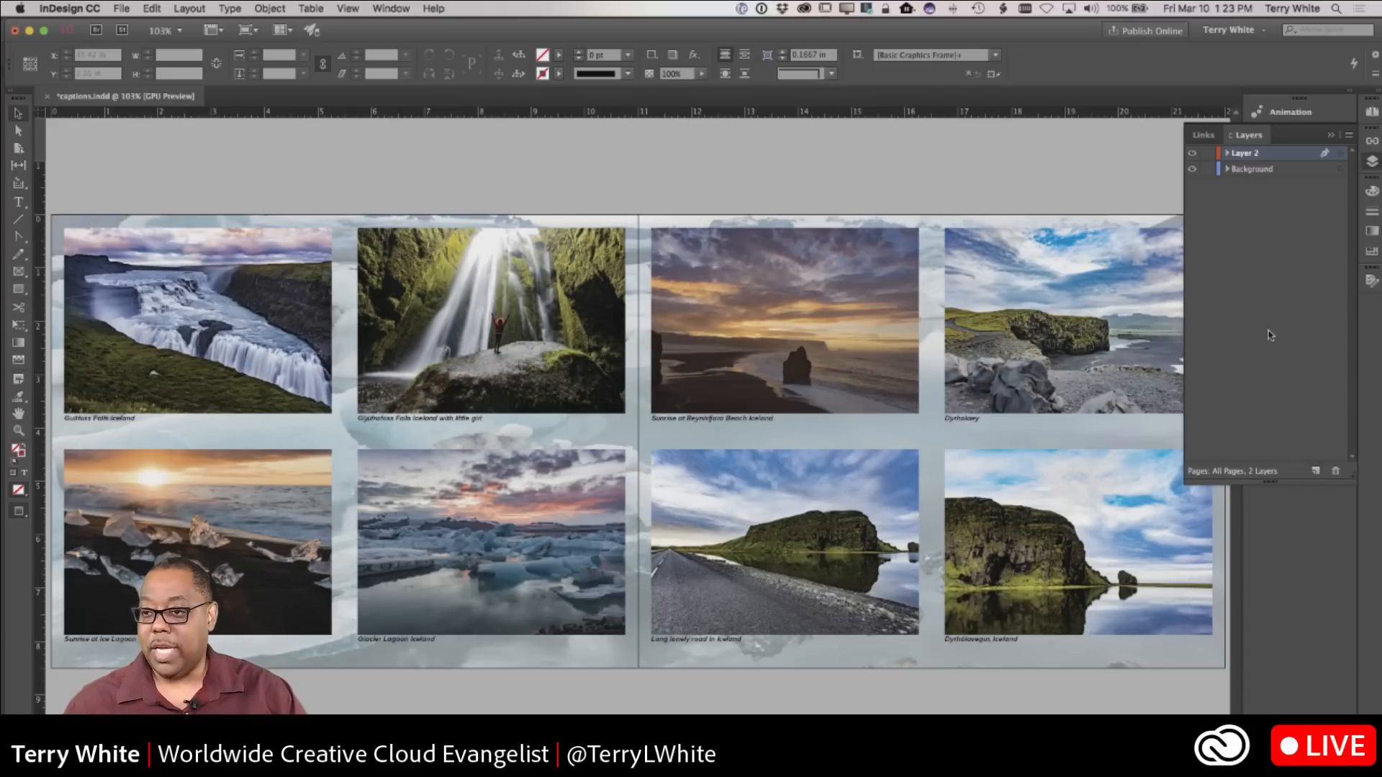
double_click(1243, 154)
text(Photos)
key(Return)
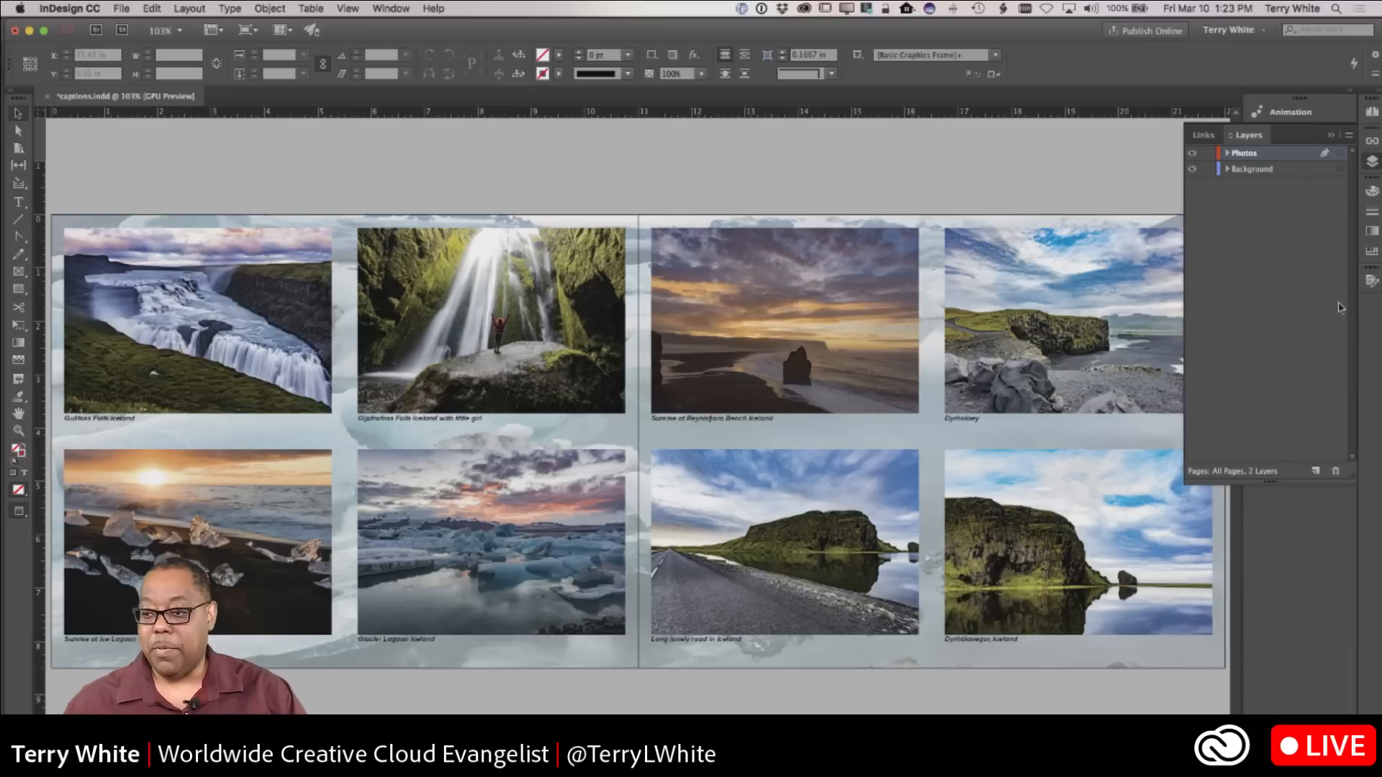
Step: Create another layer above Photos and name it Text
click(1314, 472)
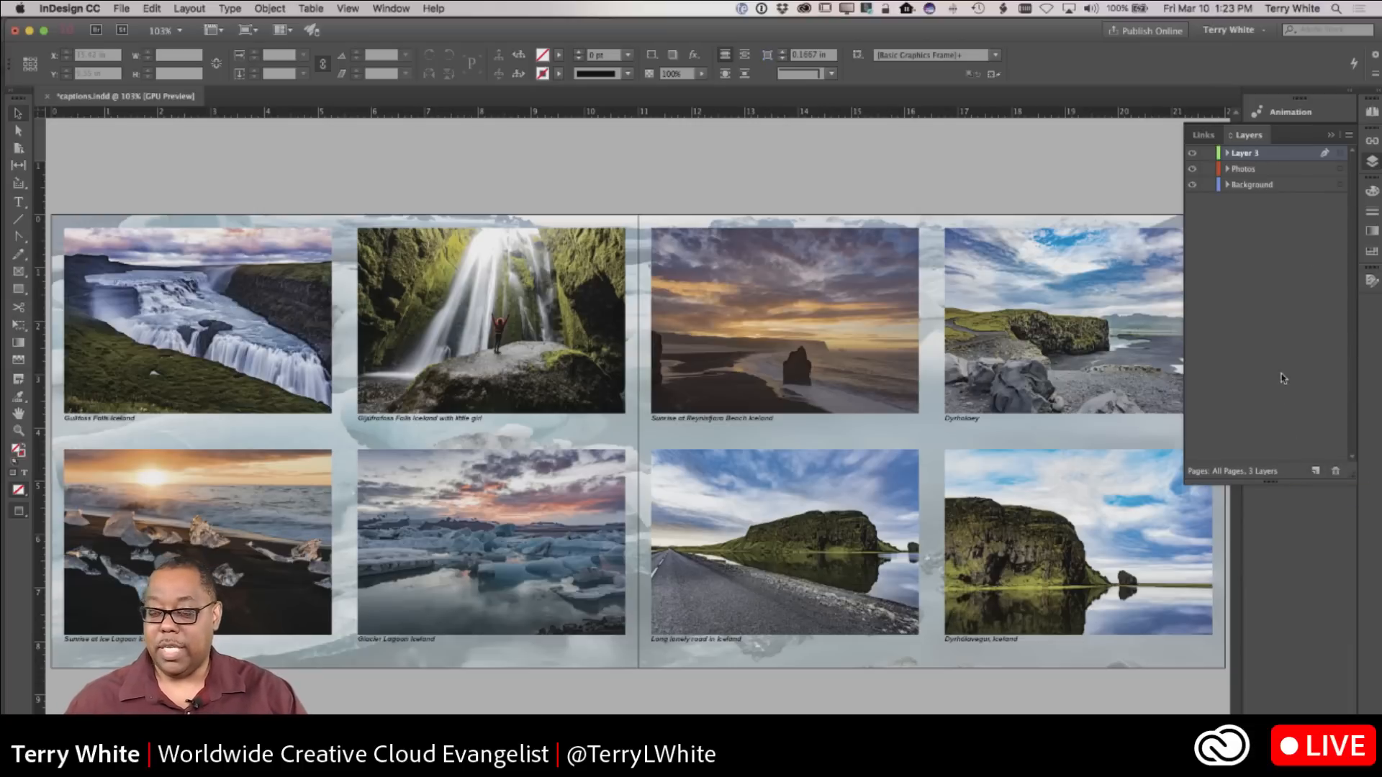
double_click(1249, 155)
text(Text)
key(Return)
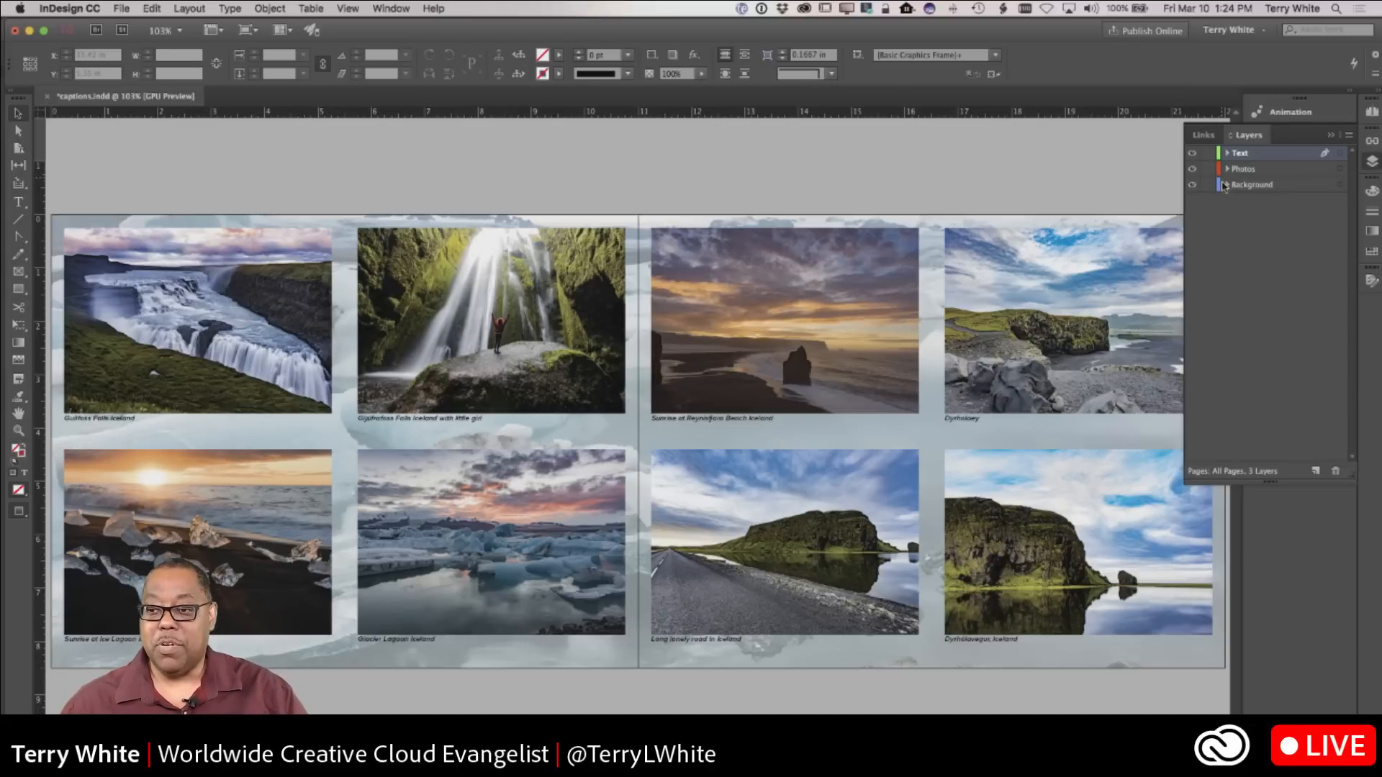
Step: Inspect the first group within the Background layer and ungroup the Gullfoss waterfall photo from its caption
click(1226, 186)
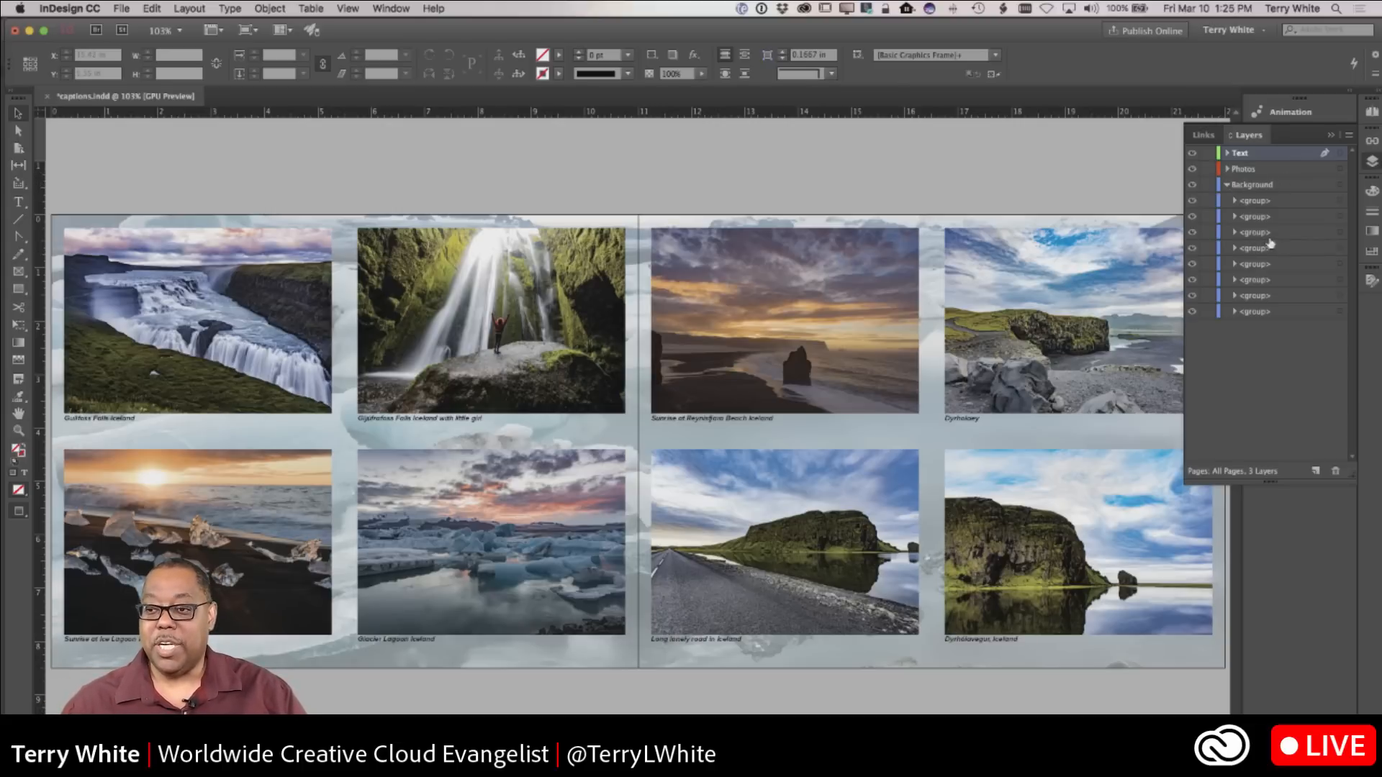
click(1234, 202)
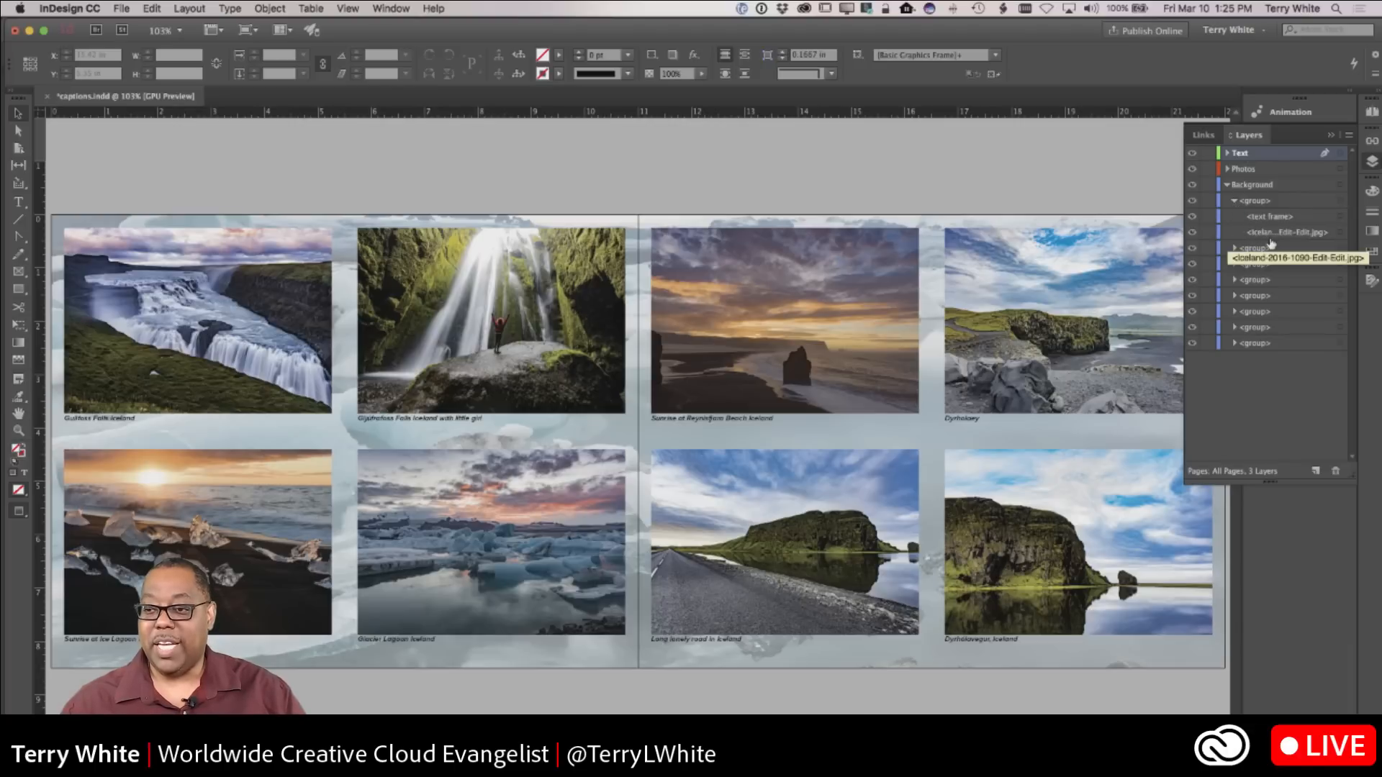
click(1234, 201)
click(198, 321)
click(284, 316)
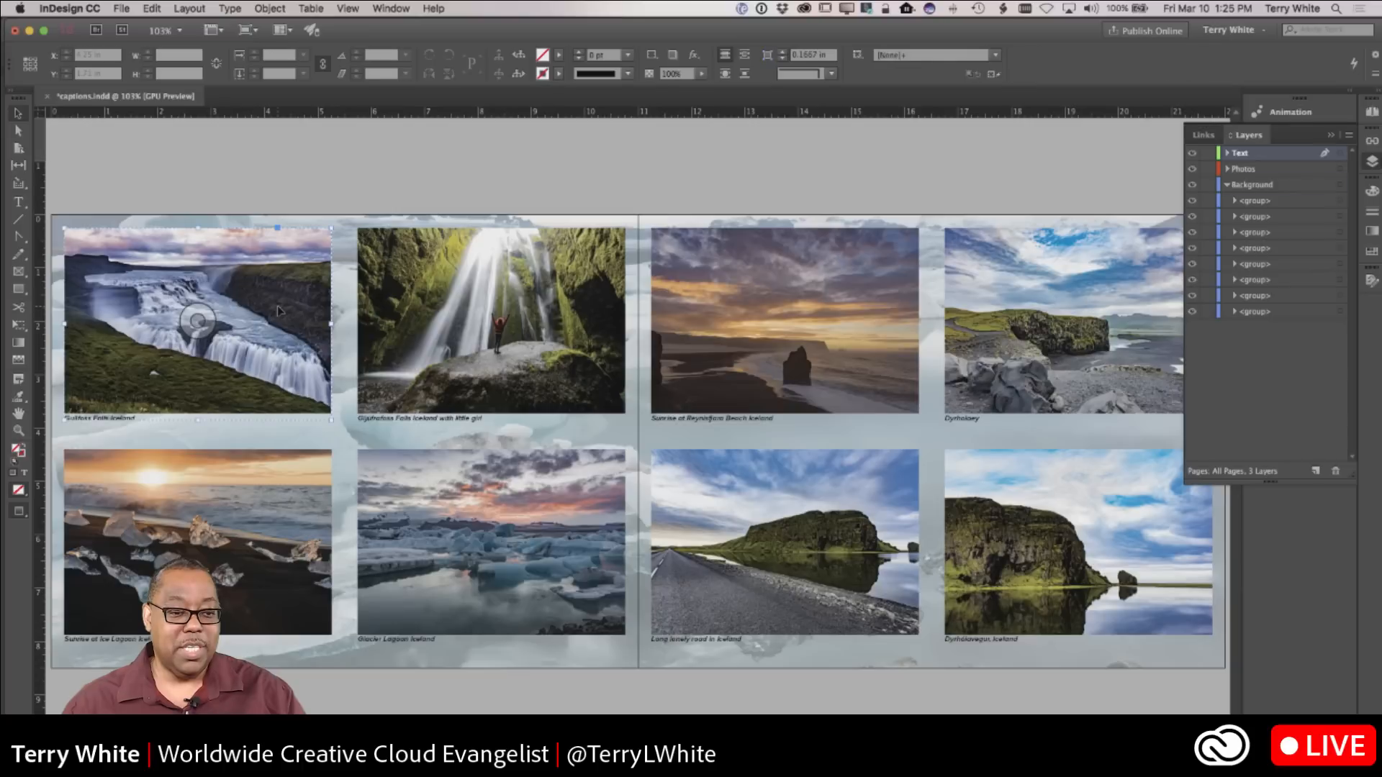
click(271, 9)
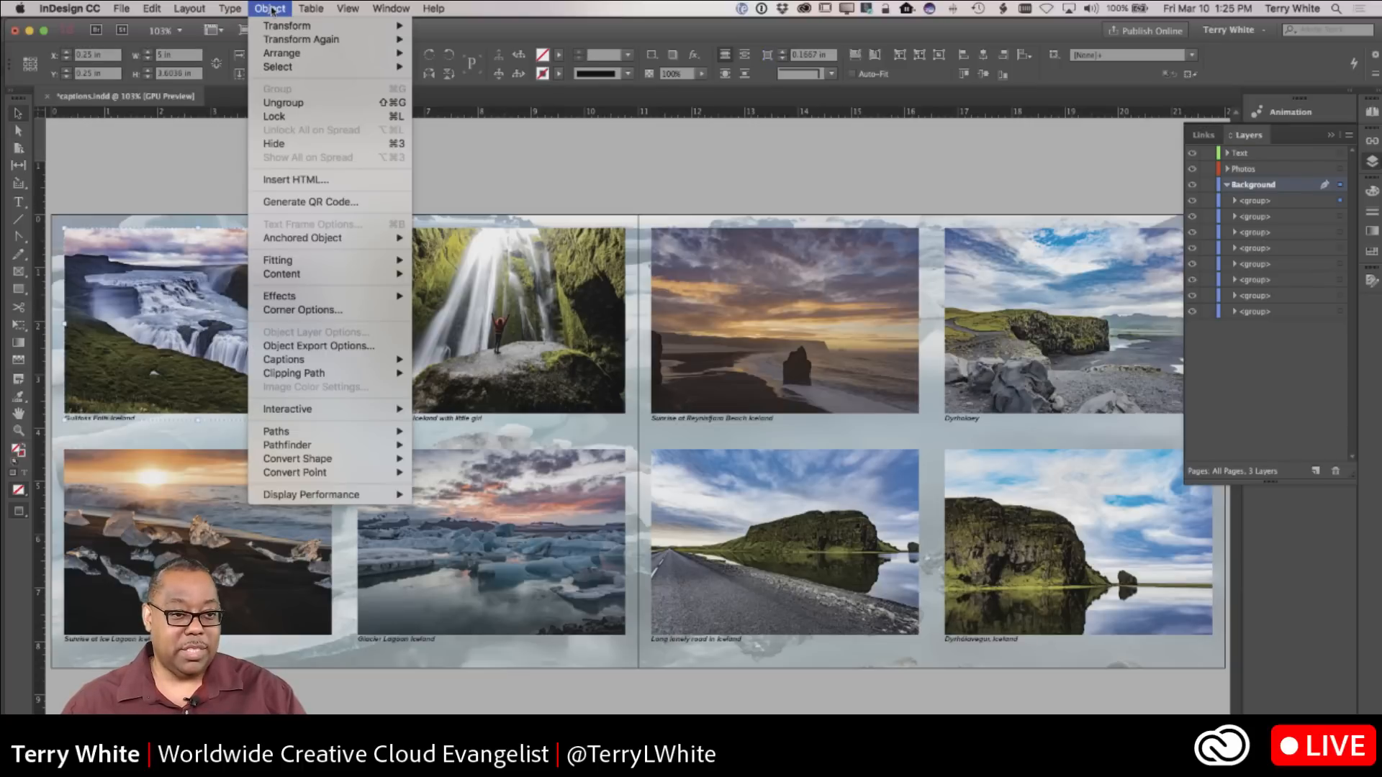
click(284, 103)
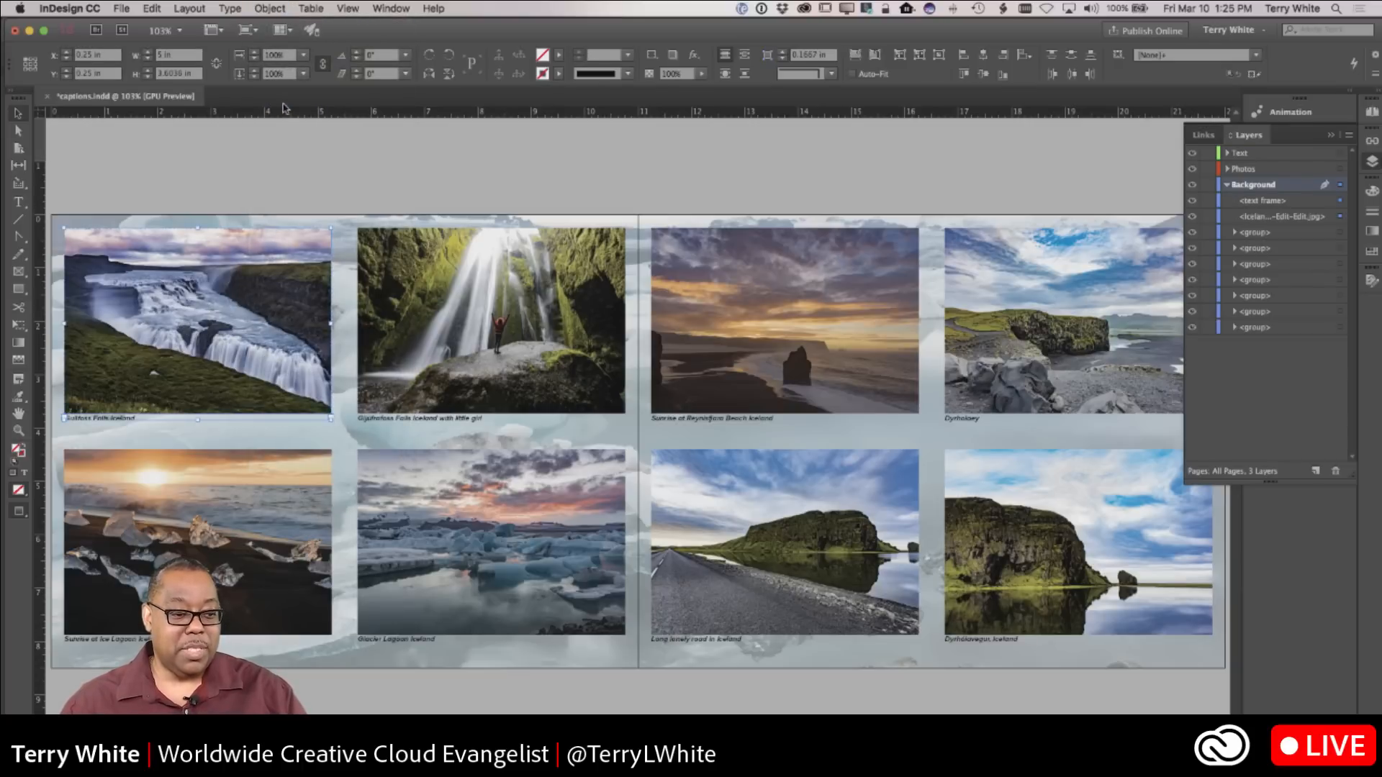
Step: Transfer the ungrouped waterfall photo to the Photos layer and its caption frame to the Text layer, then collapse Background
click(1280, 412)
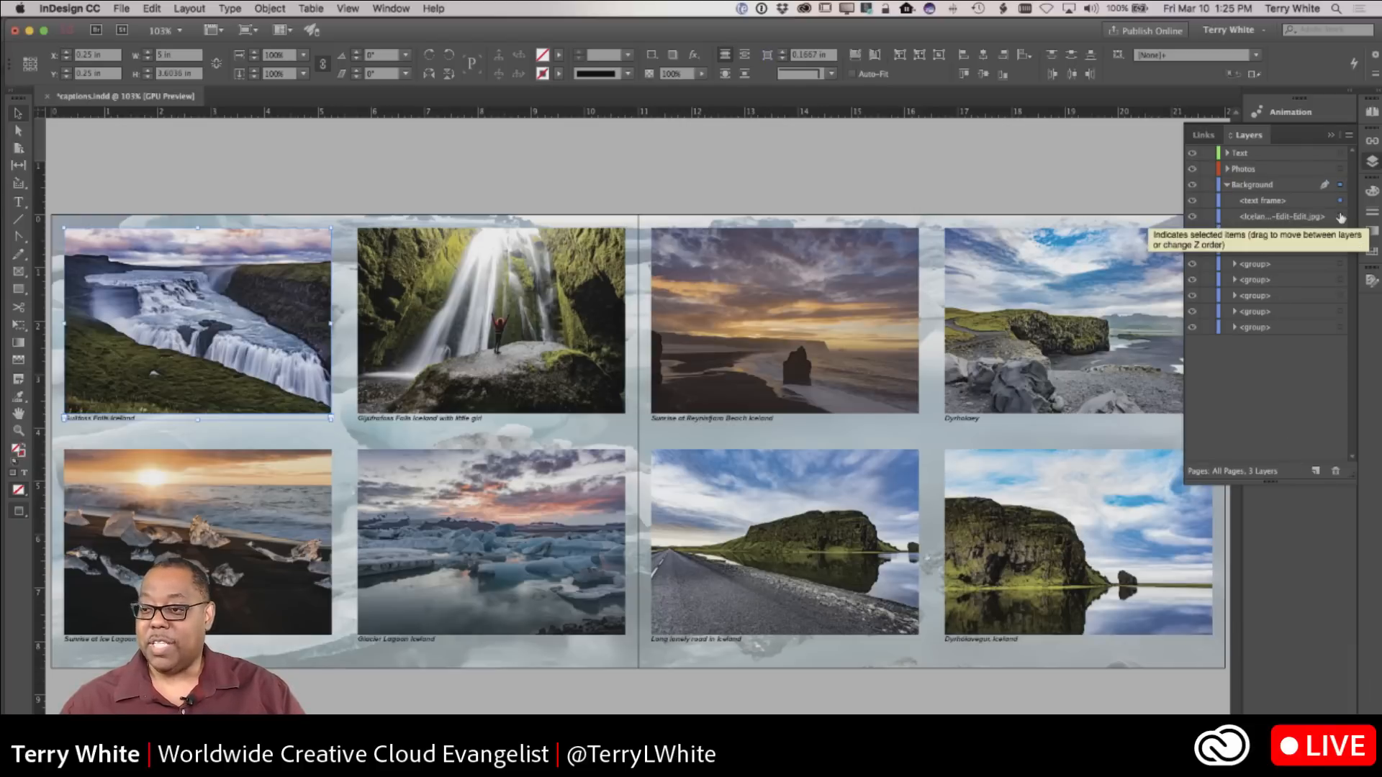
drag(1340, 218, 1336, 169)
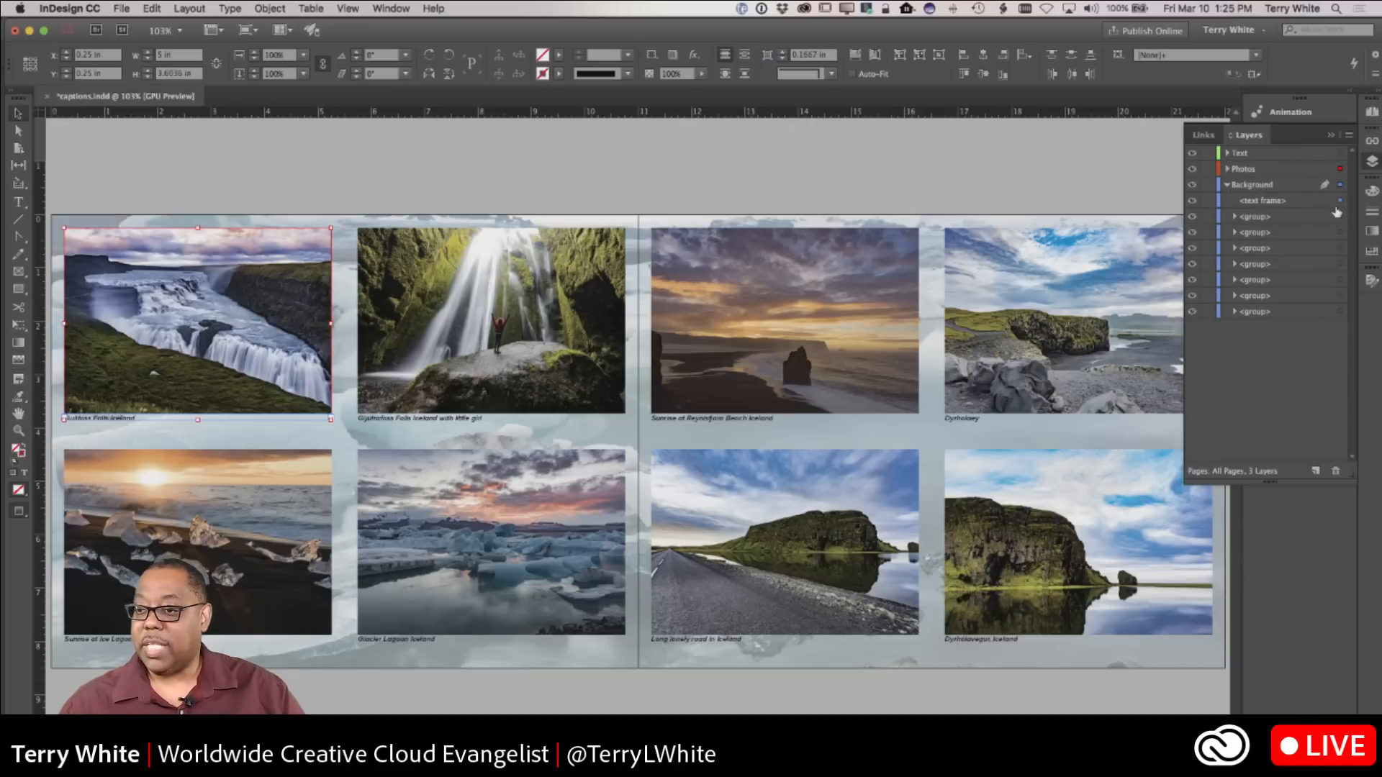
drag(1340, 151, 1340, 153)
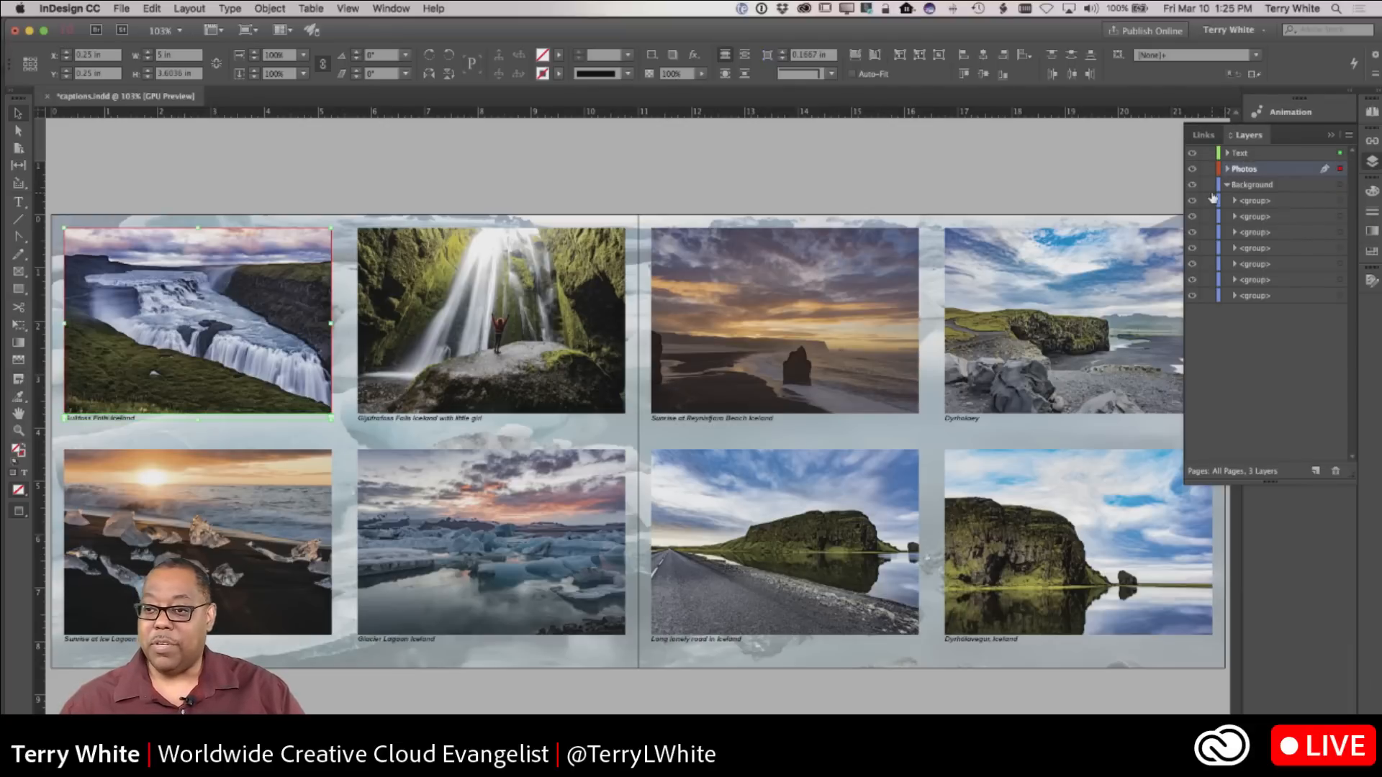
click(1226, 185)
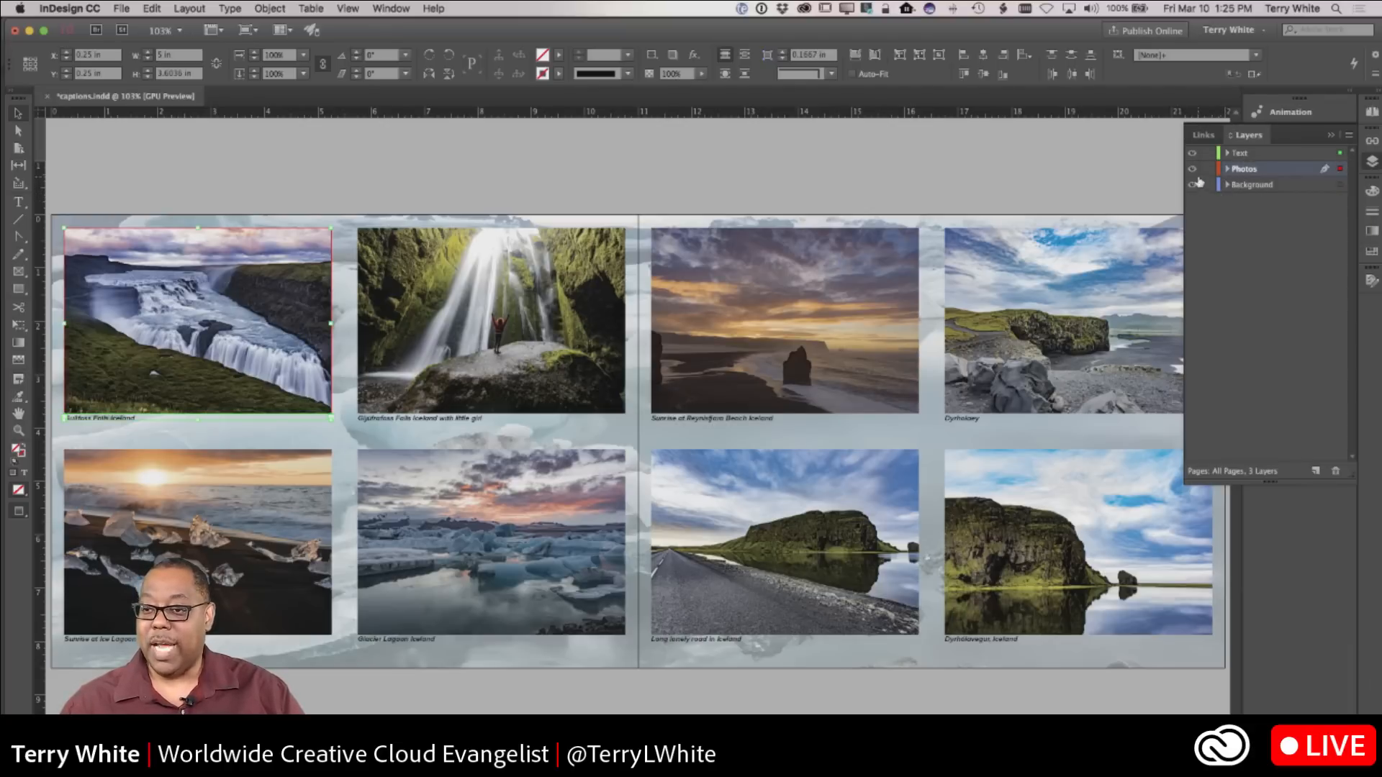
Step: Toggle the visibility of the Photos and Text layers off and on to check which objects each one holds
click(1191, 169)
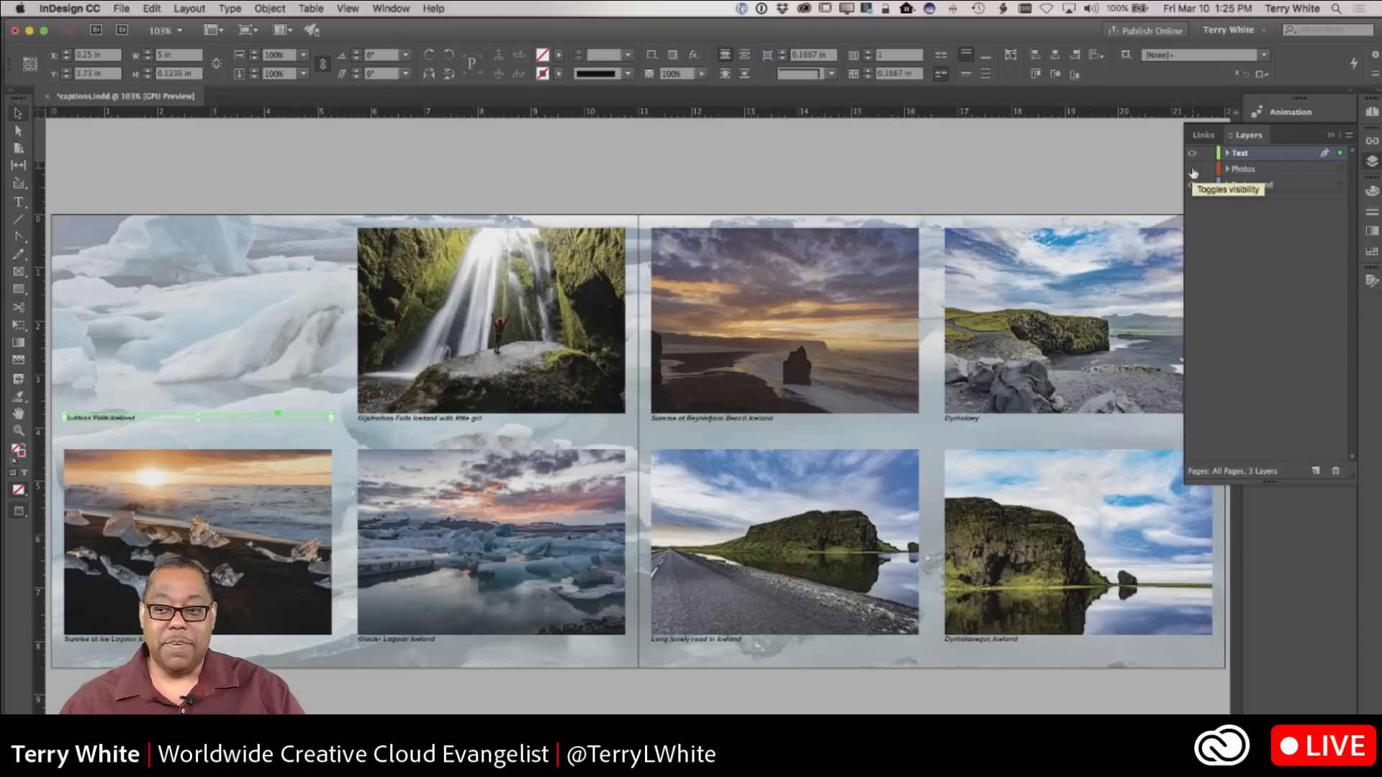
click(1193, 170)
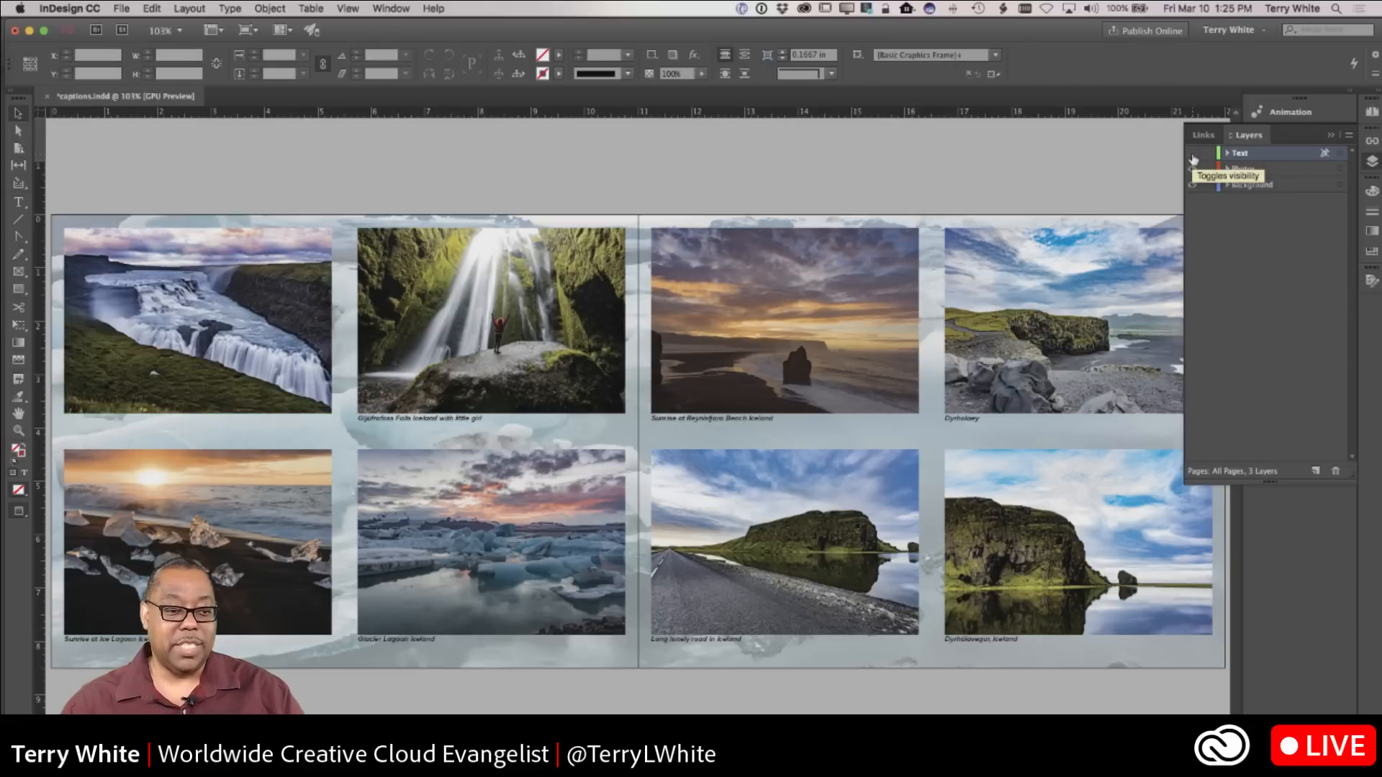
drag(1192, 154, 1193, 172)
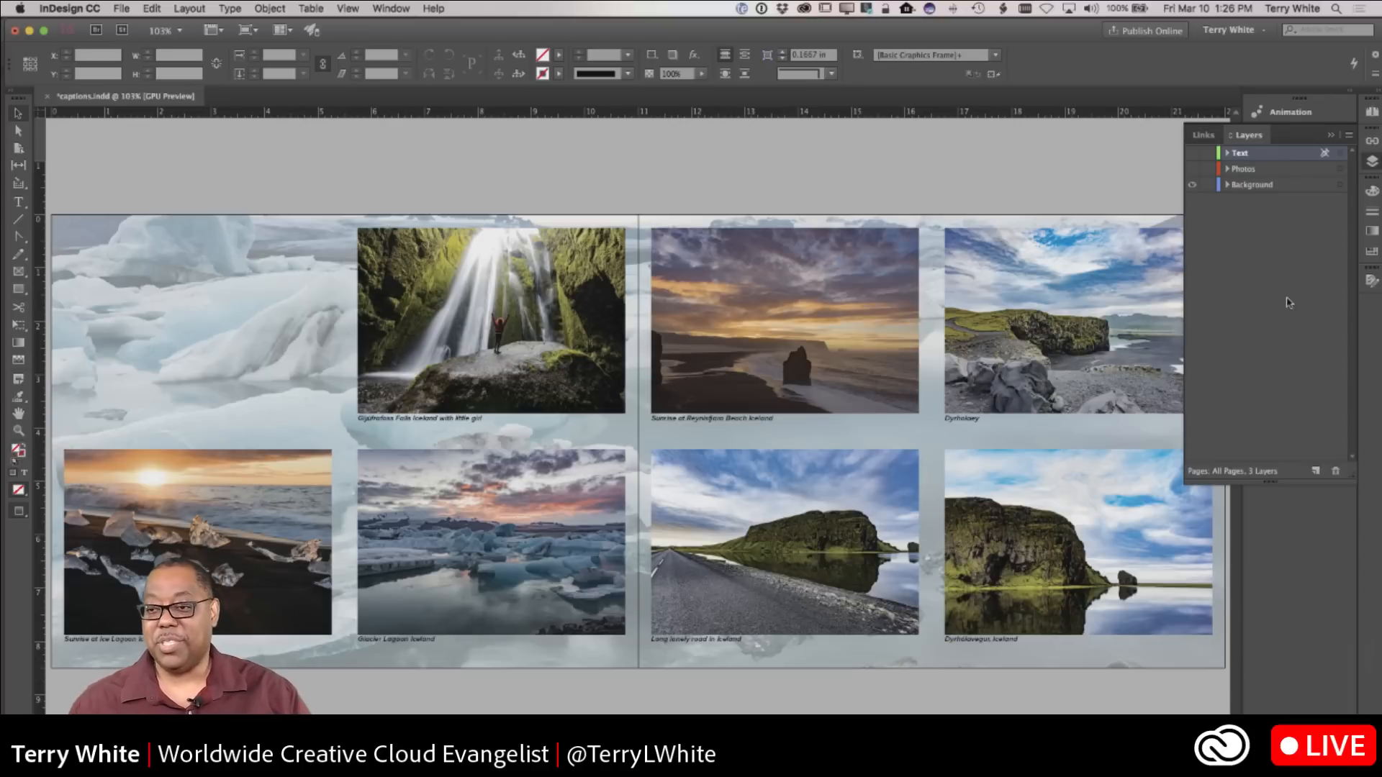
click(1193, 167)
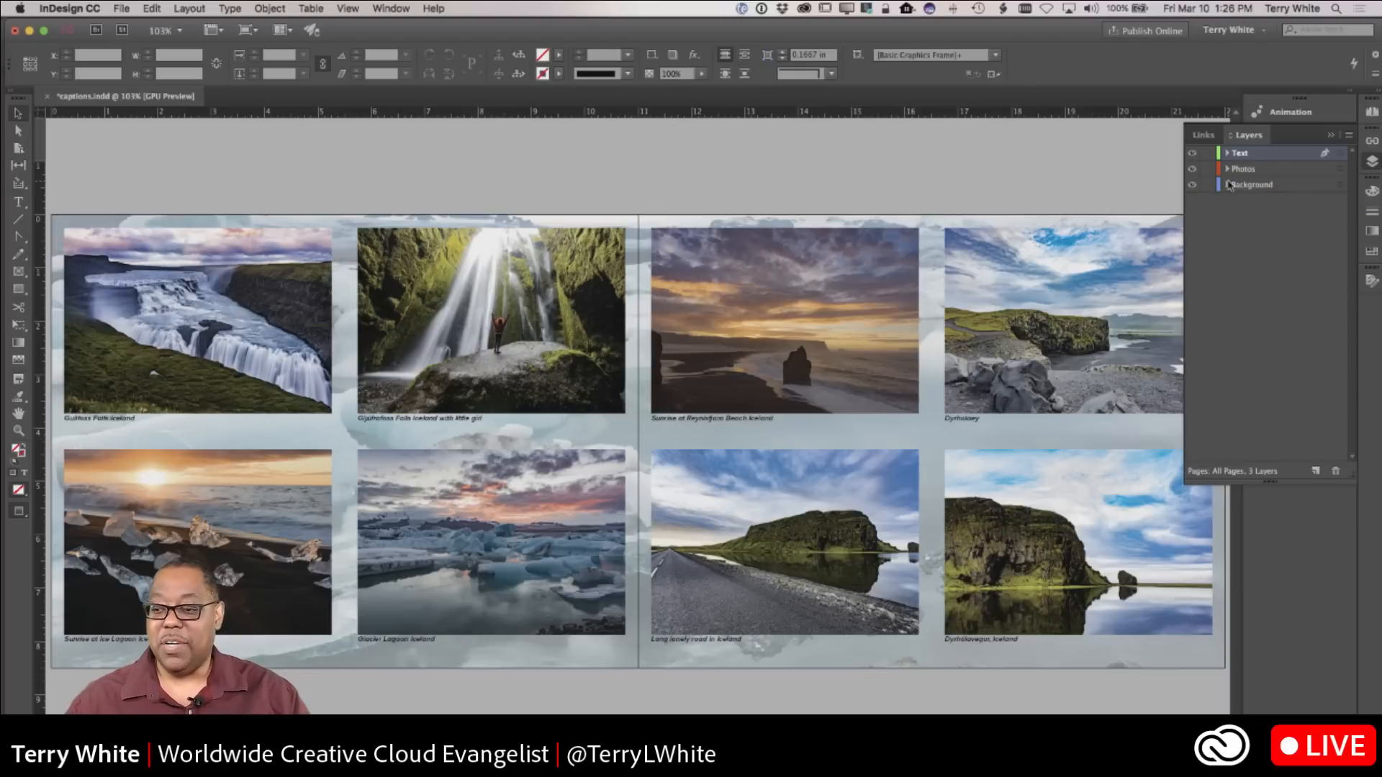
Step: Lock and unlock the whole Photos layer, then lock and unlock just the waterfall image inside it
click(1227, 170)
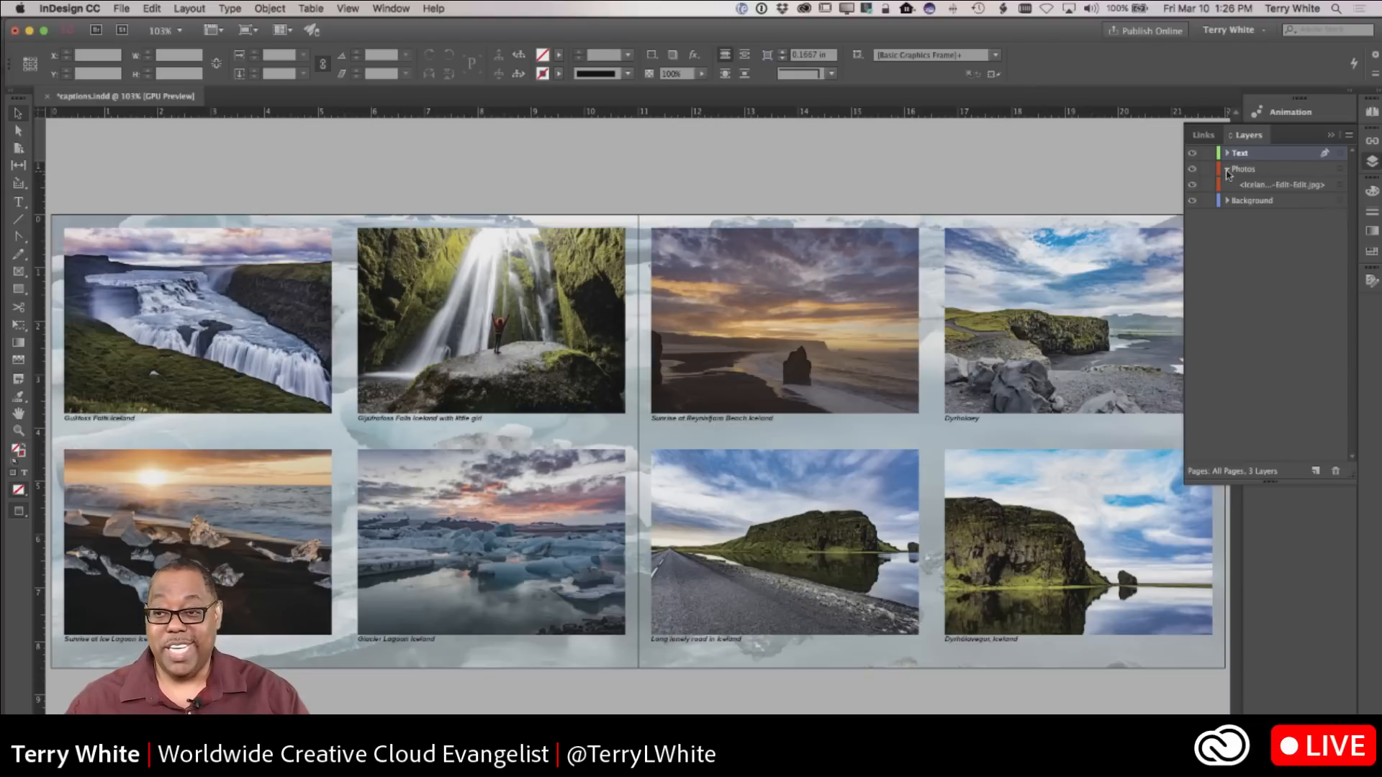
click(1227, 170)
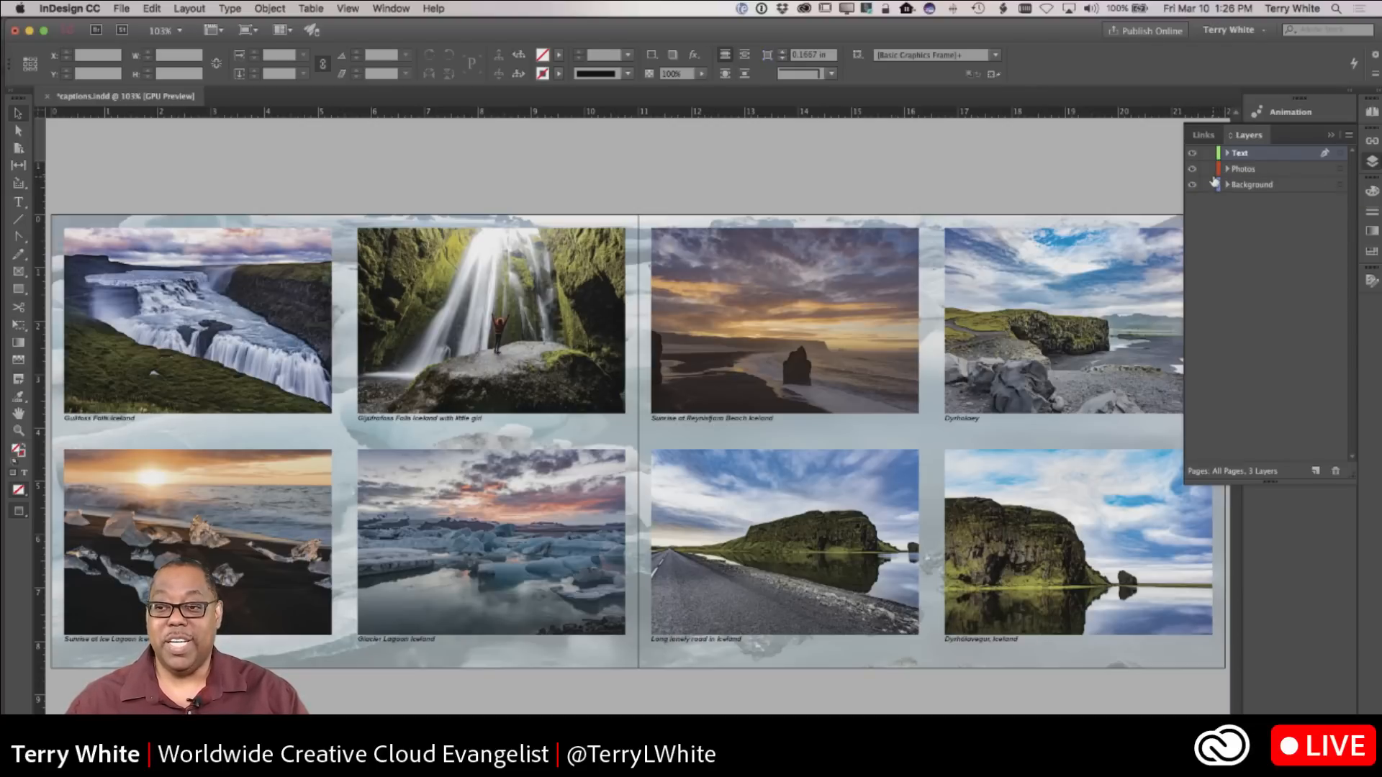
click(1208, 170)
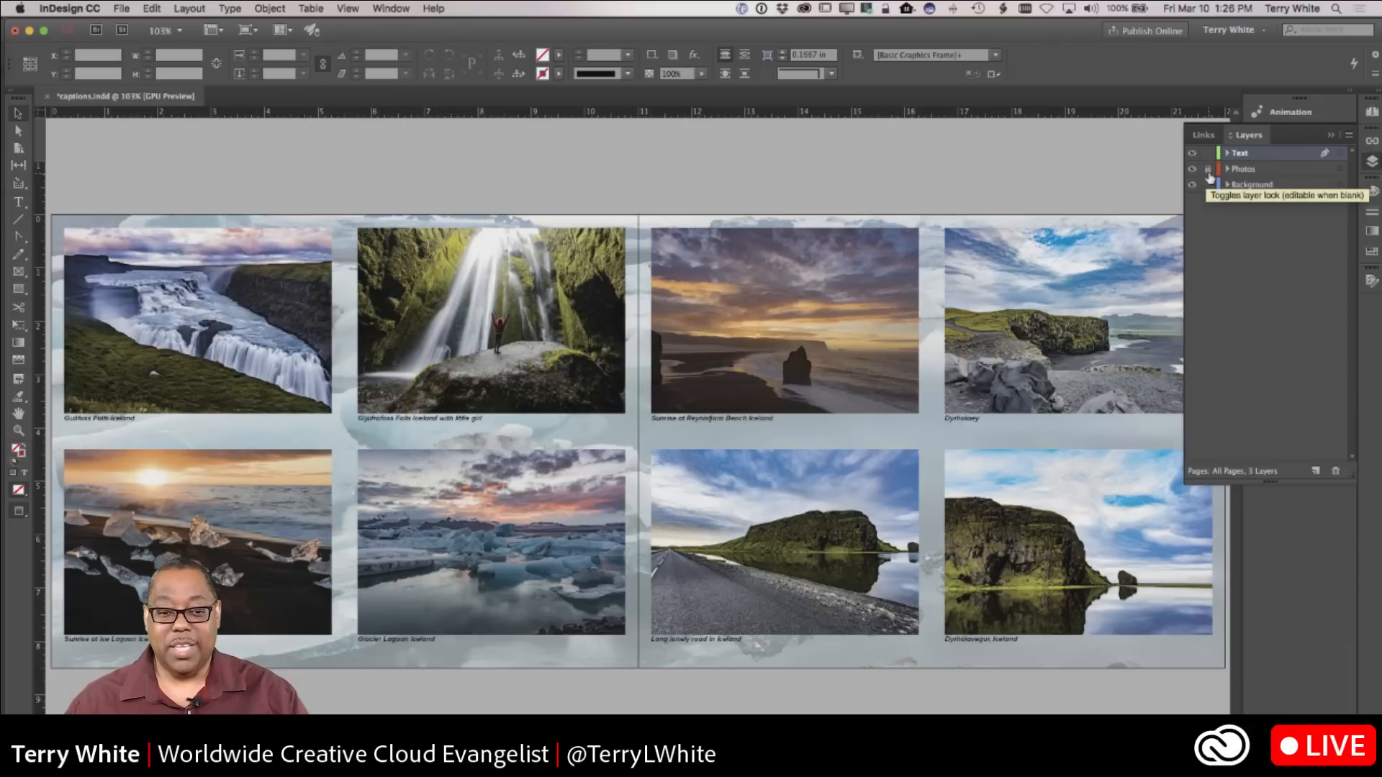
click(1209, 172)
click(1228, 170)
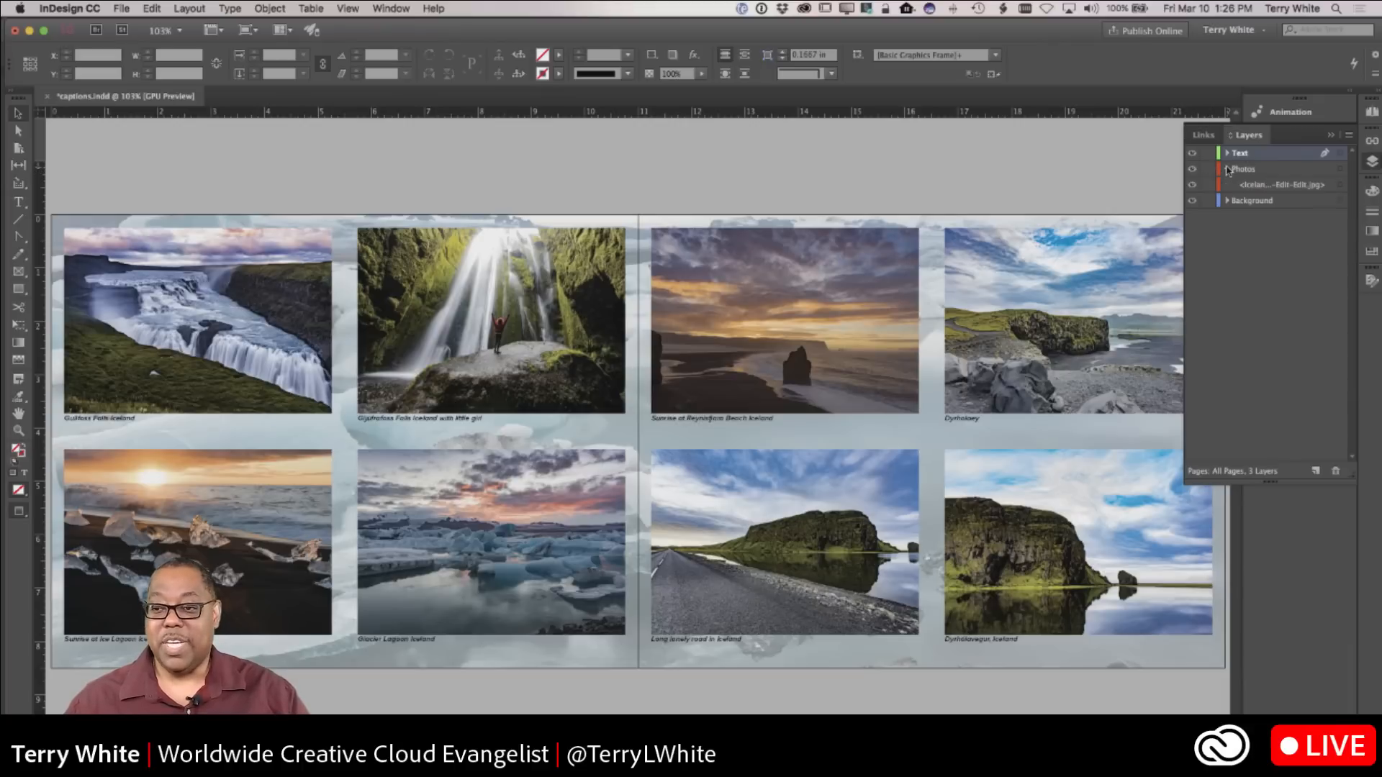
click(1230, 186)
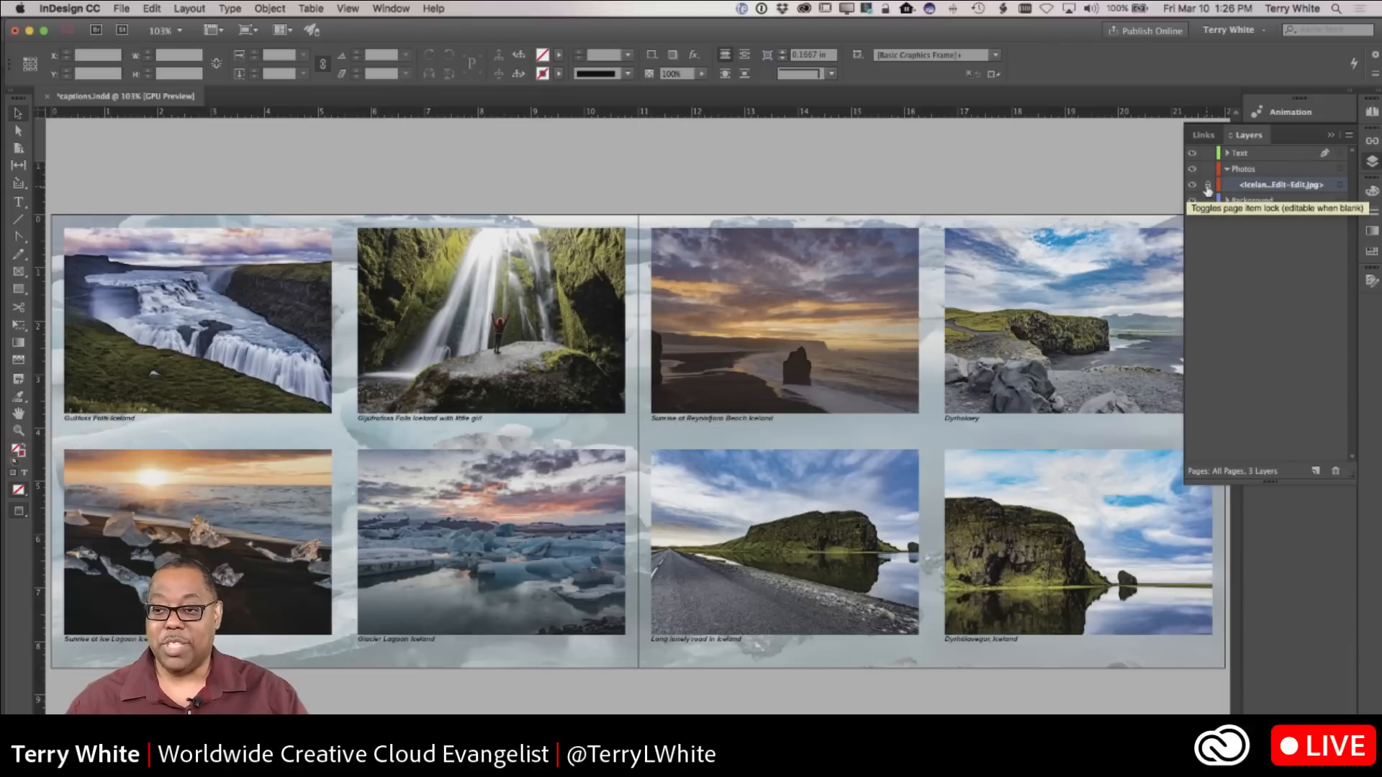
click(1208, 186)
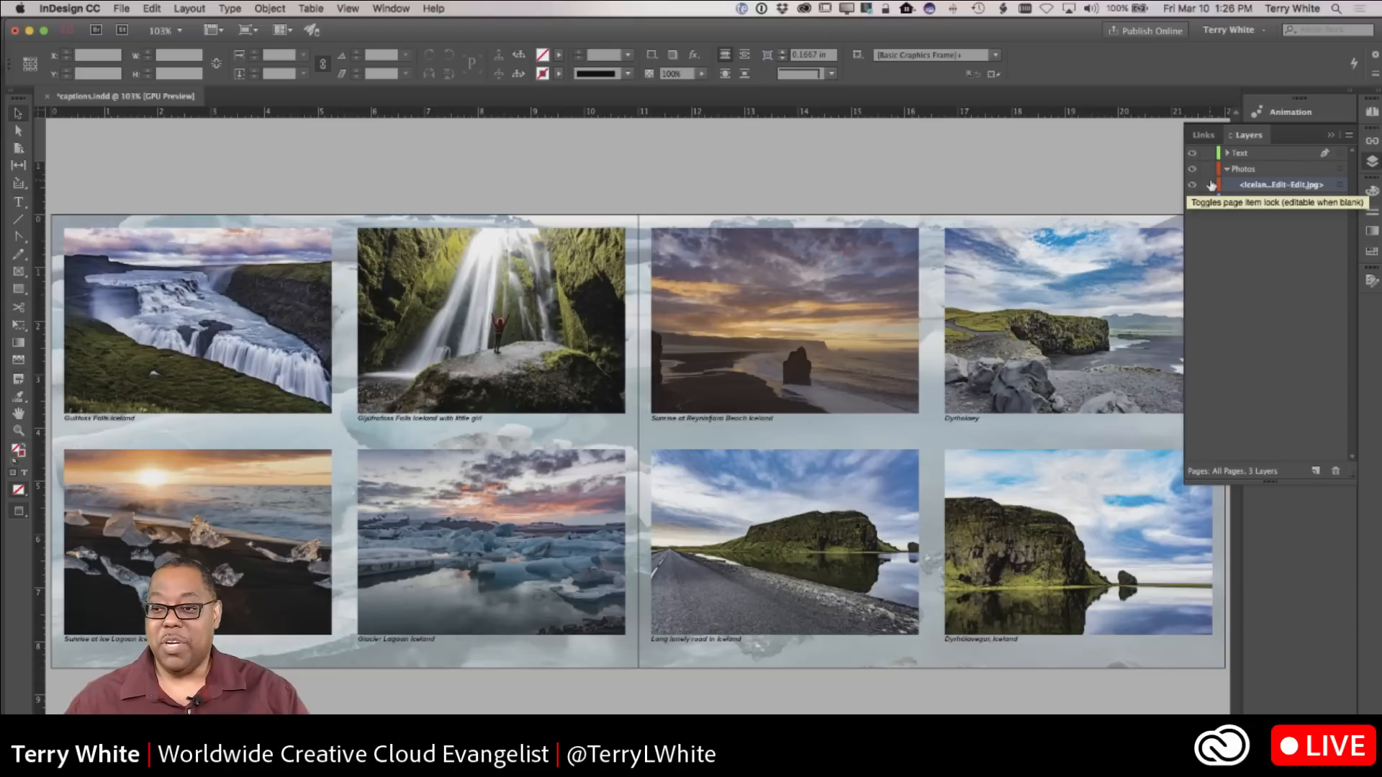
click(1226, 169)
Step: Hide the Text and Photos layers together, then show both again
drag(1192, 153, 1194, 185)
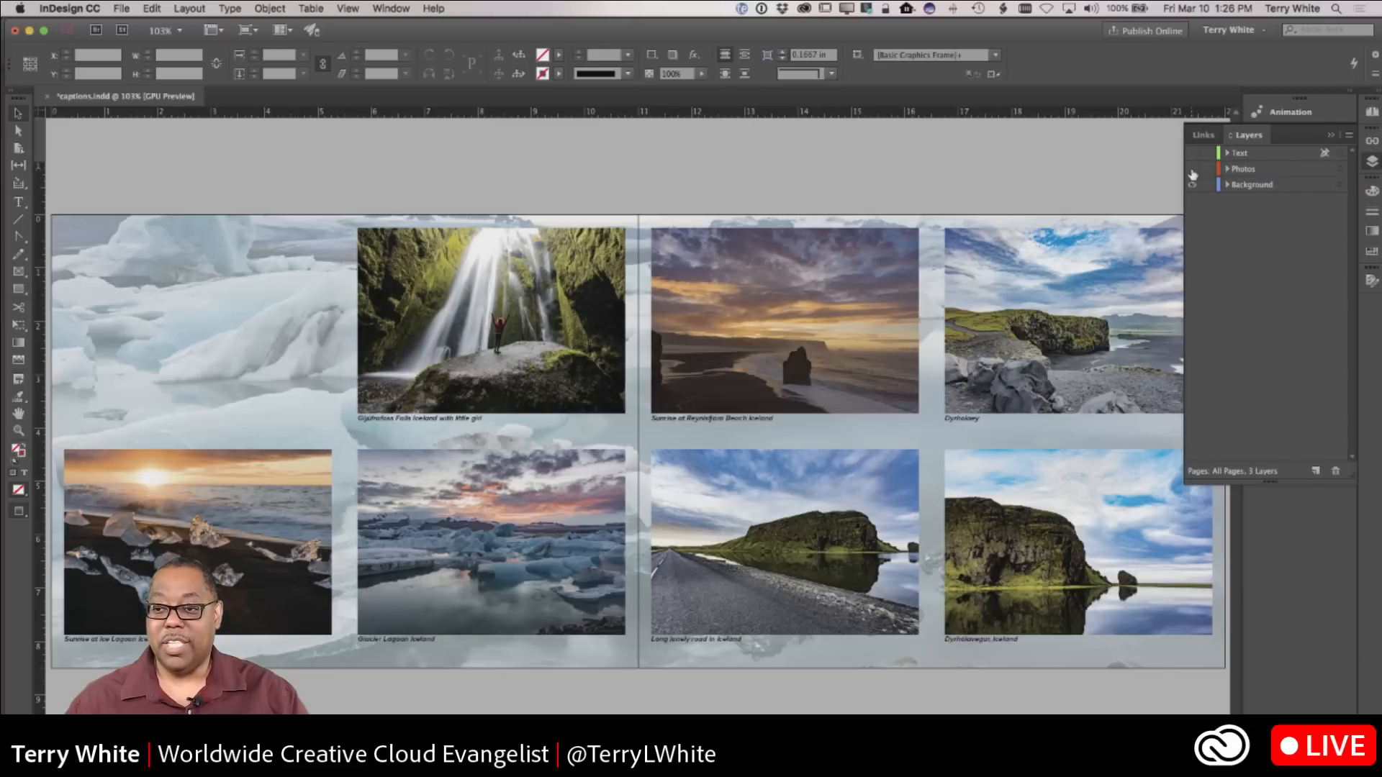
click(1192, 169)
click(1191, 153)
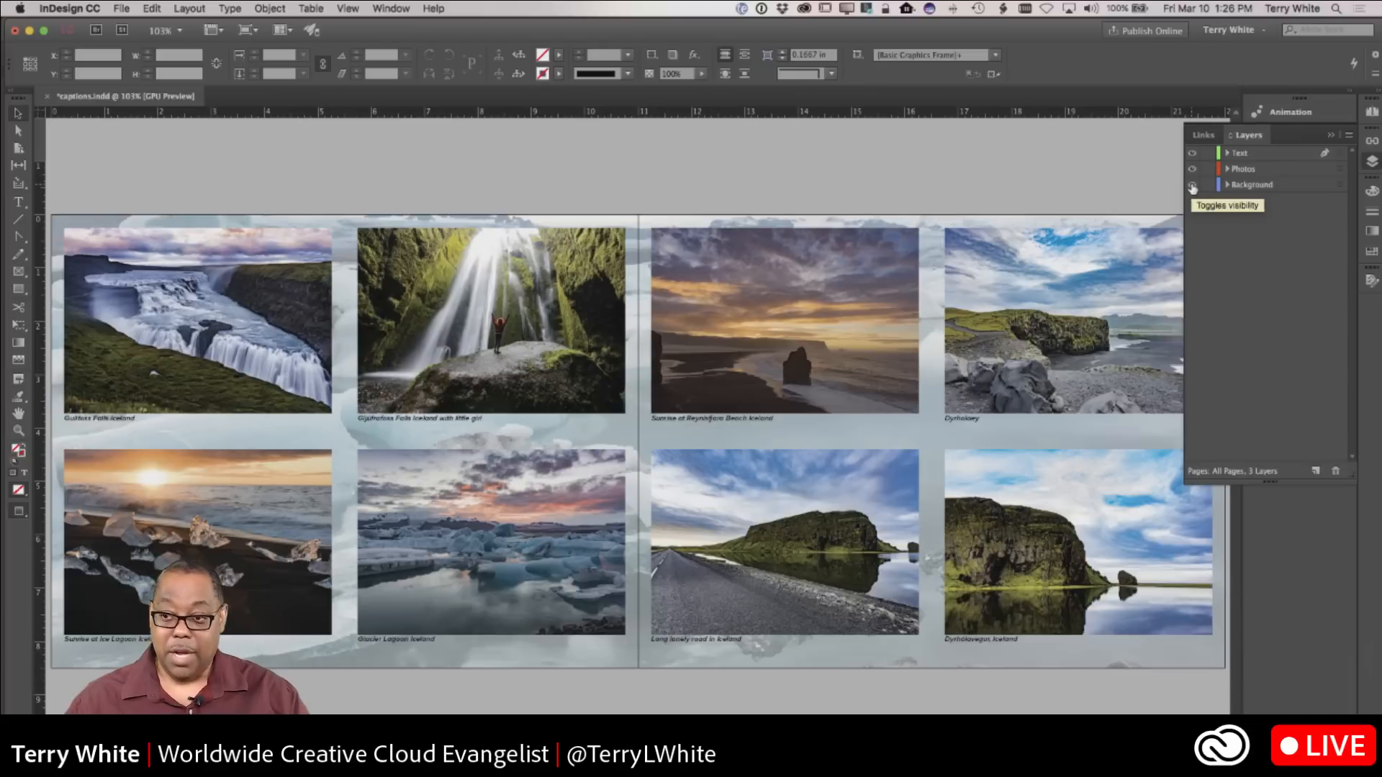
Step: Isolate the Background layer and restore the others, then isolate the Photos layer and restore all layers
alt+click(1191, 187)
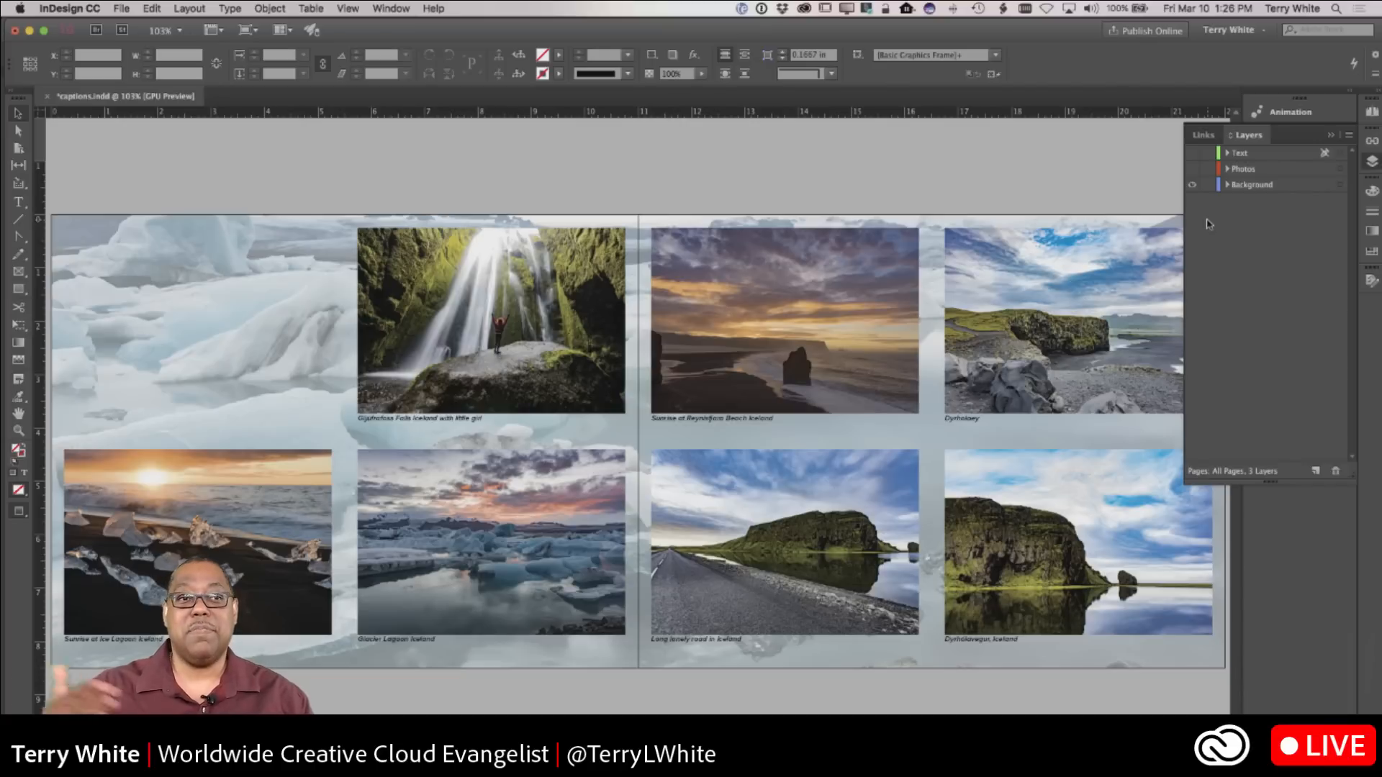
alt+click(1192, 185)
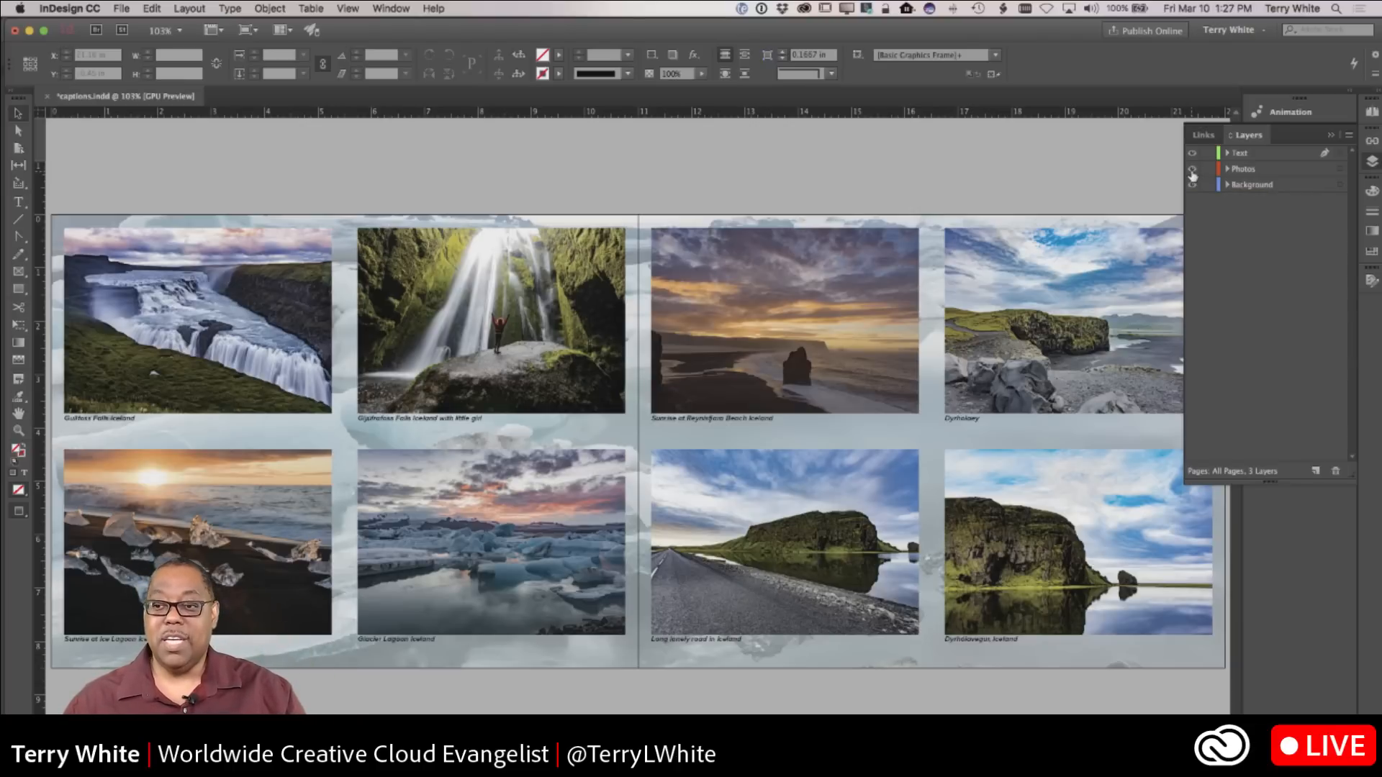
alt+click(1192, 172)
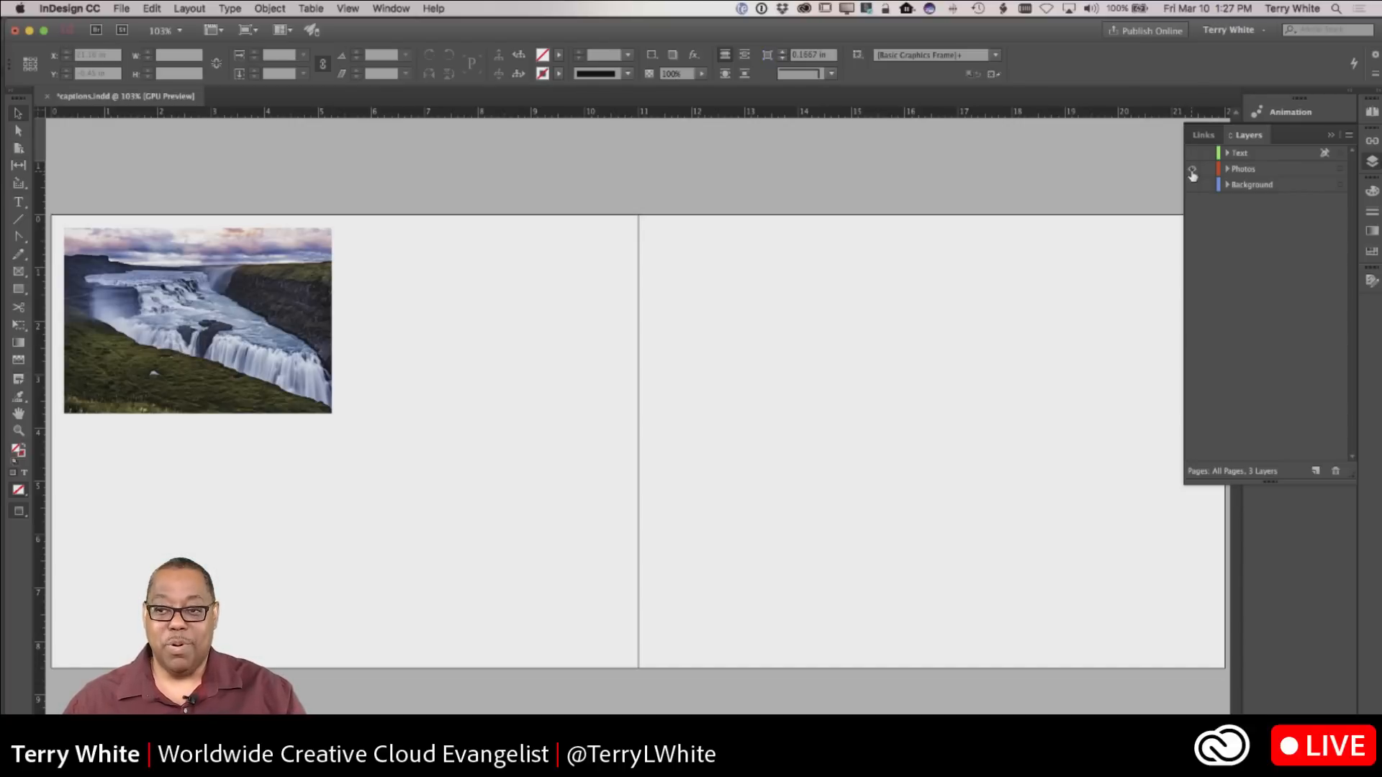
alt+click(1192, 173)
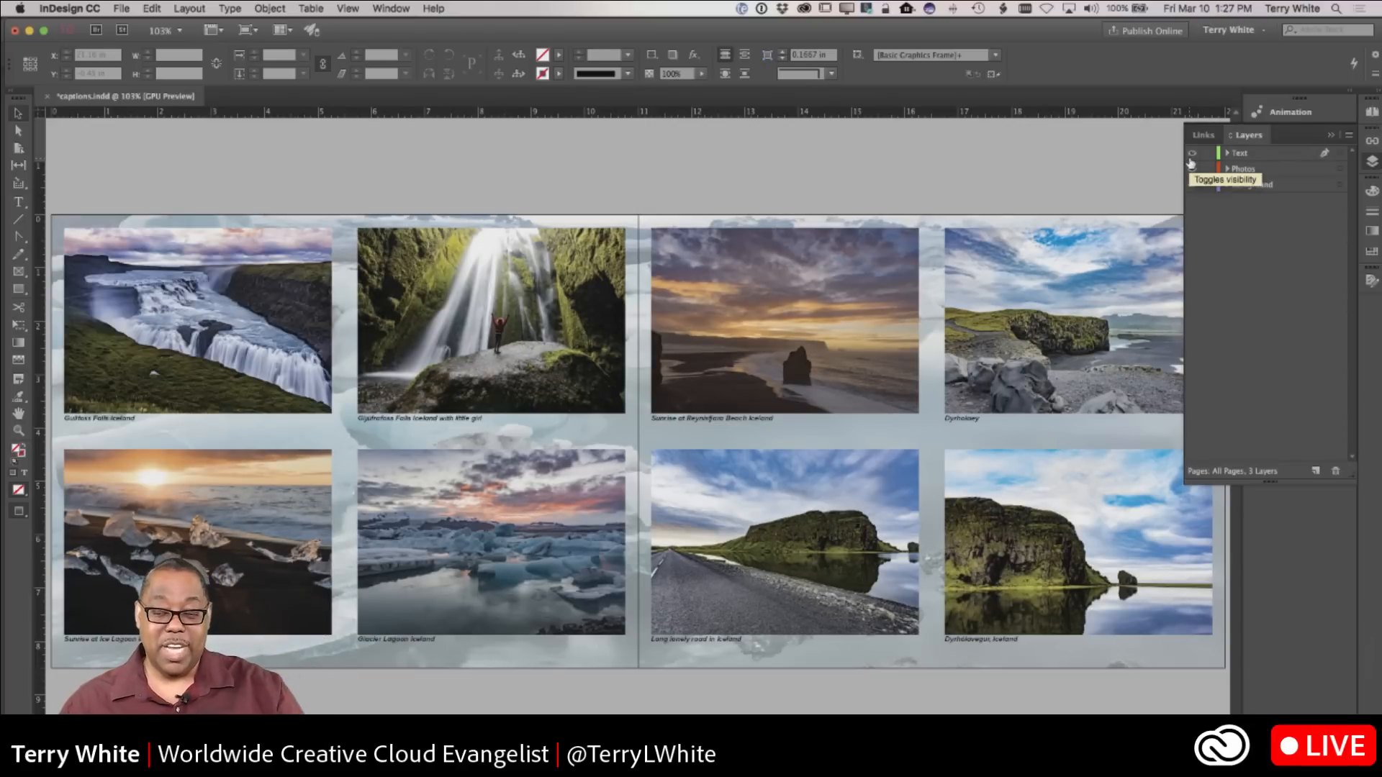
Step: Hide the Text, Photos and Background layers and show them all again, then collapse the Layers panel
drag(1191, 153, 1193, 168)
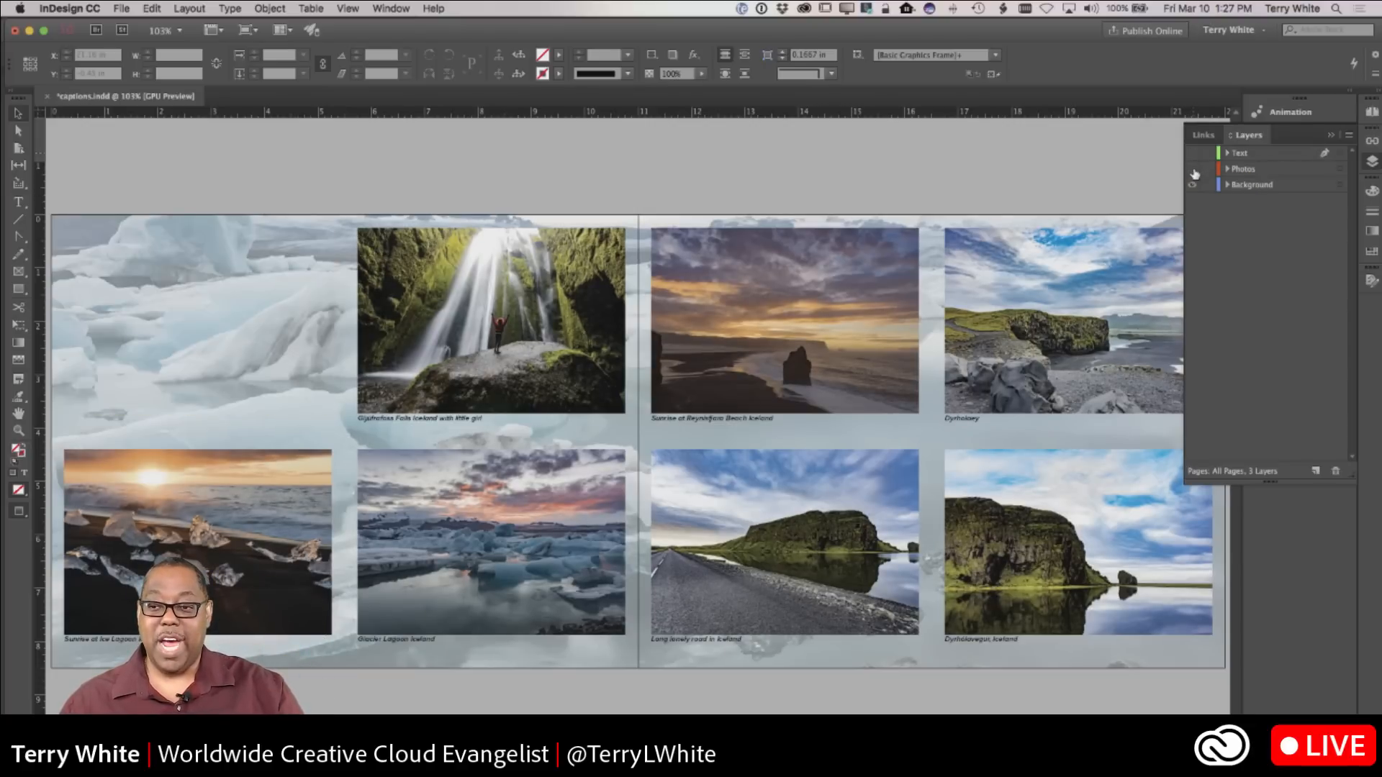
click(1192, 184)
click(1192, 184)
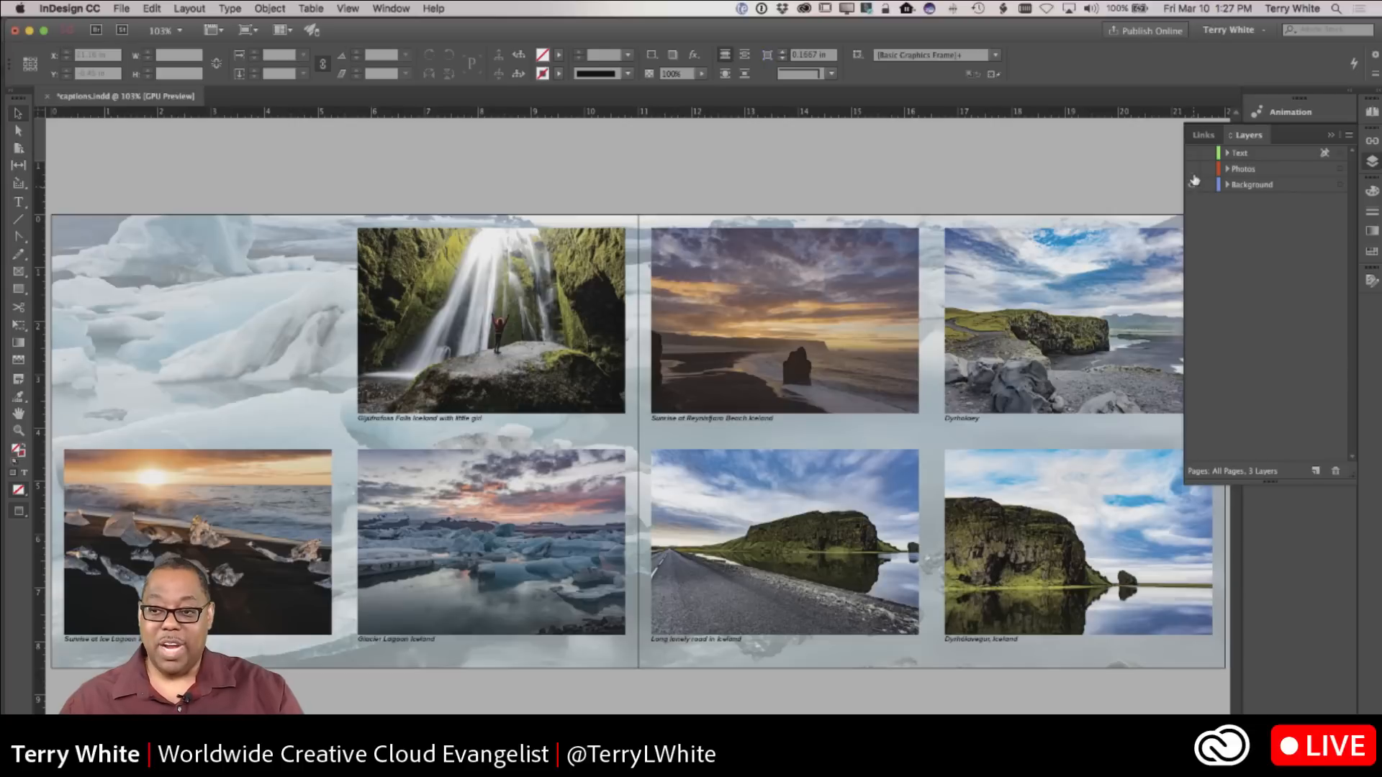
click(1203, 135)
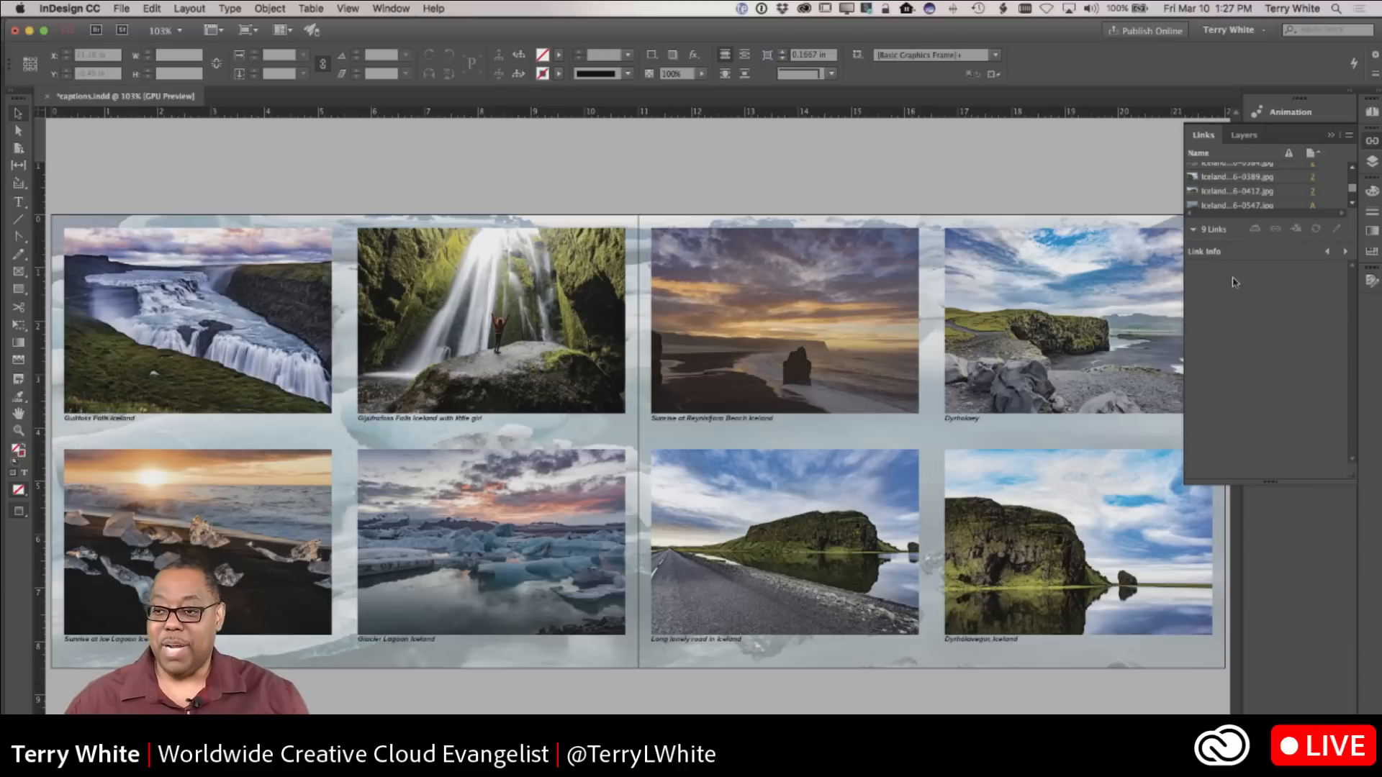
click(1244, 135)
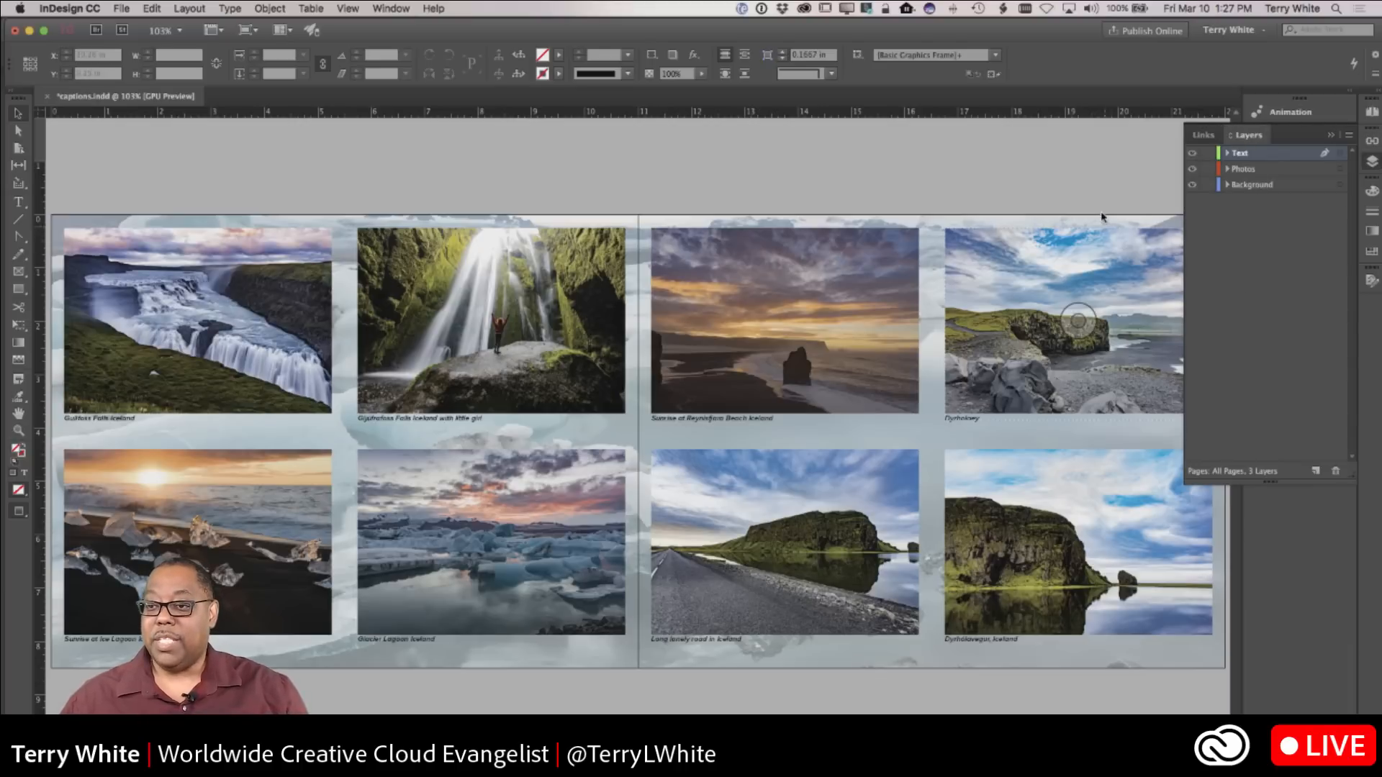
click(1331, 135)
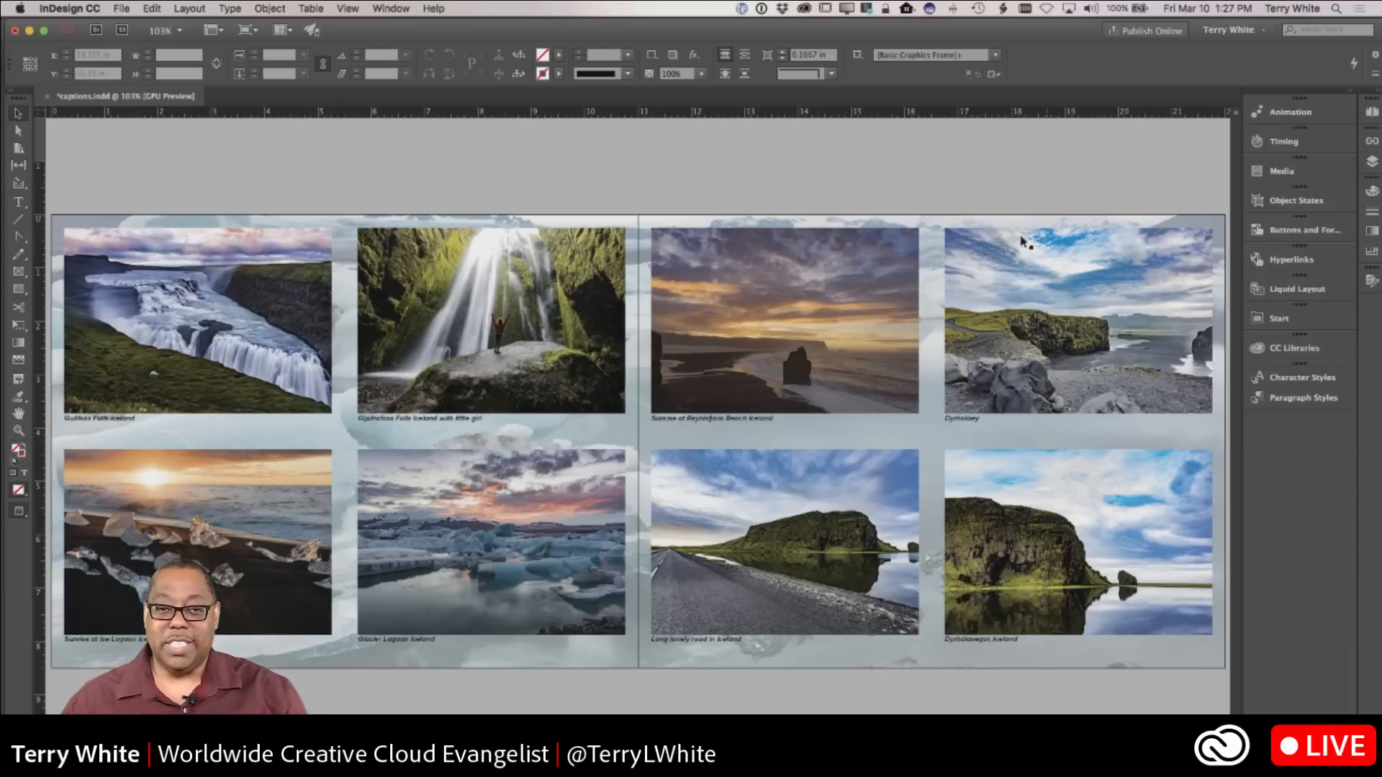
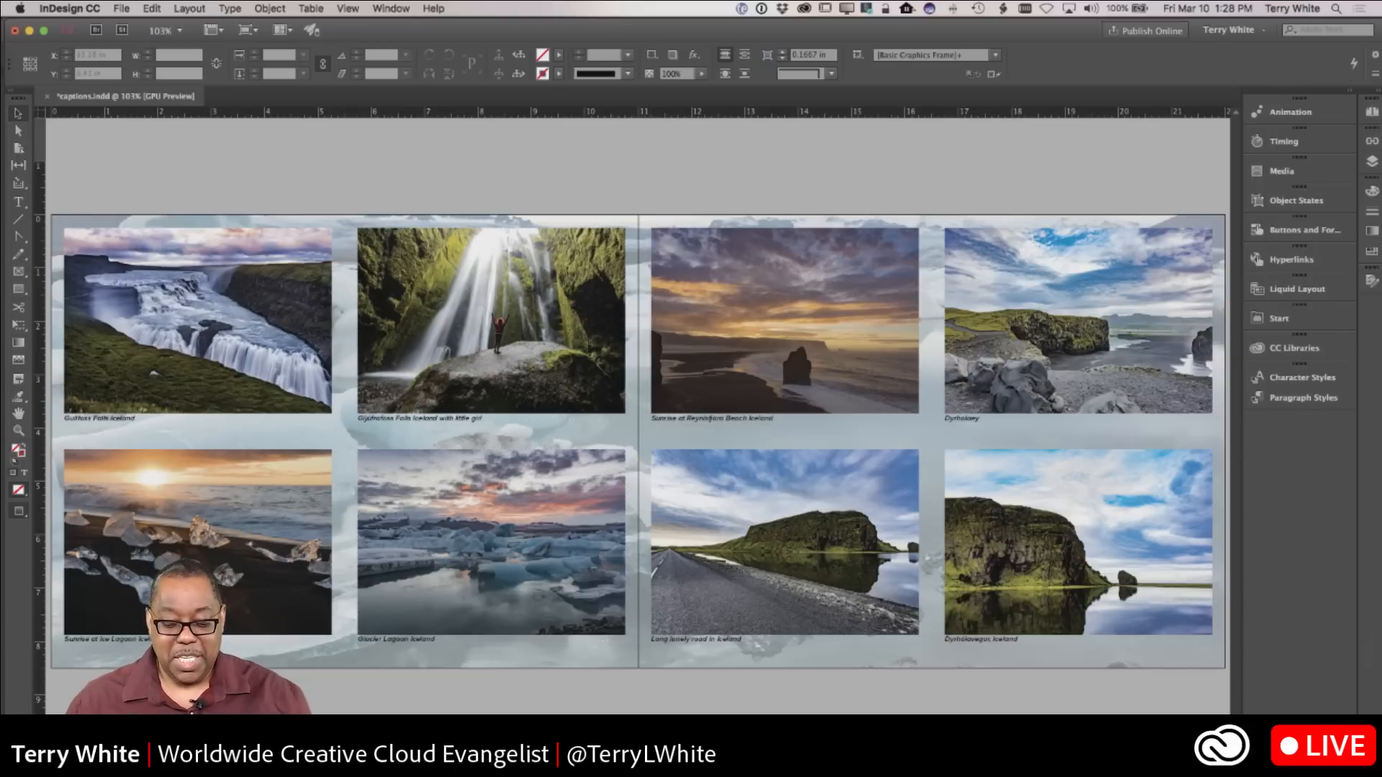
Step: Switch to Adobe Muse and open the site's Home and About pages to examine their shared layers
key(super+Tab)
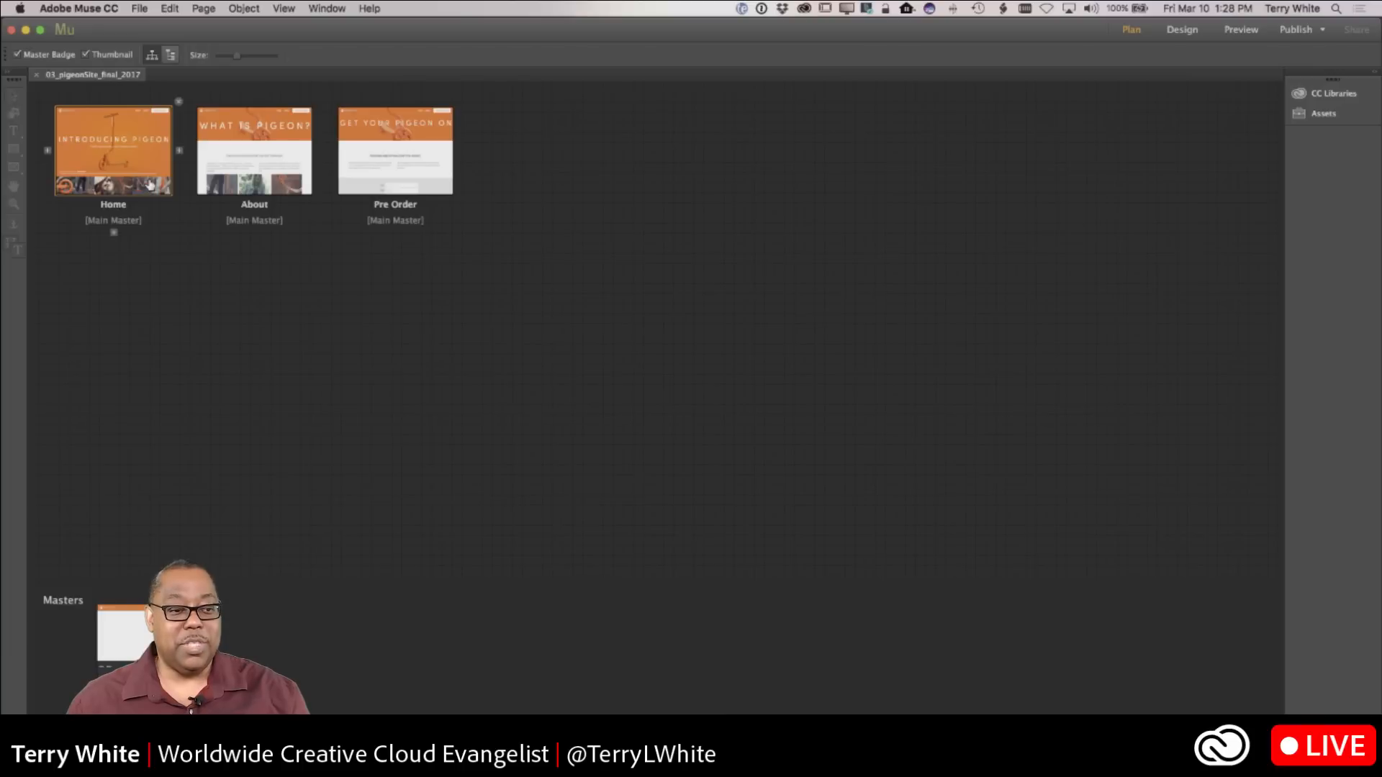
double_click(150, 185)
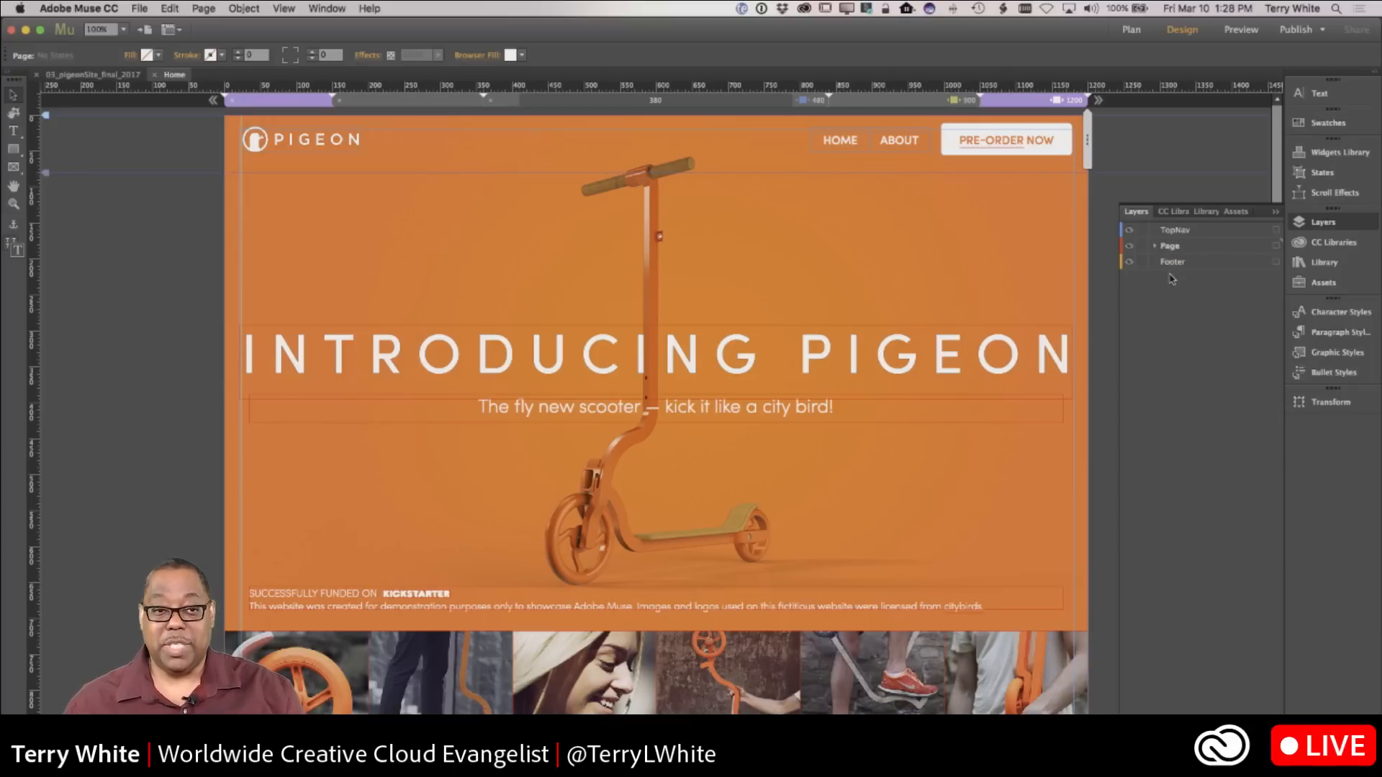
click(92, 75)
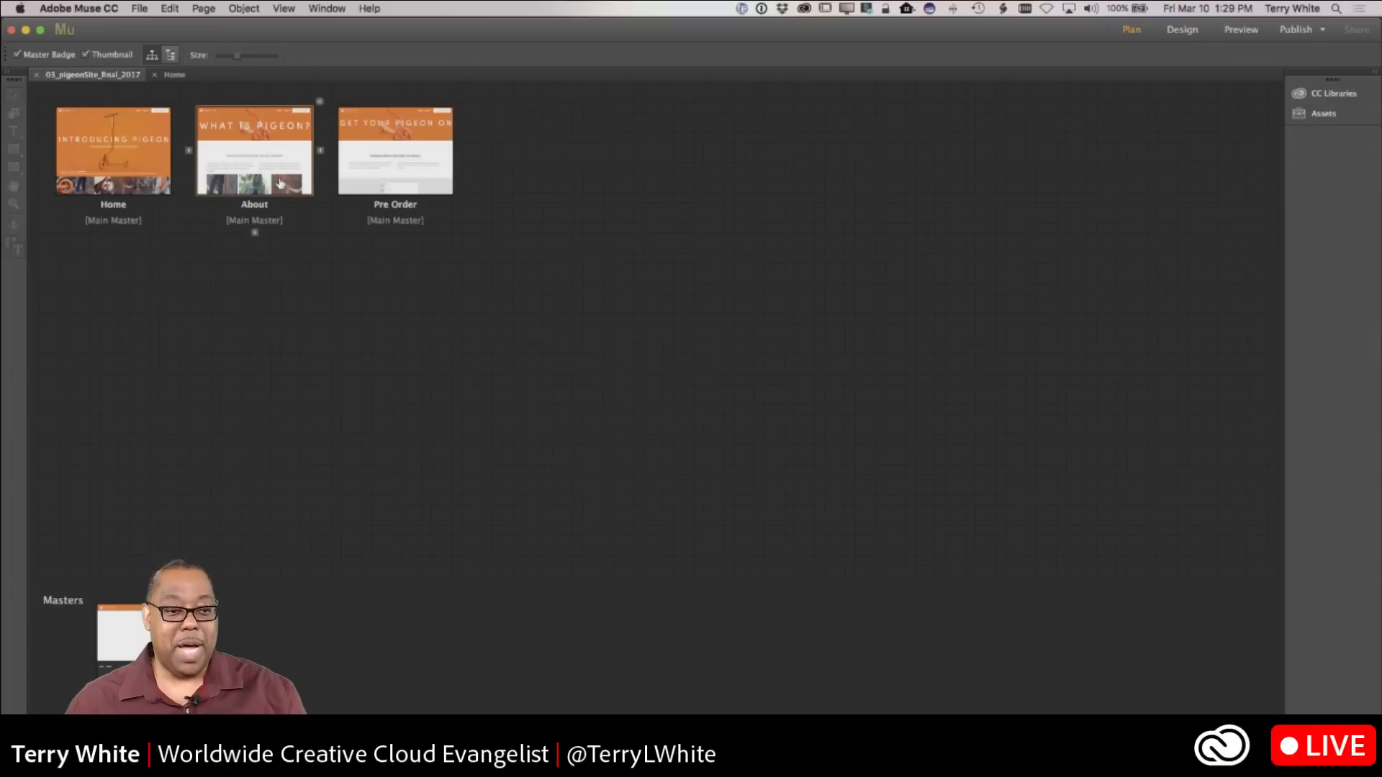
double_click(282, 187)
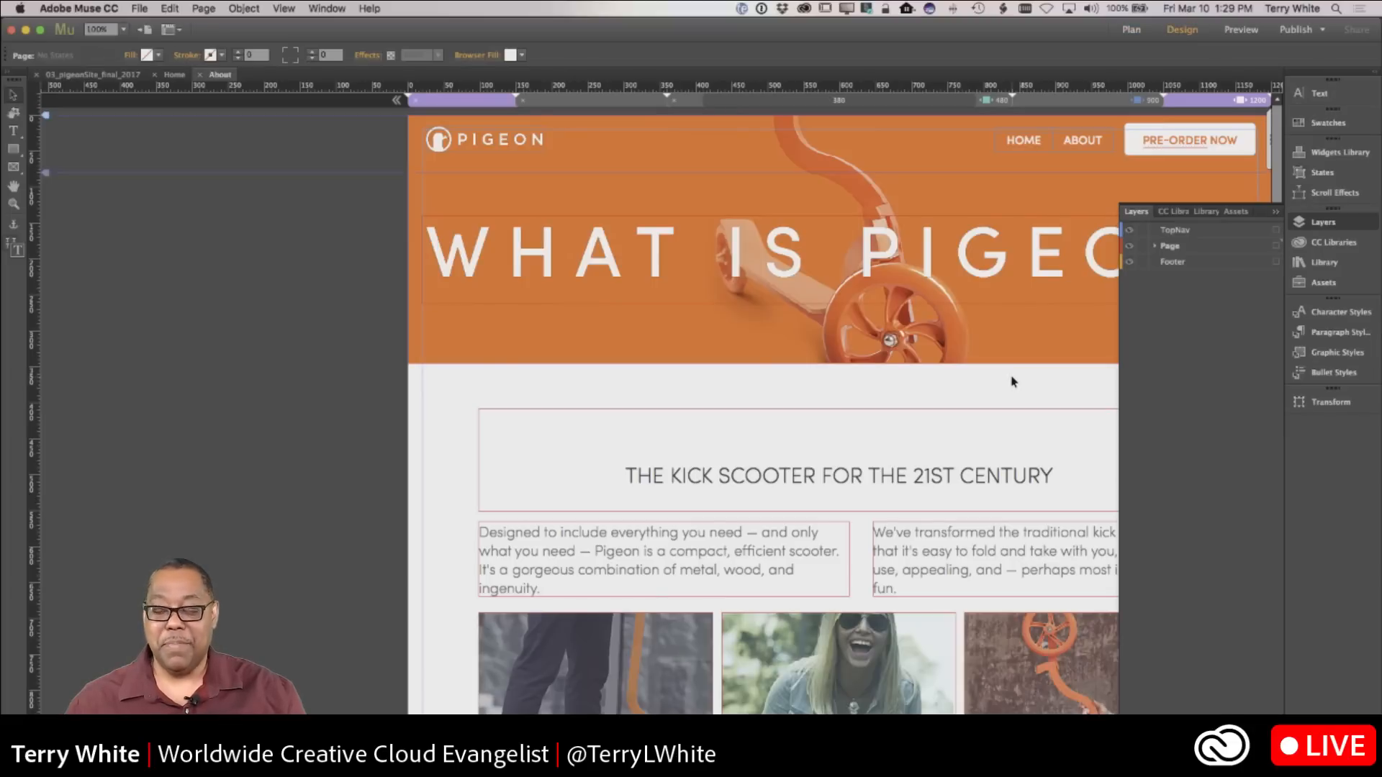
scroll(990, 344, right, 3)
scroll(966, 334, right, 5)
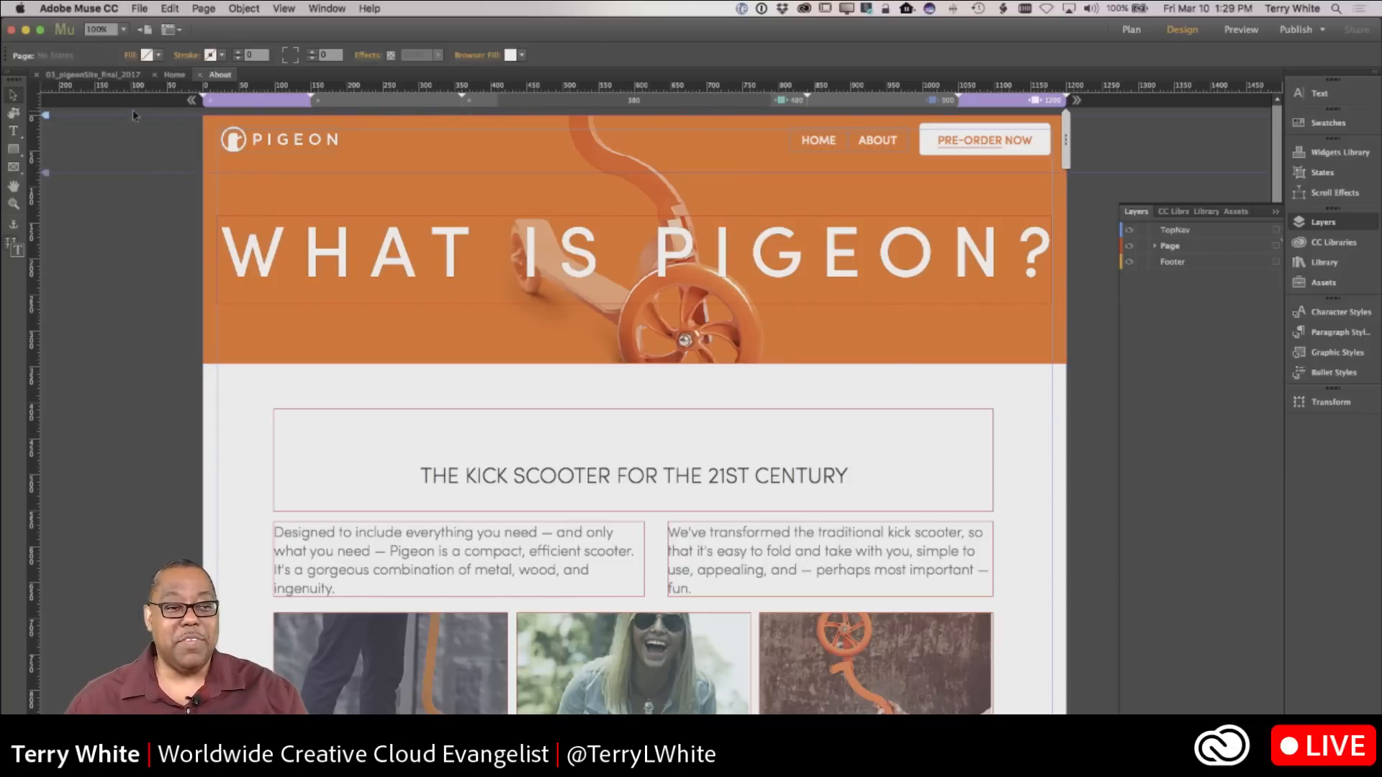
Step: Add a new page after Pre Order in the site plan and open it for design
click(108, 75)
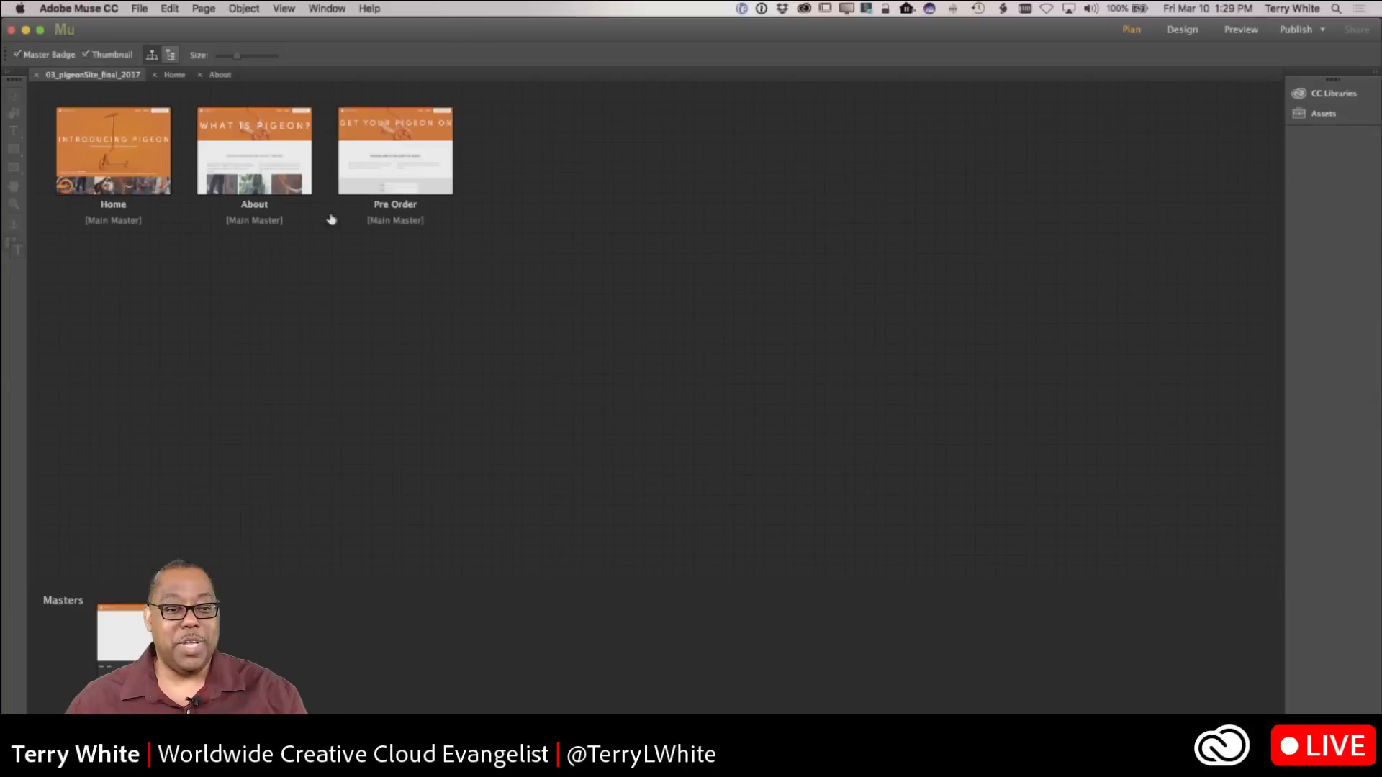
click(461, 153)
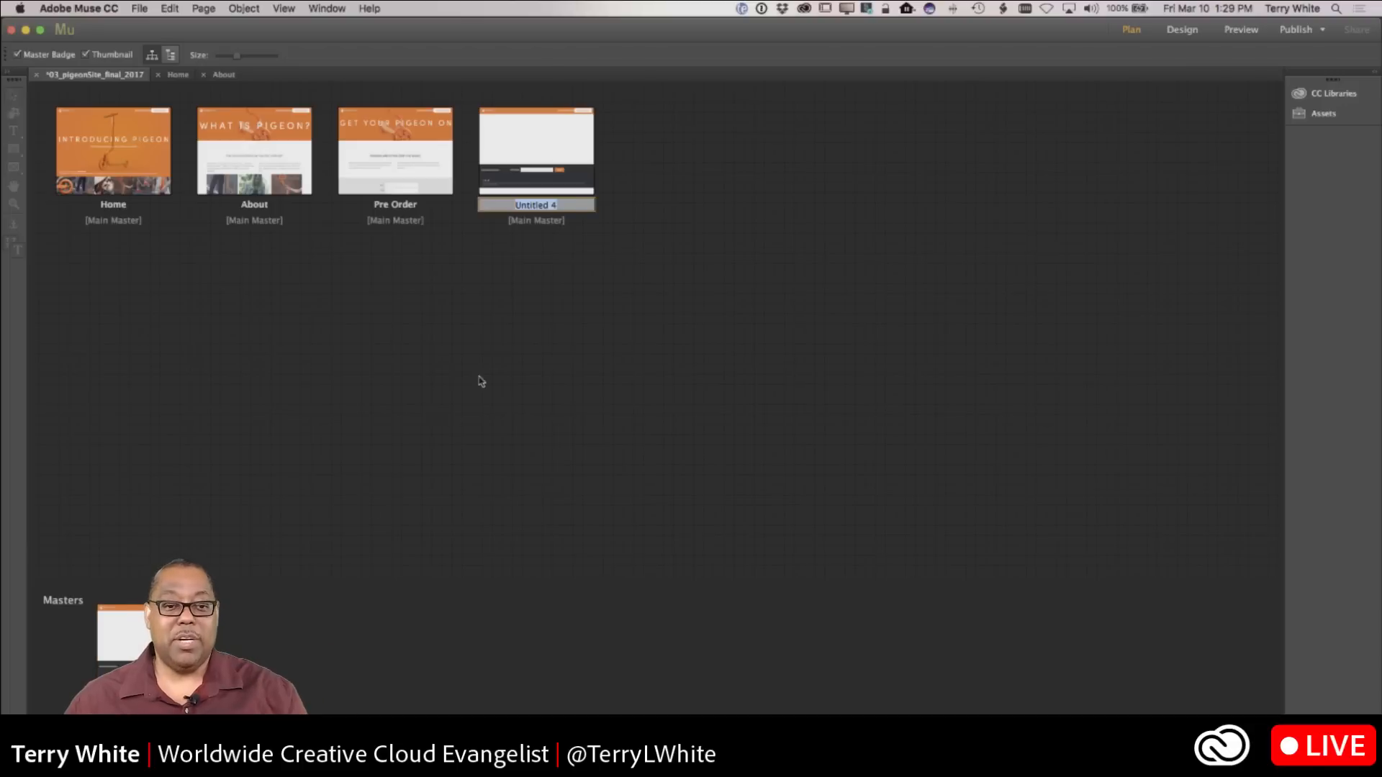
click(556, 160)
double_click(555, 160)
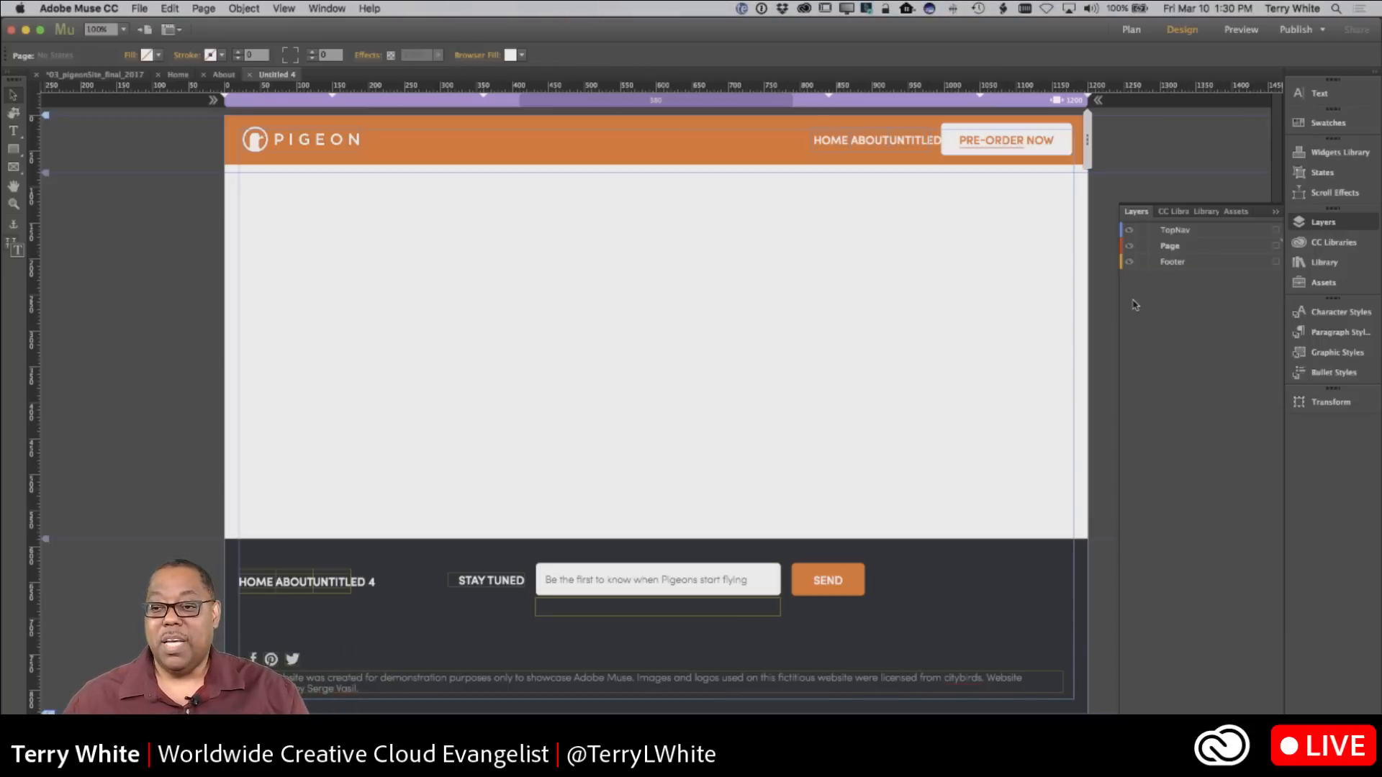
Step: Toggle the visibility of the Footer and TopNav layers off and on to check which page elements each holds
click(1129, 263)
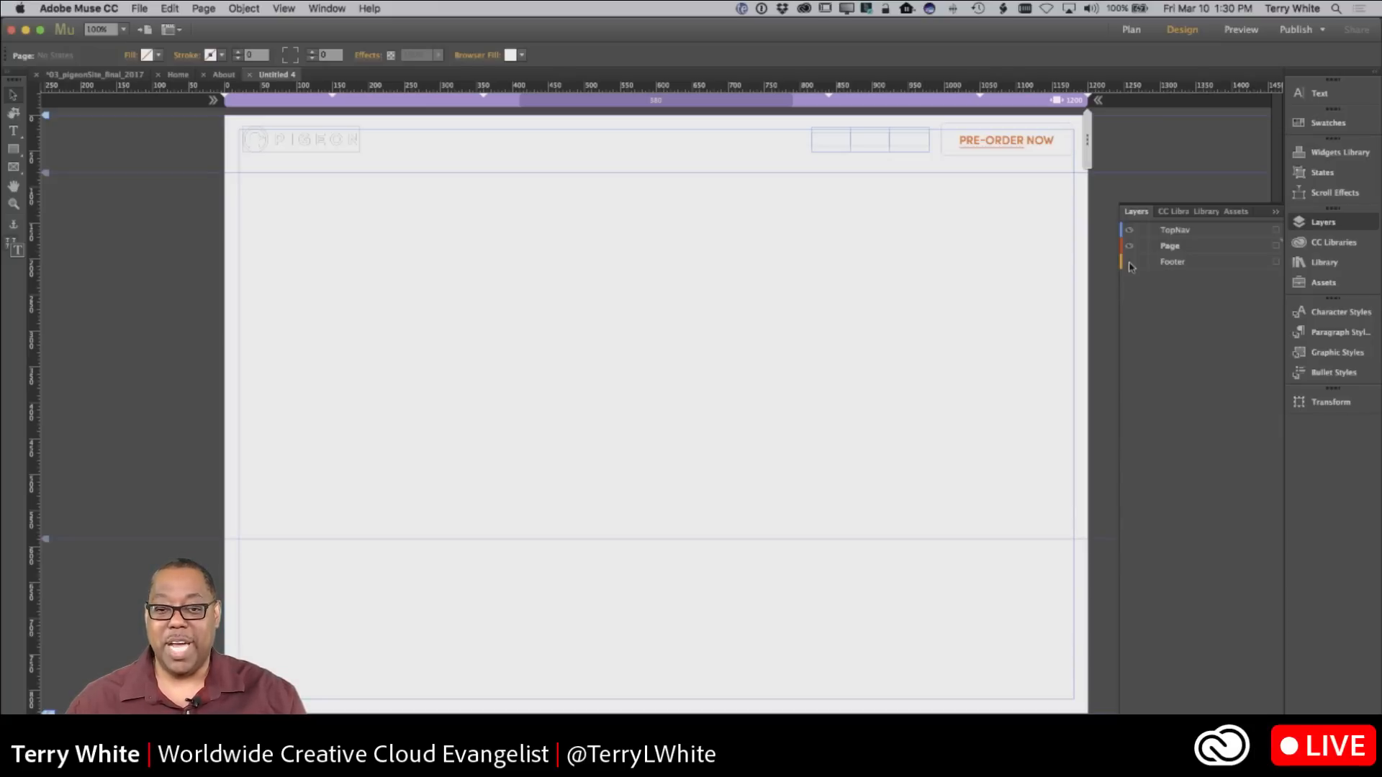
click(1129, 264)
click(1129, 265)
click(1129, 264)
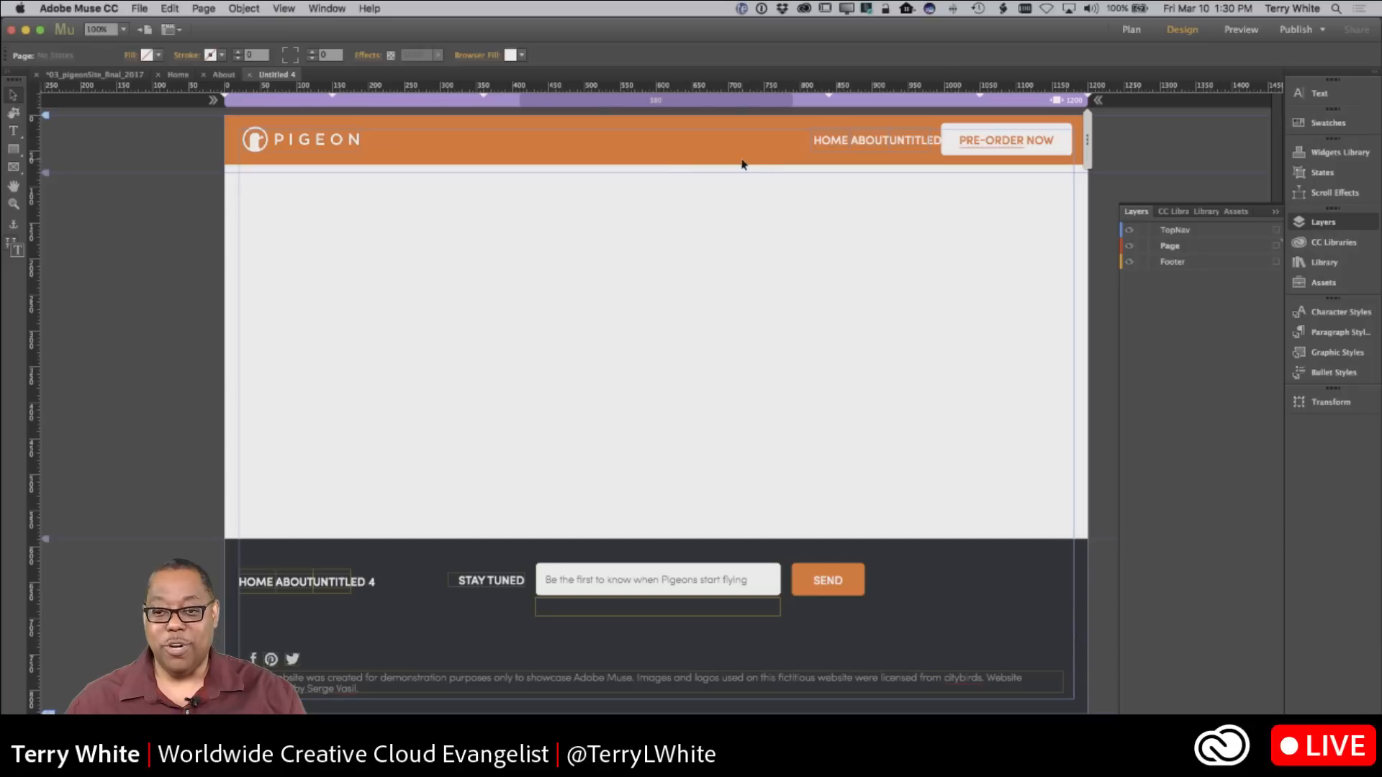
click(1129, 264)
click(1128, 264)
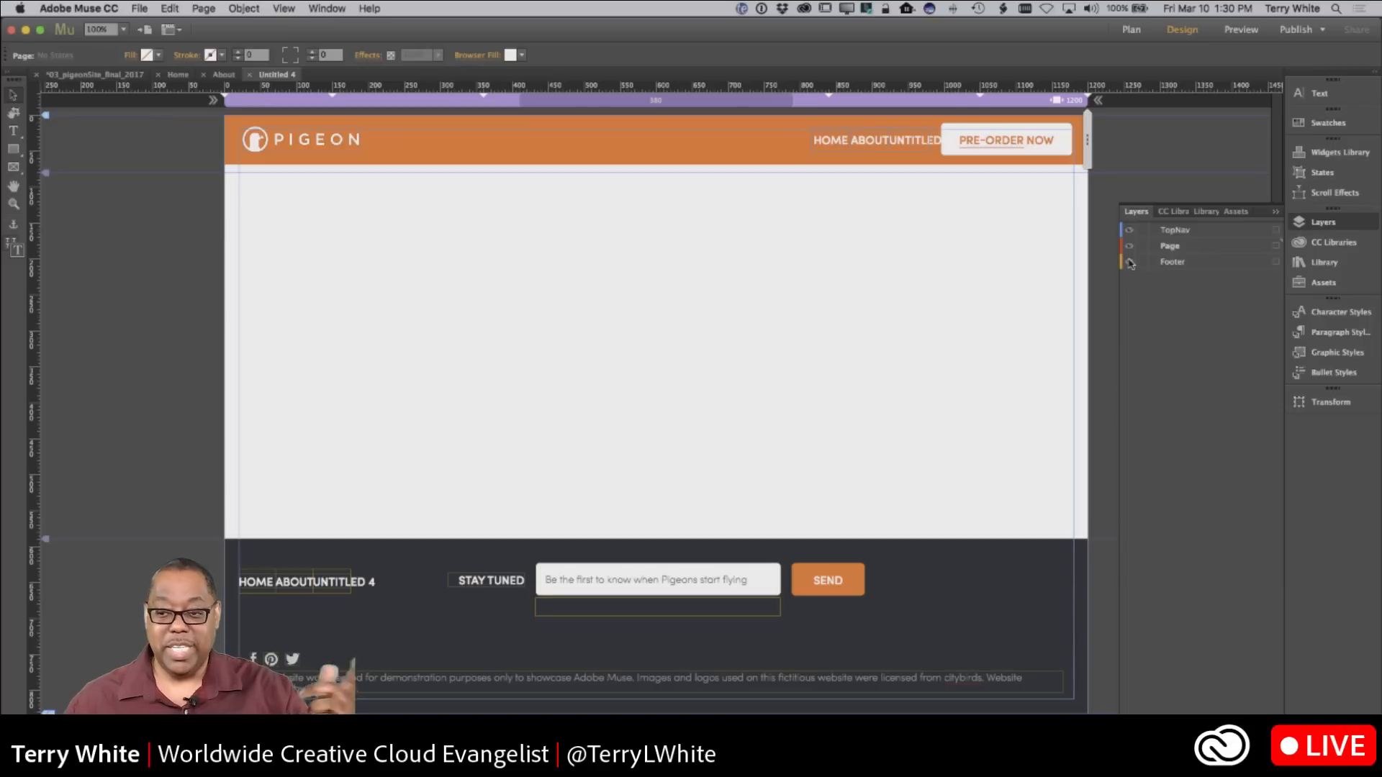
click(1129, 231)
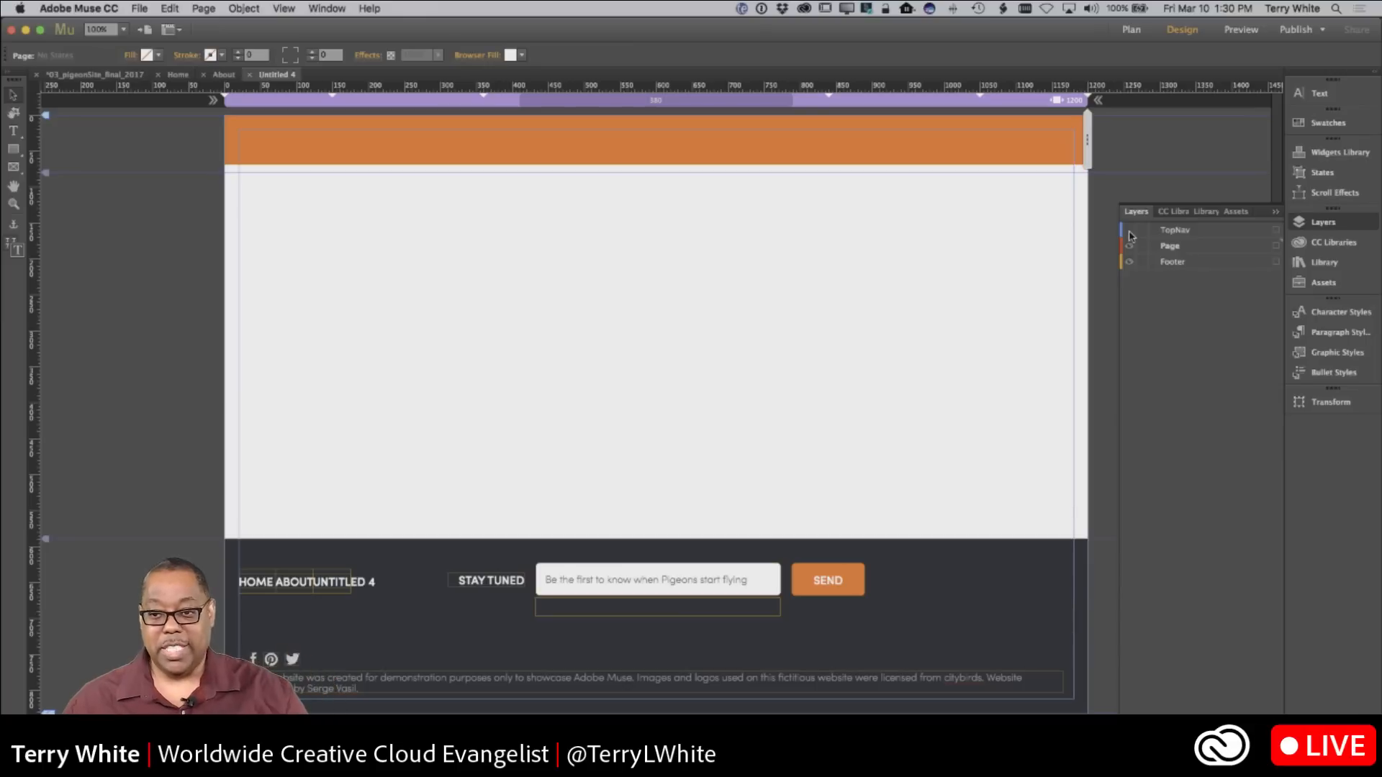
click(1129, 231)
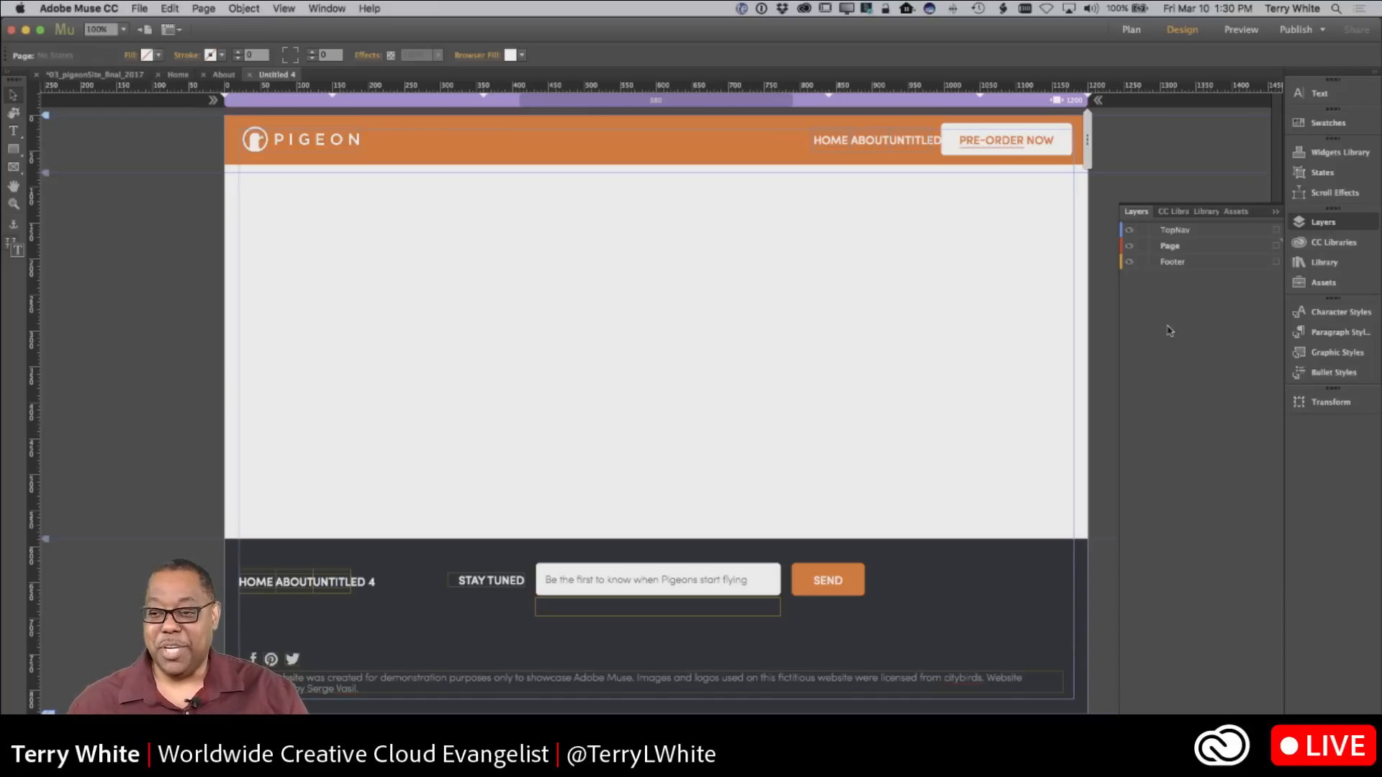
Step: Make the Page layer active, float the Layers panel, and place a Fullscreen slideshow widget on the new page
click(1171, 247)
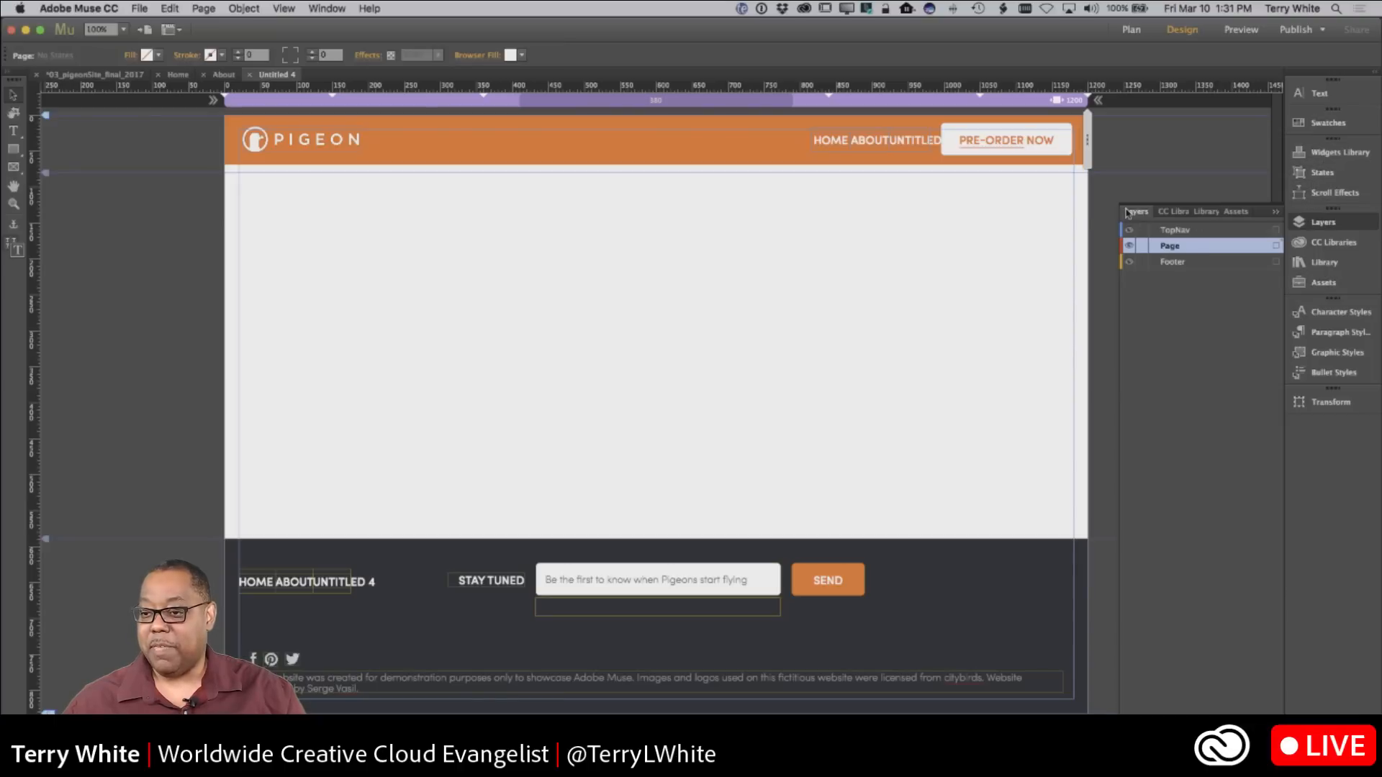
drag(1134, 213, 903, 281)
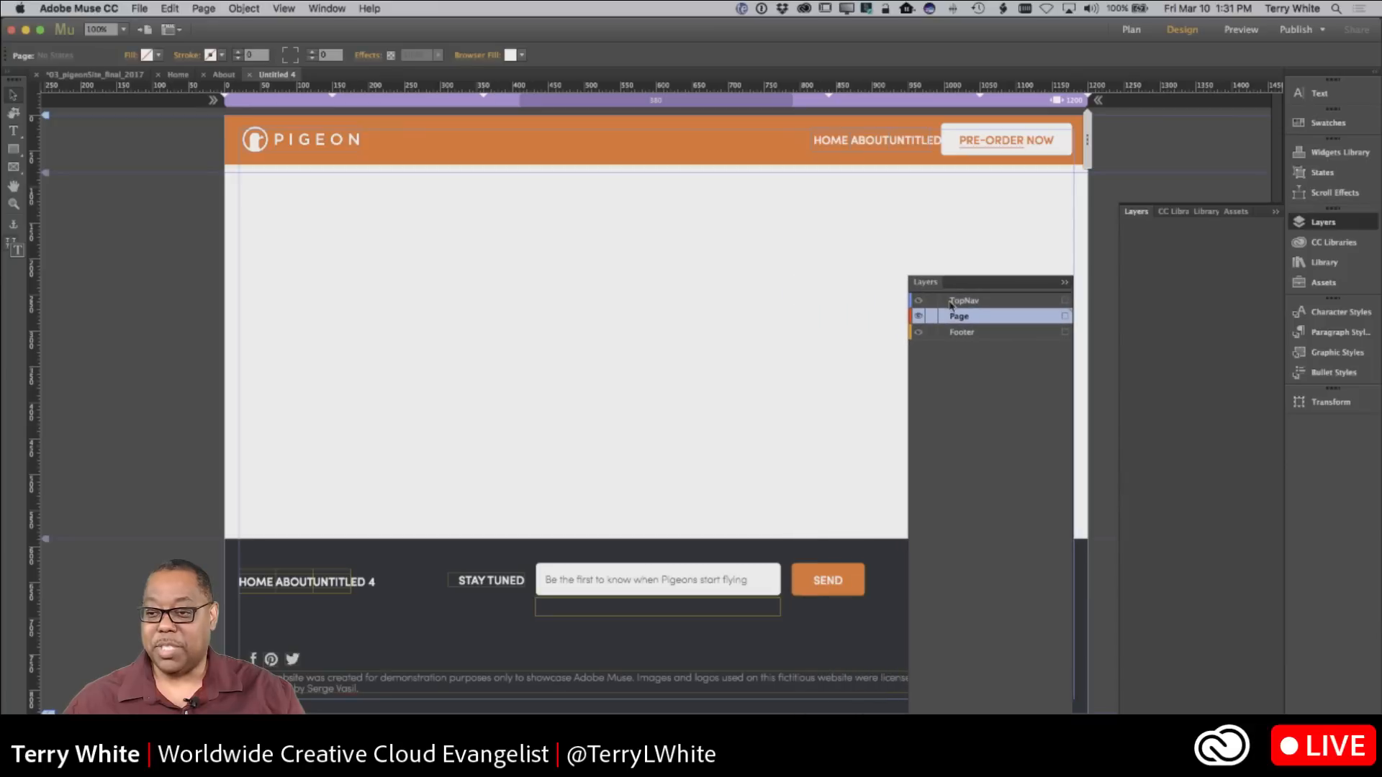
click(1325, 153)
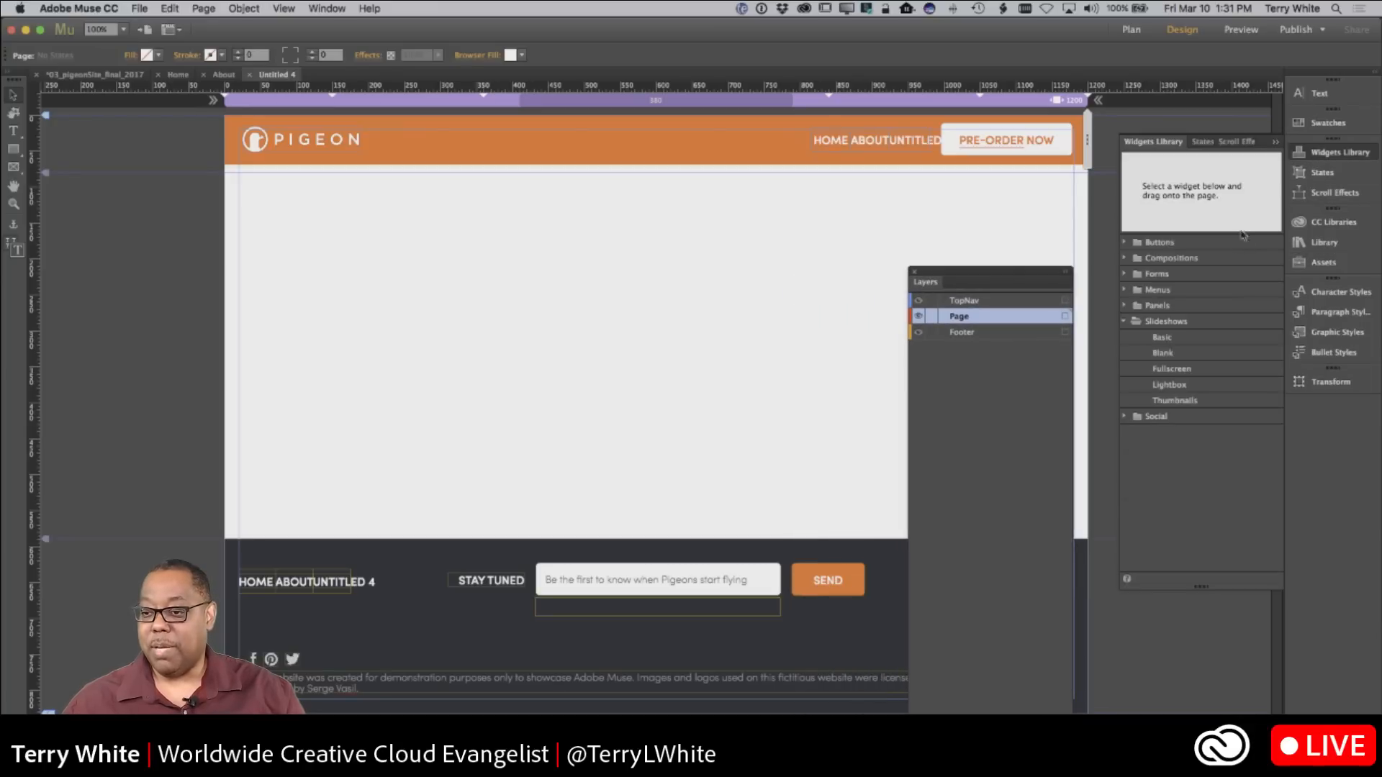
click(1176, 371)
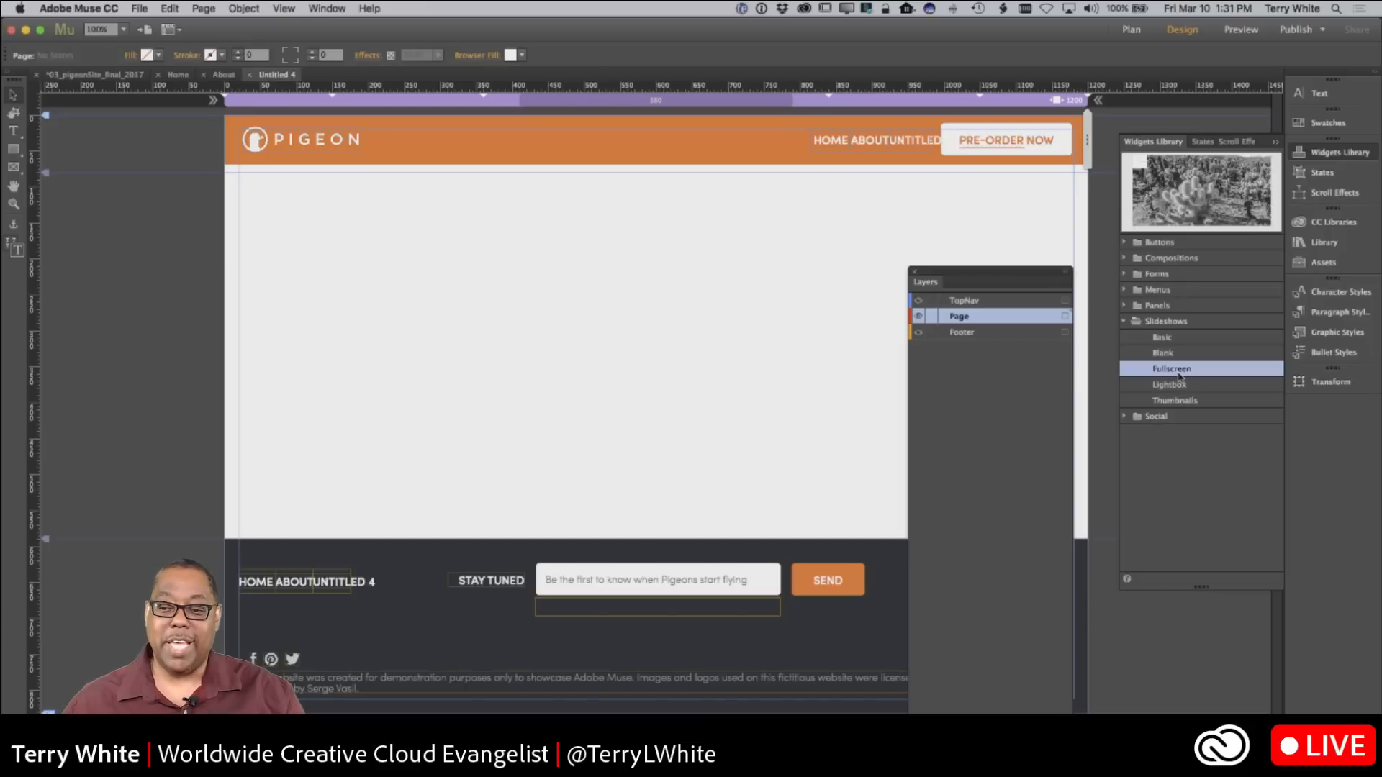
drag(1179, 374, 639, 366)
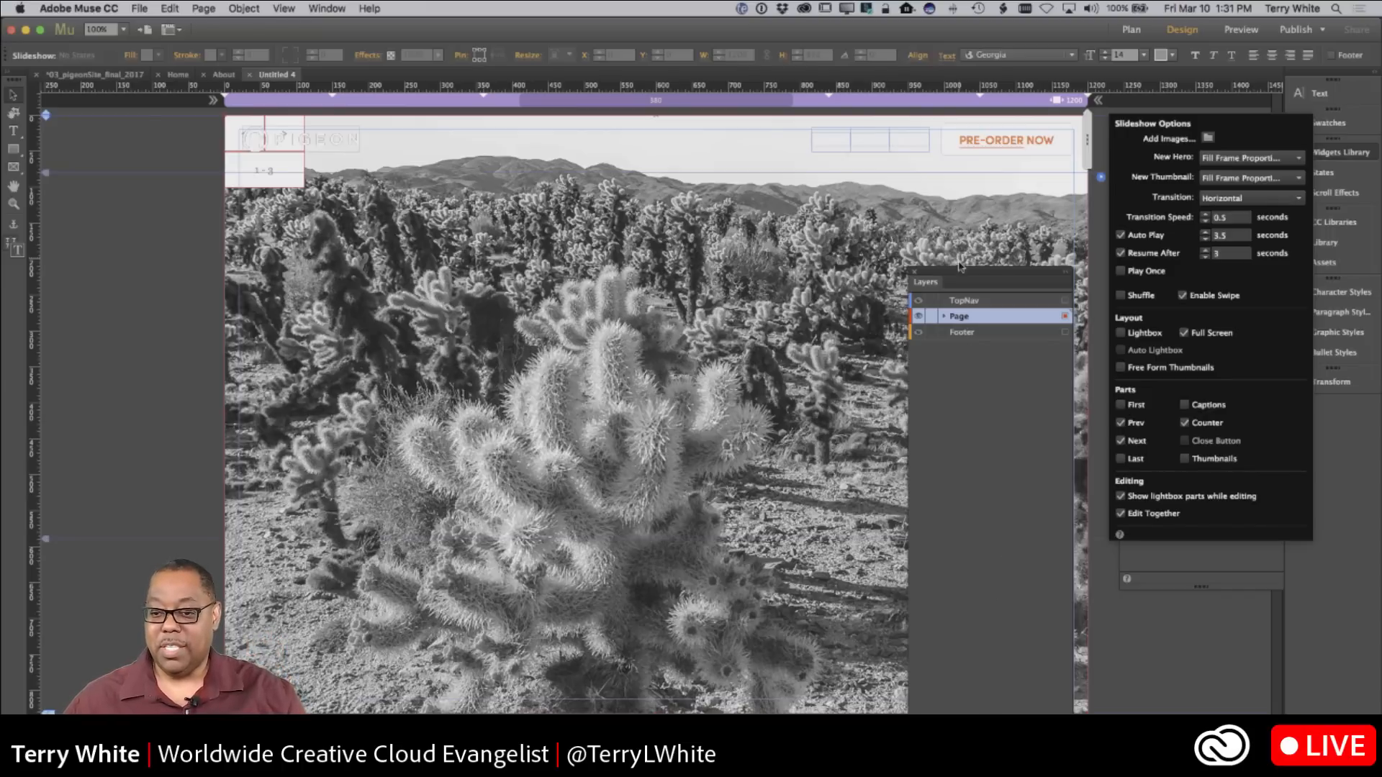
Step: Move the floating Layers panel higher and create a new layer above Page named Full Screen Slideshows
drag(936, 283, 931, 202)
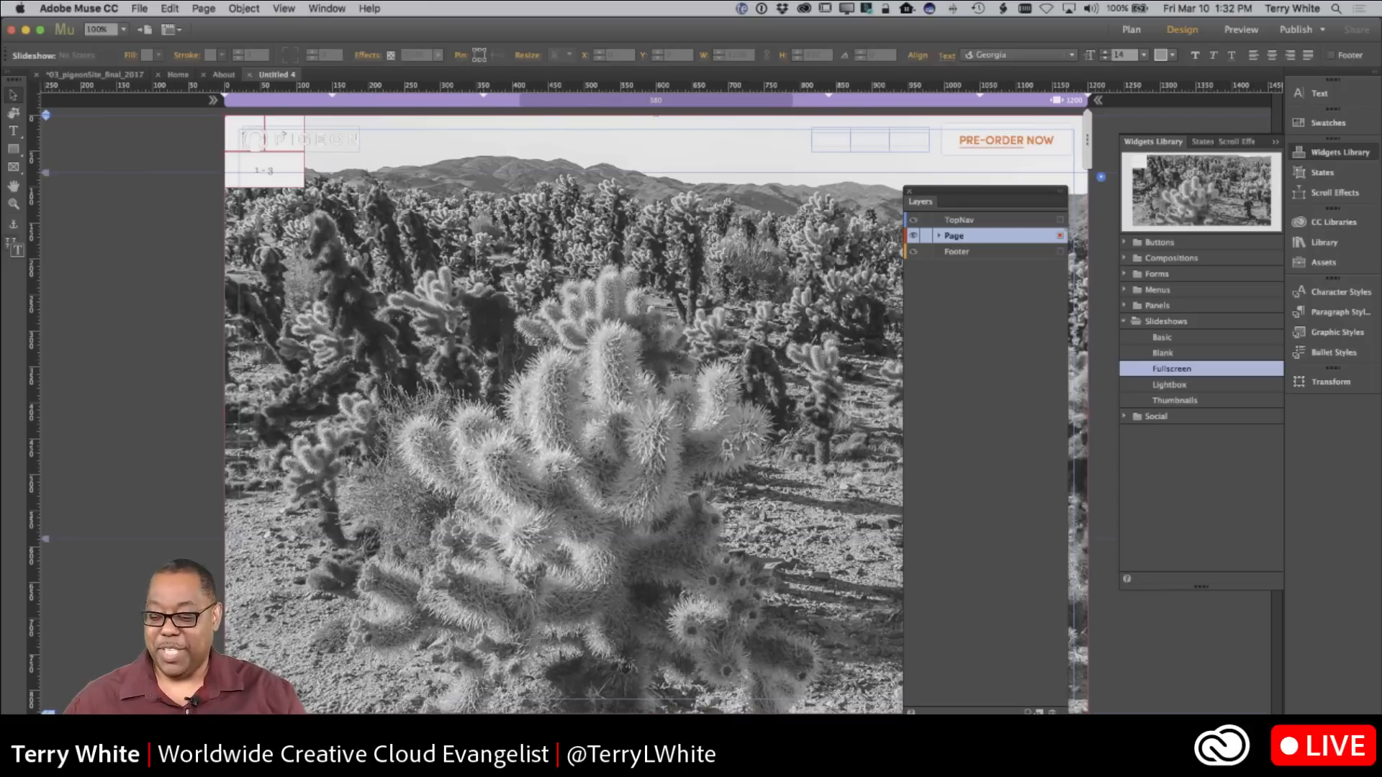
click(1038, 711)
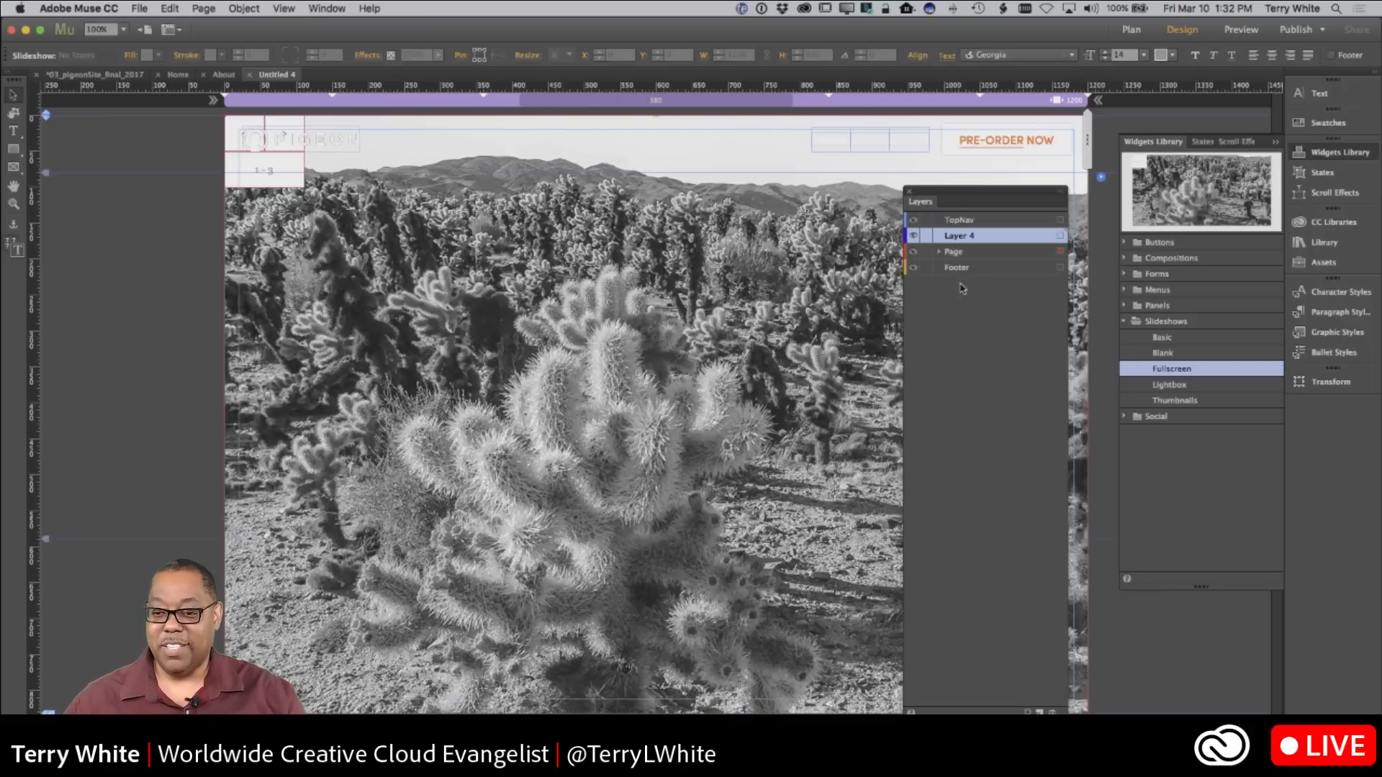
double_click(959, 237)
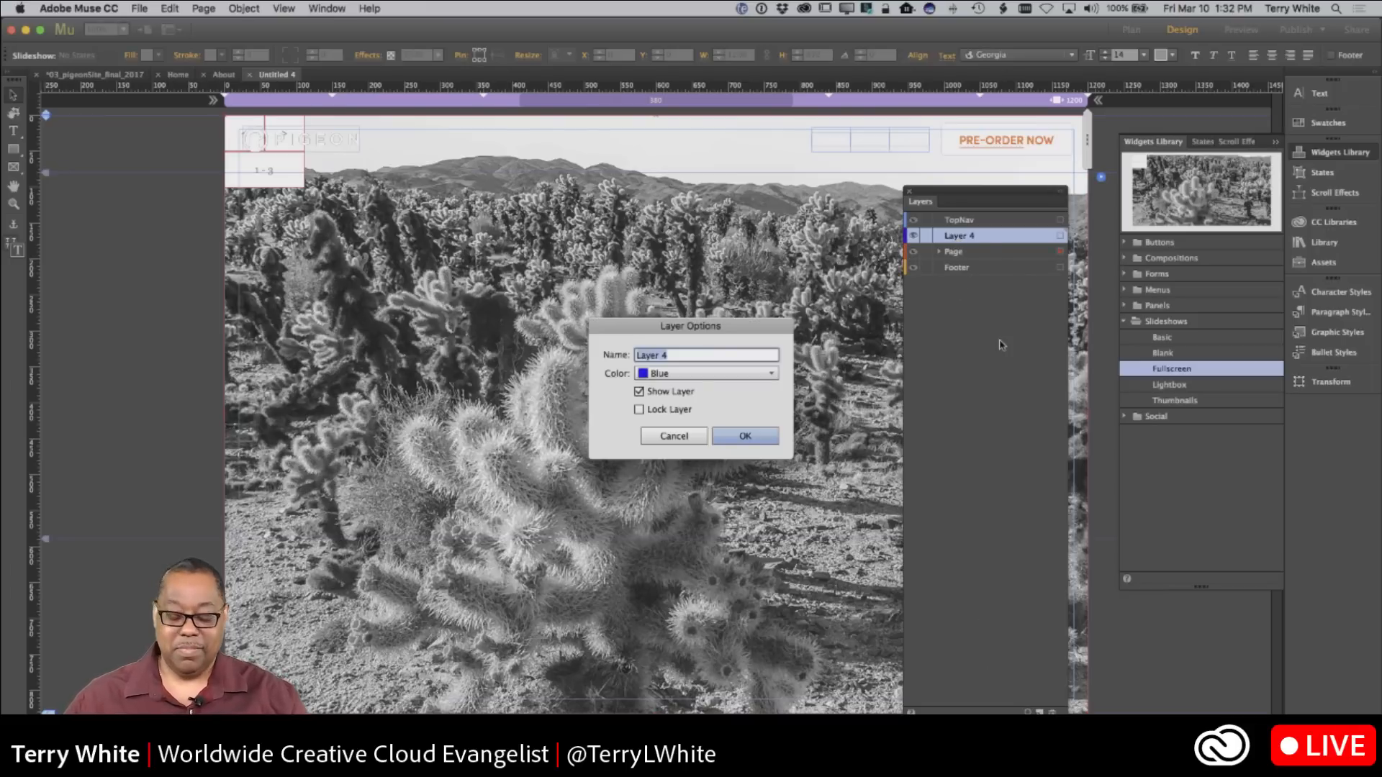
text(Fu)
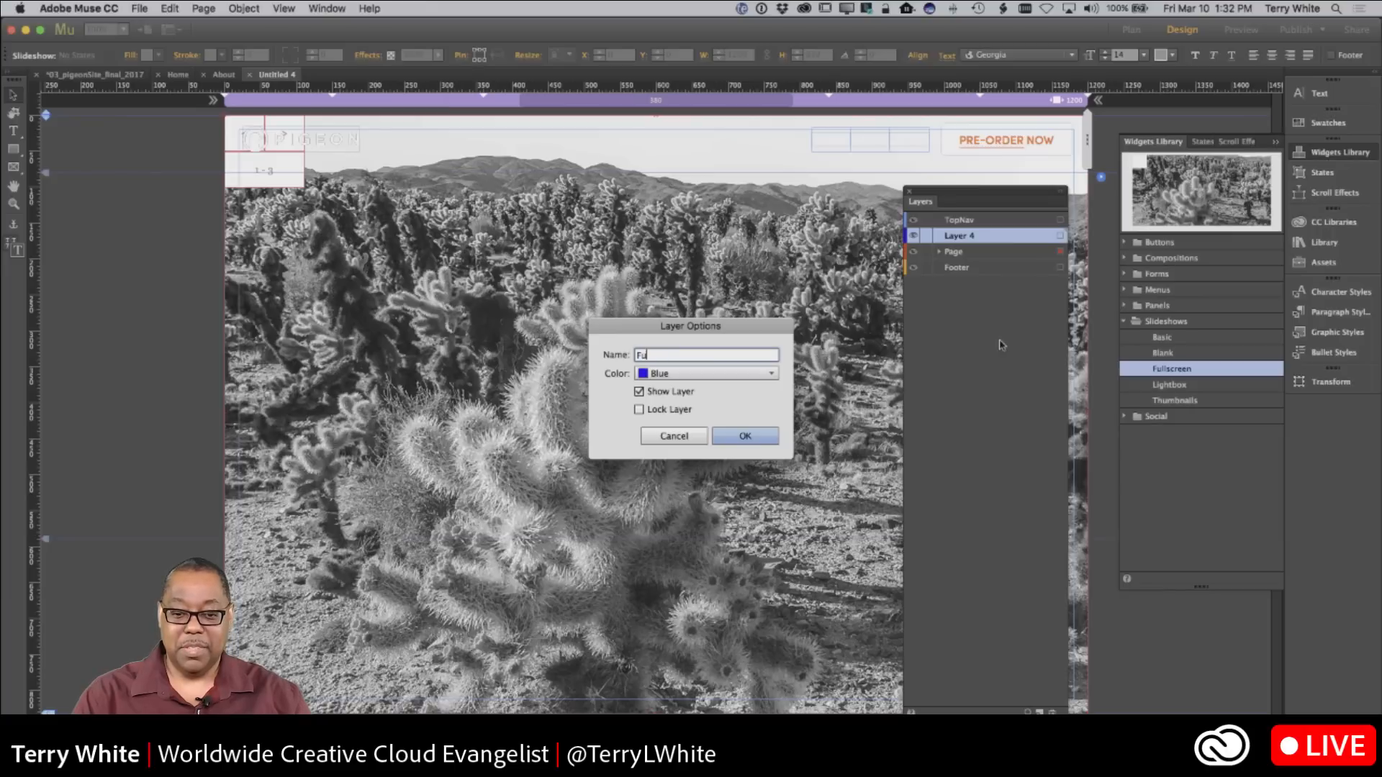
text(ll Screen )
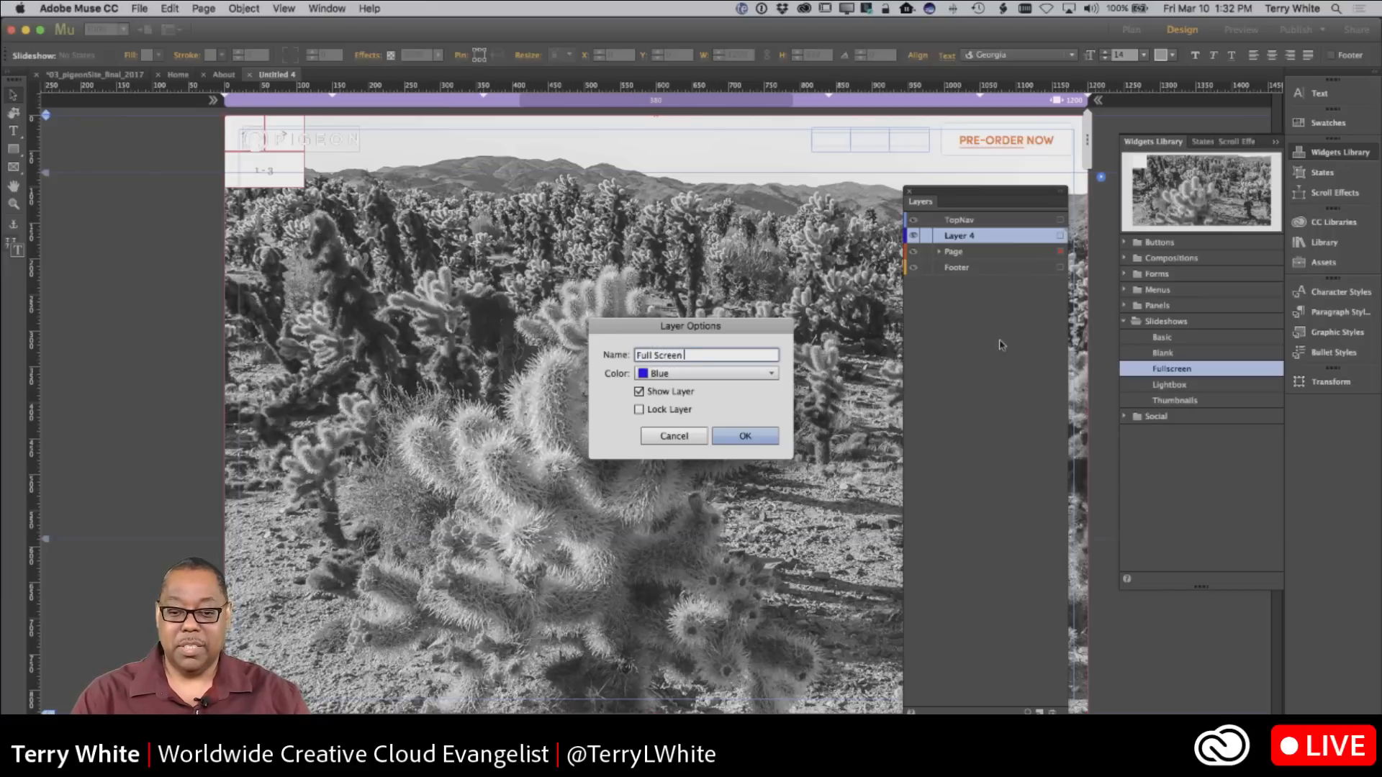
text(Slidewhows)
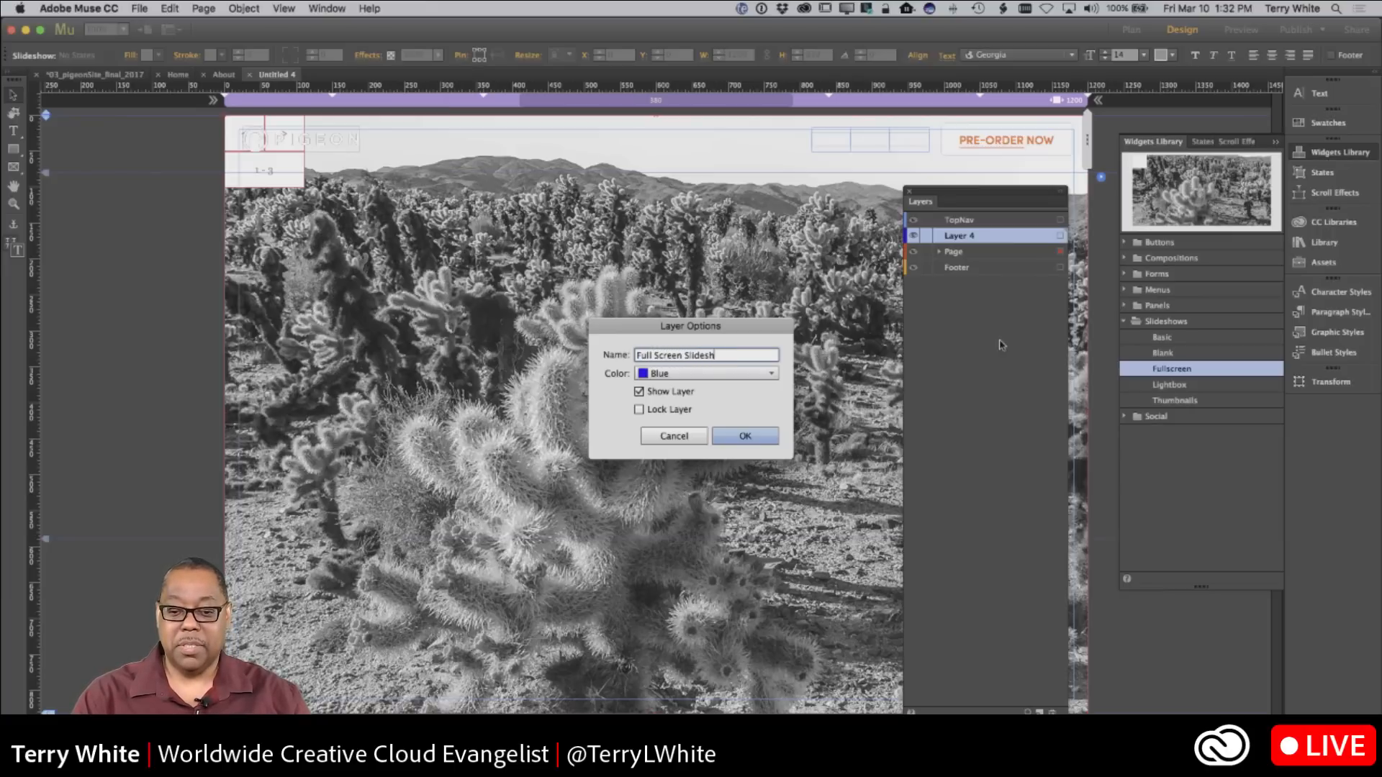
key(Return)
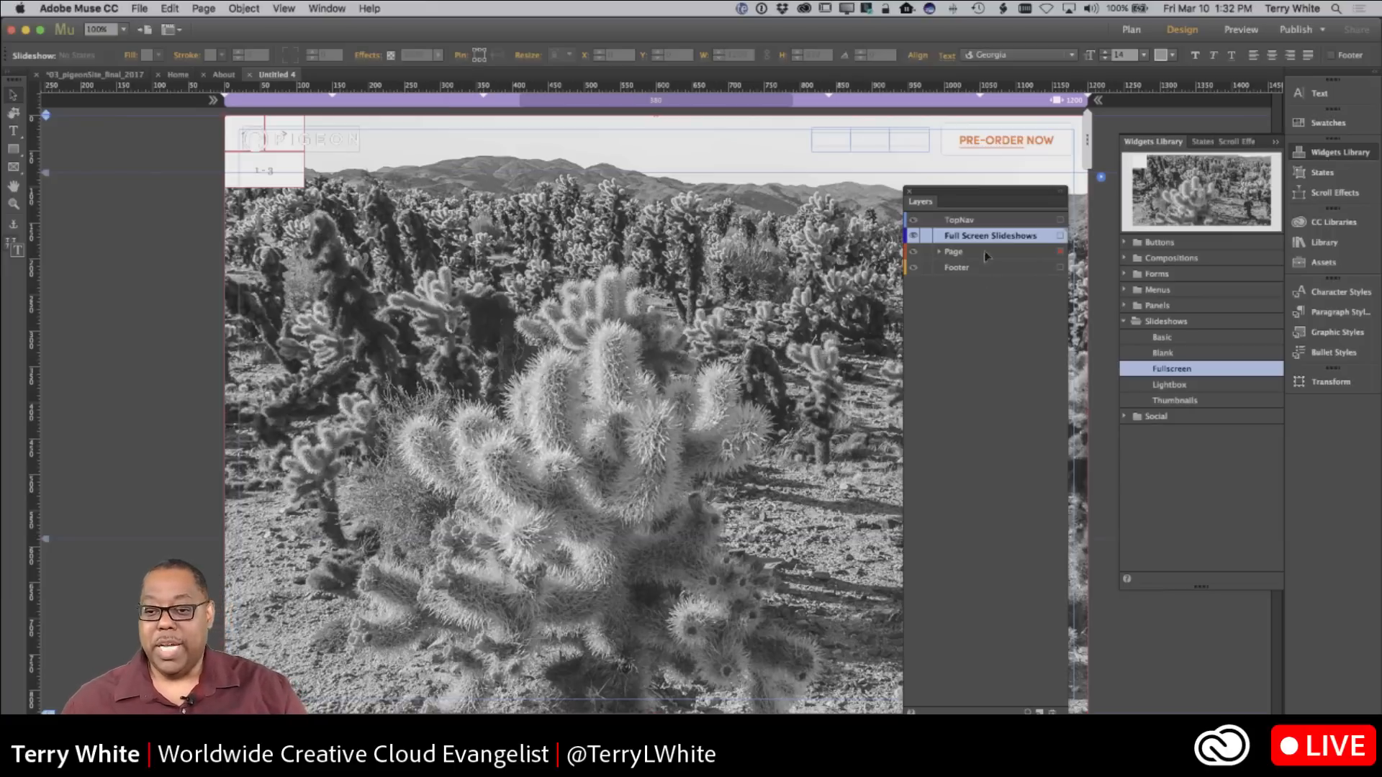
Step: Move the Full Screen Slideshows layer below Footer and transfer the slideshow from the Page layer onto it
drag(983, 240, 993, 302)
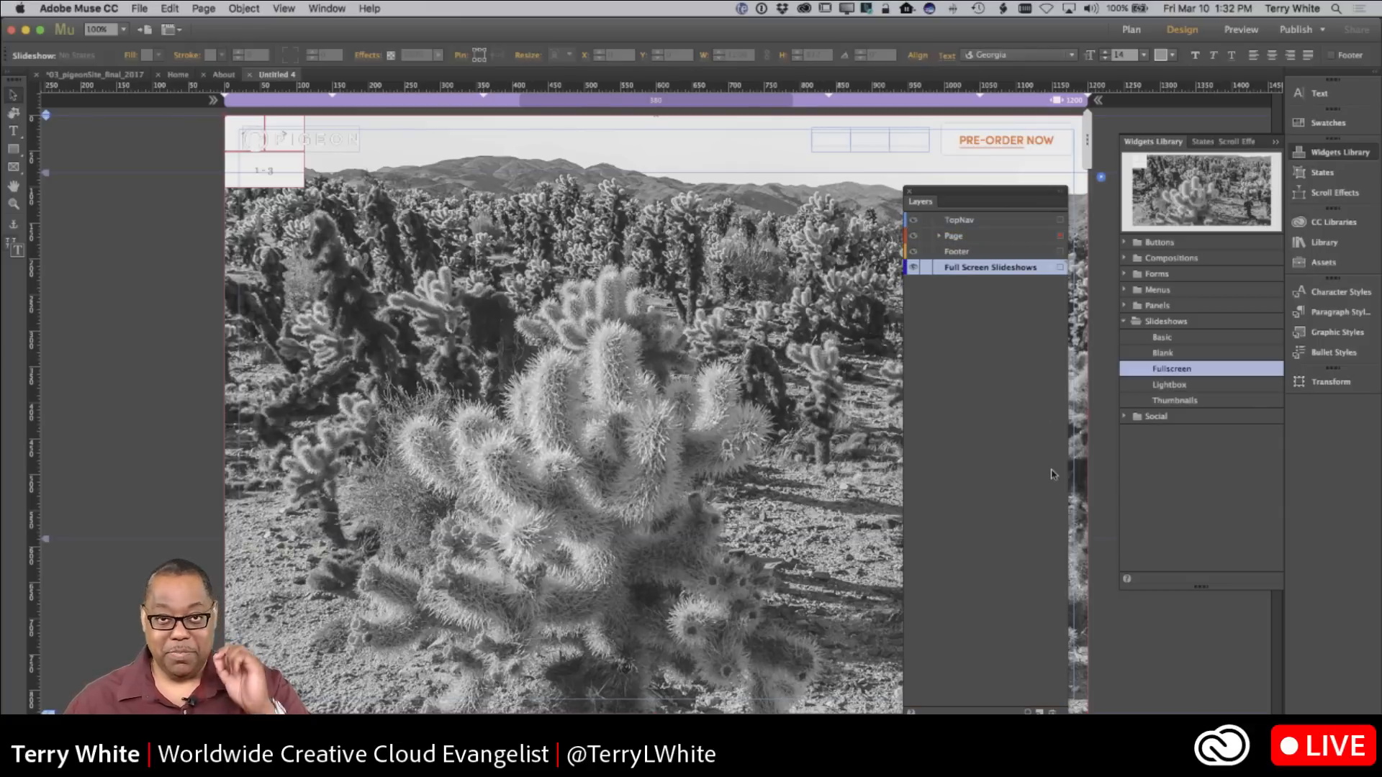
click(939, 237)
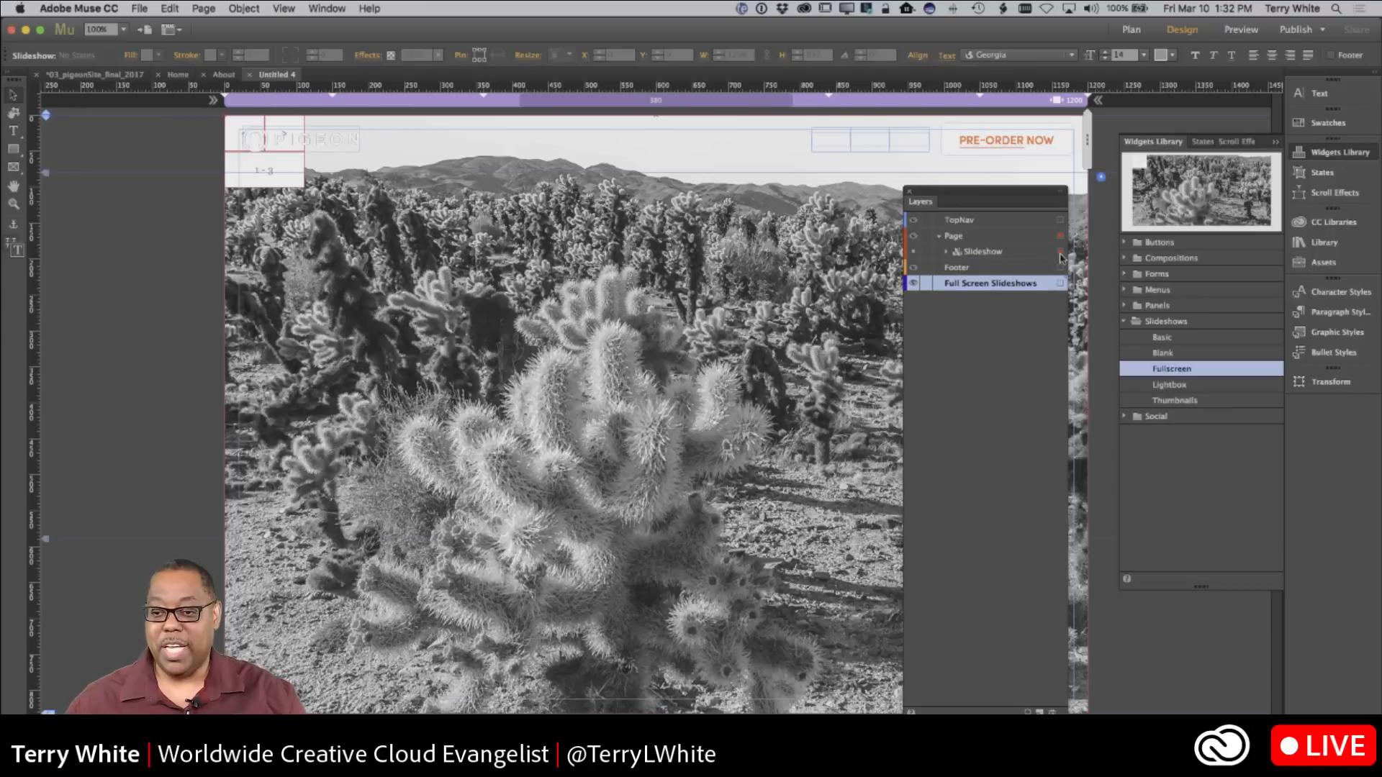
drag(1060, 255, 1061, 284)
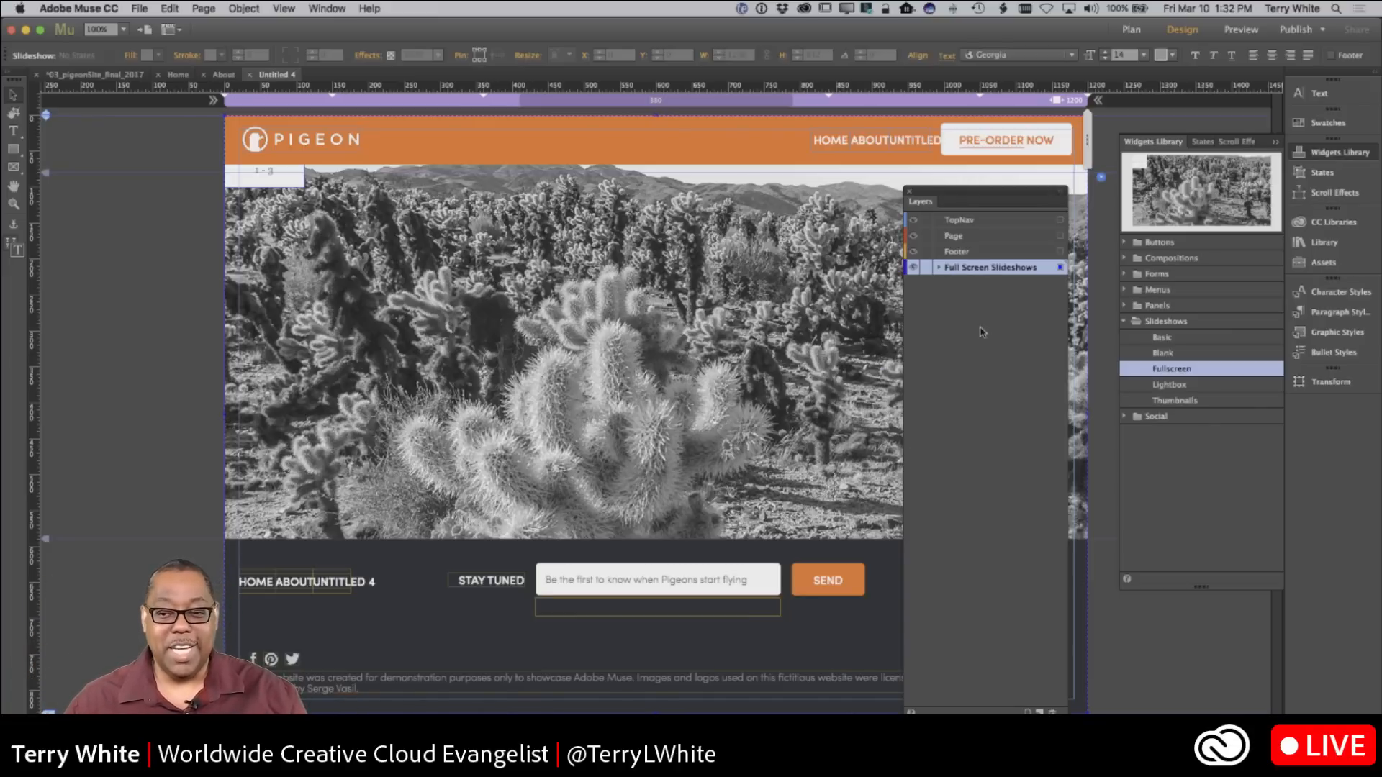
Step: Test the Full Screen Slideshows layer by hiding and showing it, and by locking and unlocking it
click(912, 267)
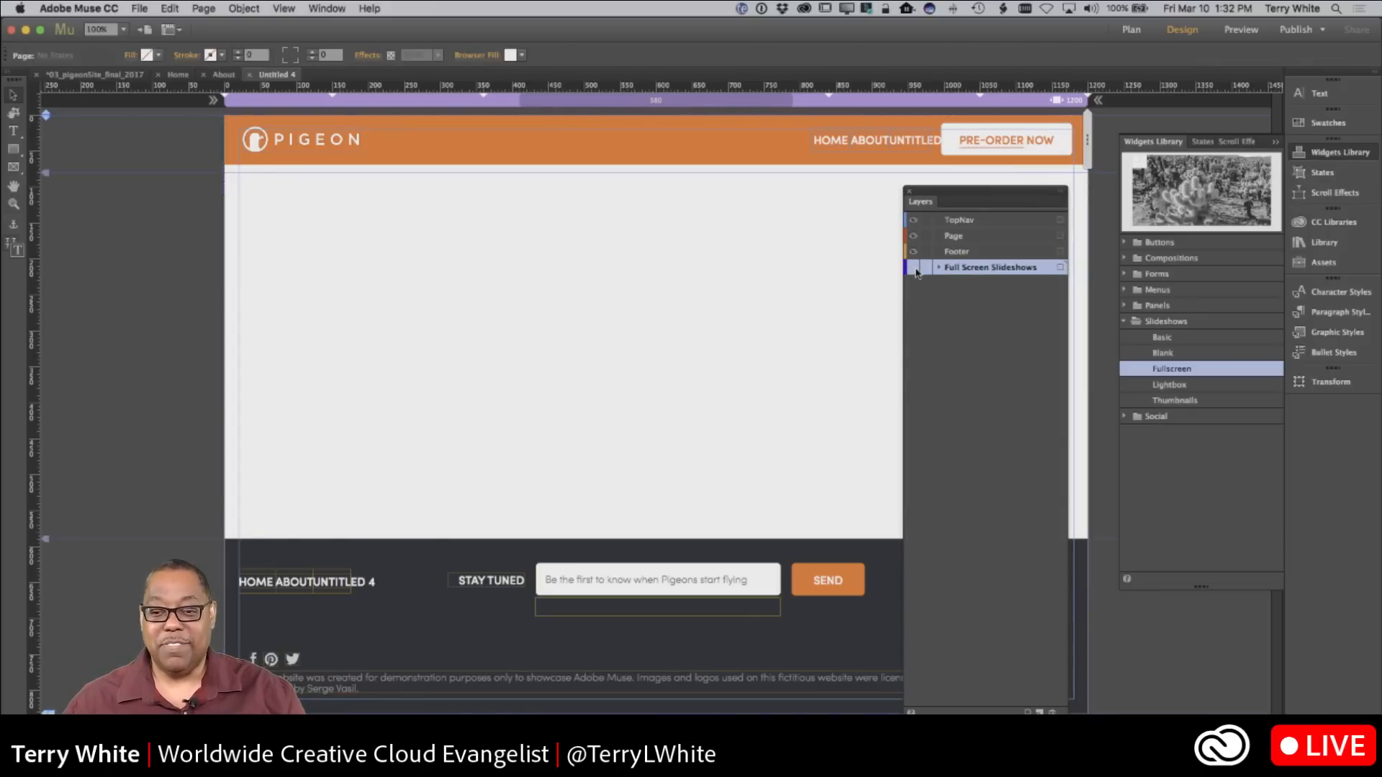
click(913, 268)
click(926, 267)
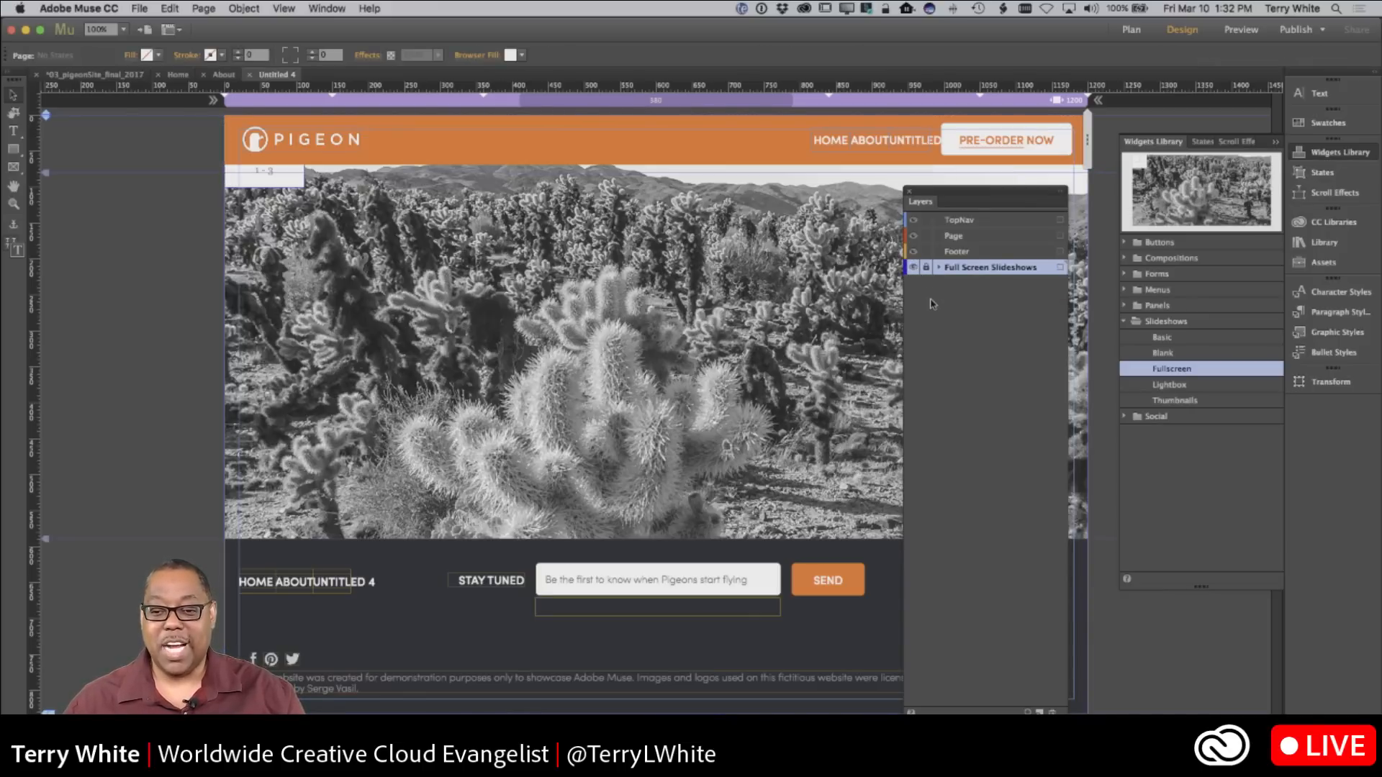
click(926, 267)
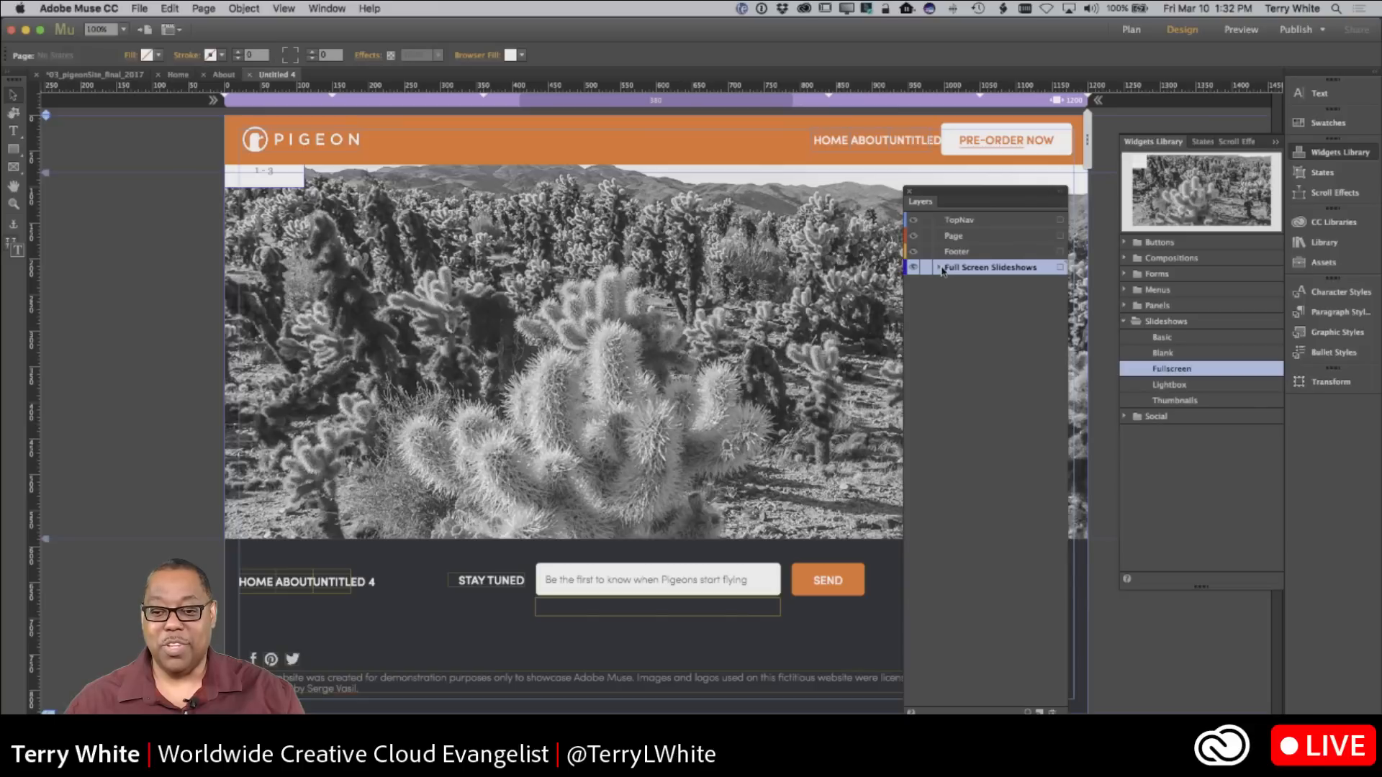
Step: Expand the Full Screen Slideshows layer to hide and show its slideshow, leaving the layer locked and collapsed
click(939, 270)
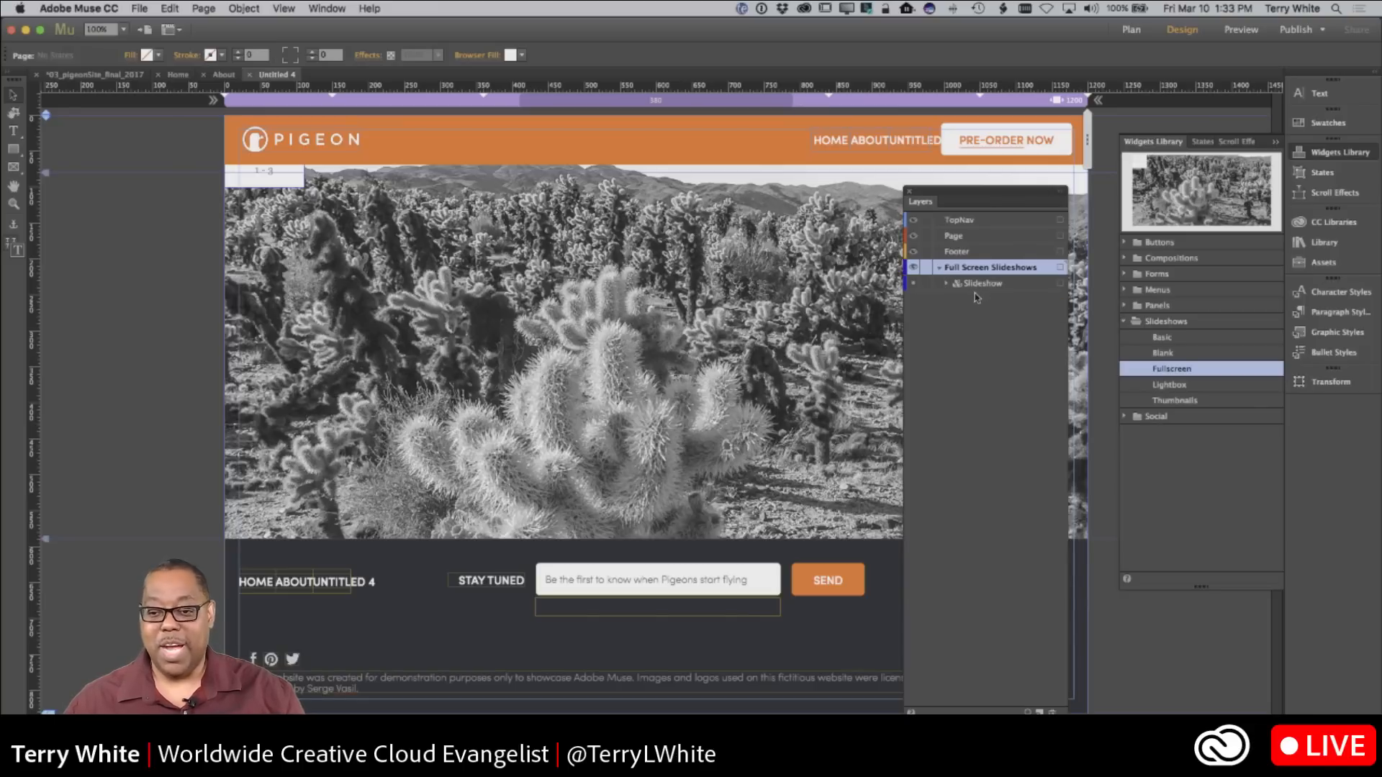
click(912, 286)
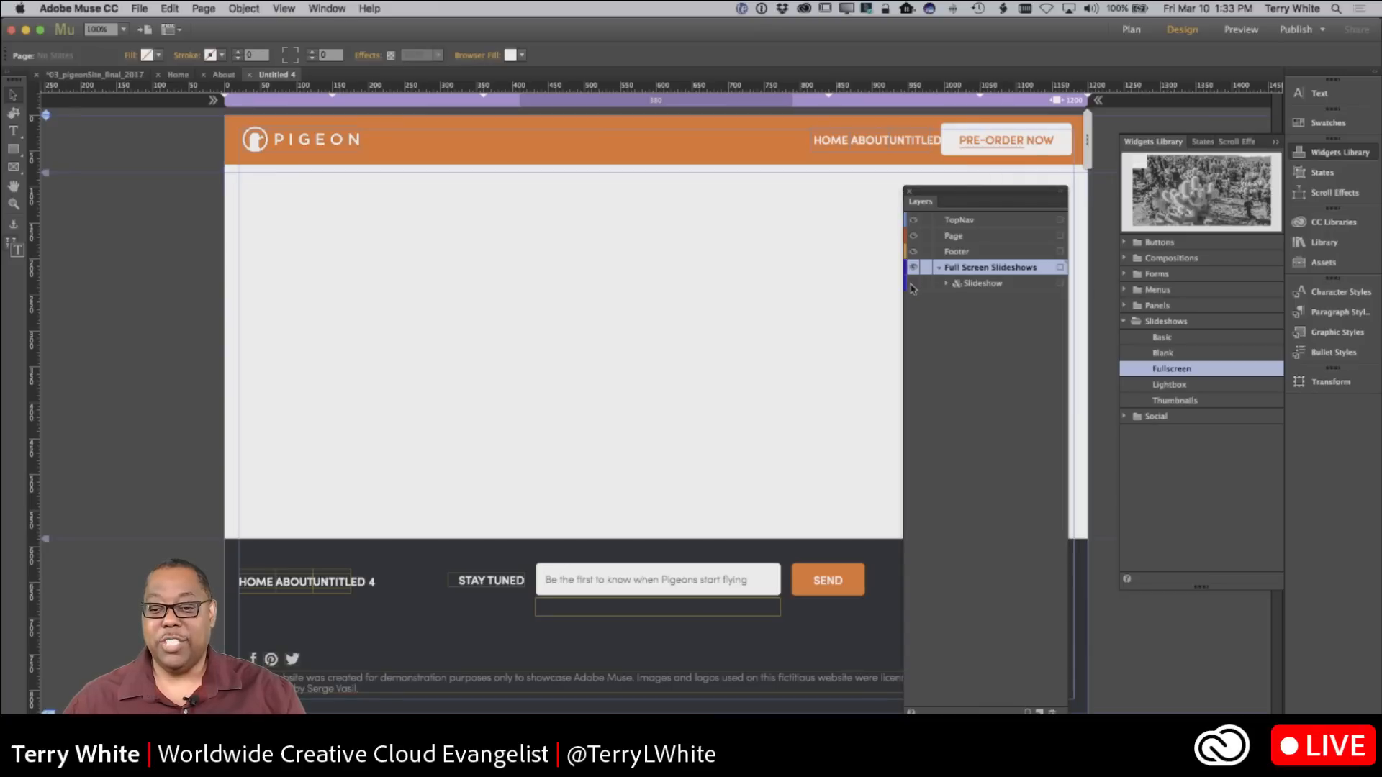
click(912, 285)
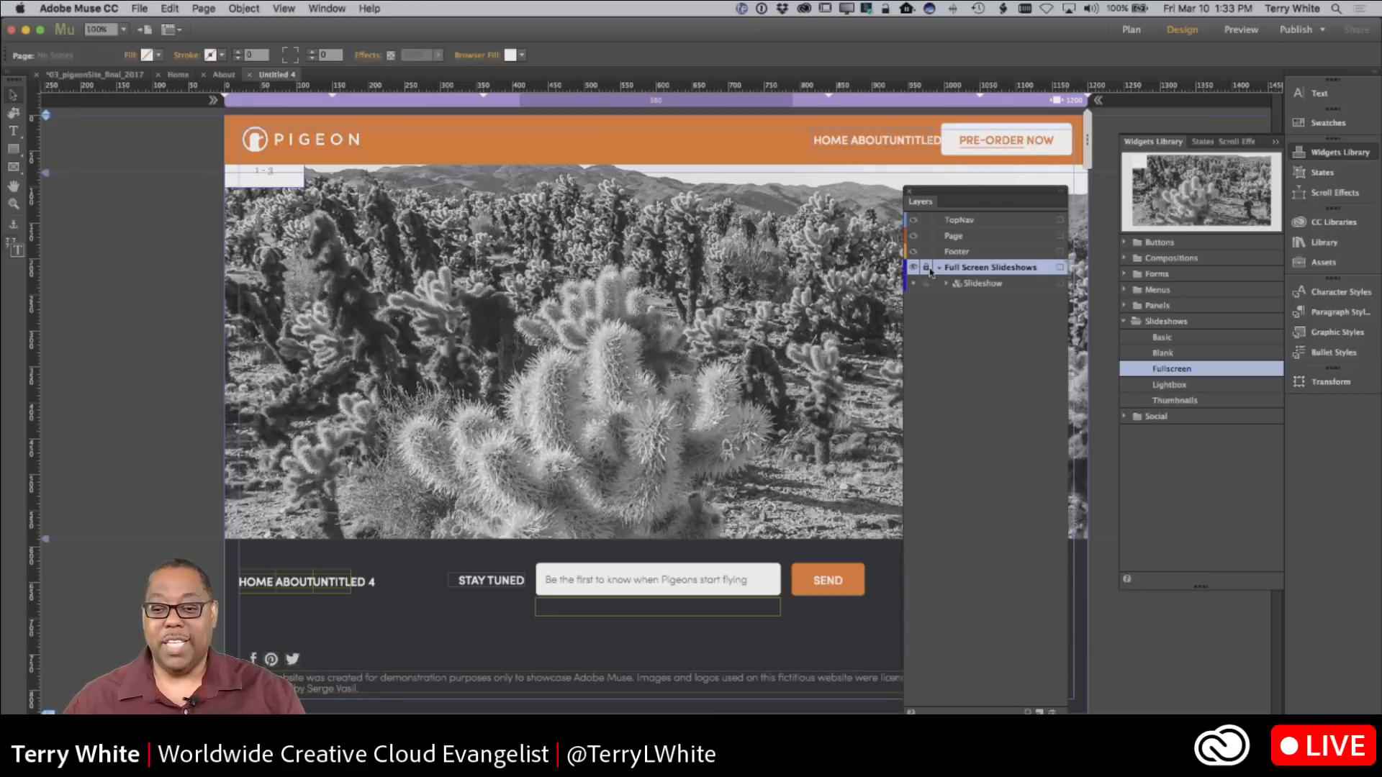
click(939, 268)
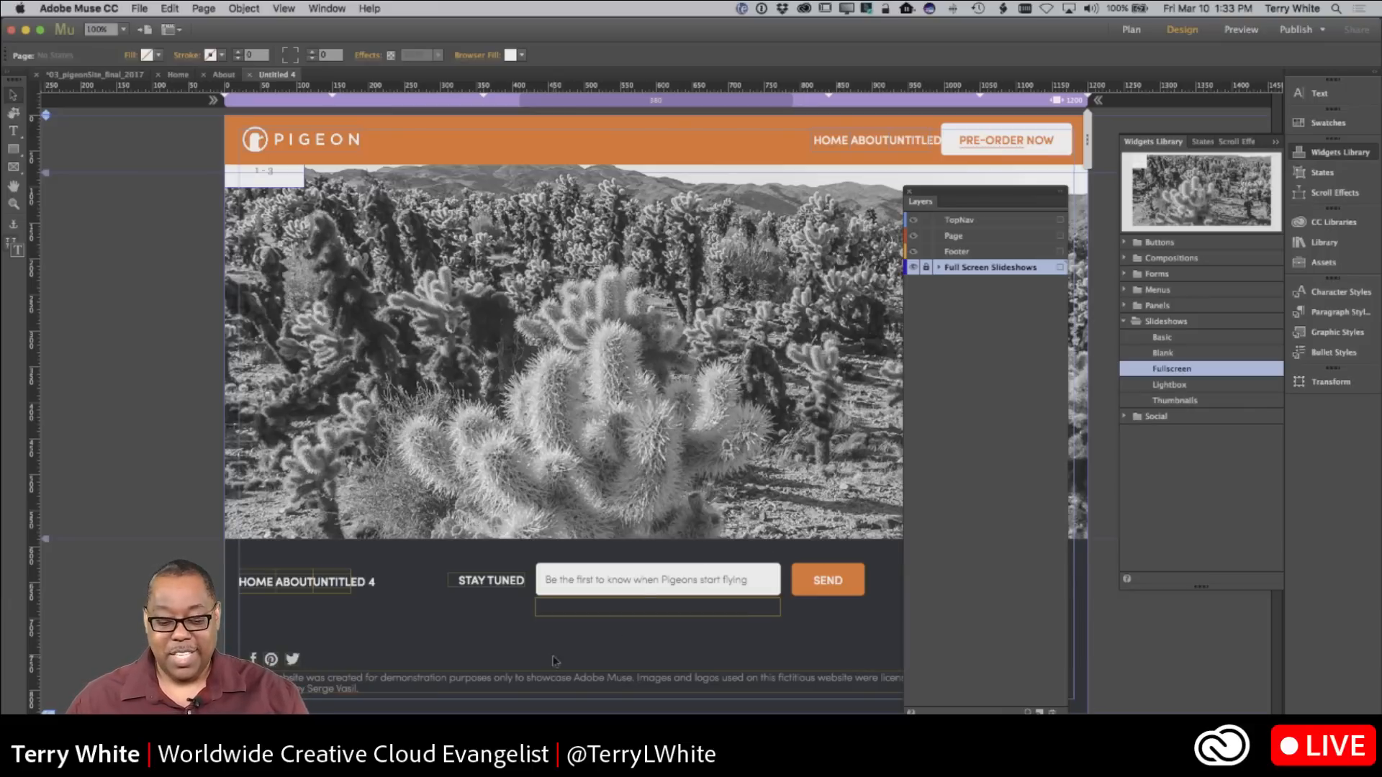
Step: Switch to Photoshop's TrestleBridge.psd, preview the Train 2 layer and hide it again, and make Train 1 visible
key(super+Tab)
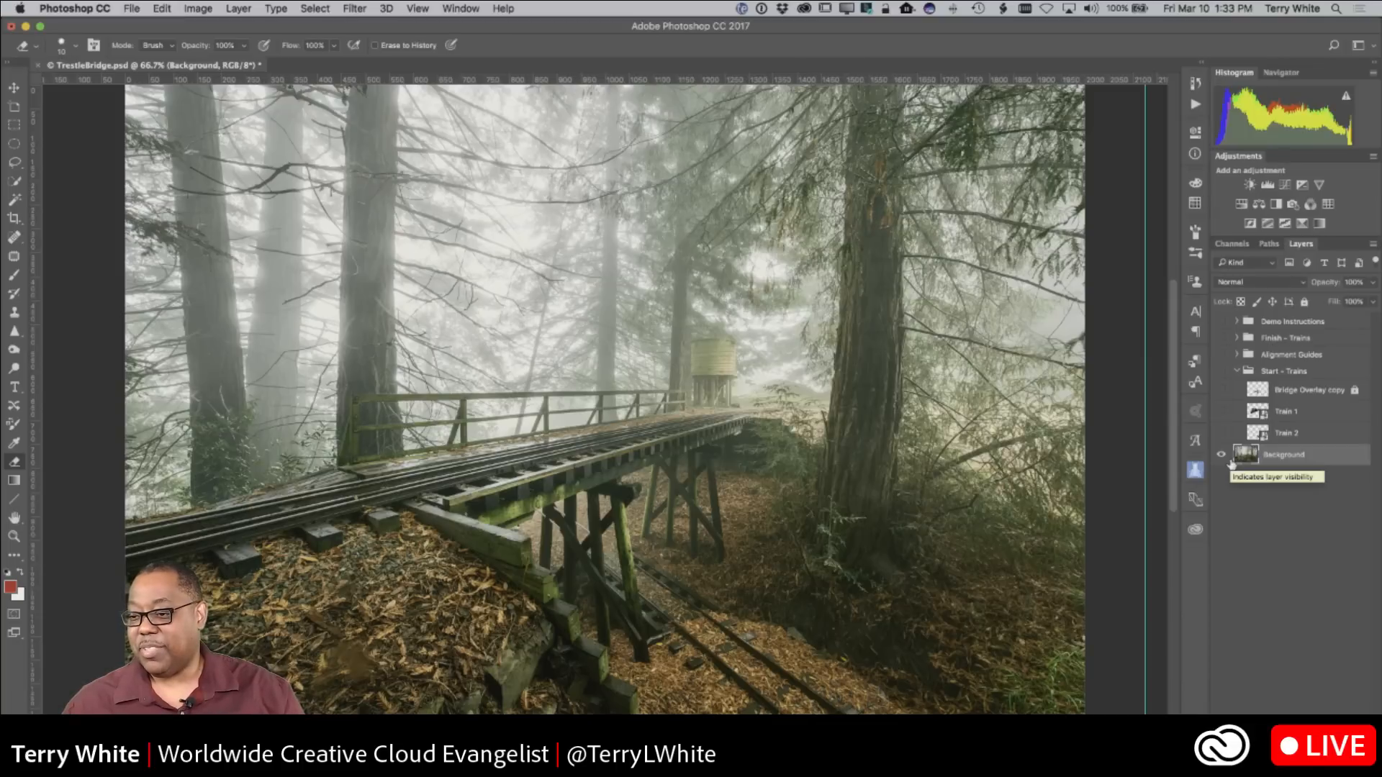
click(1221, 433)
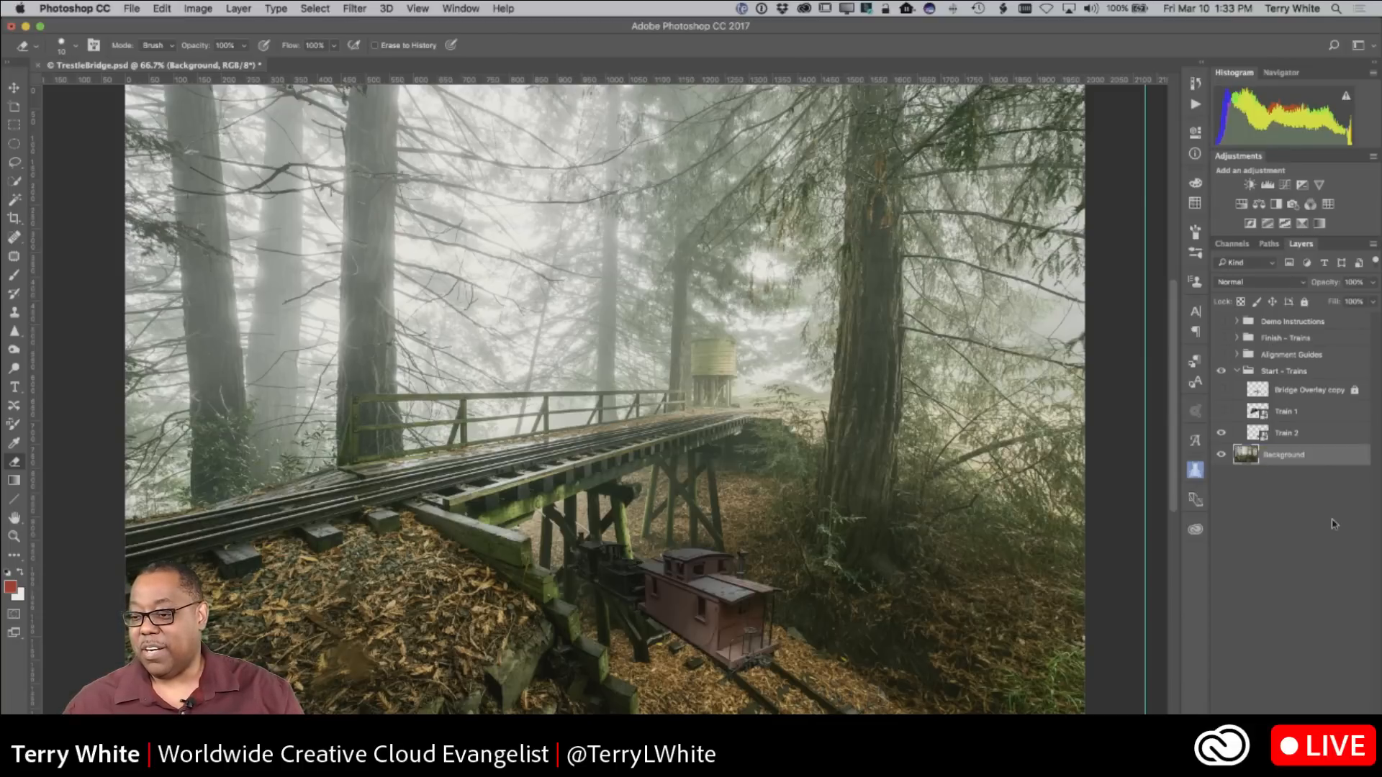
click(1221, 433)
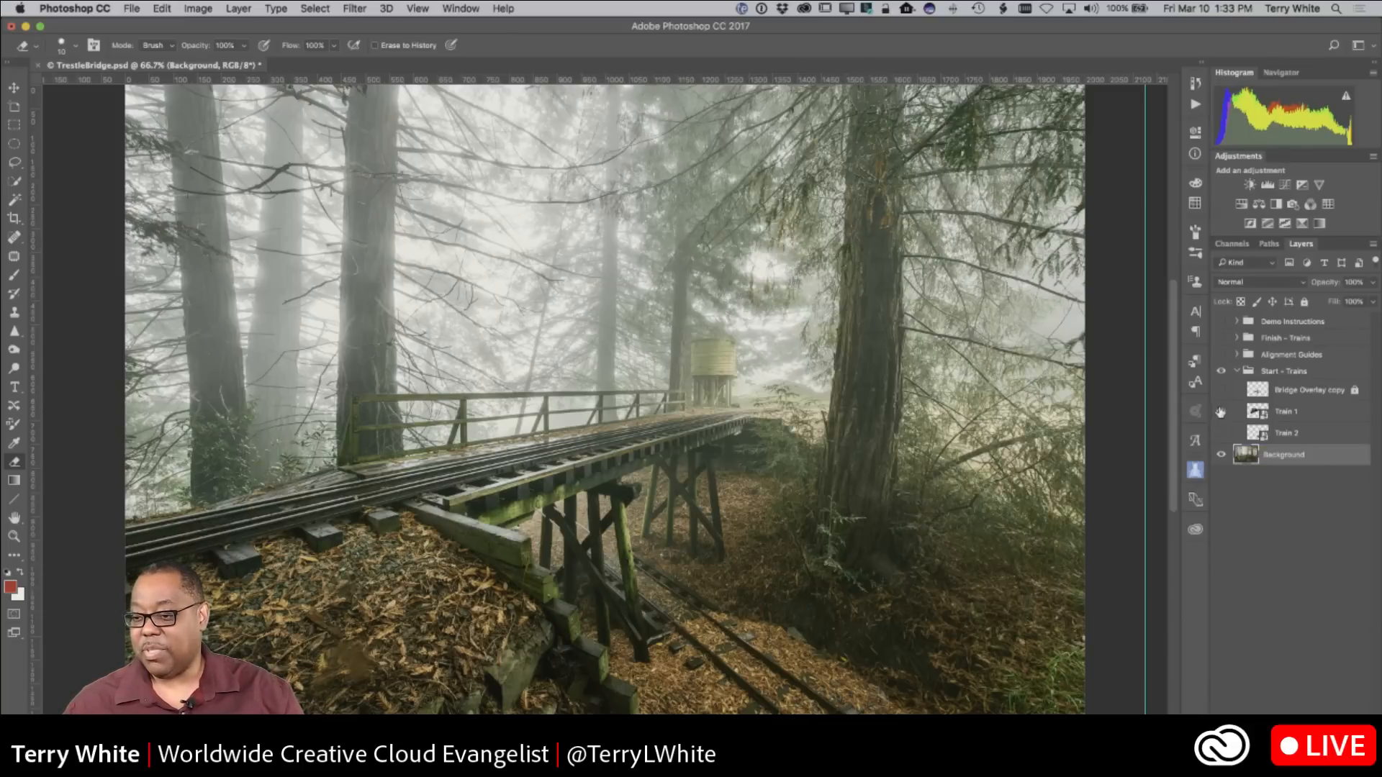
click(1221, 411)
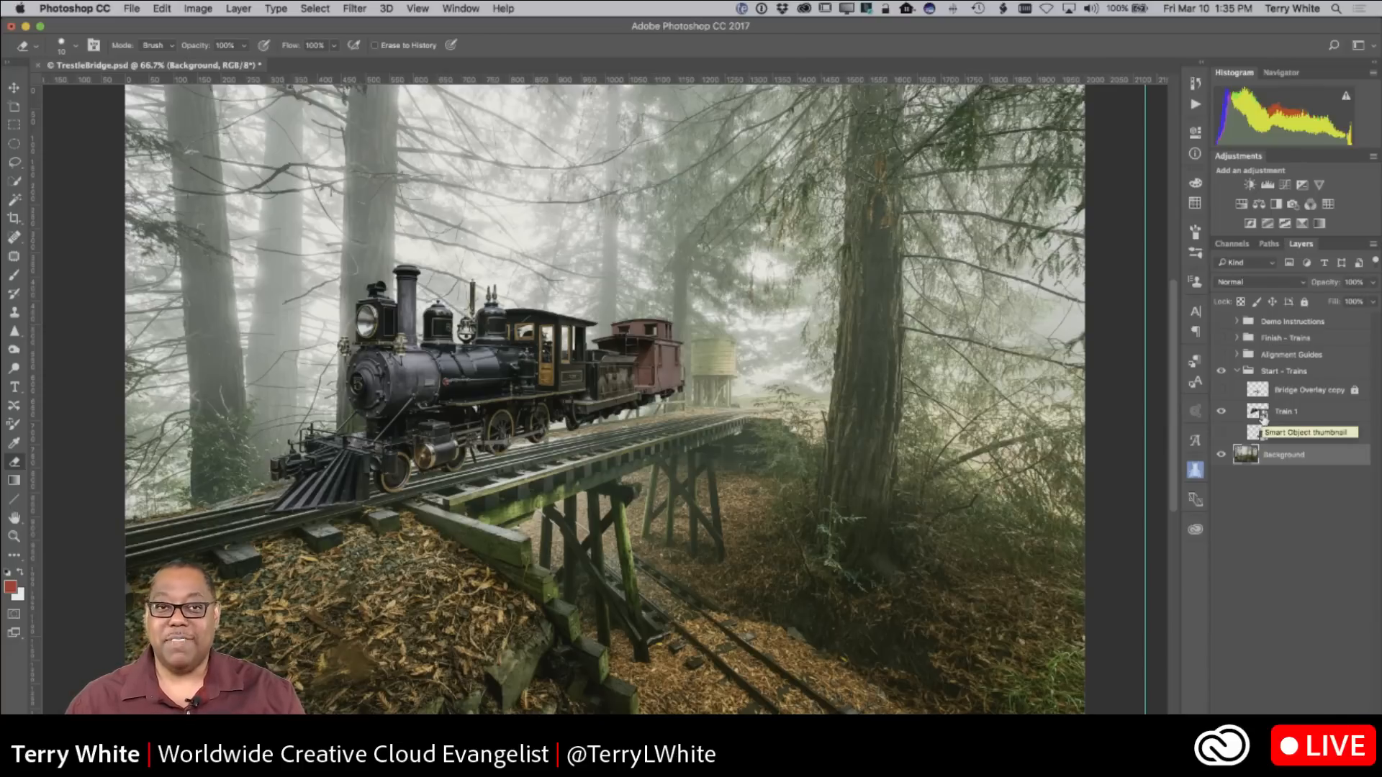
Step: Open and close the Train 1 smart object to examine its contents, and look over the available layer effects
double_click(1258, 412)
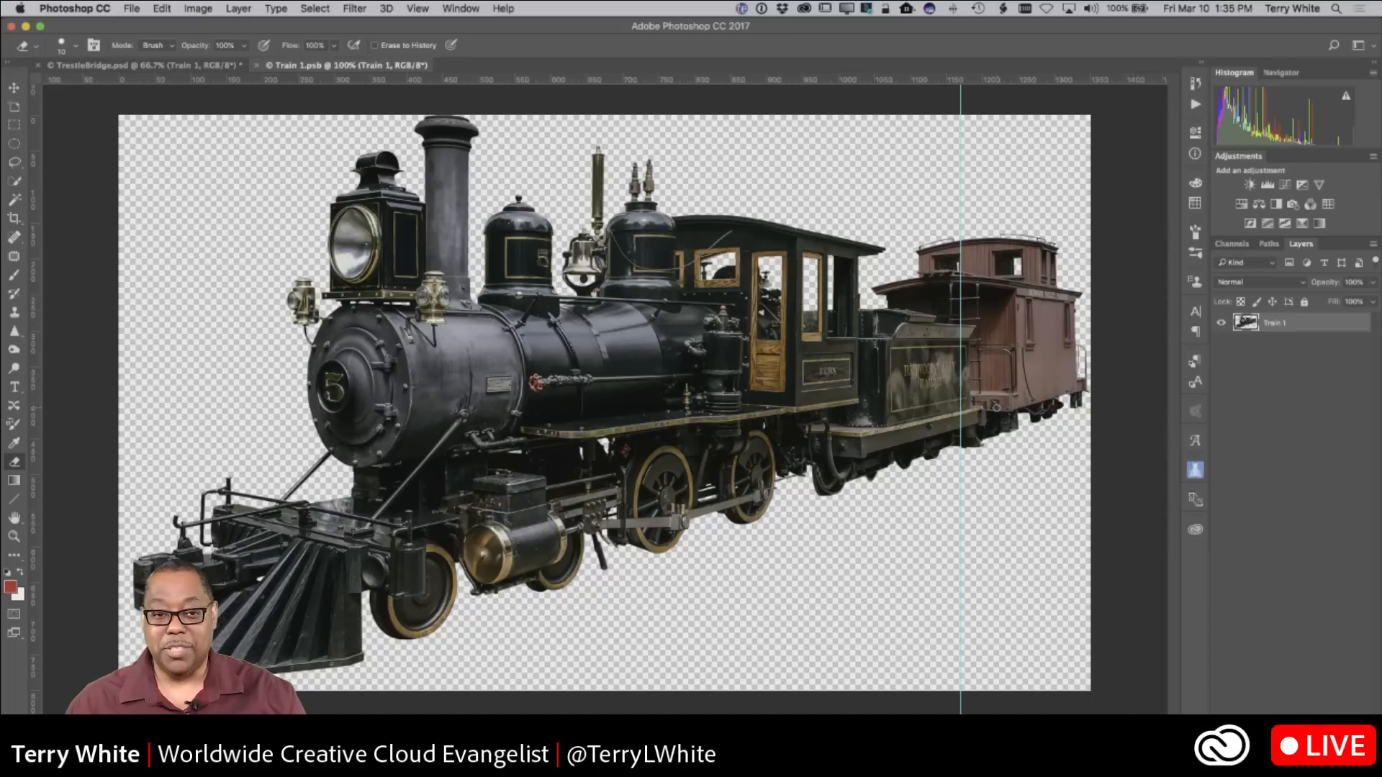
click(258, 66)
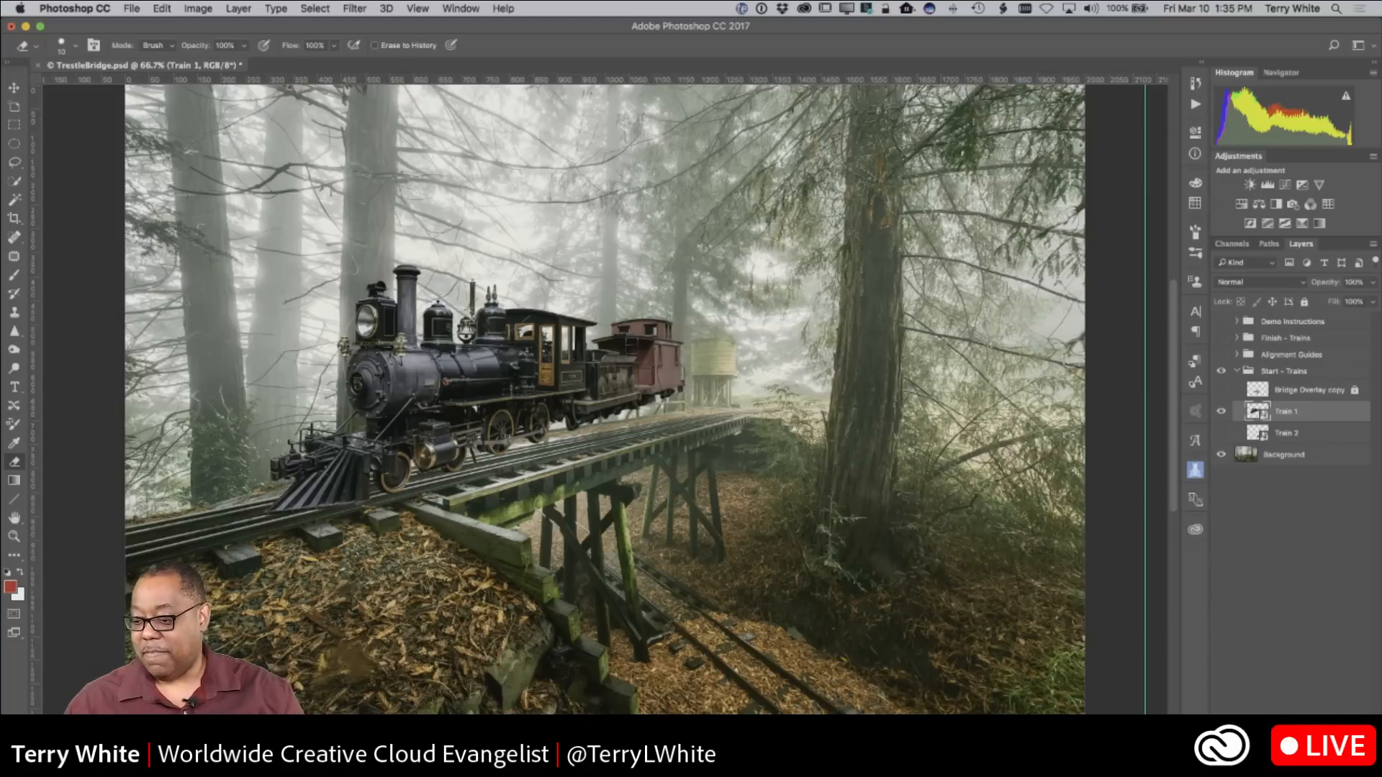
click(1254, 721)
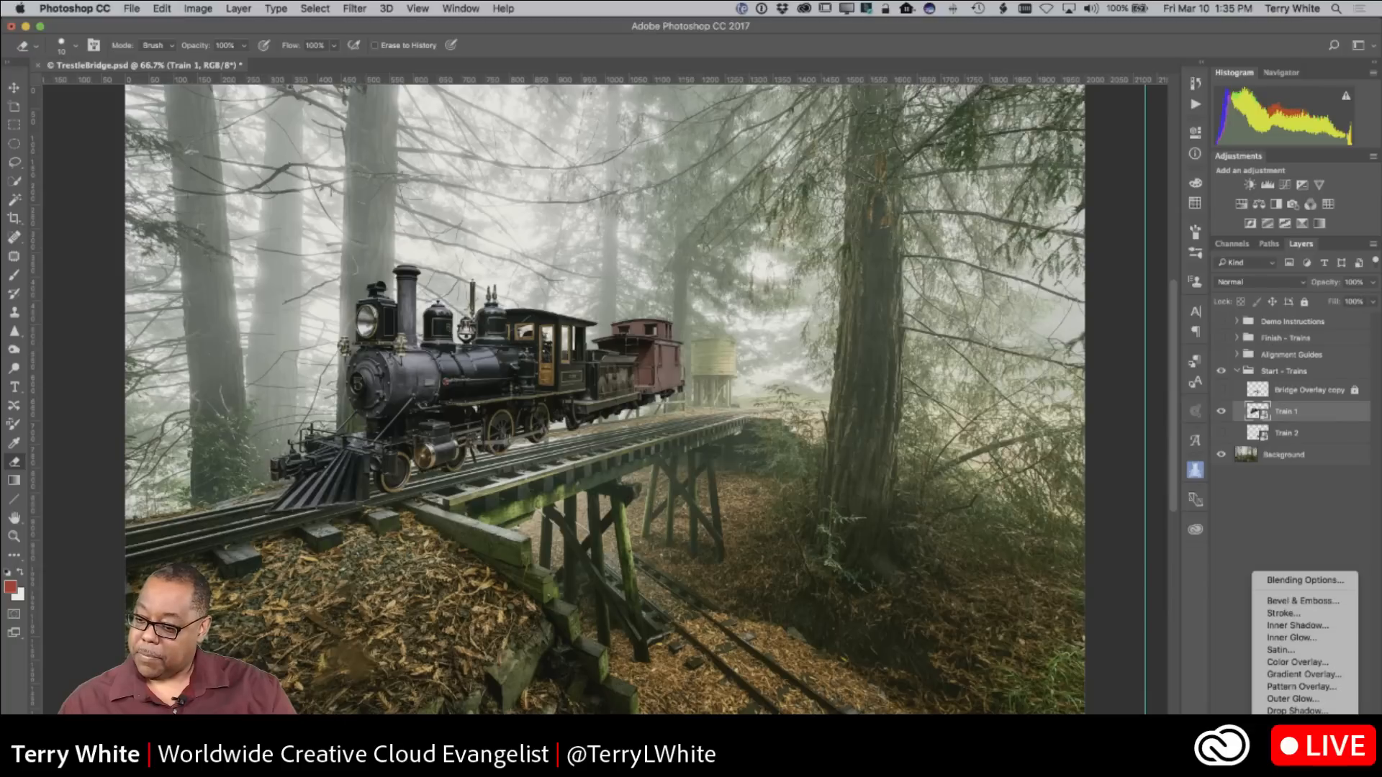
click(1278, 504)
Step: Apply a Liquify filter to the Train 1 smart object, bending the rear caboose outward and down
click(356, 8)
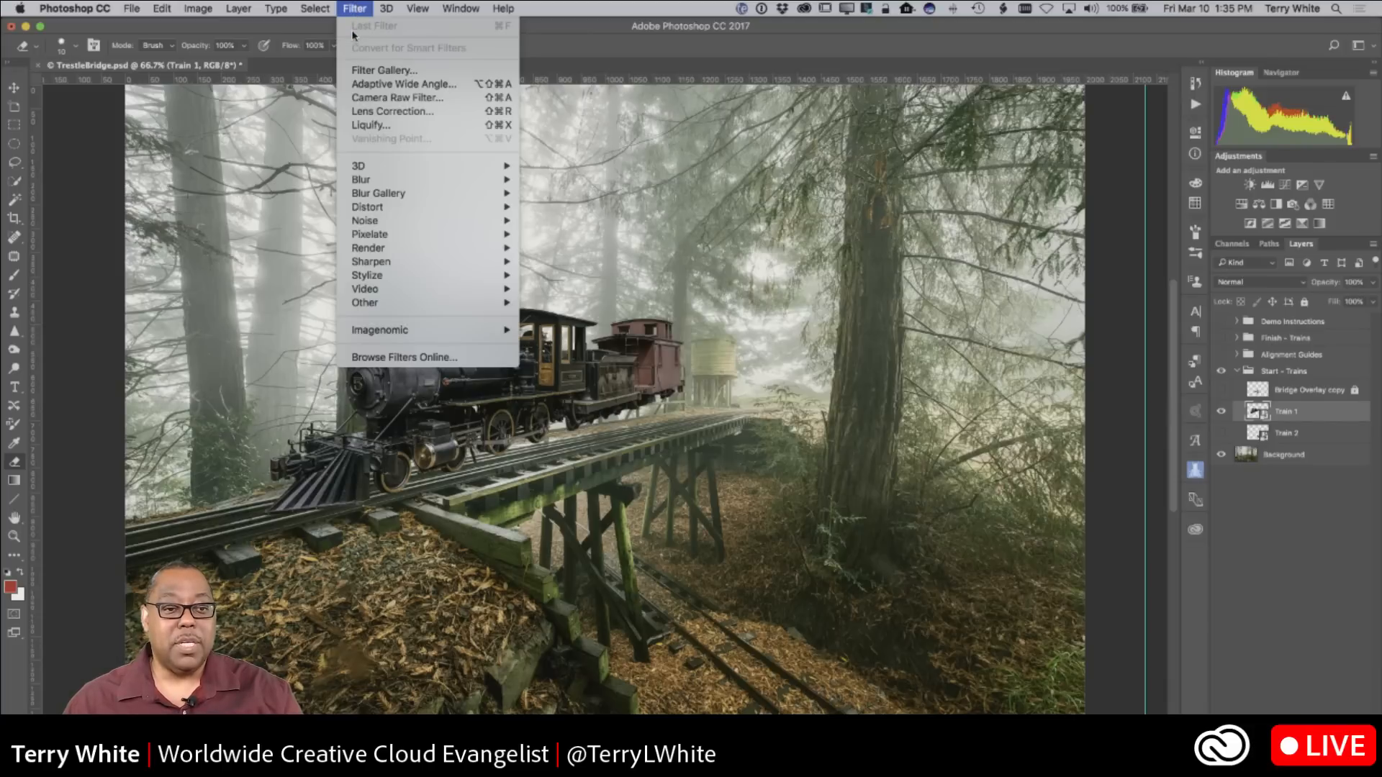
click(367, 126)
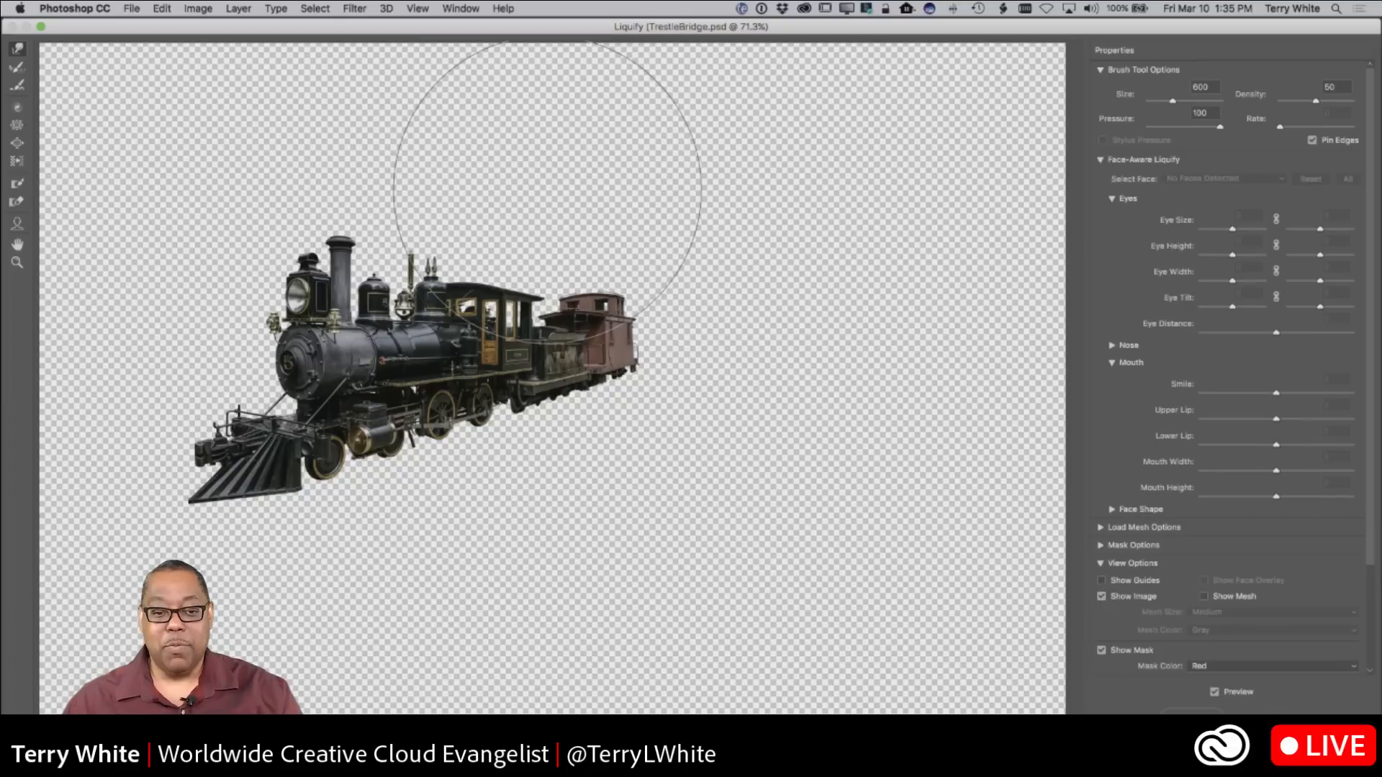
mouse_move(633, 314)
mouse_down()
mouse_move(586, 306)
mouse_move(677, 239)
mouse_move(833, 462)
mouse_up()
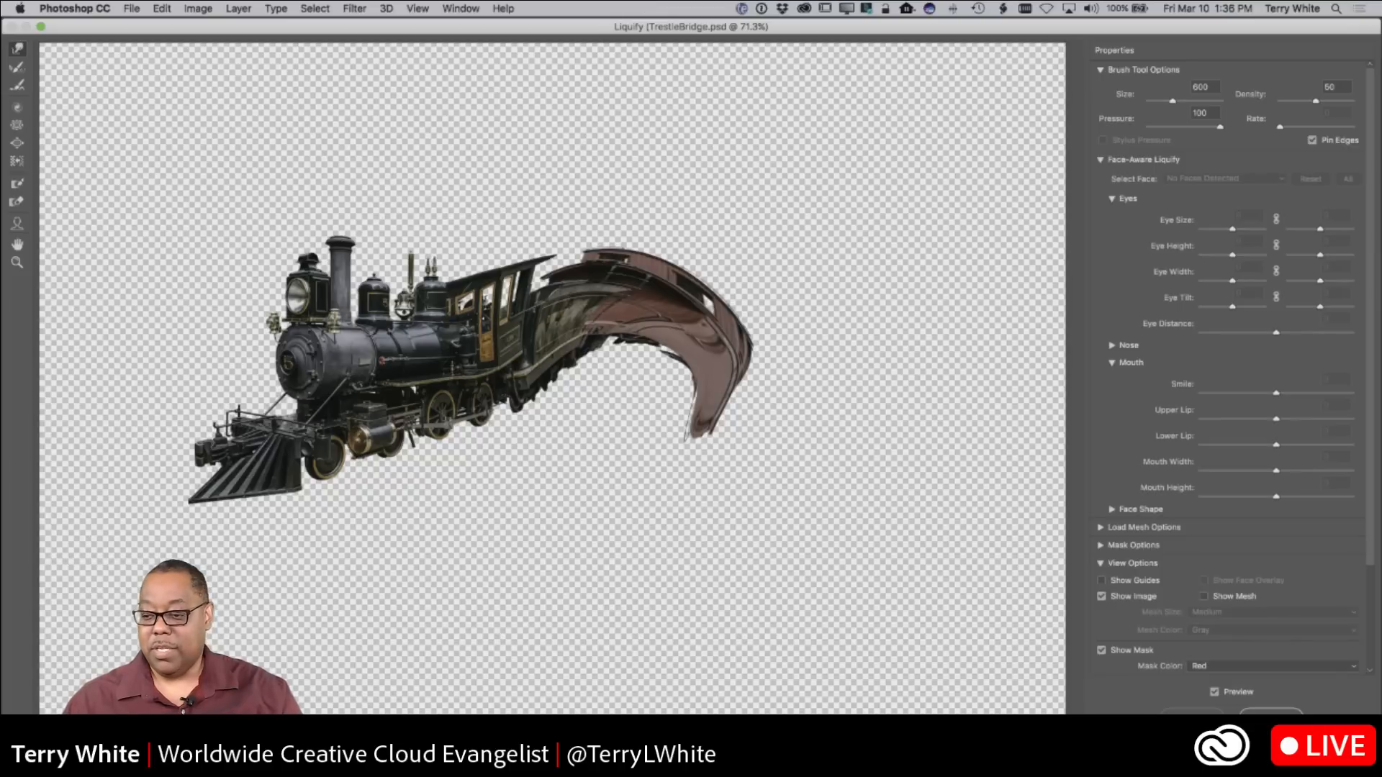
click(1271, 711)
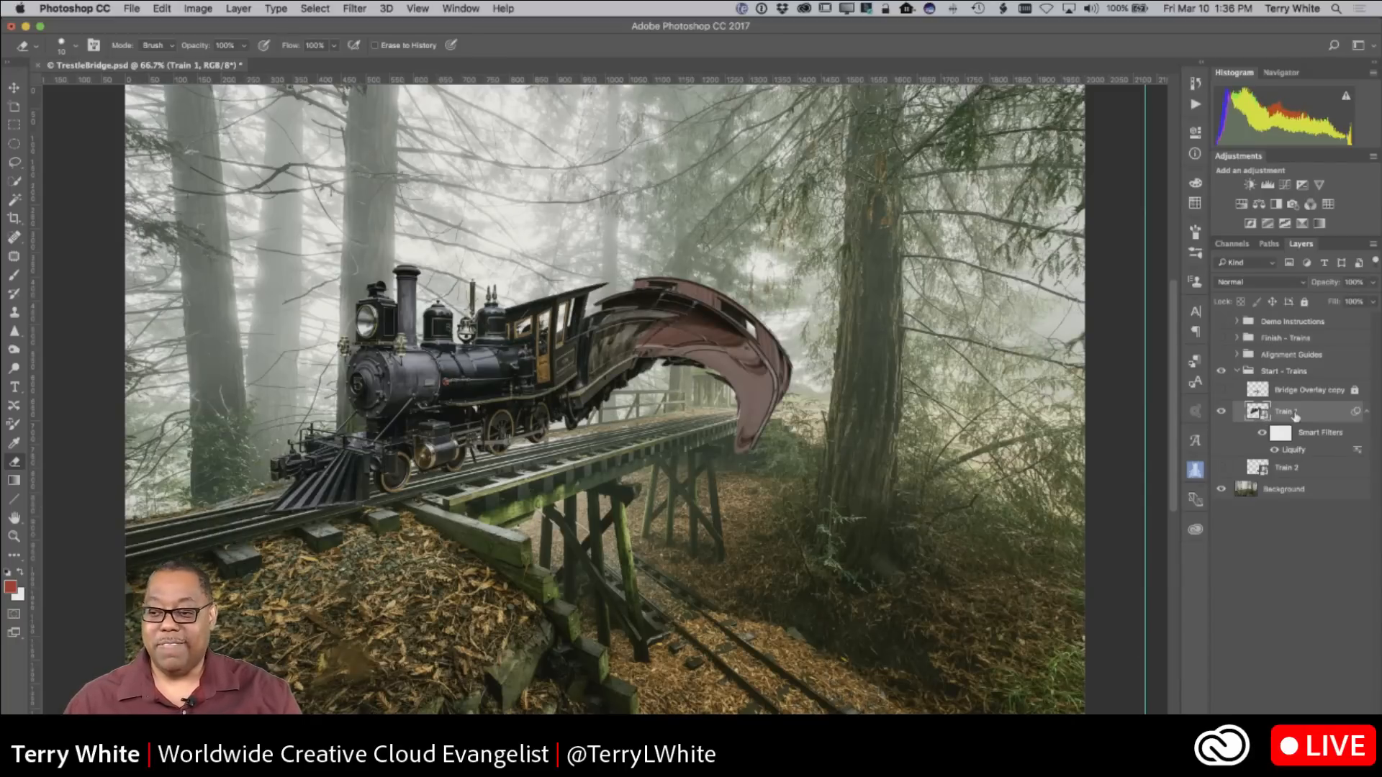
Step: Check Train 1's source contents and toggle its Liquify smart filter for comparison, then delete the filter
double_click(1260, 412)
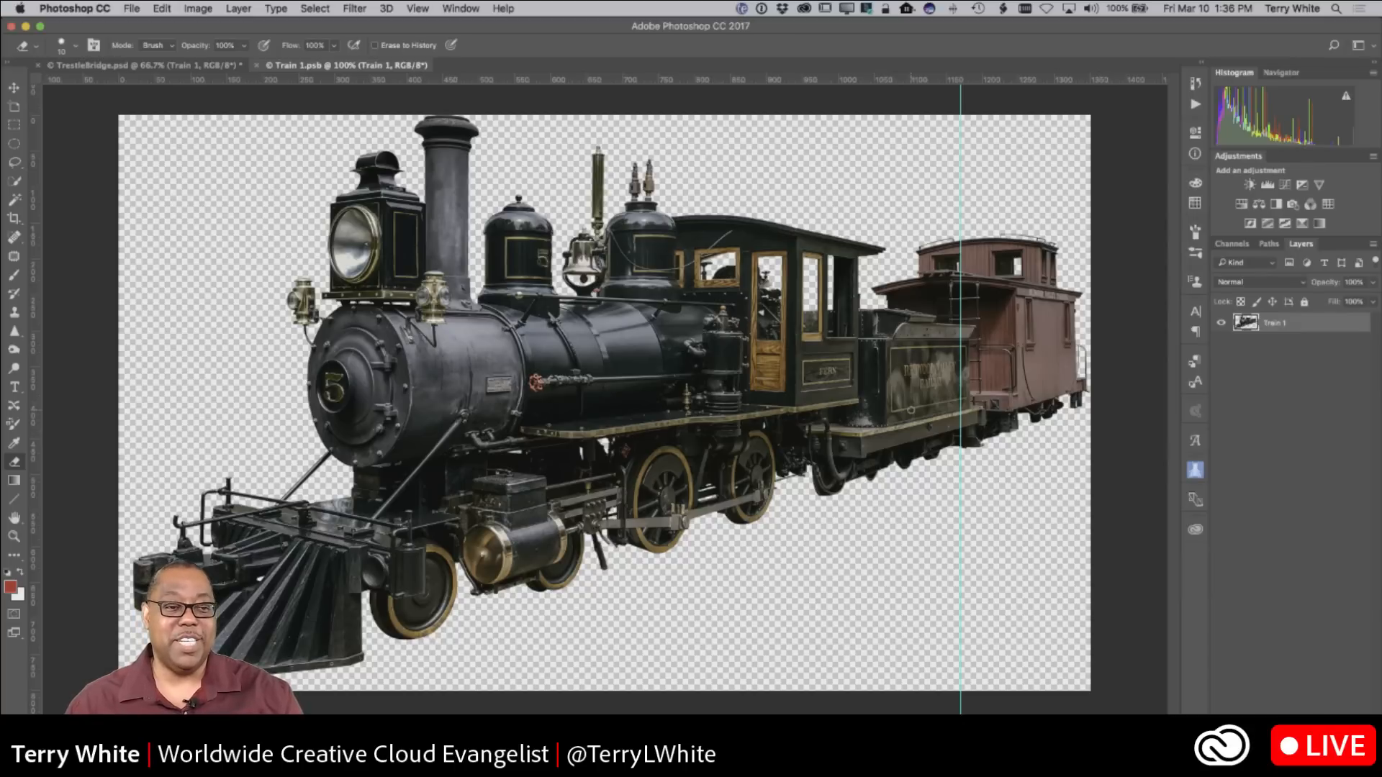
click(258, 67)
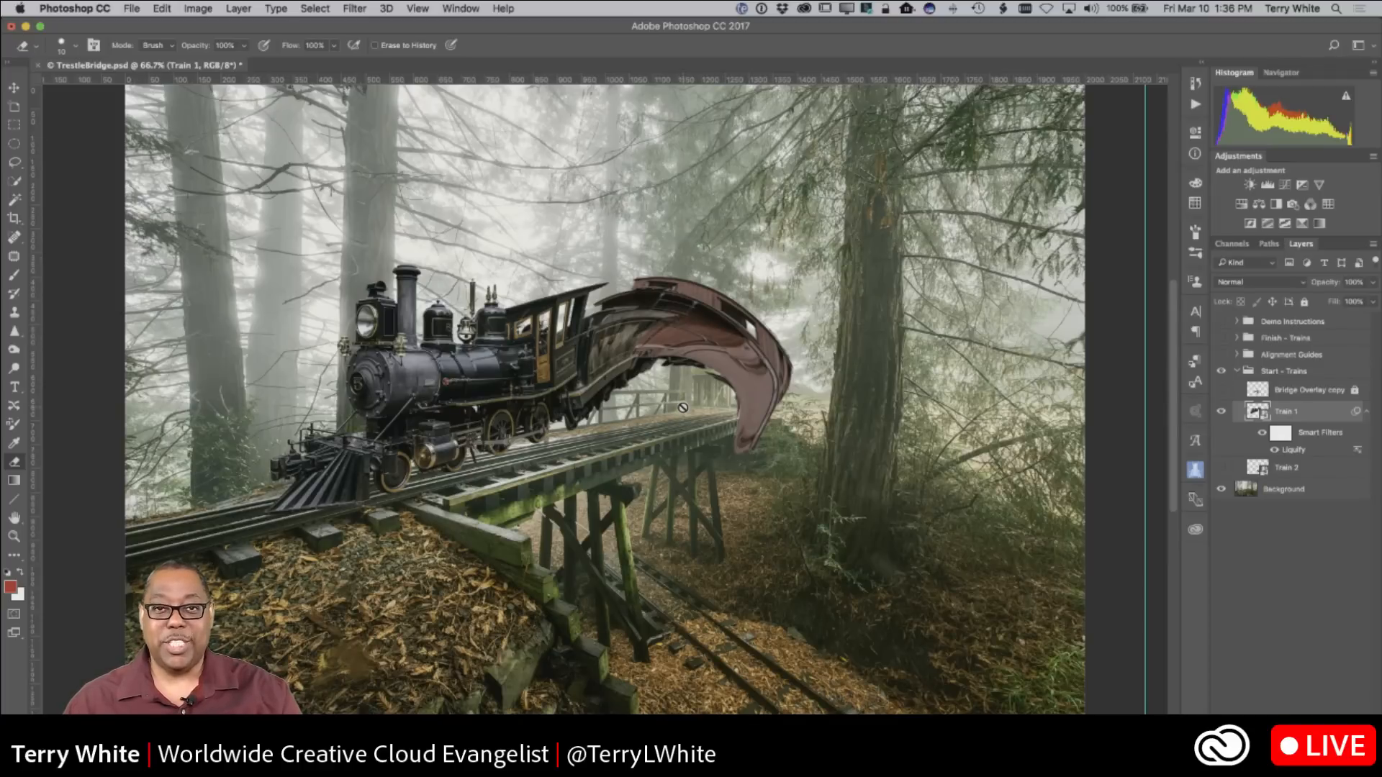
click(1274, 450)
click(1274, 450)
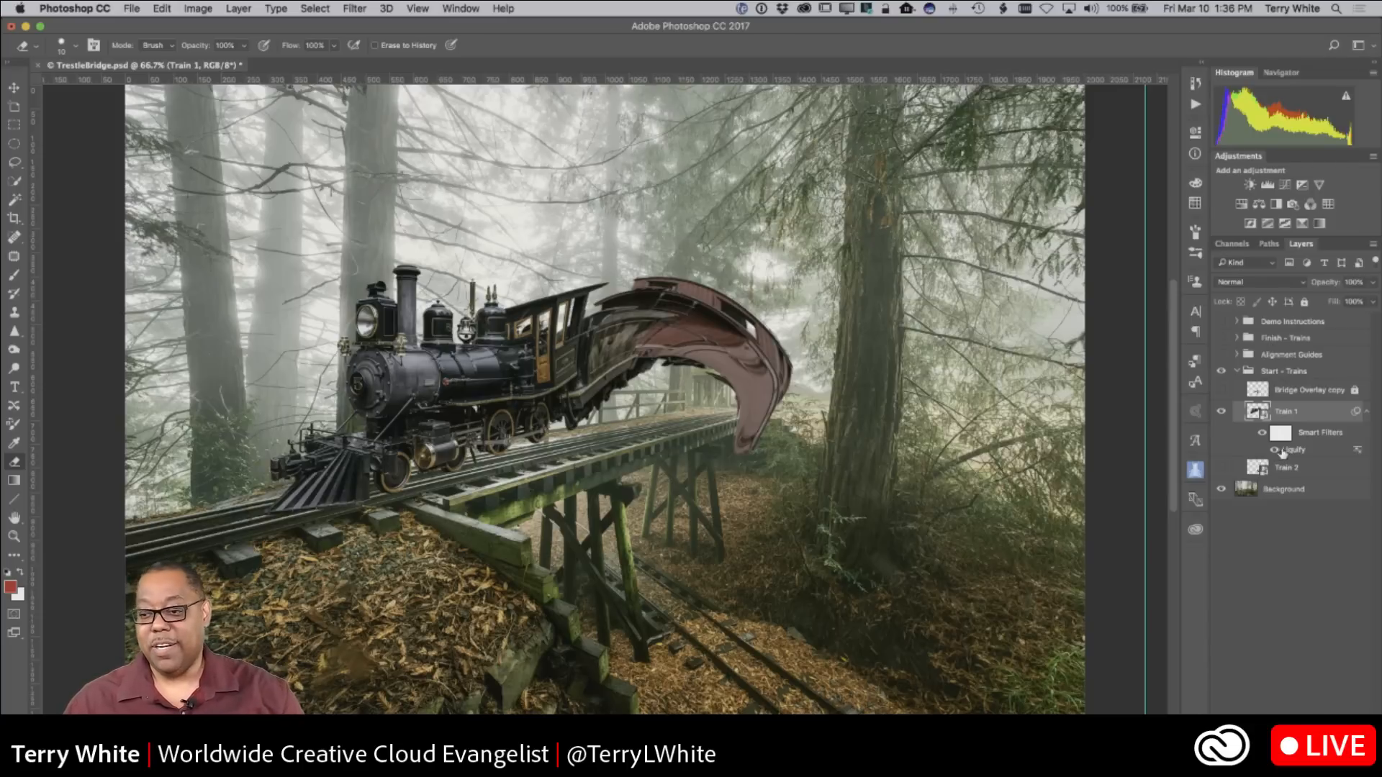
drag(1294, 472, 1362, 705)
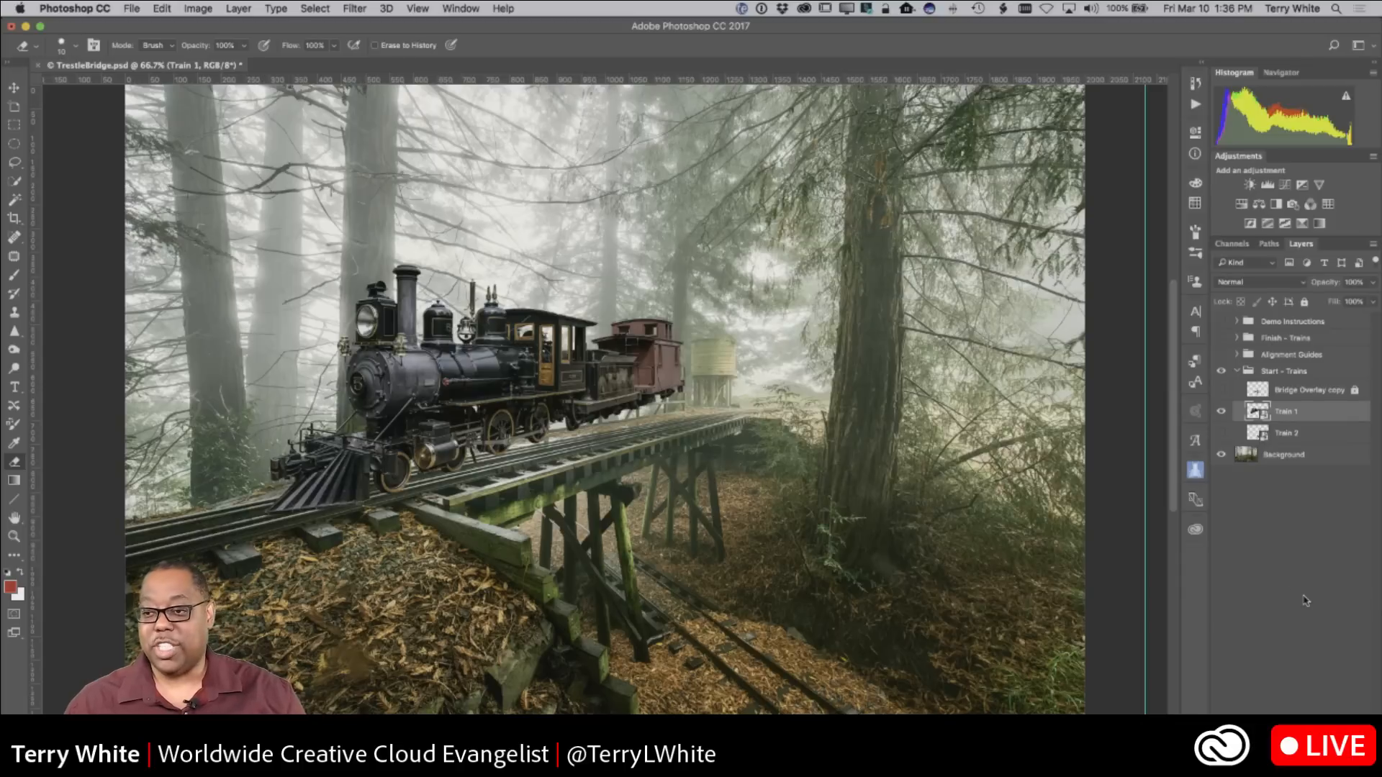
Step: Float the Adjustments panel and add a Black & White adjustment layer above Train 1 with Yellows 133 and Greens -28
drag(1242, 166, 867, 245)
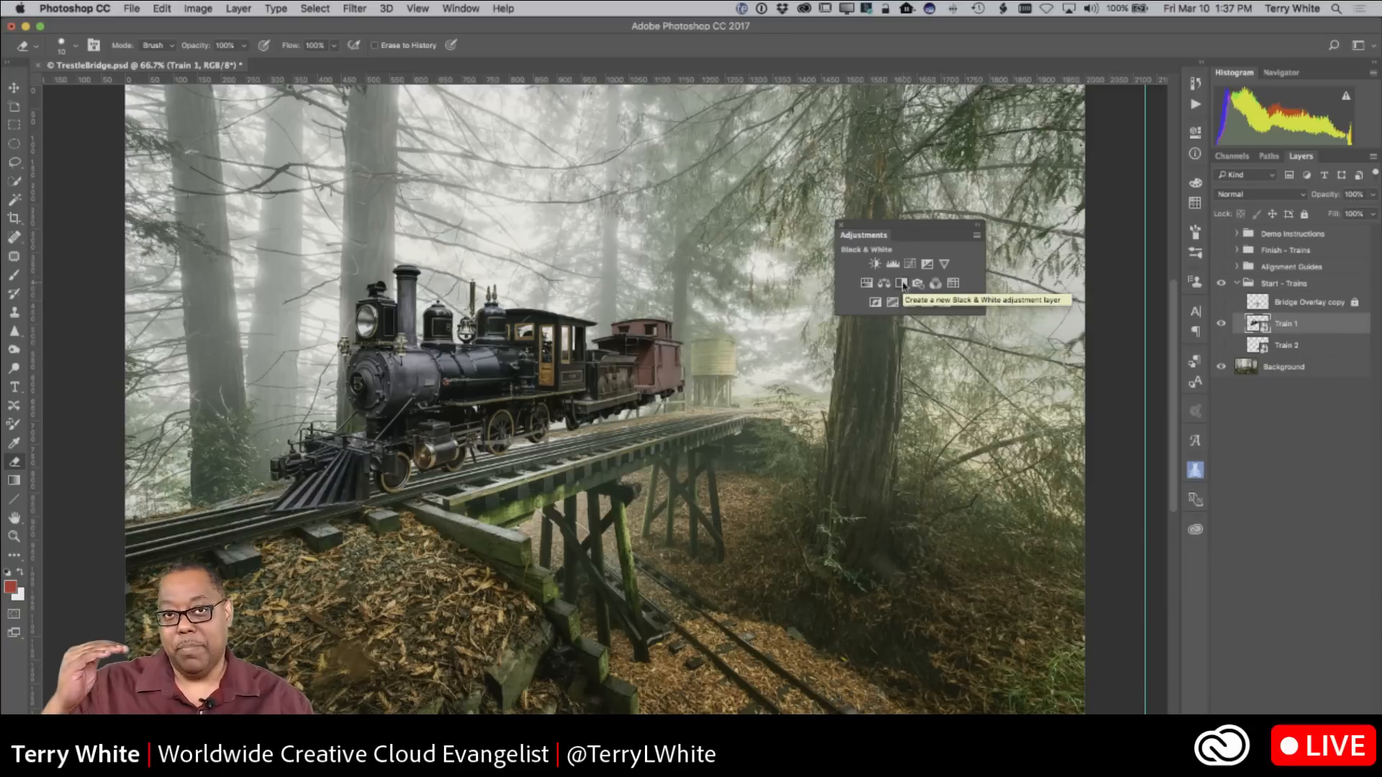
scroll(904, 286, up, 1)
scroll(904, 286, left, 2)
click(902, 284)
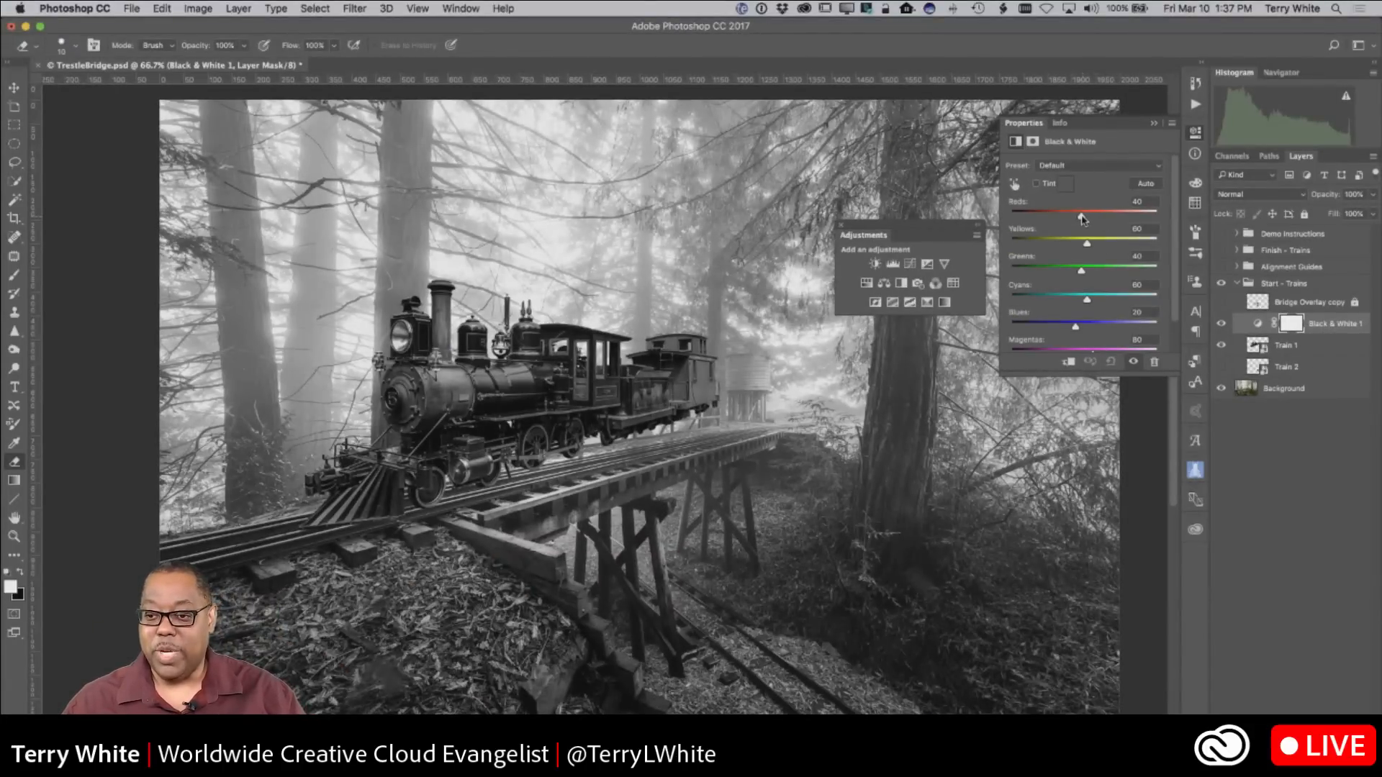
drag(1081, 276, 1108, 244)
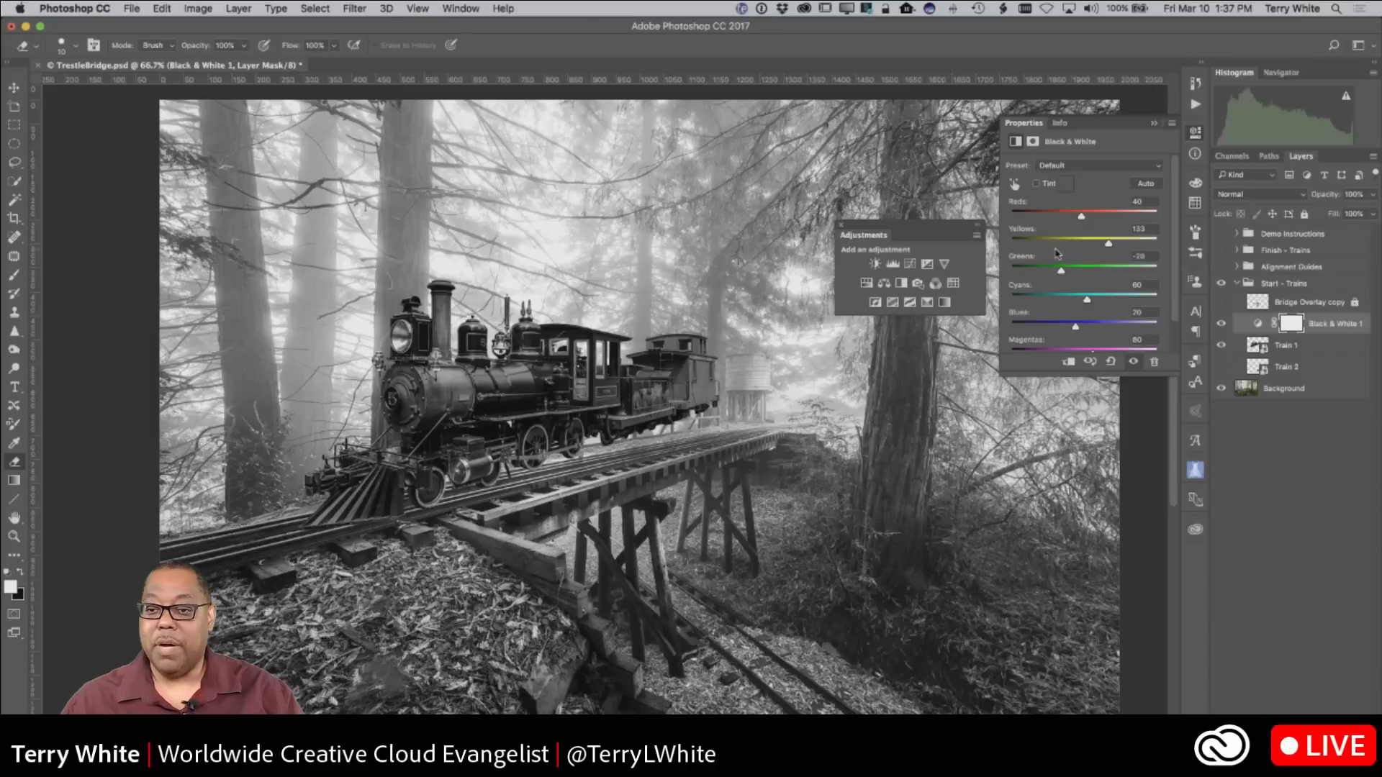
Step: Move the Black & White 1 adjustment layer directly above Background, beneath both train layers, and make Train 2 visible
click(1154, 123)
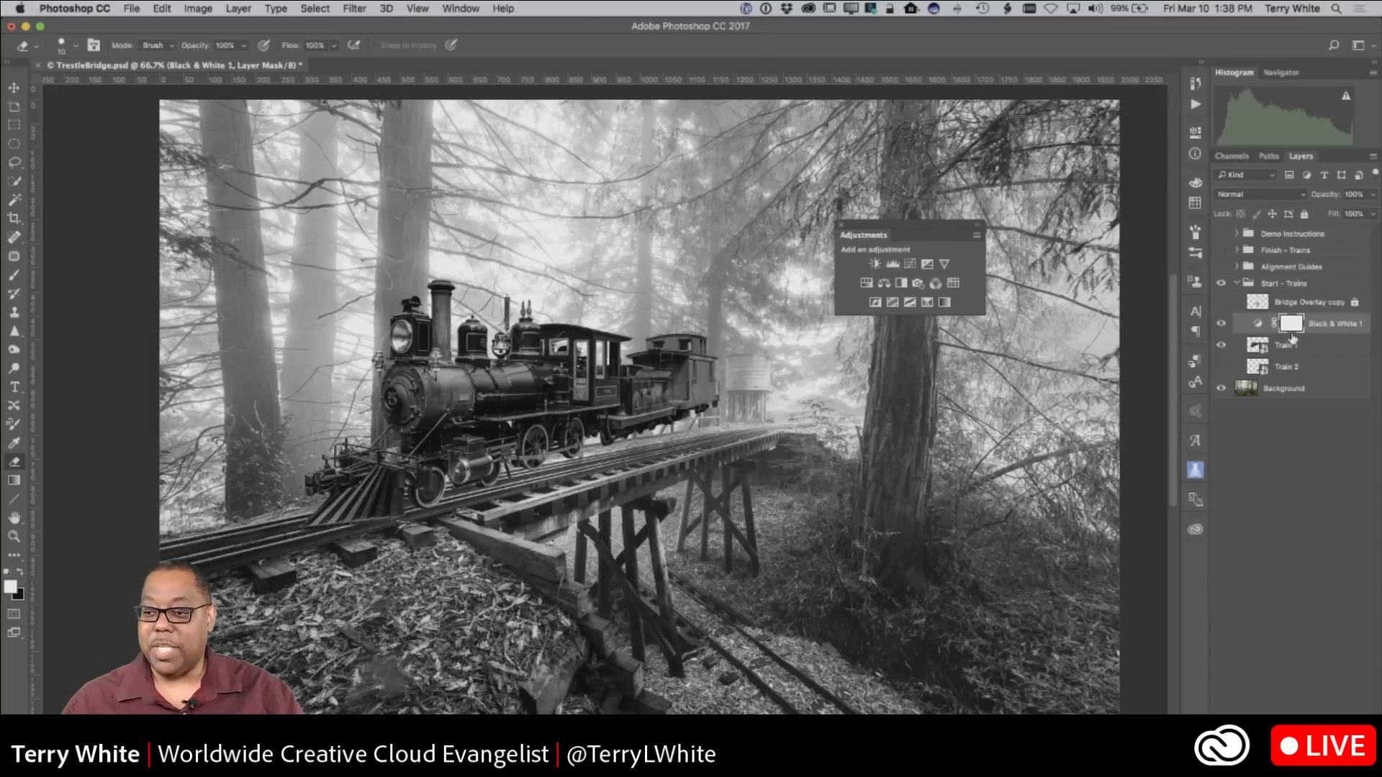
scroll(1075, 350, right, 2)
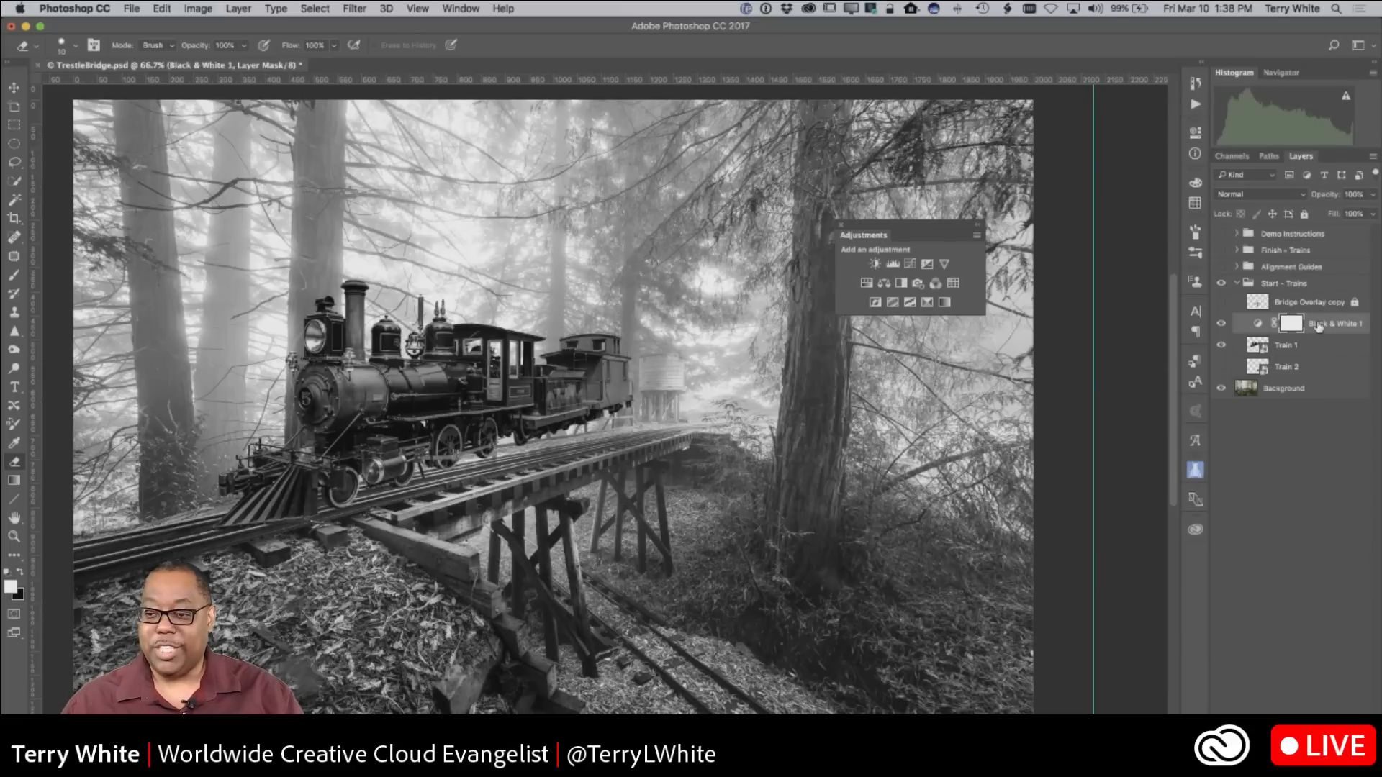
drag(1318, 326, 1315, 373)
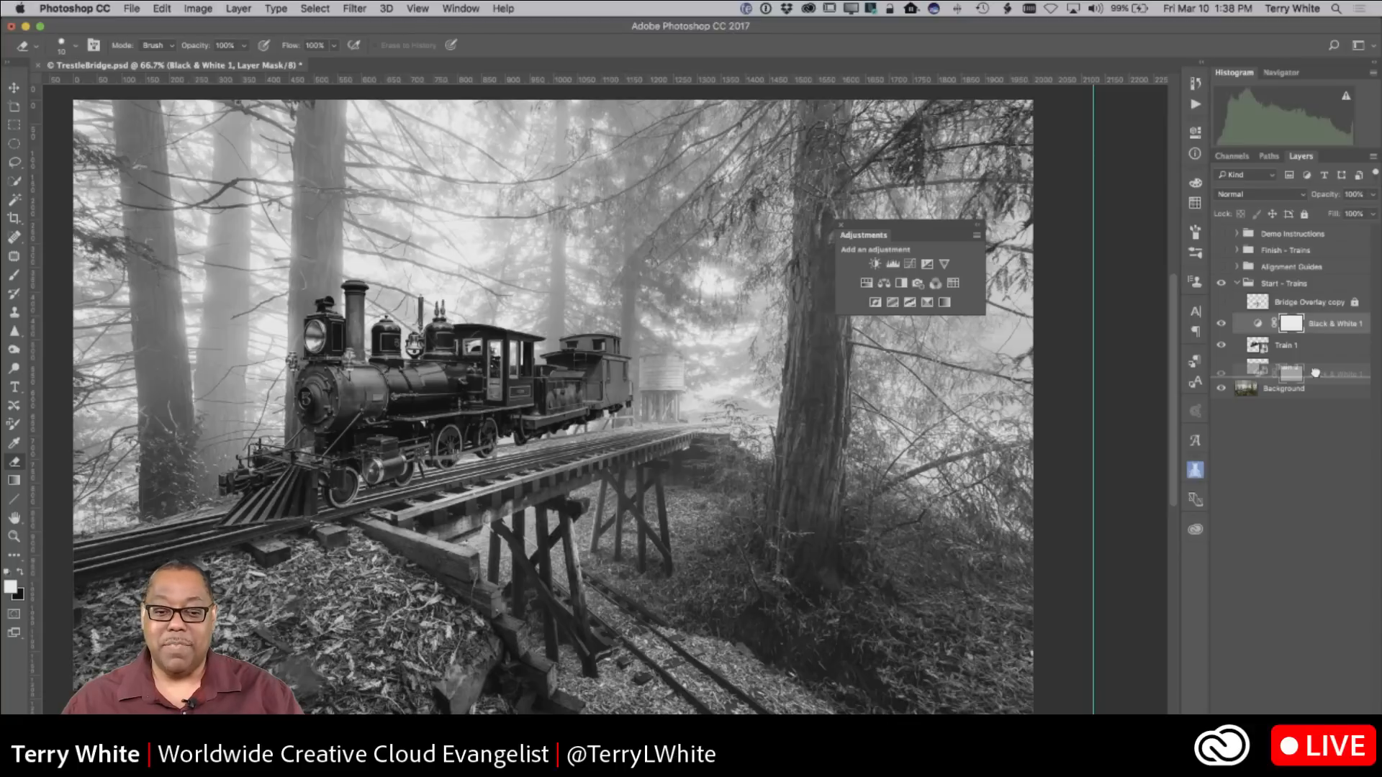
drag(1315, 373, 1316, 376)
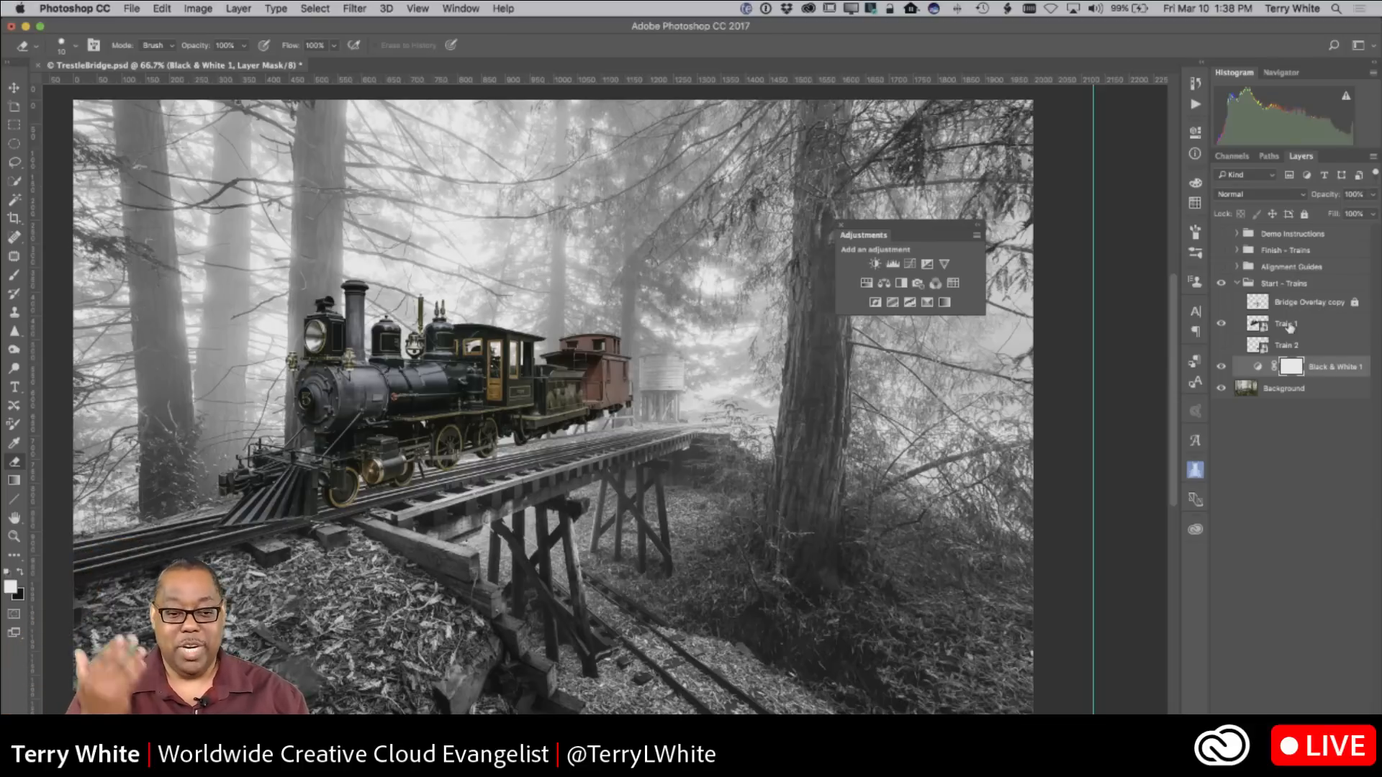
click(1222, 346)
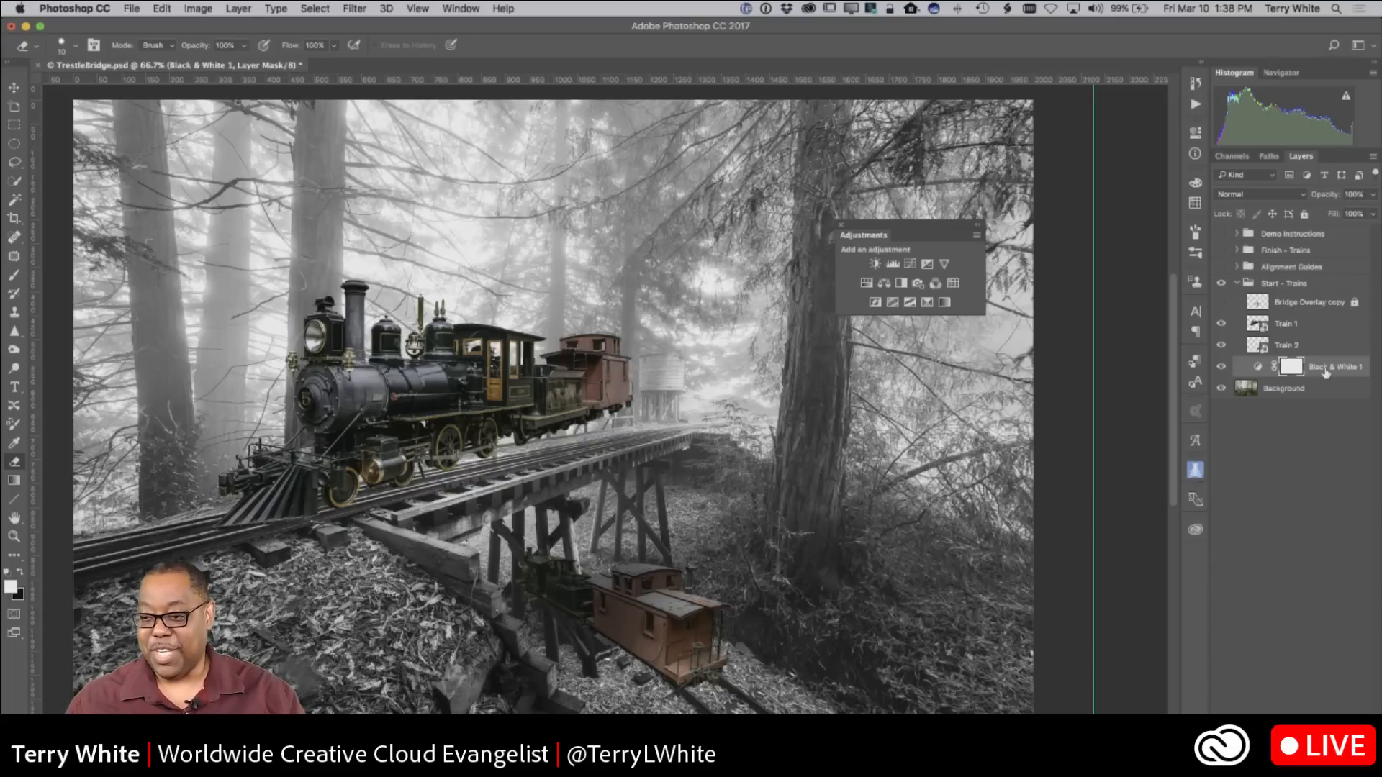
Step: Return the Black & White 1 layer to just above Train 1 and clip it to Train 1, toggling the clipping for comparison
drag(1326, 370, 1323, 321)
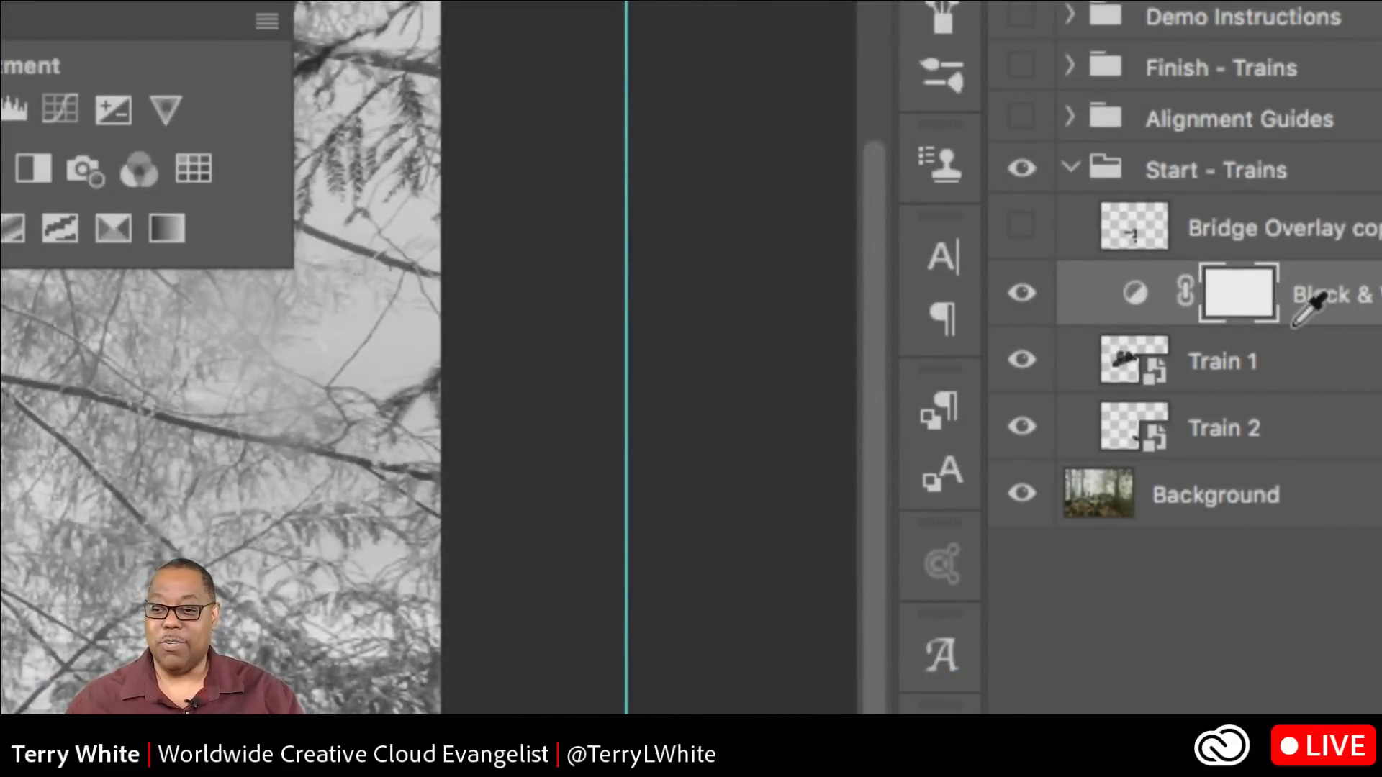
alt+click(1294, 314)
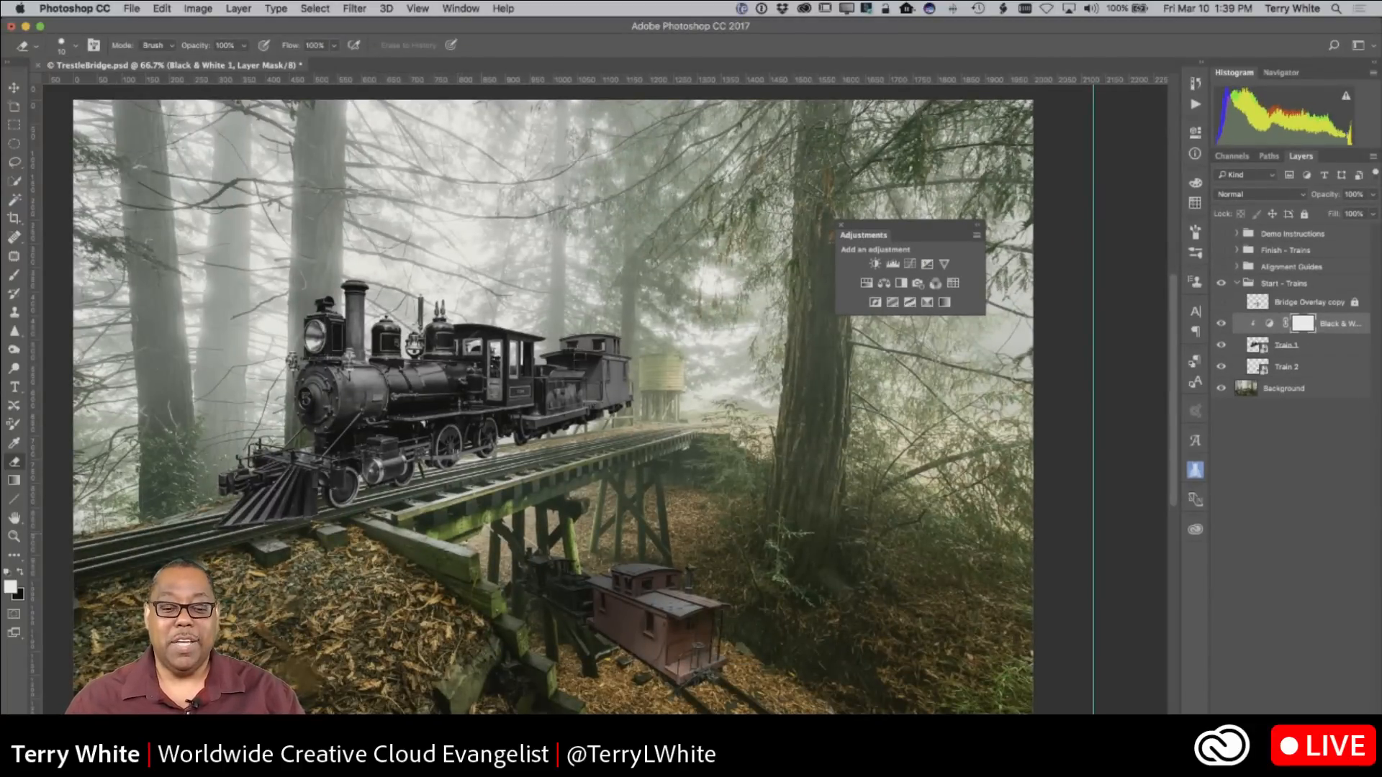
alt+click(1316, 328)
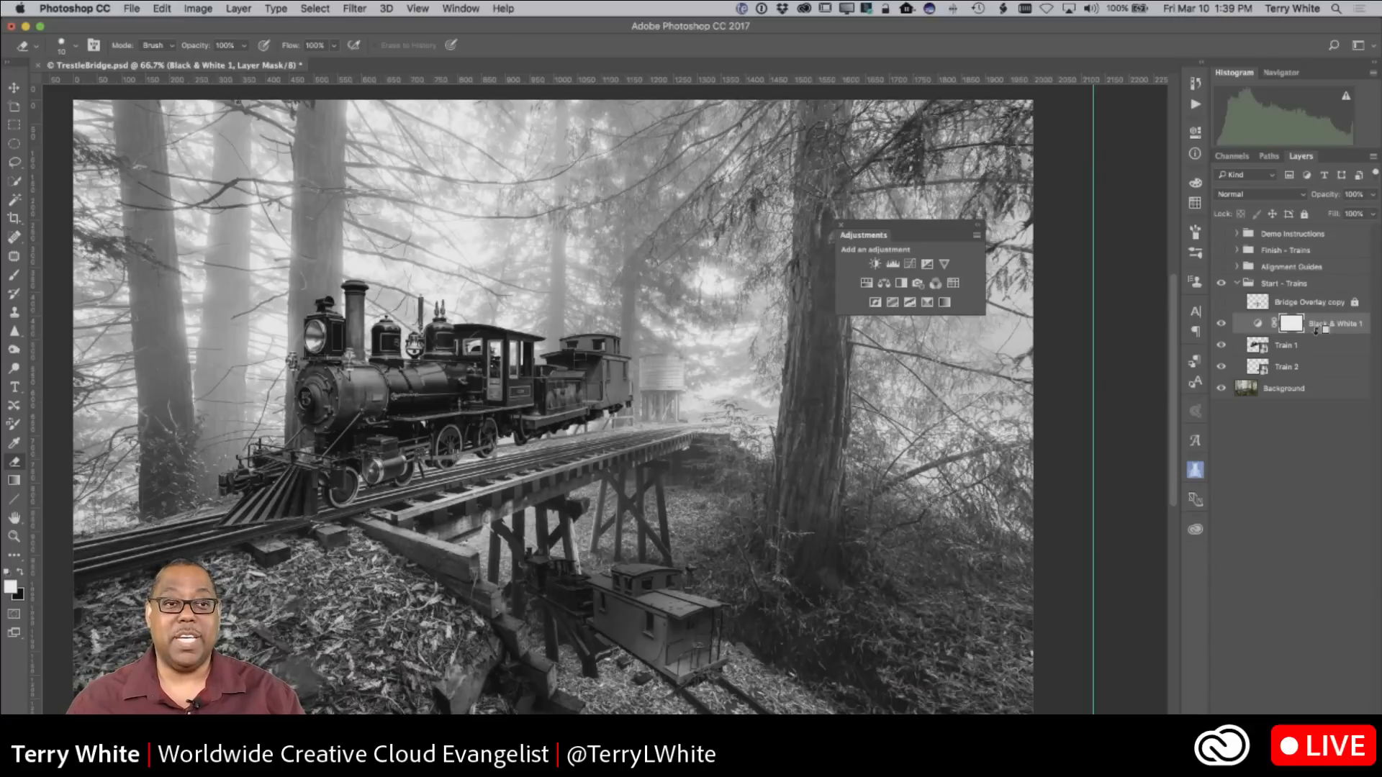
alt+click(1317, 329)
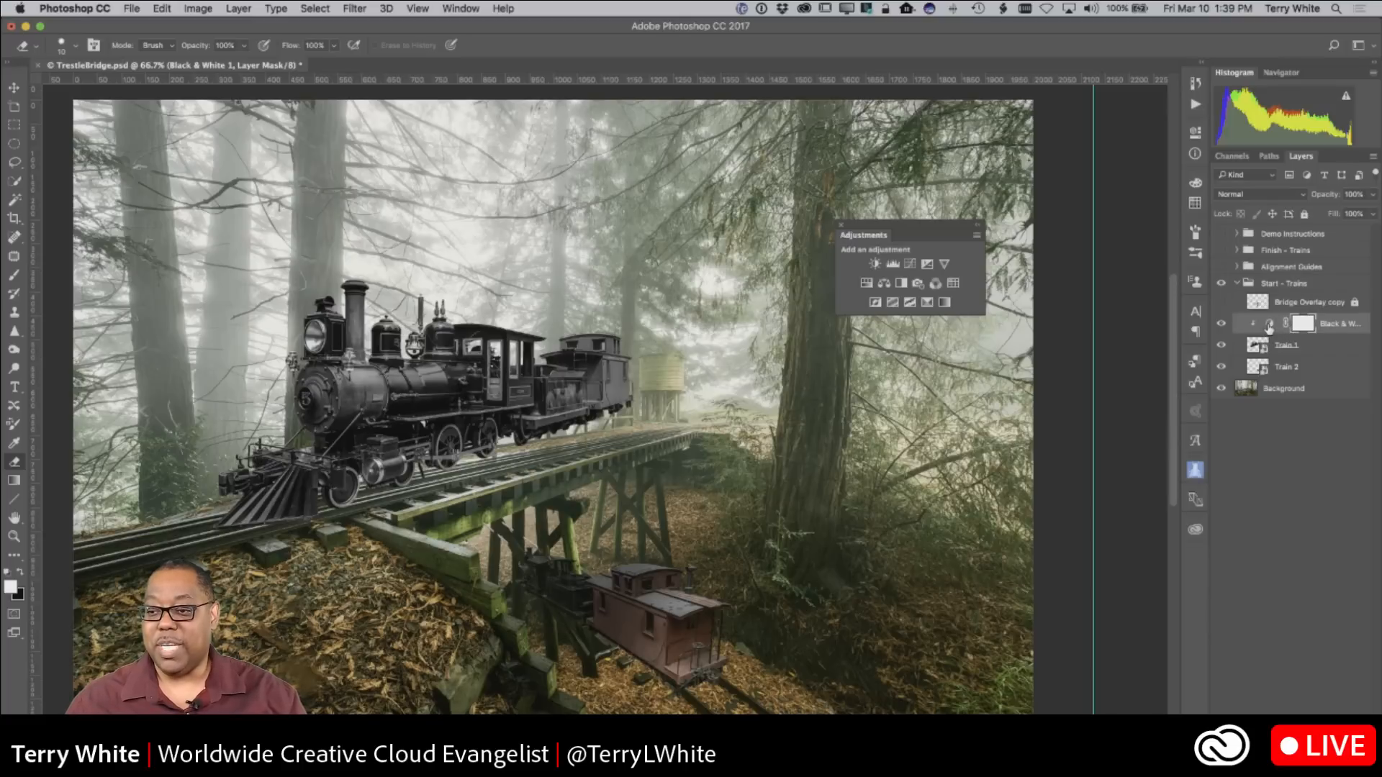
Step: Edit the clipped Black & White adjustment, raising Reds and setting Yellows to 109, Greens to 38 and Cyans to 77
double_click(1268, 327)
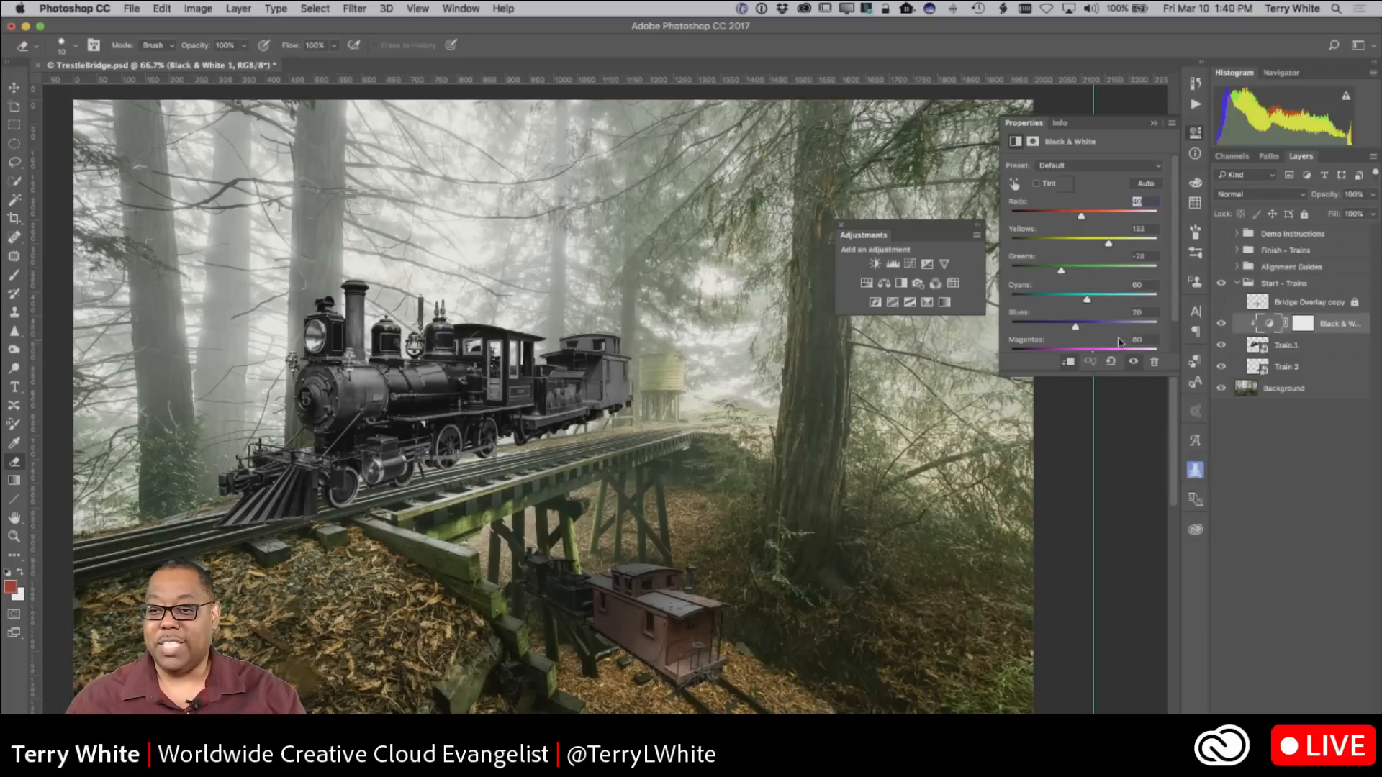
drag(1081, 216, 1092, 299)
mouse_move(1103, 216)
mouse_down()
mouse_move(1084, 227)
mouse_move(1126, 219)
mouse_move(1107, 228)
mouse_move(1123, 231)
mouse_up()
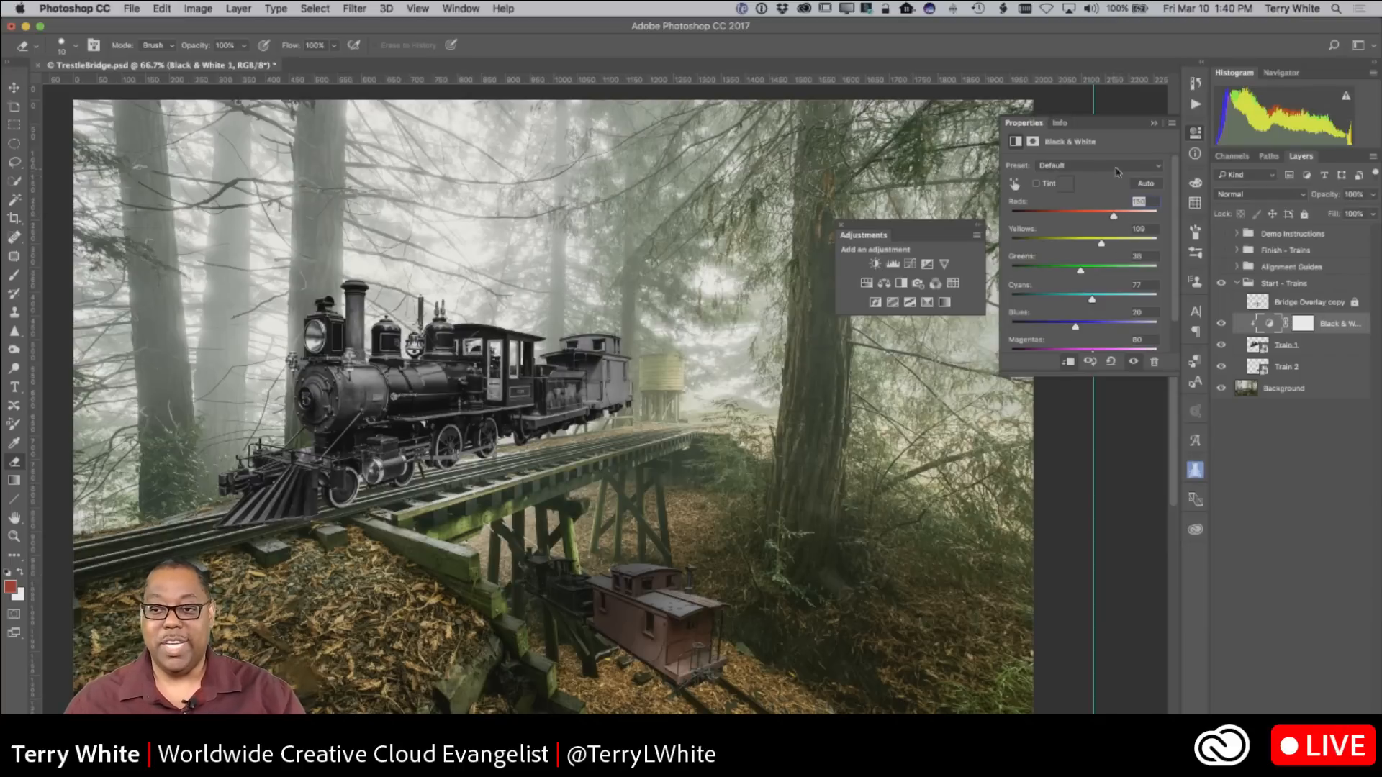
click(1154, 123)
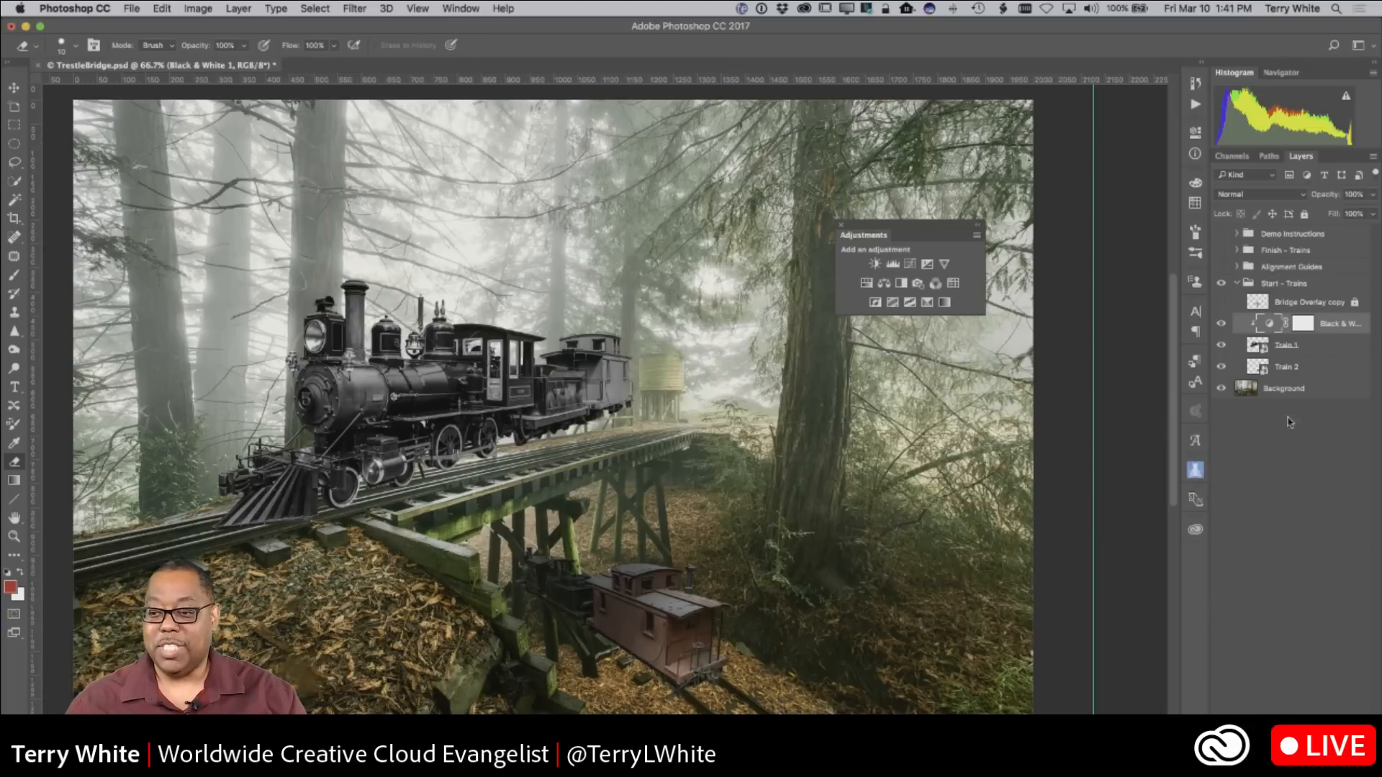
Step: Add a white layer mask to Train 1 and alternate between its image and mask thumbnails, leaving the mask active
click(1308, 347)
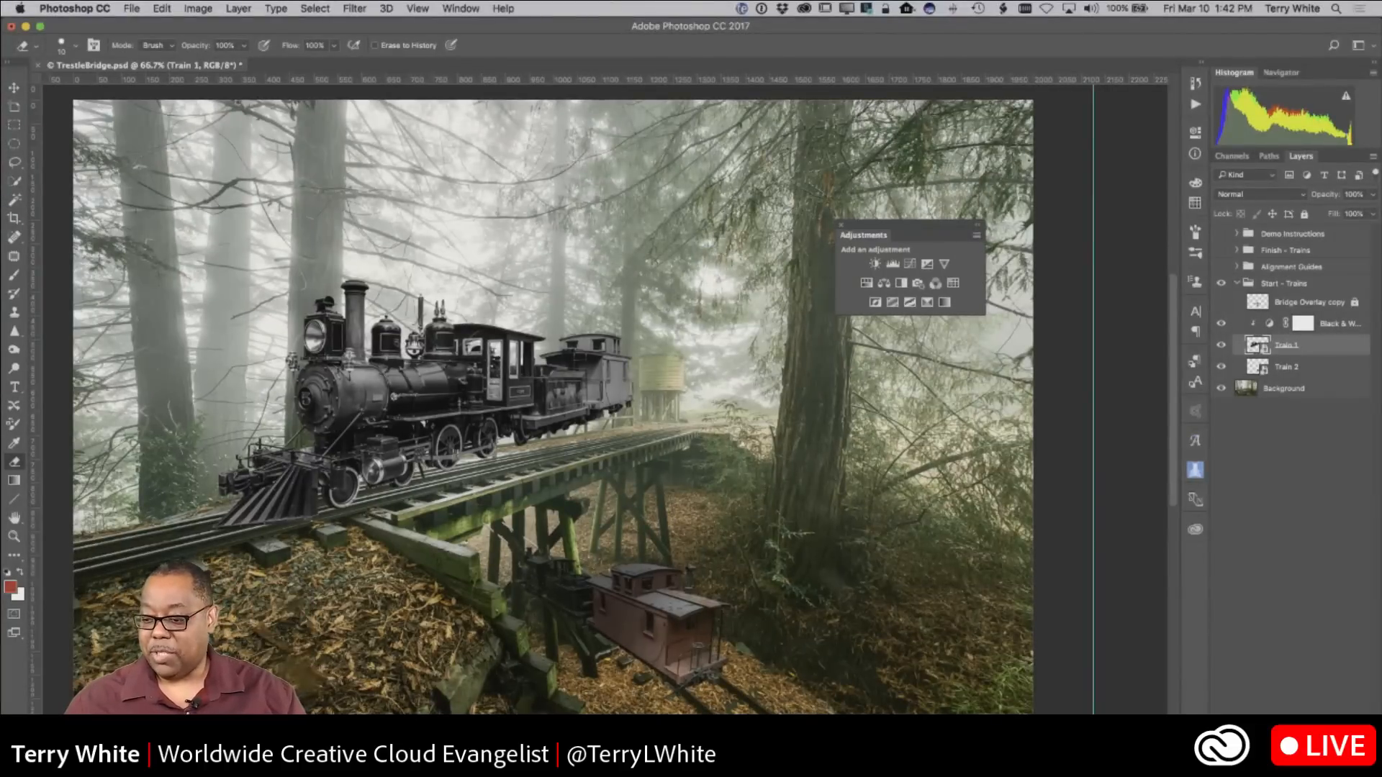
click(1281, 769)
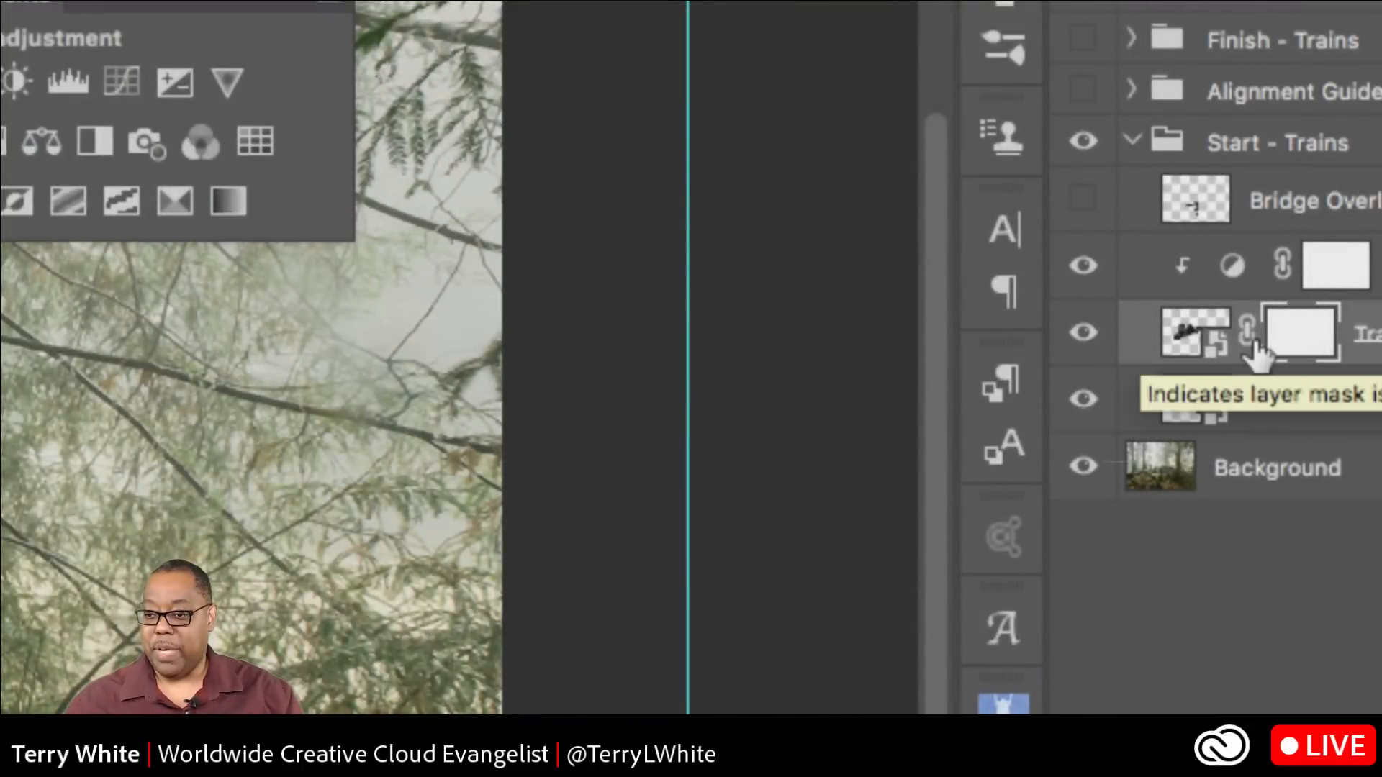
click(1194, 352)
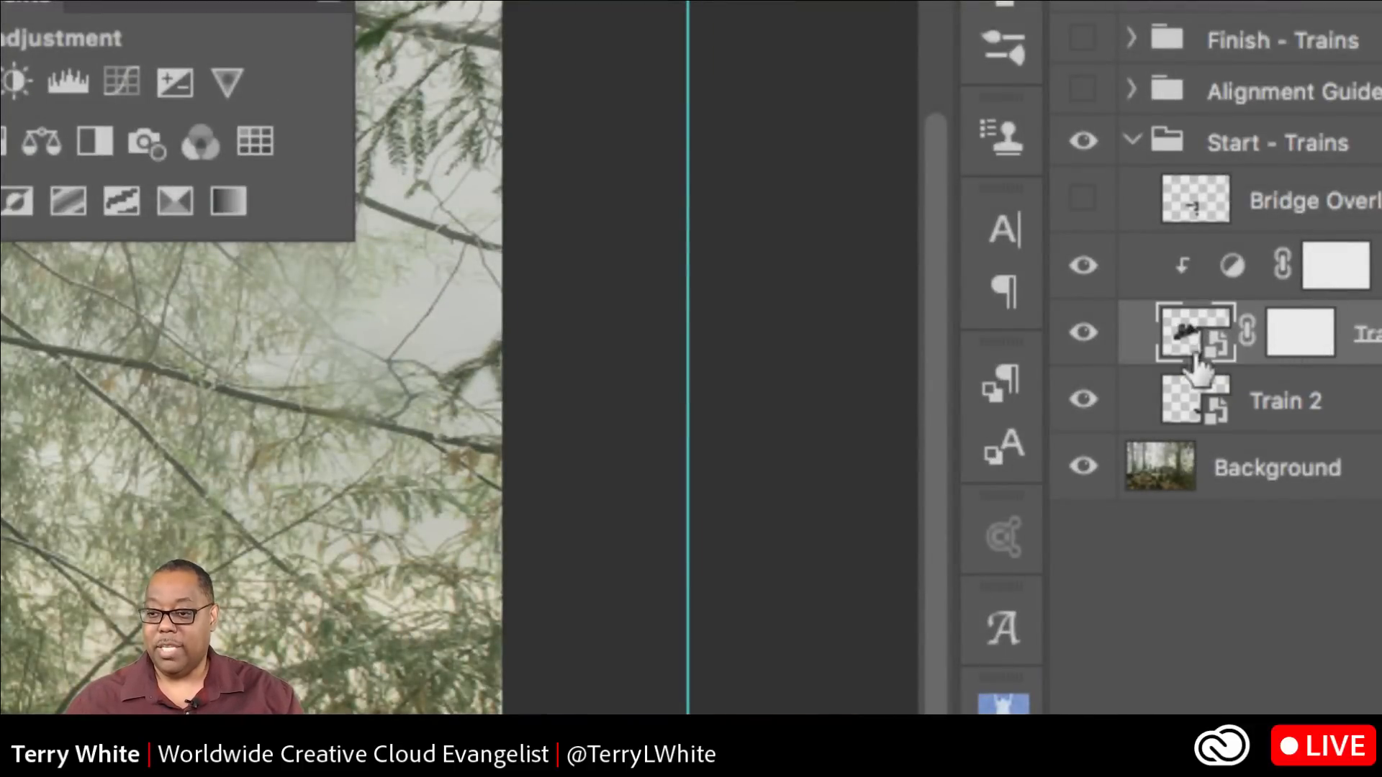
click(1293, 345)
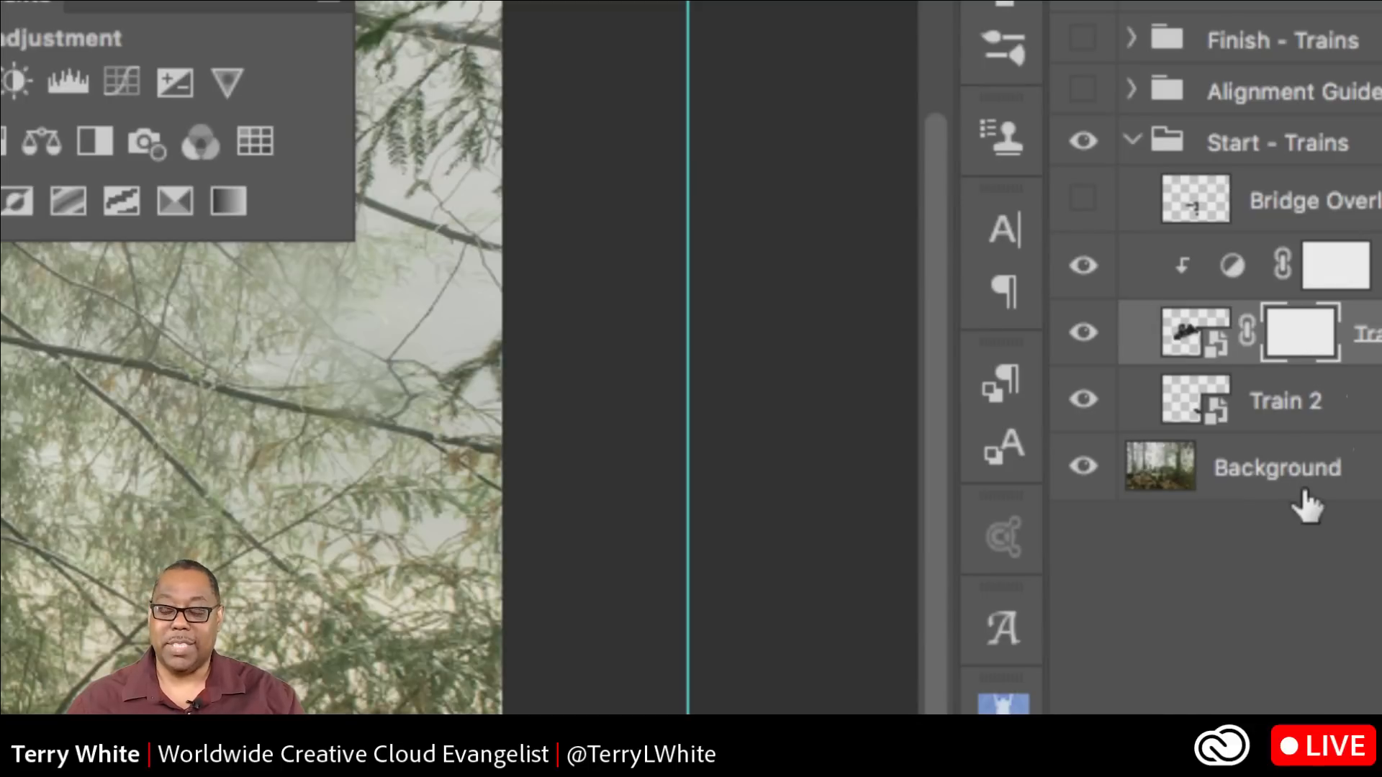
click(1201, 349)
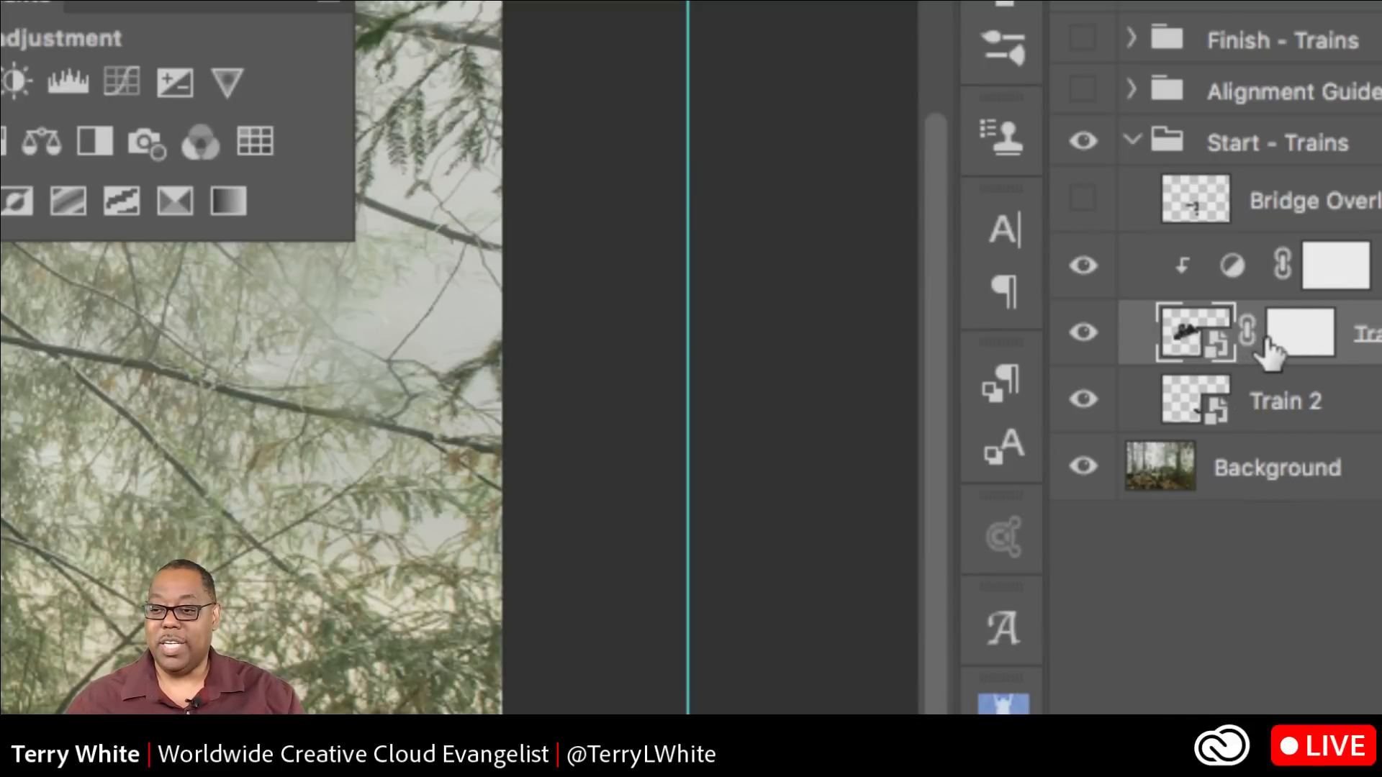
click(1282, 337)
click(1199, 341)
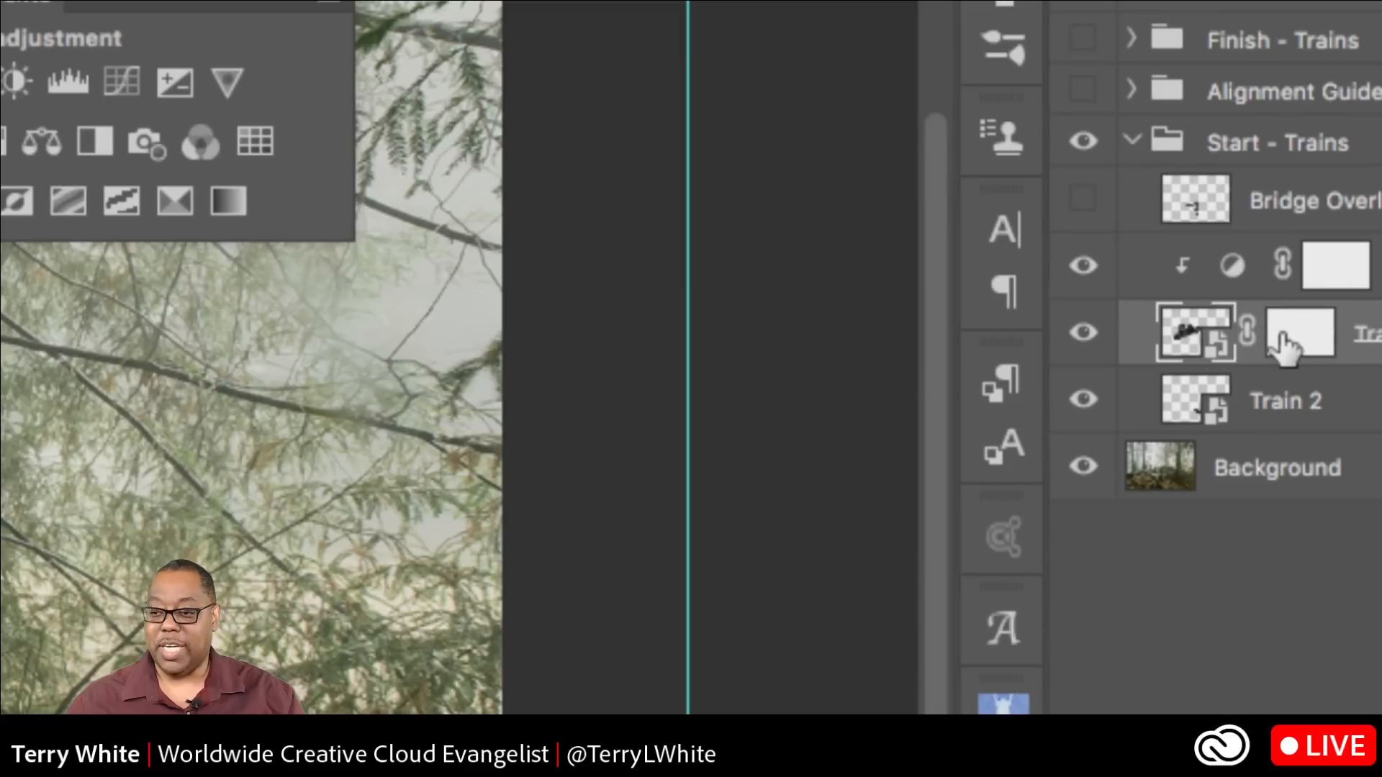
click(1283, 344)
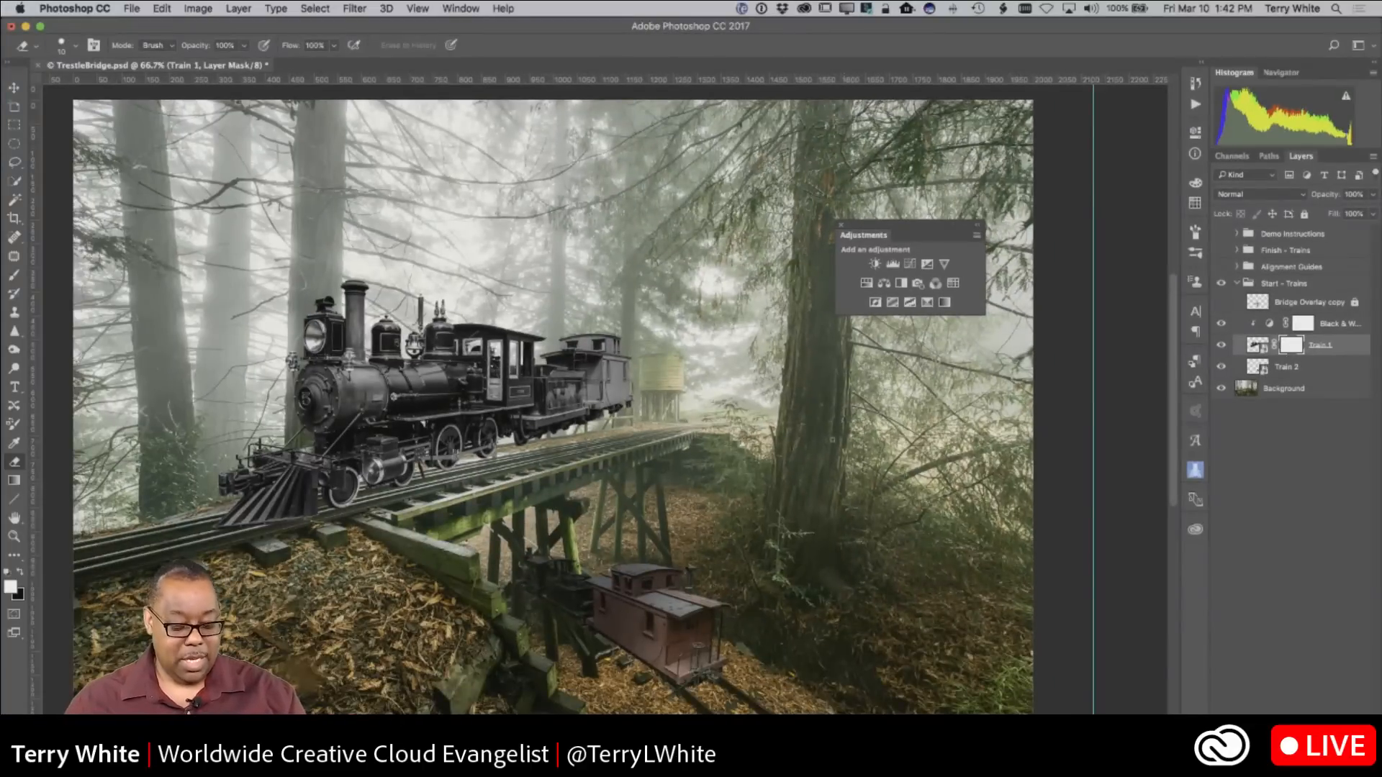
Step: Hide Train 1's rear caboose by painting black on the mask at 100% brush opacity, cleaning up the tender's edges with a smaller brush
key(z)
drag(587, 367, 674, 439)
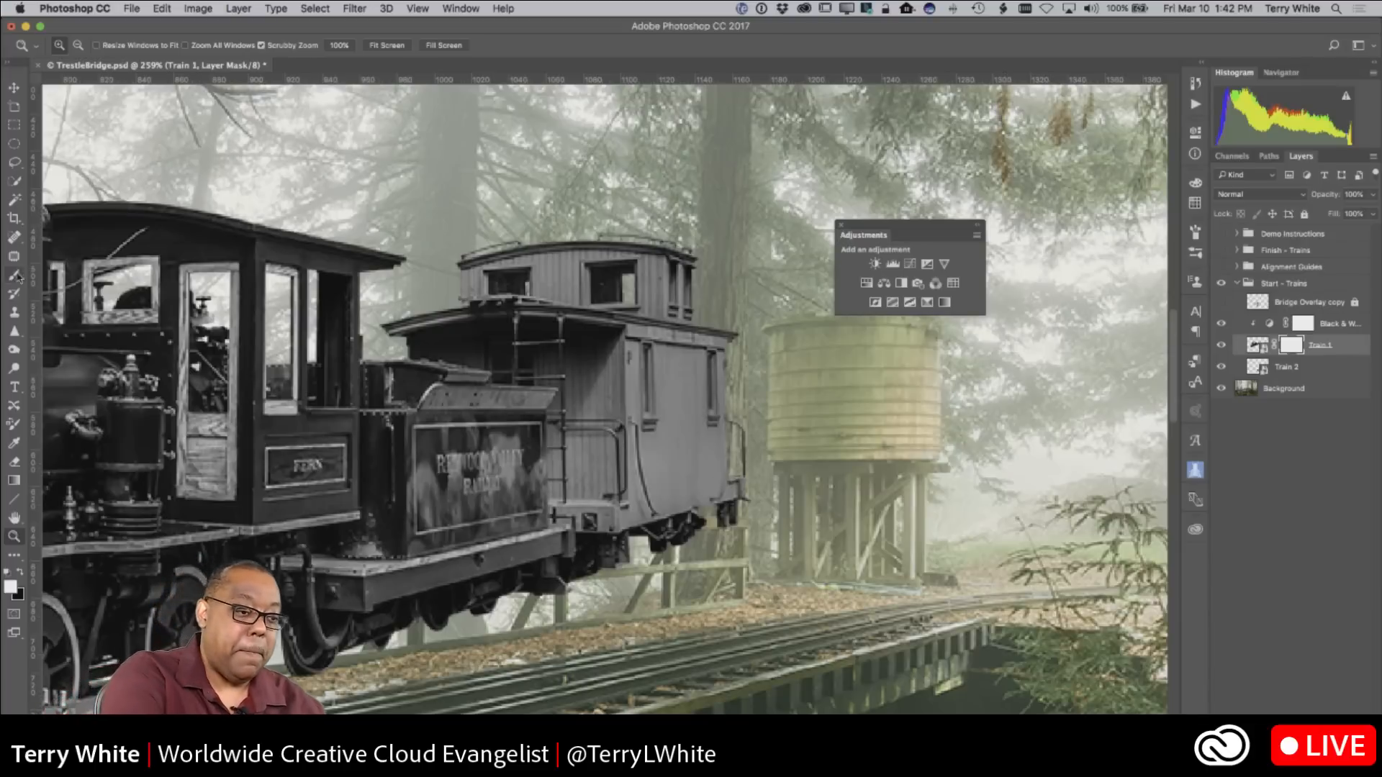
key(b)
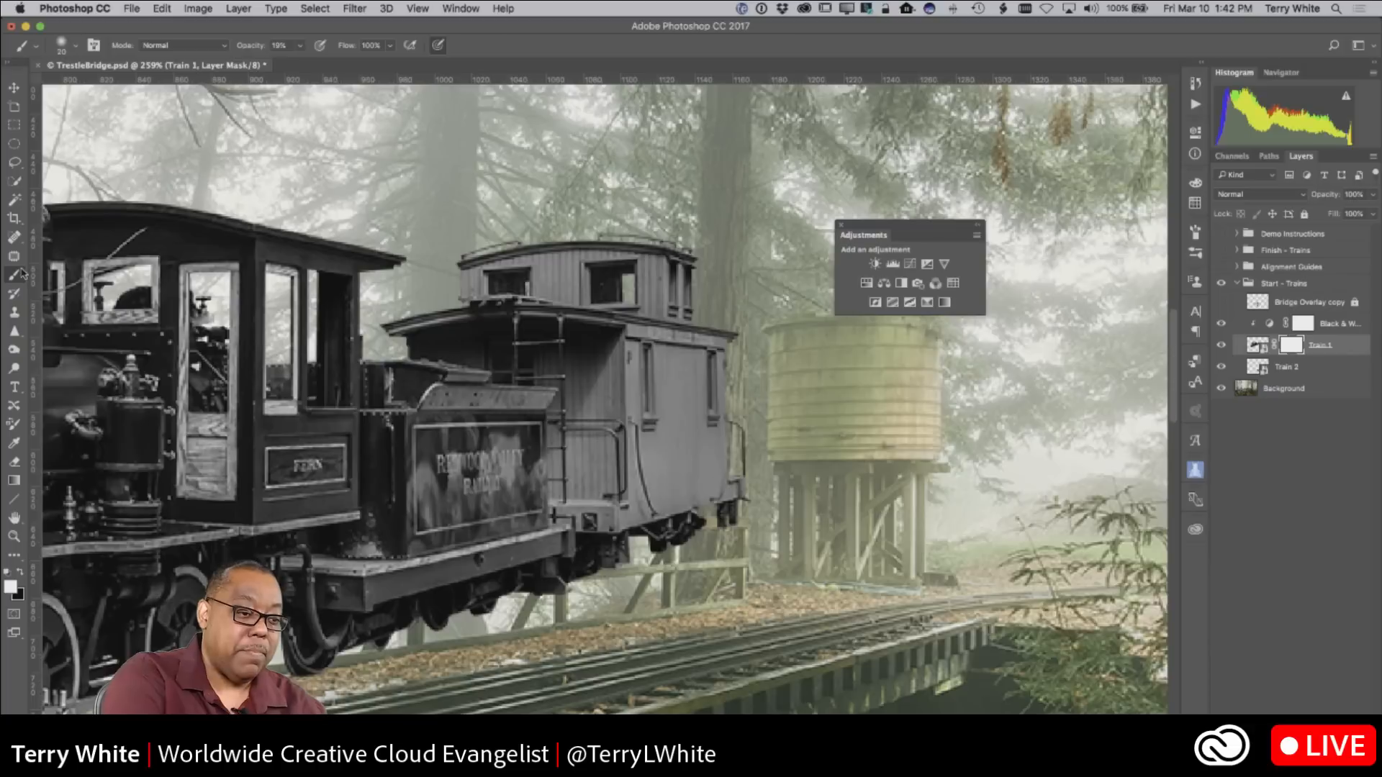
click(24, 576)
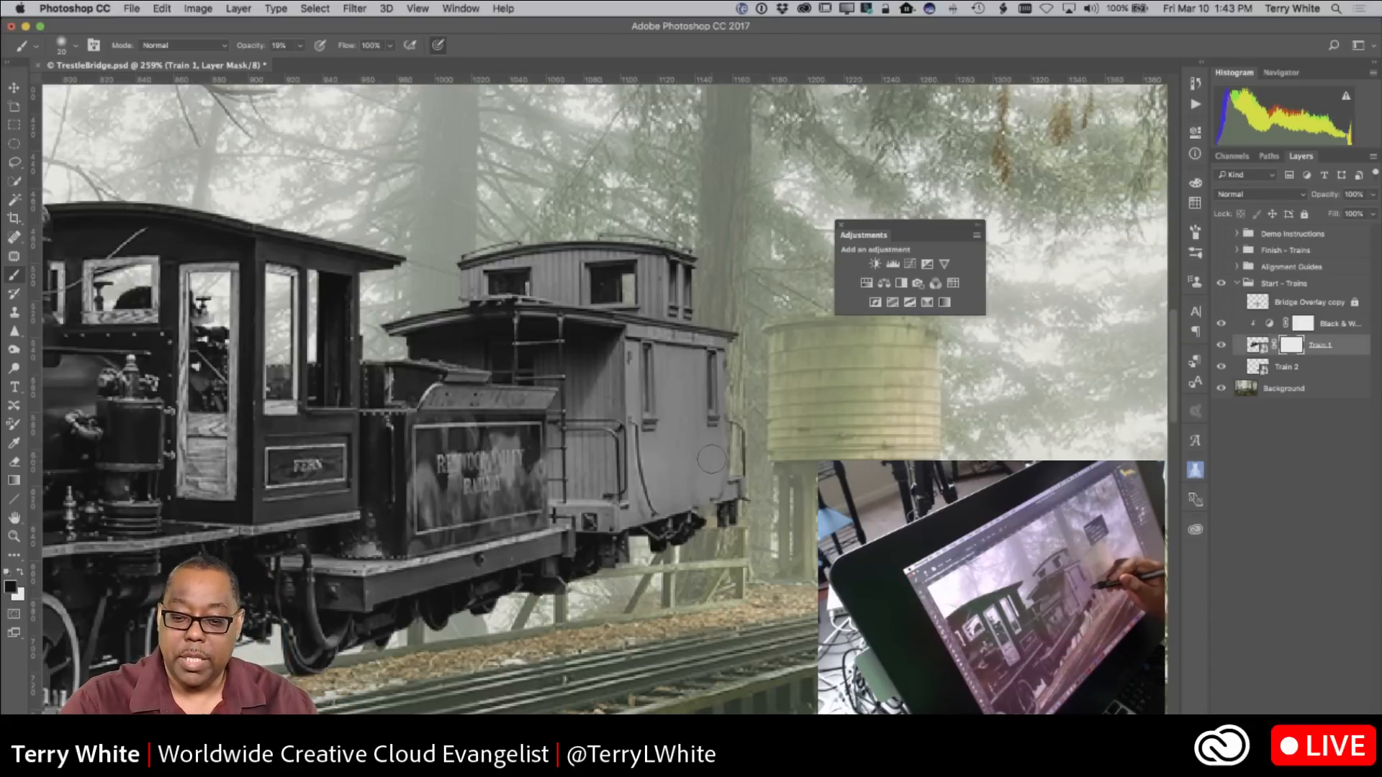
click(300, 54)
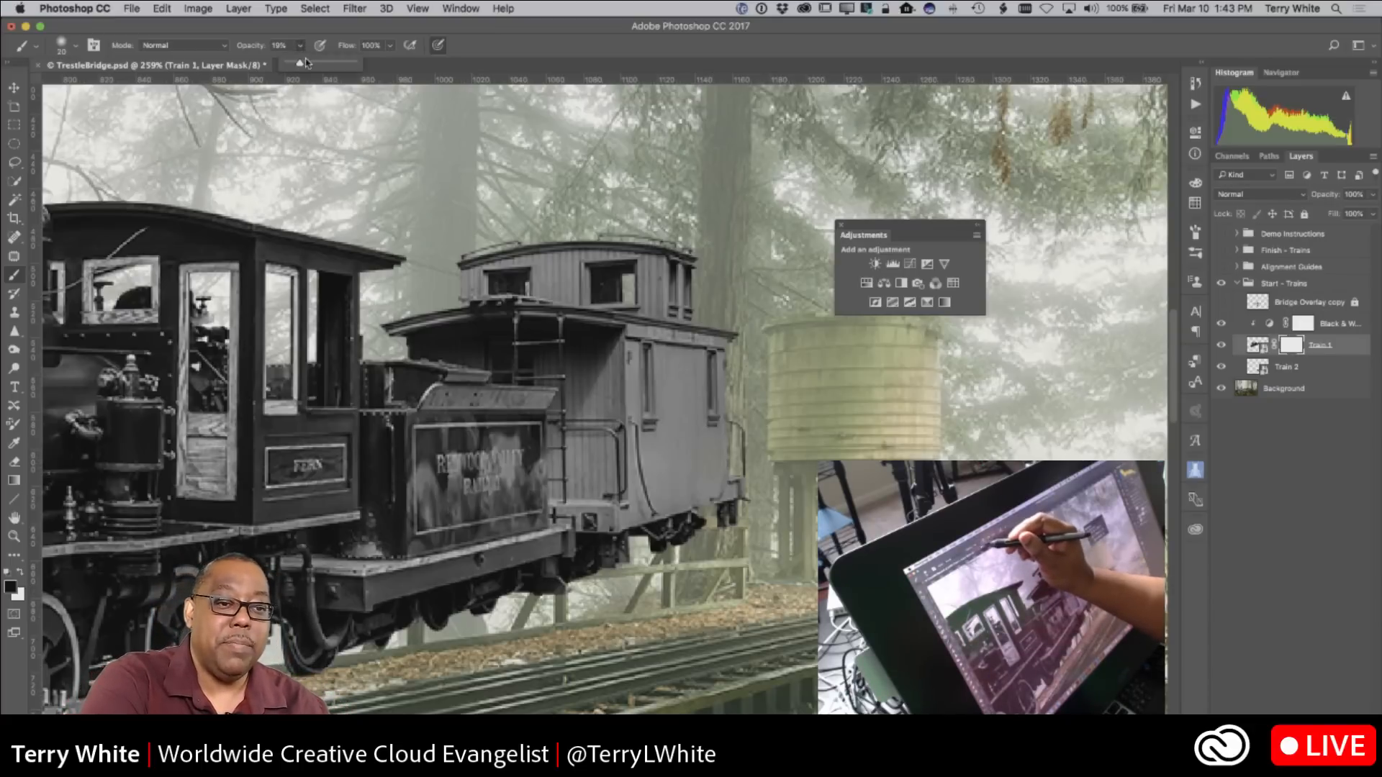
drag(297, 64, 518, 90)
mouse_move(720, 467)
mouse_down()
mouse_move(727, 445)
mouse_move(734, 507)
mouse_move(735, 466)
mouse_move(687, 529)
mouse_move(648, 489)
mouse_move(613, 547)
mouse_move(601, 432)
mouse_move(586, 500)
mouse_move(594, 489)
mouse_move(598, 544)
mouse_move(597, 282)
mouse_move(467, 249)
mouse_move(482, 288)
mouse_move(423, 311)
mouse_move(504, 262)
mouse_move(565, 287)
mouse_move(518, 324)
mouse_move(558, 352)
mouse_move(576, 345)
mouse_move(574, 452)
mouse_move(565, 442)
mouse_move(623, 375)
mouse_move(684, 403)
mouse_move(734, 398)
mouse_move(733, 338)
mouse_move(647, 381)
mouse_move(633, 302)
mouse_move(687, 241)
mouse_move(659, 299)
mouse_move(579, 321)
mouse_move(623, 249)
mouse_move(606, 234)
mouse_move(576, 328)
mouse_move(572, 349)
mouse_move(630, 450)
mouse_up()
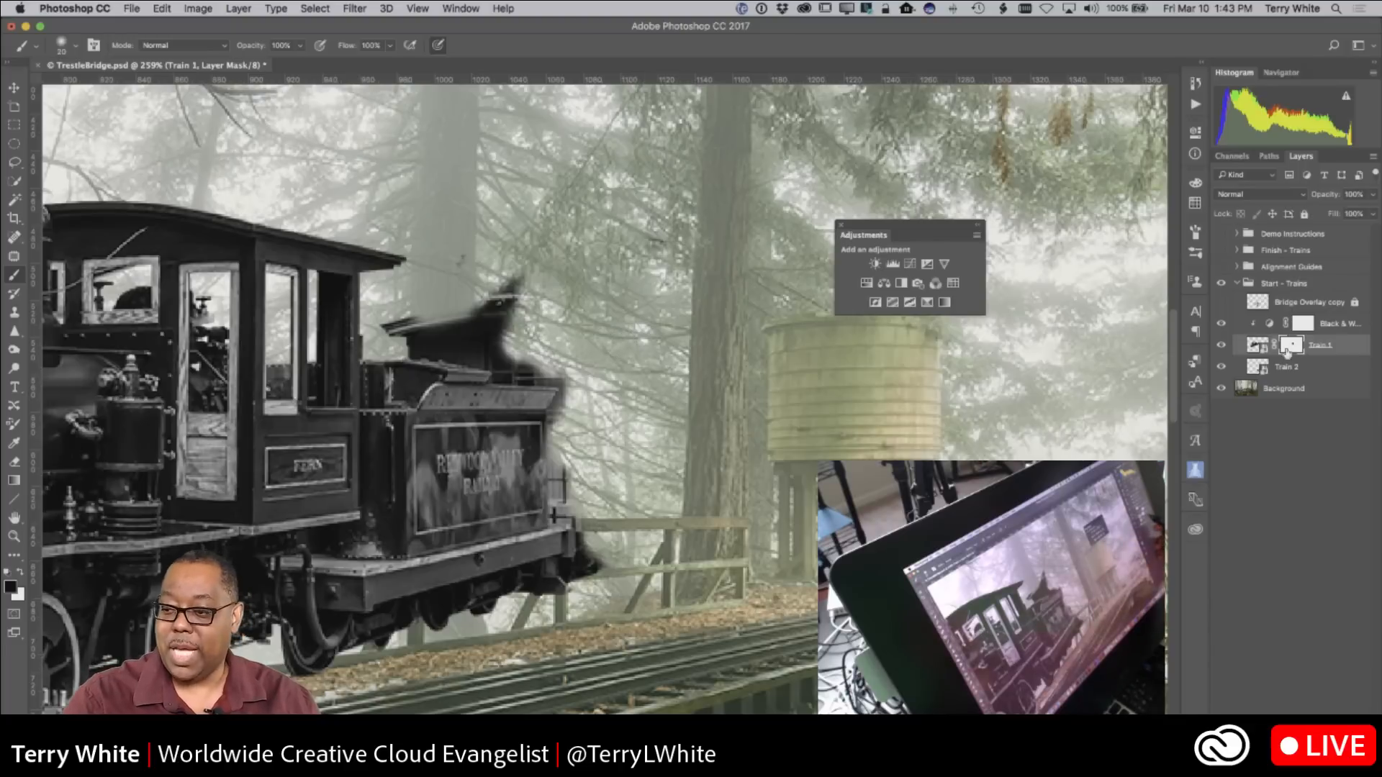
mouse_move(540, 295)
mouse_down()
mouse_move(502, 305)
mouse_move(479, 263)
mouse_move(452, 269)
mouse_move(486, 295)
mouse_move(420, 316)
mouse_move(442, 327)
mouse_move(391, 333)
mouse_move(475, 337)
mouse_move(493, 323)
mouse_move(501, 349)
mouse_move(412, 349)
mouse_move(466, 352)
mouse_move(441, 343)
mouse_move(558, 397)
mouse_move(551, 484)
mouse_move(570, 482)
mouse_move(559, 511)
mouse_up()
key(bracketleft)
key(bracketleft)
key(bracketleft)
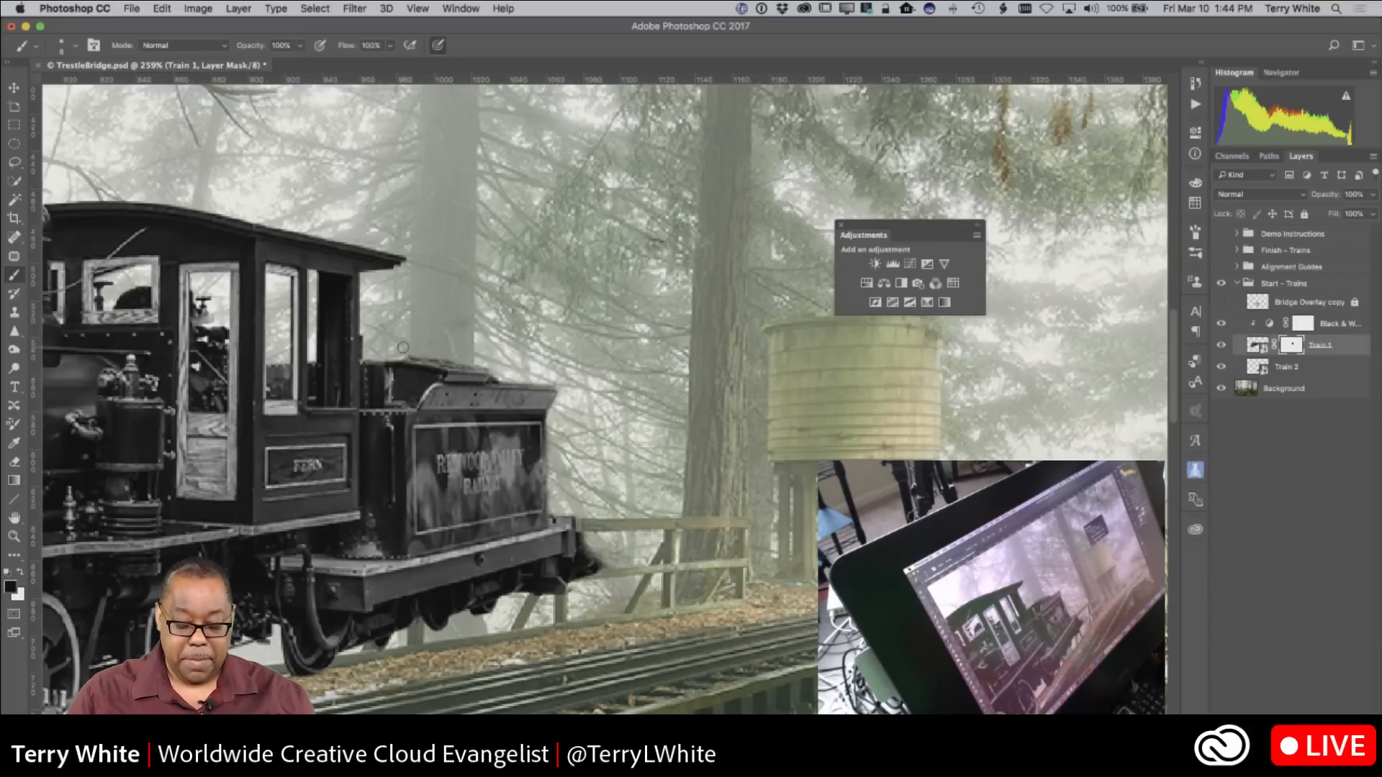
Step: Examine Train 1's layer mask on its own, and disable and re-enable it repeatedly to compare the train with and without the caboose
key(super+0)
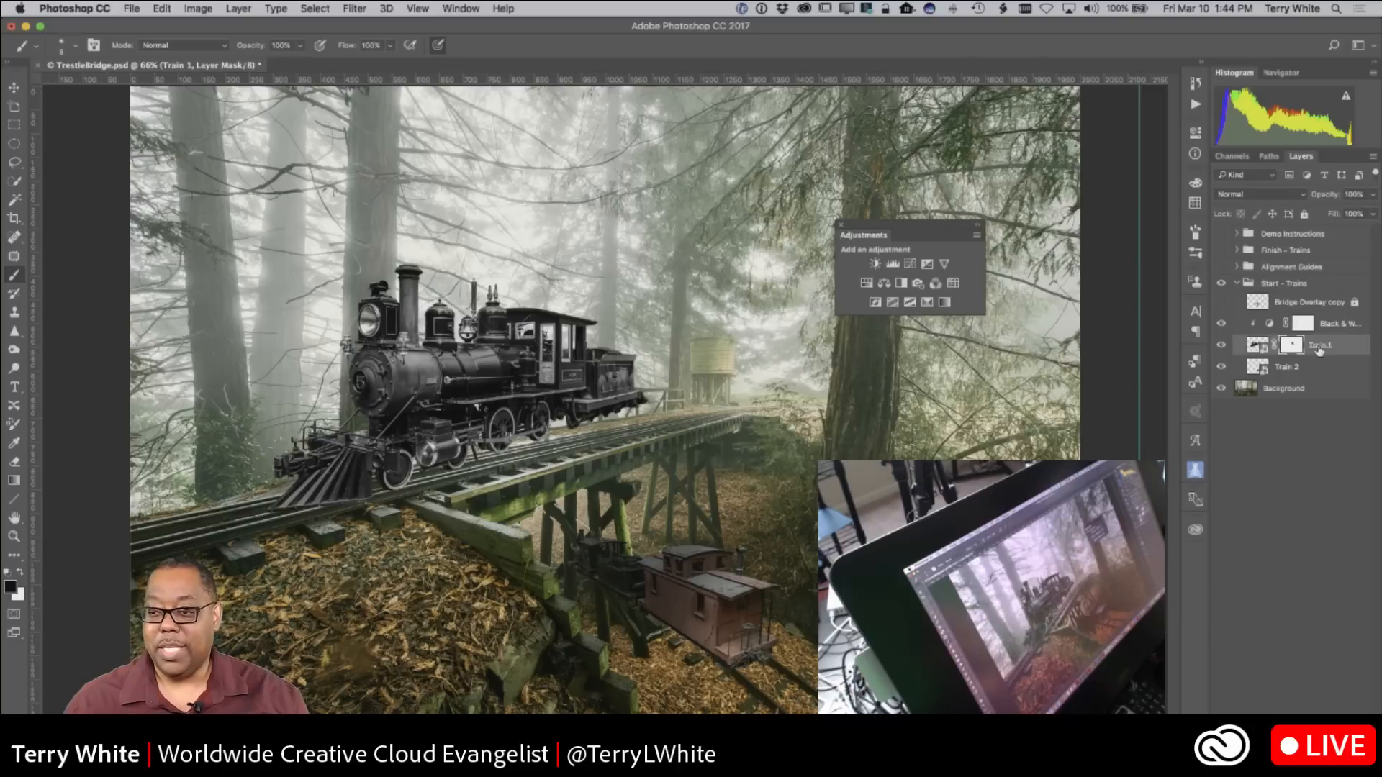
alt+click(1291, 348)
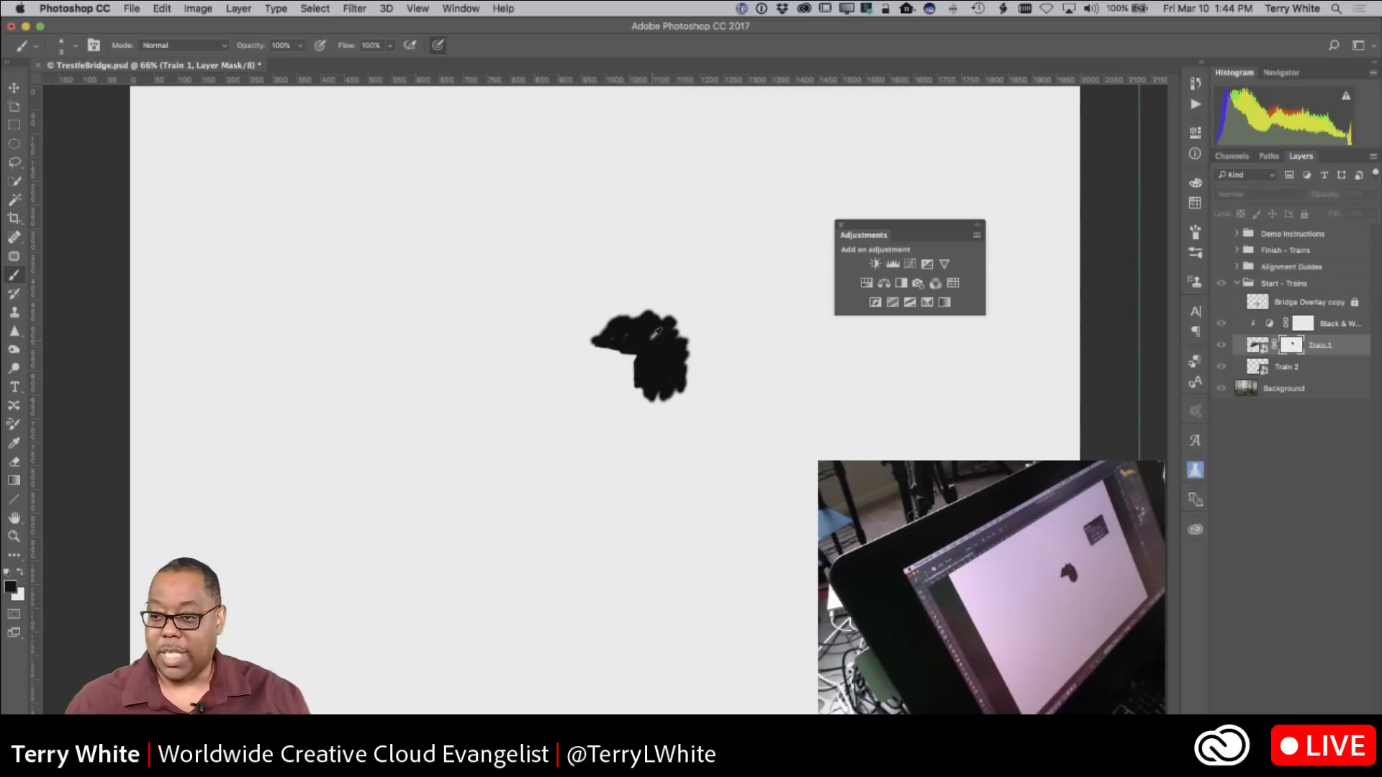
alt+click(1293, 347)
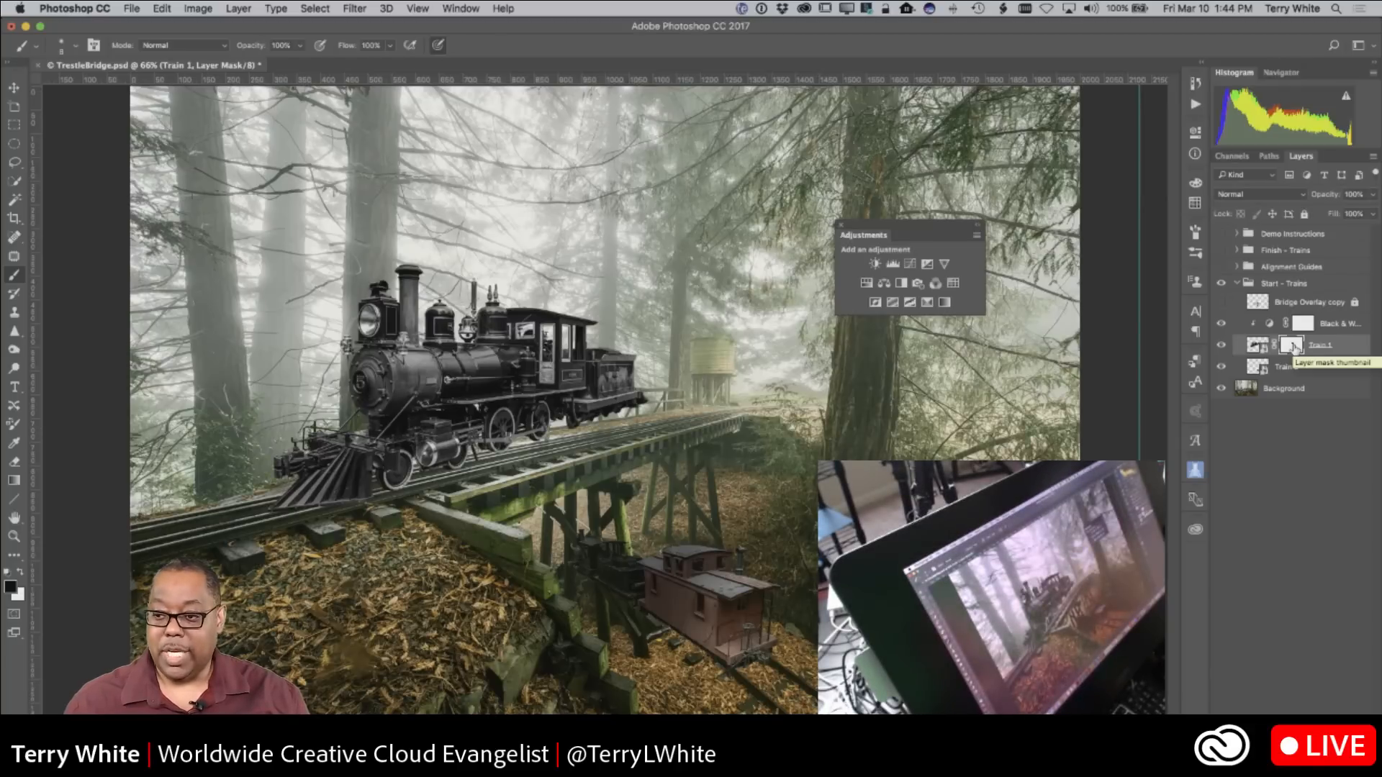
shift+click(1293, 348)
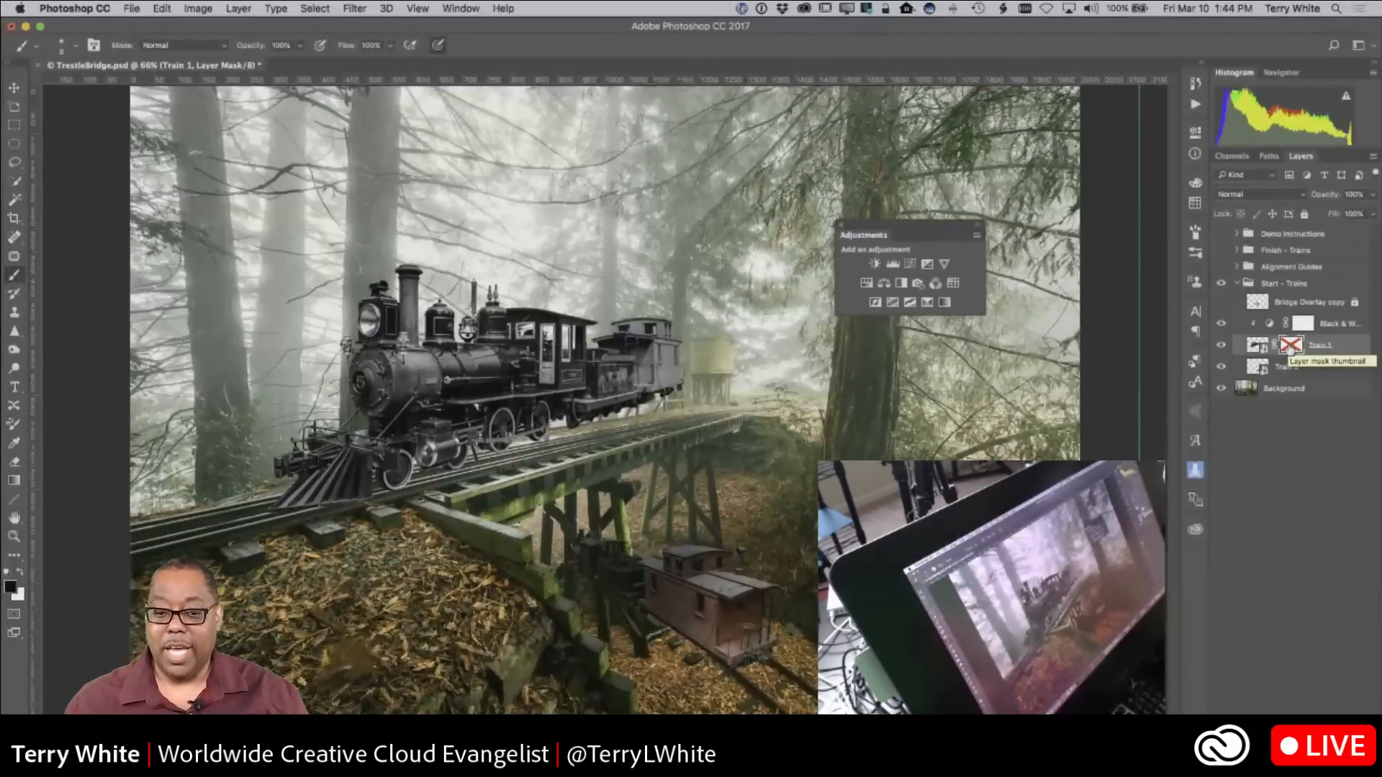
shift+click(1291, 349)
shift+click(1289, 348)
shift+click(1290, 349)
shift+click(1290, 349)
shift+click(1290, 349)
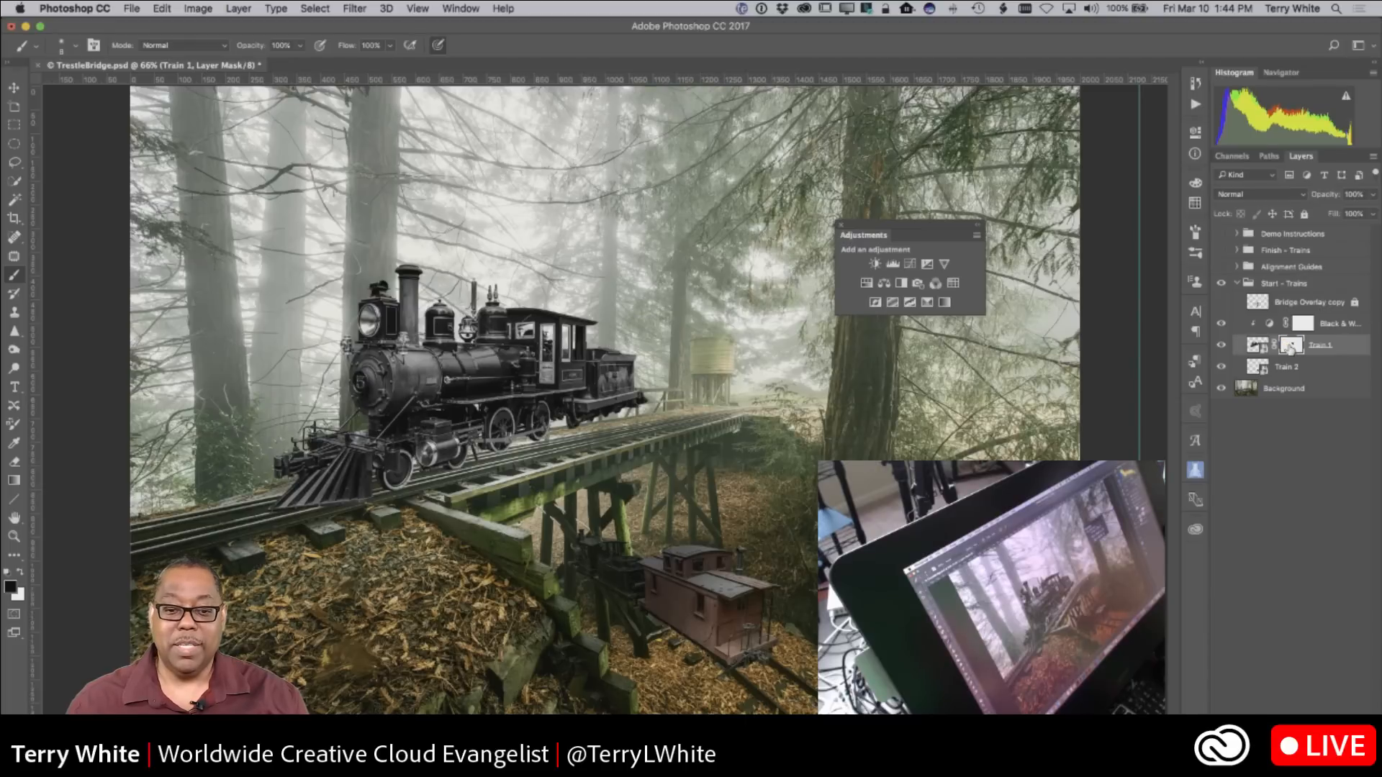
shift+click(1291, 349)
shift+click(1290, 348)
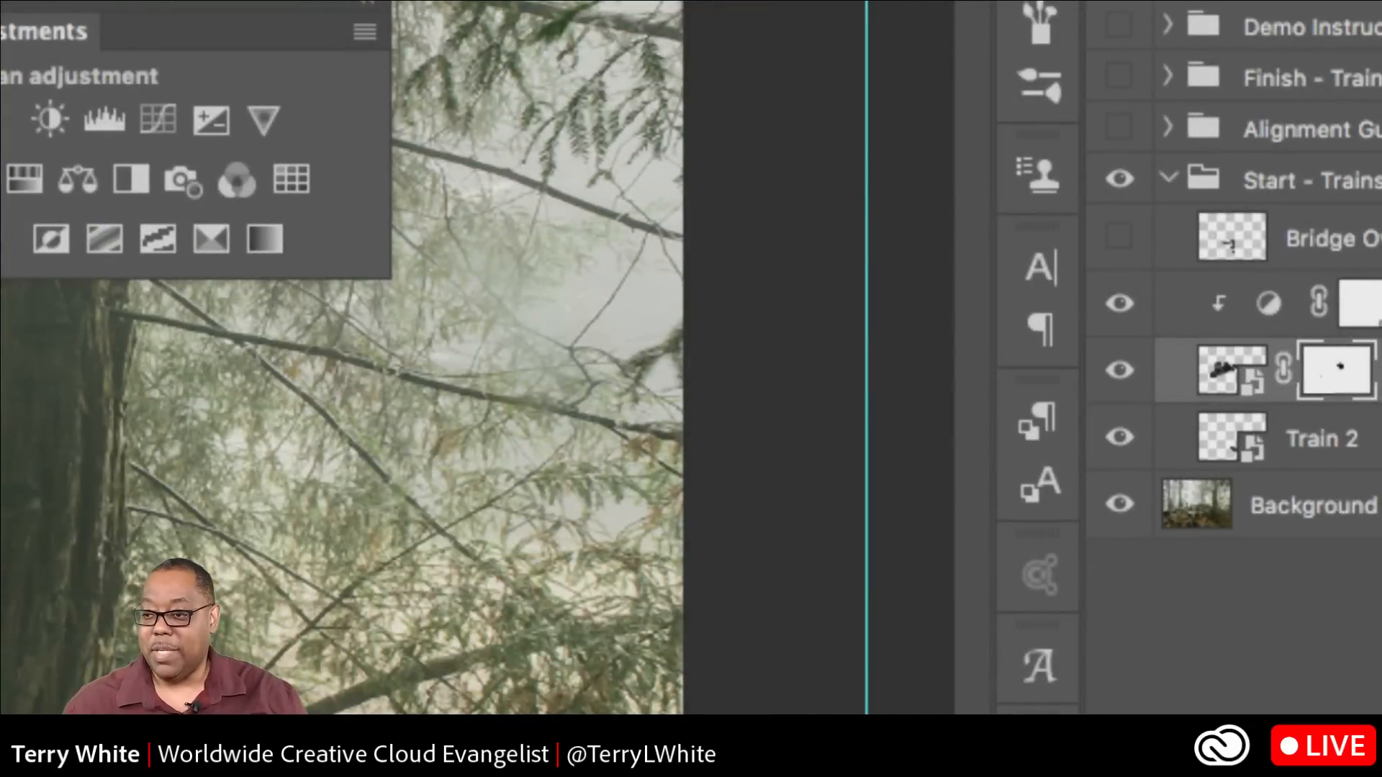
Step: Paint black on the Black & White 1 mask over the locomotive cab's wooden door and window frames to reveal their original colour
click(1353, 317)
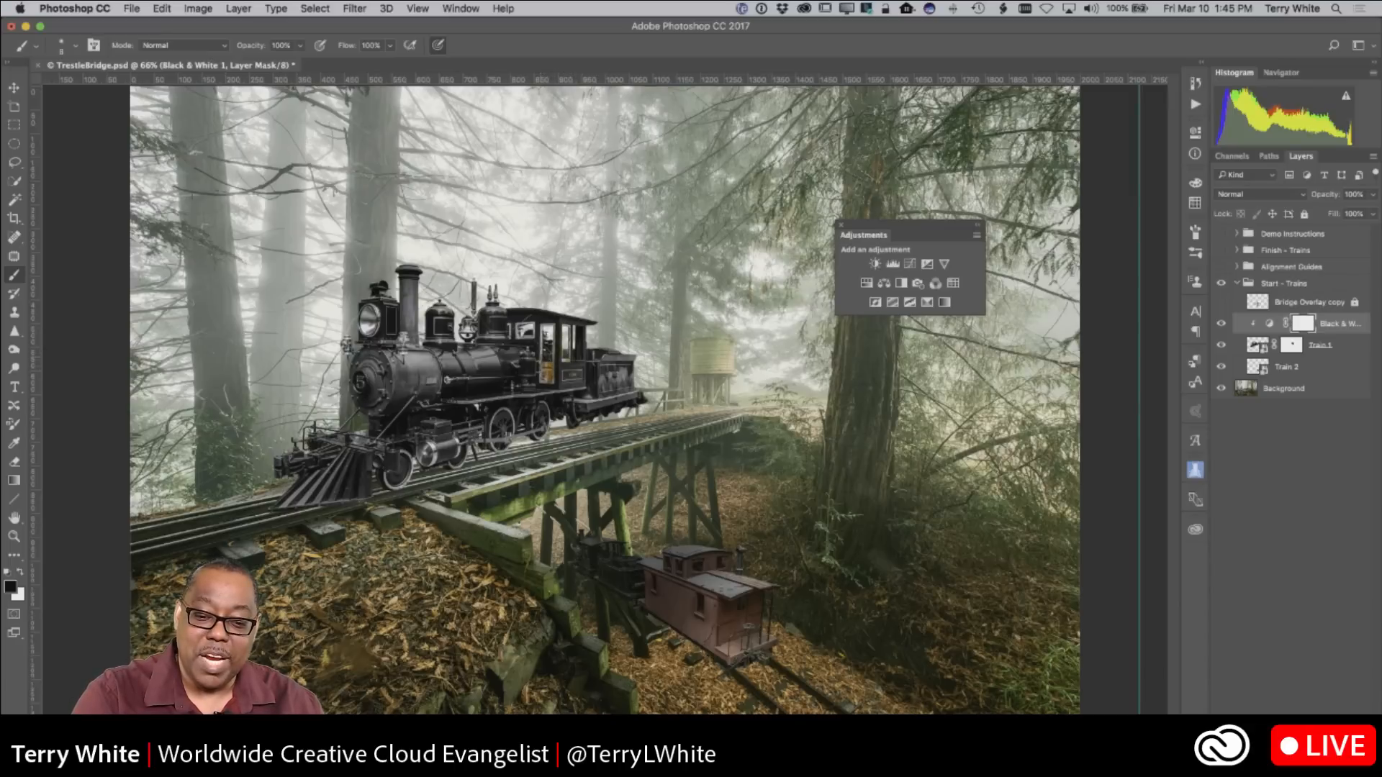
key(super+0)
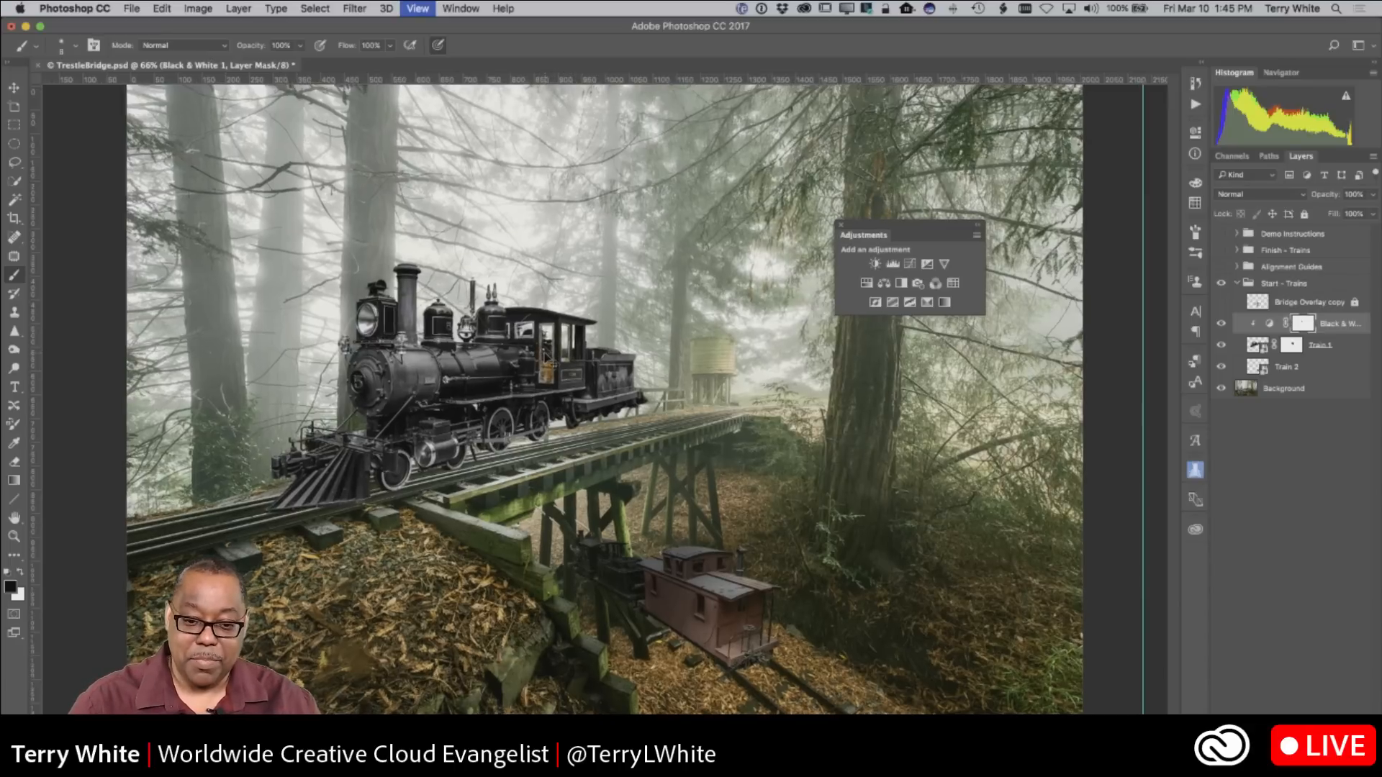
key(super+plus)
key(super+plus)
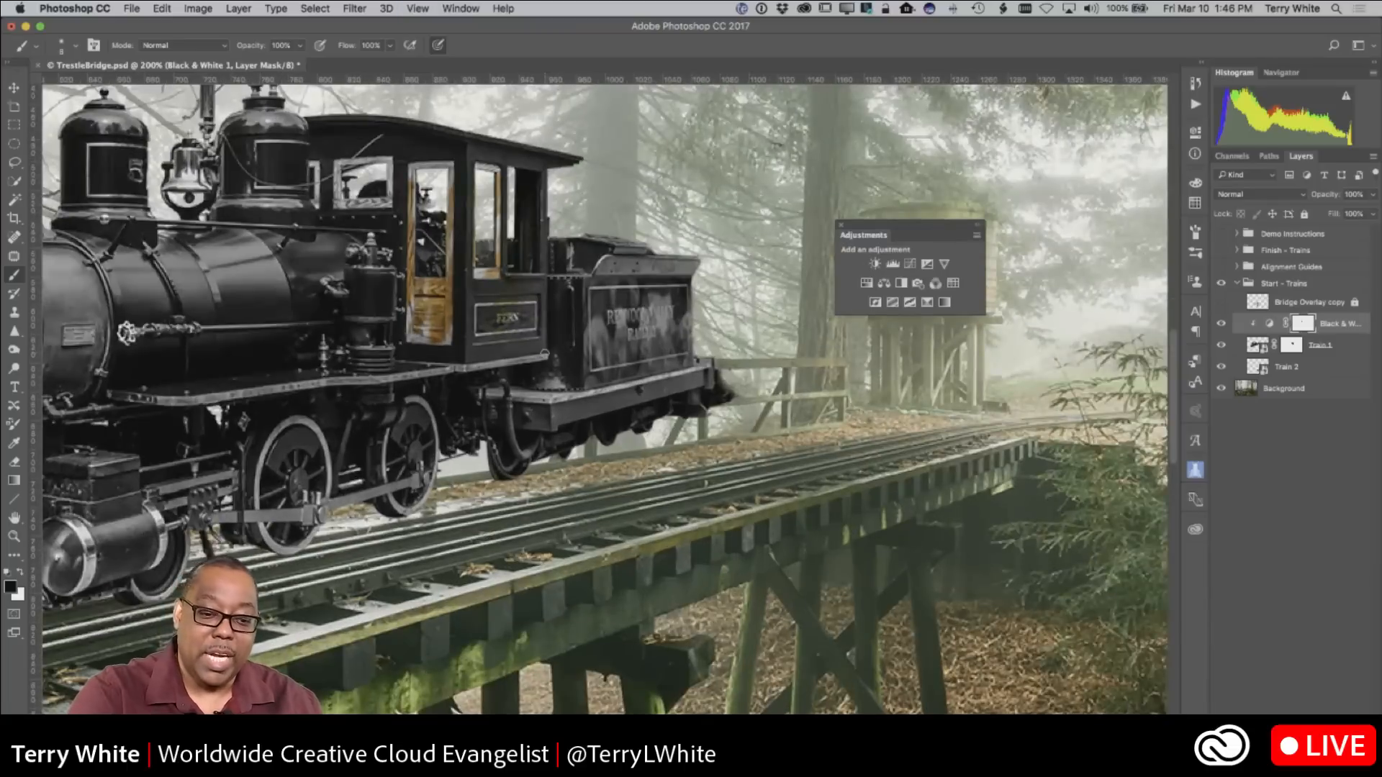
mouse_move(449, 342)
mouse_down()
mouse_move(412, 305)
mouse_move(412, 327)
mouse_move(418, 341)
mouse_move(428, 289)
mouse_up()
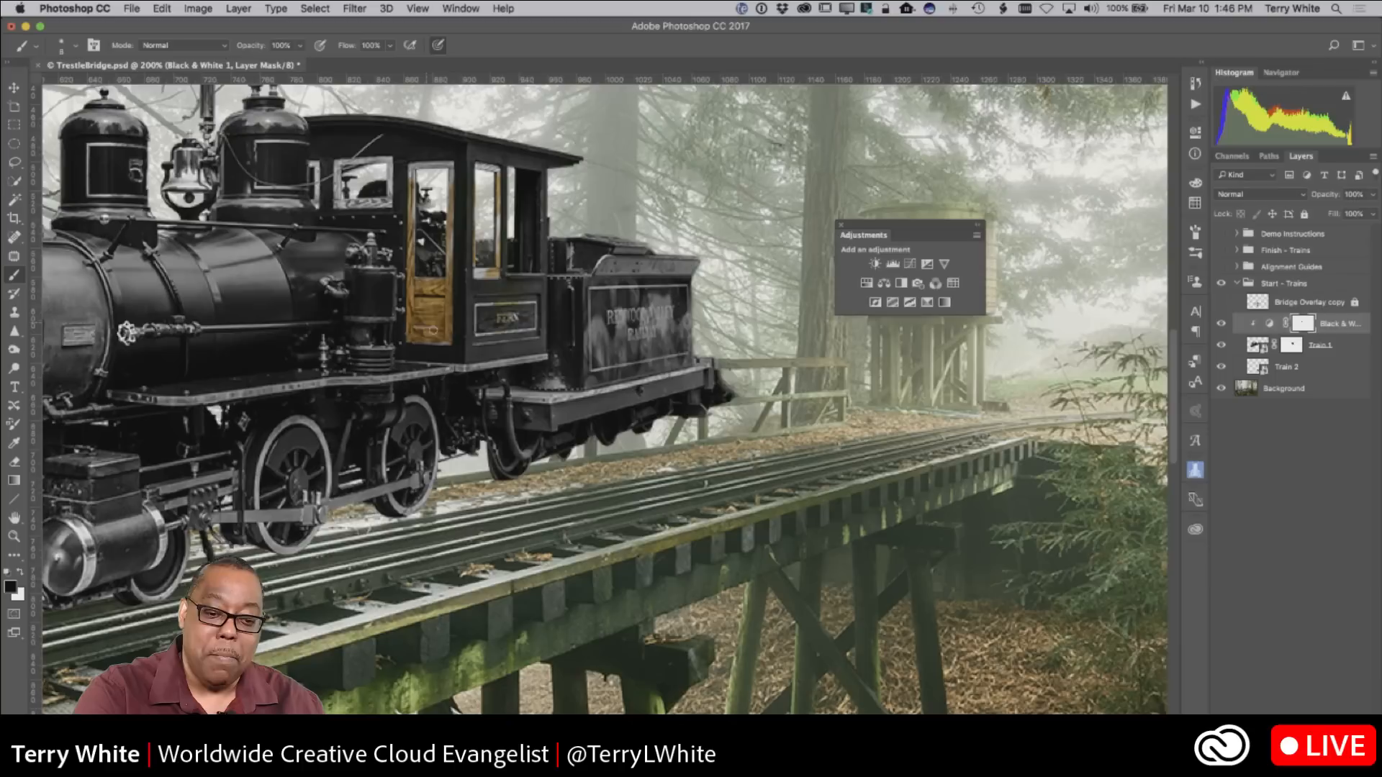
Step: Reveal the cab door's right frame in colour by painting black on the Black & White 1 mask, and alternate between black and white paint, ending on black
mouse_move(451, 243)
mouse_down()
mouse_move(441, 164)
mouse_move(413, 175)
mouse_move(410, 220)
mouse_move(414, 296)
mouse_move(451, 293)
mouse_move(447, 339)
mouse_up()
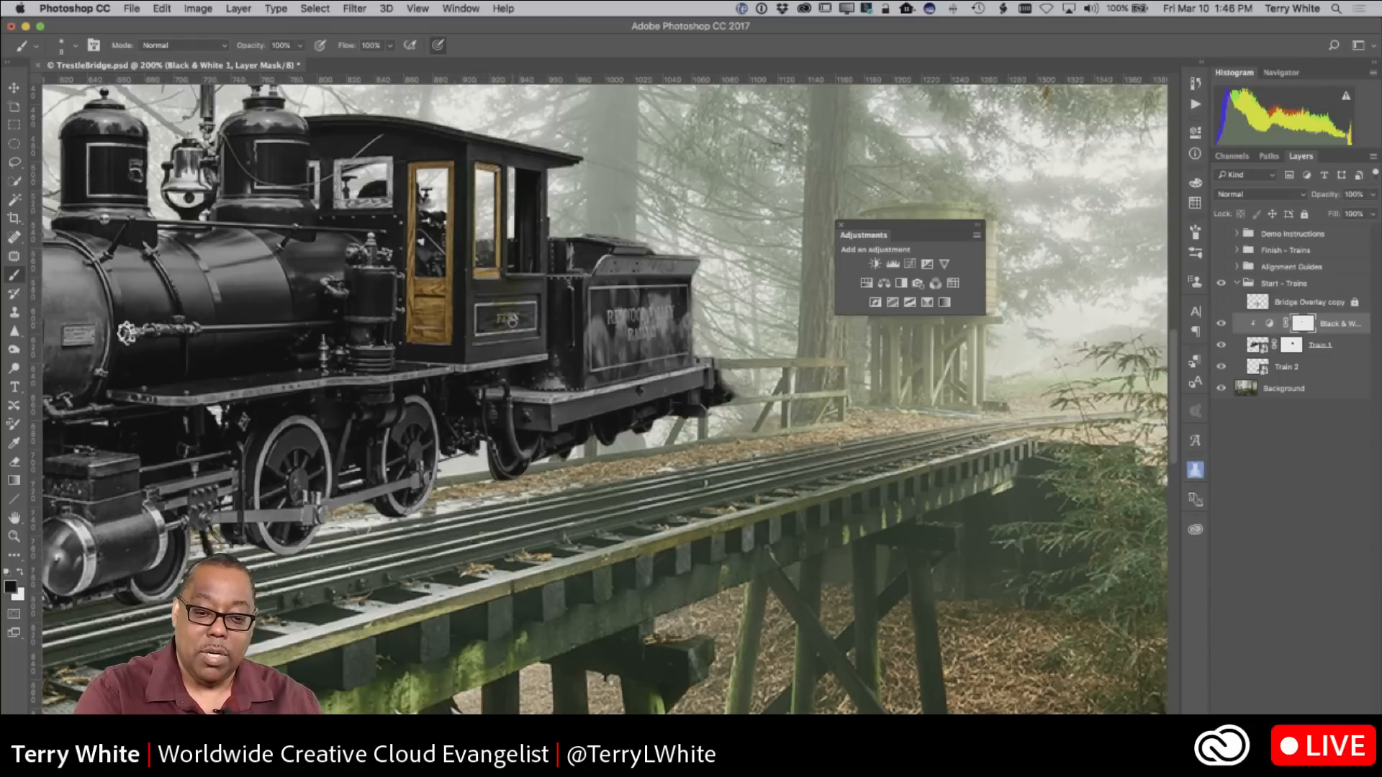
key(x)
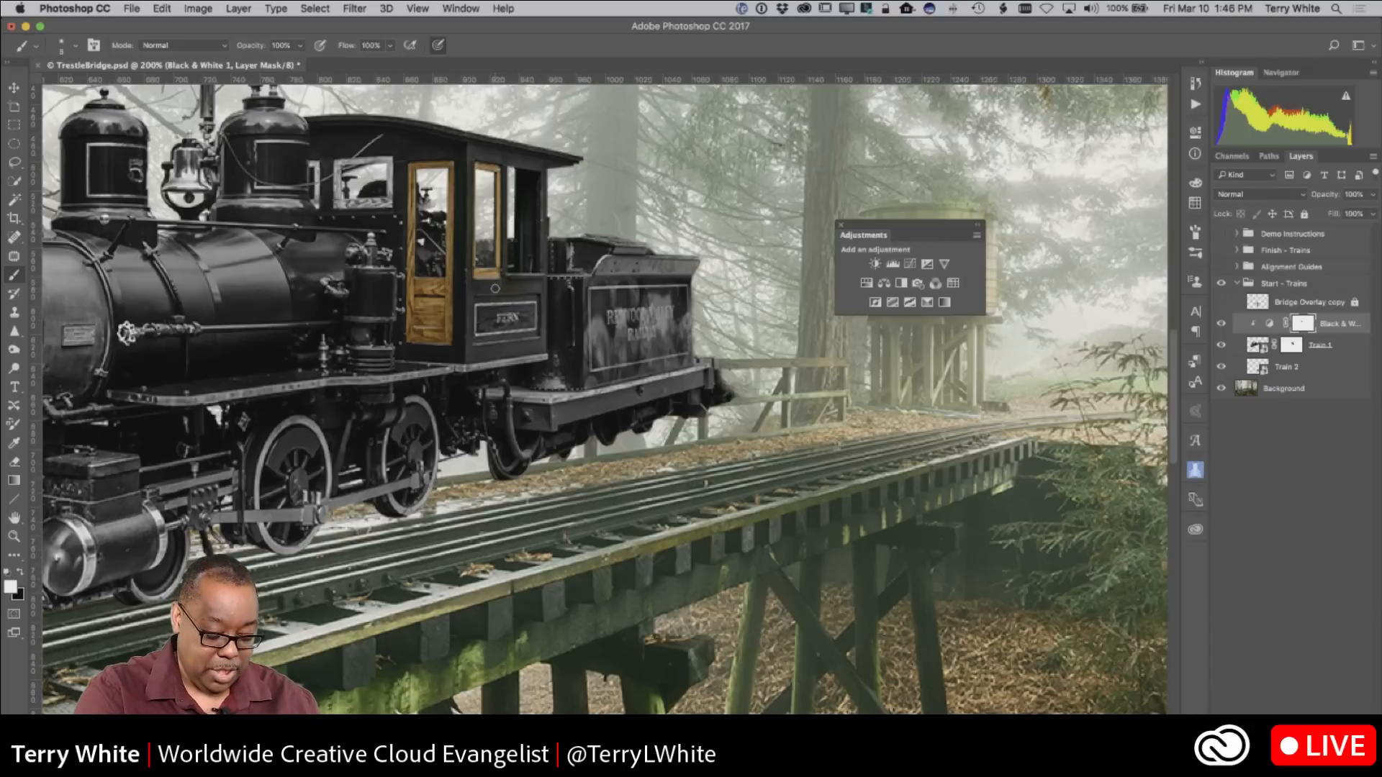
key(x)
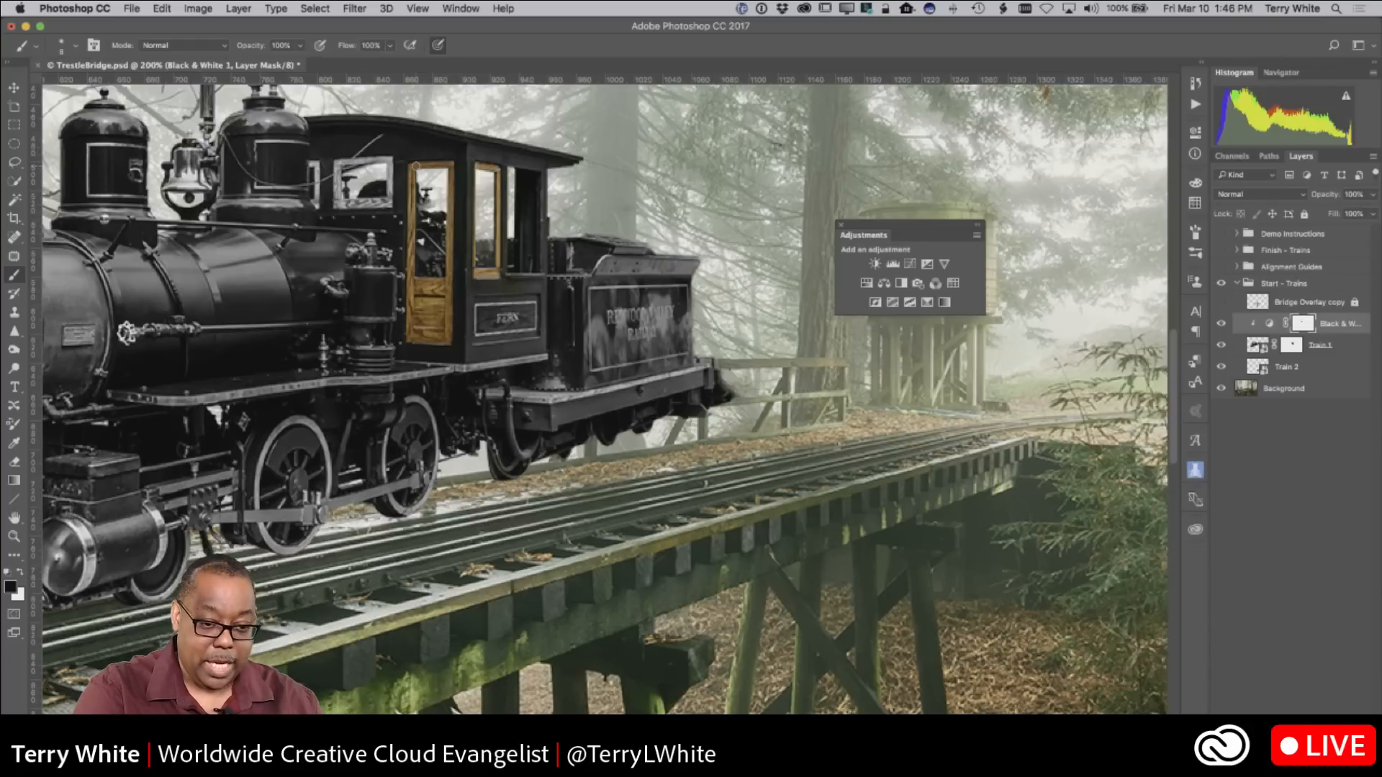
key(x)
key(x)
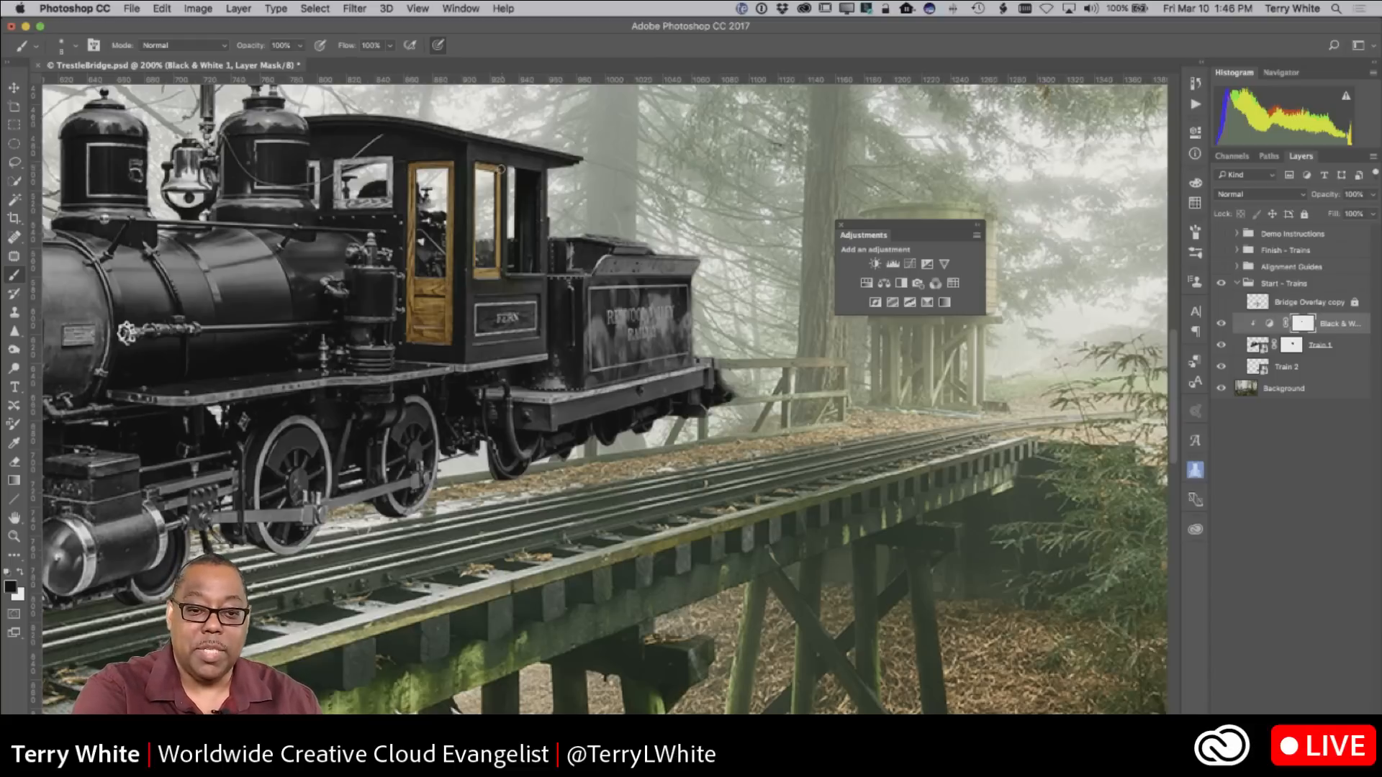
key(x)
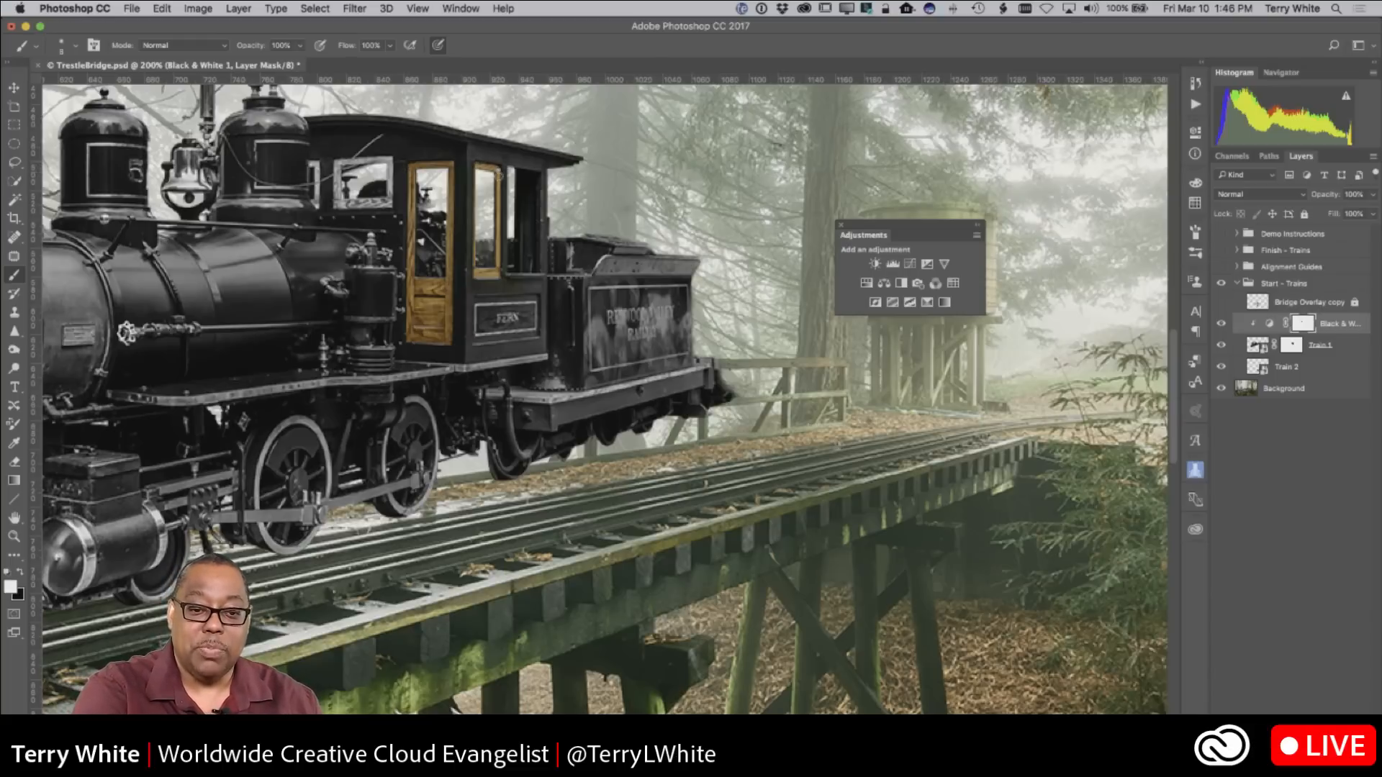
key(x)
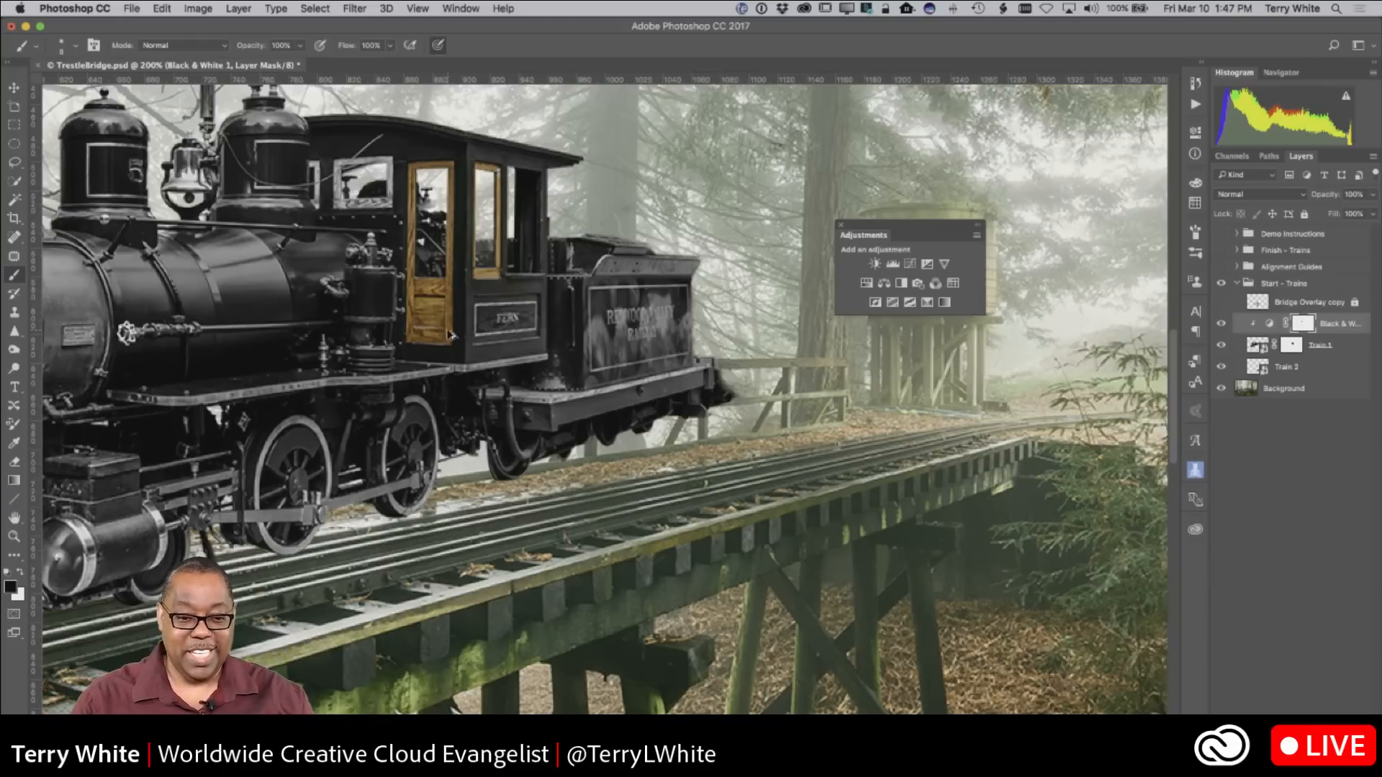
key(super+0)
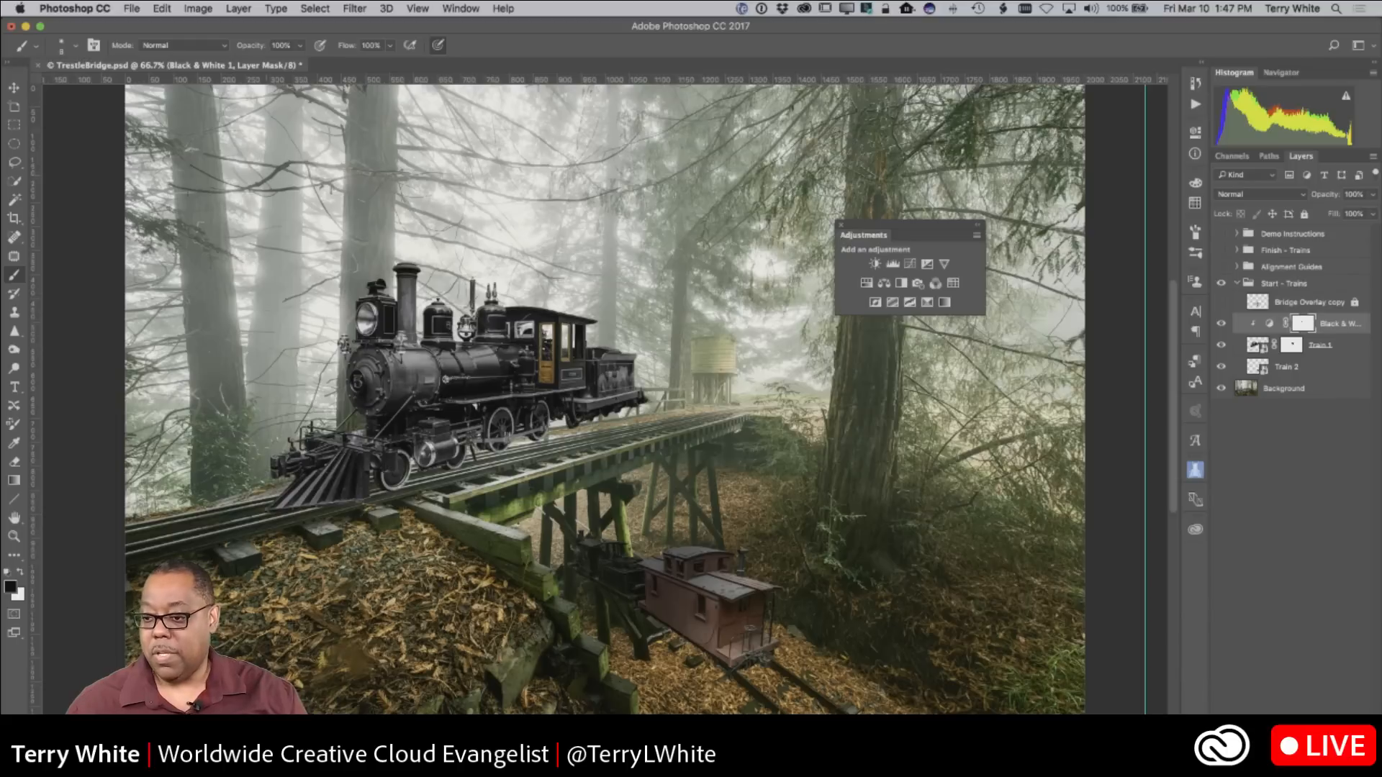
Step: Show the Creative Cloud Libraries and switch from the Live Streaming library to Adobe Stock
click(1196, 531)
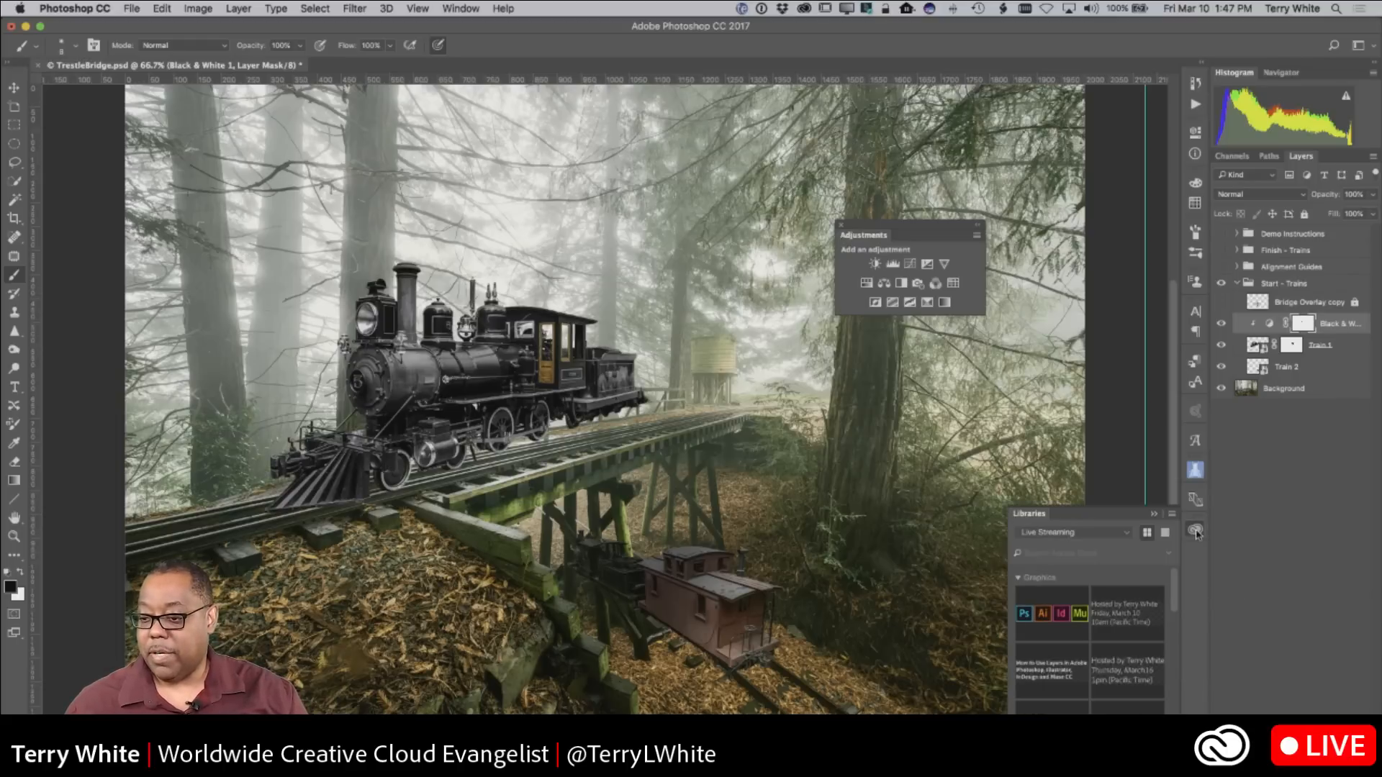
click(1108, 534)
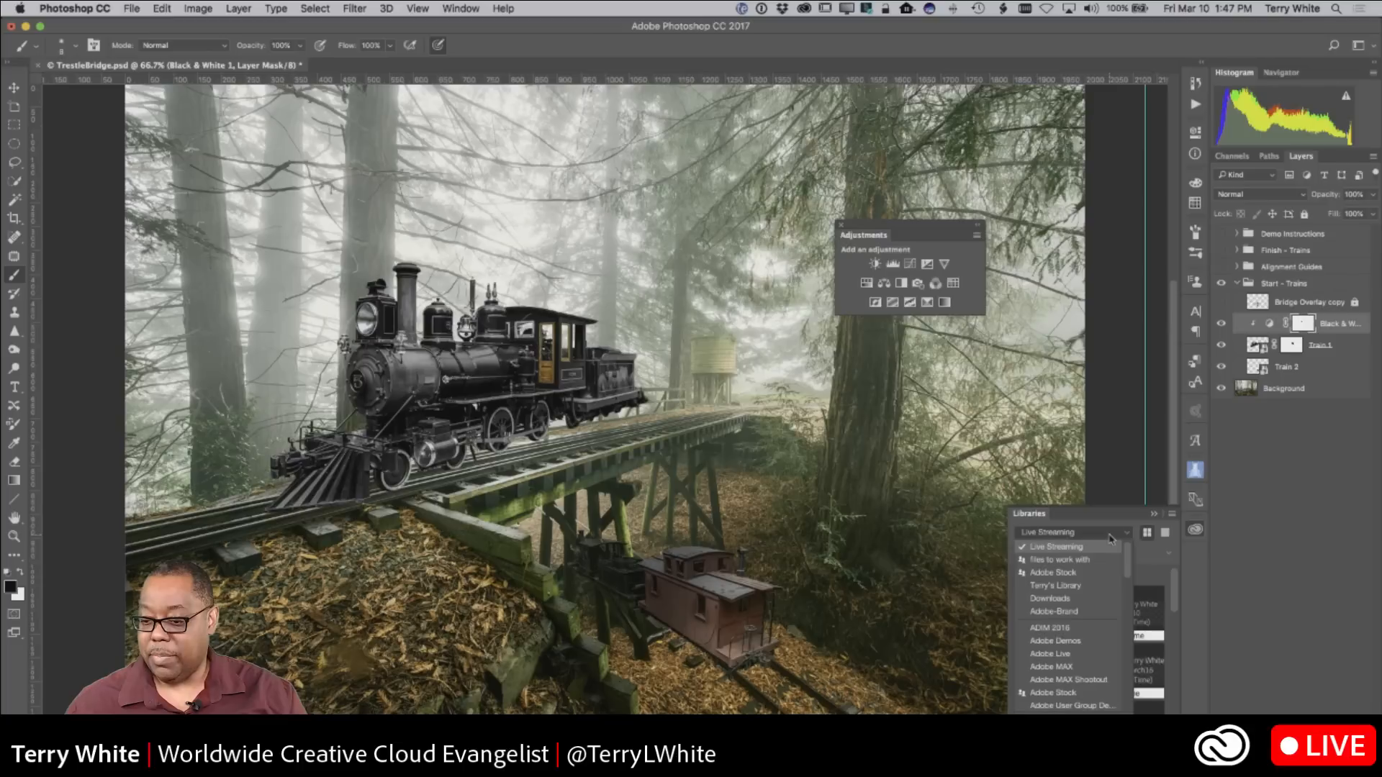
click(1069, 574)
Step: Dock the floating Adjustments panel with Layers, bring Layers back to the front, and enlarge the Libraries panel by moving it up
drag(901, 239, 1296, 163)
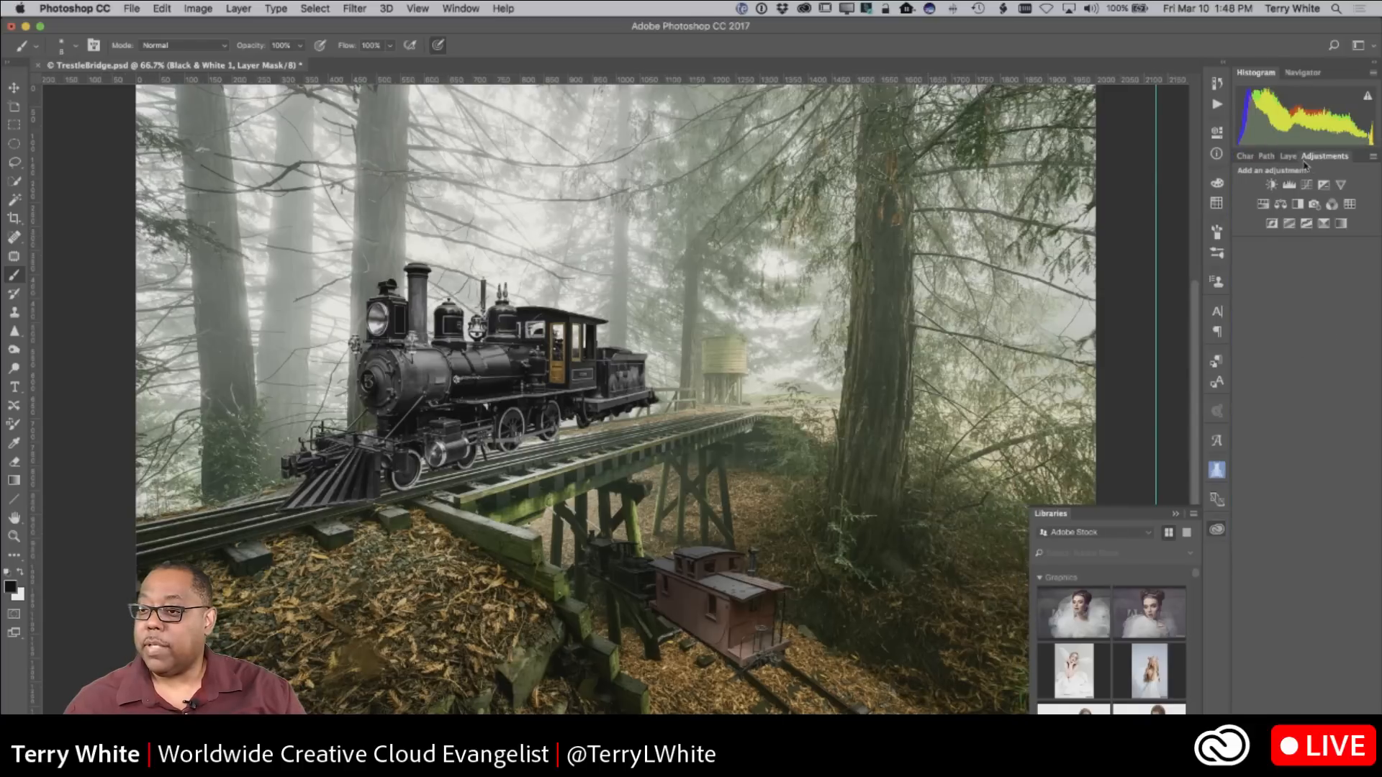
click(1288, 156)
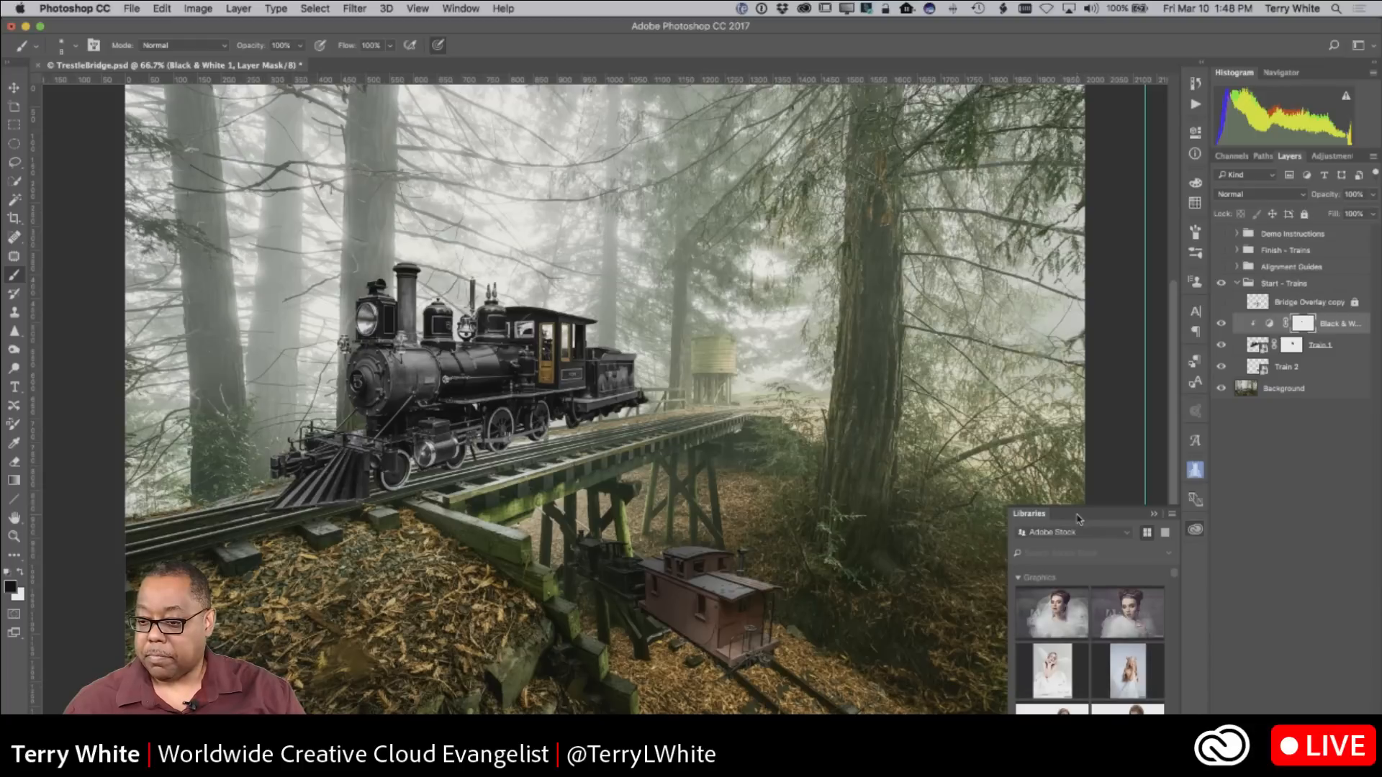
drag(1078, 515, 1089, 90)
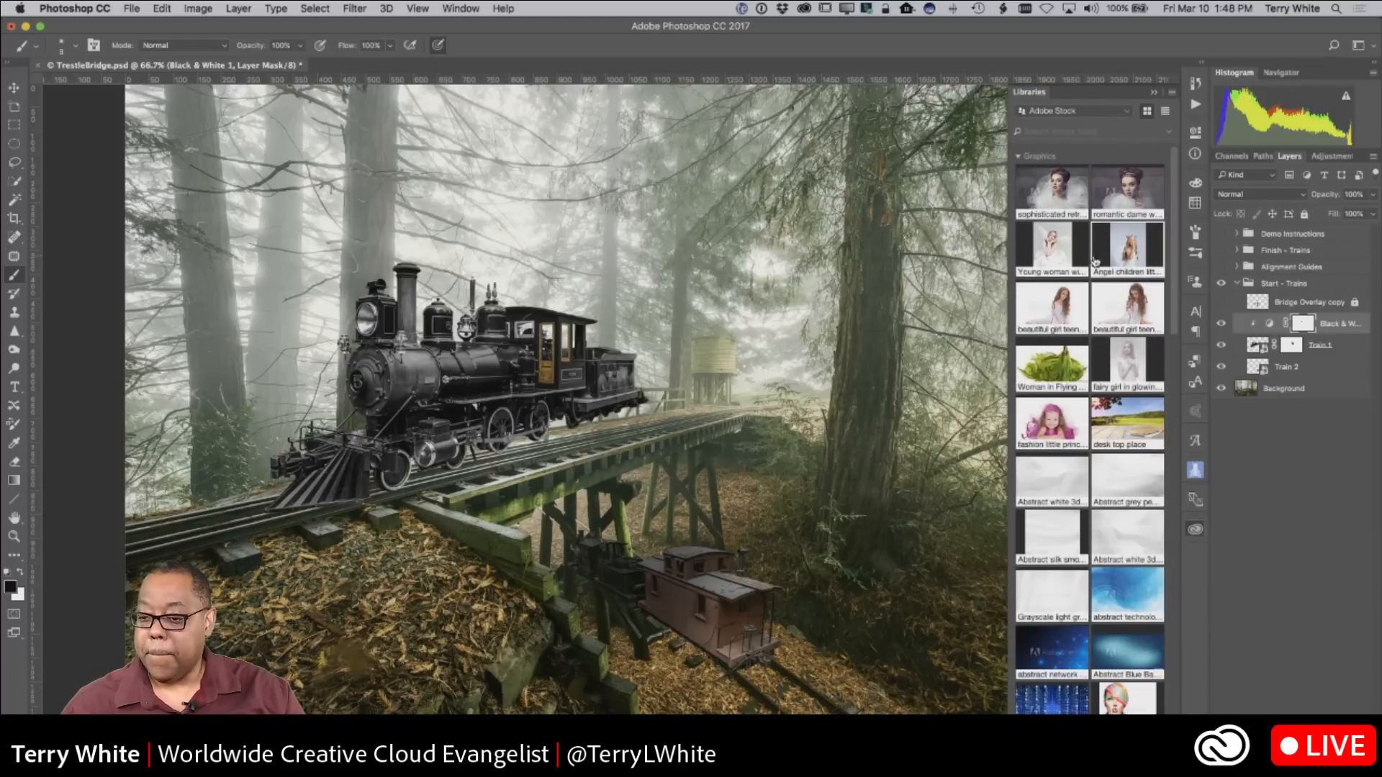
Step: Place the Dance and music stock image in the composition, scale it to about 56%, position it above the locomotive's cab, and reactivate the Brush tool
scroll(1094, 261, down, 15)
scroll(1106, 296, down, 10)
scroll(1106, 295, down, 2)
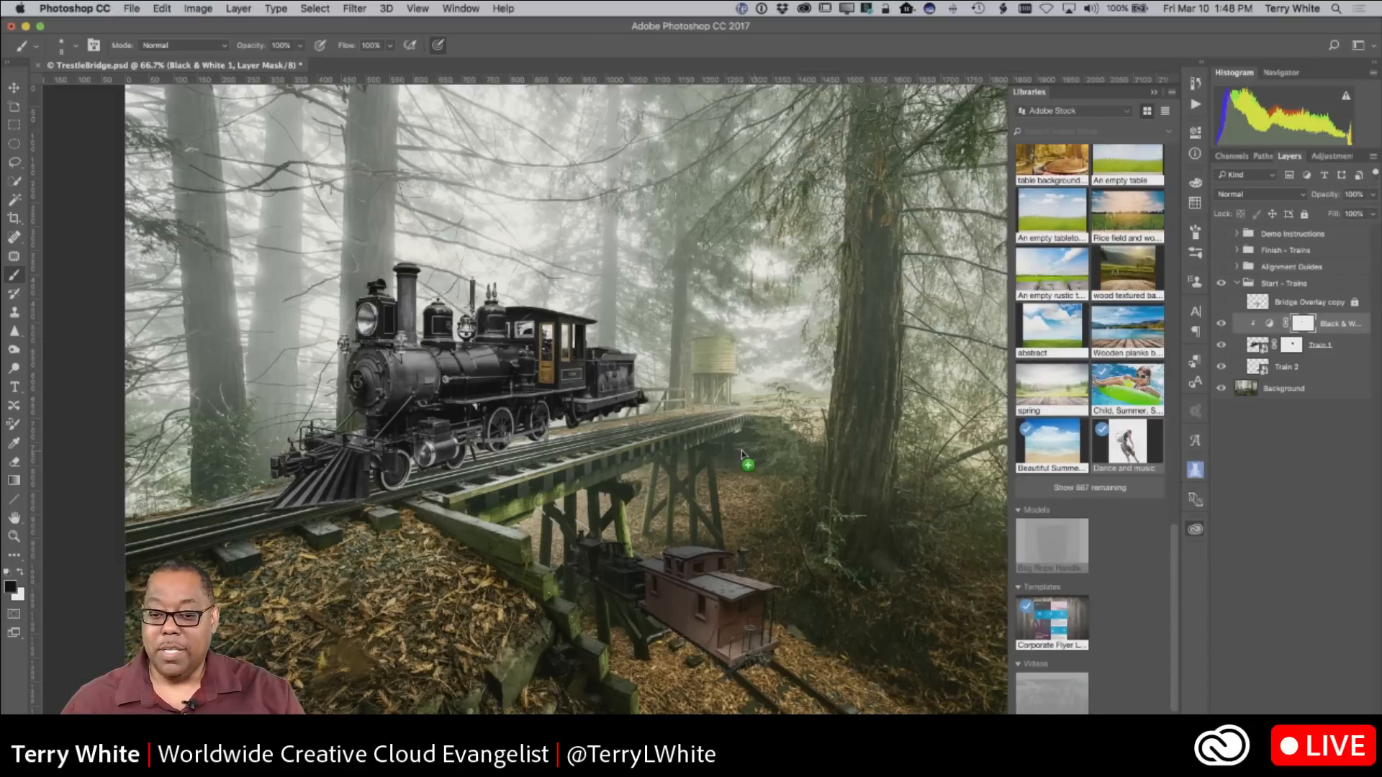
drag(646, 430, 713, 447)
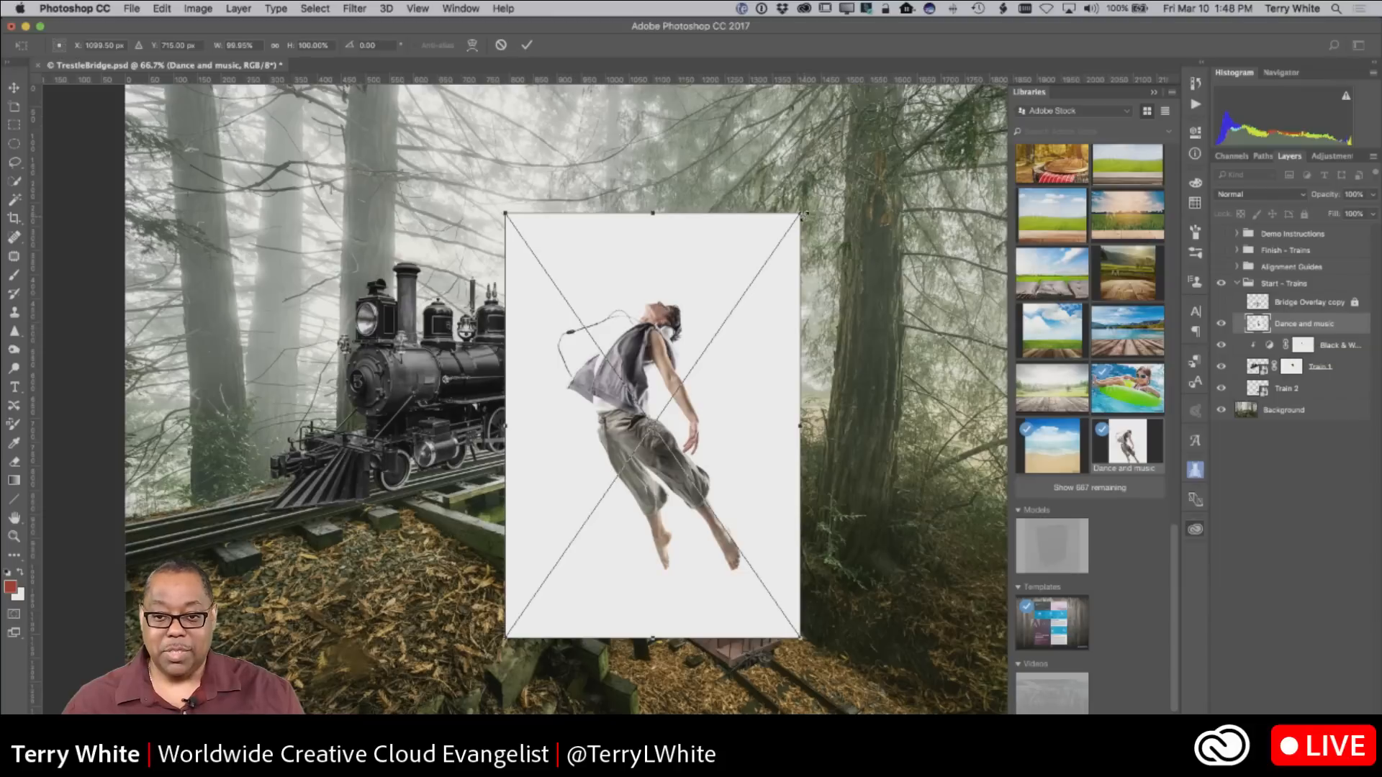
drag(799, 214, 638, 440)
drag(560, 607, 551, 340)
drag(503, 475, 523, 443)
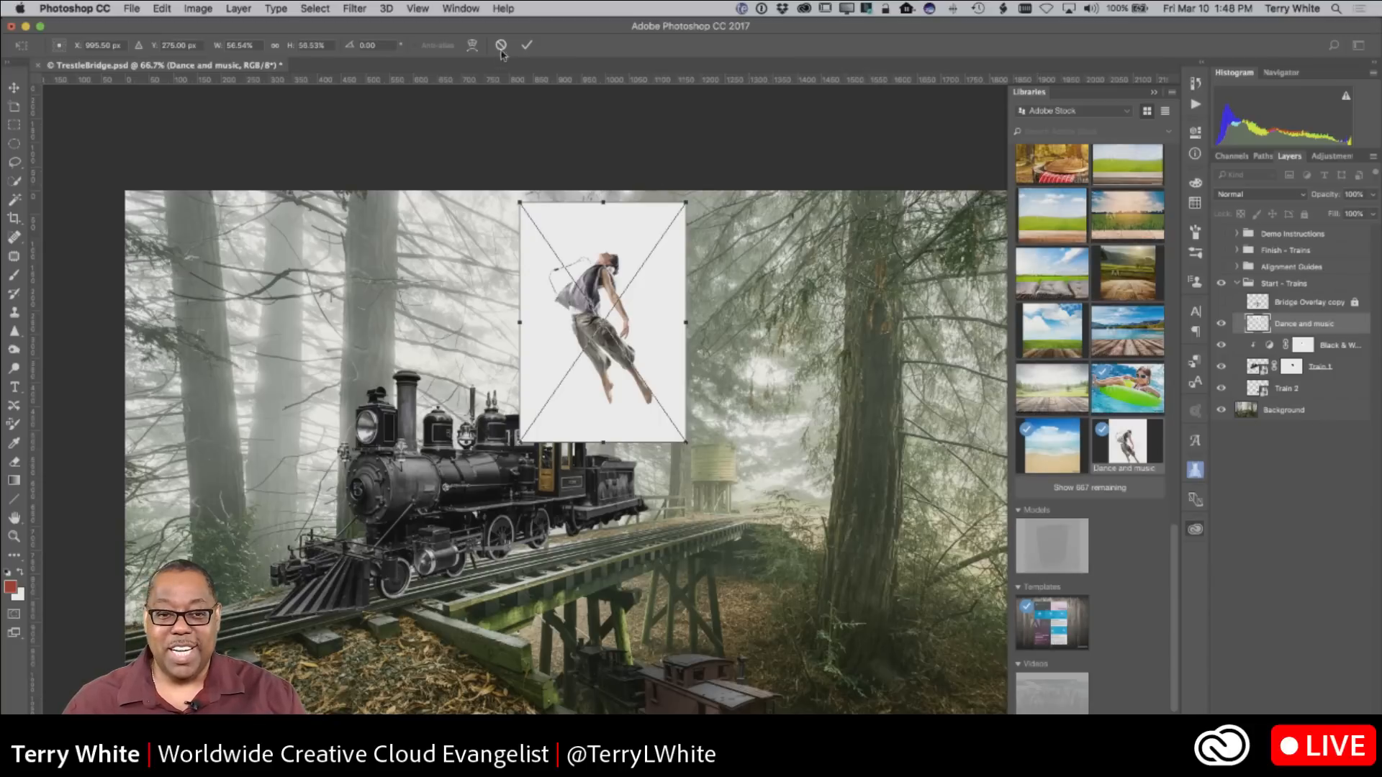
click(527, 46)
key(b)
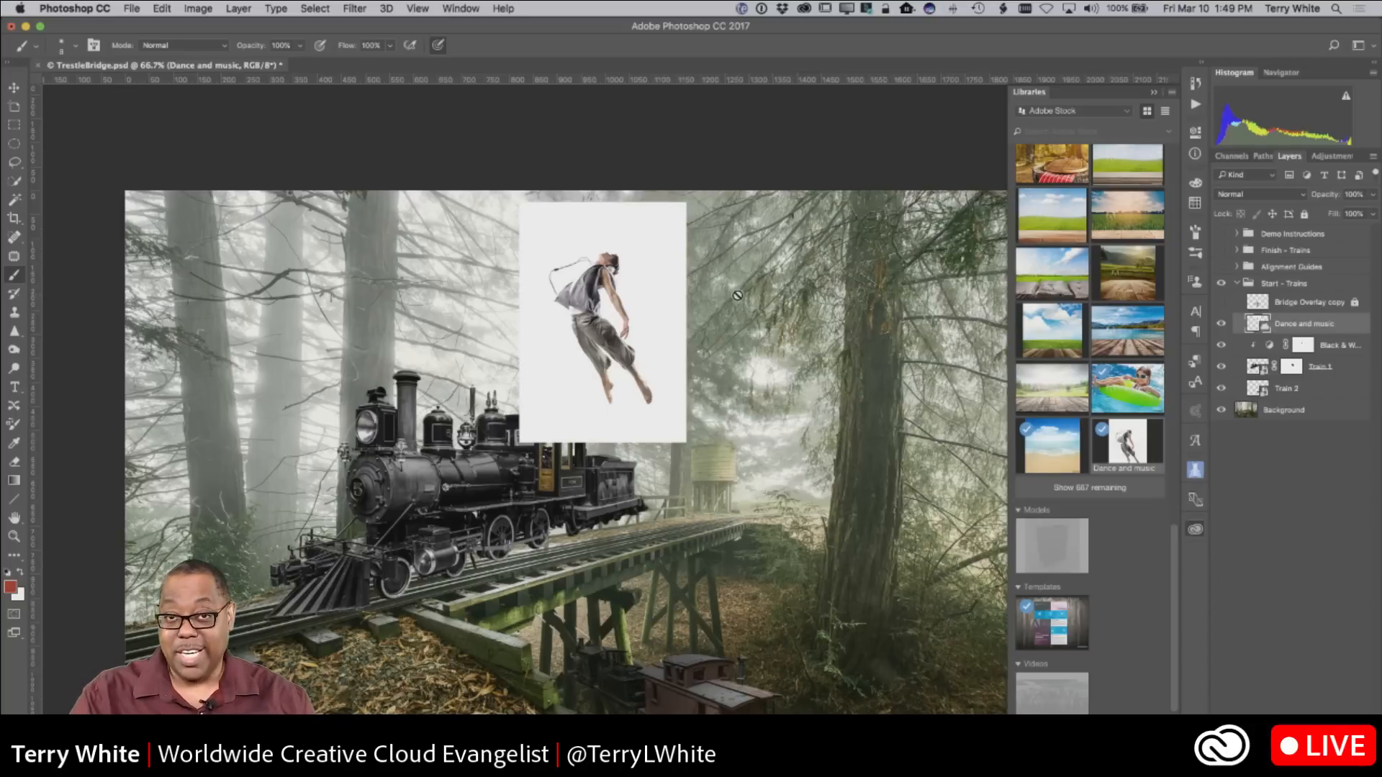
Step: Try the Dissolve, Darken, Multiply, Color Burn, Linear Burn and Darker Color blend modes one after another on the Dance and music layer
click(1269, 202)
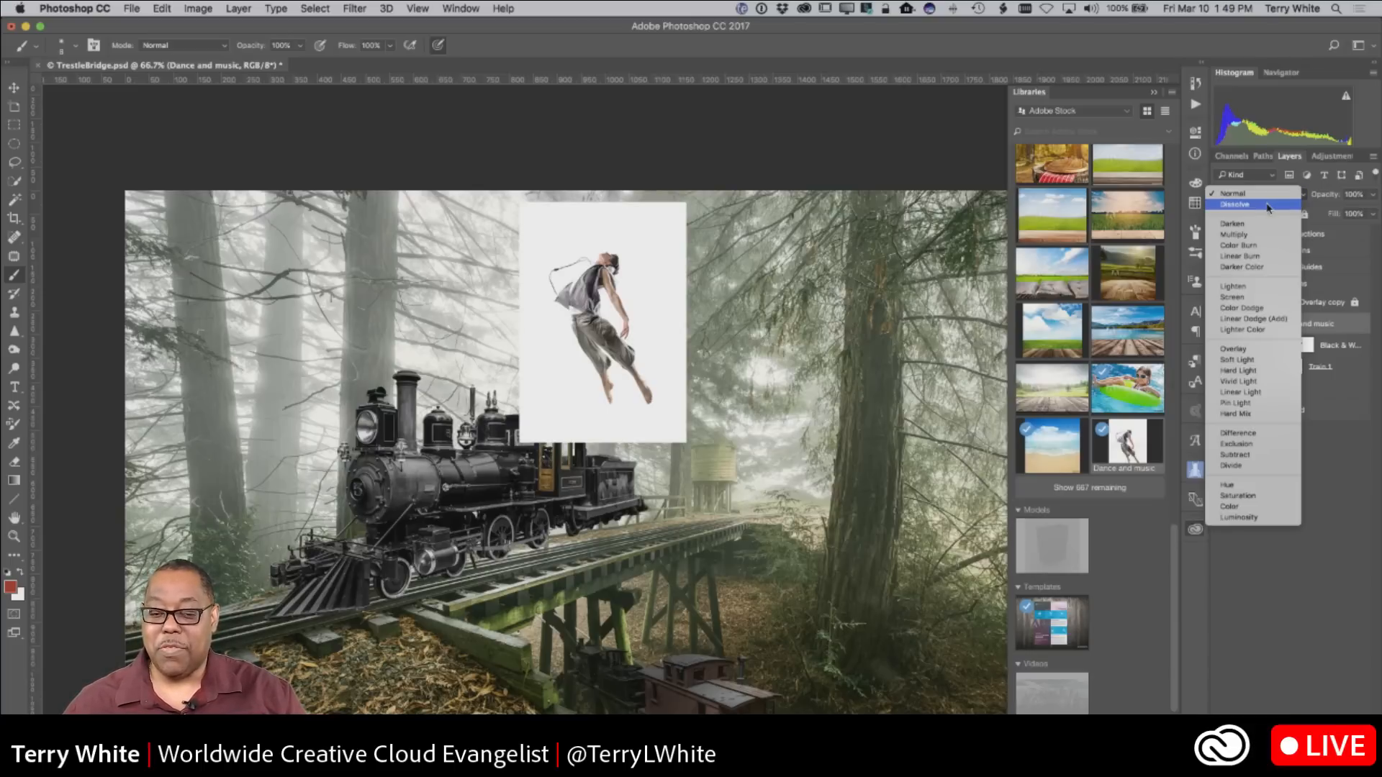
click(1268, 206)
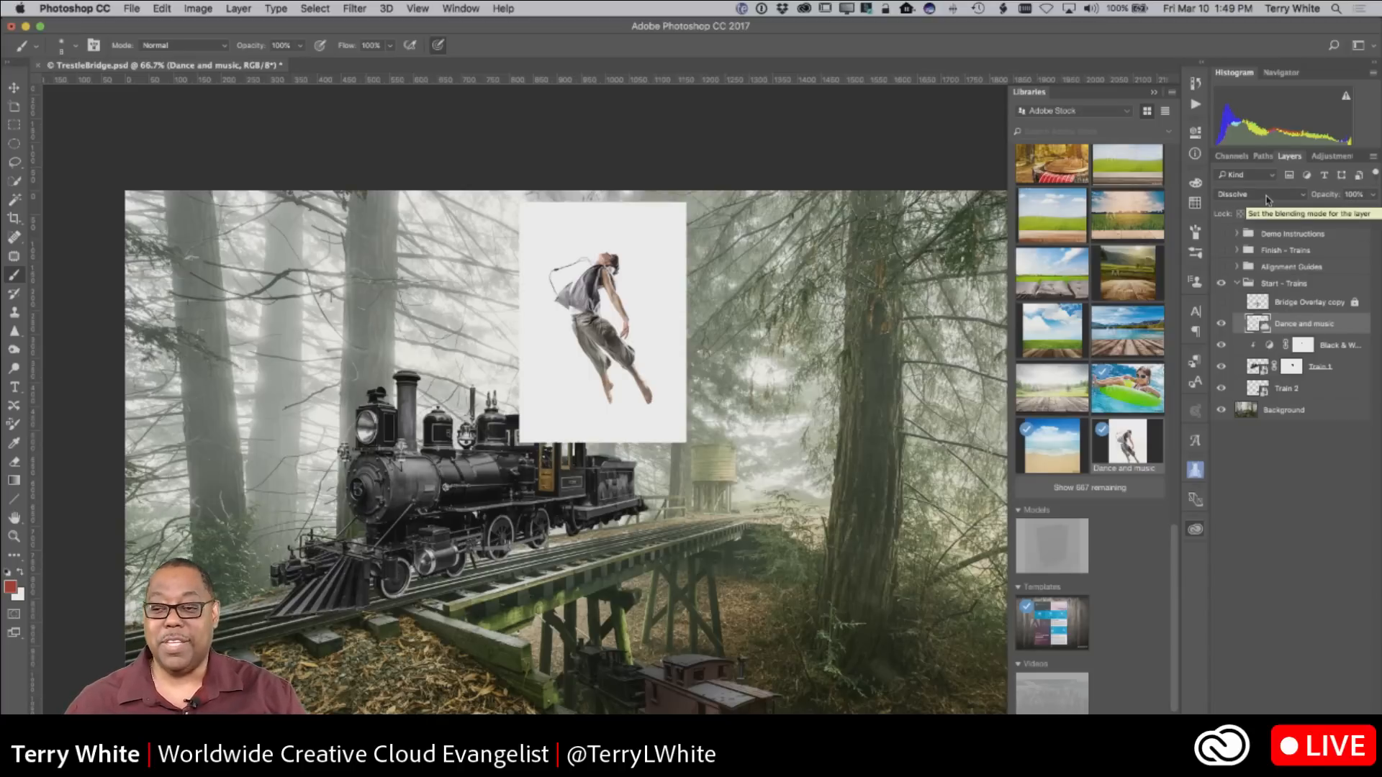
click(1268, 200)
click(1258, 214)
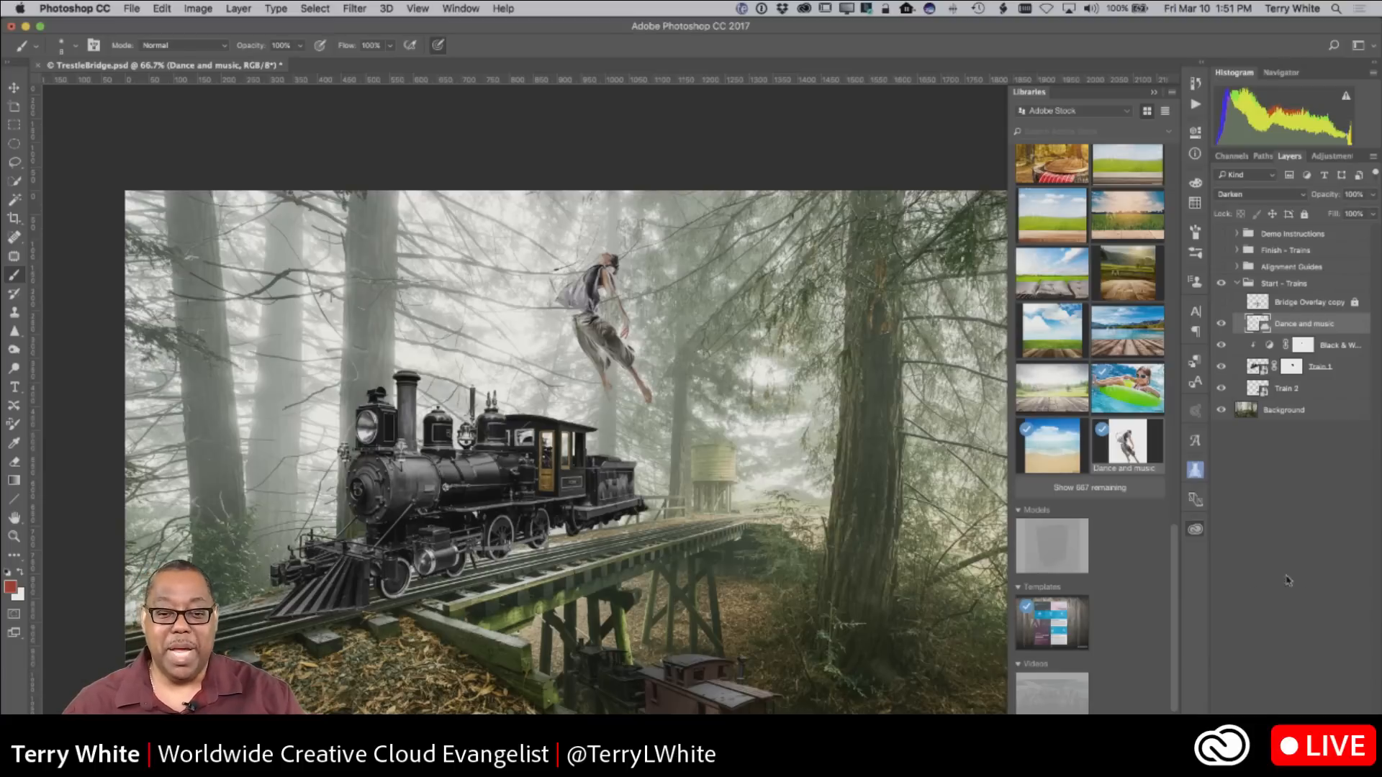
click(1248, 194)
click(1242, 204)
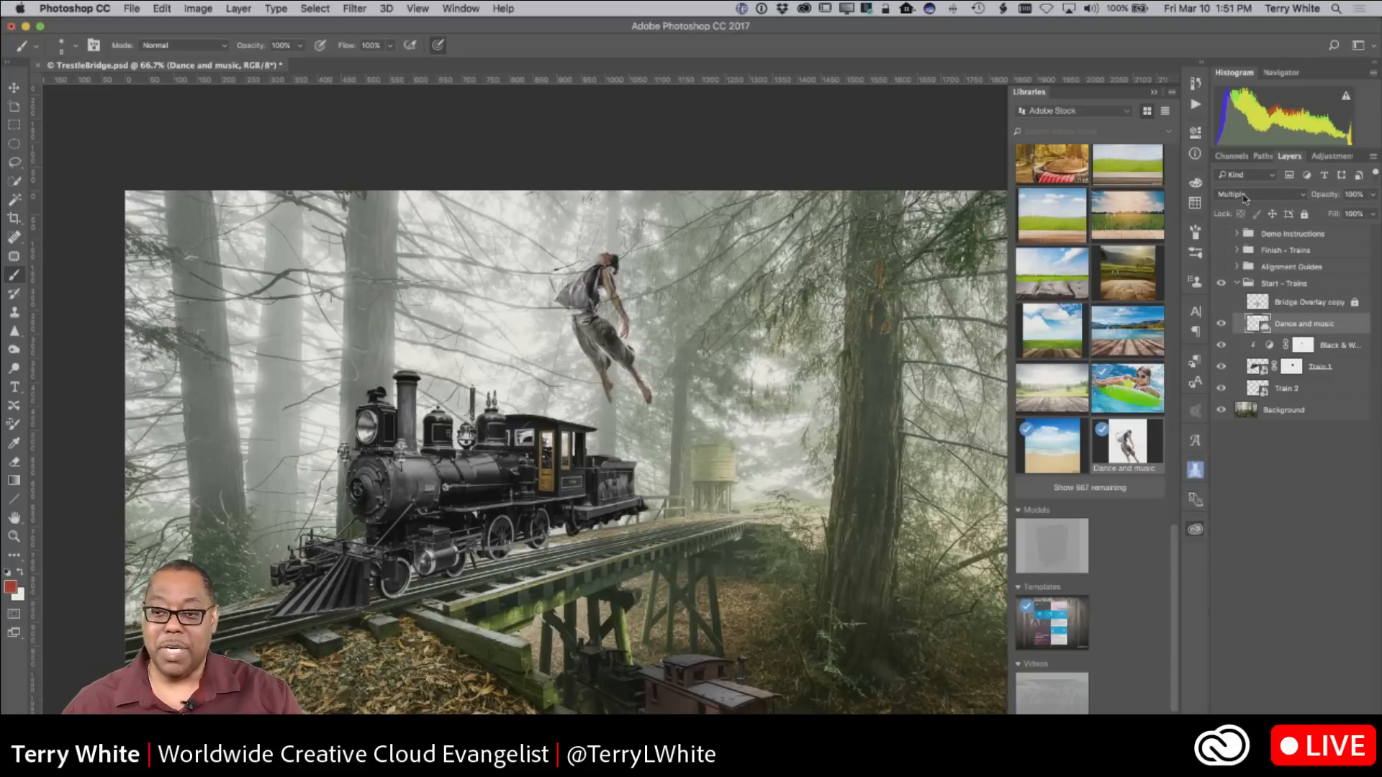
click(1243, 200)
click(1243, 204)
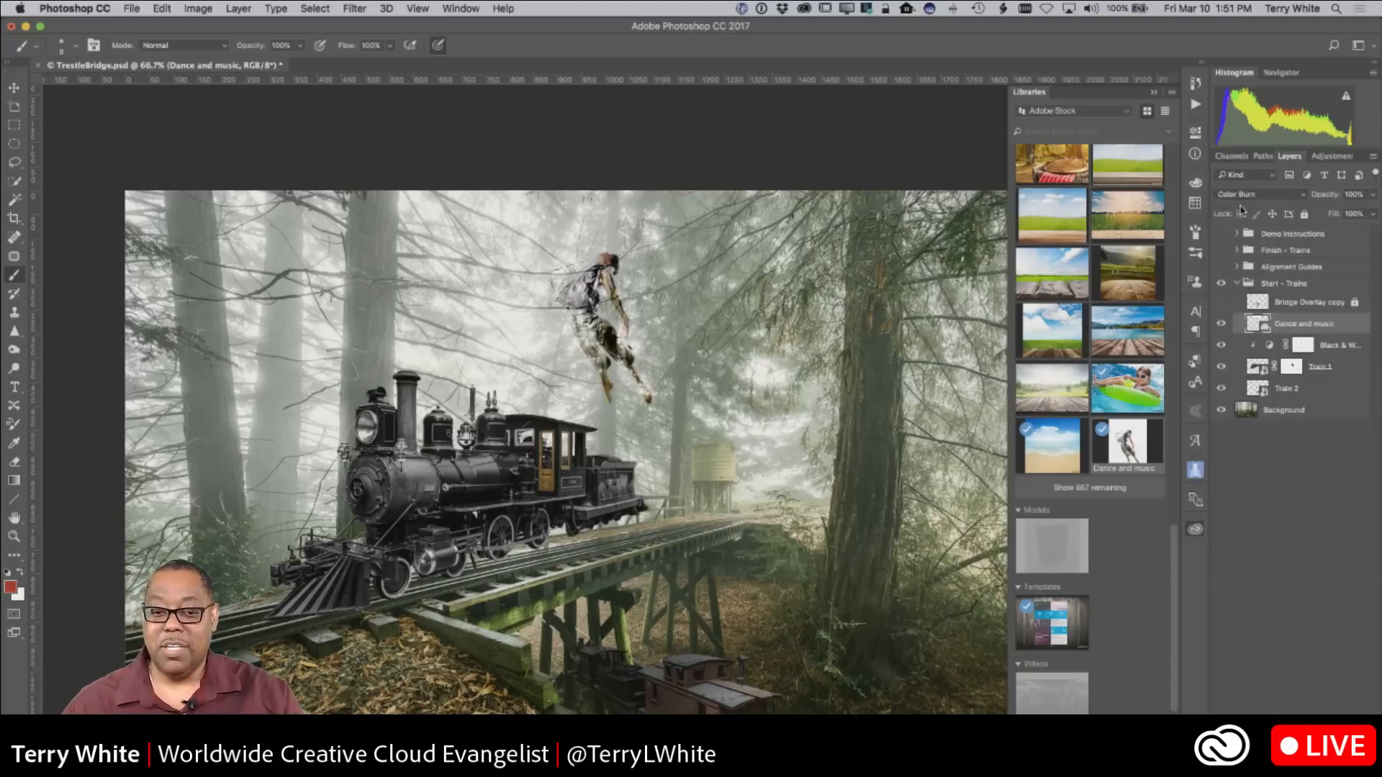
click(1243, 200)
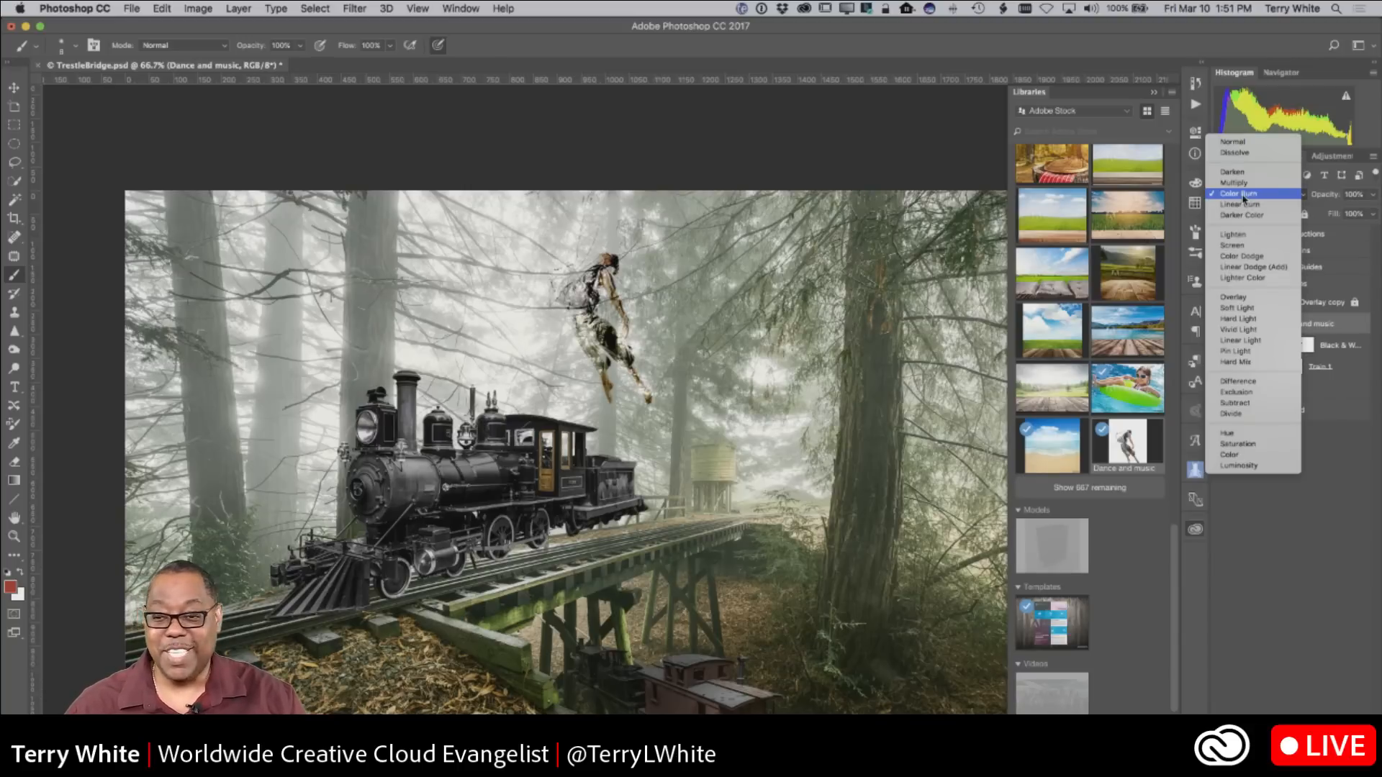
click(1242, 204)
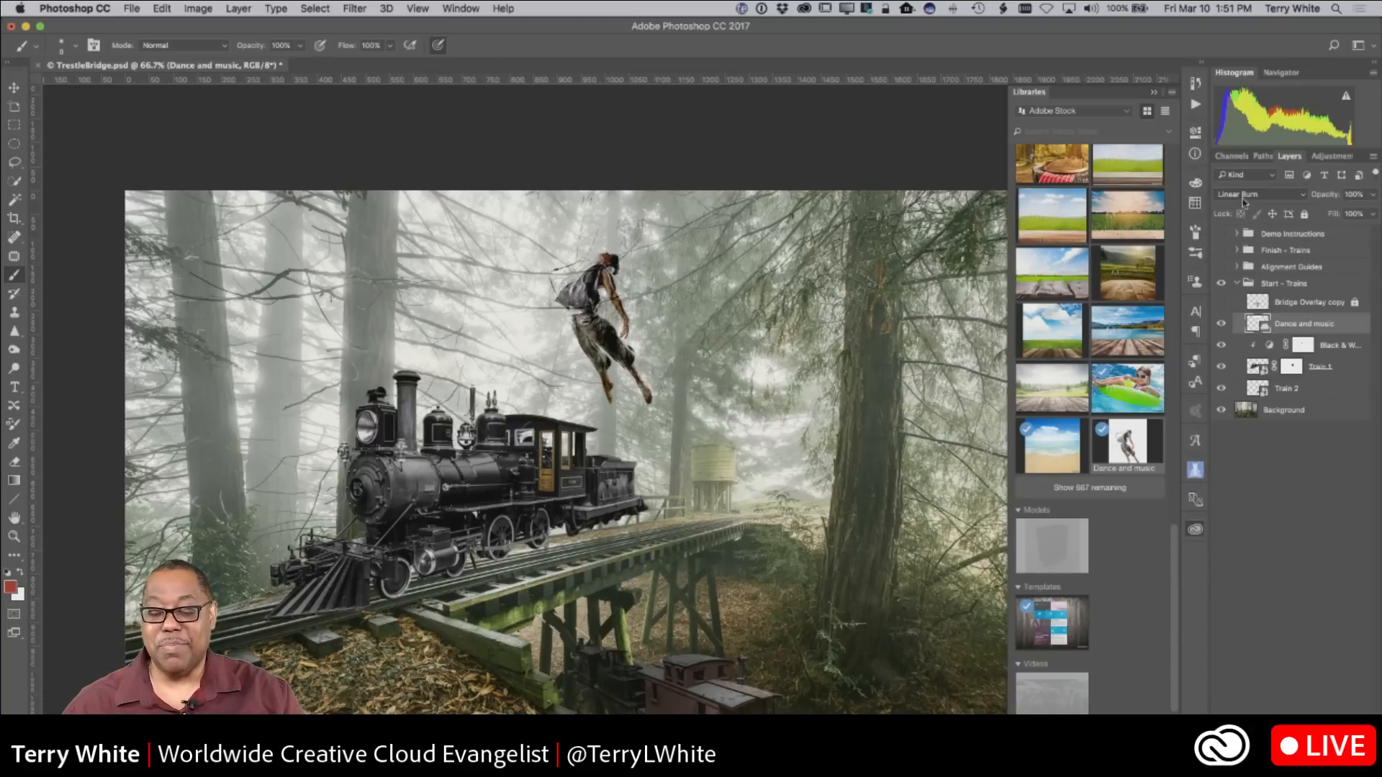
click(1242, 202)
click(1238, 207)
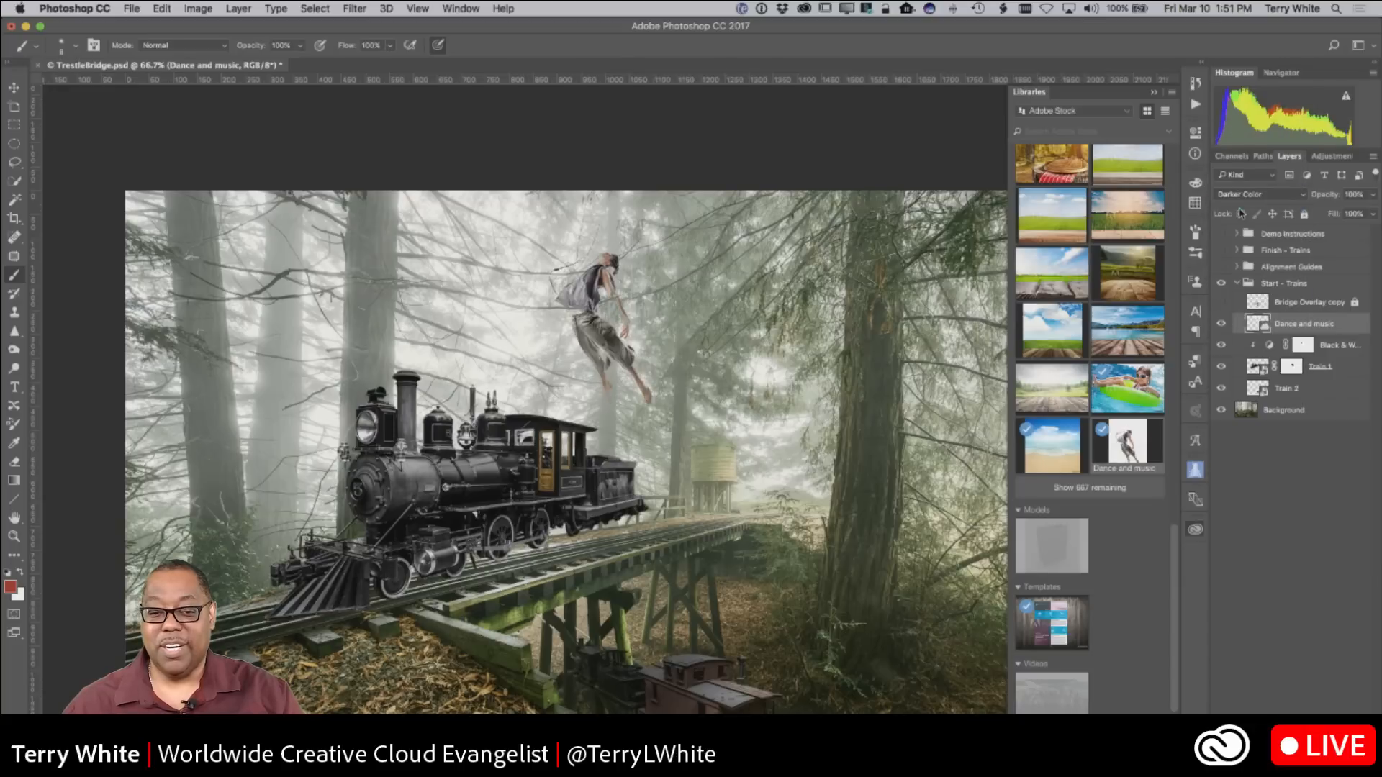
Step: Try the Lighten, Screen, Color Dodge, Linear Dodge (Add) and Lighter Color blend modes on the Dance and music layer
click(1241, 198)
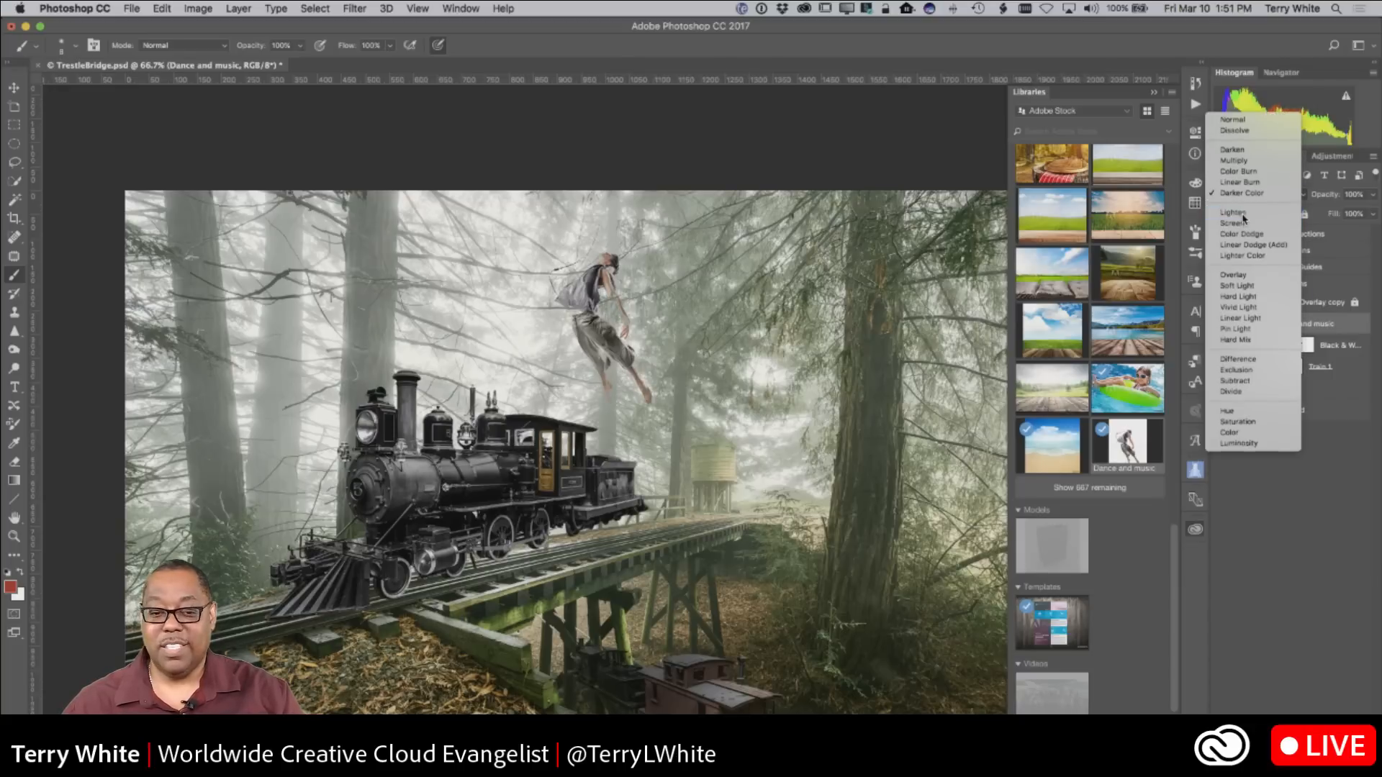
click(1243, 214)
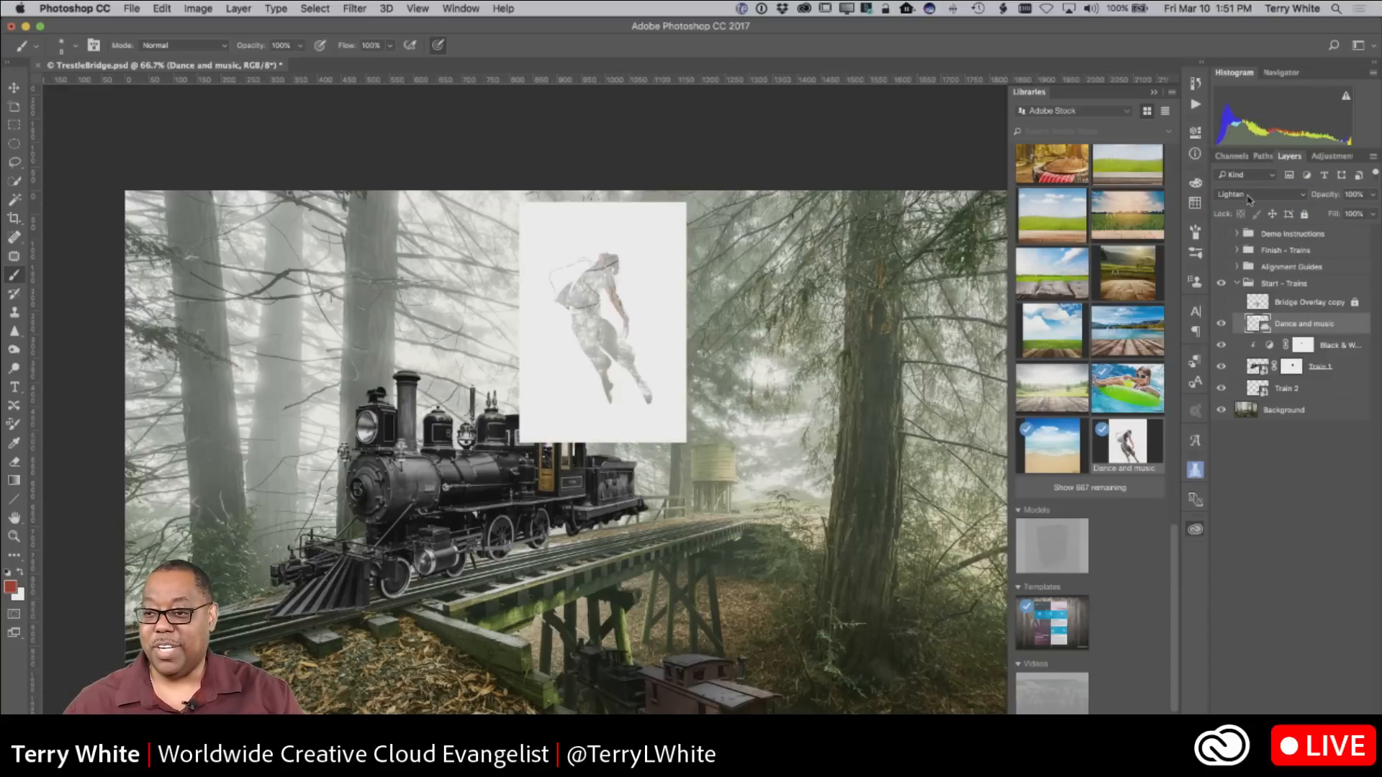
click(1246, 195)
click(1246, 204)
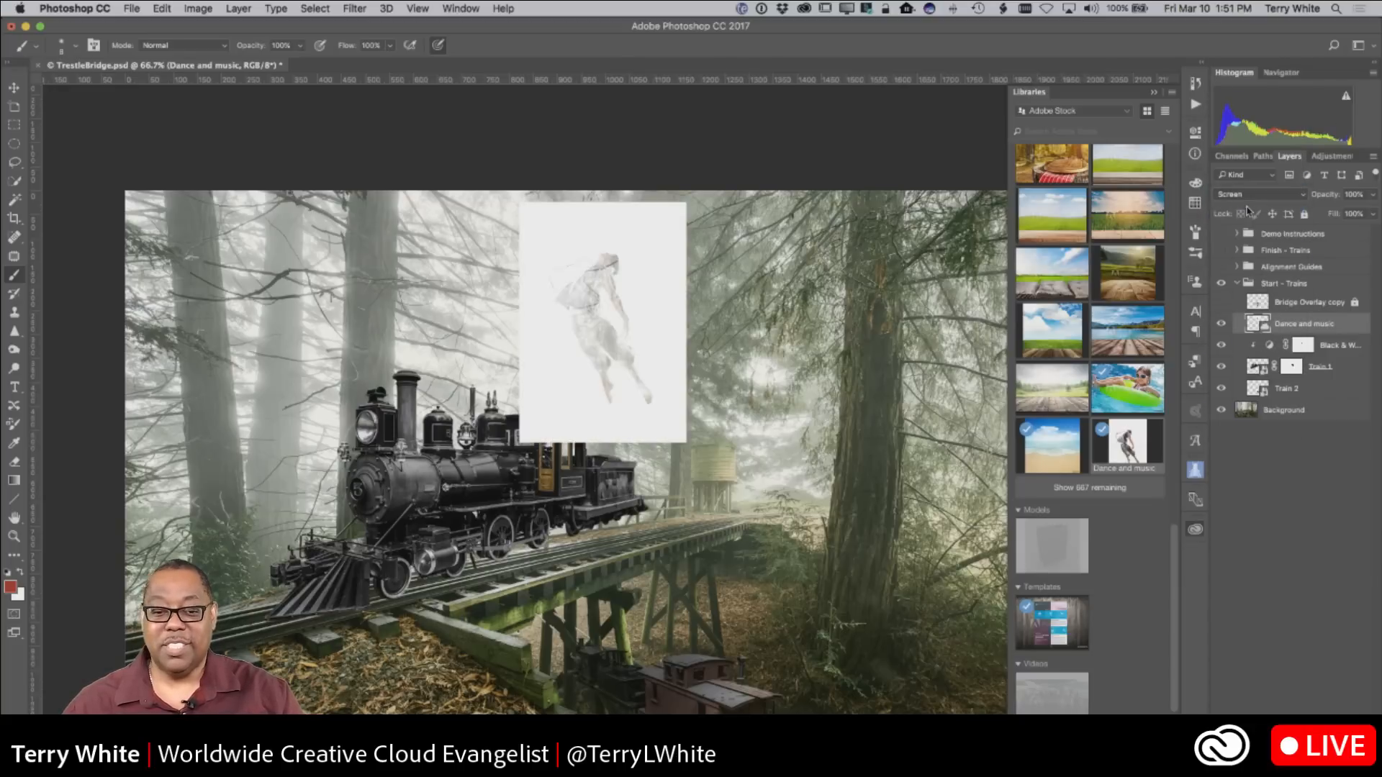
click(1248, 195)
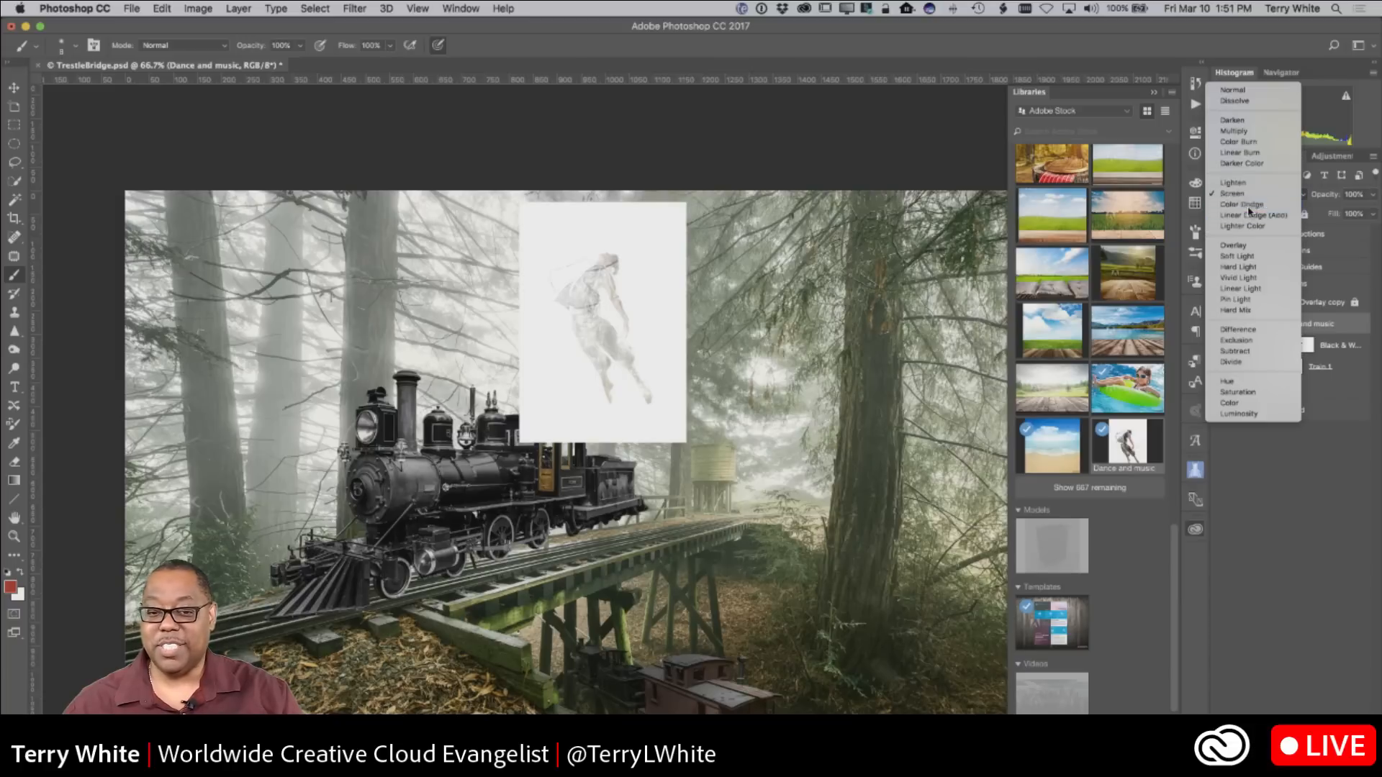
click(1248, 205)
click(1247, 195)
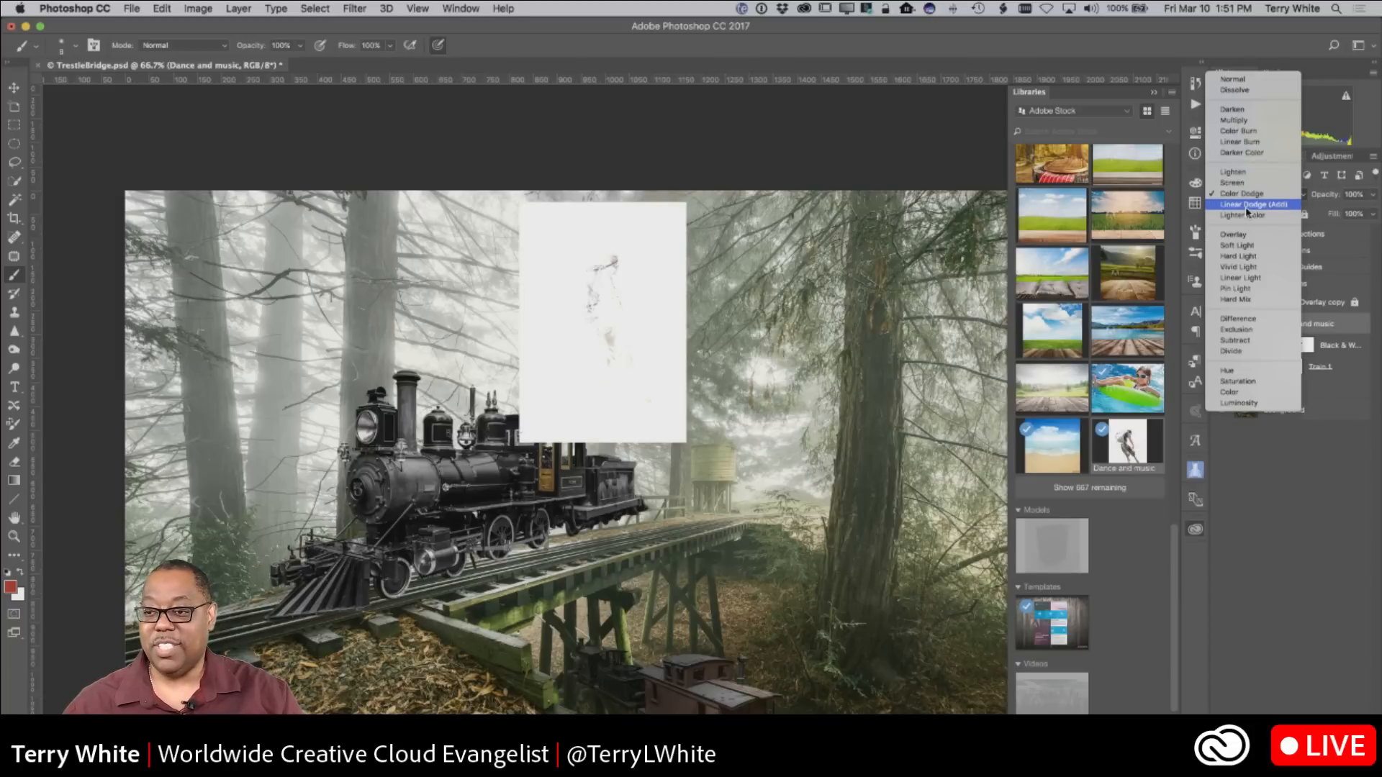
click(1248, 213)
click(1248, 195)
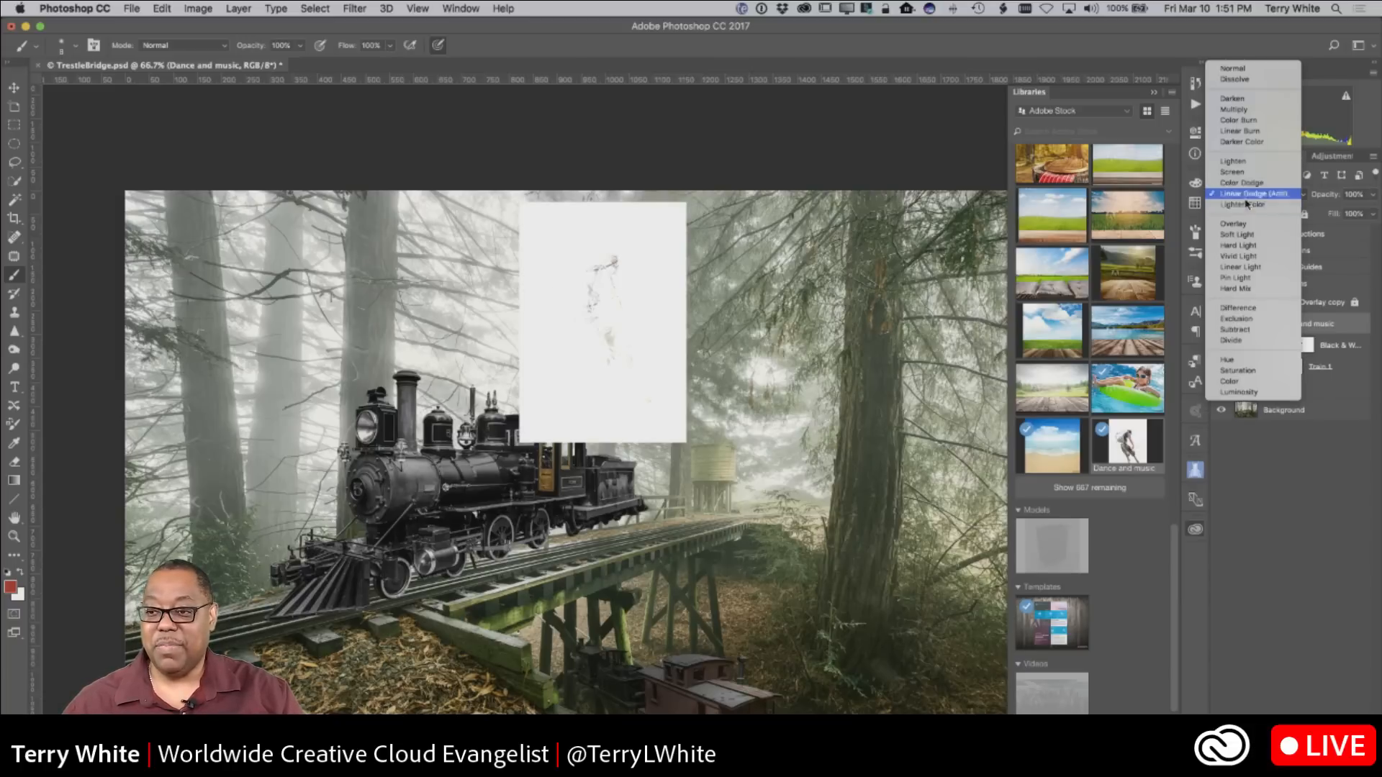
click(1247, 209)
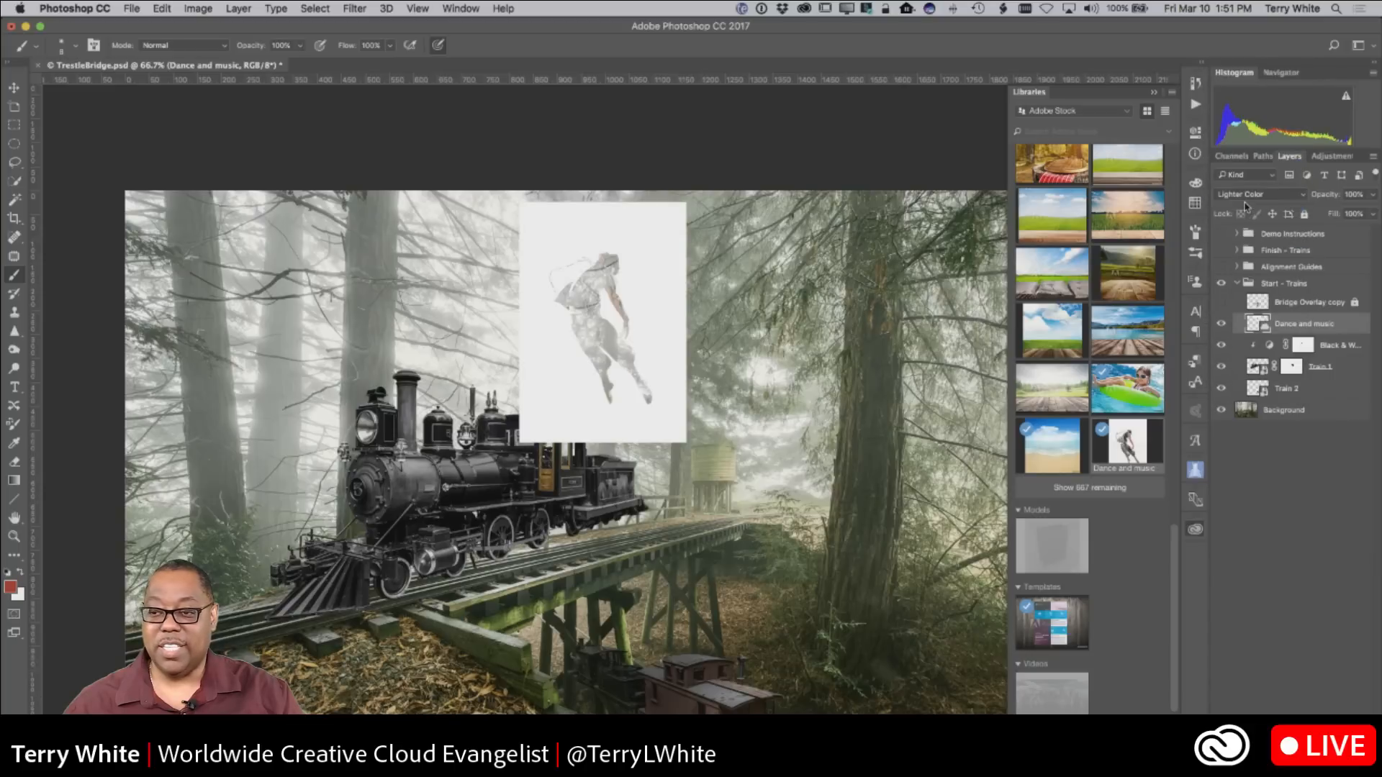
Step: Try the Overlay, Soft Light, Hard Light, Vivid Light, Linear Light, Pin Light and Hard Mix blend modes on the Dance and music layer
click(1245, 199)
click(1243, 213)
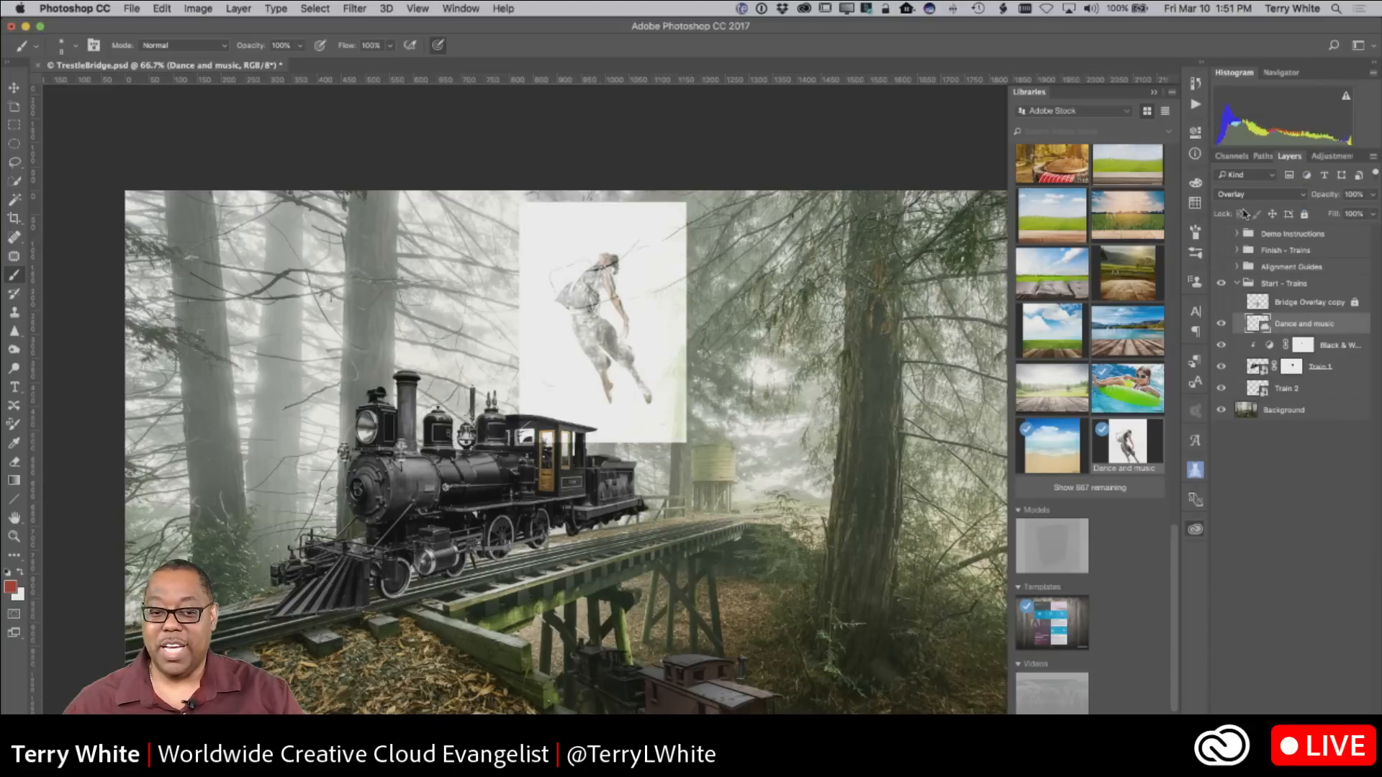
click(1248, 196)
click(1247, 203)
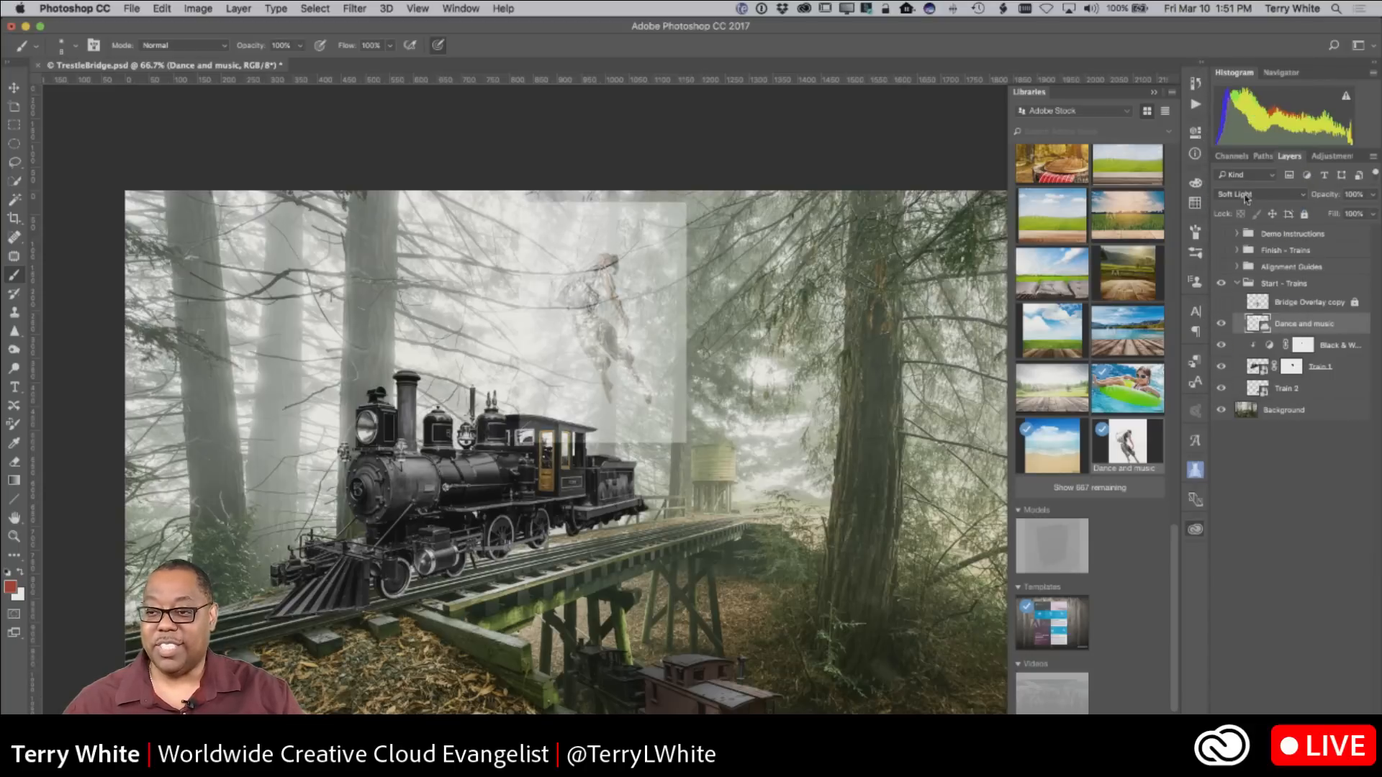
click(1244, 199)
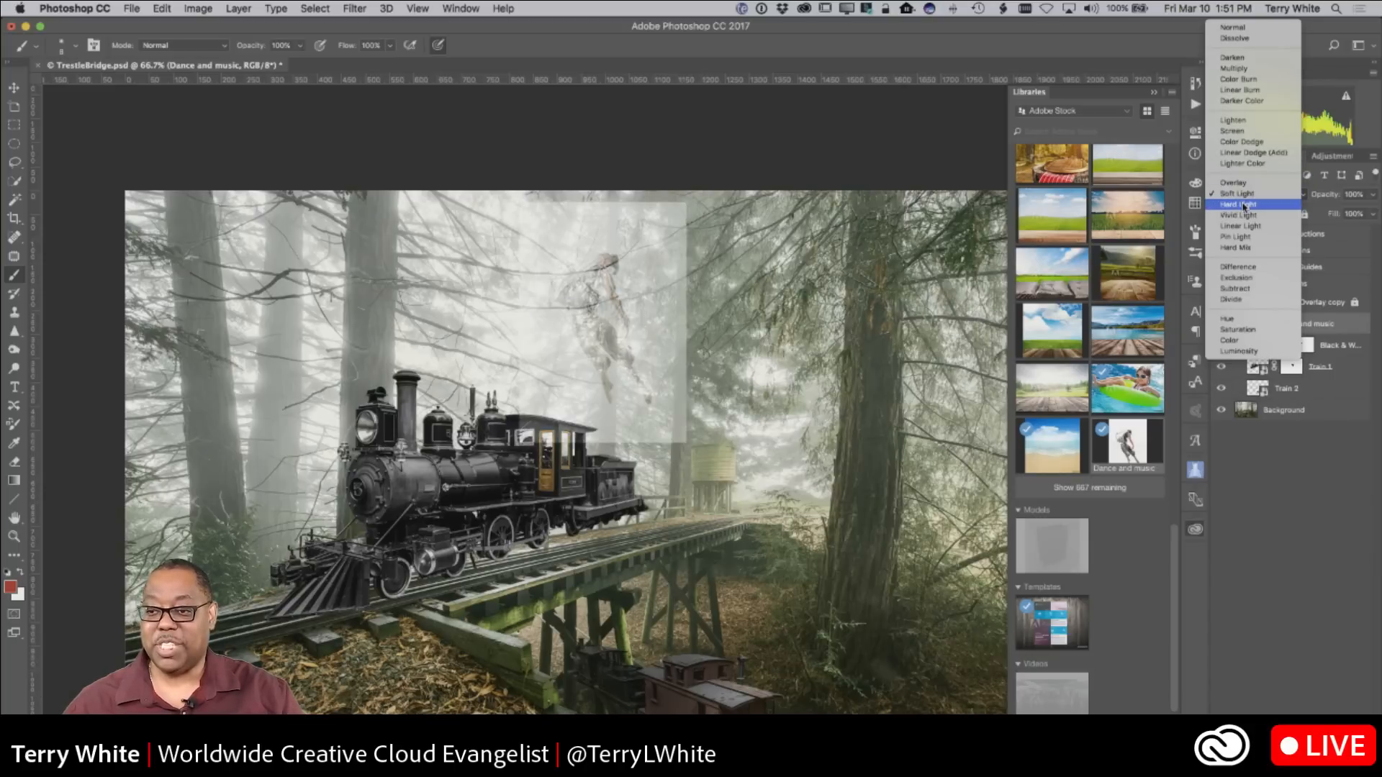
click(1246, 201)
click(1246, 199)
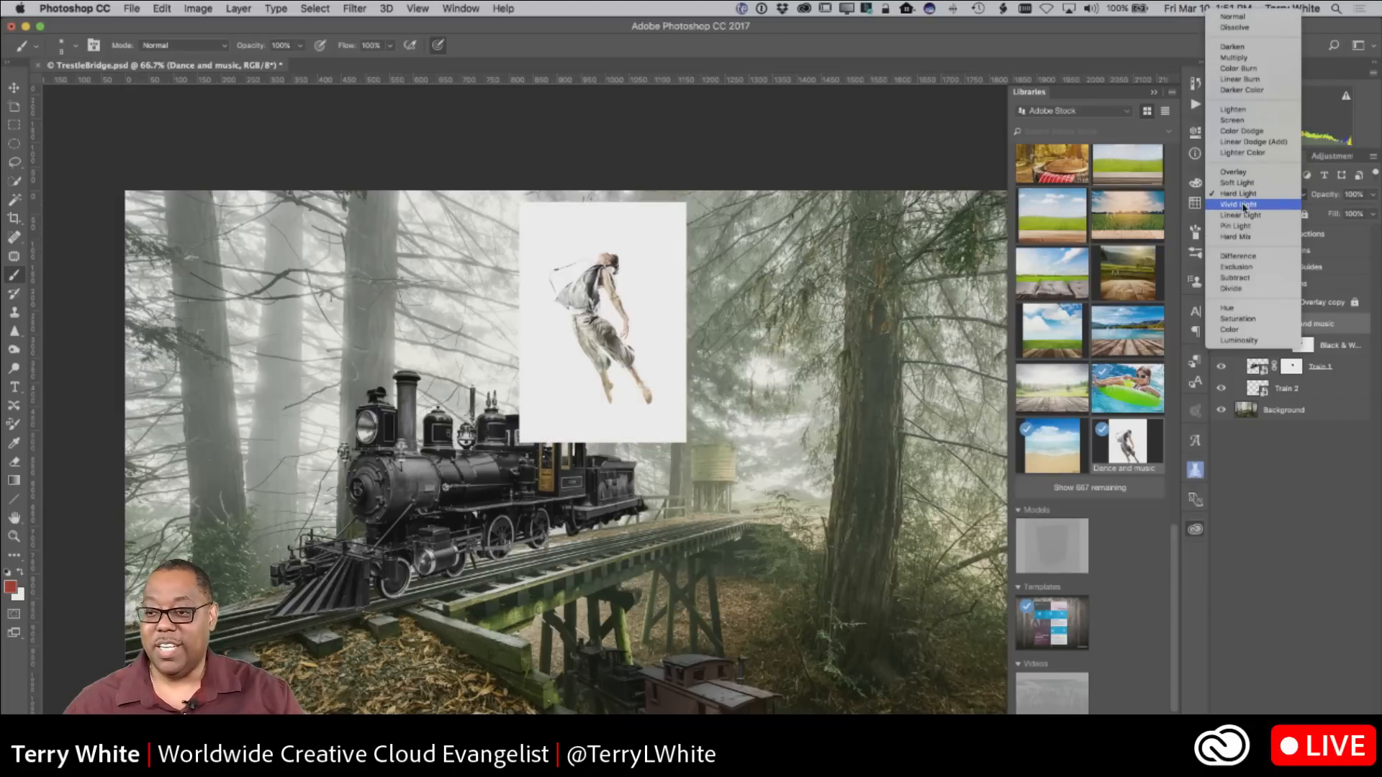
click(1245, 207)
click(1245, 199)
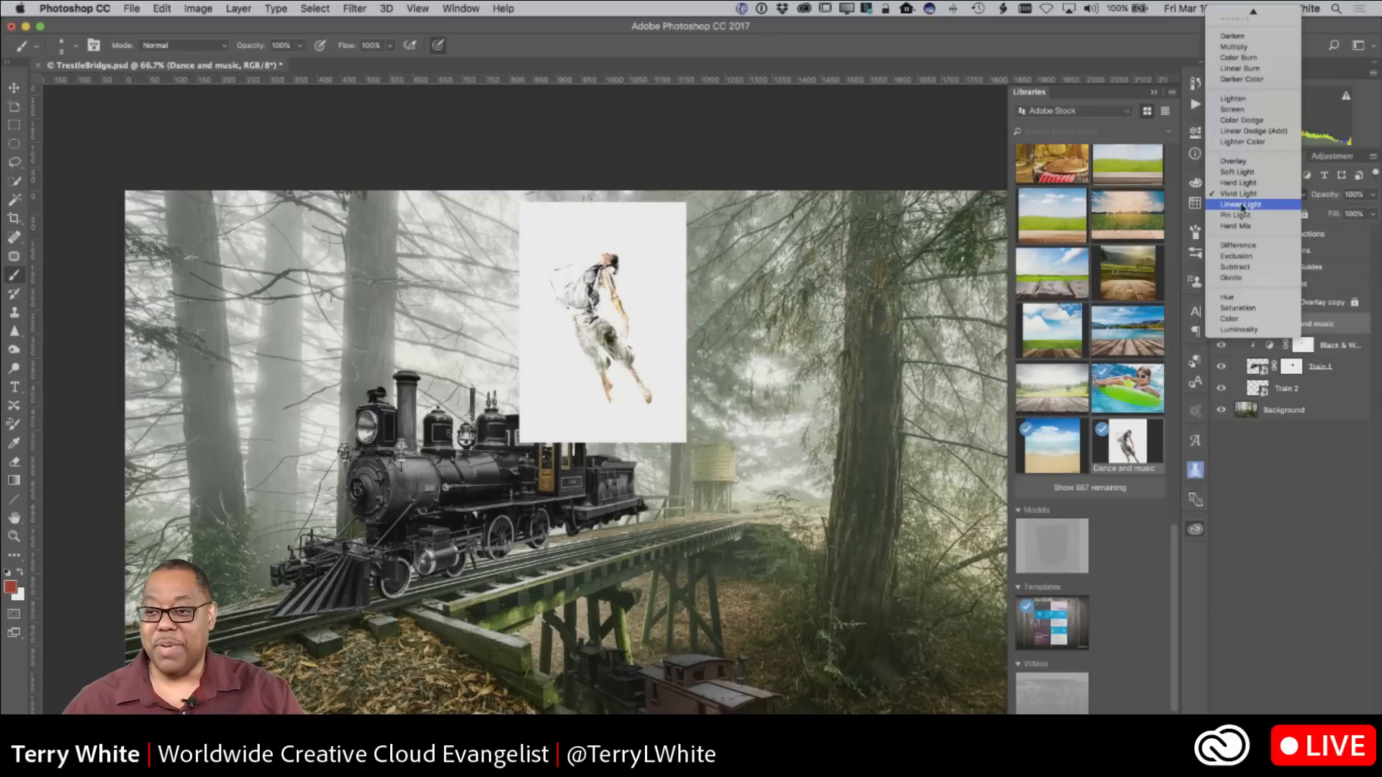
click(1243, 207)
click(1242, 199)
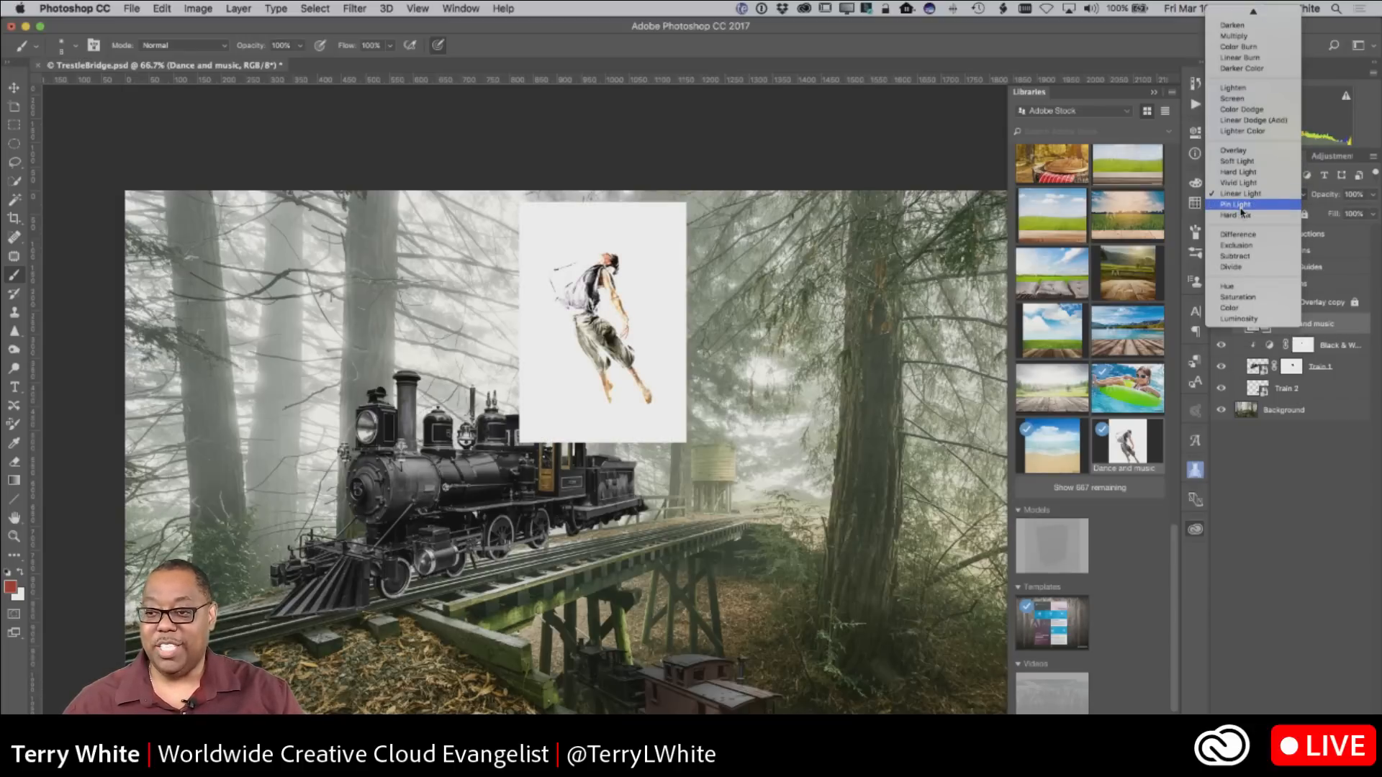
click(1243, 210)
click(1242, 195)
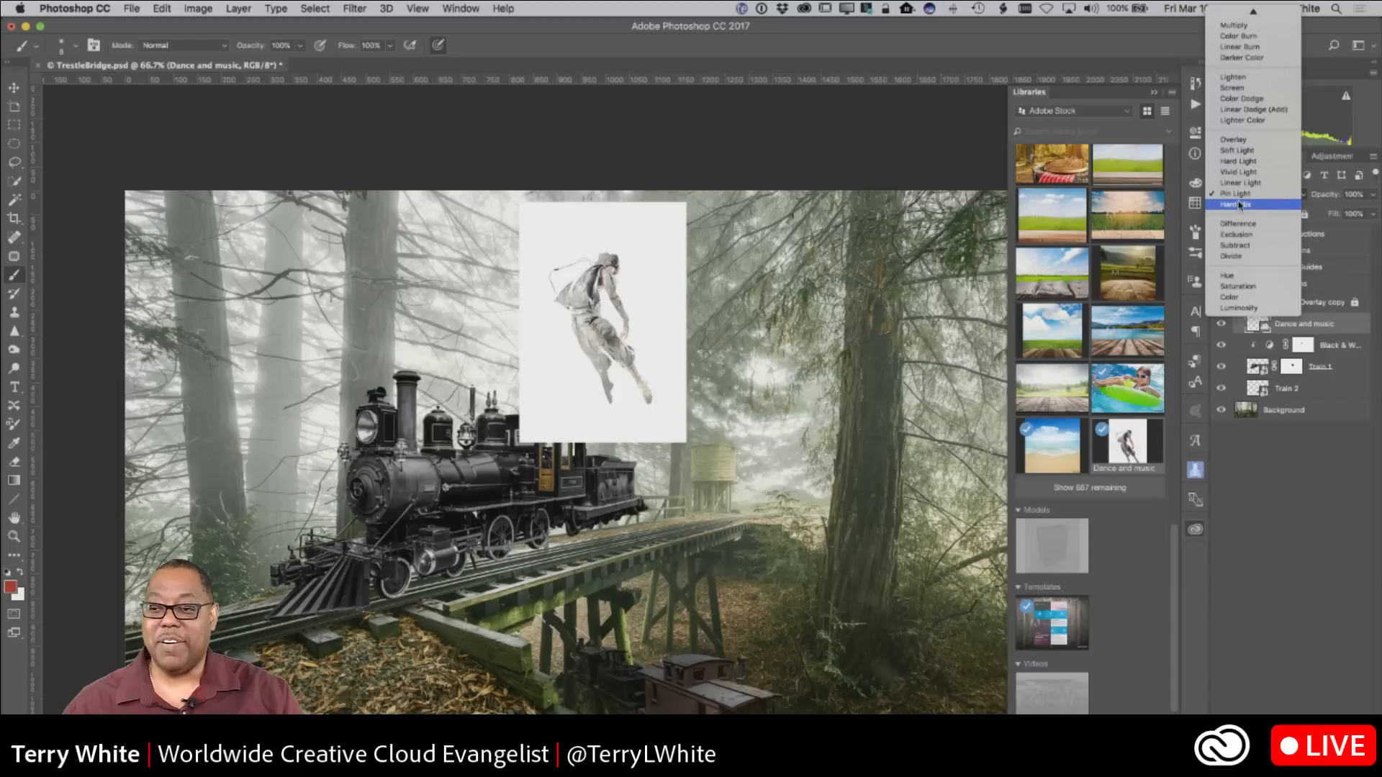
click(1240, 201)
Step: Try the Difference, Exclusion, Subtract and Divide blend modes one after another on the Dance and music layer
click(1240, 199)
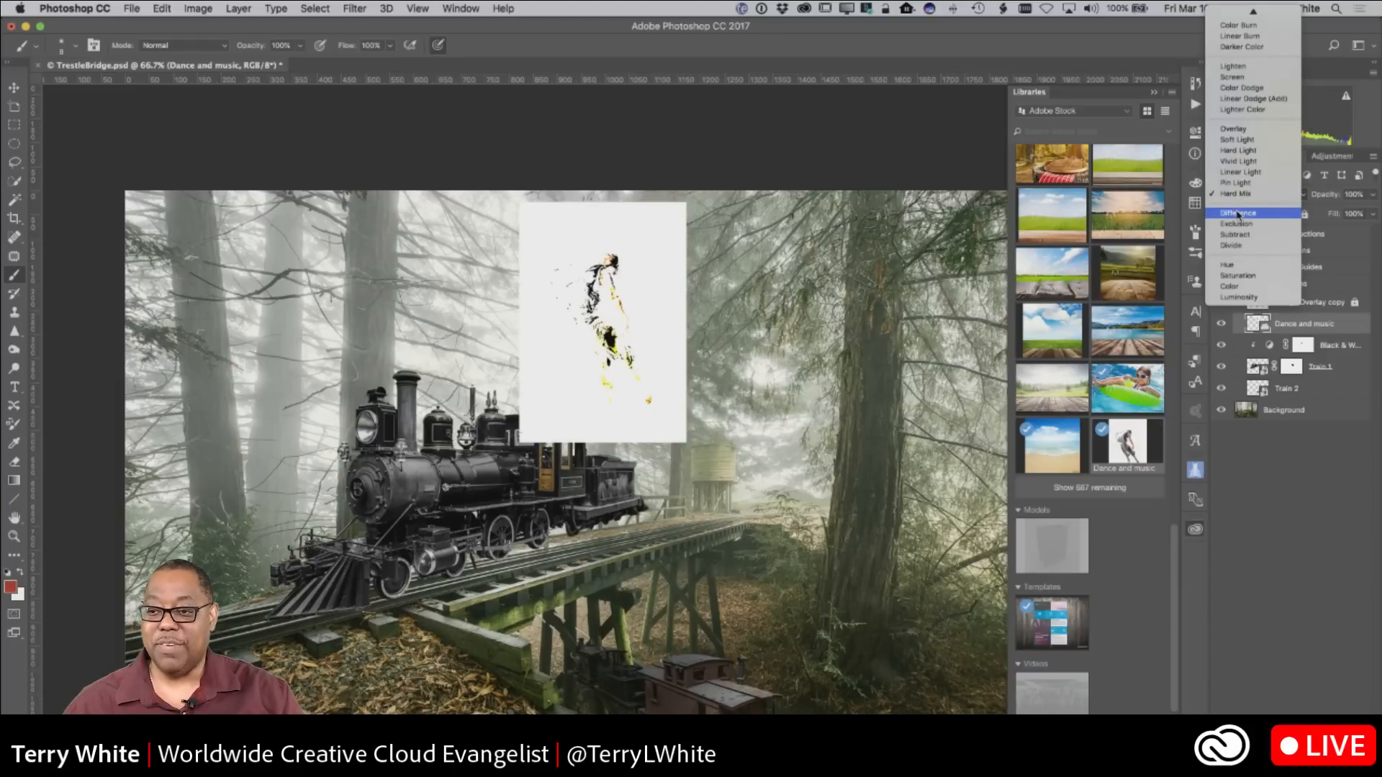
click(1242, 212)
click(1243, 198)
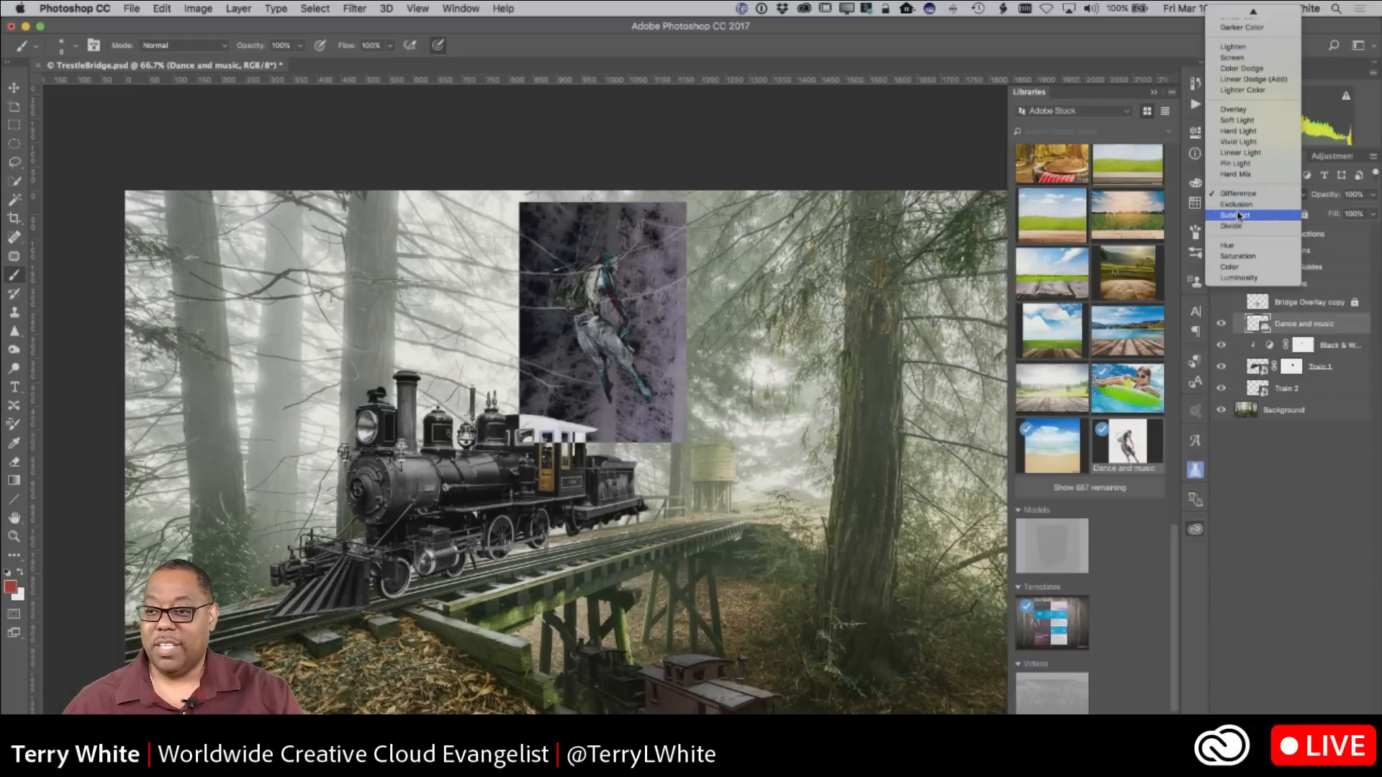
click(1240, 204)
click(1239, 199)
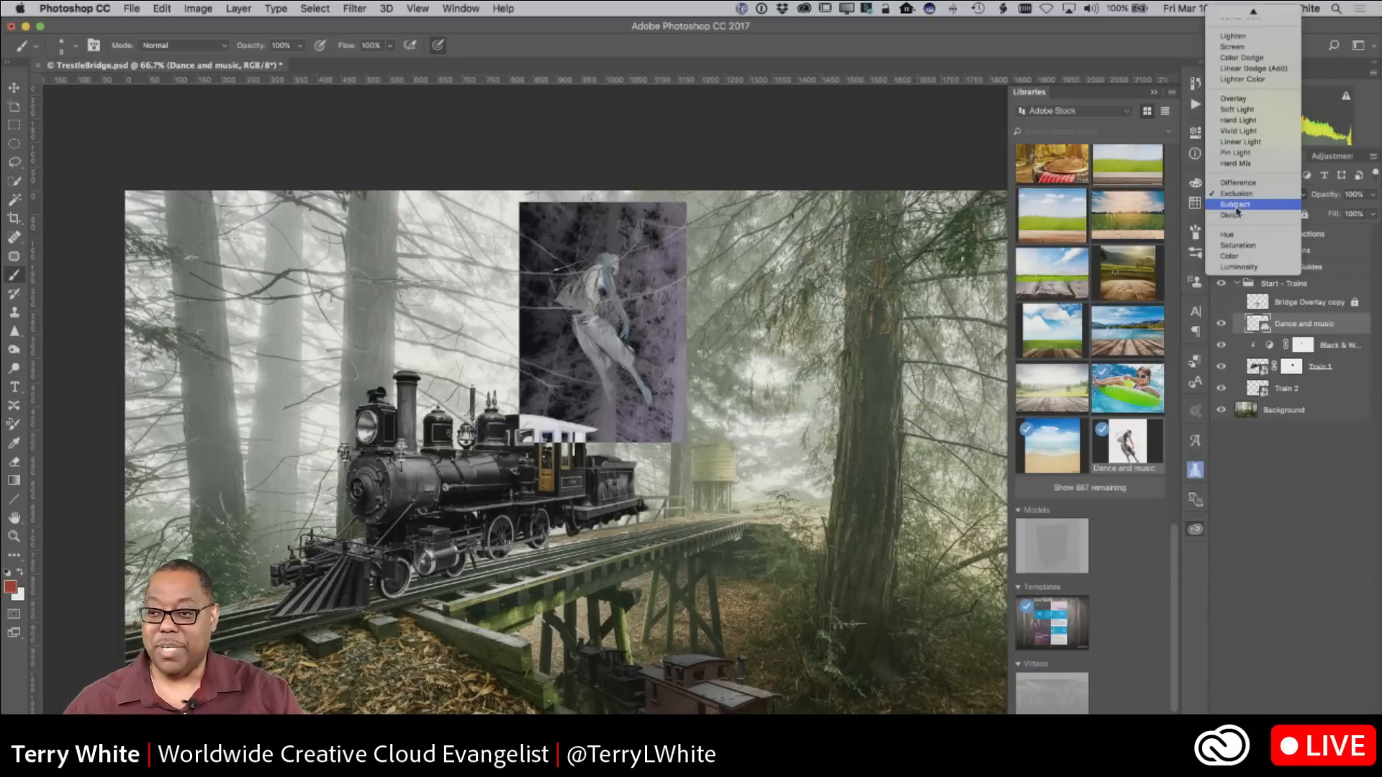
click(1236, 205)
click(1236, 197)
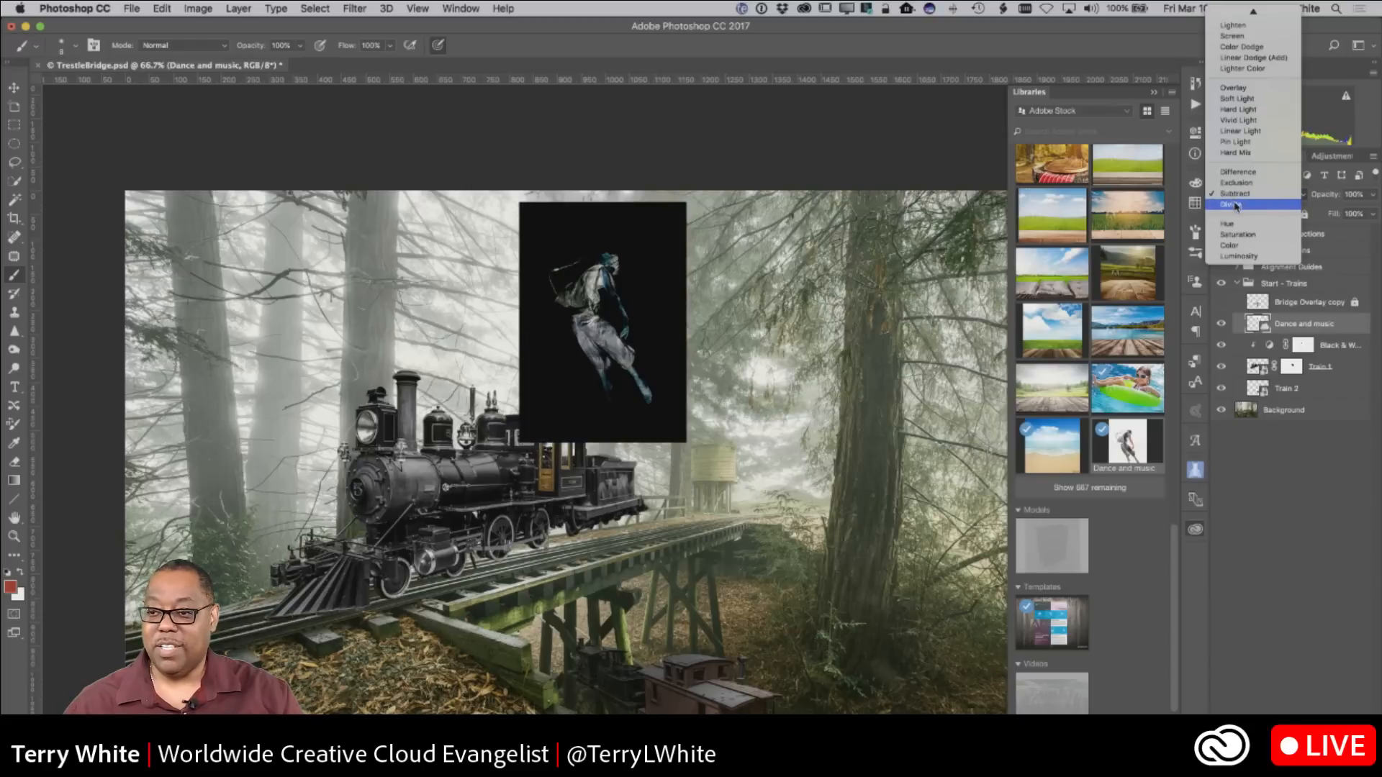
click(1235, 207)
Step: Try the Hue, Saturation, Color and Luminosity blend modes one after another on the Dance and music layer
click(1235, 207)
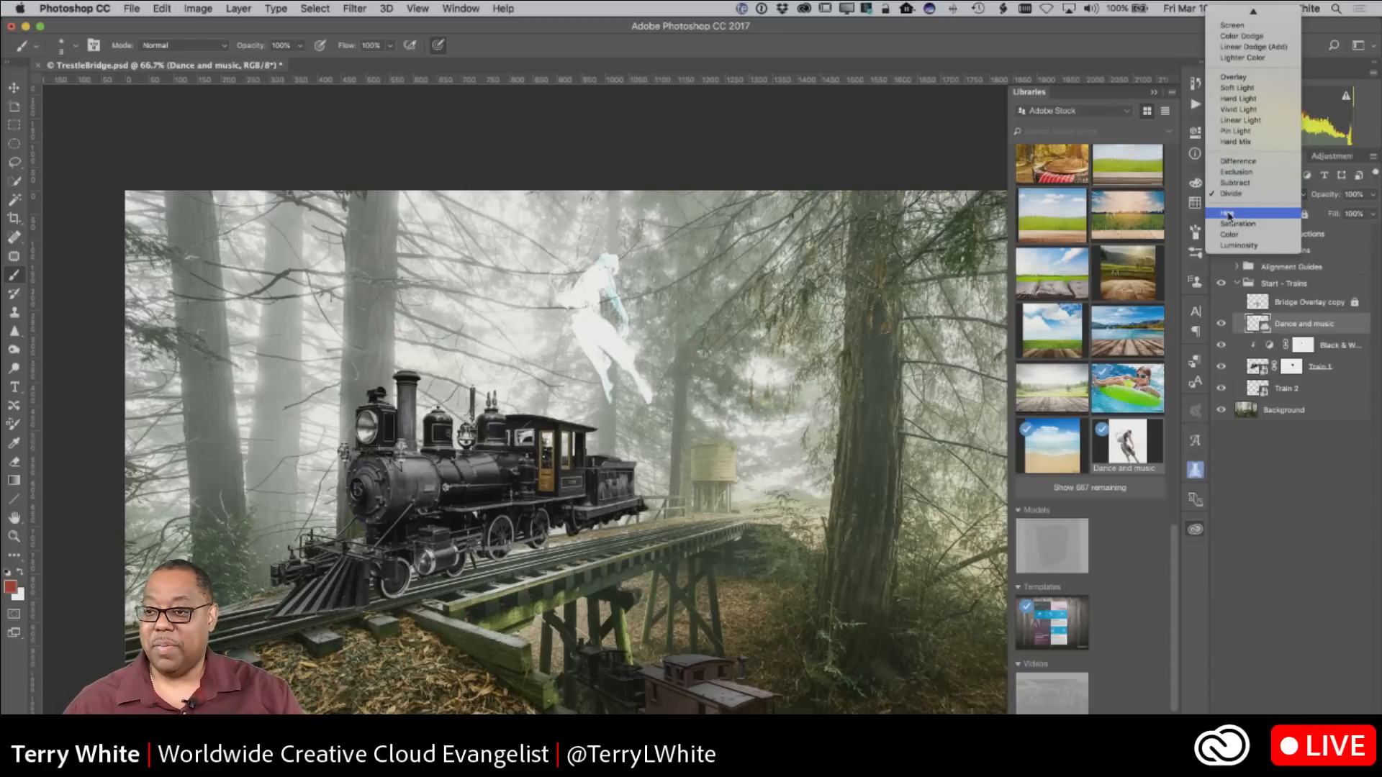
click(1229, 214)
click(1232, 201)
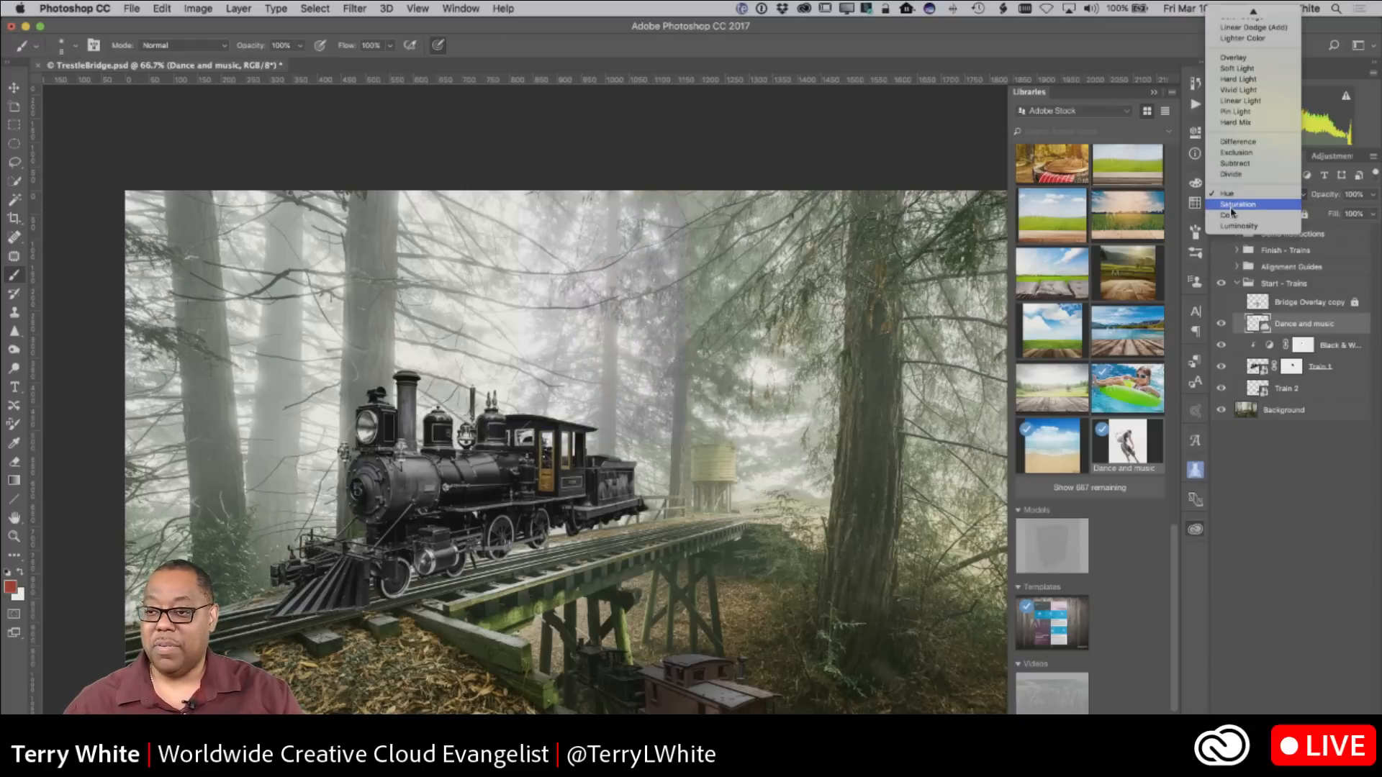
click(1229, 206)
click(1233, 200)
click(1233, 205)
click(1235, 194)
click(1232, 204)
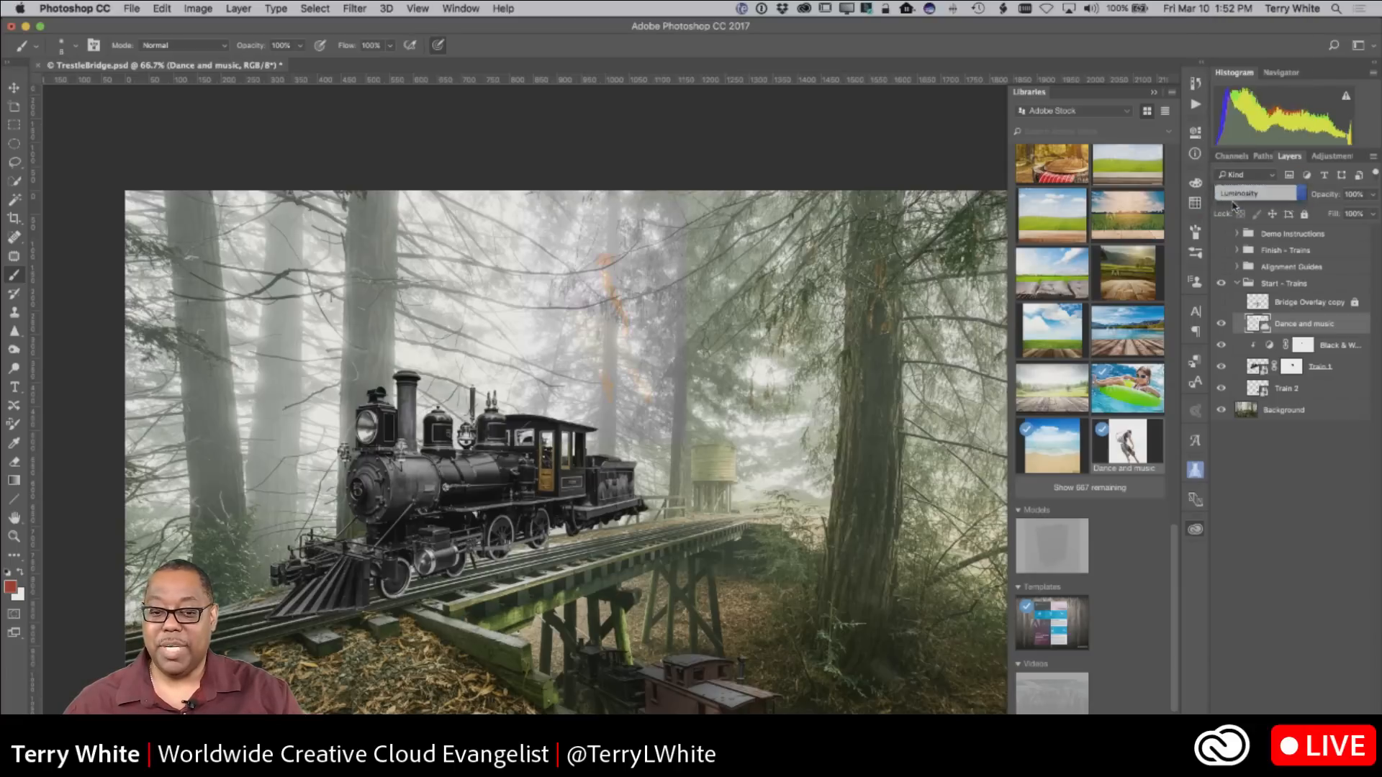
Step: Compare Darken and Multiply on the Dance and music layer, and set its blend mode to Color Burn
click(1235, 197)
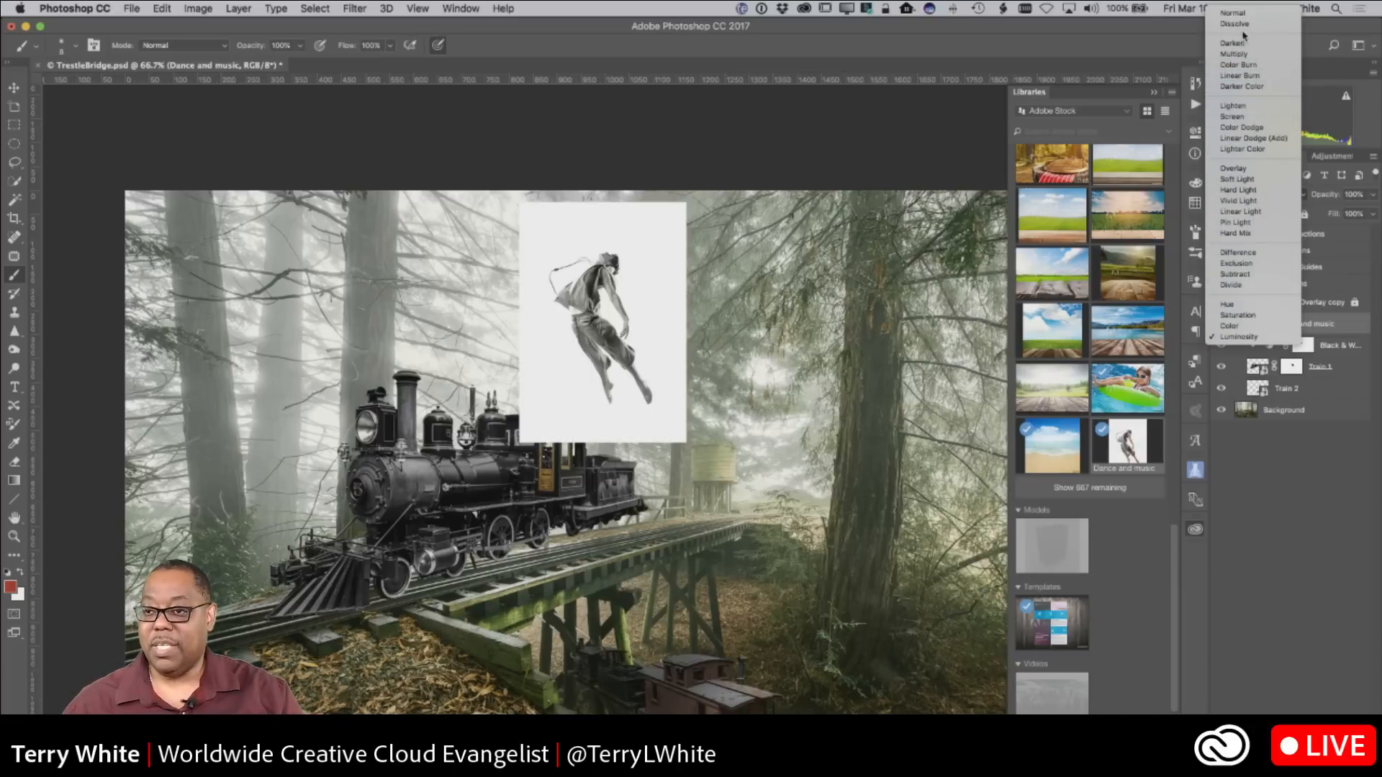
click(1235, 43)
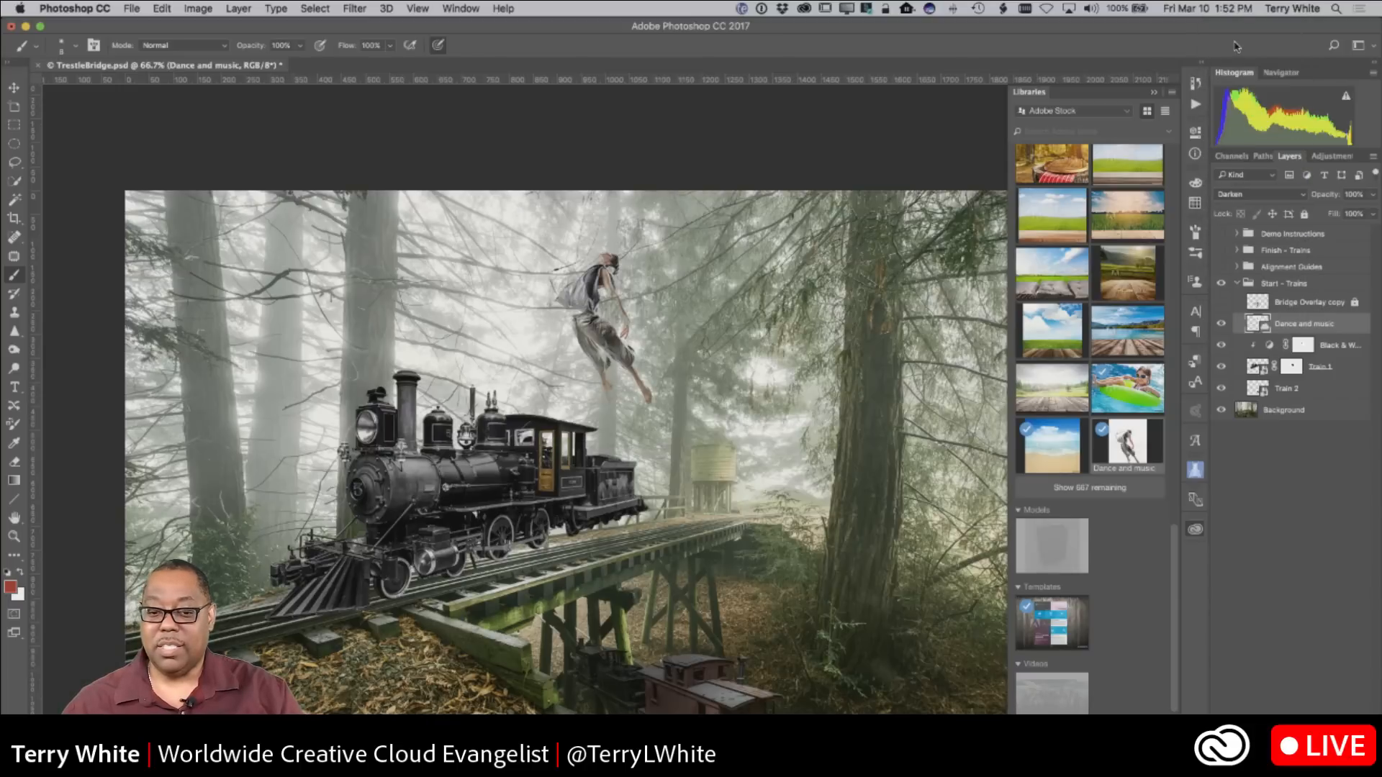
click(1241, 195)
click(1230, 205)
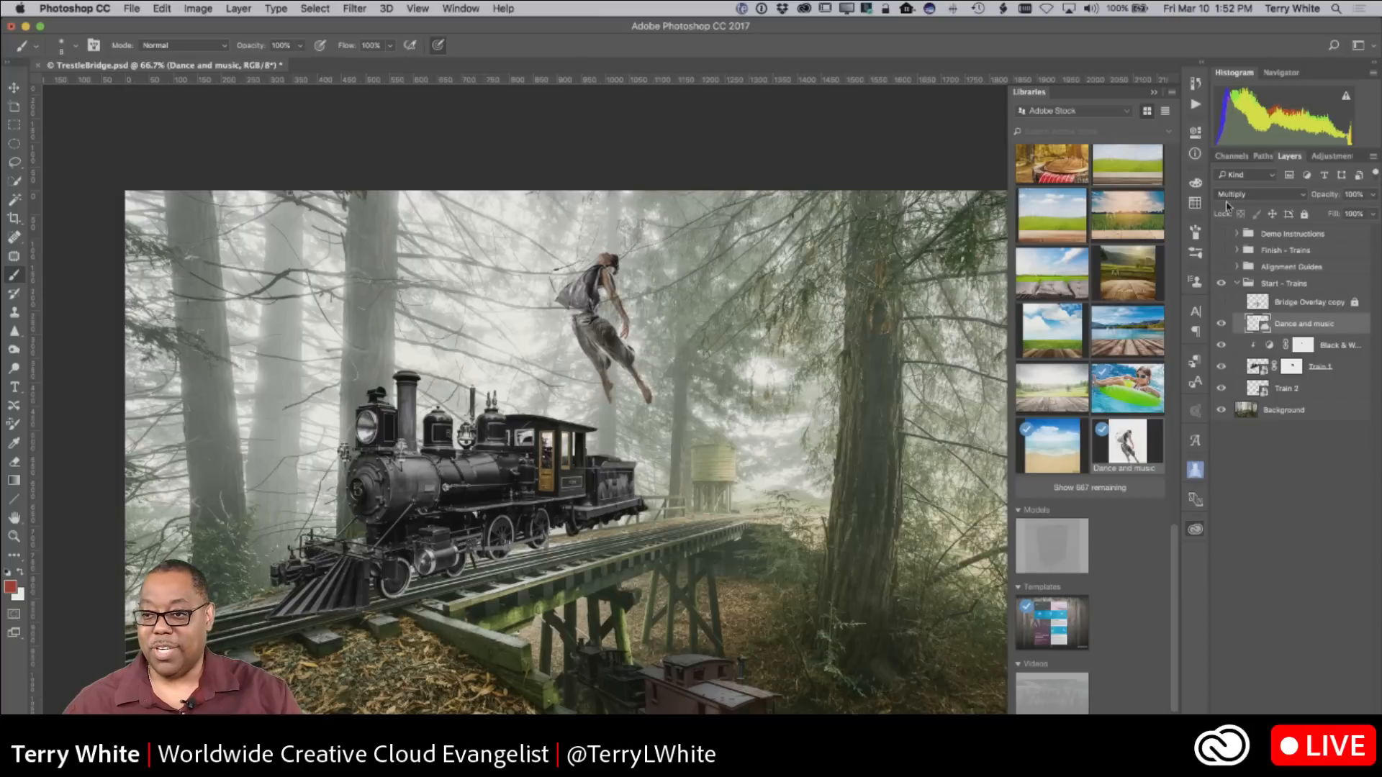
click(1234, 195)
click(1235, 206)
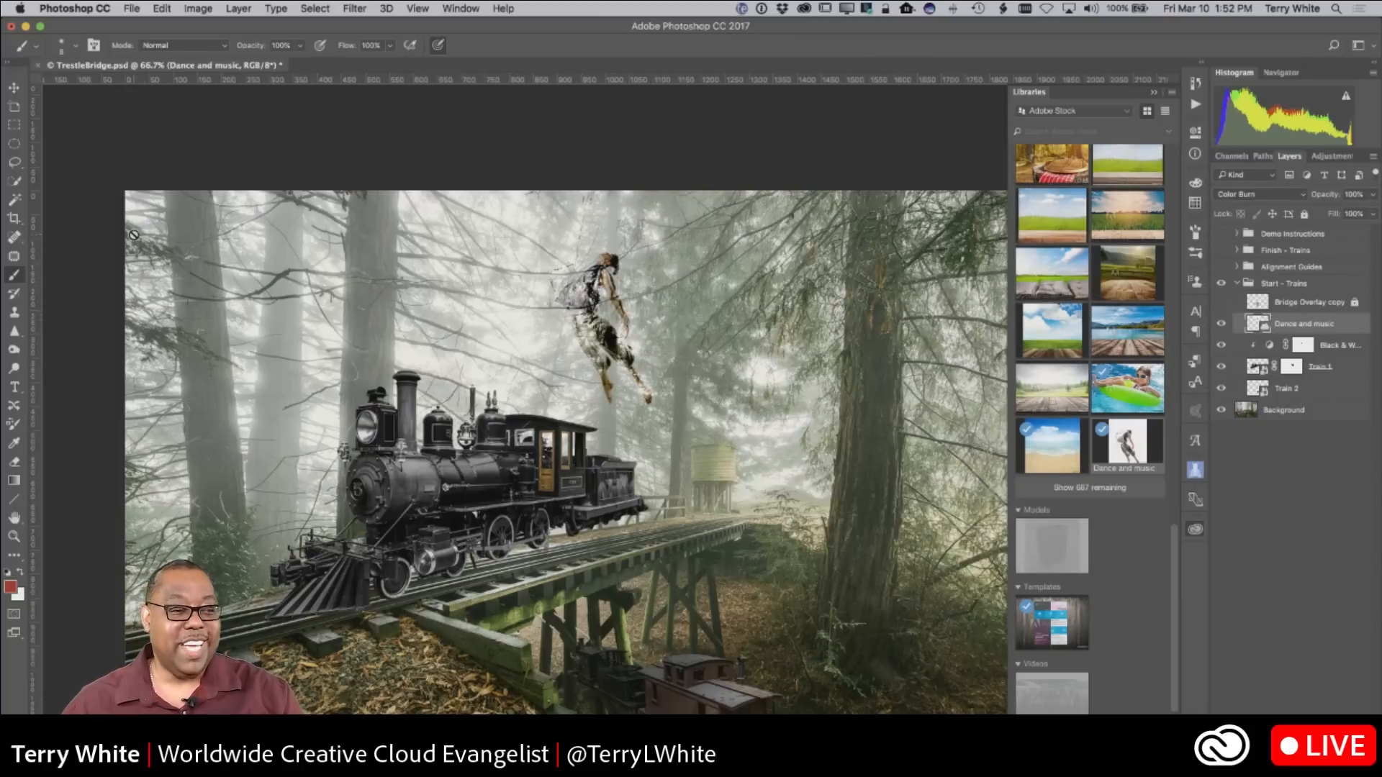
Step: Scale the Dance and music layer up to about 64% from its top-left corner with Free Transform
click(13, 88)
scroll(461, 389, left, 2)
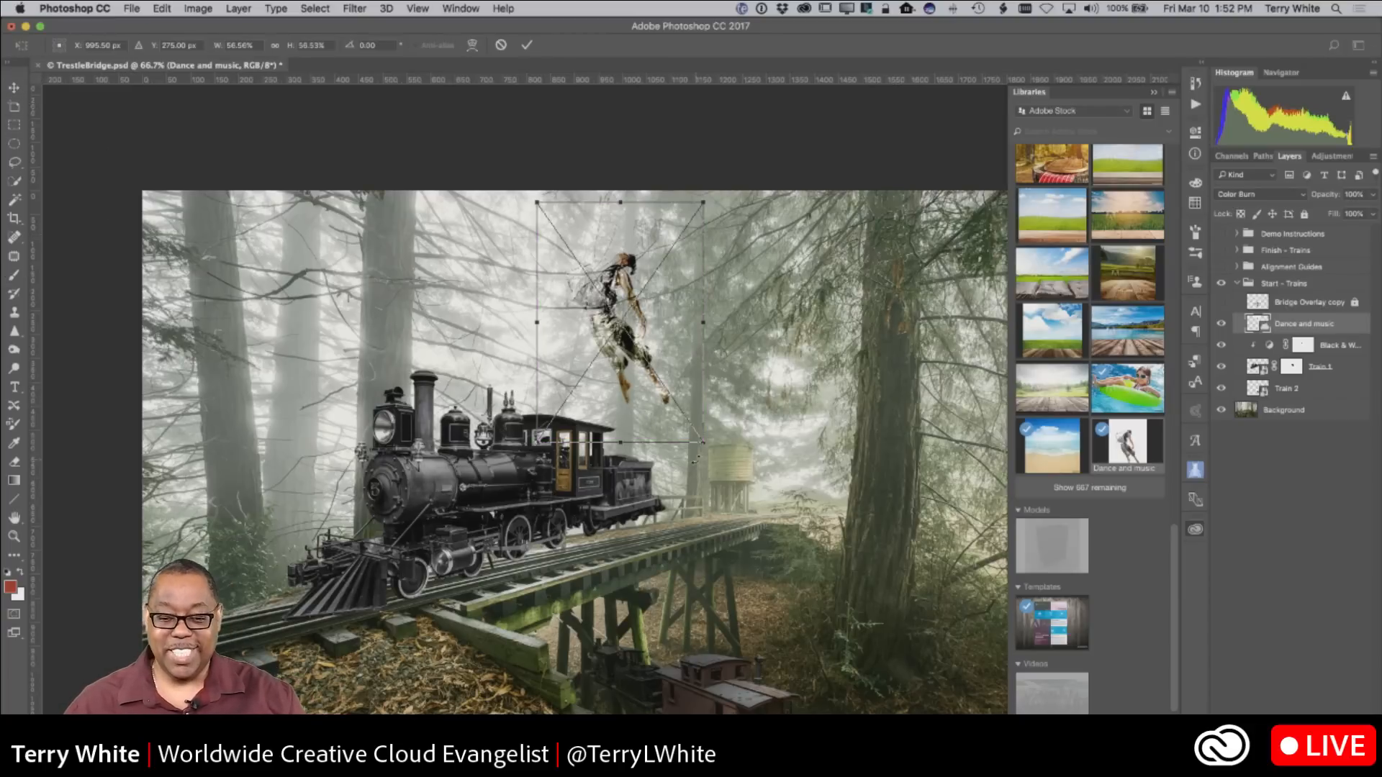
key(super+t)
drag(710, 452, 729, 473)
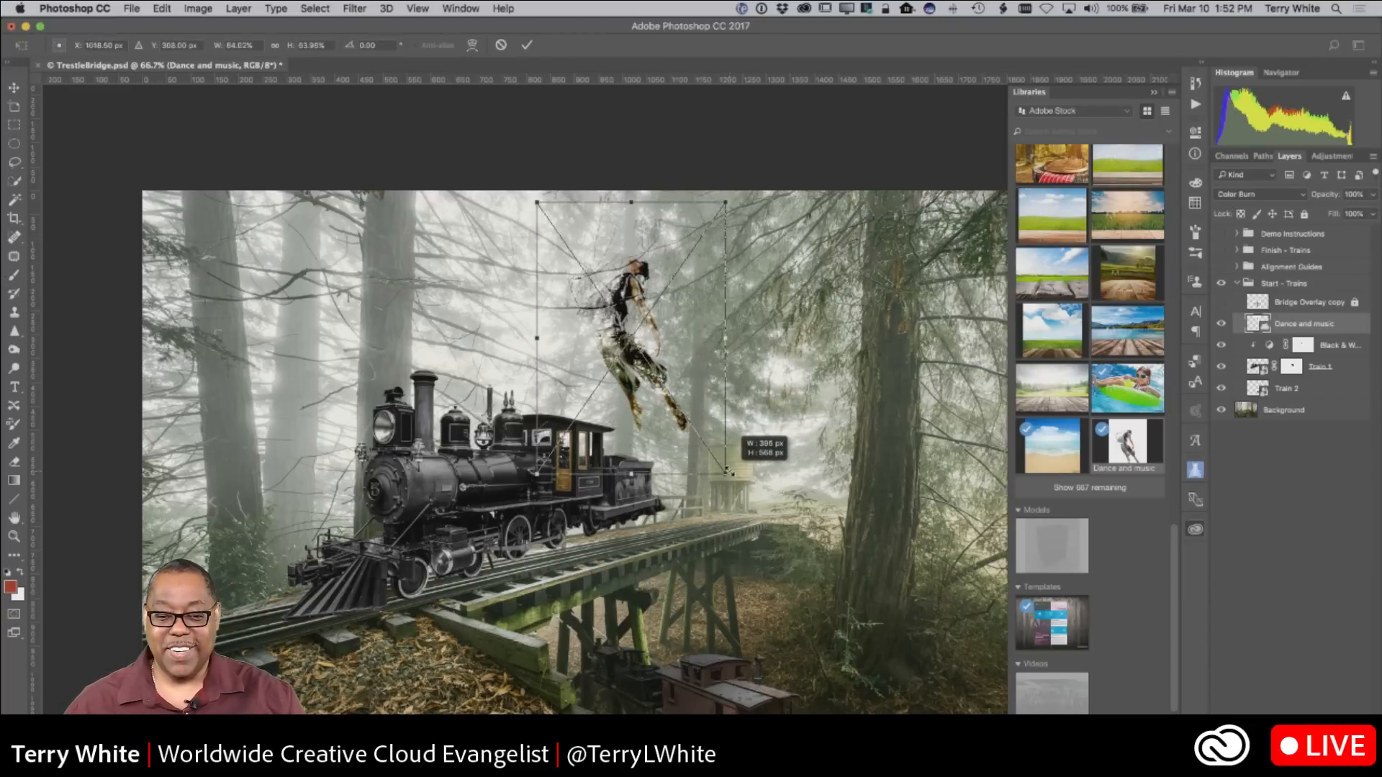
key(Return)
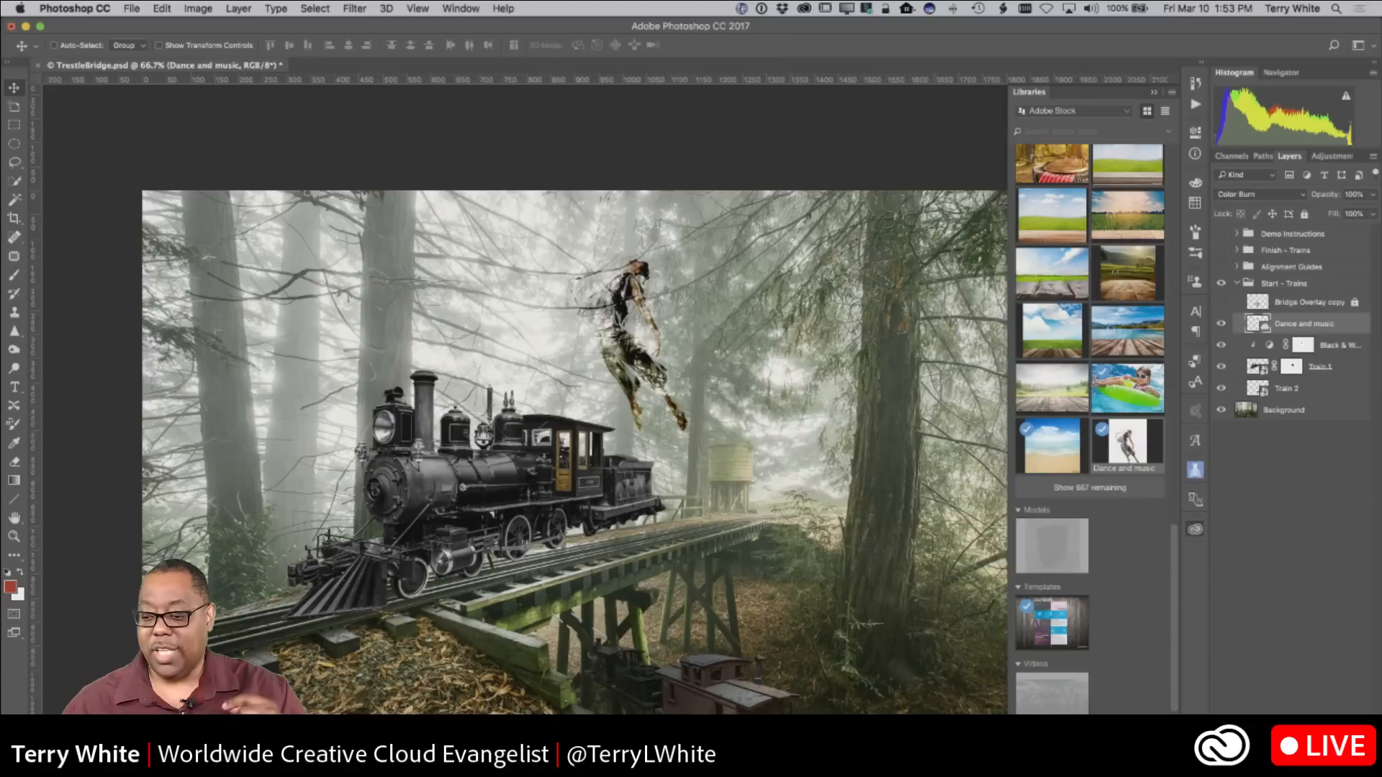
Step: Add a drop shadow to the Dance and music layer with 22% opacity, about 28 px distance, 64% spread and 54 px size
click(1259, 723)
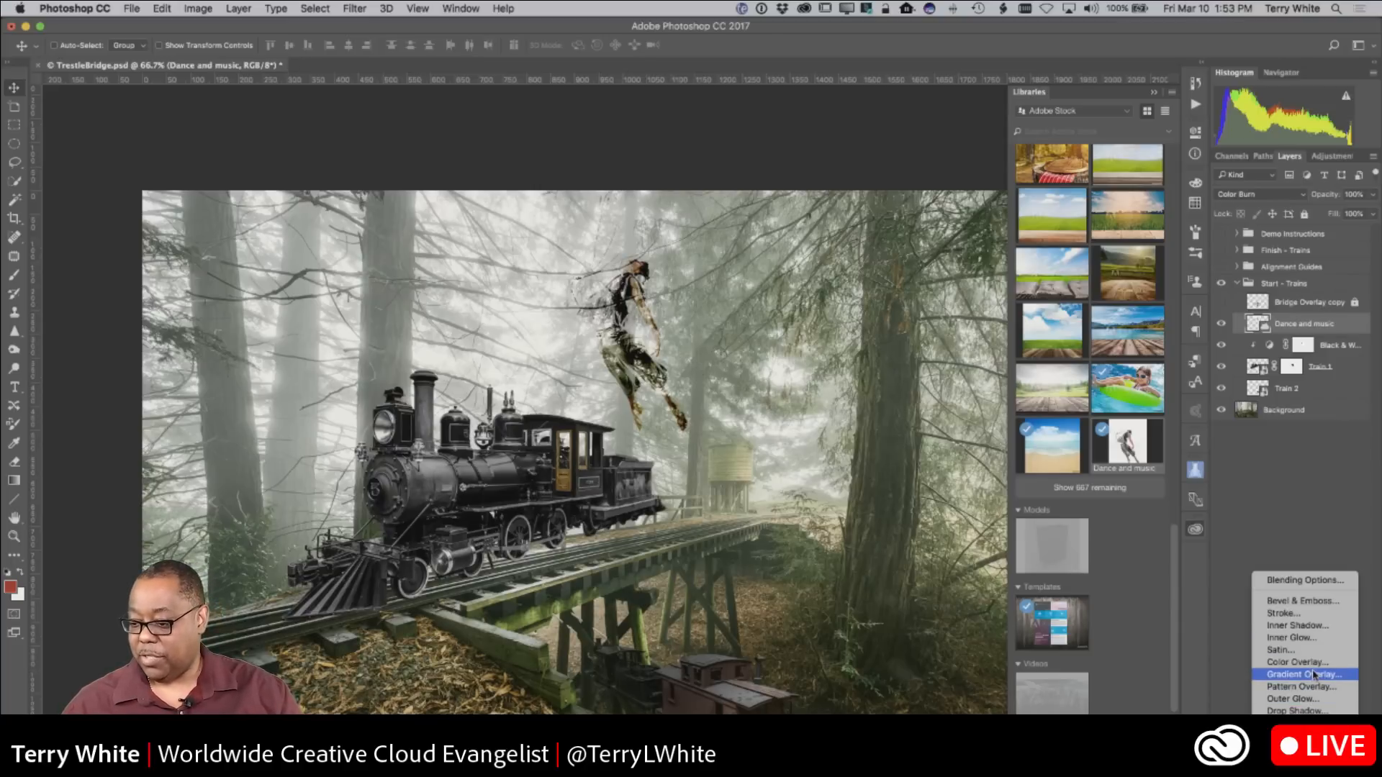
click(1306, 710)
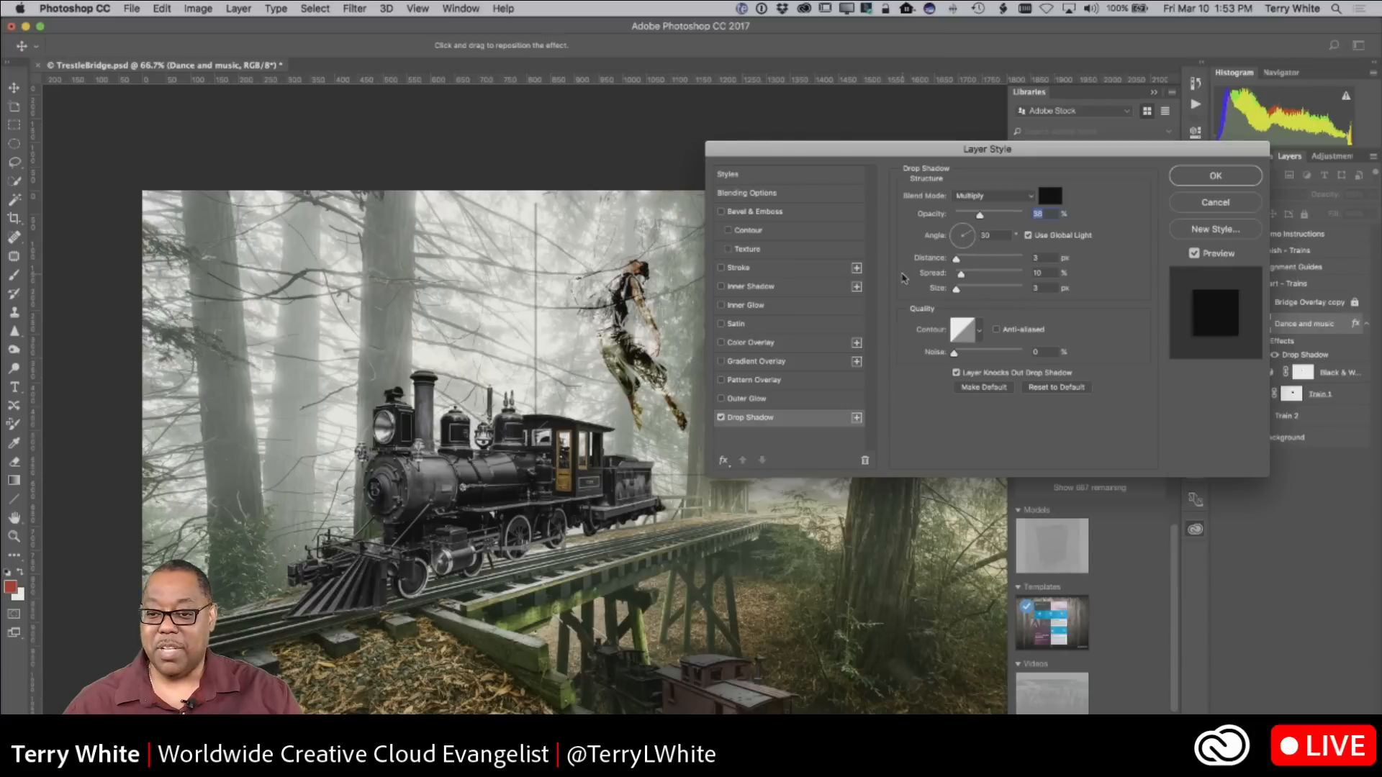
click(965, 261)
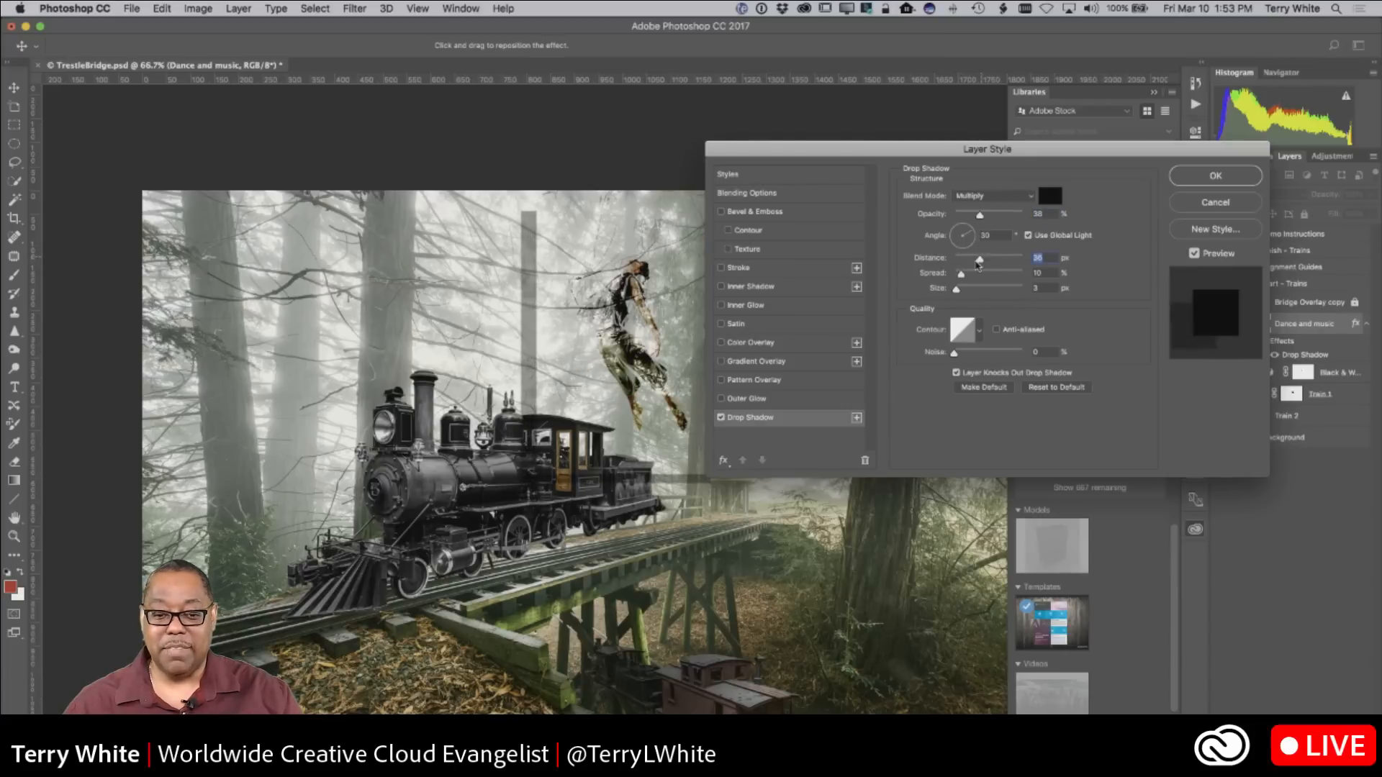
mouse_move(966, 269)
mouse_down()
mouse_move(1009, 279)
mouse_move(973, 294)
mouse_up()
drag(980, 216, 970, 229)
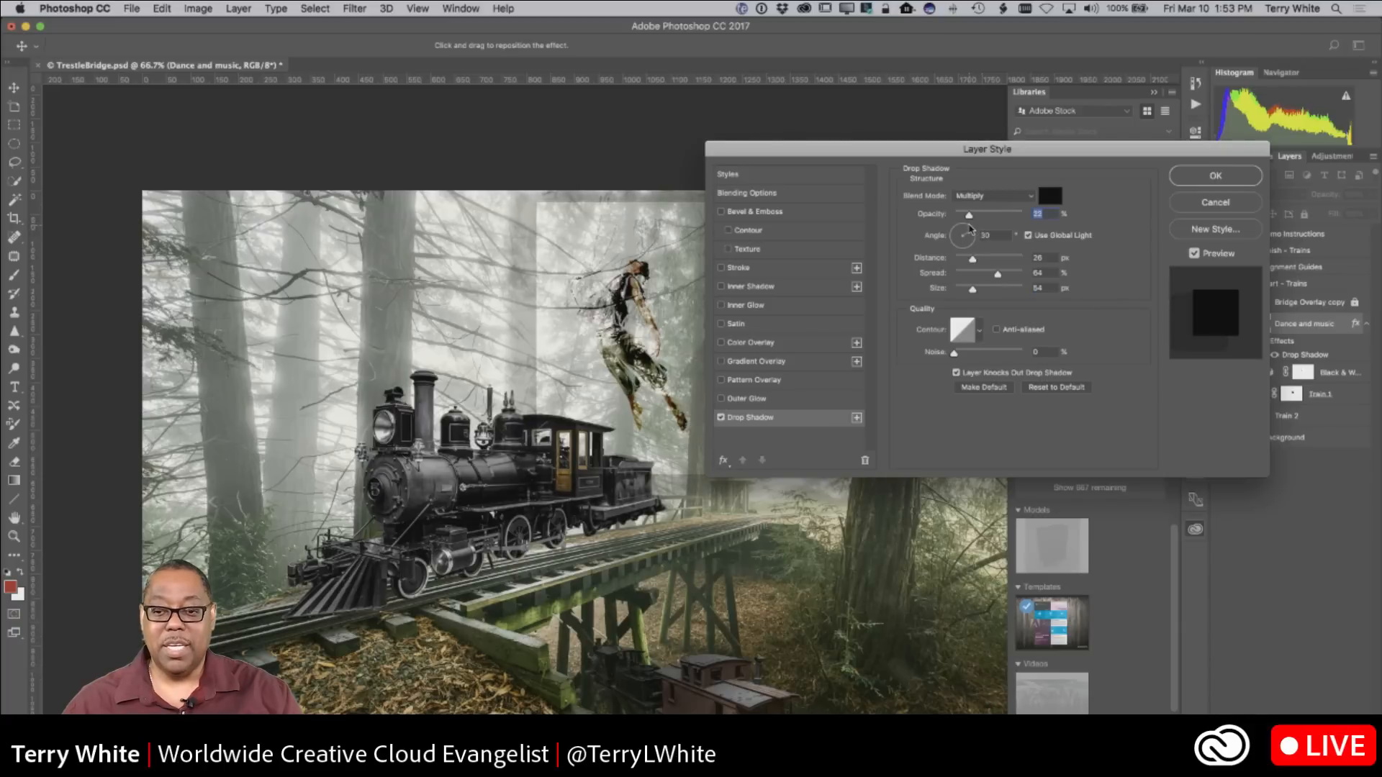
Step: Reposition the drop shadow directly on the canvas to an angle of about 122° and a distance of 52 px
drag(865, 153, 1009, 151)
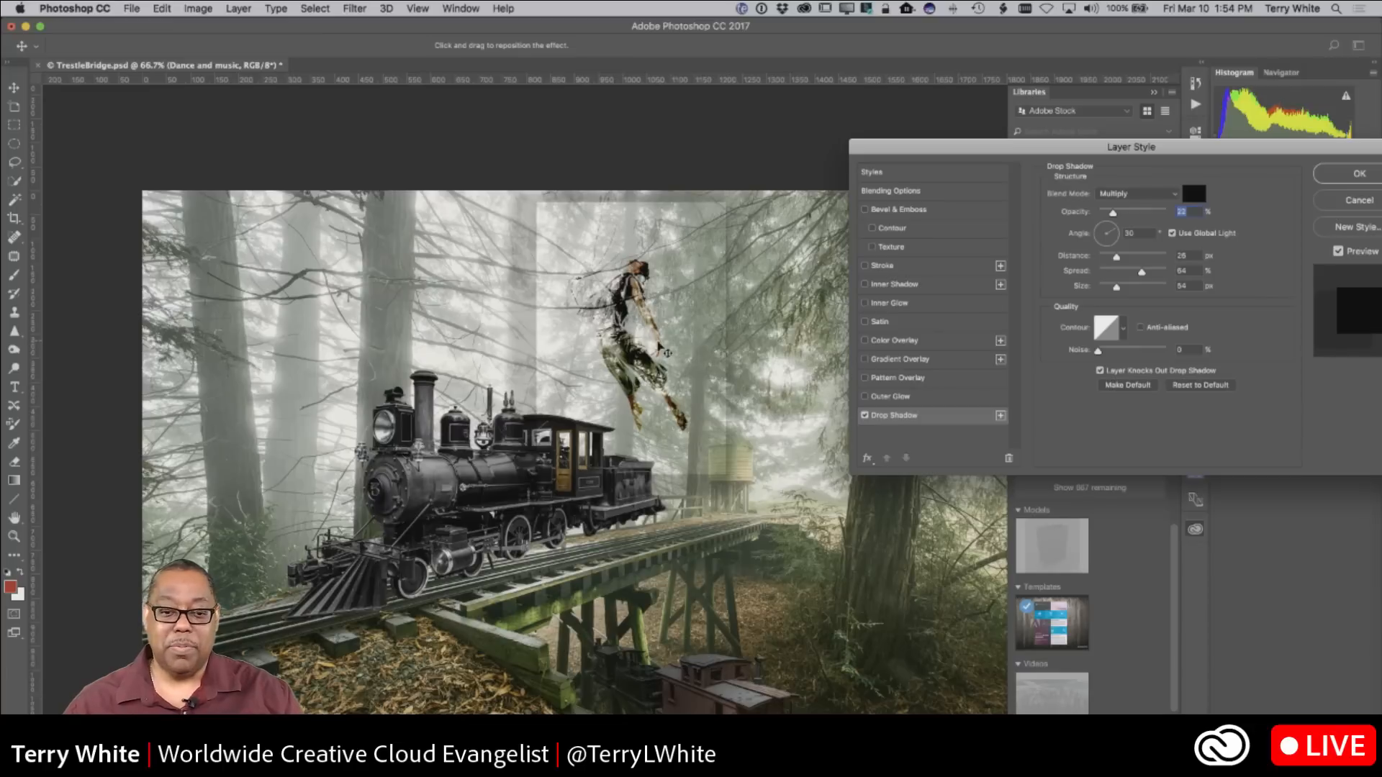
mouse_move(528, 350)
mouse_down()
mouse_move(691, 339)
mouse_move(478, 411)
mouse_move(504, 504)
mouse_move(403, 467)
mouse_move(648, 460)
mouse_move(614, 445)
mouse_move(648, 468)
mouse_move(561, 460)
mouse_move(611, 460)
mouse_move(545, 440)
mouse_move(516, 330)
mouse_move(571, 357)
mouse_move(549, 359)
mouse_up()
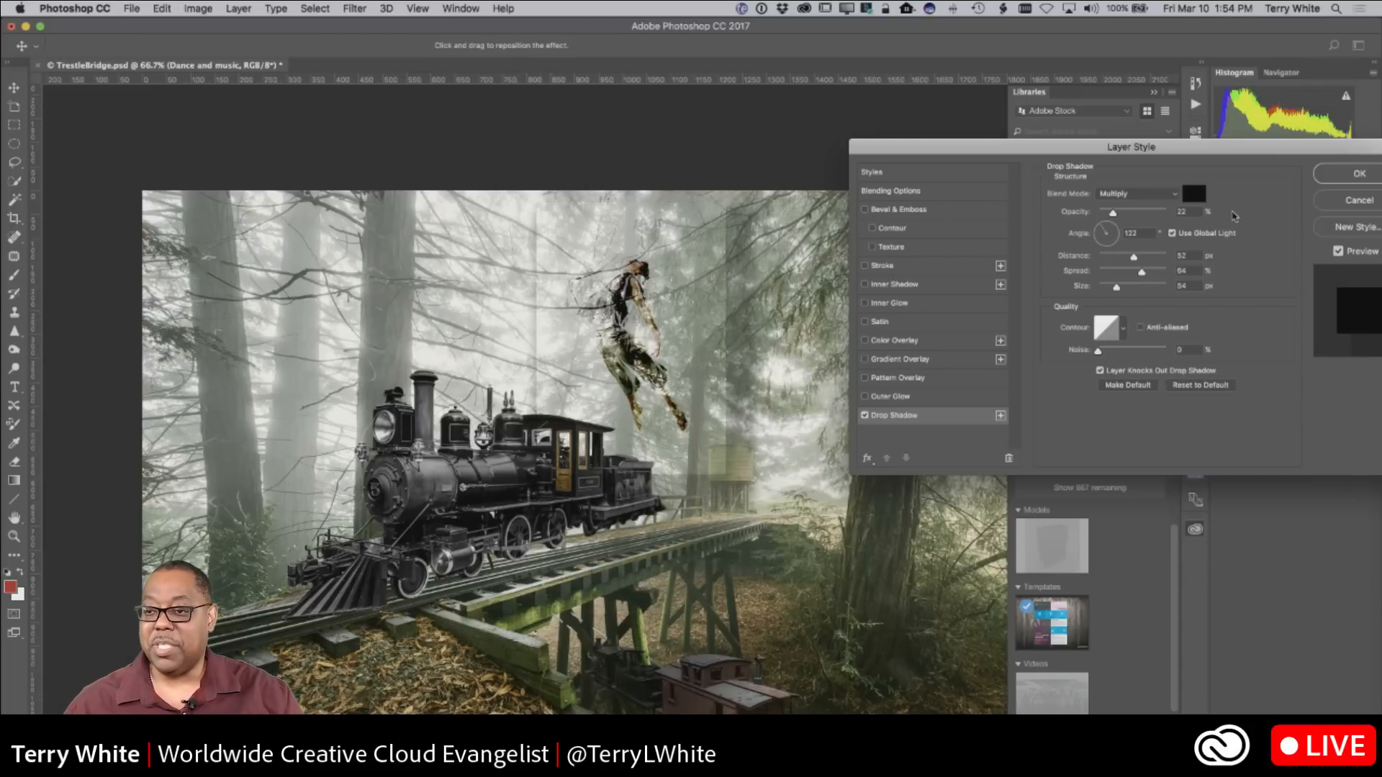
drag(1230, 151, 1052, 191)
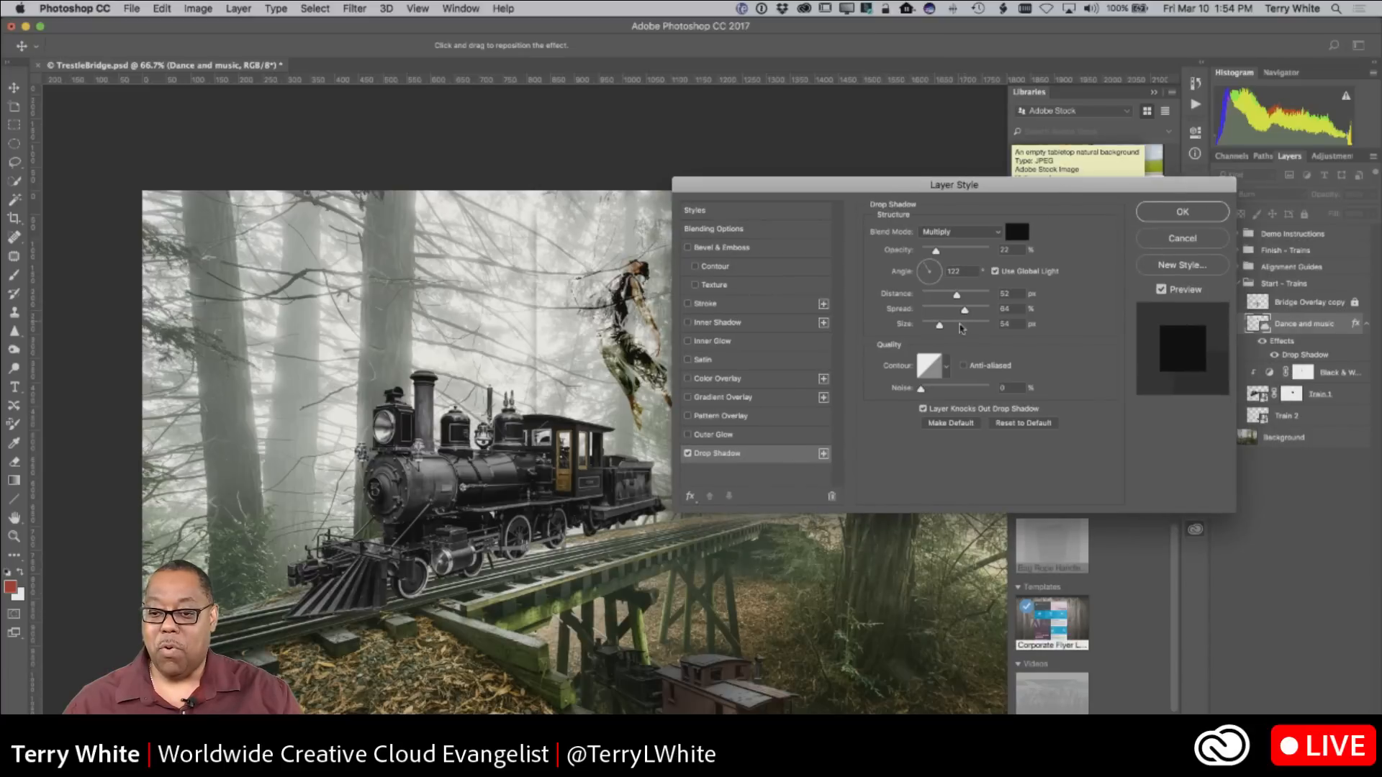
drag(939, 331, 939, 330)
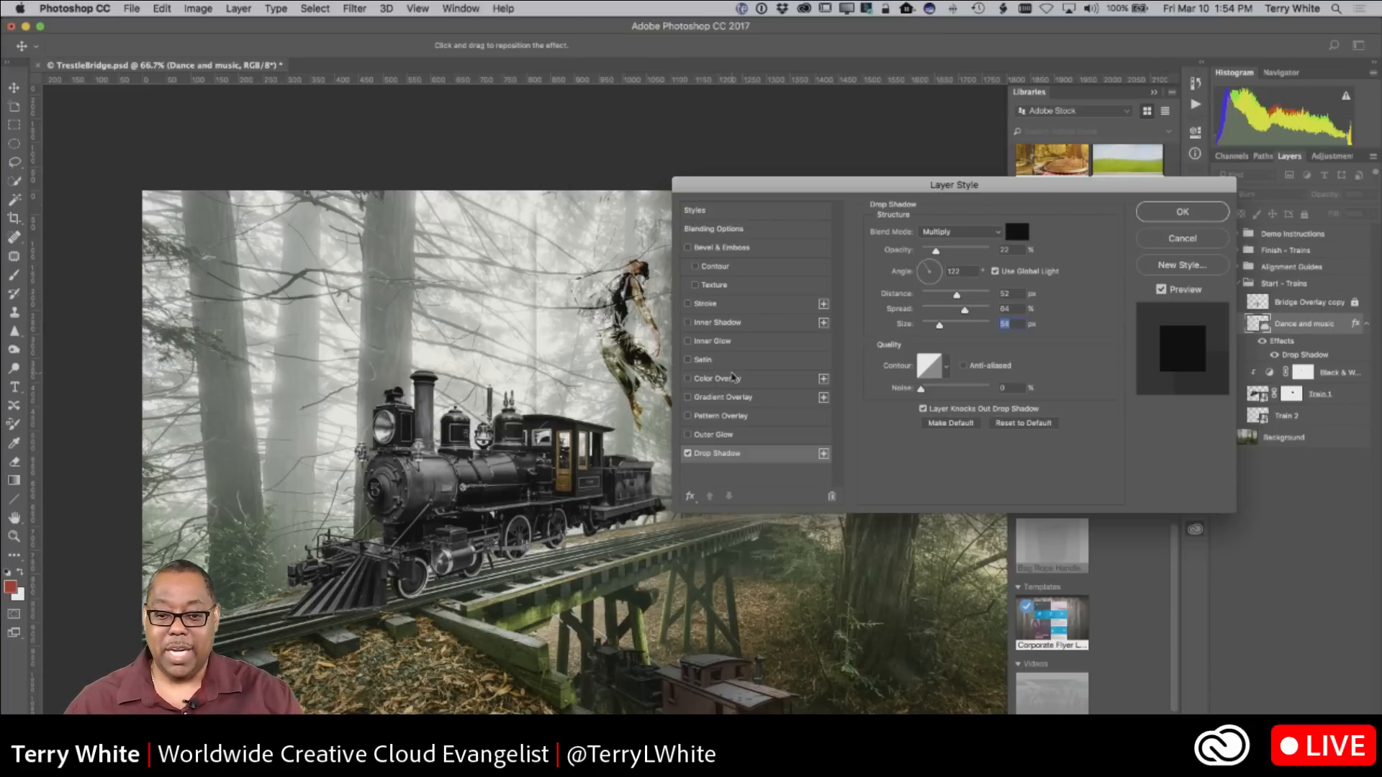
Step: Add an inner shadow with 50% choke and 54 px size to the Dance and music layer, and turn off its drop shadow
click(688, 324)
click(704, 325)
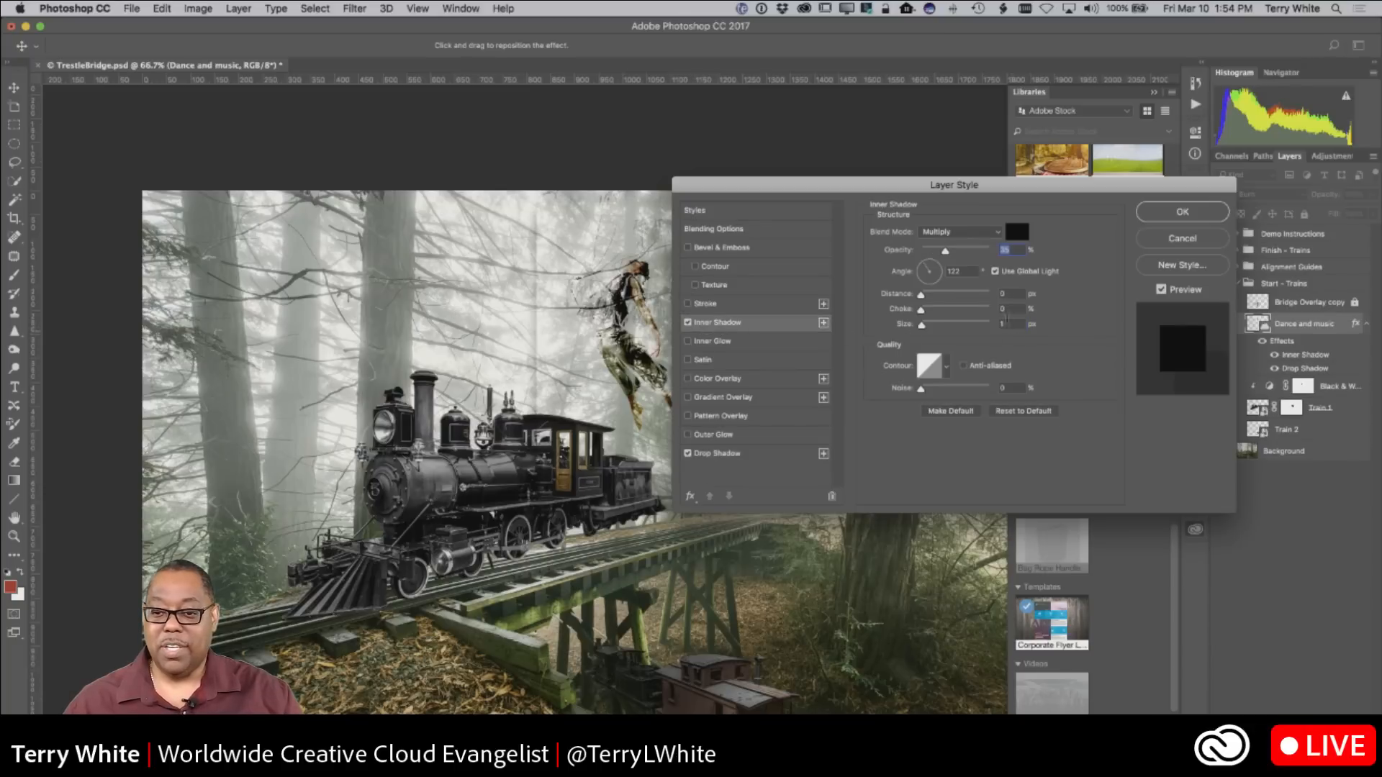
drag(922, 328, 956, 312)
drag(863, 190, 1064, 181)
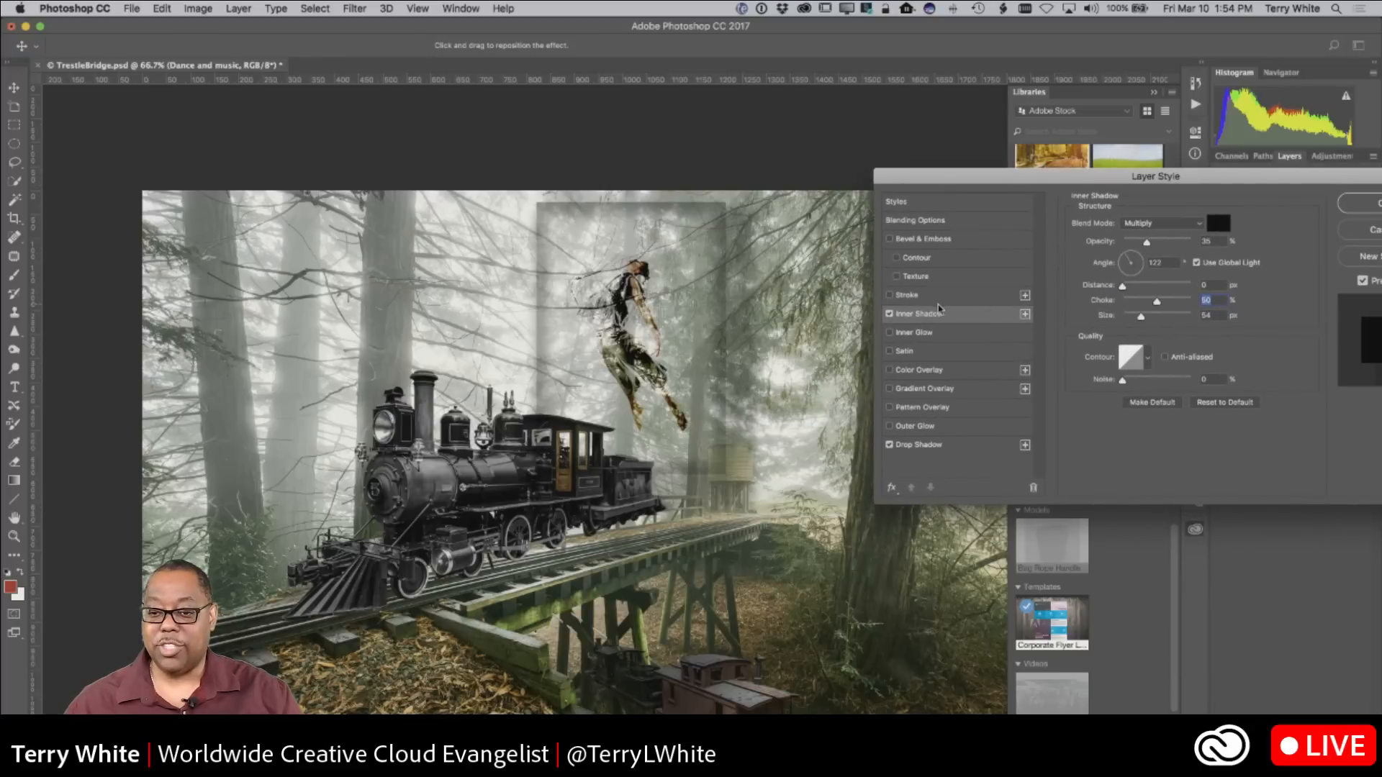
click(889, 445)
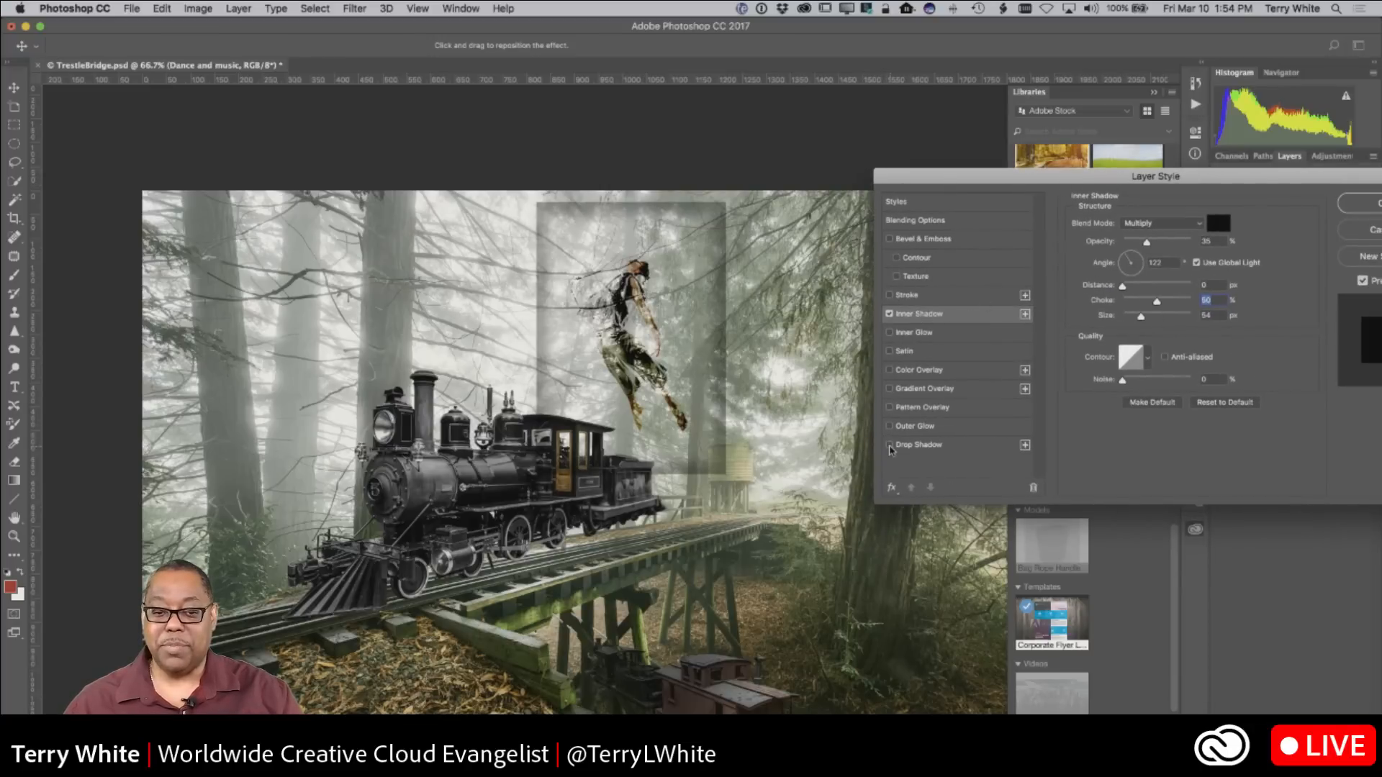
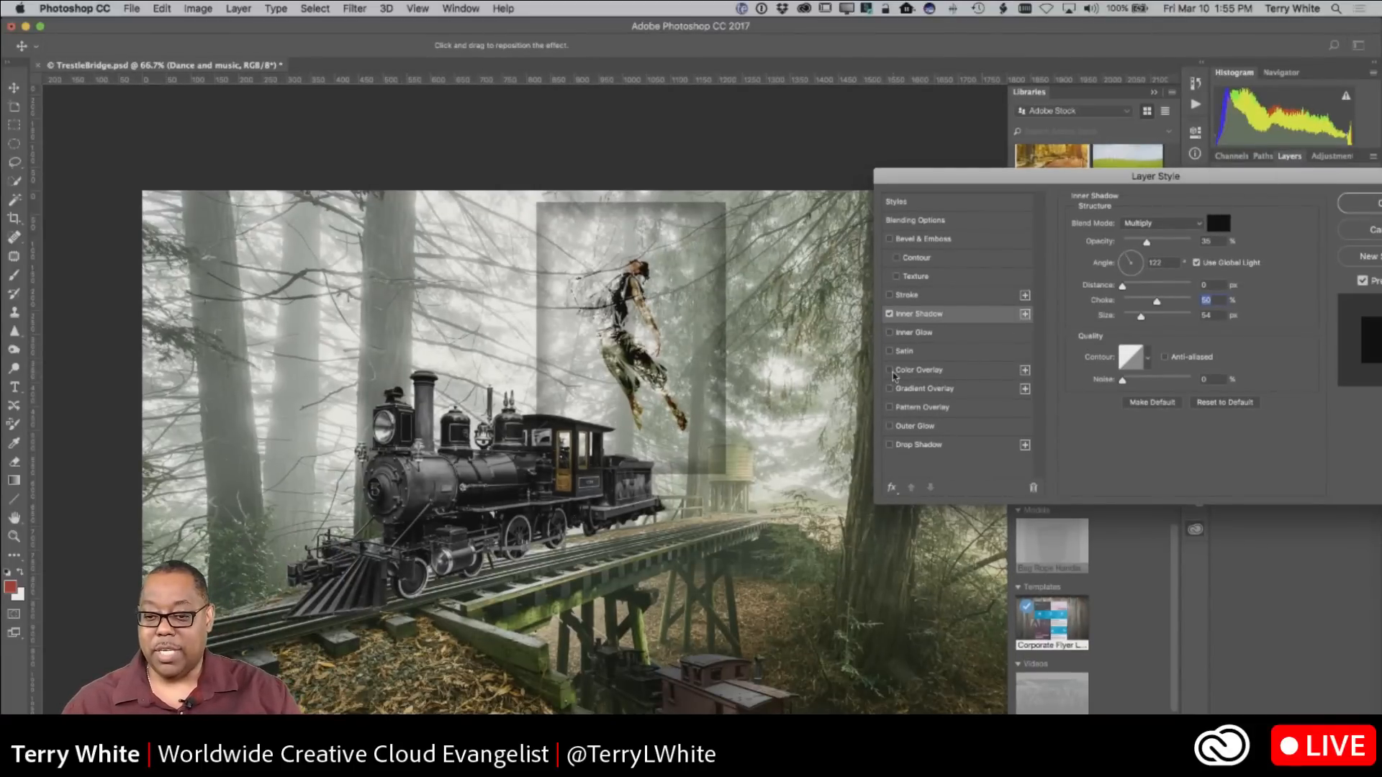
Step: Add a blue (#3243bd) color overlay to the Dance and music layer, using Multiply blend mode and about 31% opacity
click(890, 370)
click(914, 370)
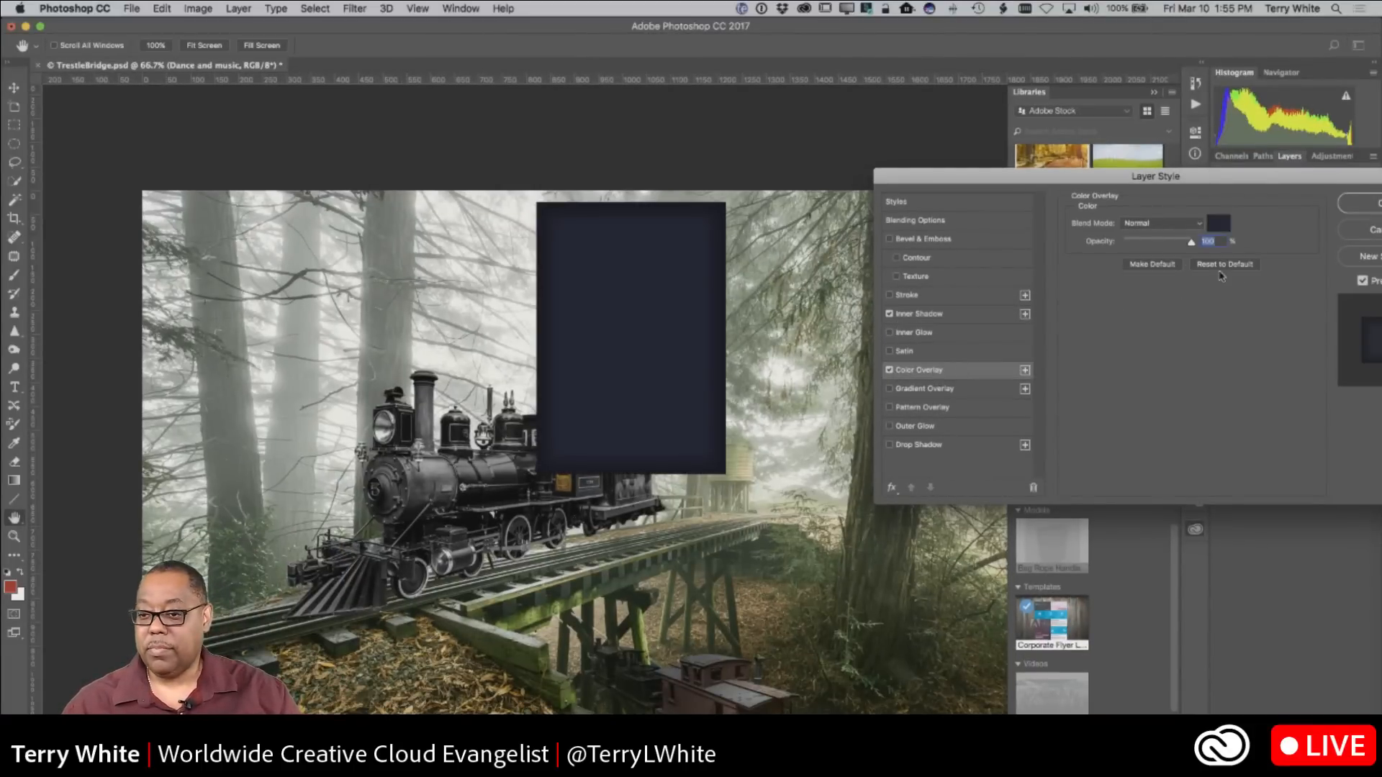
click(1201, 224)
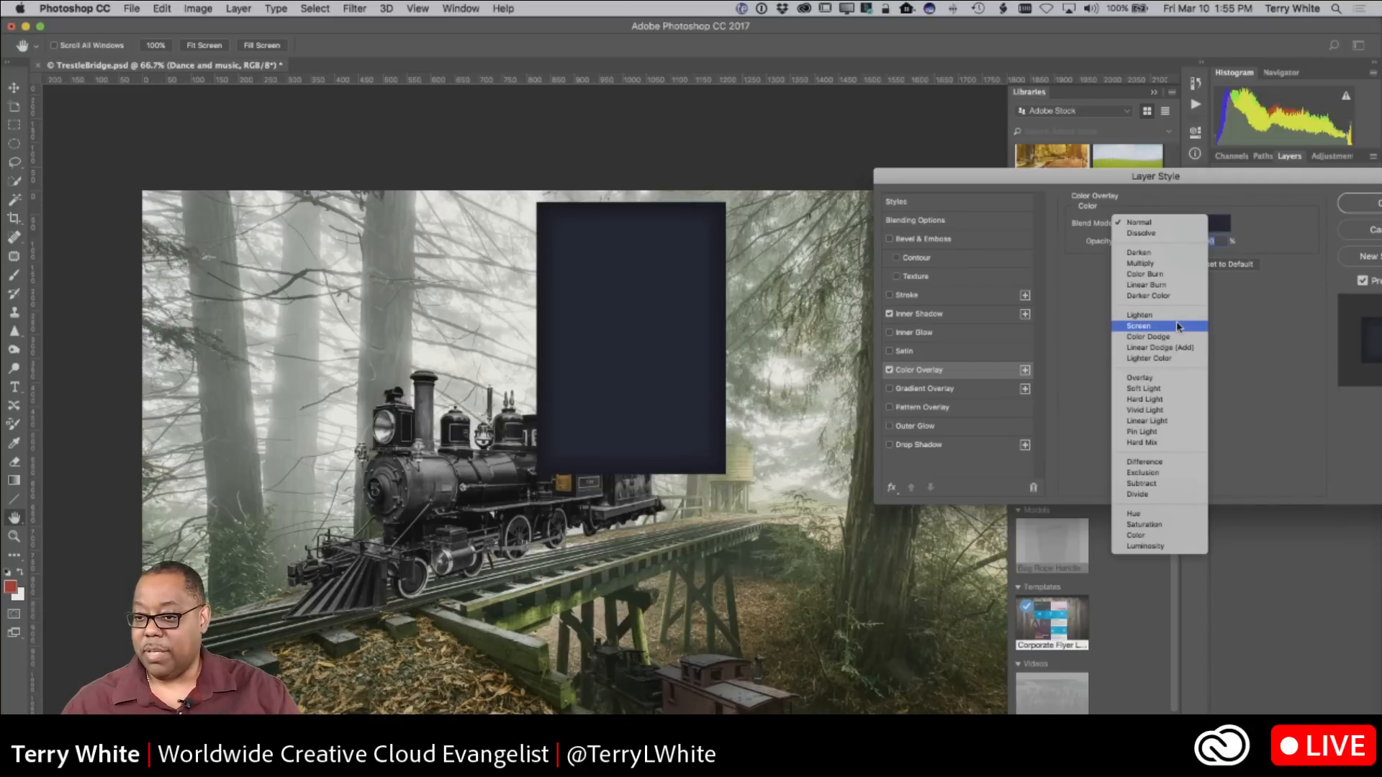
click(1176, 264)
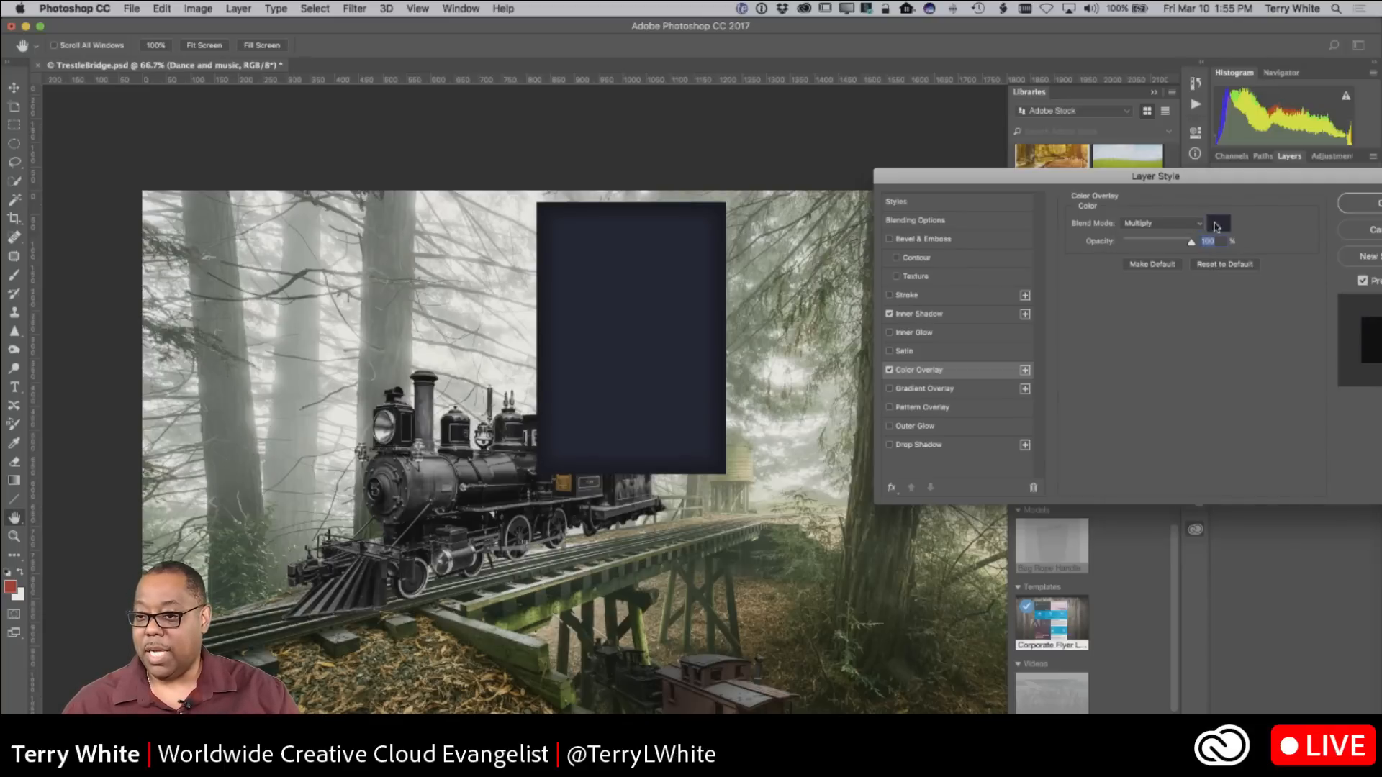
click(1218, 224)
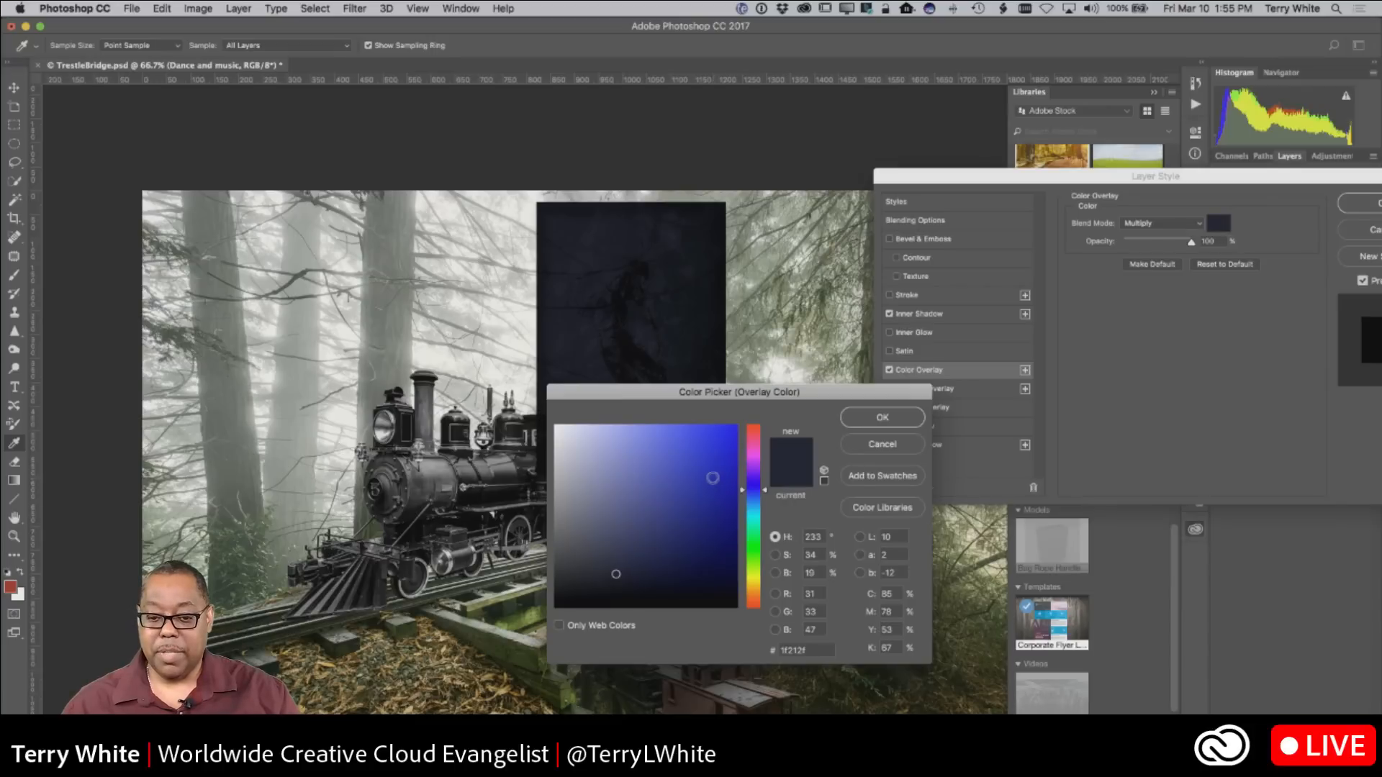
click(689, 473)
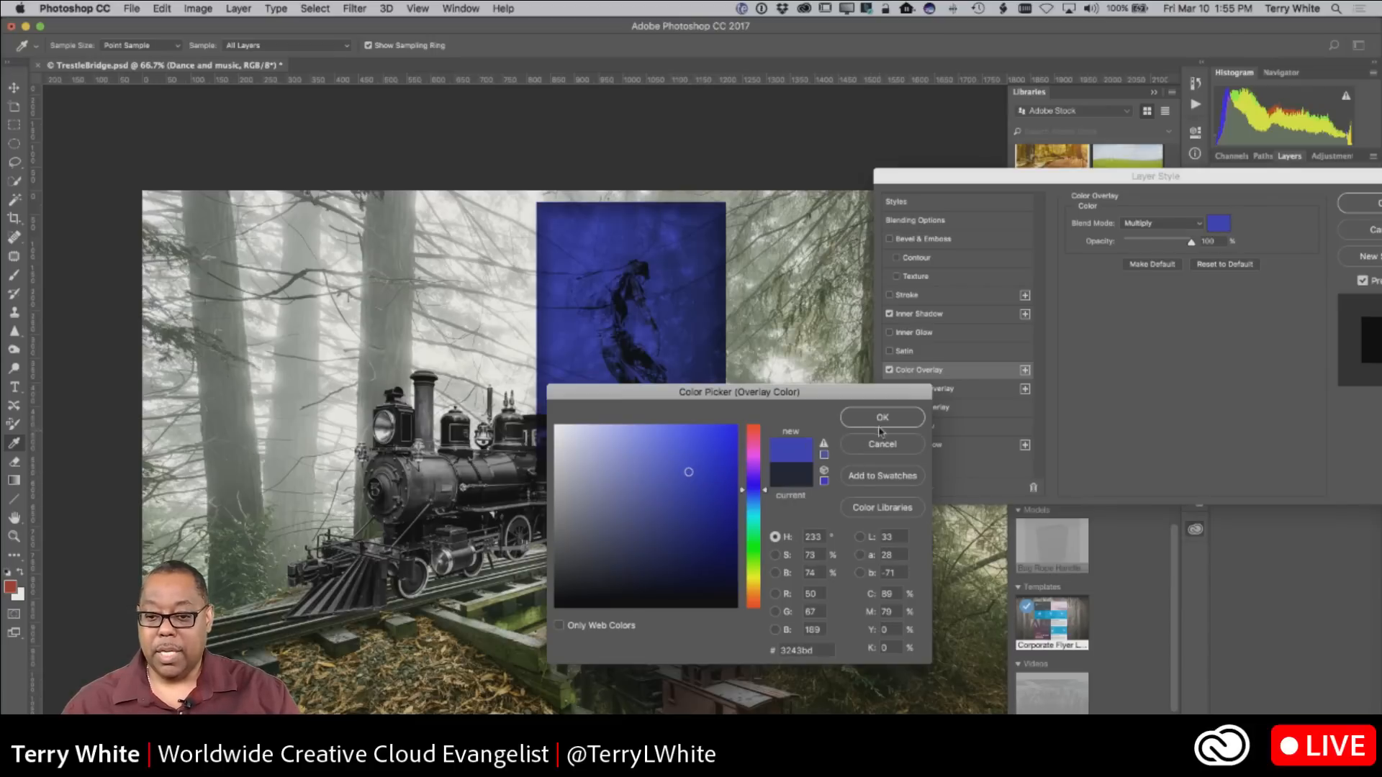
click(881, 420)
drag(1192, 247, 1144, 254)
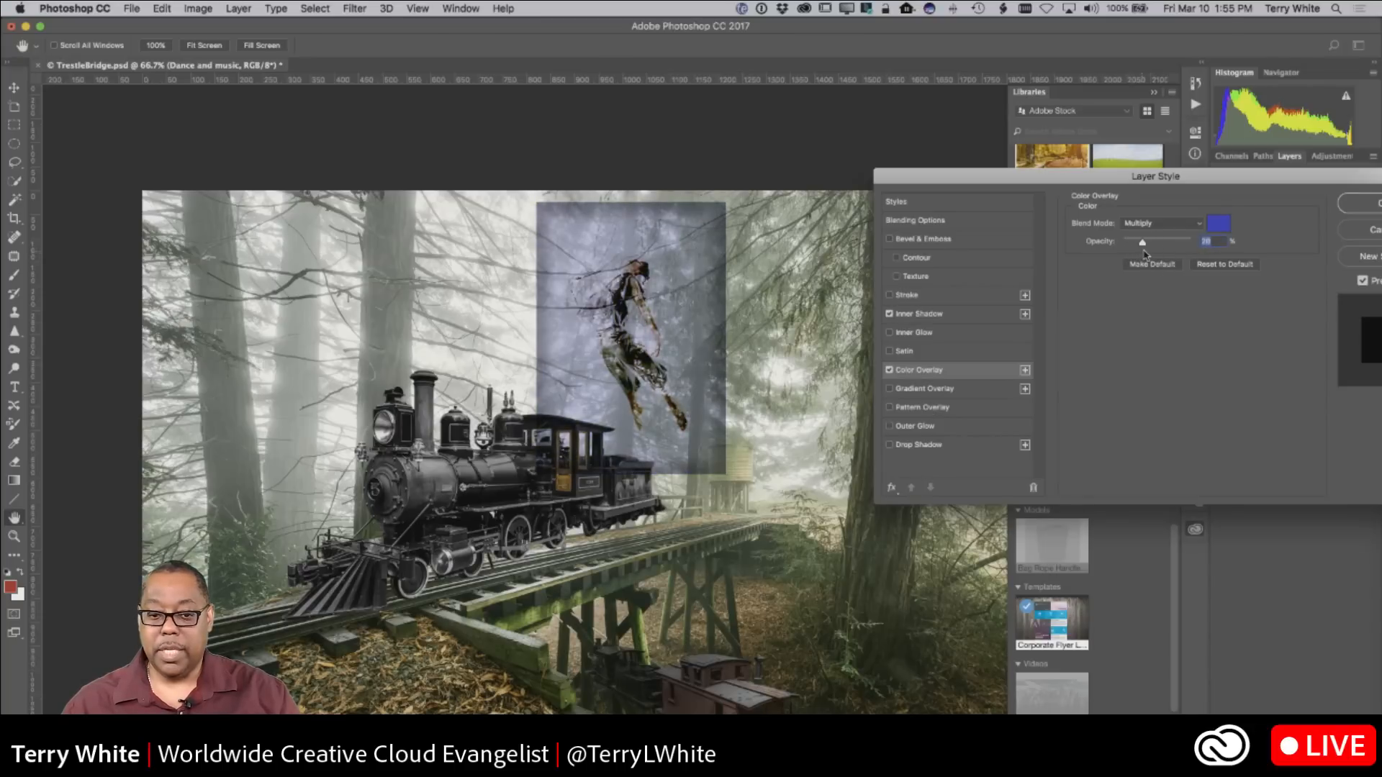
Step: Add a second color overlay to the Dance and music layer and change its color to a medium green
click(1025, 370)
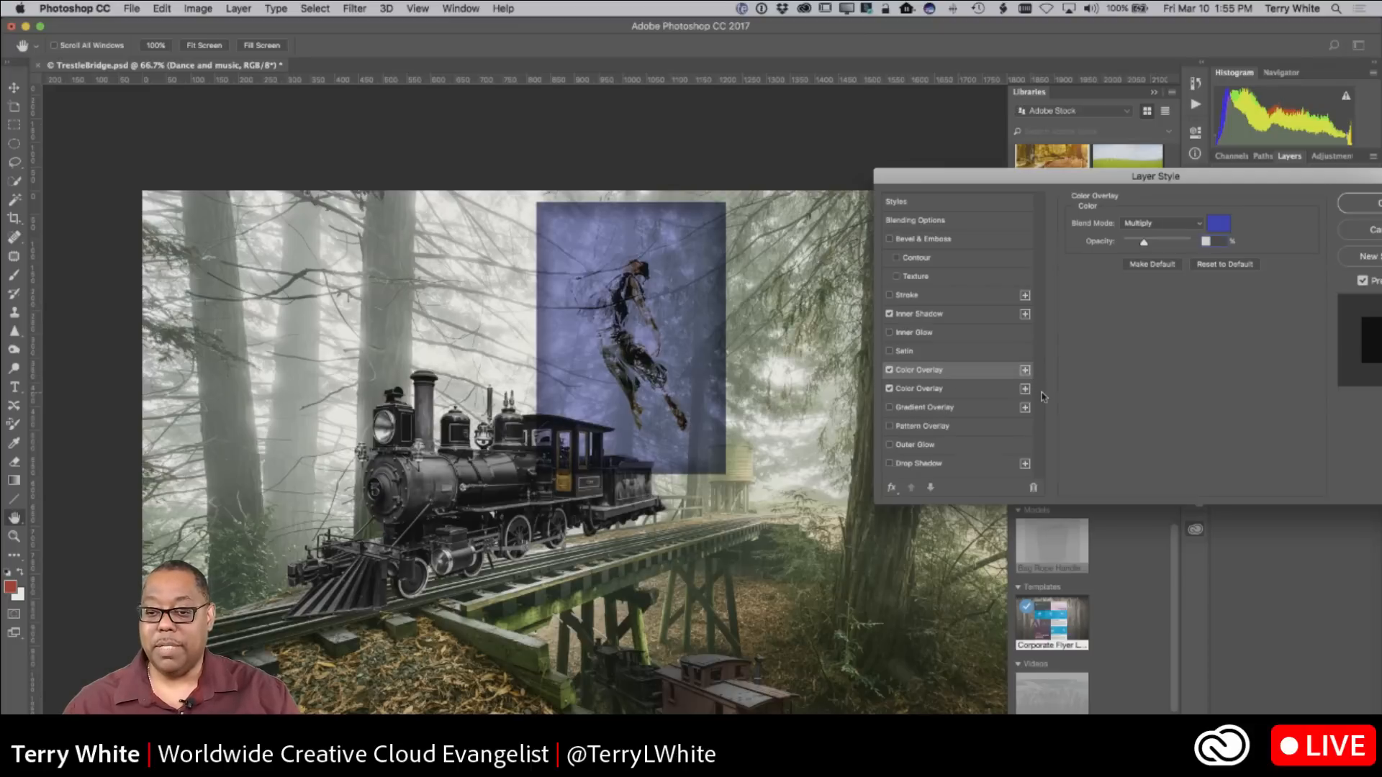
click(999, 389)
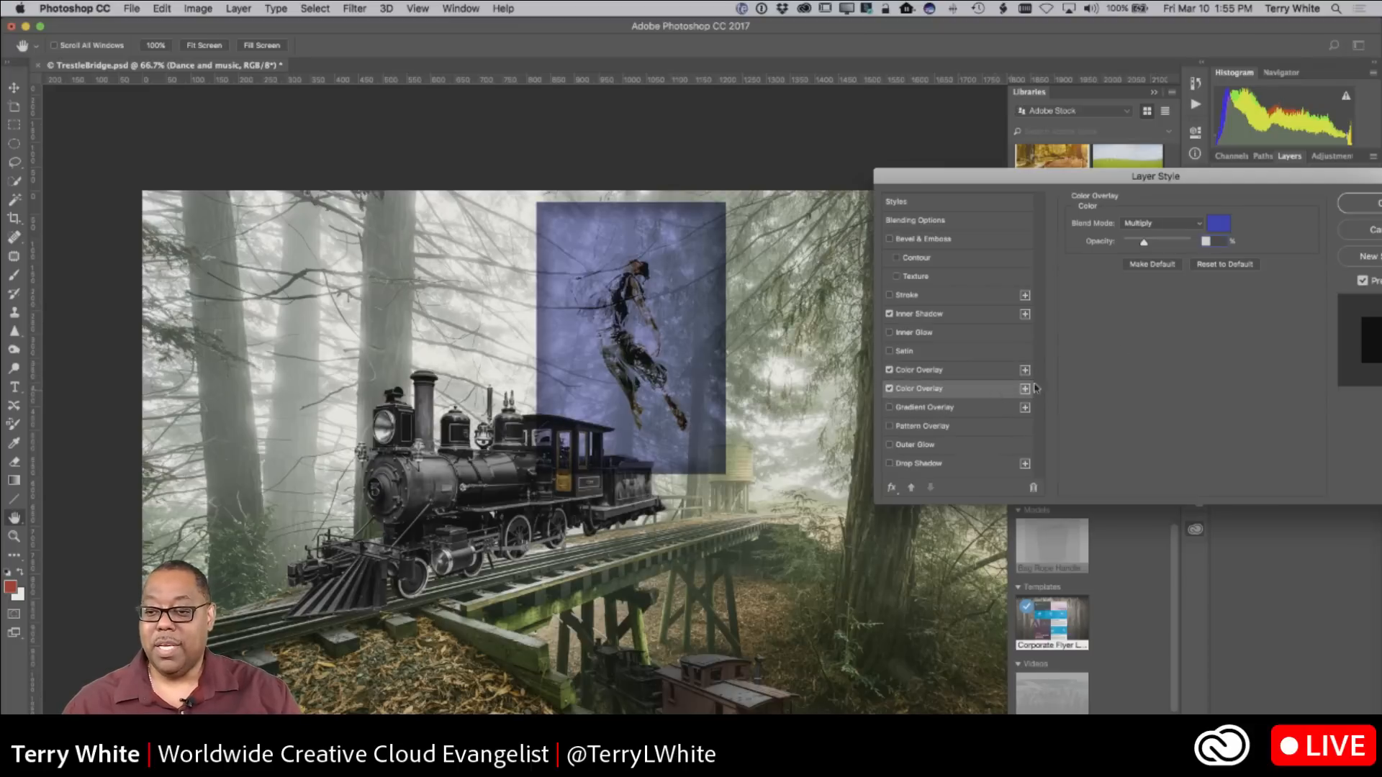
click(1219, 223)
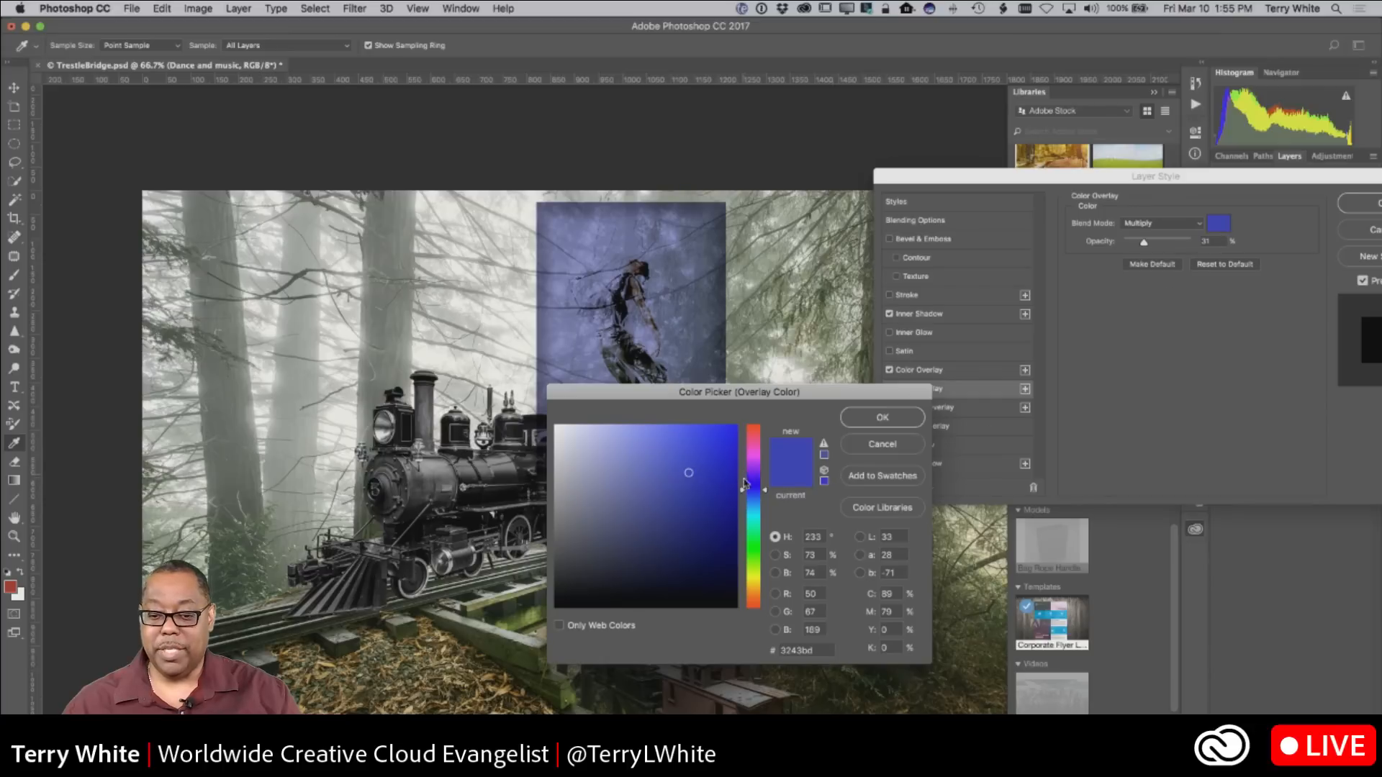
click(753, 539)
click(691, 503)
click(868, 417)
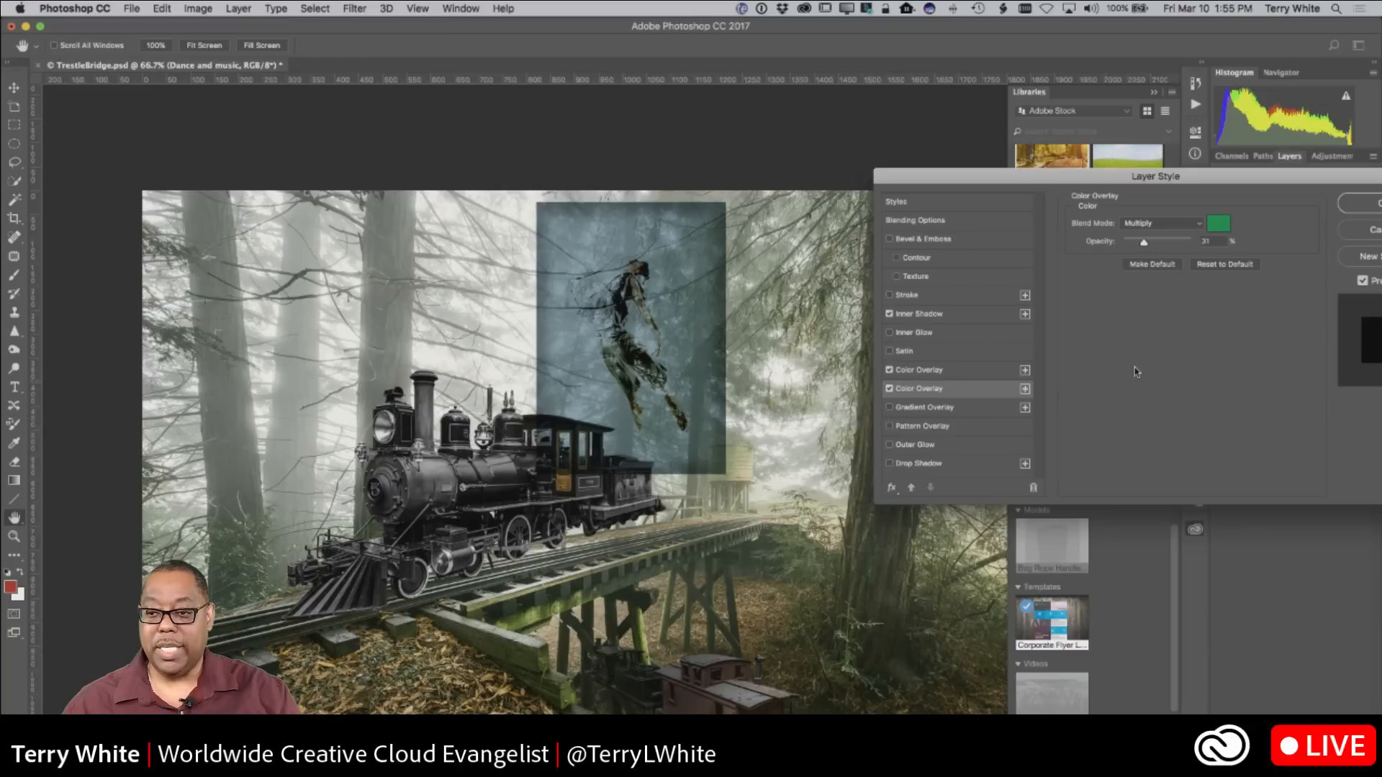
Step: Raise the green color overlay's opacity to about 41% and apply the layer style
drag(1146, 247, 1150, 245)
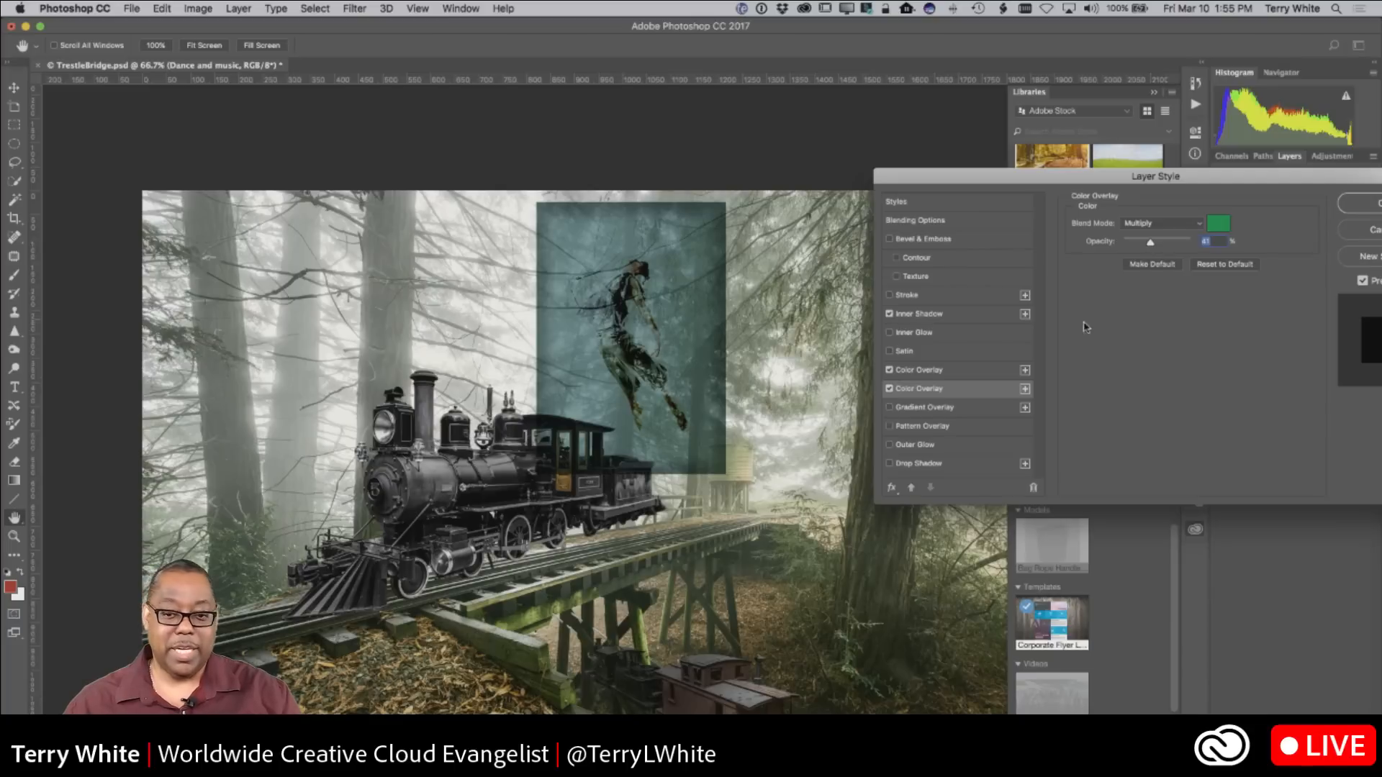
click(889, 389)
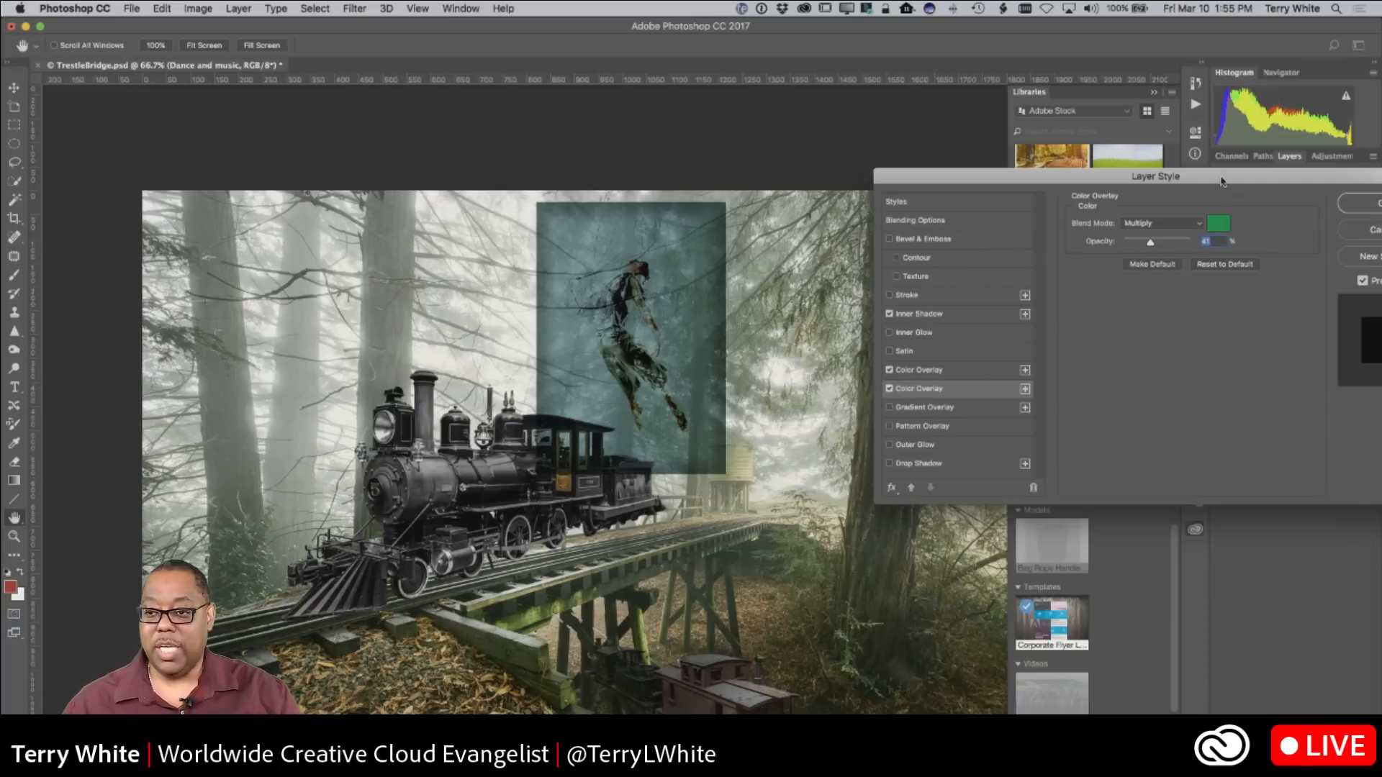
drag(1221, 182, 1026, 179)
click(1155, 206)
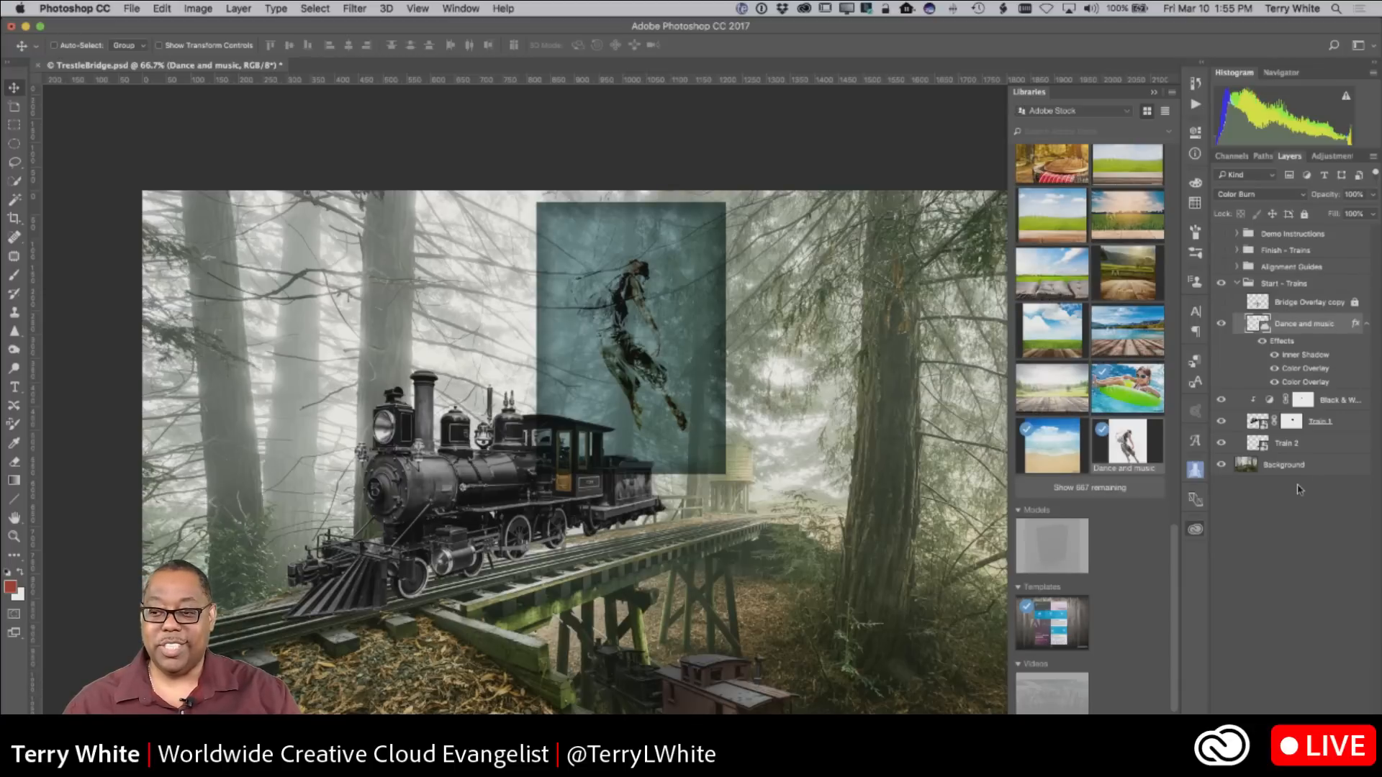
Step: Hide both color overlays and the inner shadow of the Dance and music layer
click(1274, 368)
click(1274, 383)
click(1274, 356)
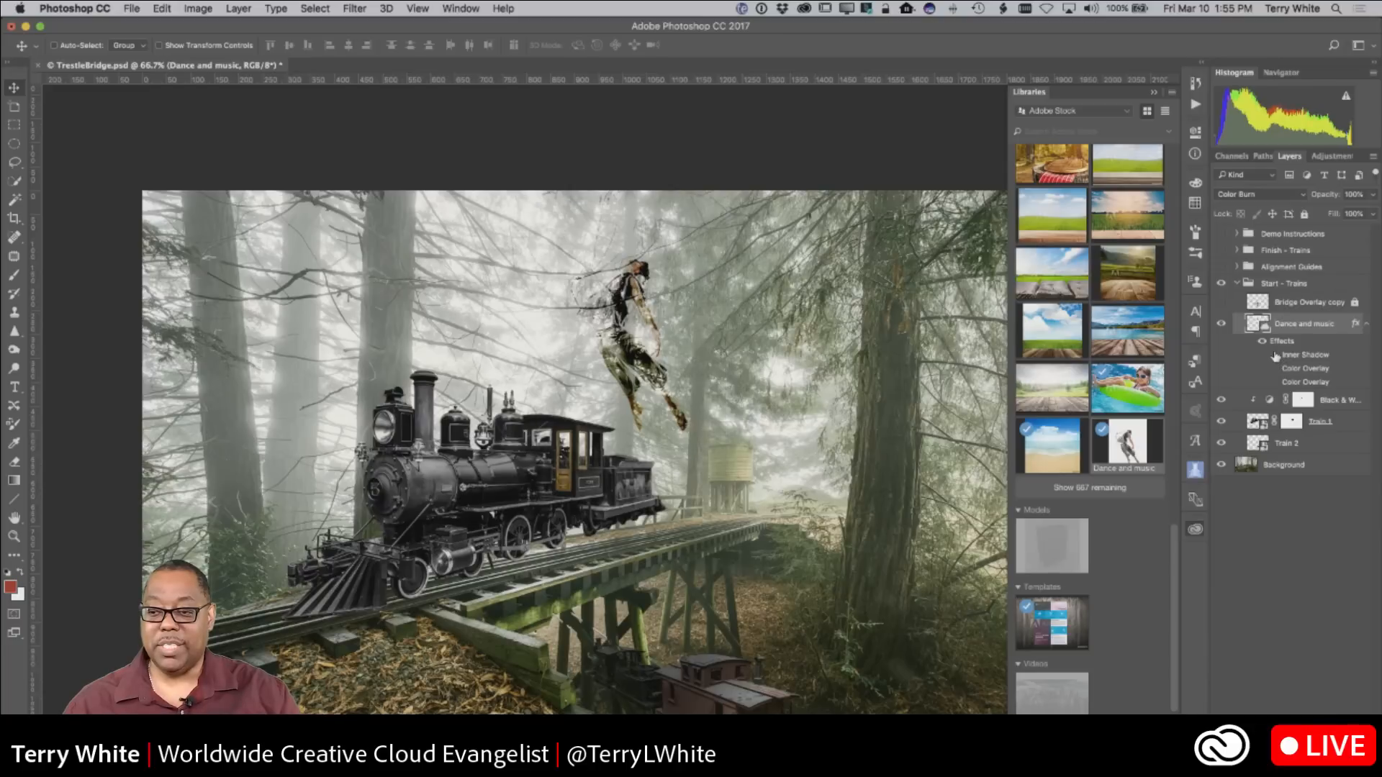
Step: Toggle the Dance and music layer's inner shadow and two color overlays individually to compare their effect on the image
click(1275, 355)
click(1274, 368)
click(1274, 382)
click(1274, 368)
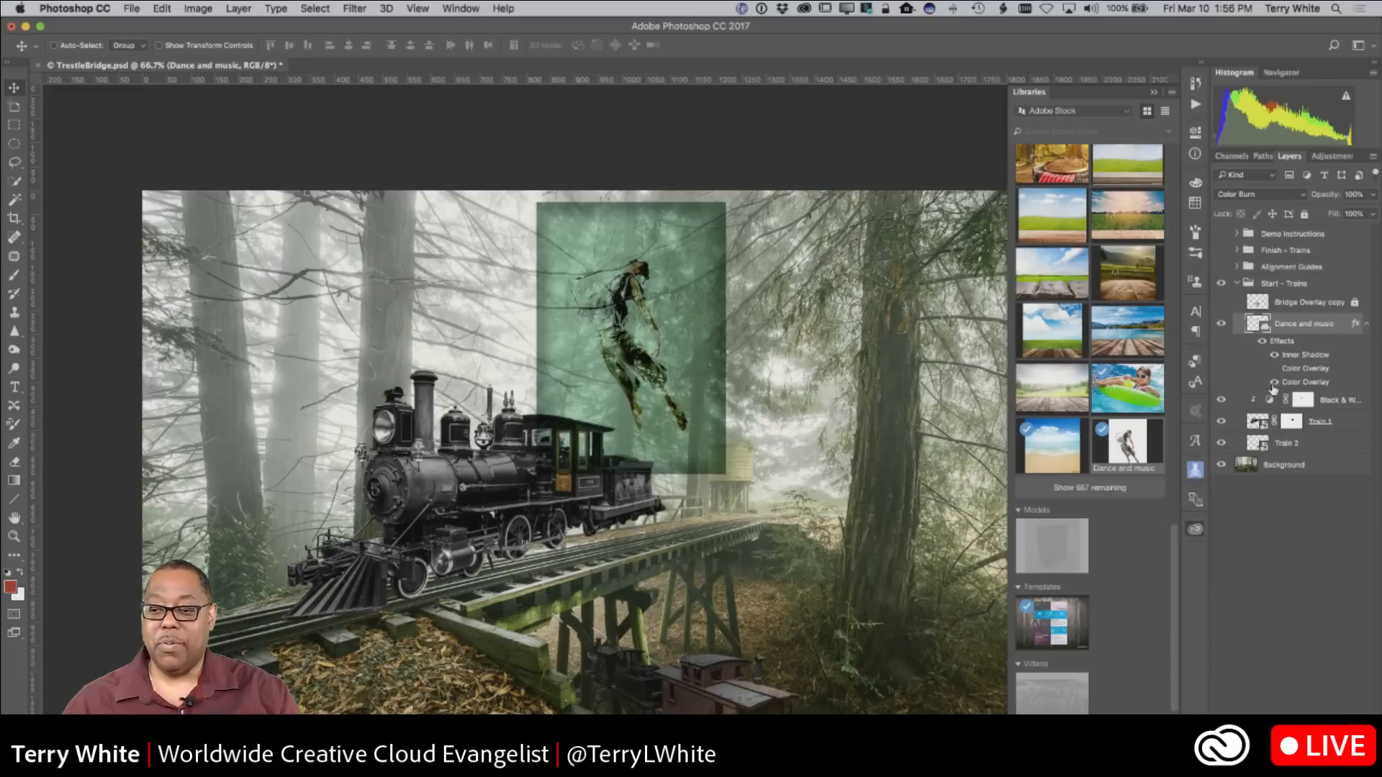
click(1274, 369)
click(1274, 382)
click(1274, 382)
click(1273, 368)
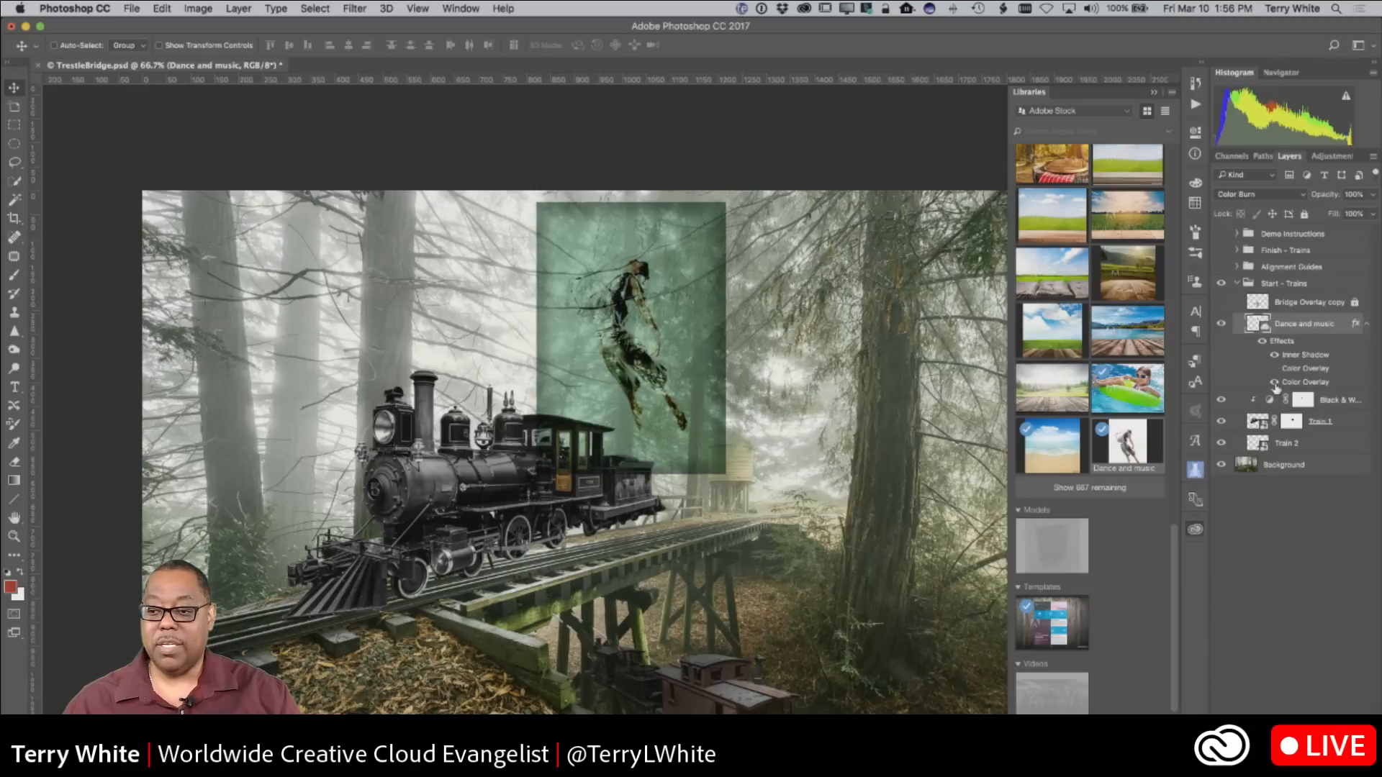
click(1274, 382)
click(1274, 355)
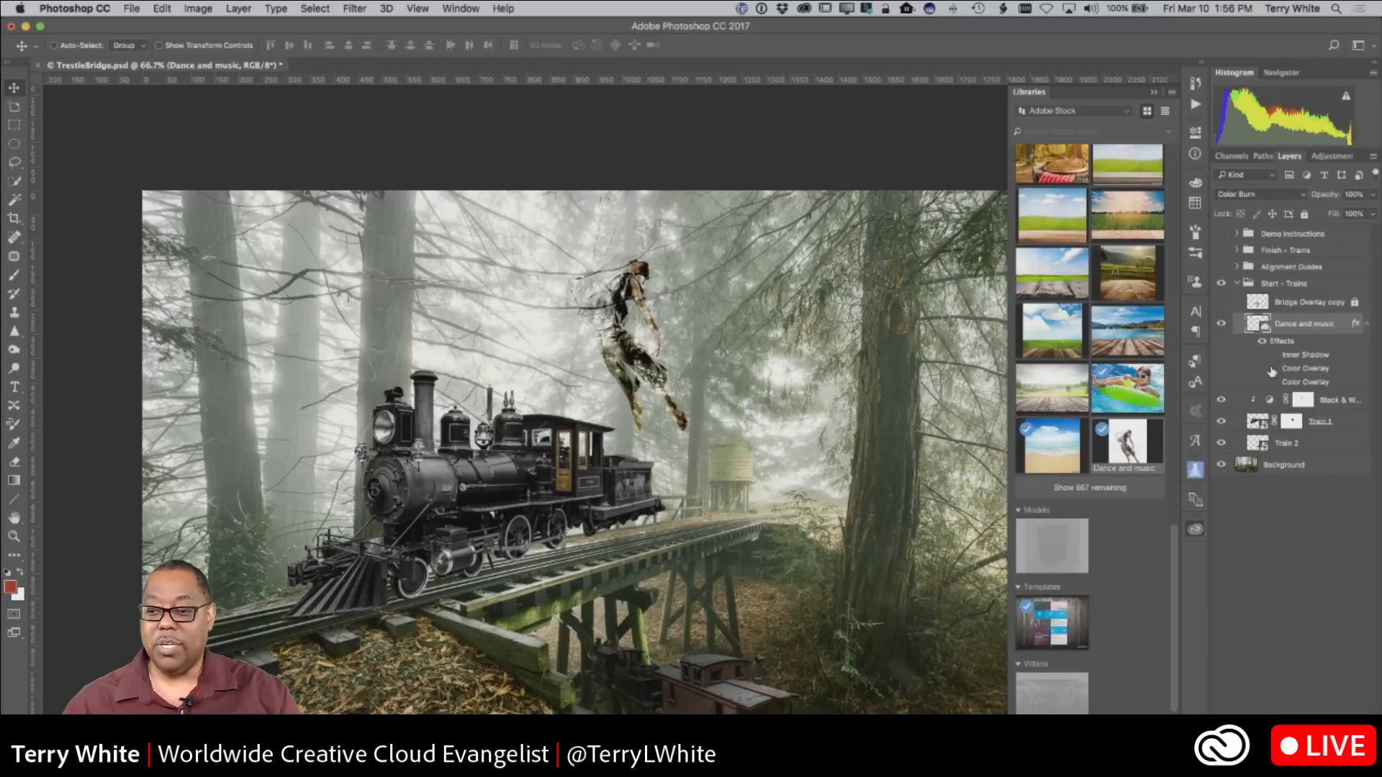
click(1274, 369)
click(1274, 382)
click(1274, 382)
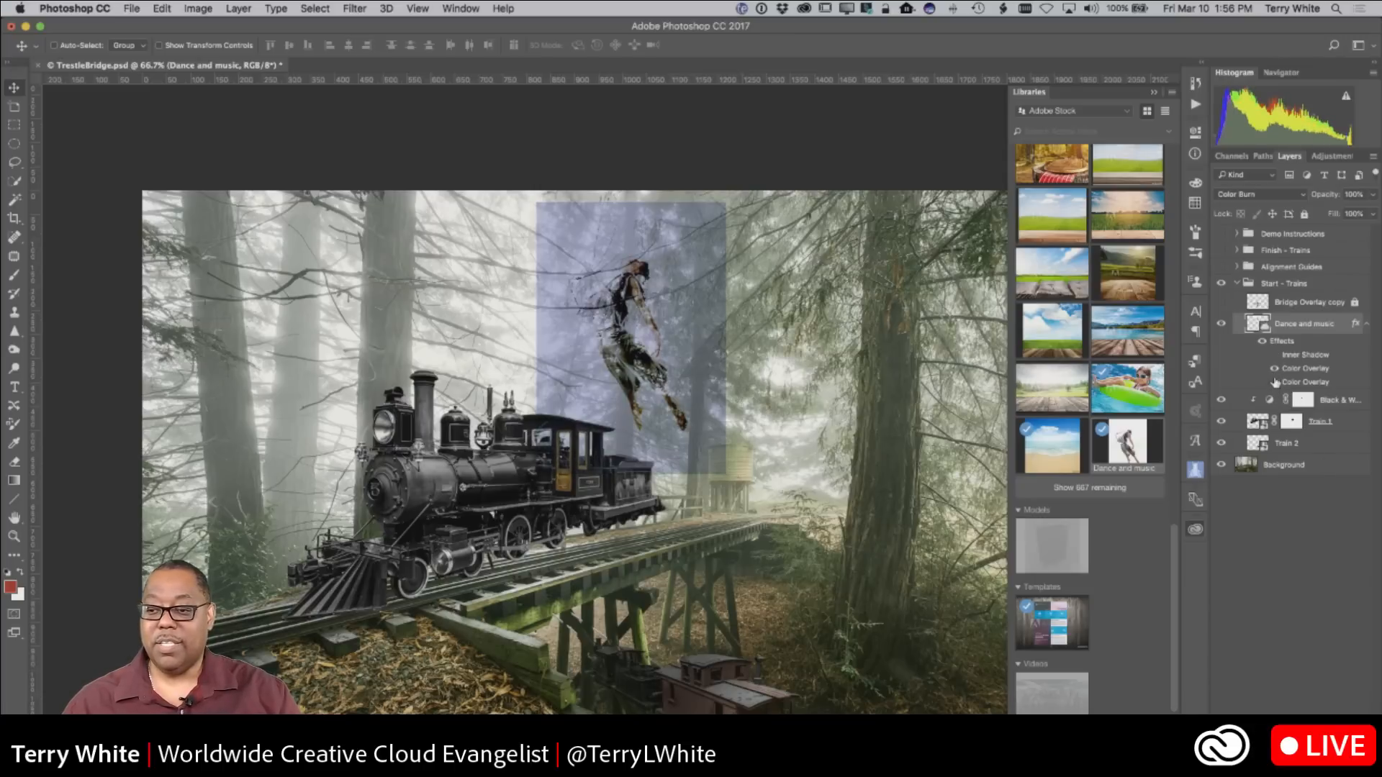
click(1274, 369)
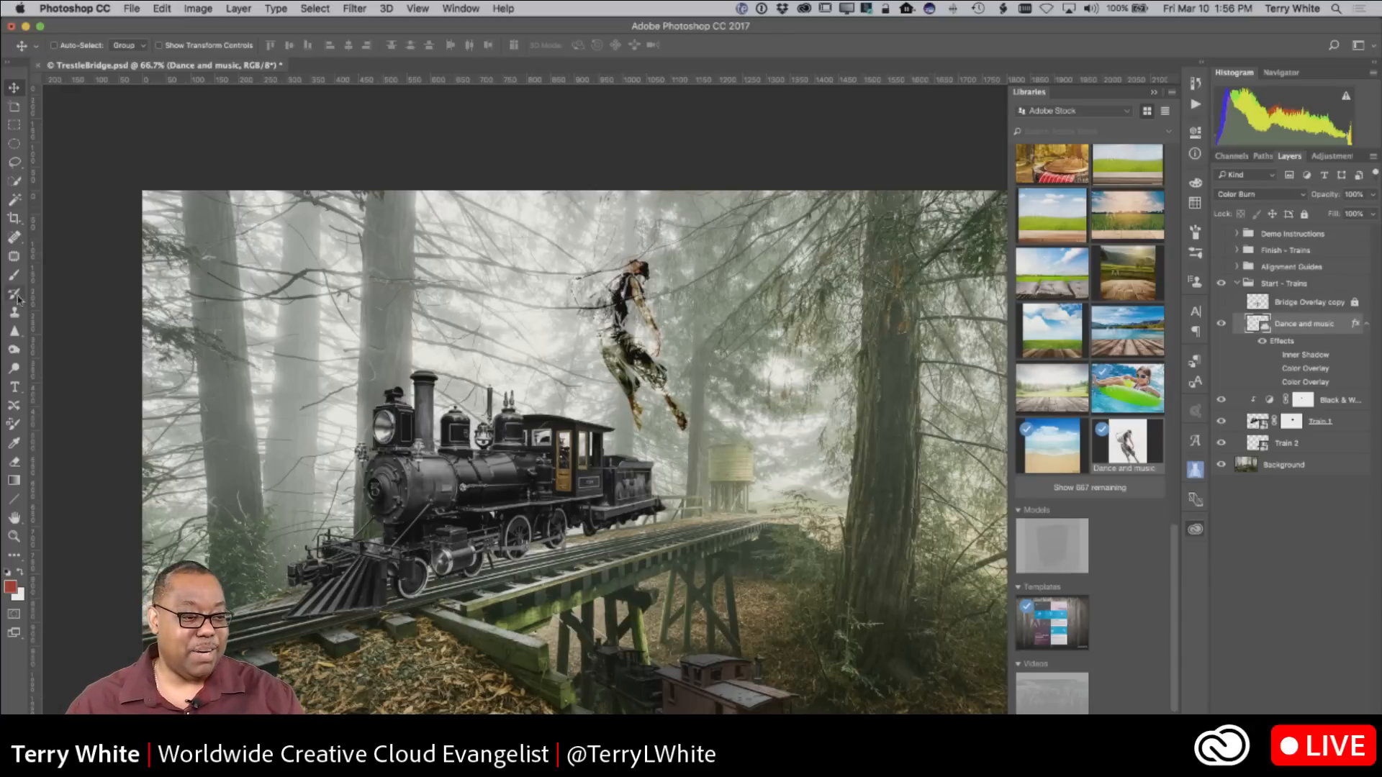
Step: Add the point text "RUNAWAY" in the foggy trees above the front of the locomotive
click(15, 387)
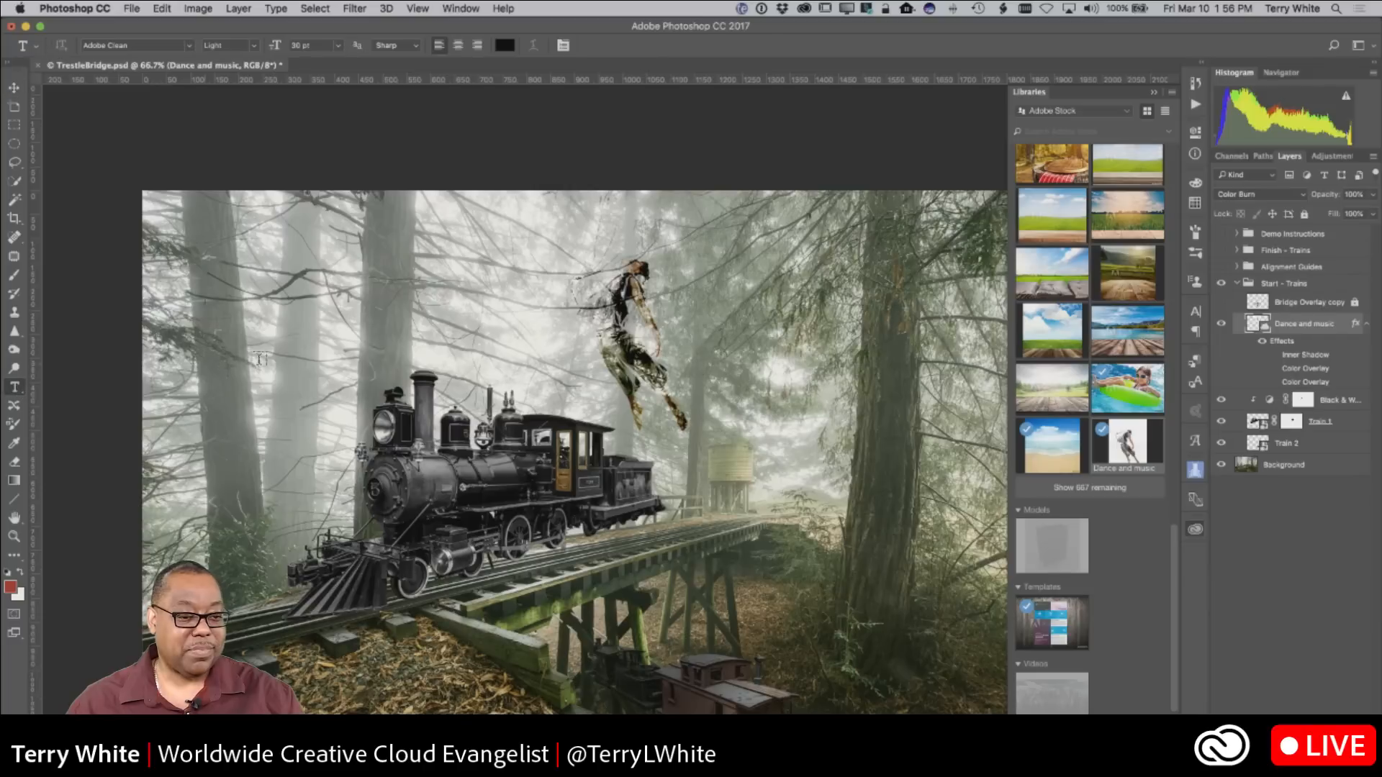
click(261, 315)
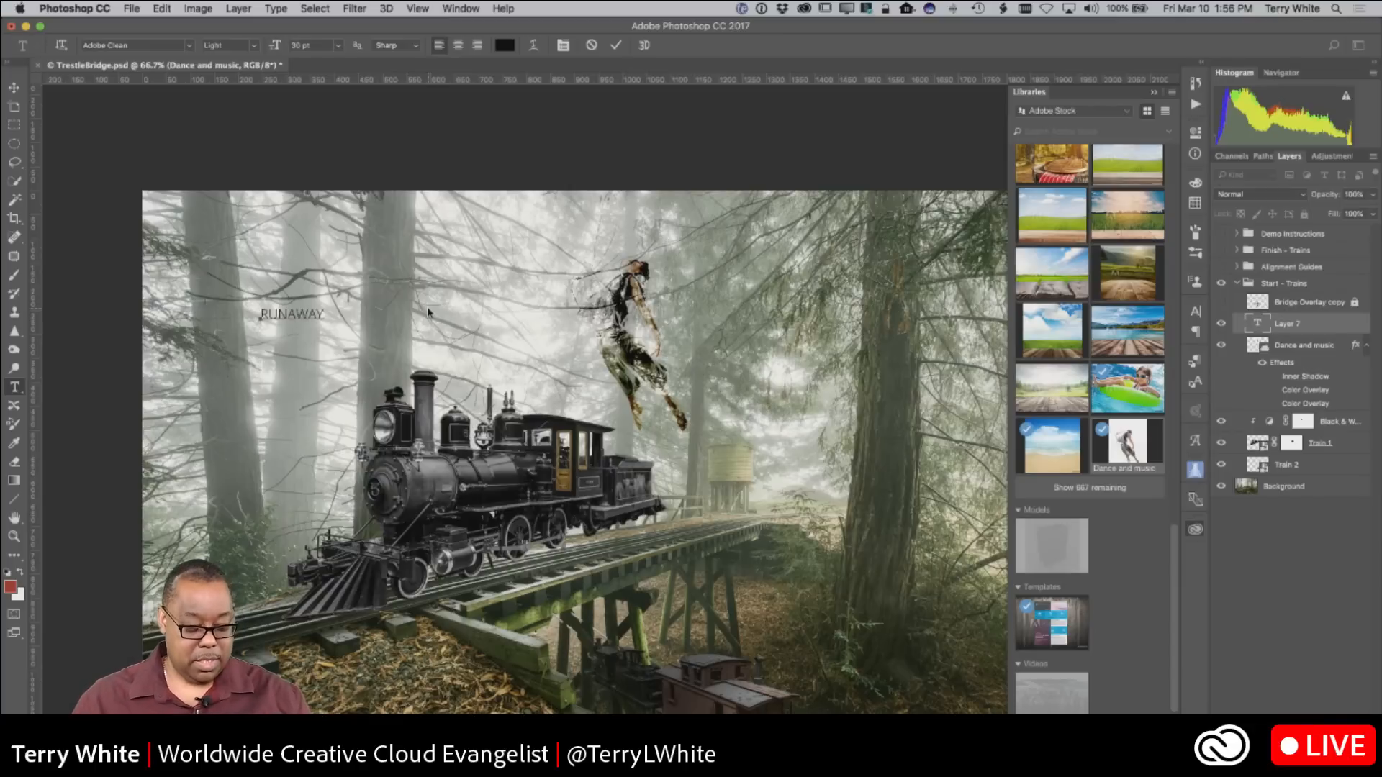
key(super+a)
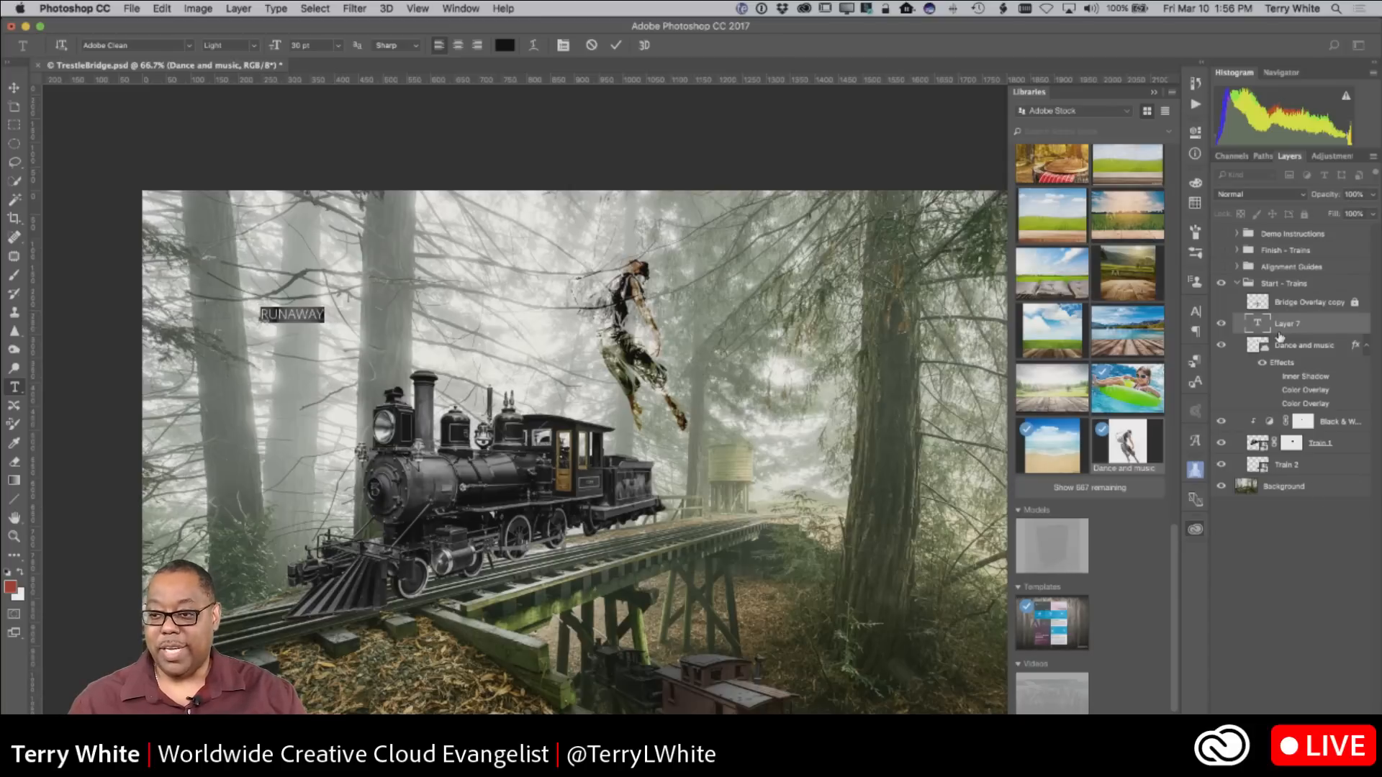
click(617, 45)
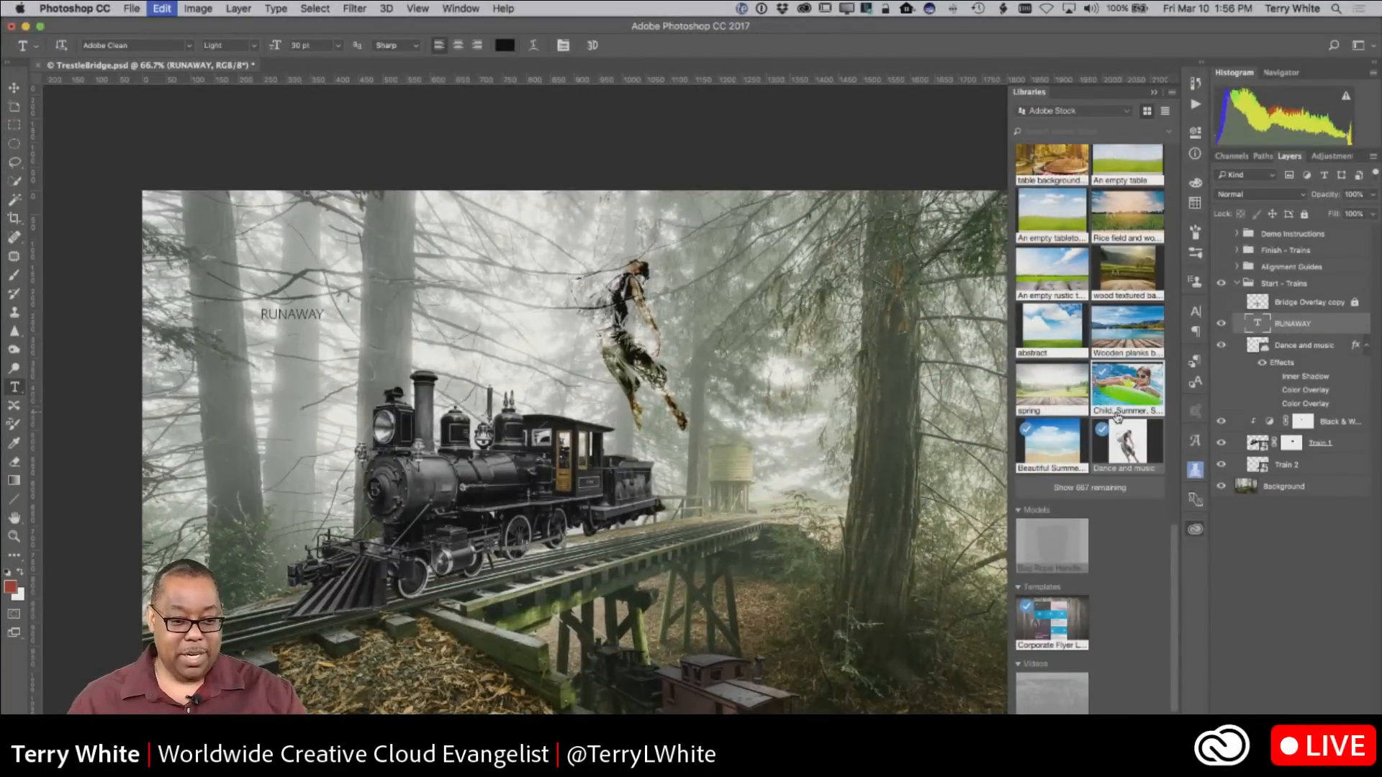
Step: Scale the RUNAWAY text up with Free Transform to a font size of about 198 pt
key(super+t)
drag(326, 305, 685, 230)
key(Return)
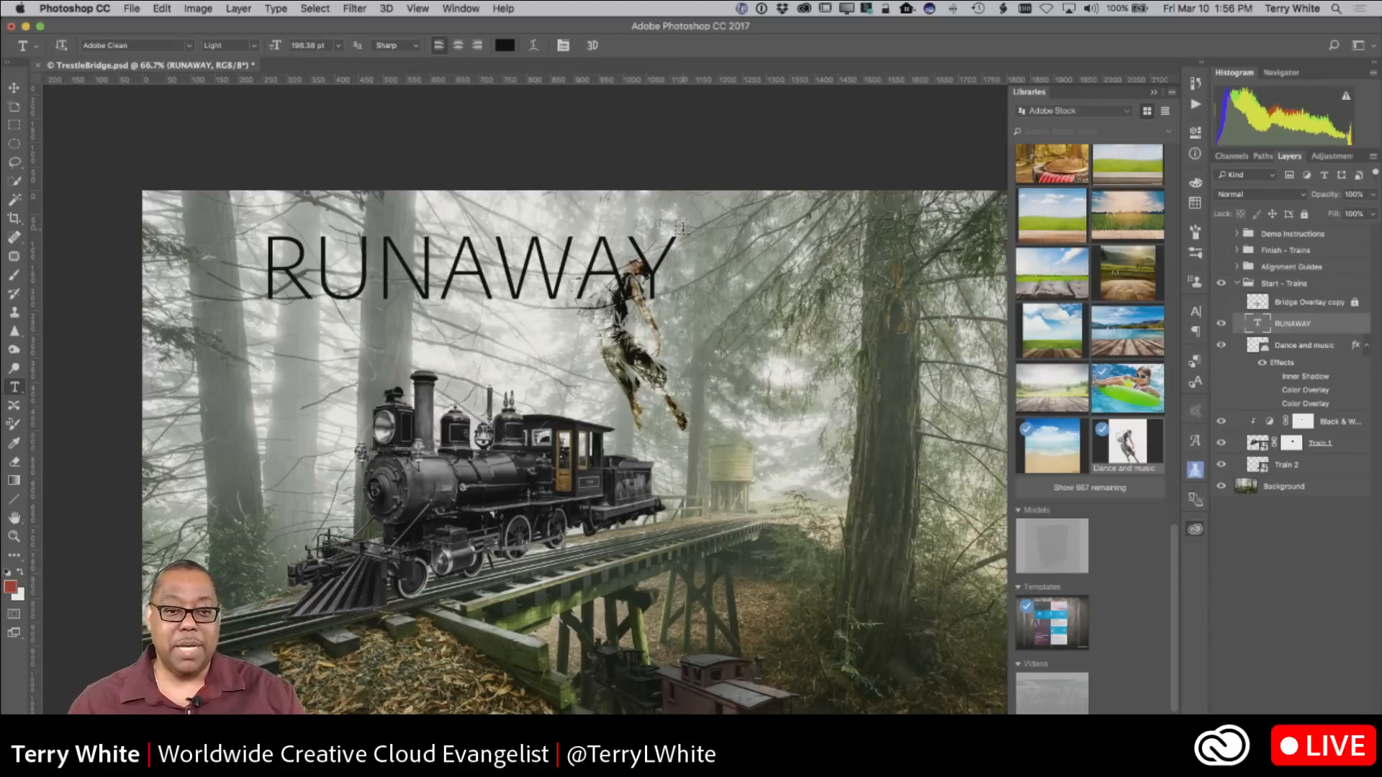
Step: Search the fonts for "heavy" and set the RUNAWAY text in Effra Heavy
click(189, 45)
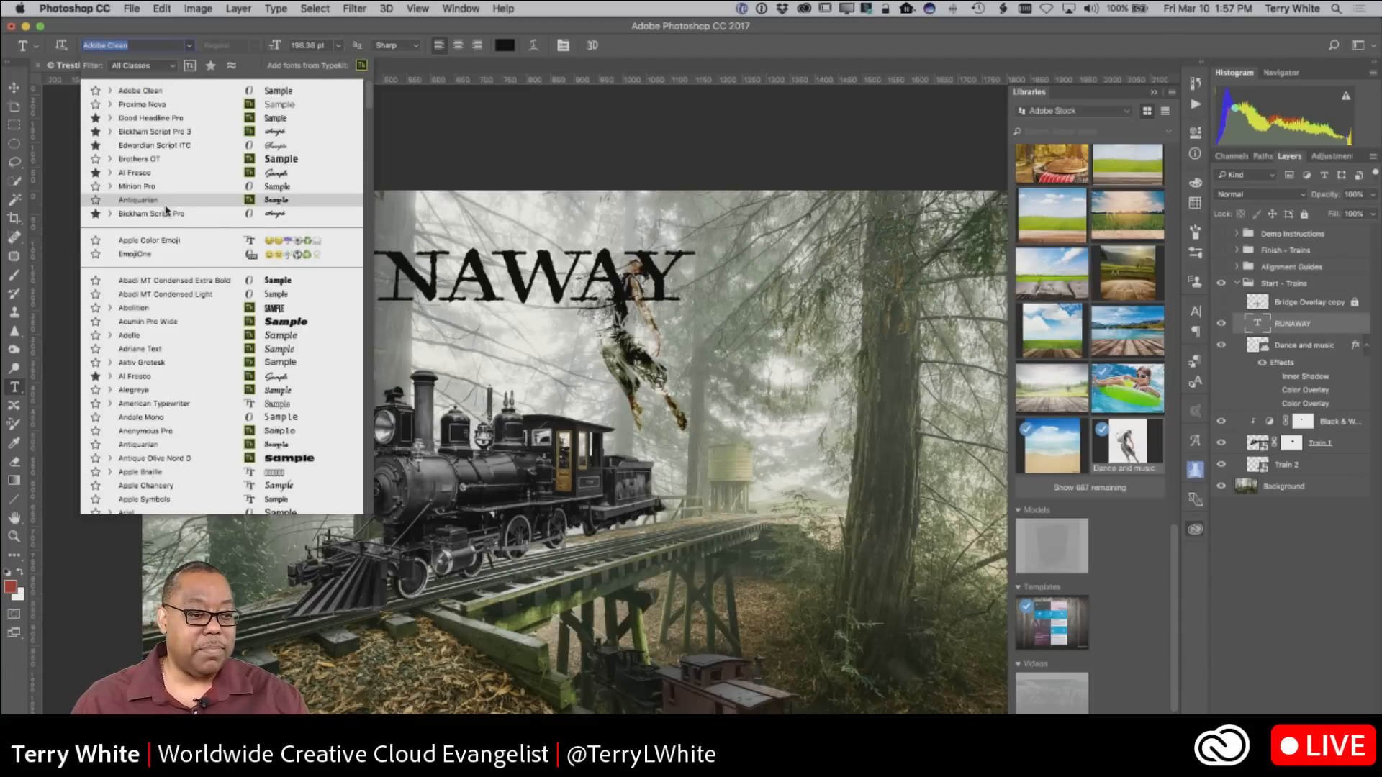
click(147, 45)
key(super+a)
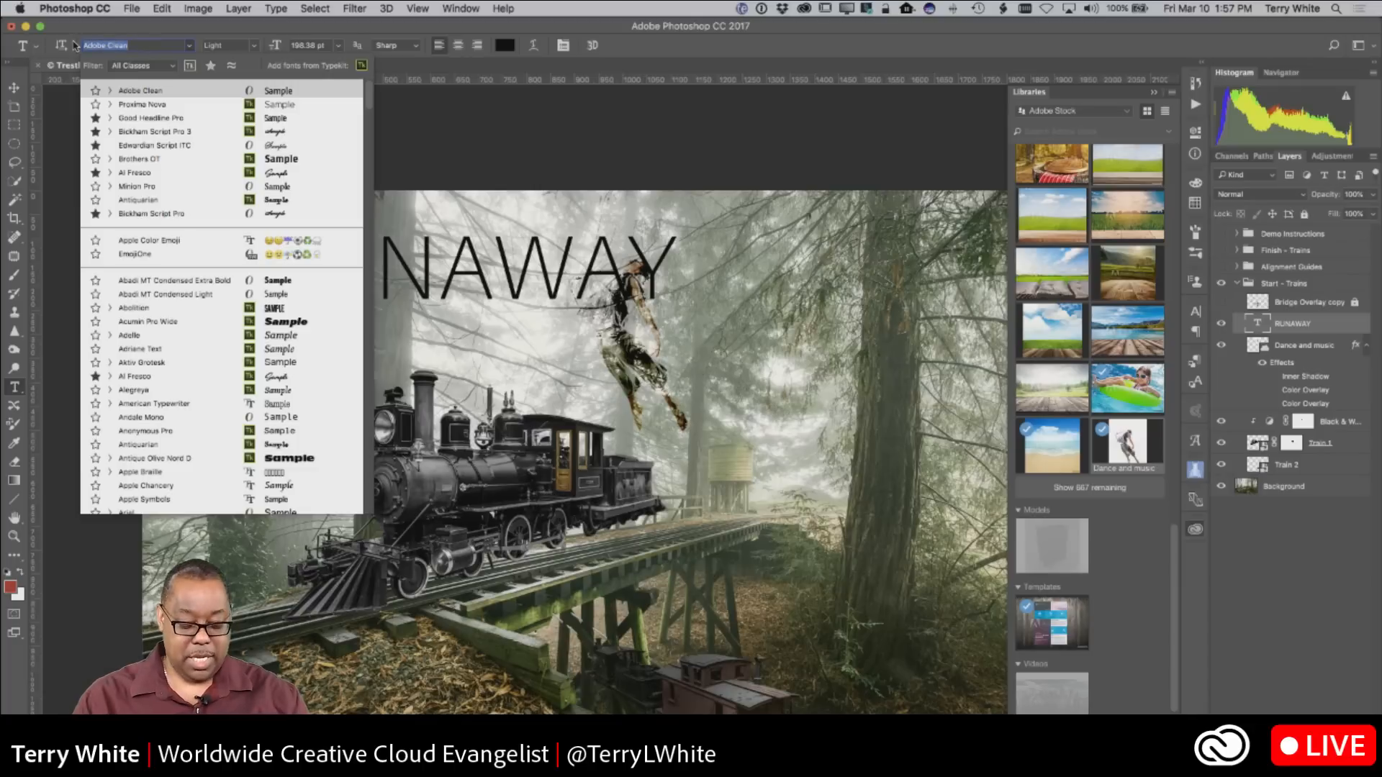
text(heavy)
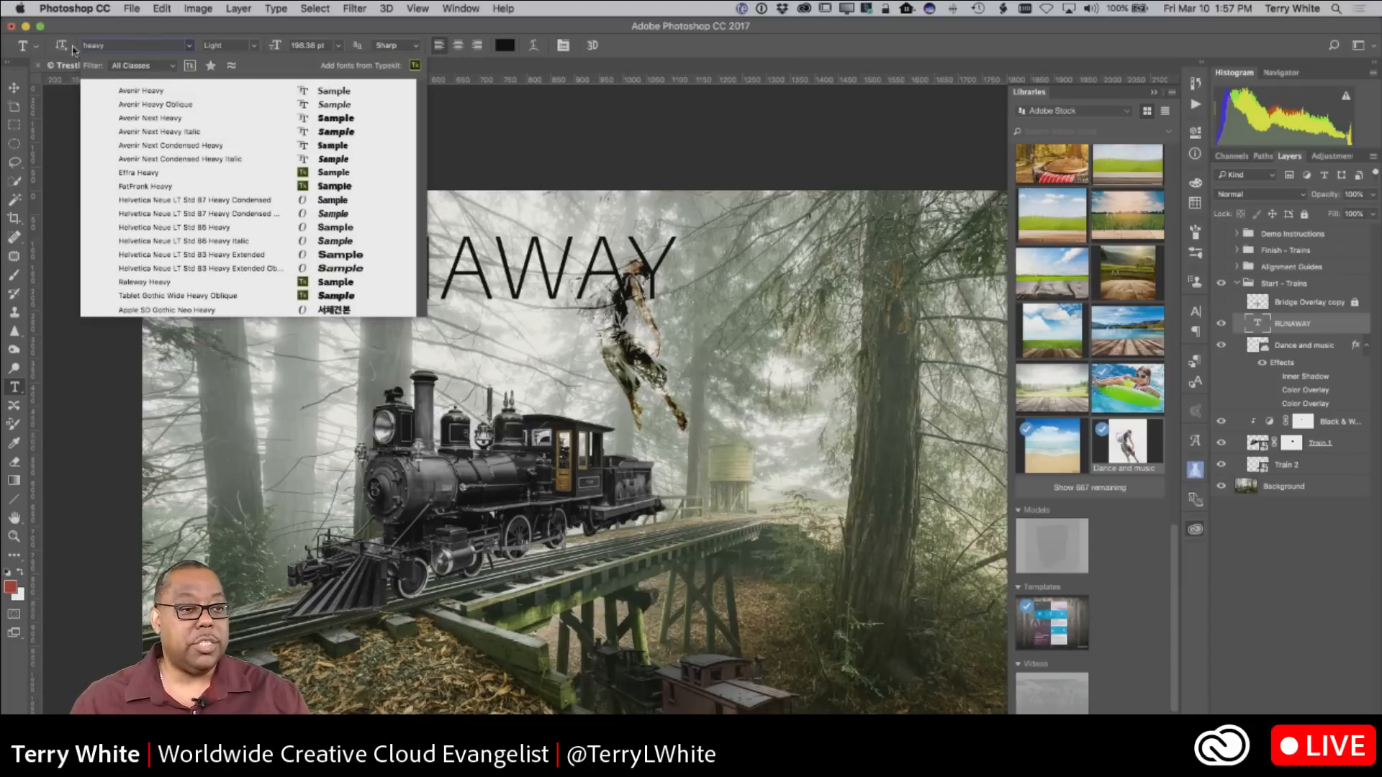
click(160, 177)
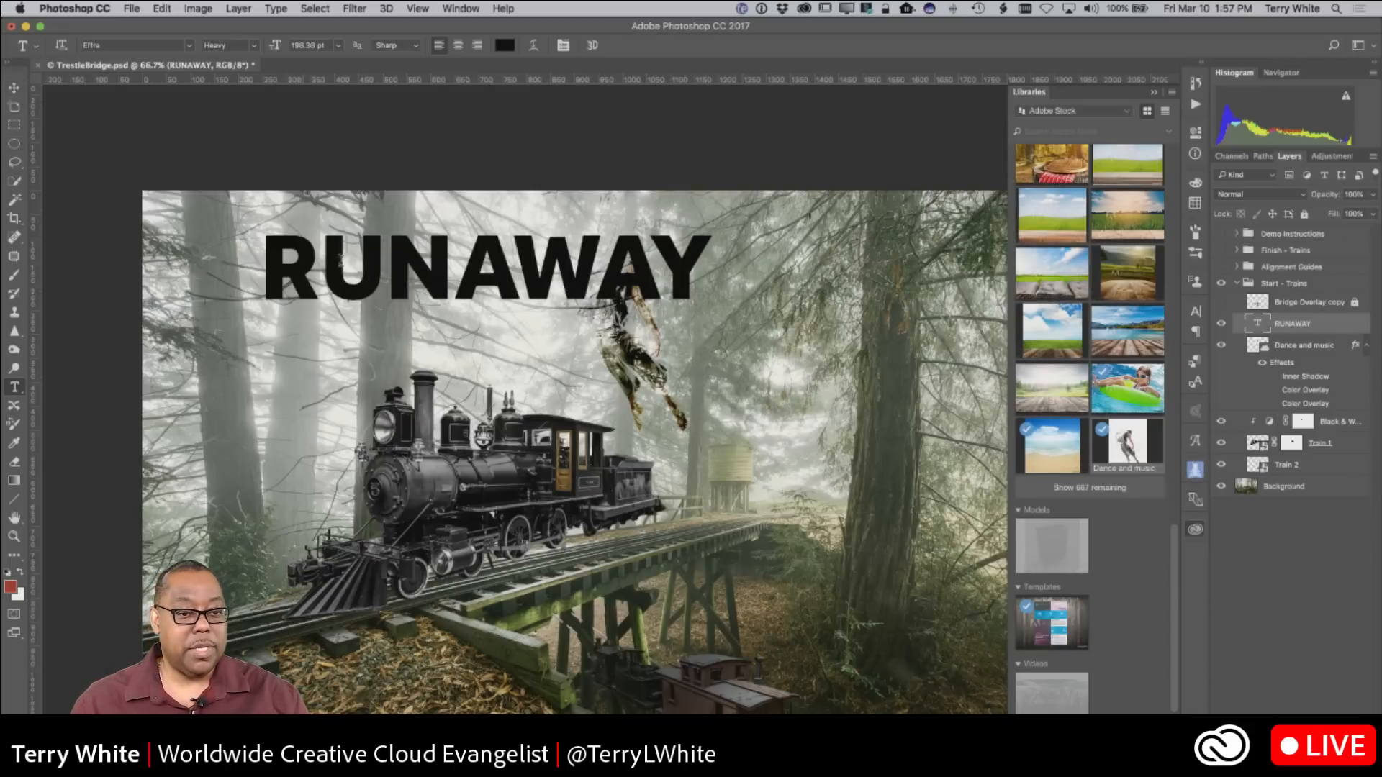
Step: Move the RUNAWAY text to just above the locomotive and scale it down to about 89.5%, clear of the dancer
key(v)
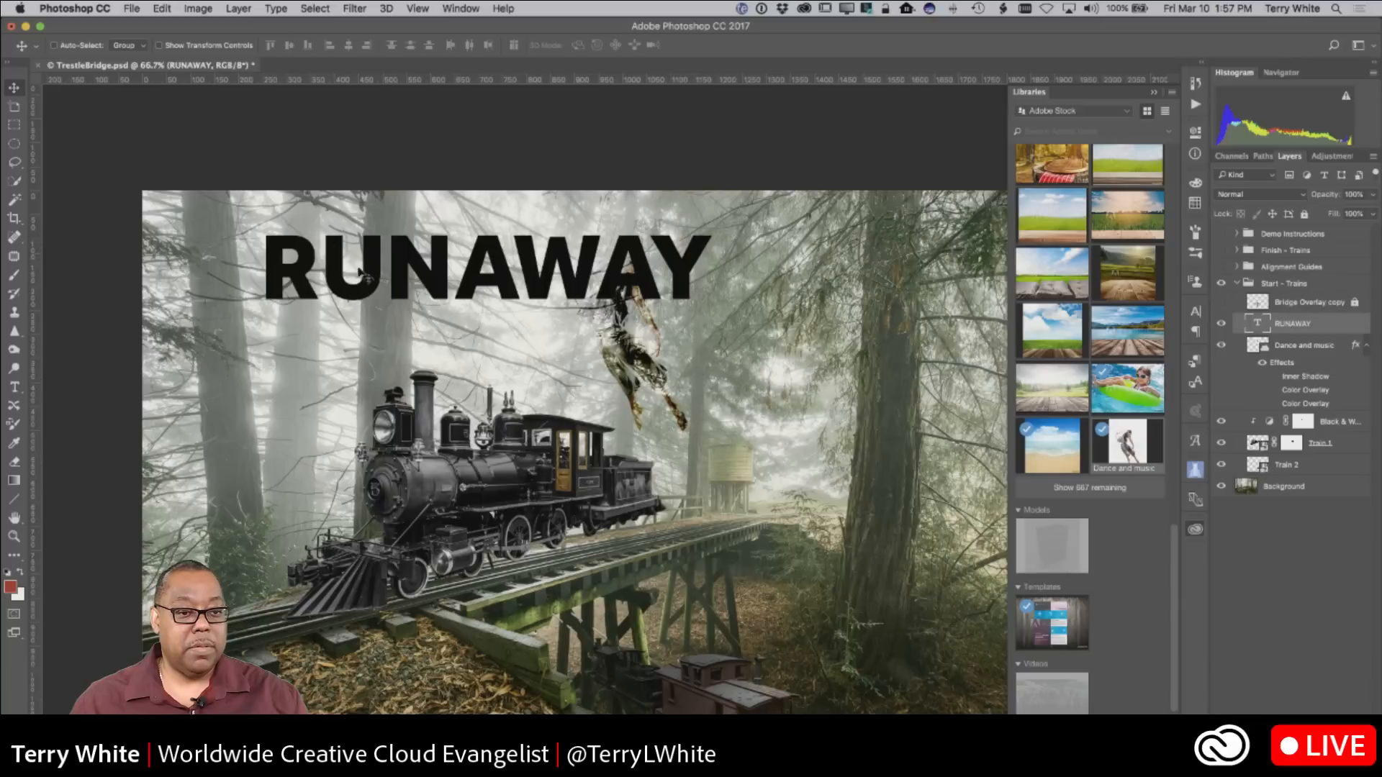
drag(376, 280, 287, 361)
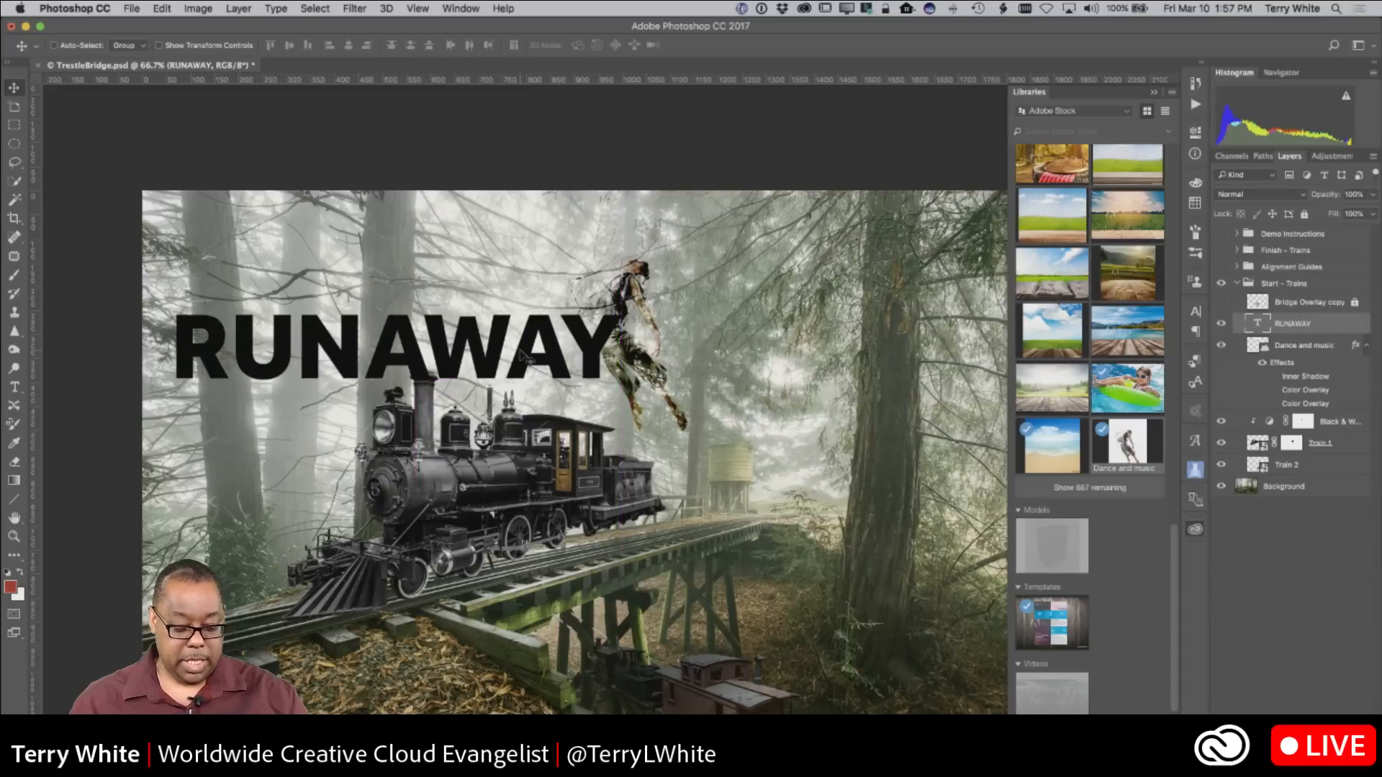
key(super+t)
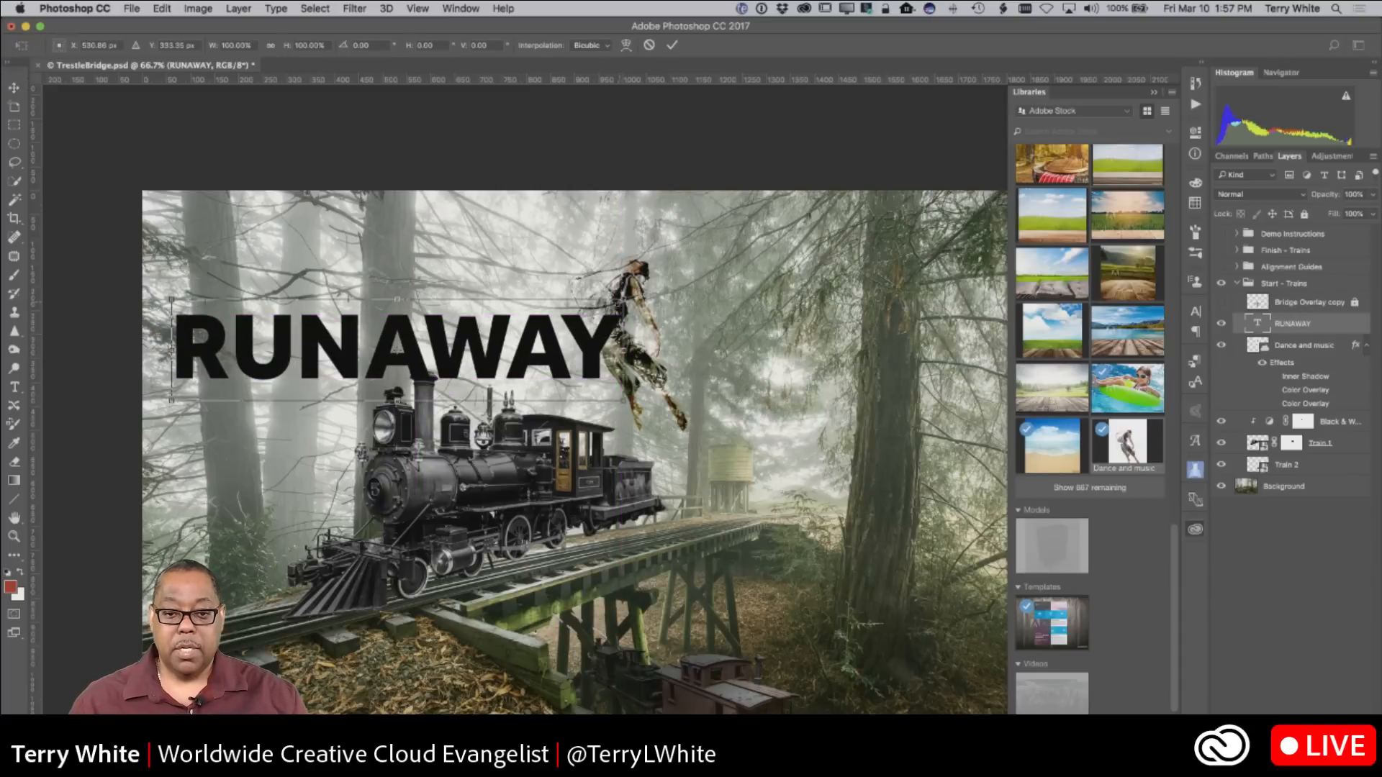
drag(620, 299, 577, 310)
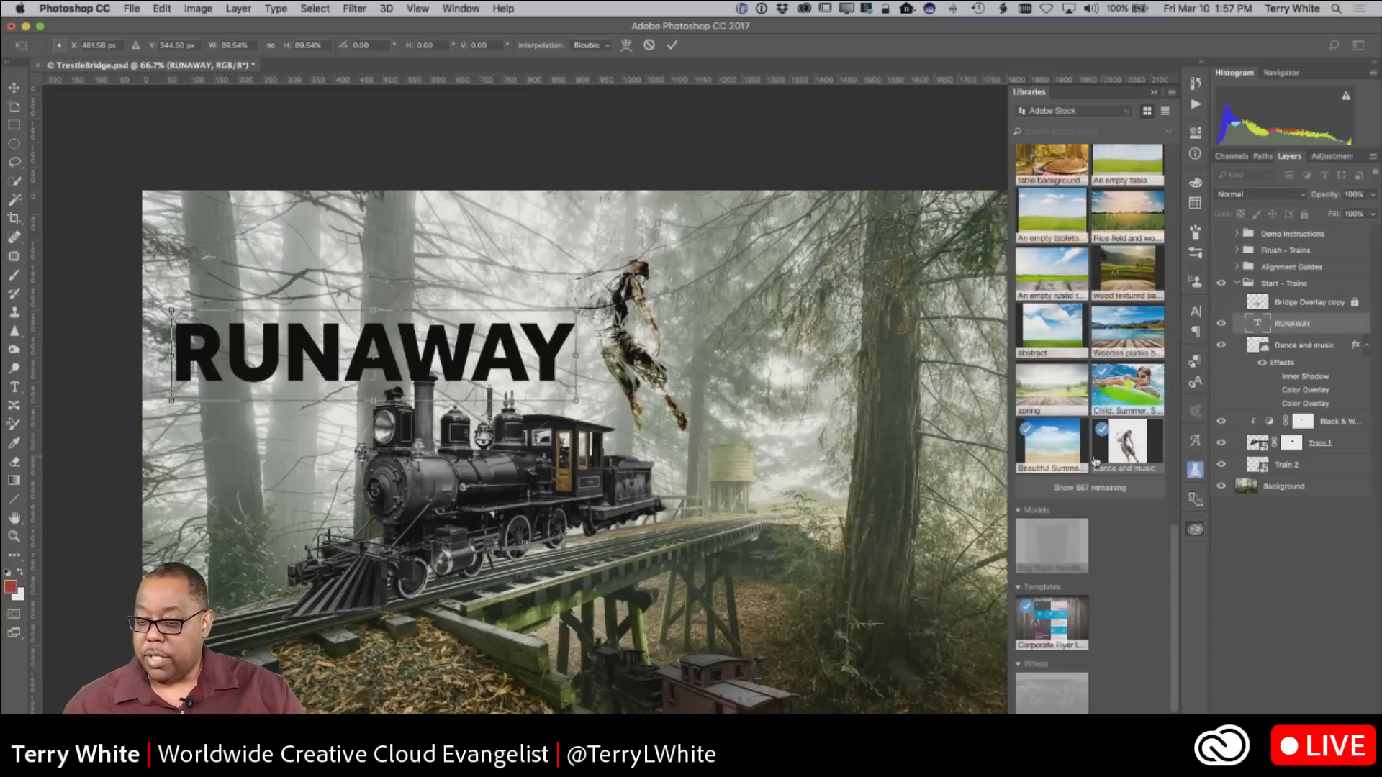
Step: Look through the Adobe Stock library's graphics and apply the RUNAWAY text's transform
scroll(1081, 461, up, 2)
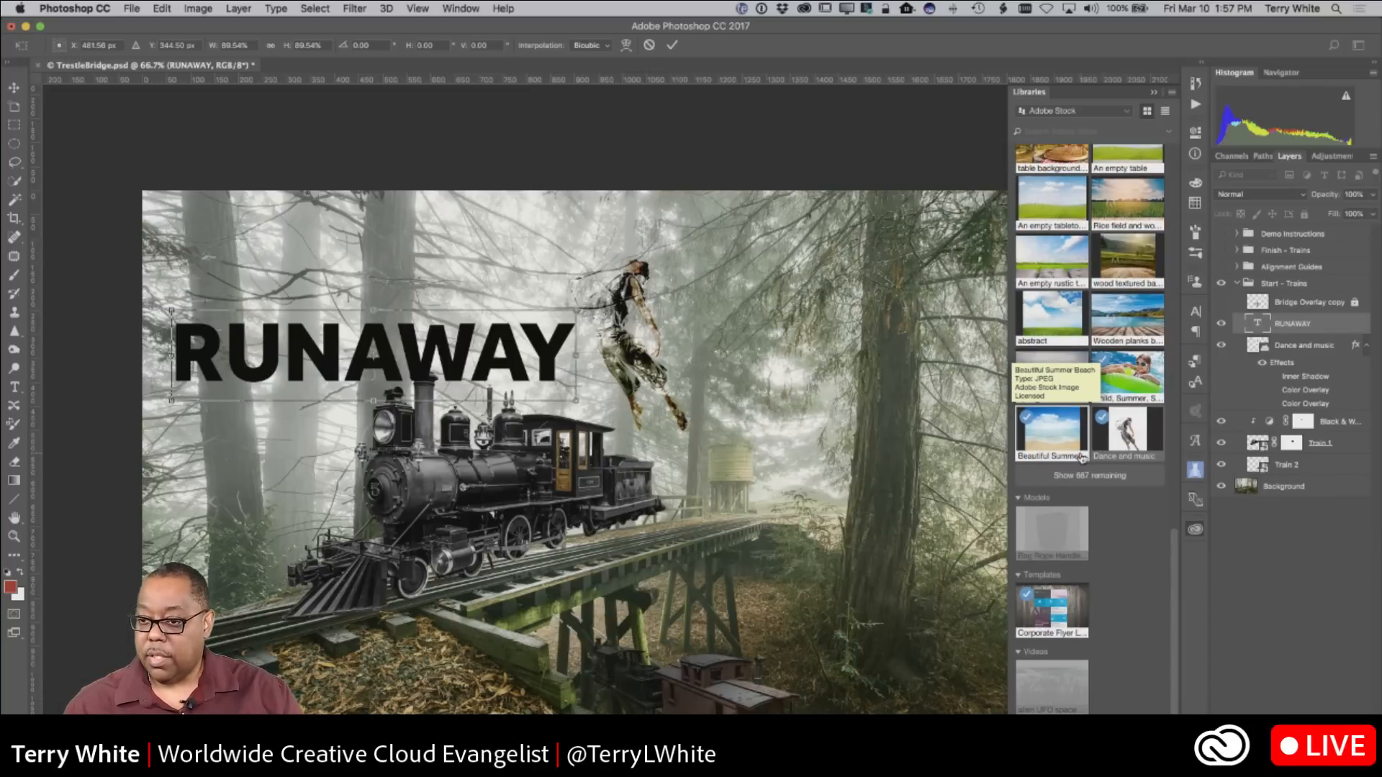
scroll(1082, 458, up, 10)
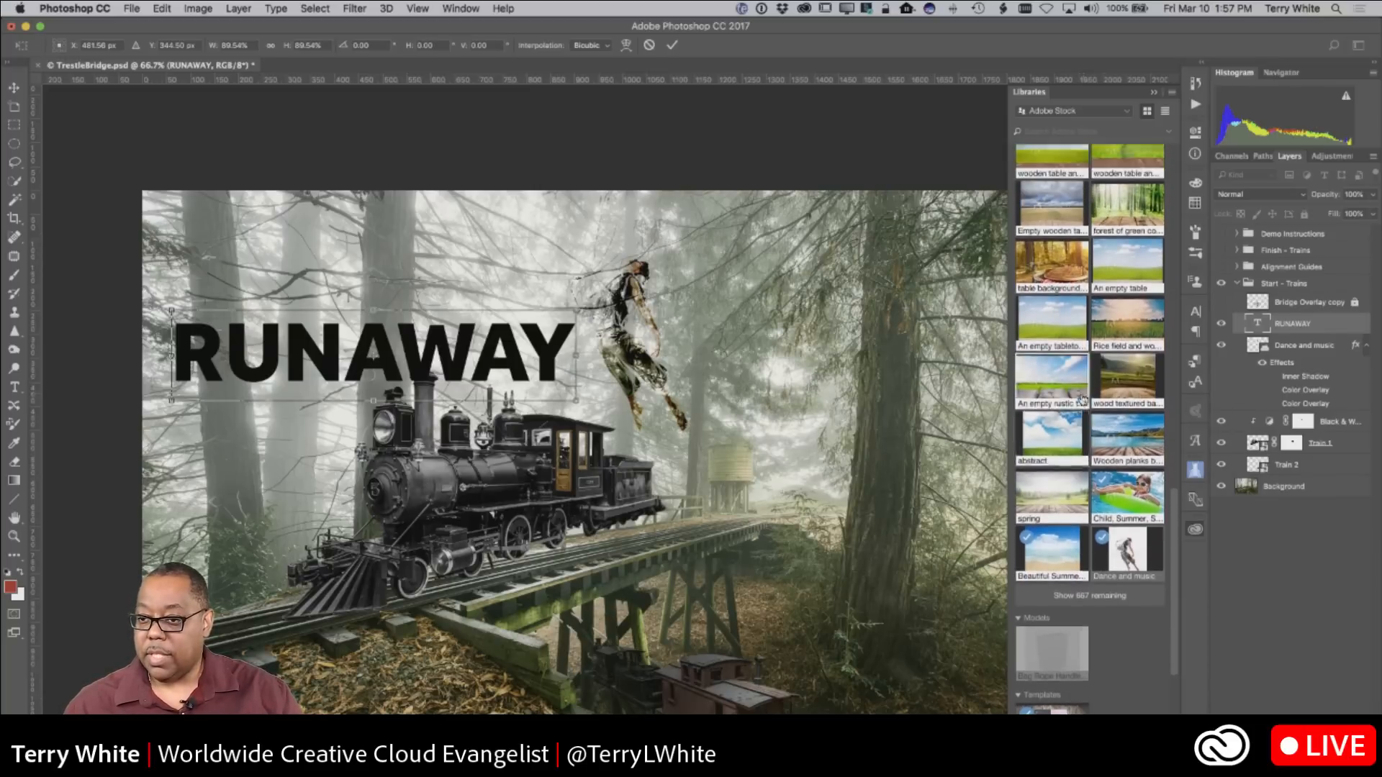
scroll(1083, 400, down, 2)
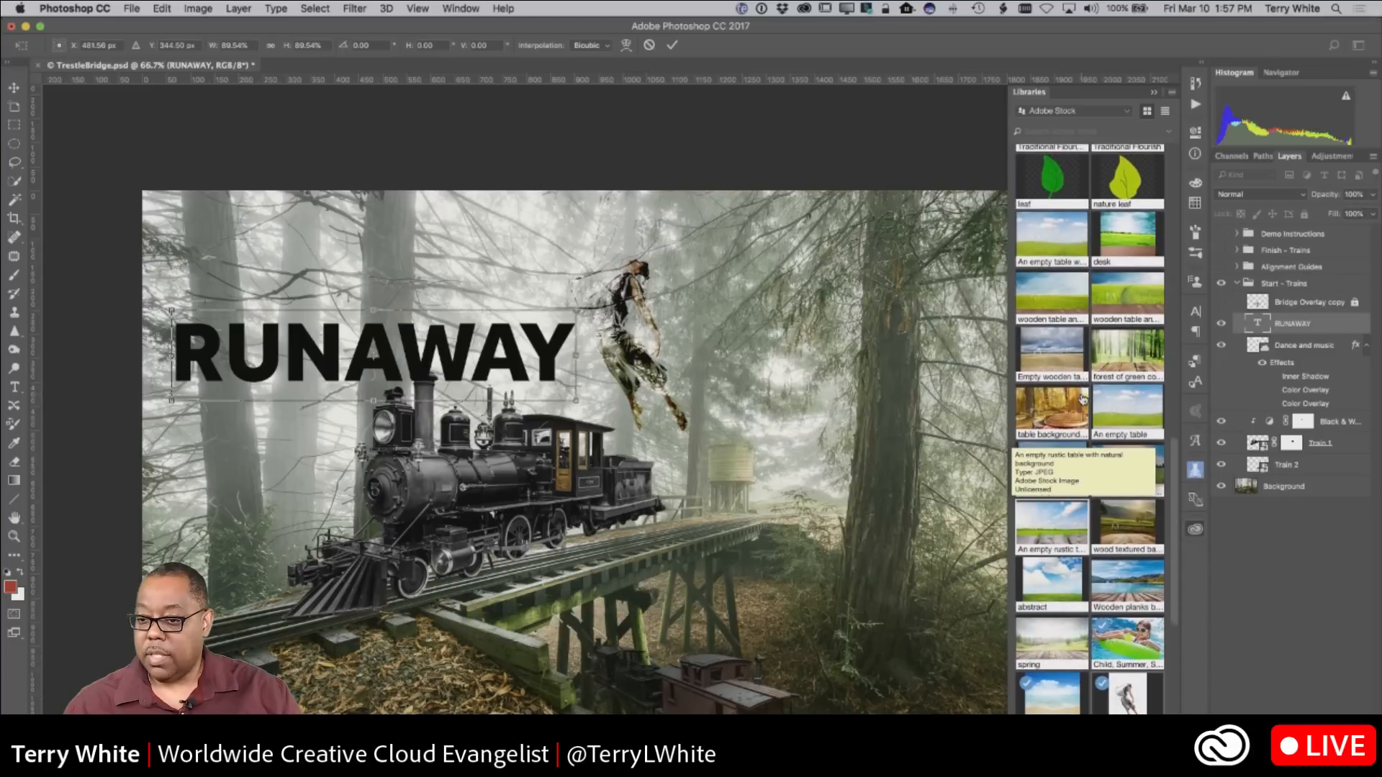
scroll(1083, 401, down, 3)
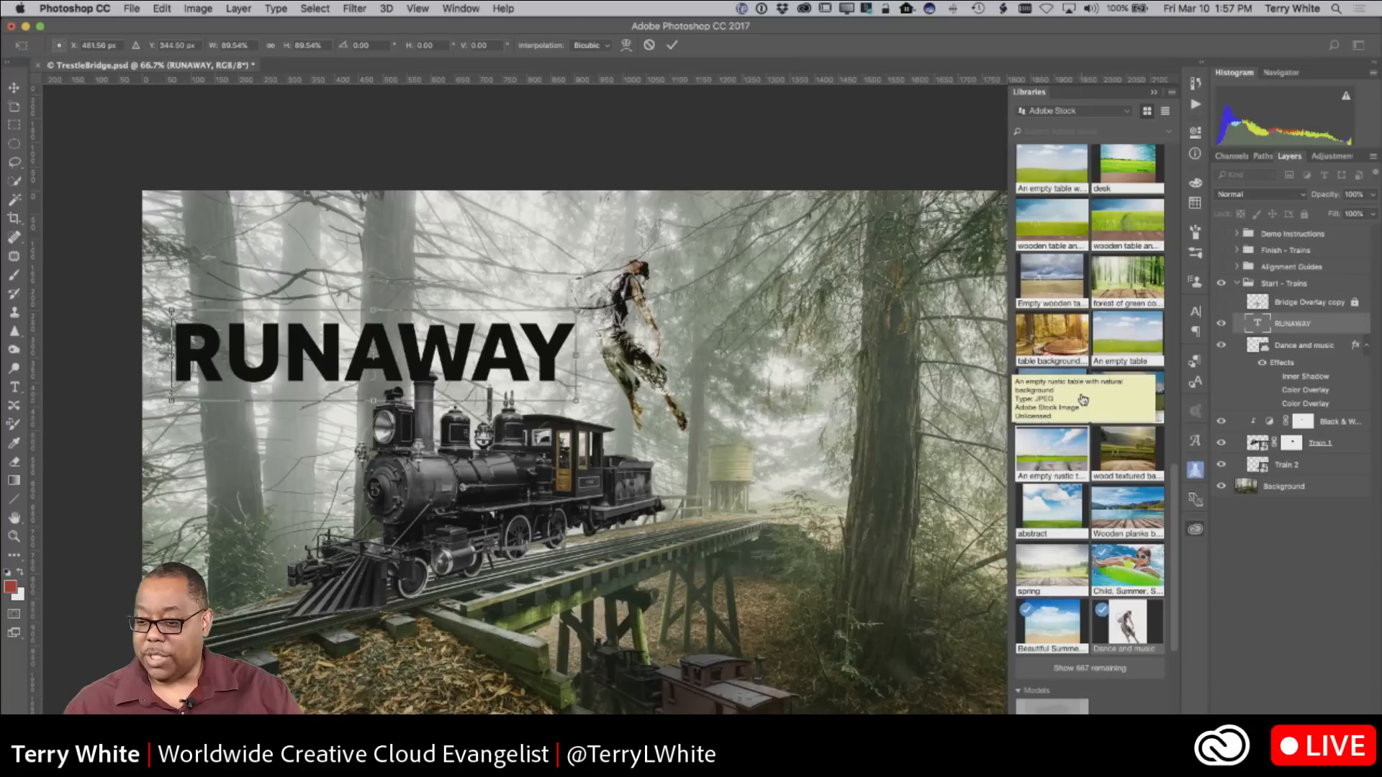
scroll(1083, 400, down, 1)
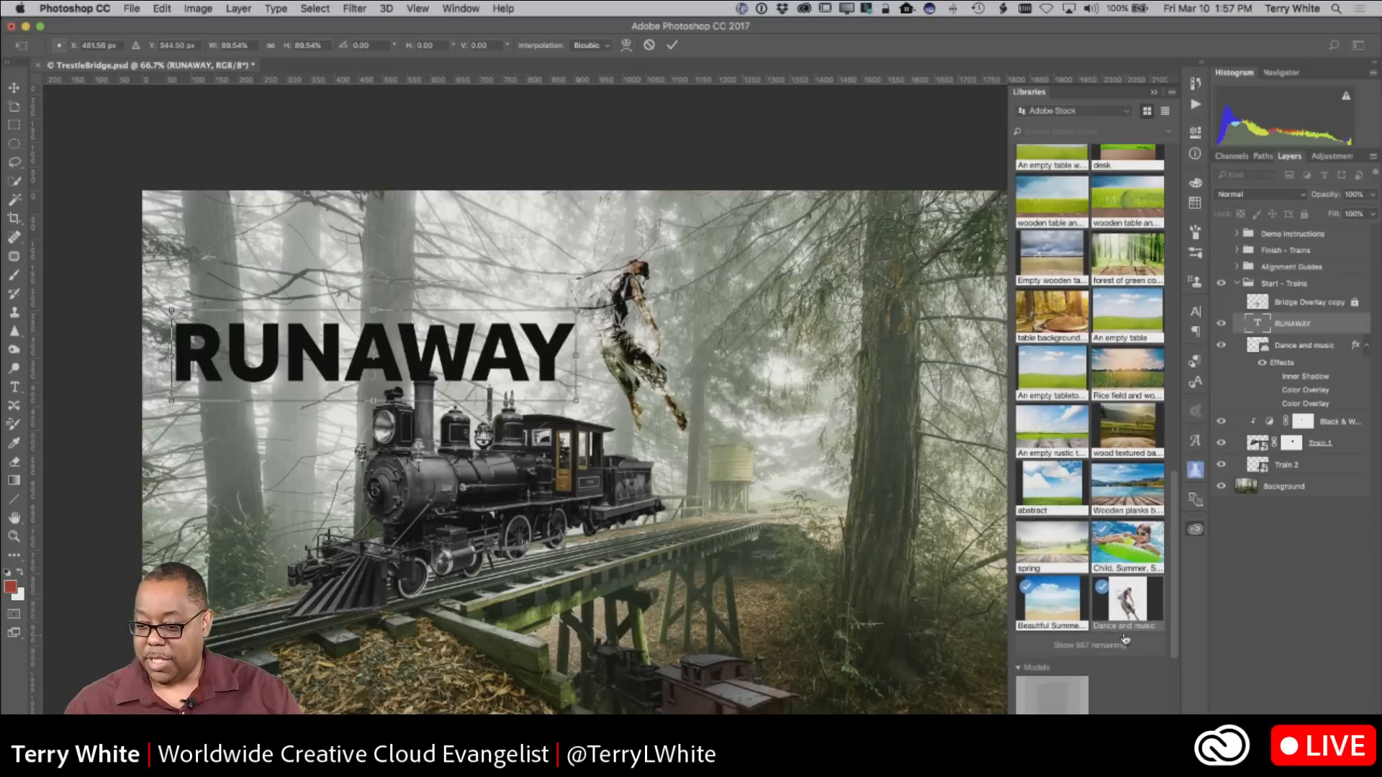
click(672, 45)
Step: Expand the Adobe Stock library's remaining graphics and look through them for a suitable image
scroll(1047, 703, down, 5)
click(1088, 537)
scroll(1098, 576, down, 10)
scroll(1101, 599, down, 10)
scroll(1102, 599, down, 15)
scroll(1094, 517, up, 12)
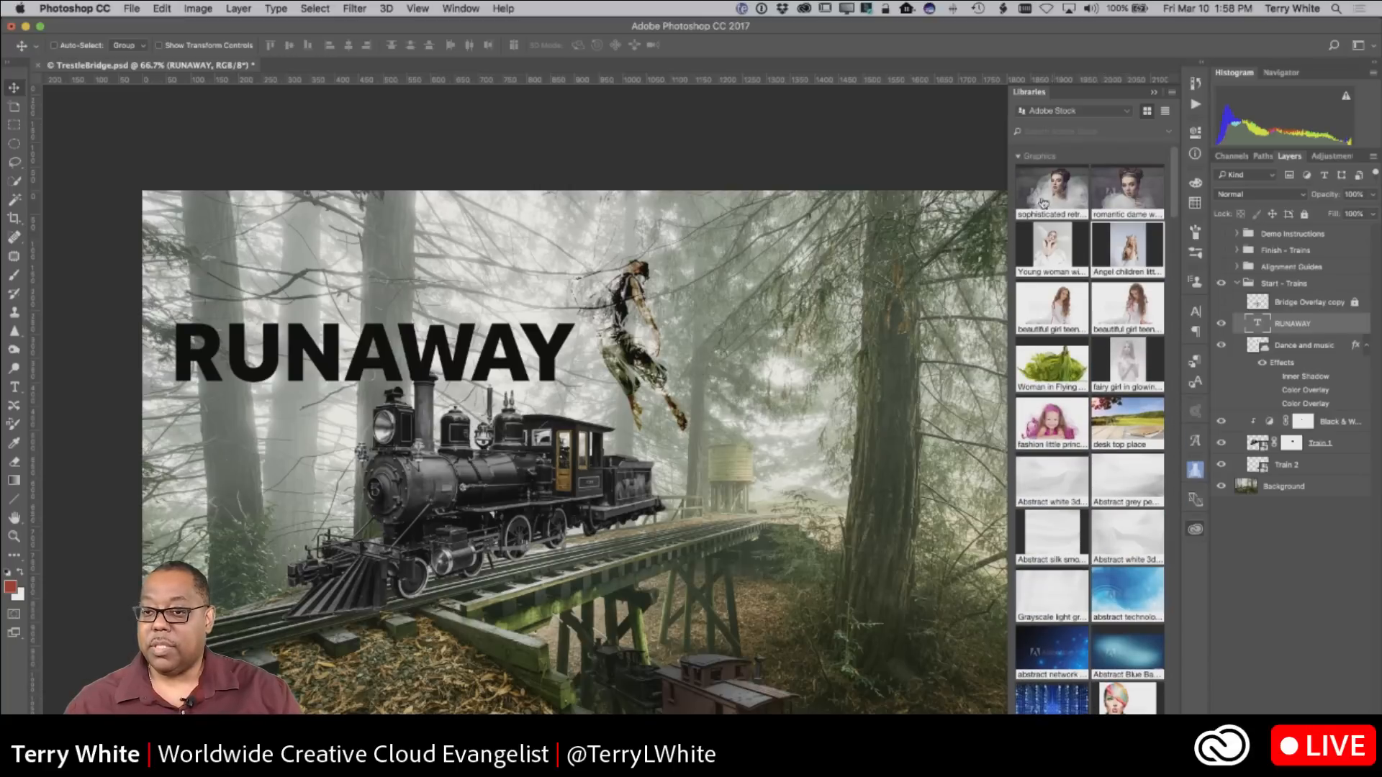
Step: Search Adobe Stock for "forrest", limit the results to photos, and look for a woodland picture
click(1042, 133)
text(torc)
text(s)
key(BackSpace)
key(BackSpace)
text(rest)
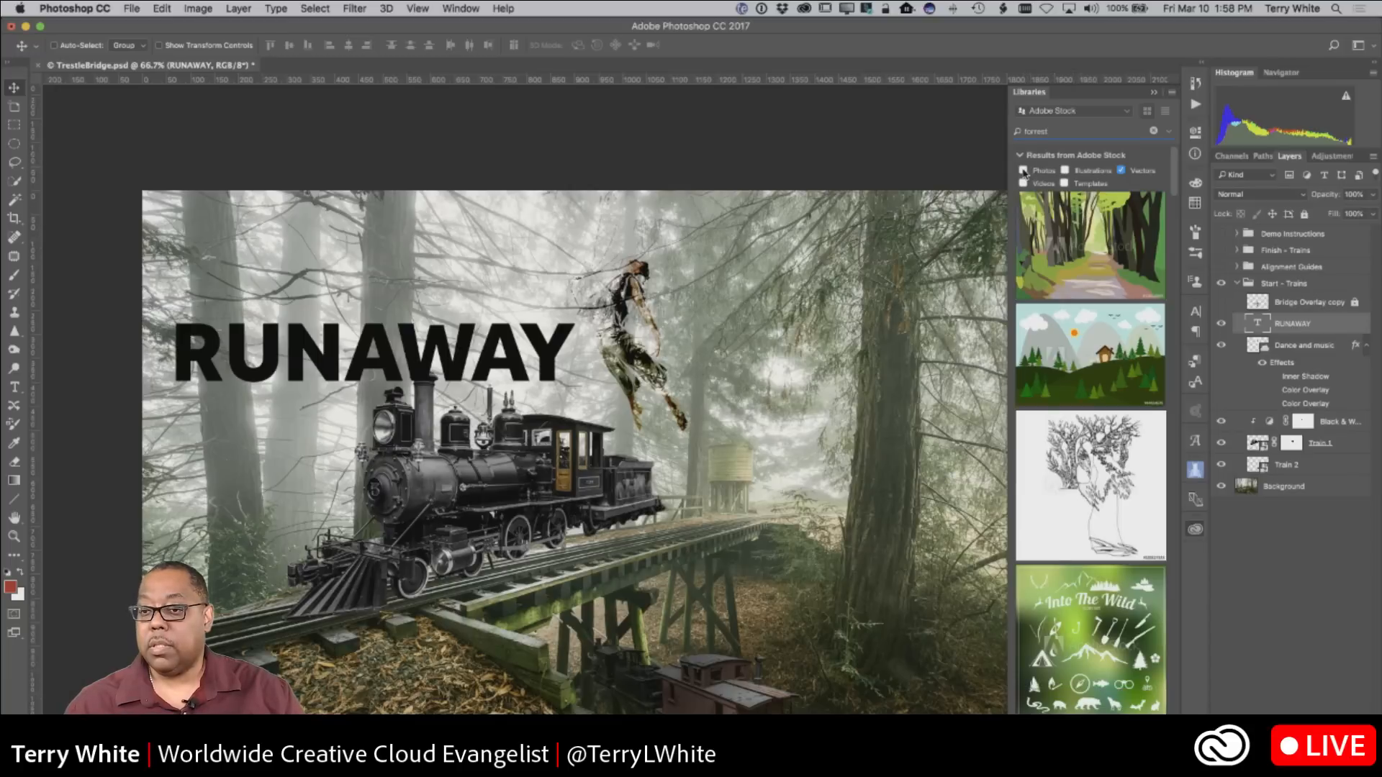
click(1024, 171)
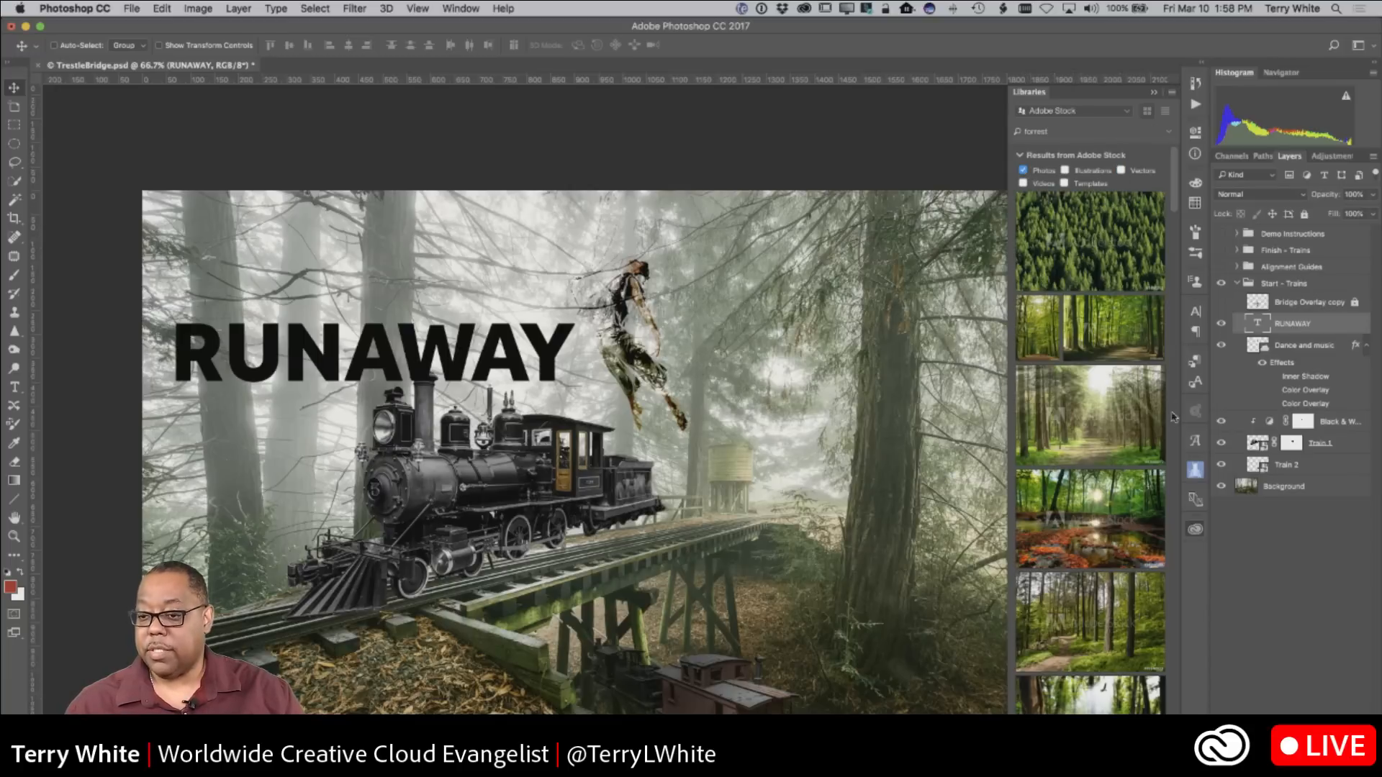
scroll(1144, 428, down, 3)
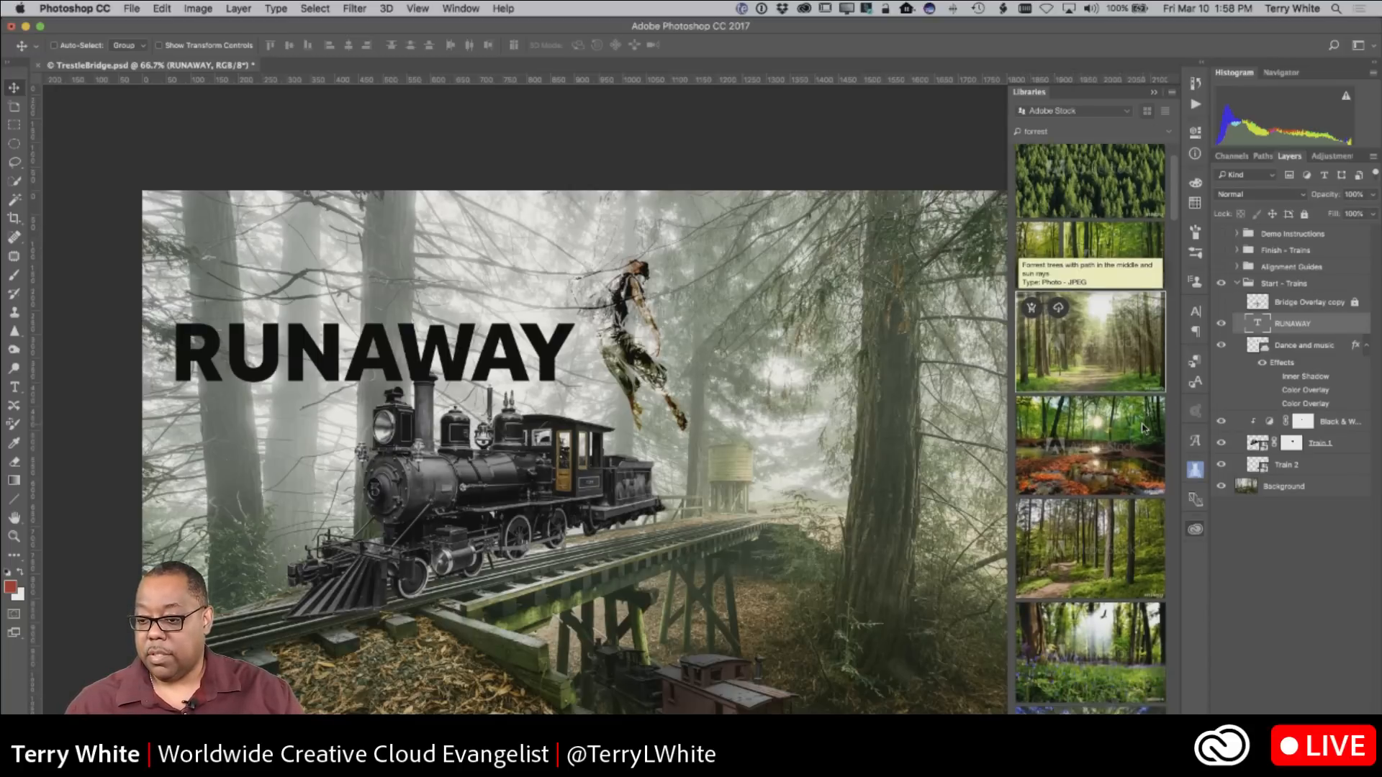
scroll(1144, 427, down, 3)
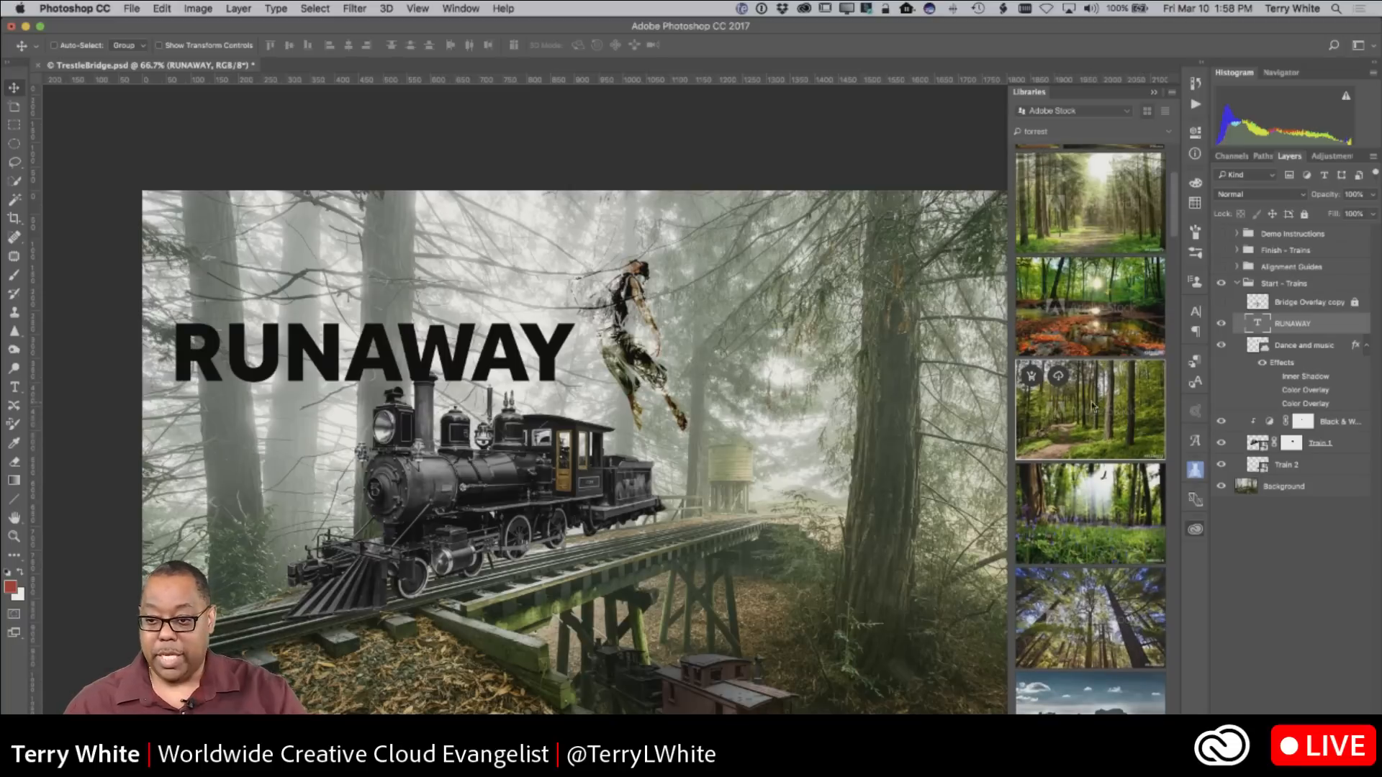
Step: Place the Forrest Trail stock photo over the RUNAWAY text as a new layer at 100% scale
drag(502, 398, 427, 369)
mouse_move(539, 418)
mouse_down()
mouse_move(576, 446)
mouse_move(605, 432)
mouse_move(530, 430)
mouse_up()
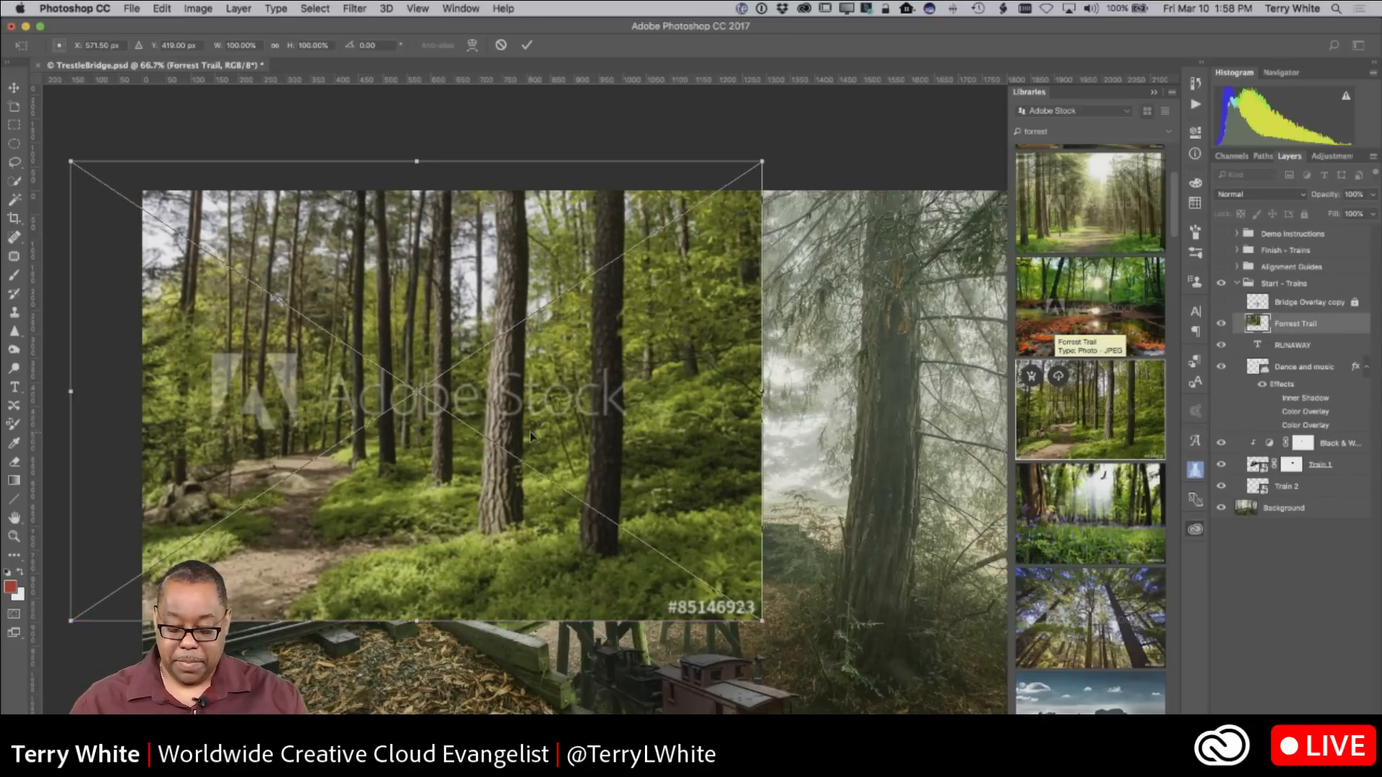
key(Return)
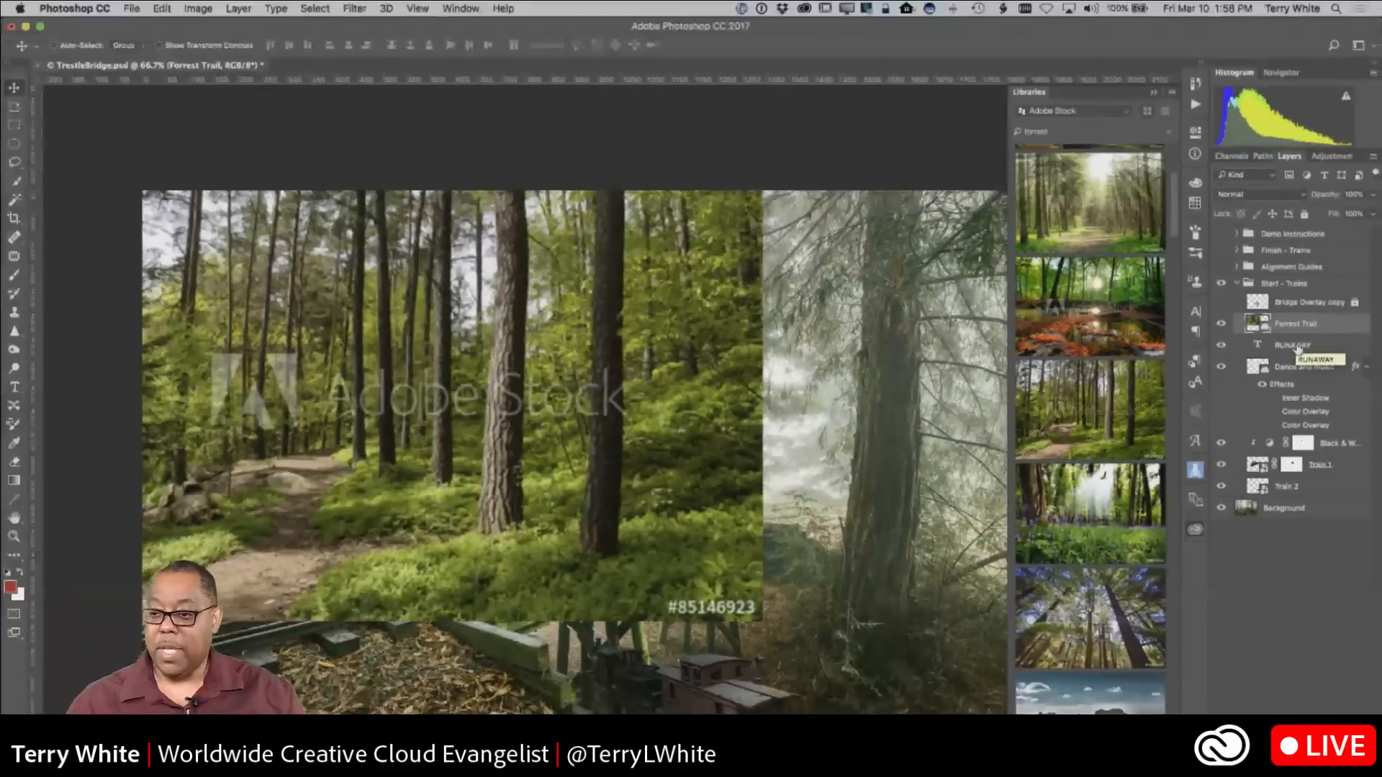
Step: Clip the Forrest Trail photo to the RUNAWAY text layer and shift the photo within the letters
drag(1301, 336, 1302, 327)
alt+click(1303, 328)
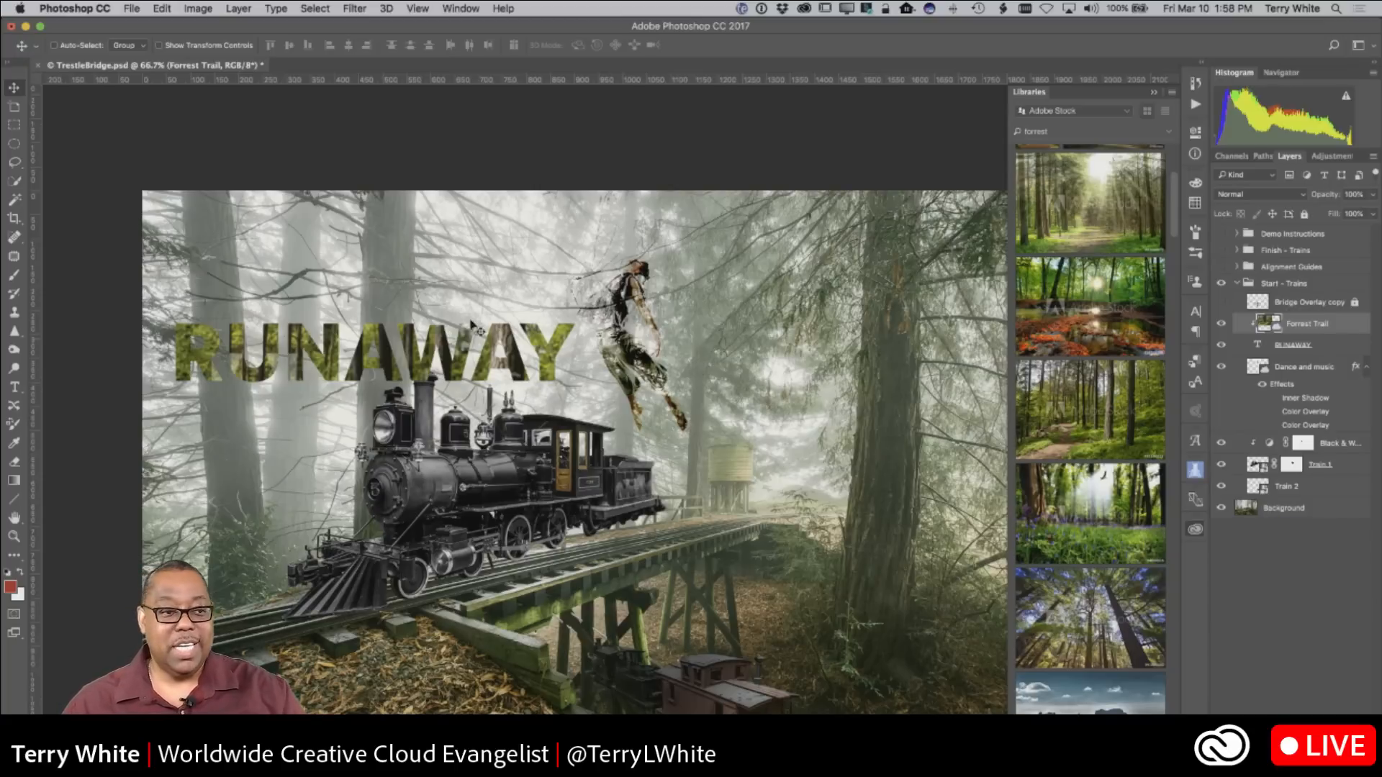
drag(504, 361, 375, 373)
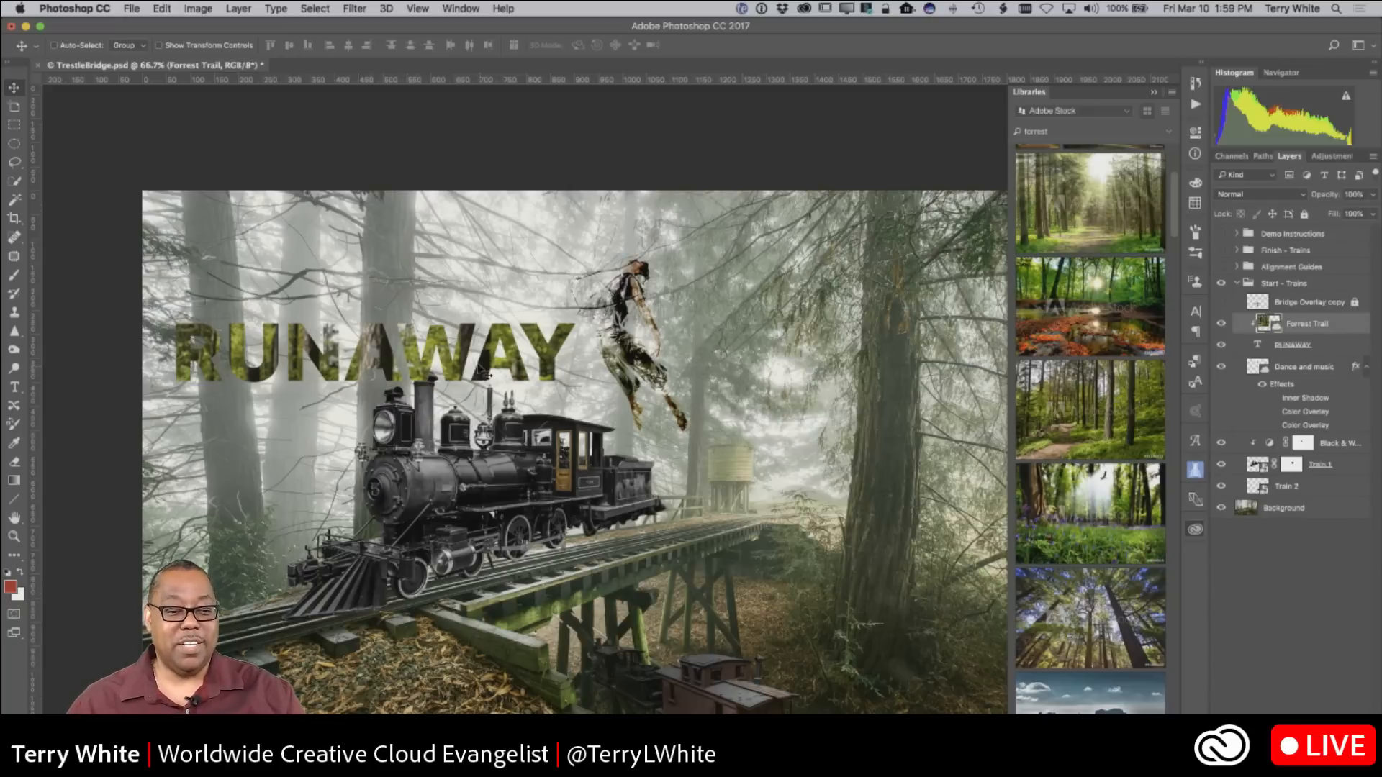
Step: Replace the word RUNAWAY in the clipped text layer with "TRAIN"
click(14, 387)
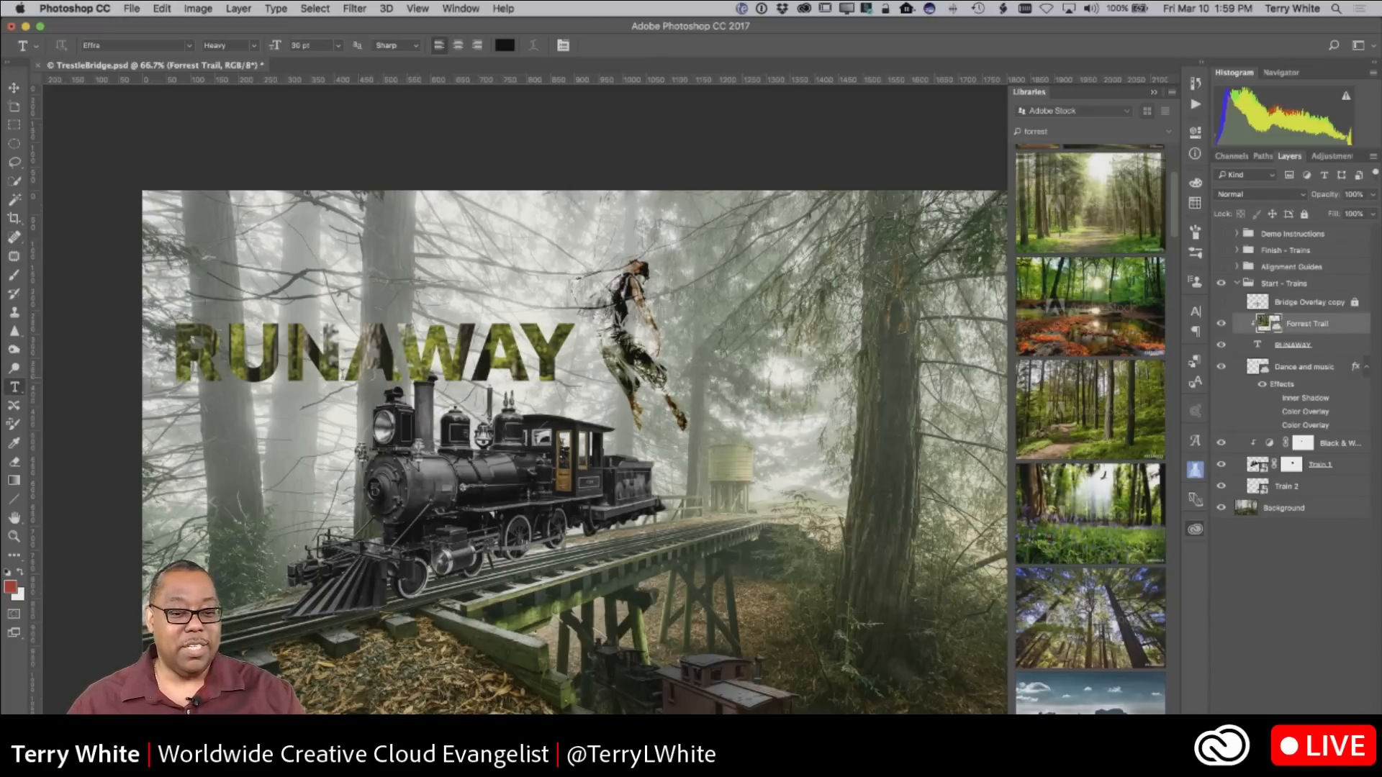
click(1345, 347)
click(468, 350)
double_click(523, 351)
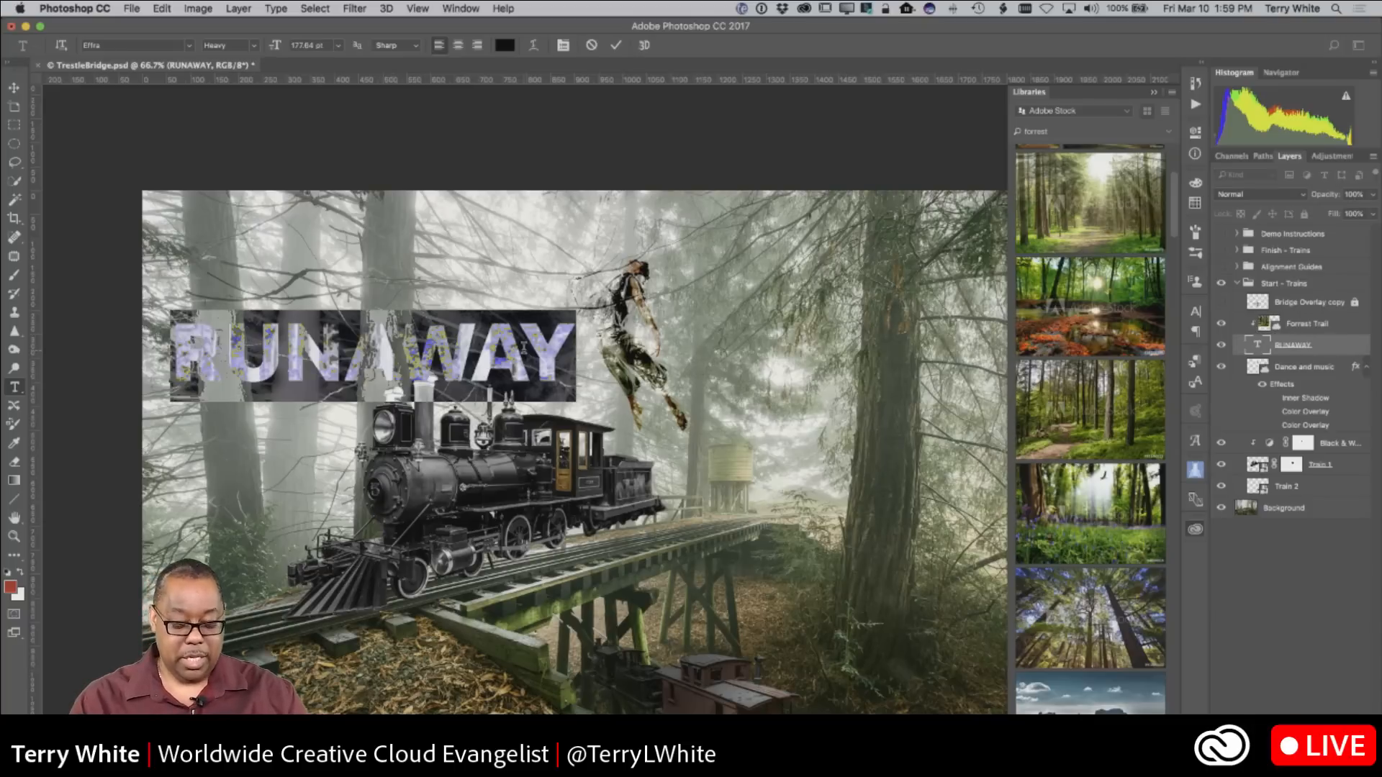
text(TRAIN)
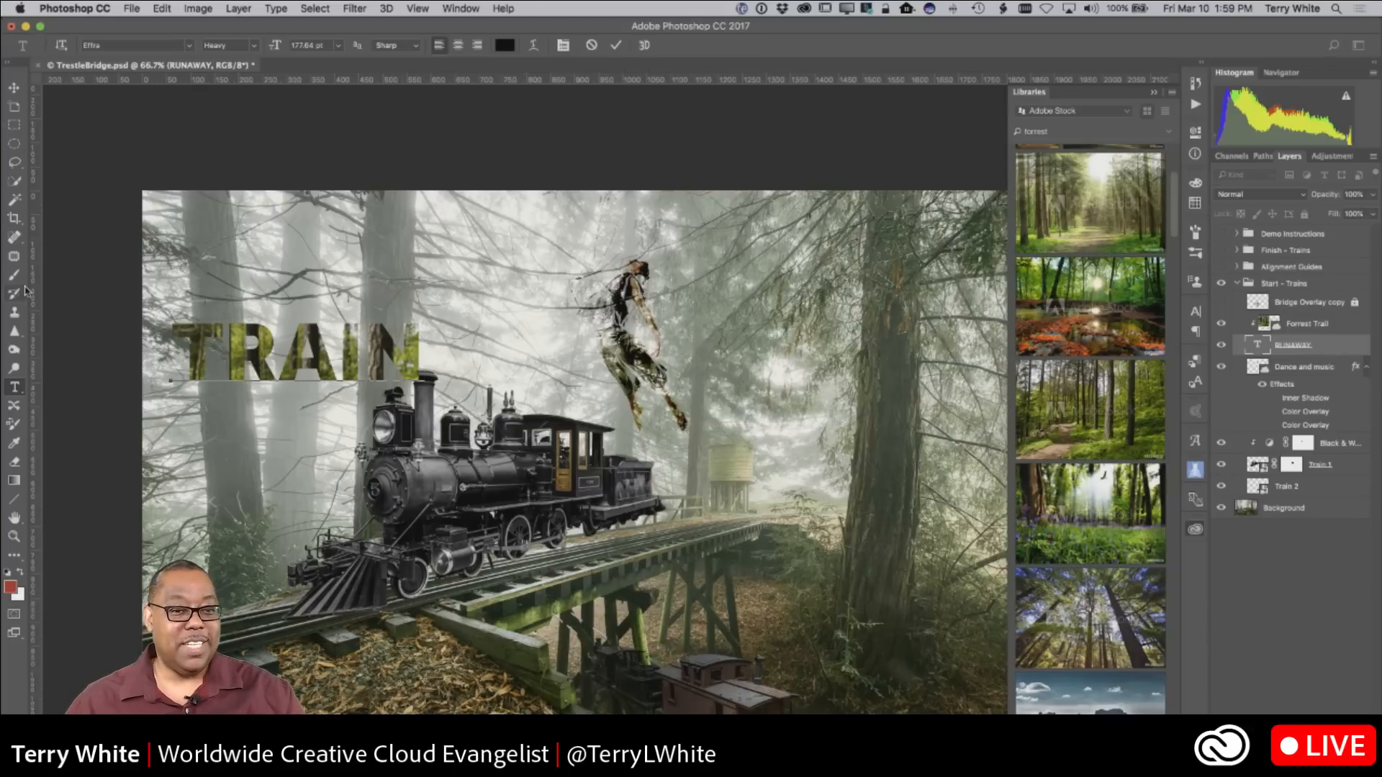
click(616, 44)
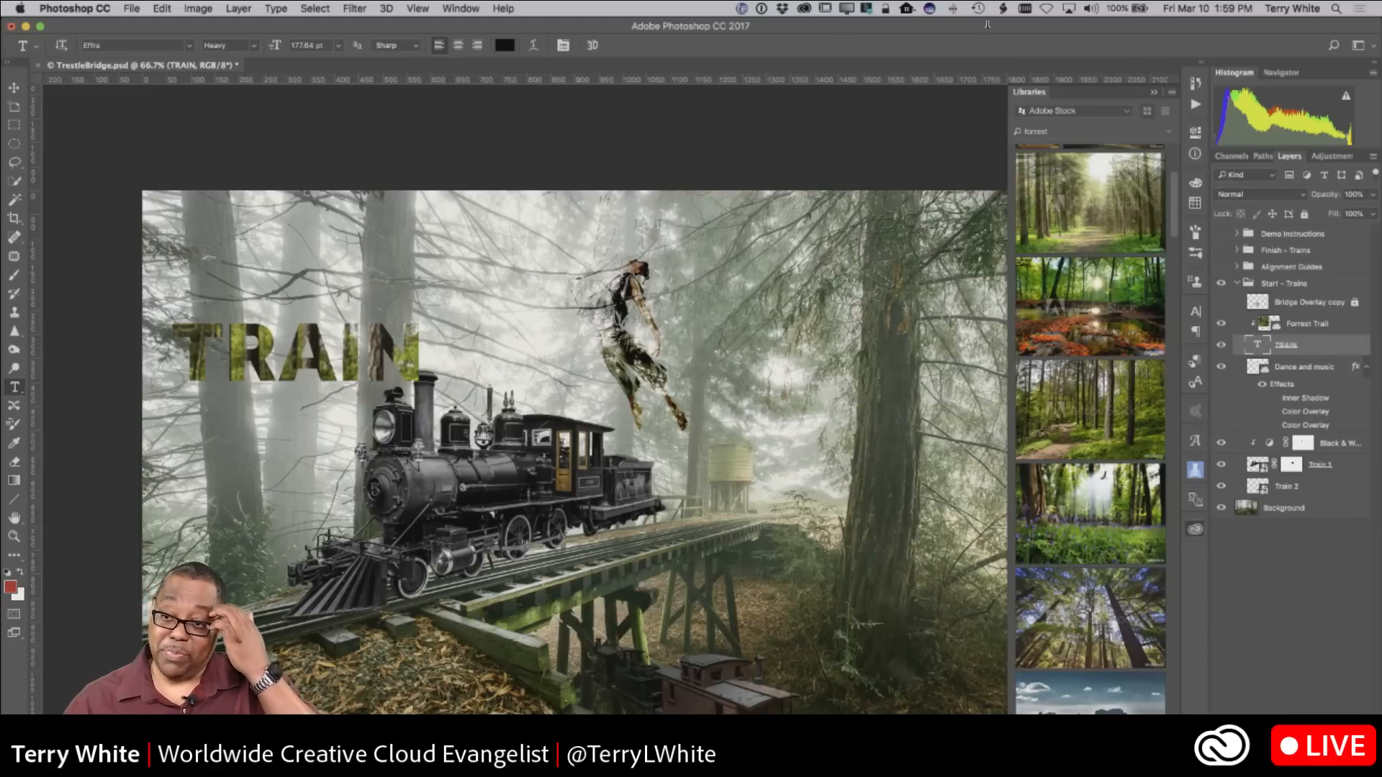
Step: Hide the libraries and scale the TRAIN text up to about 158.4% with Free Transform, ending just before the dancer
click(1153, 93)
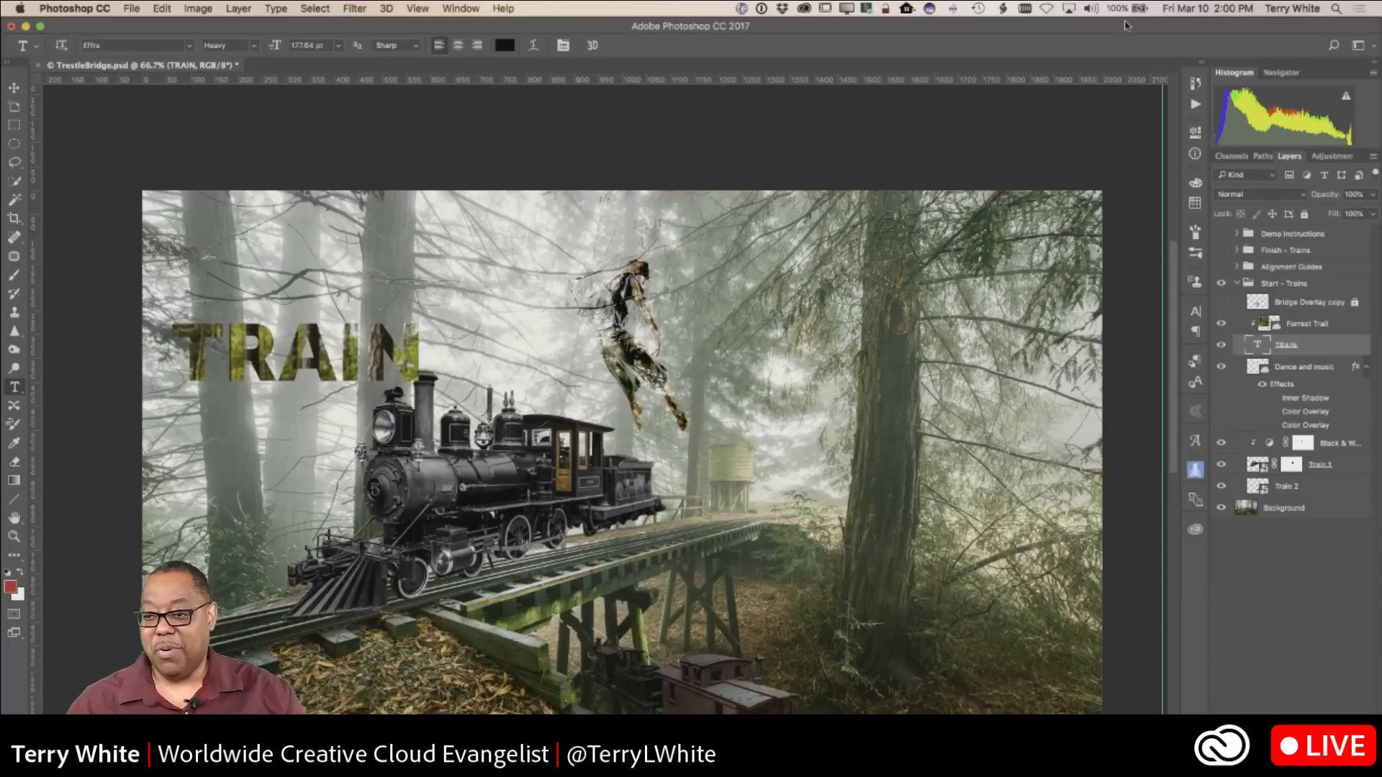
key(super+t)
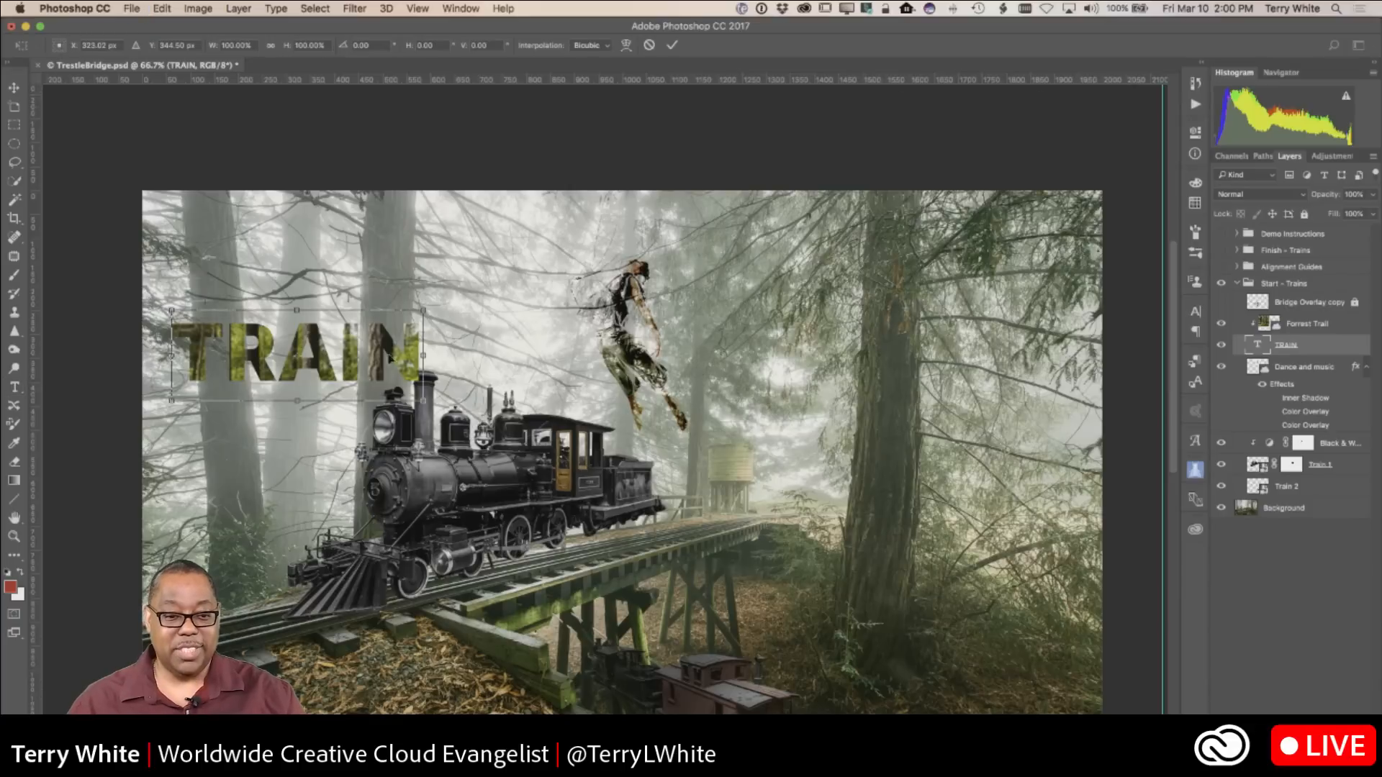
drag(426, 307, 567, 243)
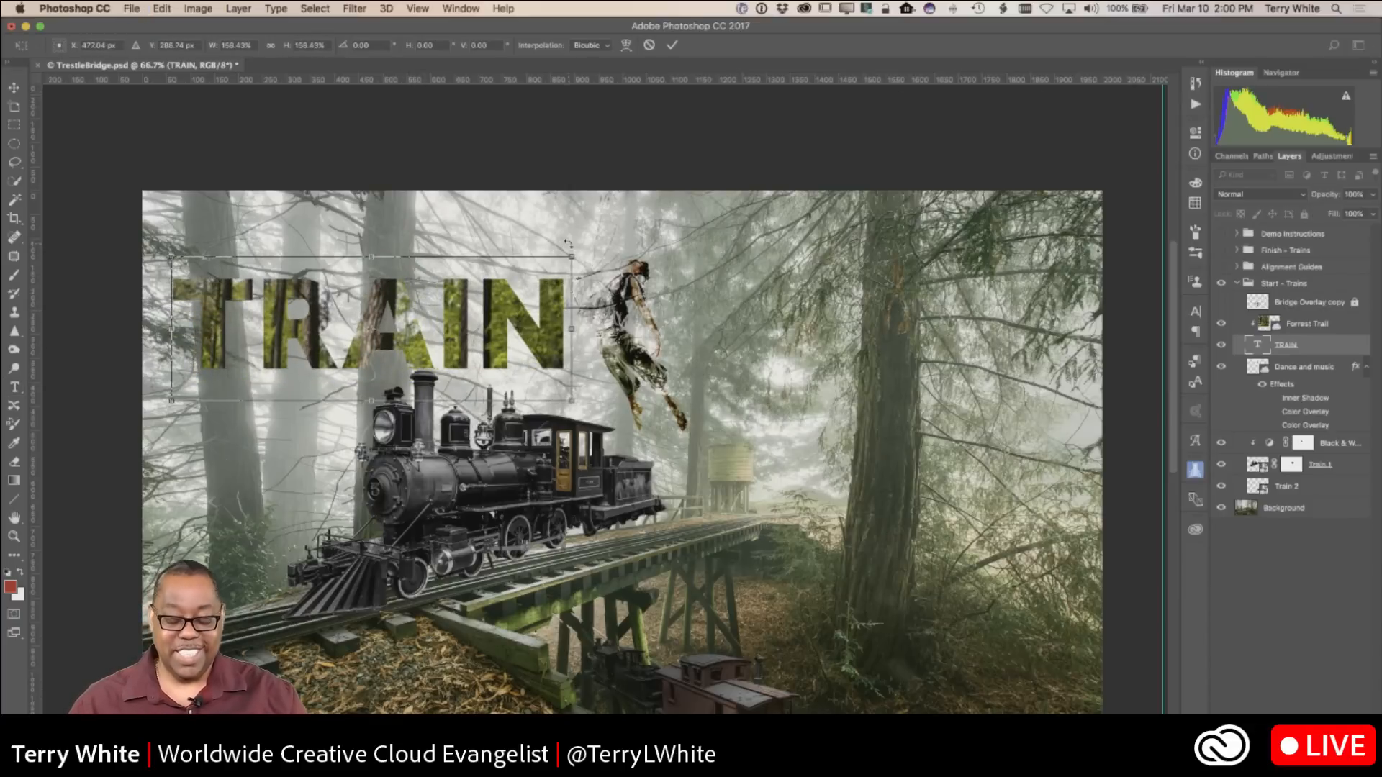
key(Return)
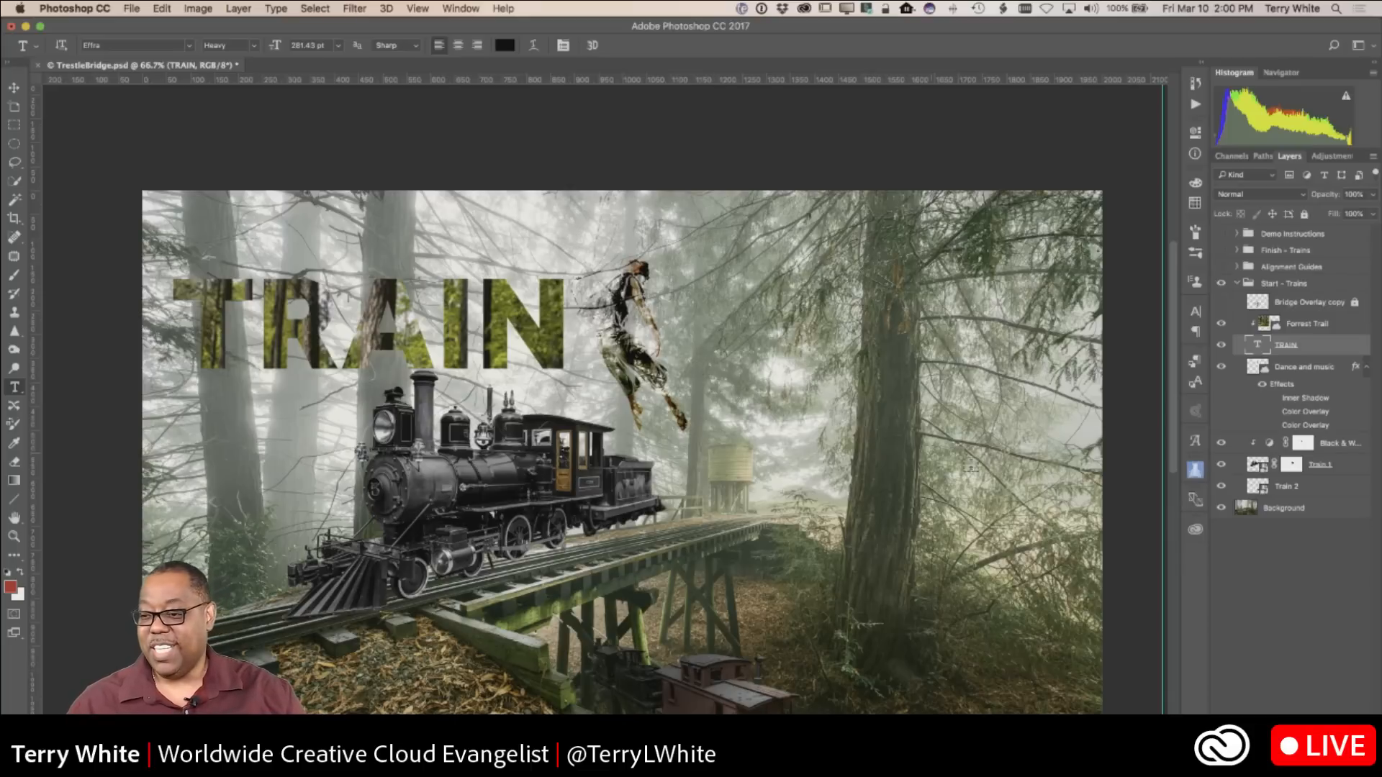
Step: Move the Inner Shadow effect from the Dance and music layer to the TRAIN layer, and copy it back to the dancer
click(1307, 407)
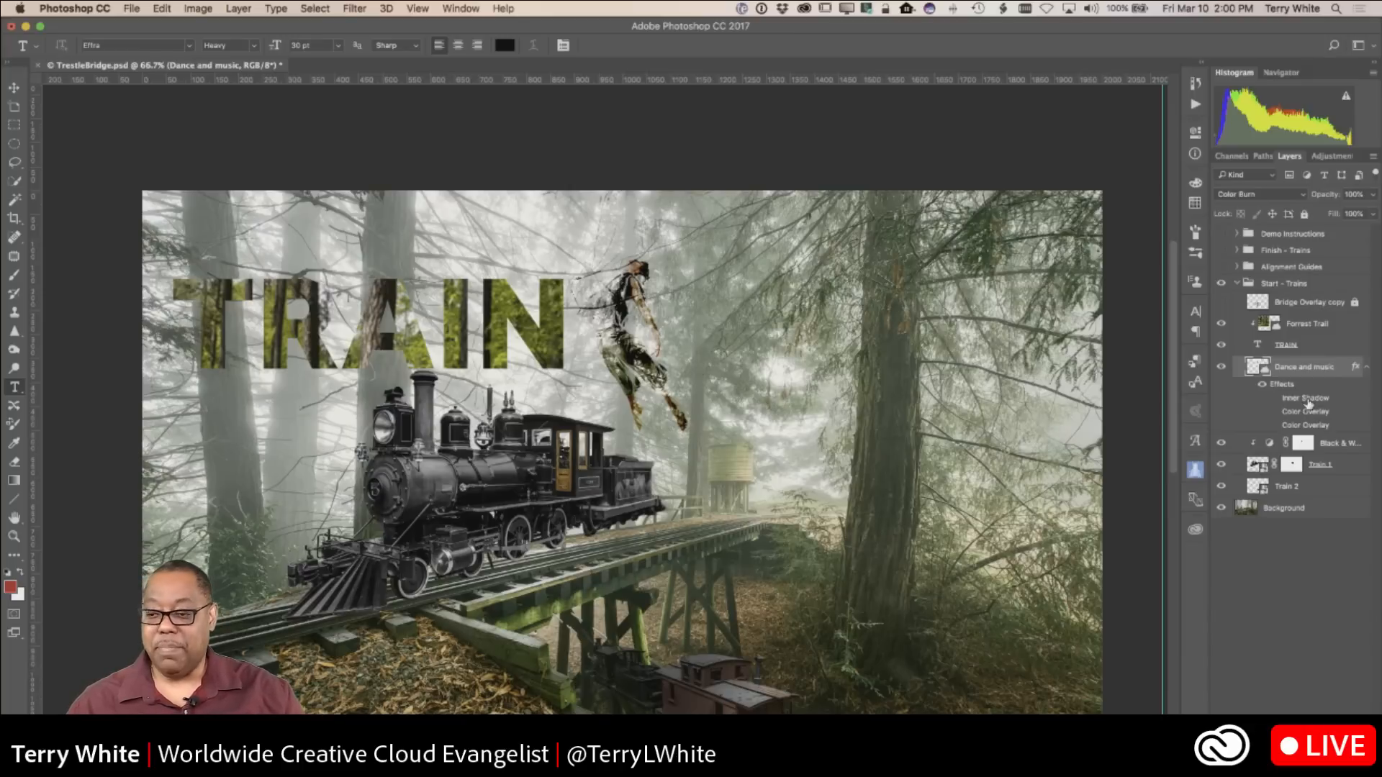
drag(1309, 404, 1303, 344)
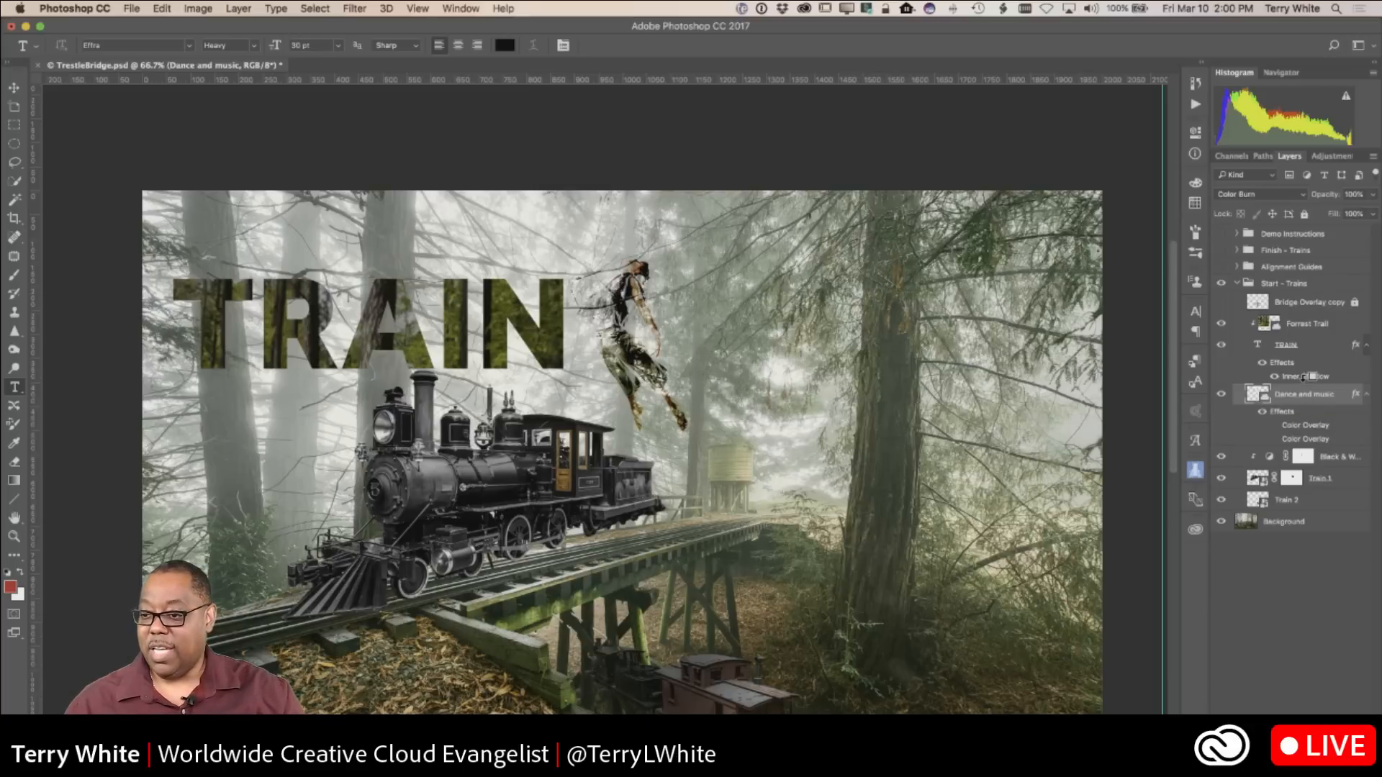
drag(1302, 377, 1308, 432)
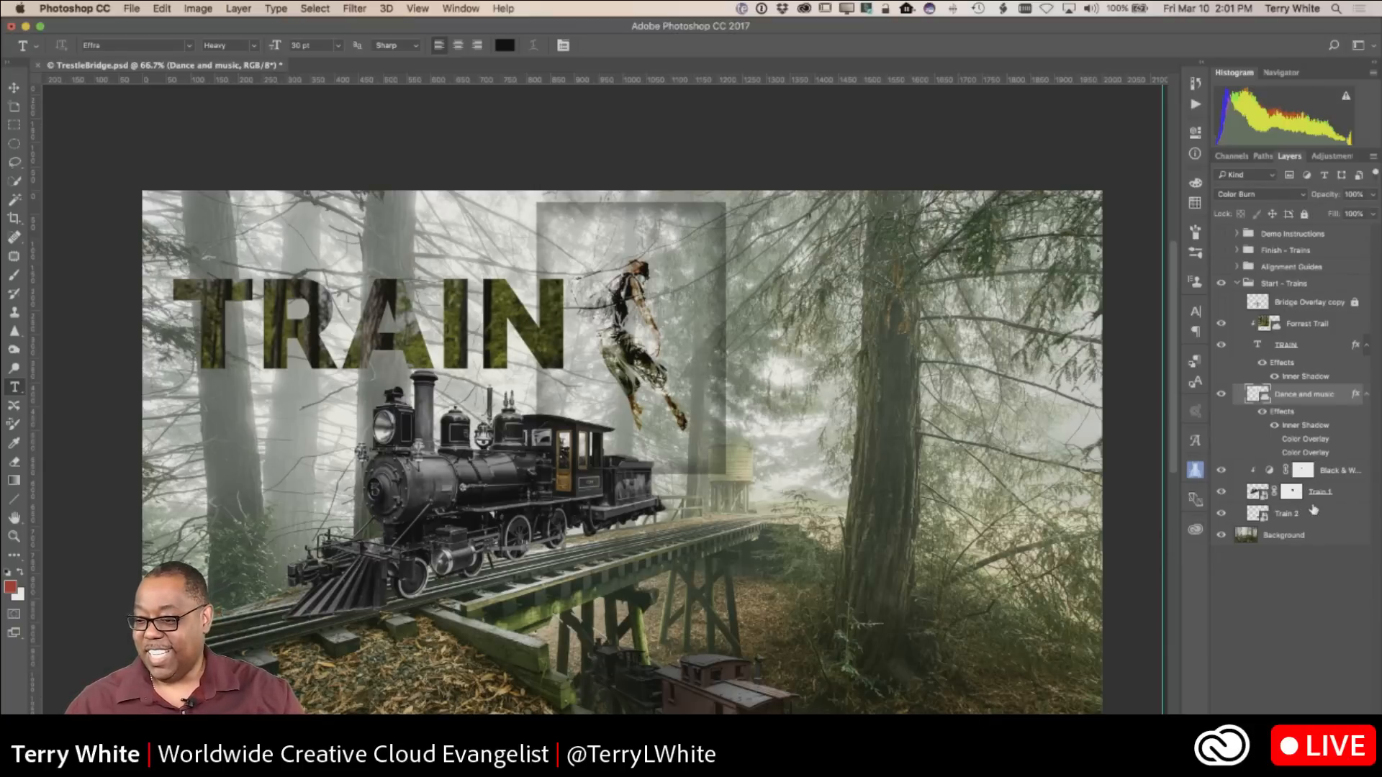
Step: Start a Perspective Warp on the Train 1 layer and draw two quads over the locomotive's side and front, joined along a shared edge
click(1351, 497)
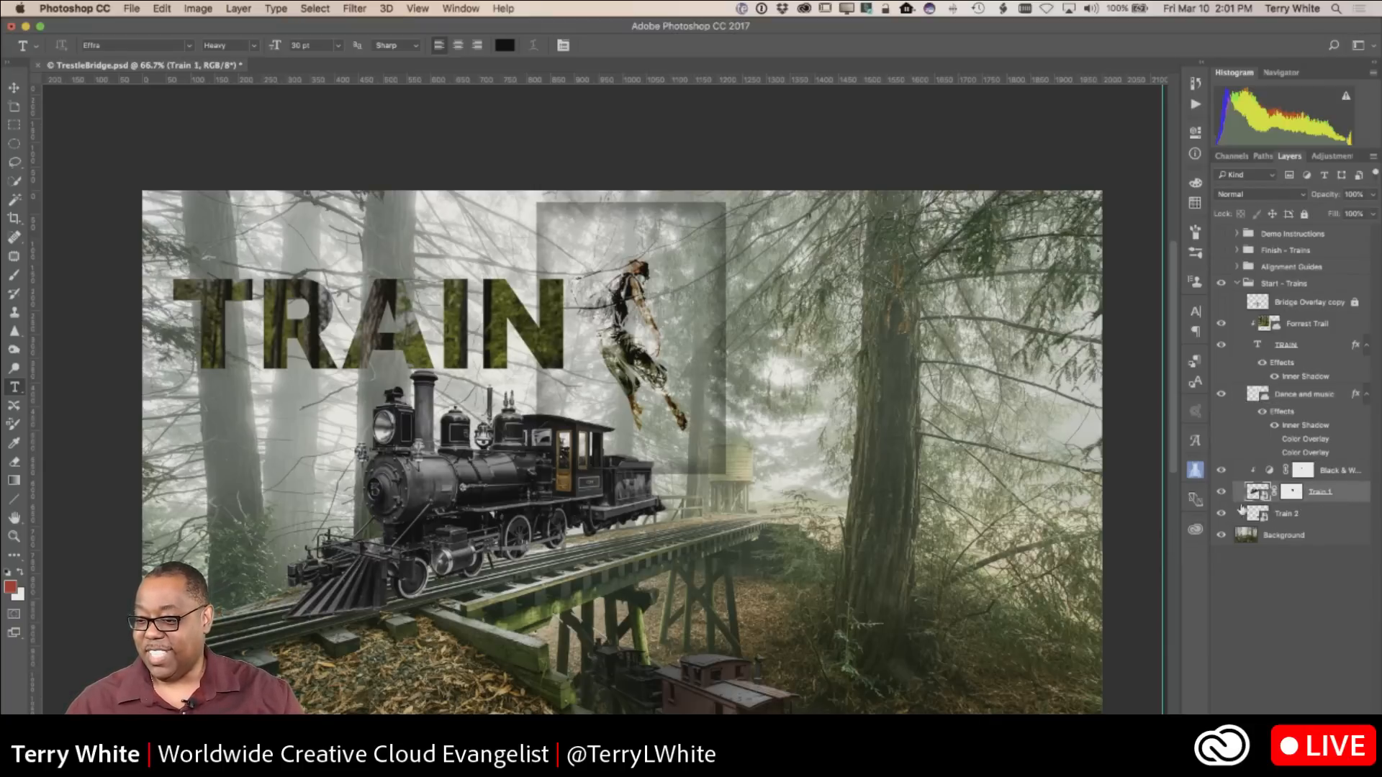
click(159, 8)
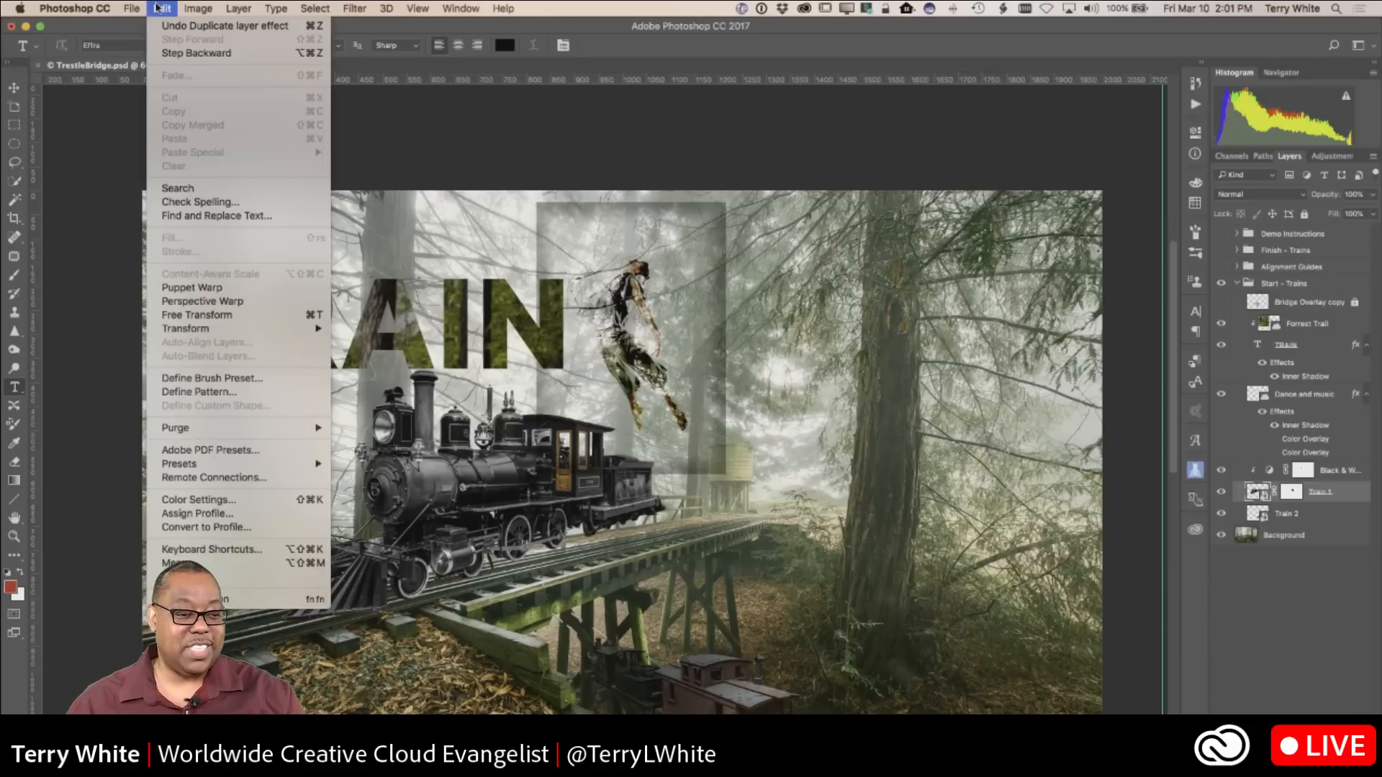
click(203, 300)
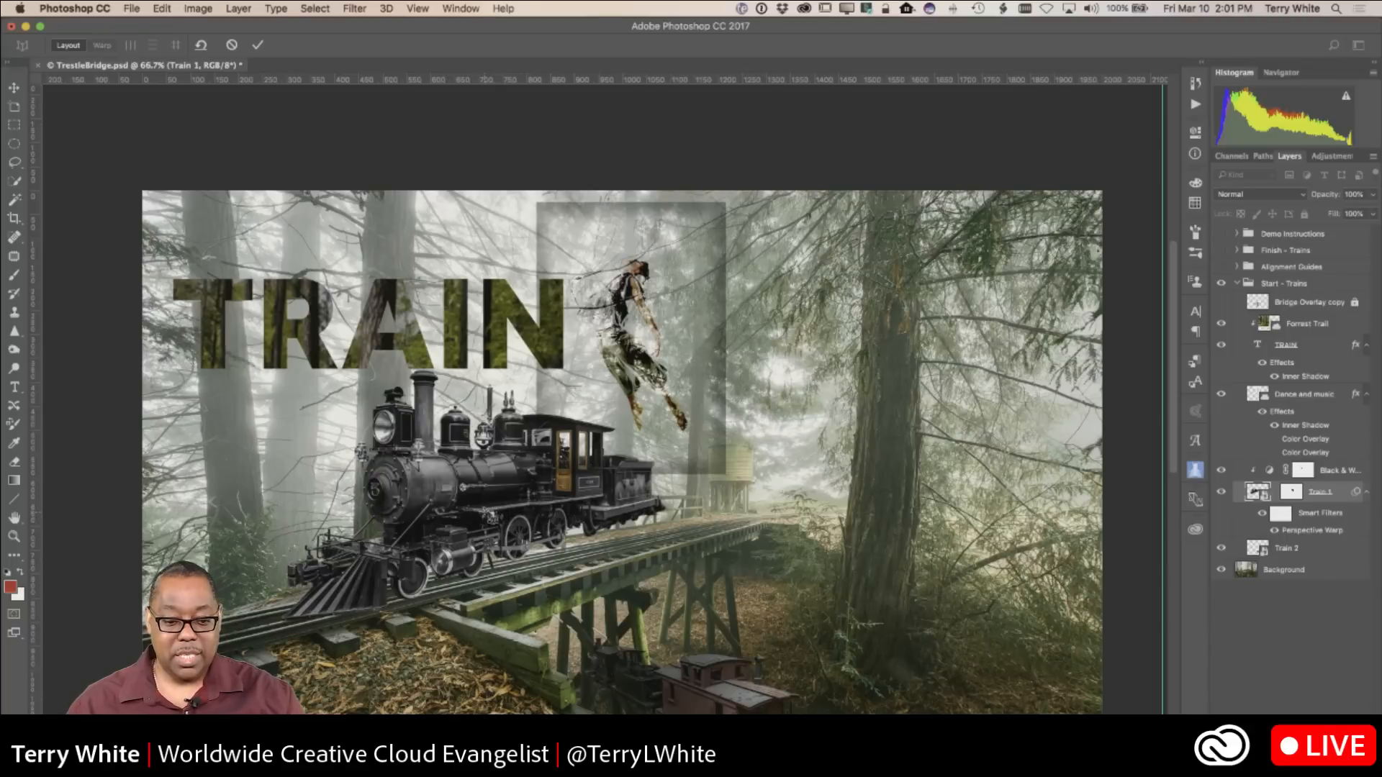
drag(482, 515, 650, 381)
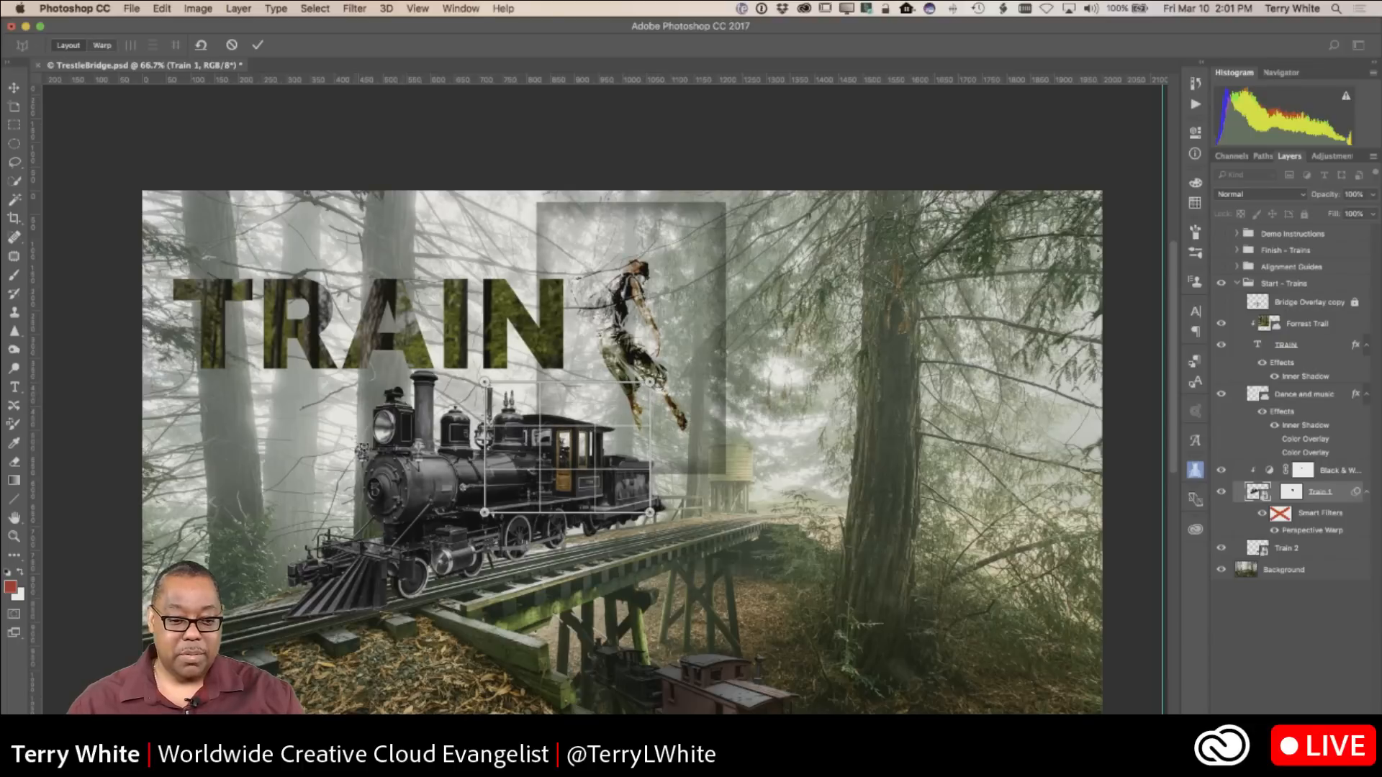
drag(346, 394, 412, 582)
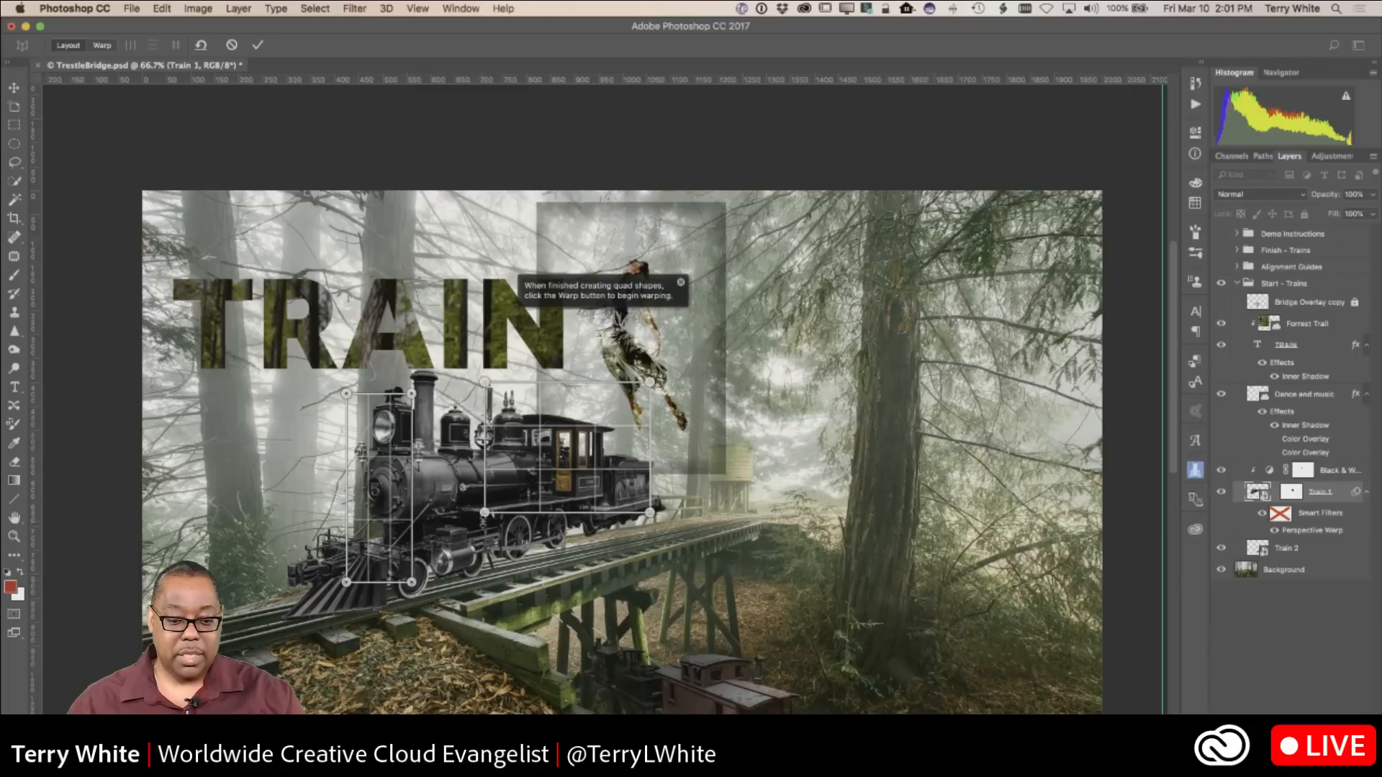
drag(484, 514, 412, 581)
drag(484, 382, 414, 385)
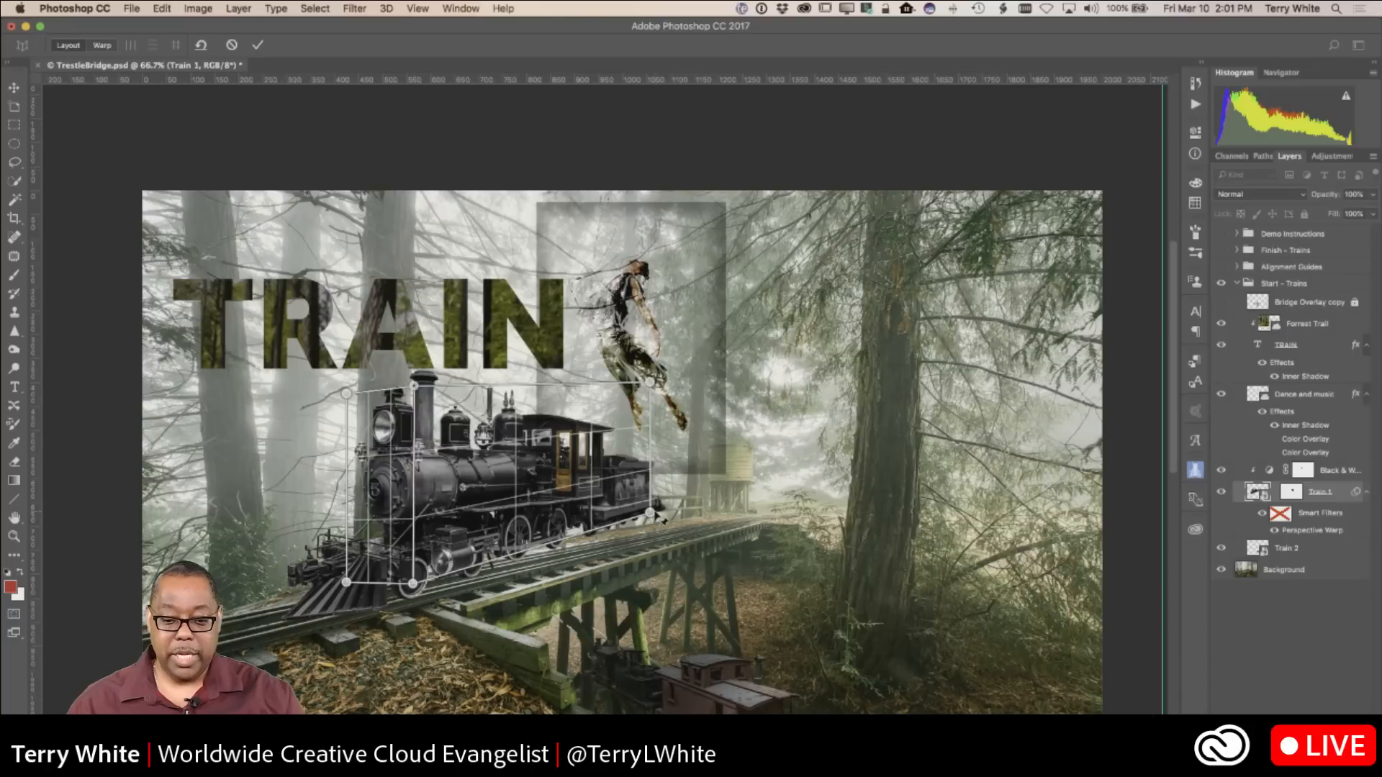
Step: Fit the corners of the two Perspective Warp quads to the locomotive's side and front, reaching the tender's rear and the cowcatcher
drag(656, 515, 667, 510)
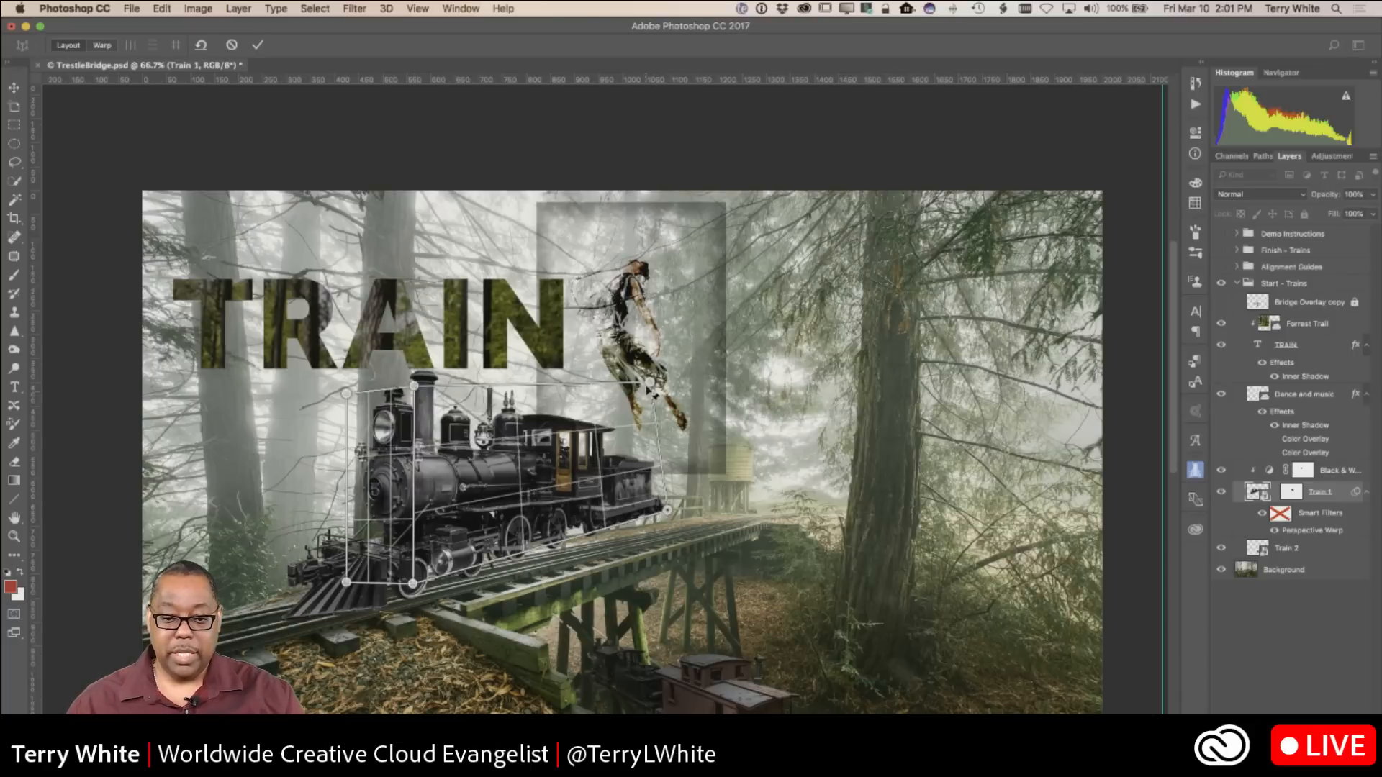
drag(648, 383, 665, 424)
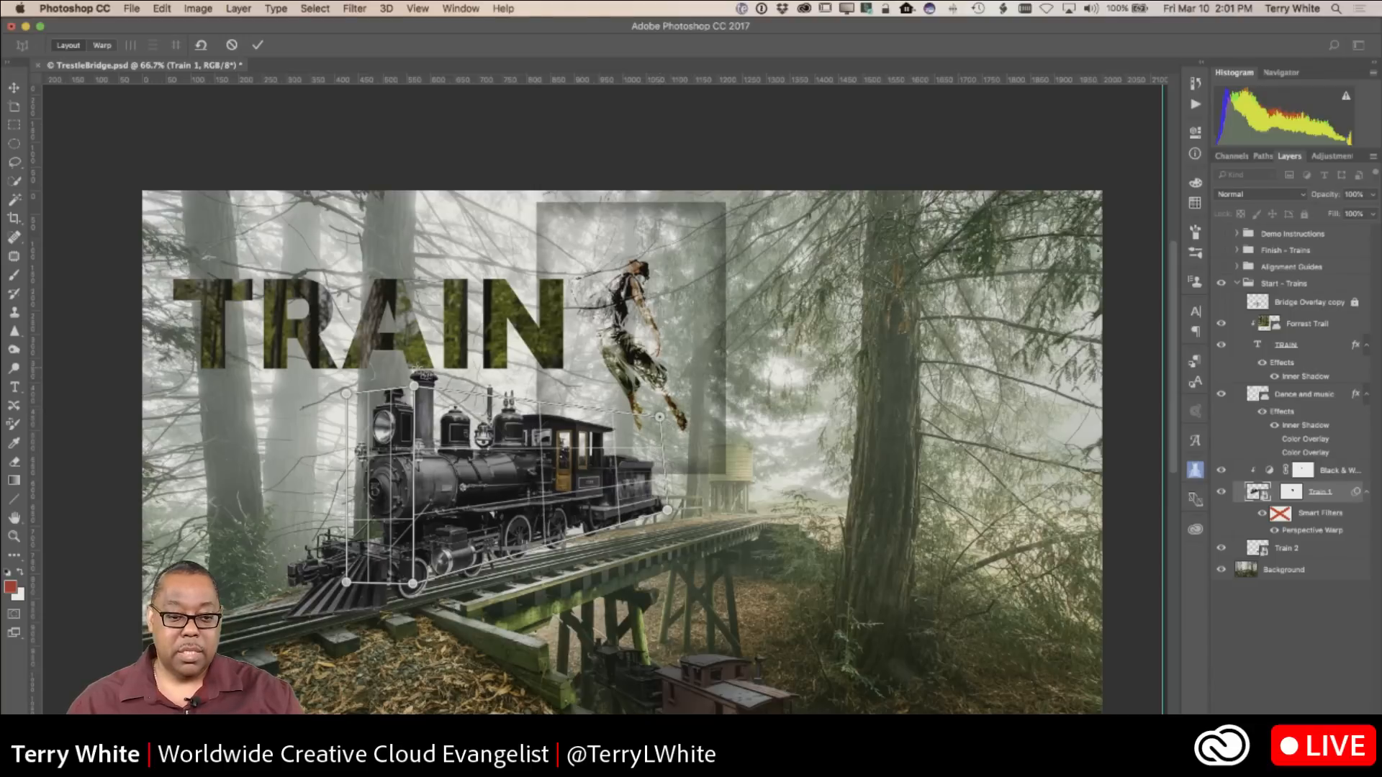
drag(417, 389, 415, 383)
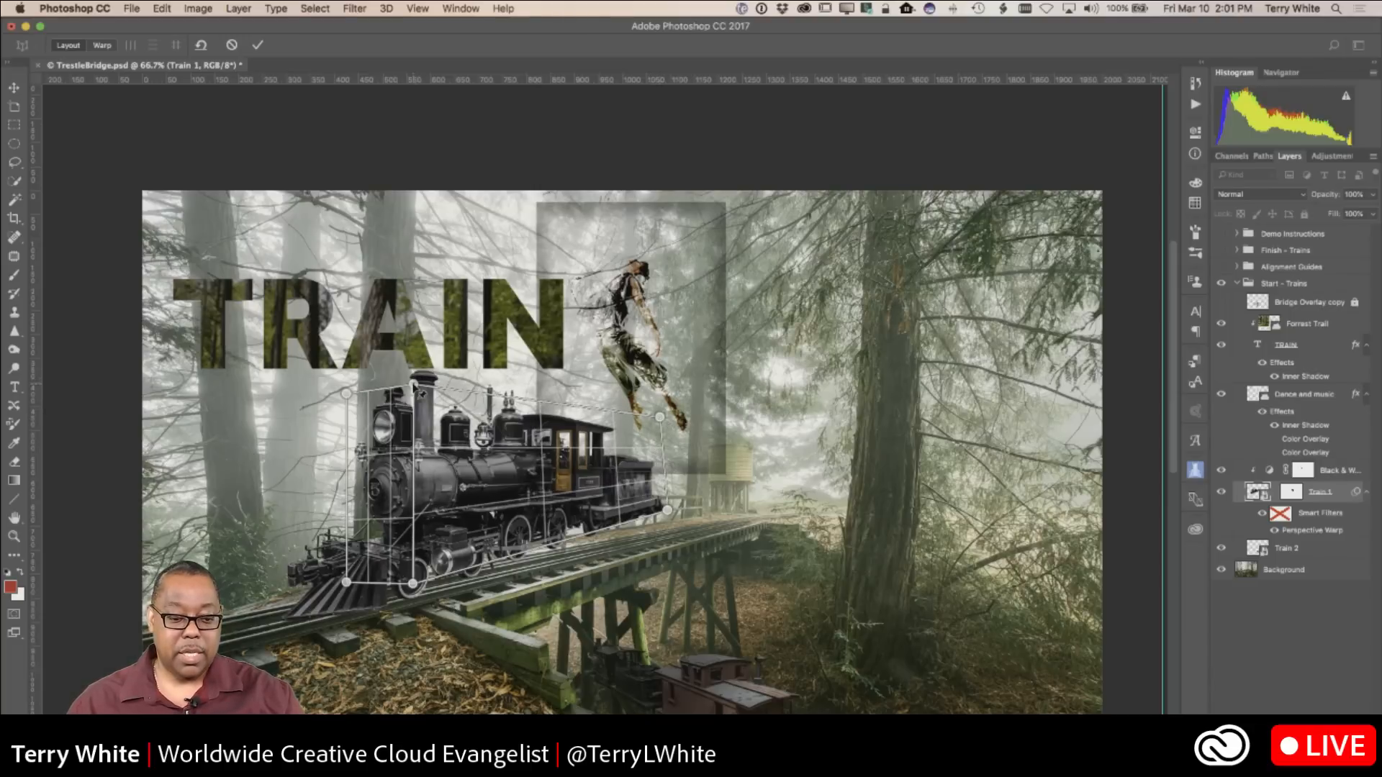
drag(346, 581, 308, 565)
drag(347, 396, 324, 389)
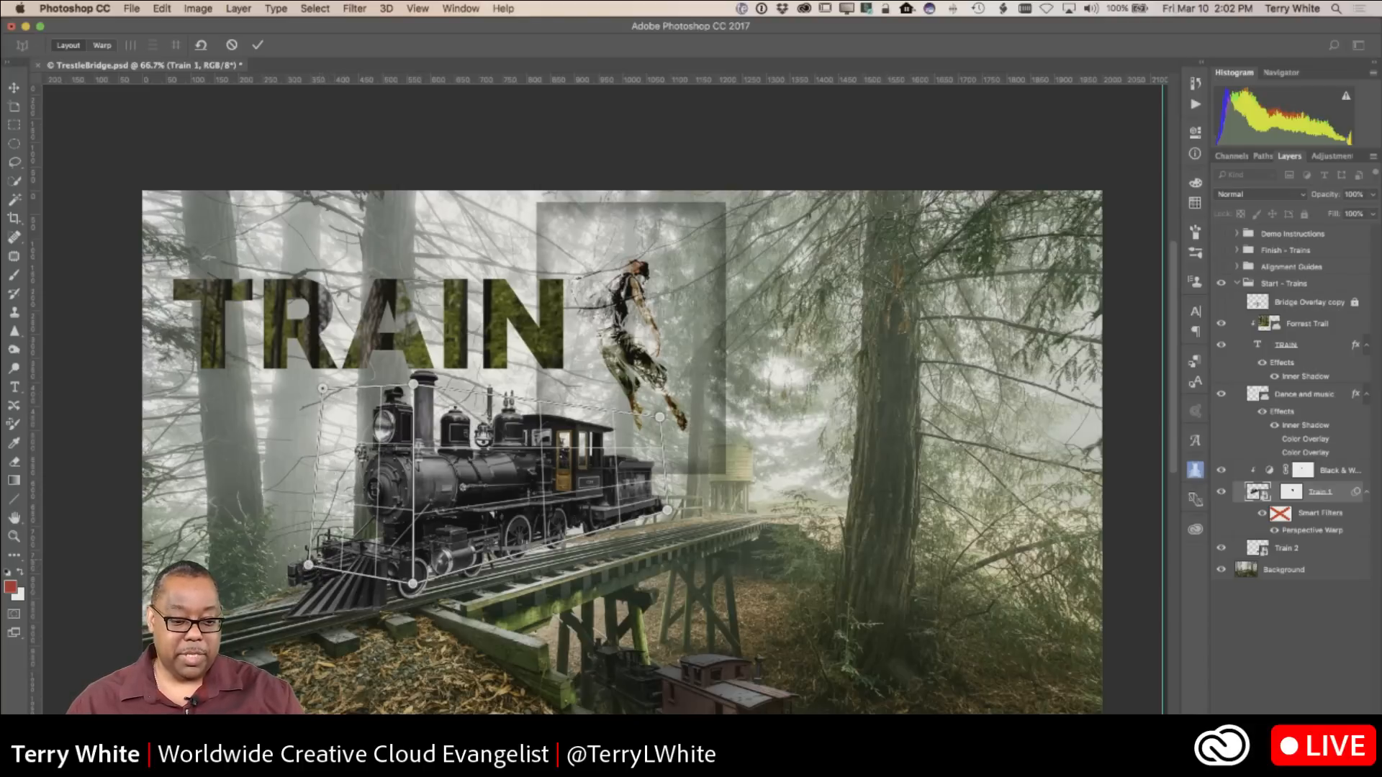
drag(309, 565, 318, 560)
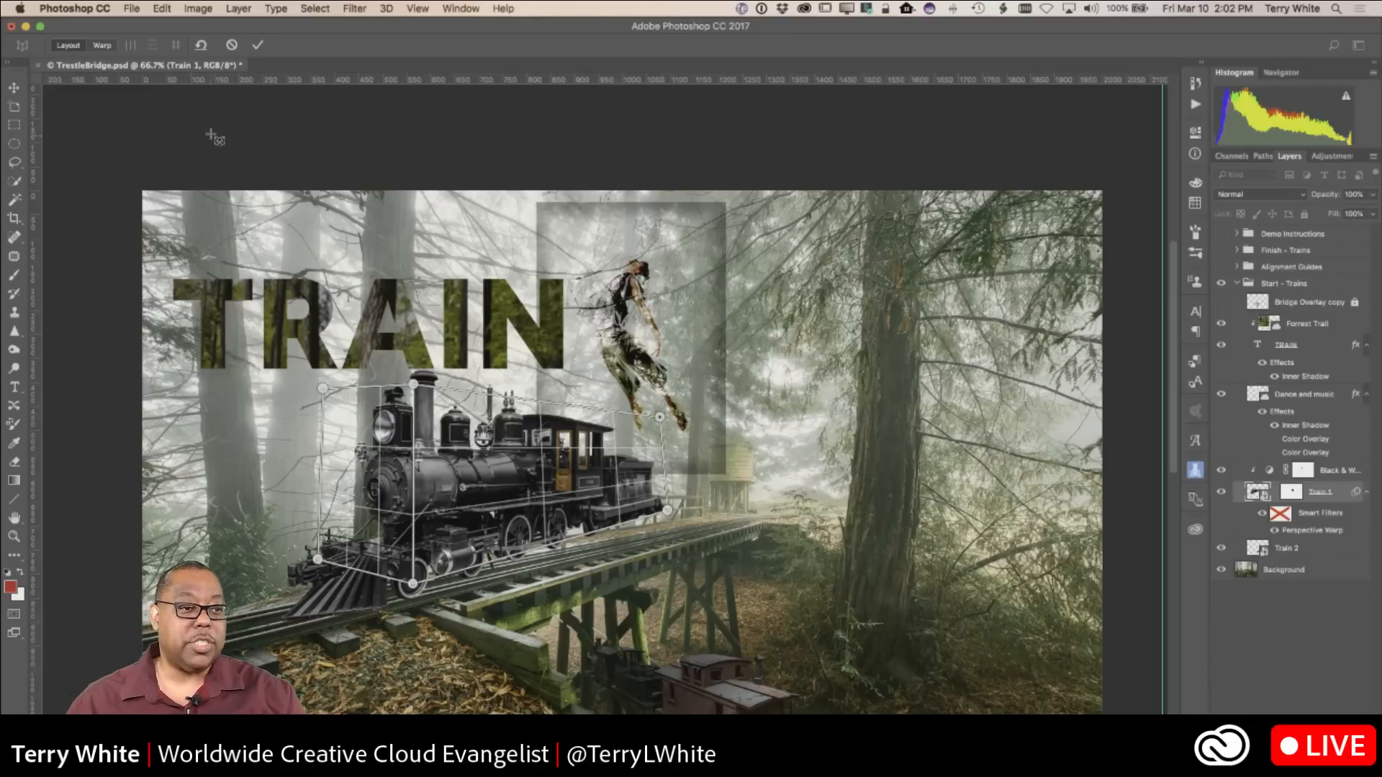
Step: Warp the train's side to follow the bridge track by lowering its rear bottom corner and raising its rear top corner, and apply the warp
click(103, 46)
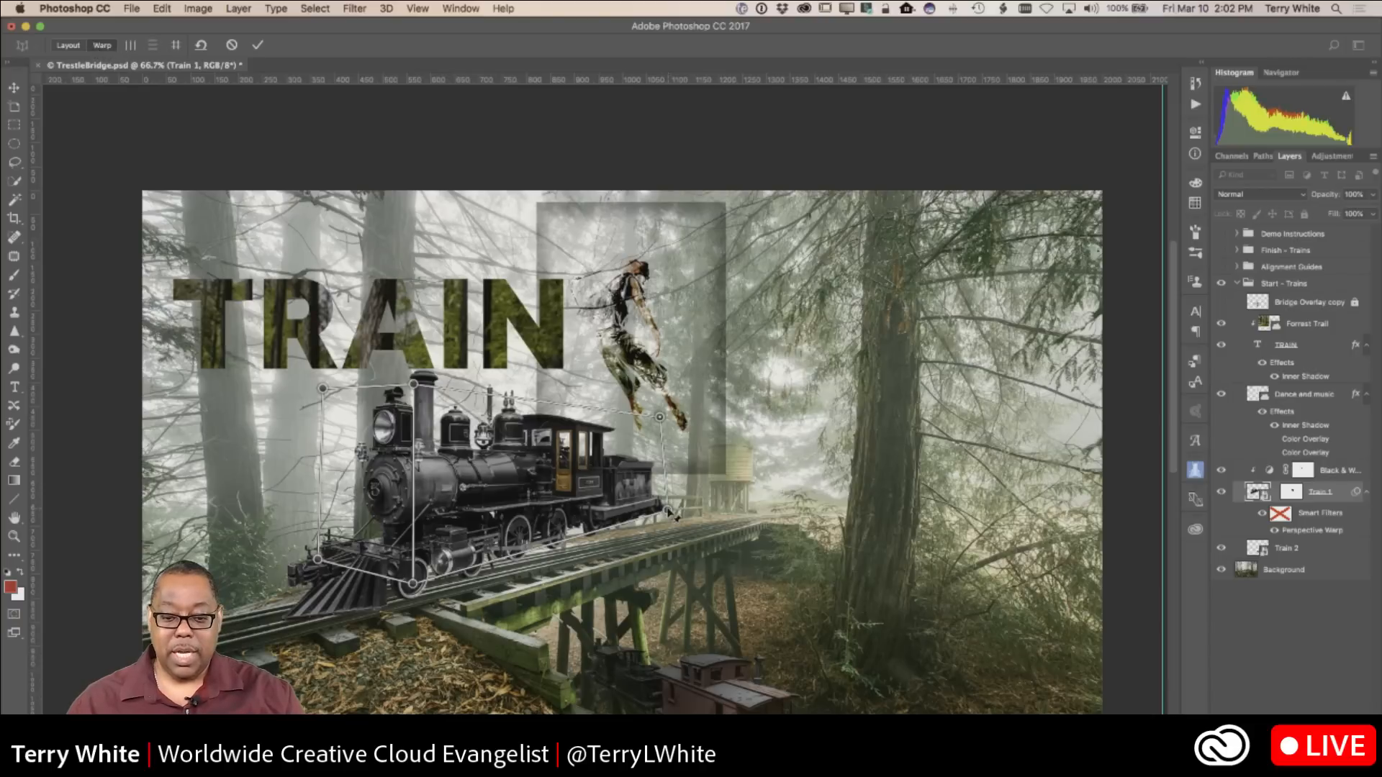
drag(667, 510, 660, 541)
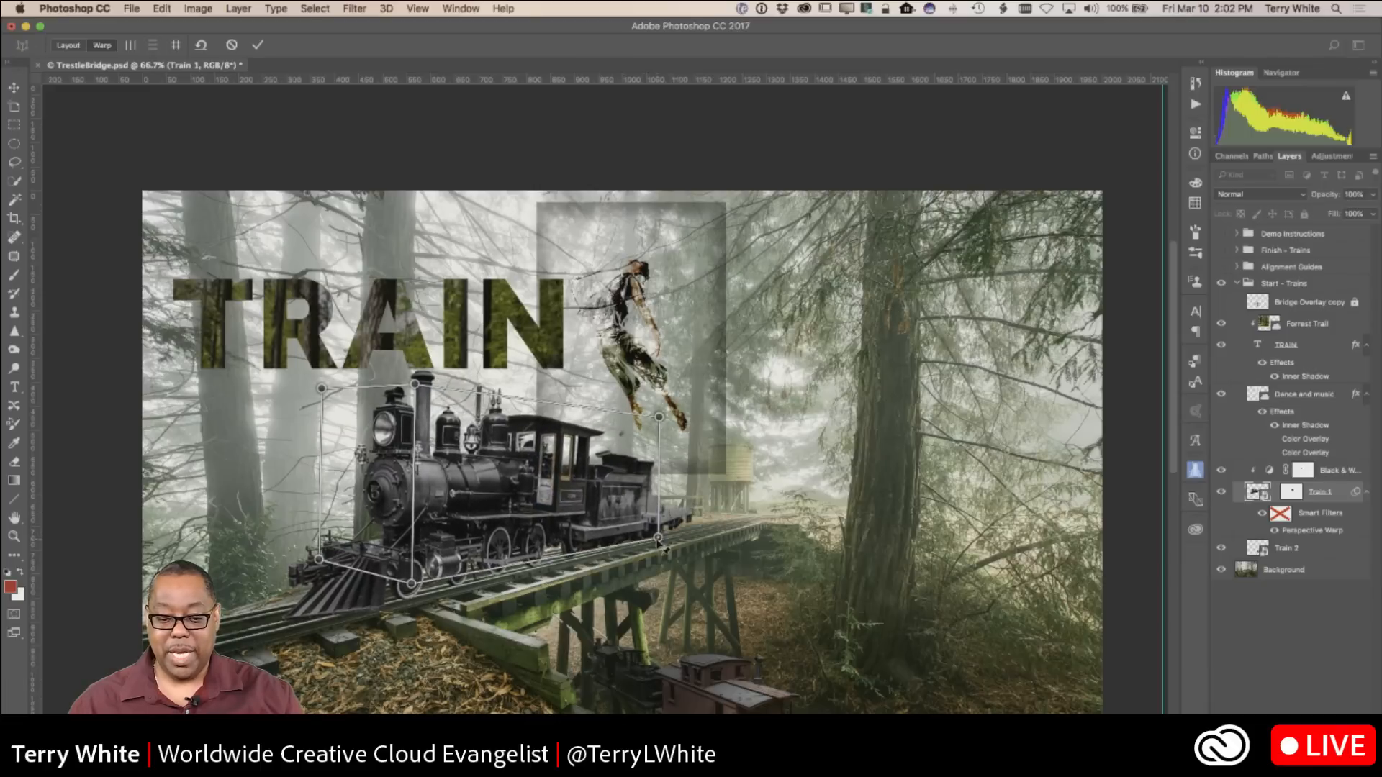
mouse_move(658, 418)
mouse_down()
mouse_move(678, 417)
mouse_move(658, 404)
mouse_up()
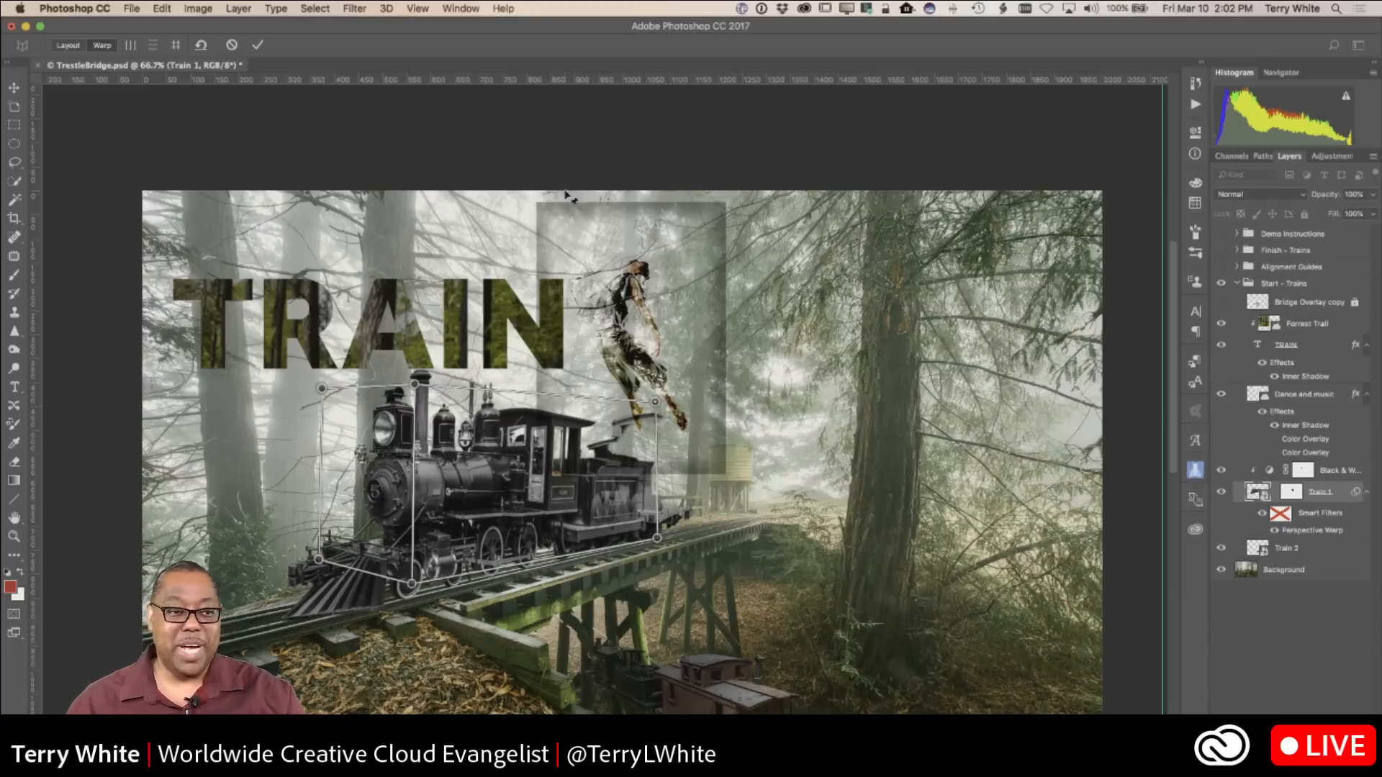
click(258, 45)
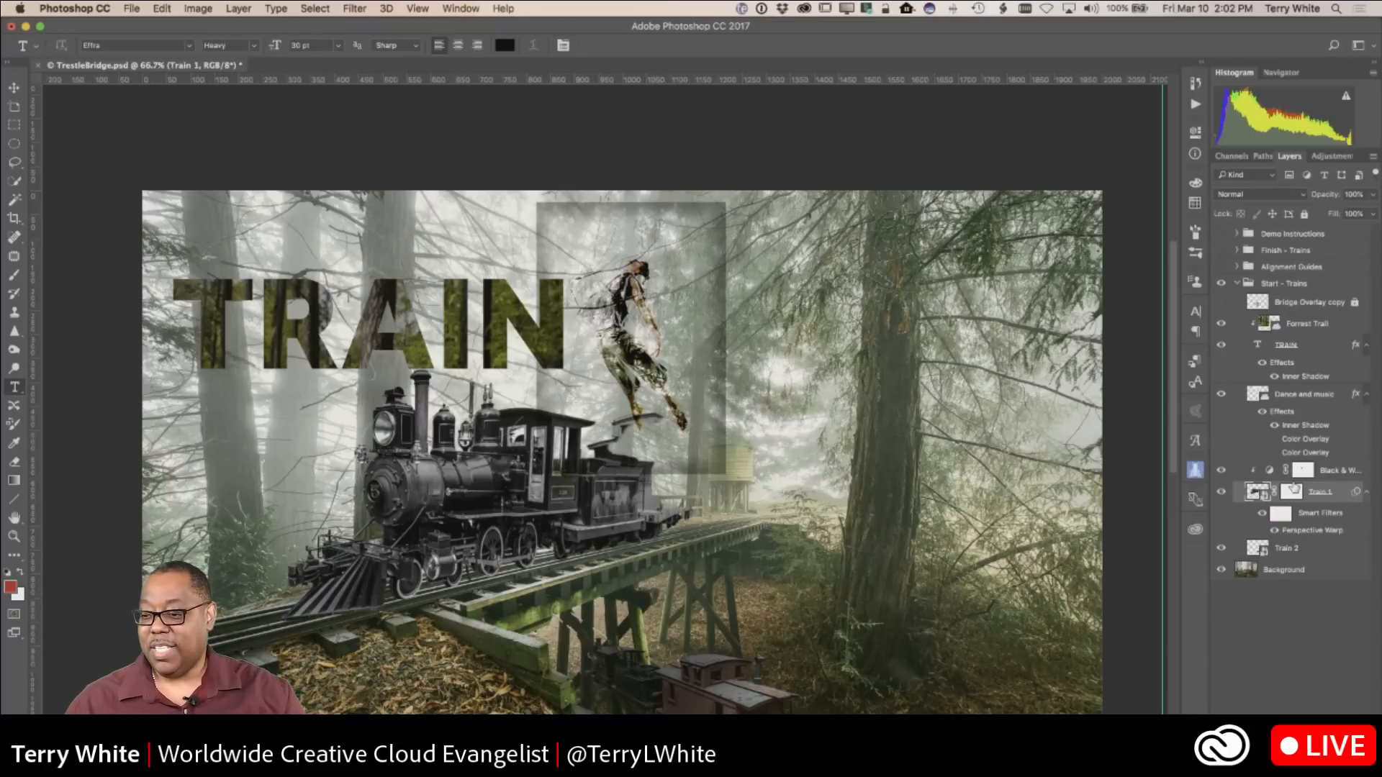
Step: Paint black with a slightly larger brush on the Train 1 layer mask to hide the stray remnants above and behind the tender
click(1292, 493)
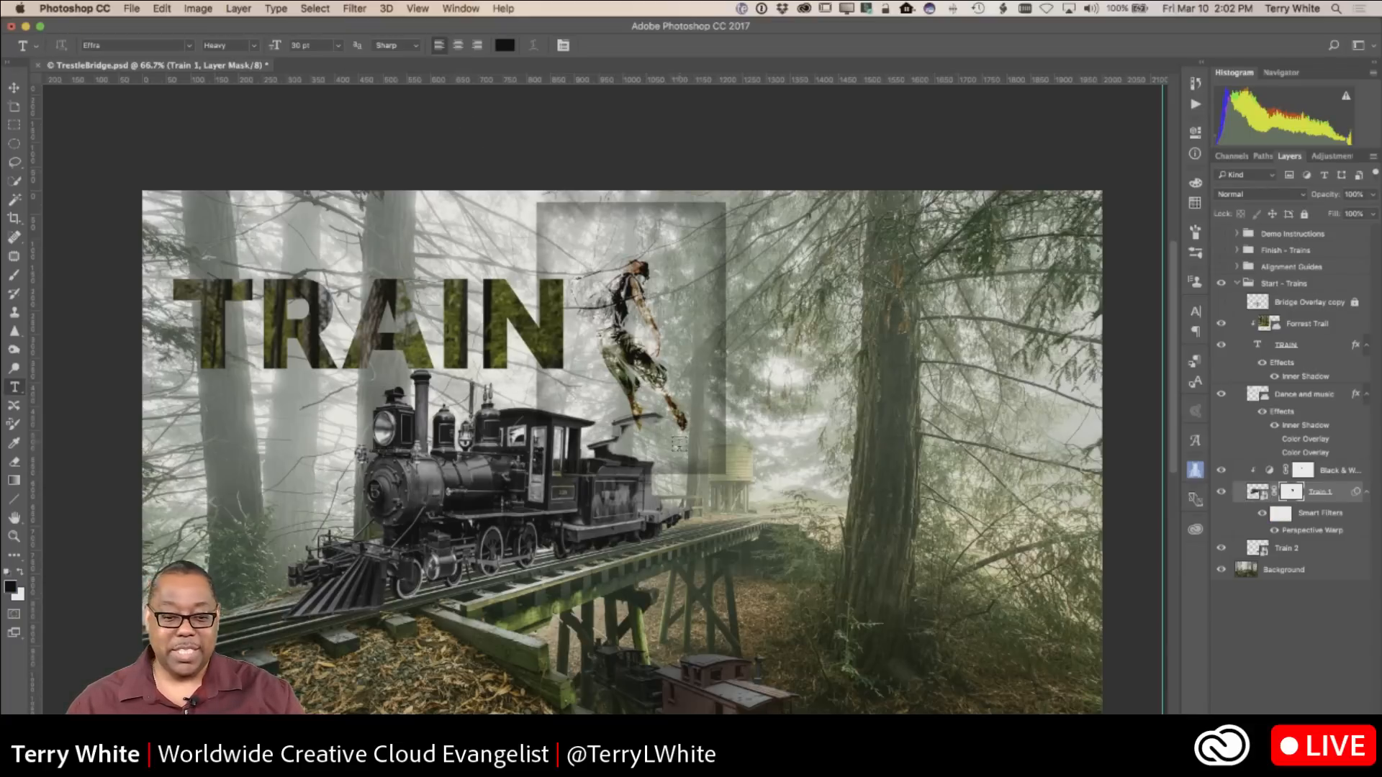
key(b)
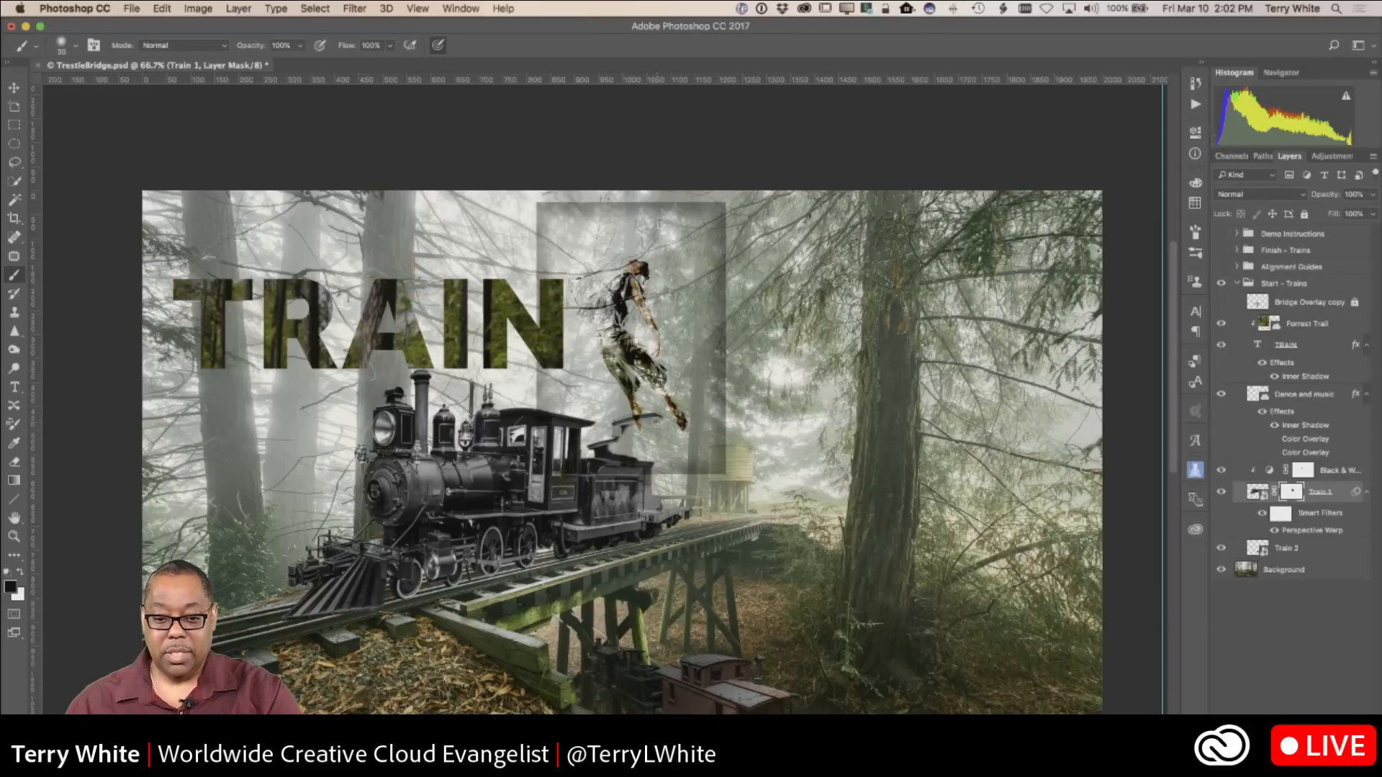
key(bracketright)
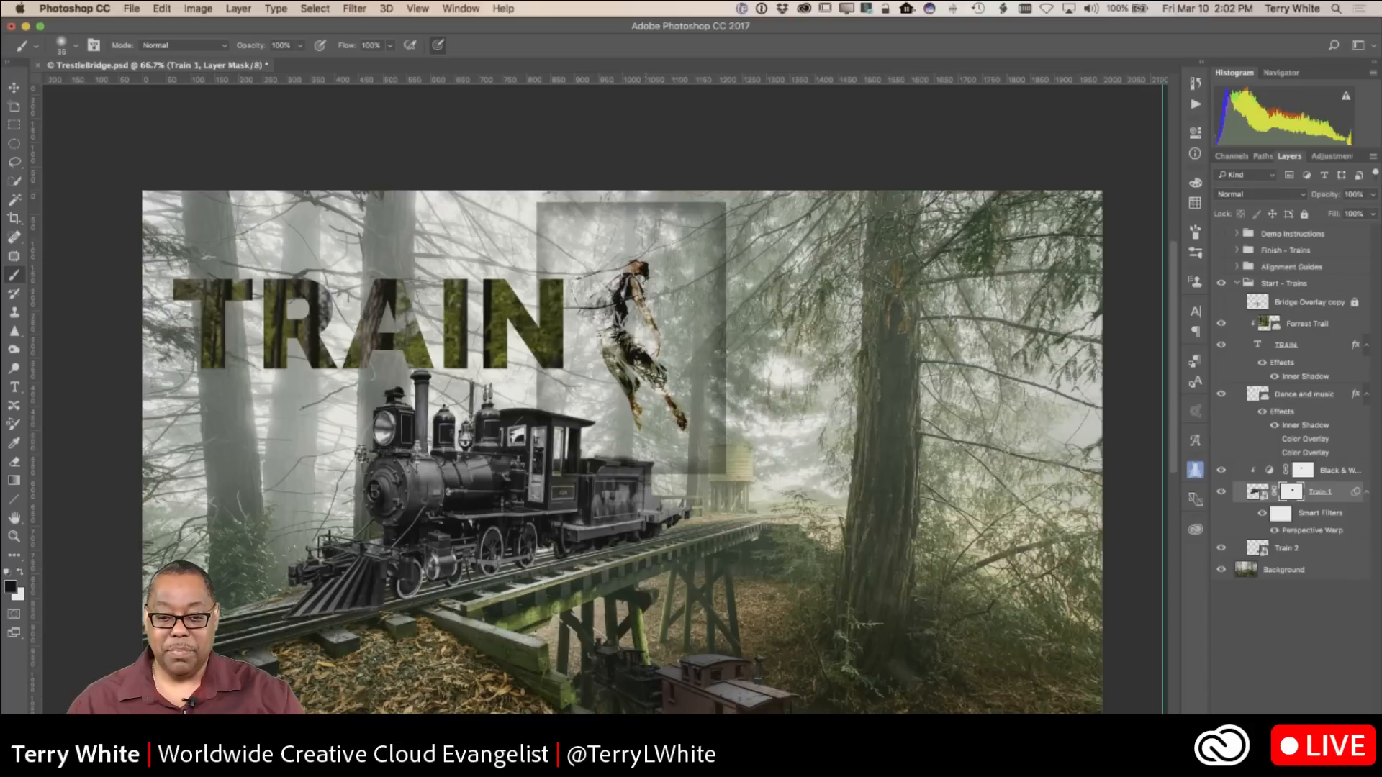
mouse_move(672, 512)
mouse_down()
mouse_move(687, 507)
mouse_move(658, 525)
mouse_up()
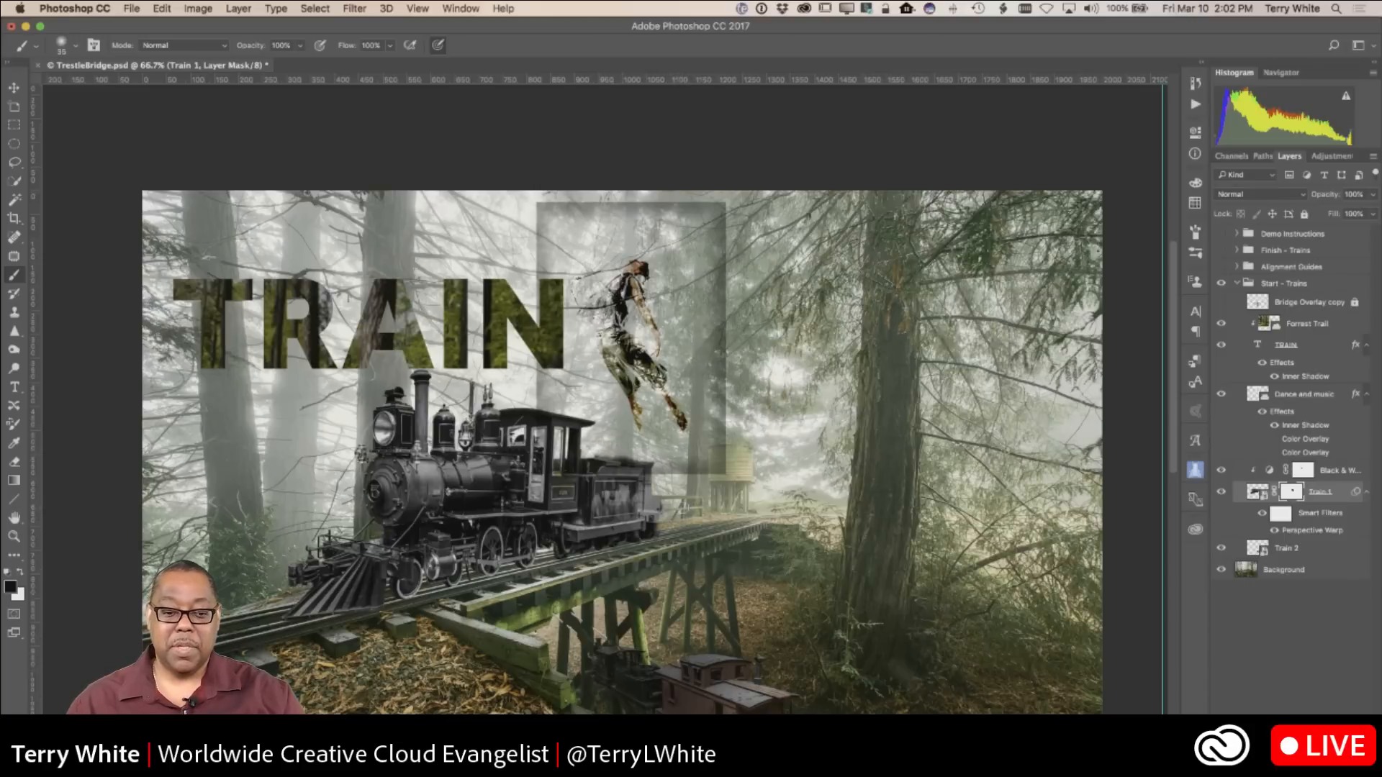